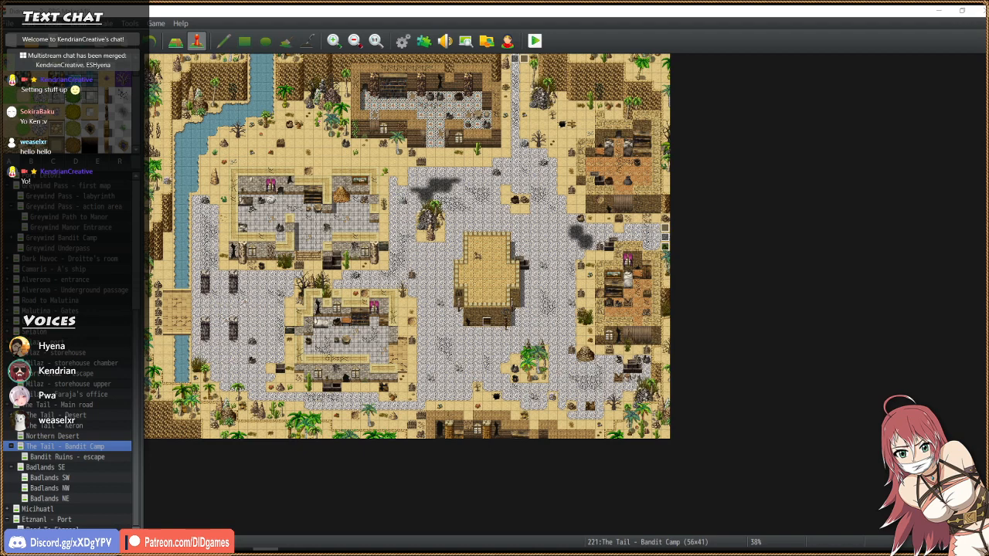
# Enlarge and look over the The Tail - Bandit Camp map, briefly viewing its child map Bandit Ruins - escape.
pyautogui.click(335, 40)
pyautogui.click(335, 40)
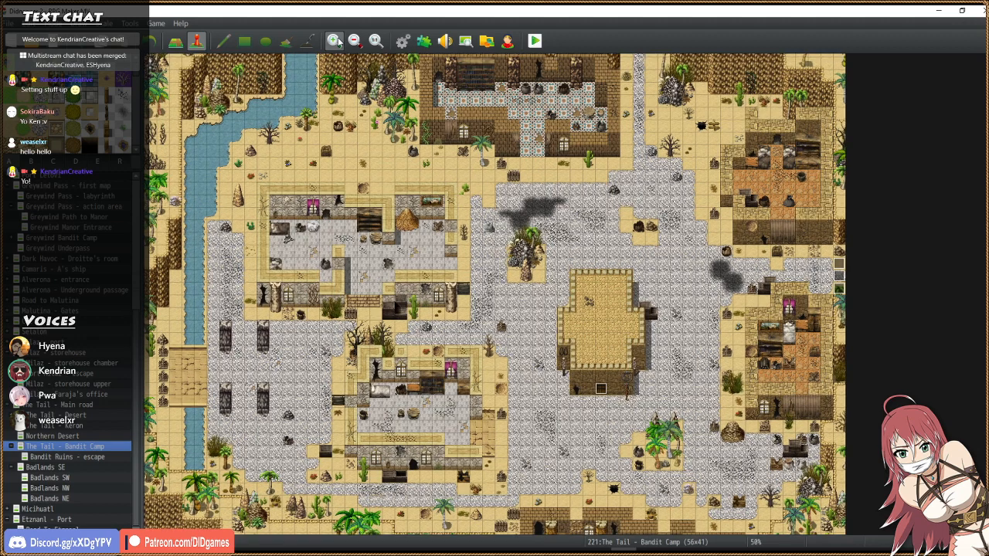
pyautogui.click(334, 40)
pyautogui.scroll(-1, 605, 293)
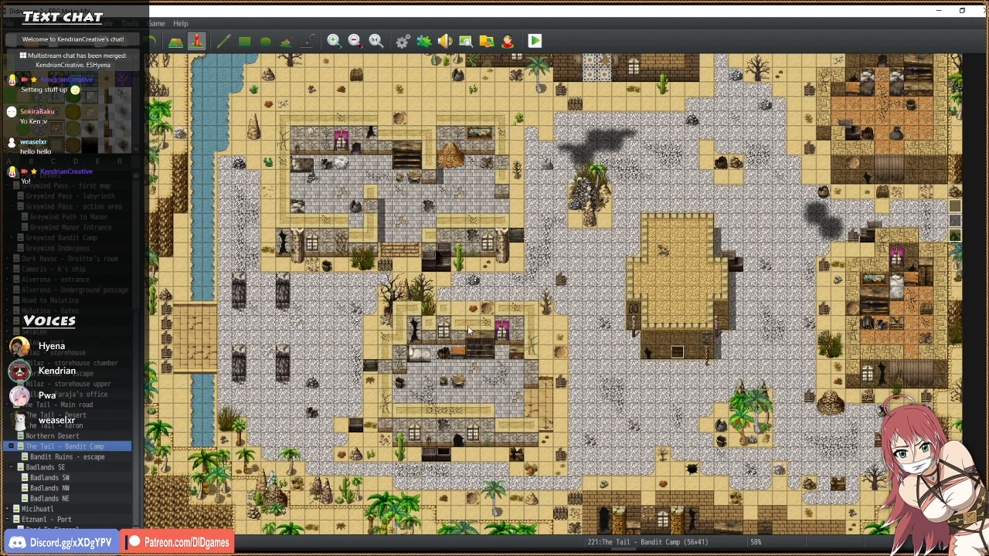
pyautogui.click(66, 458)
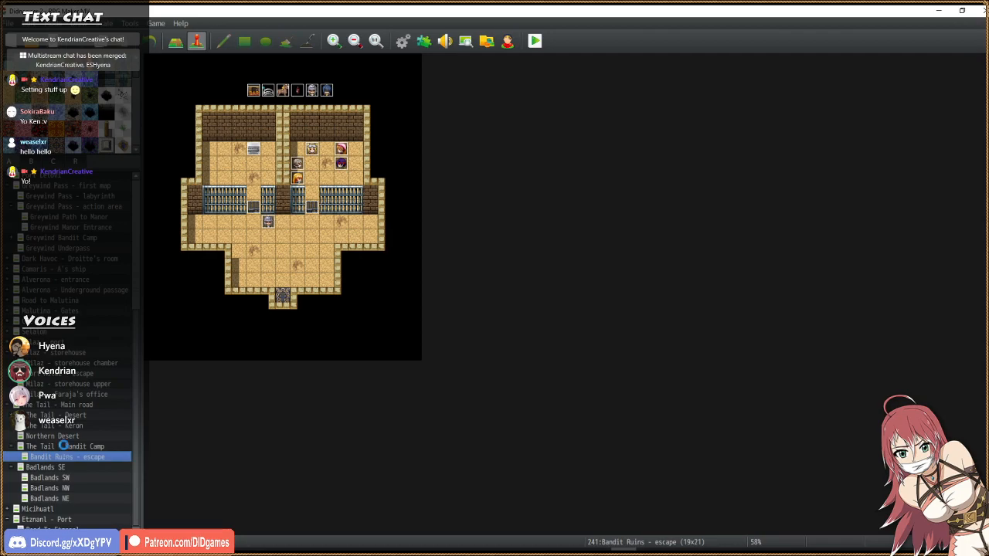
pyautogui.click(65, 447)
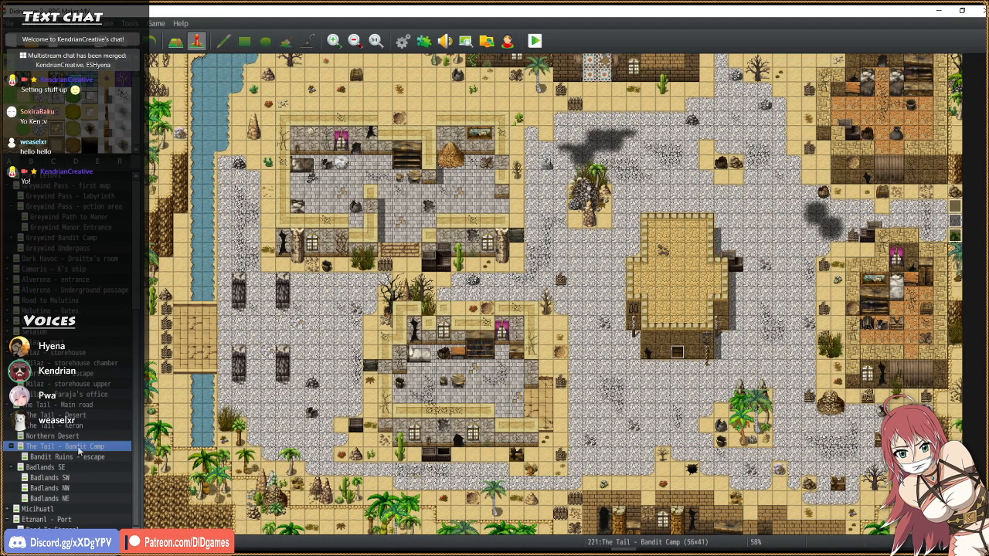
pyautogui.scroll(3, 438, 422)
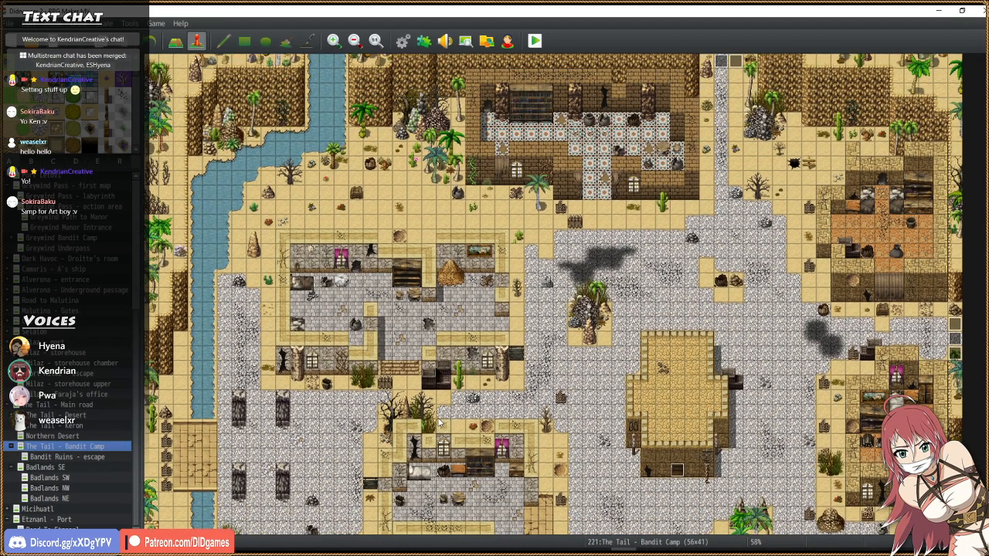
pyautogui.scroll(-3, 438, 422)
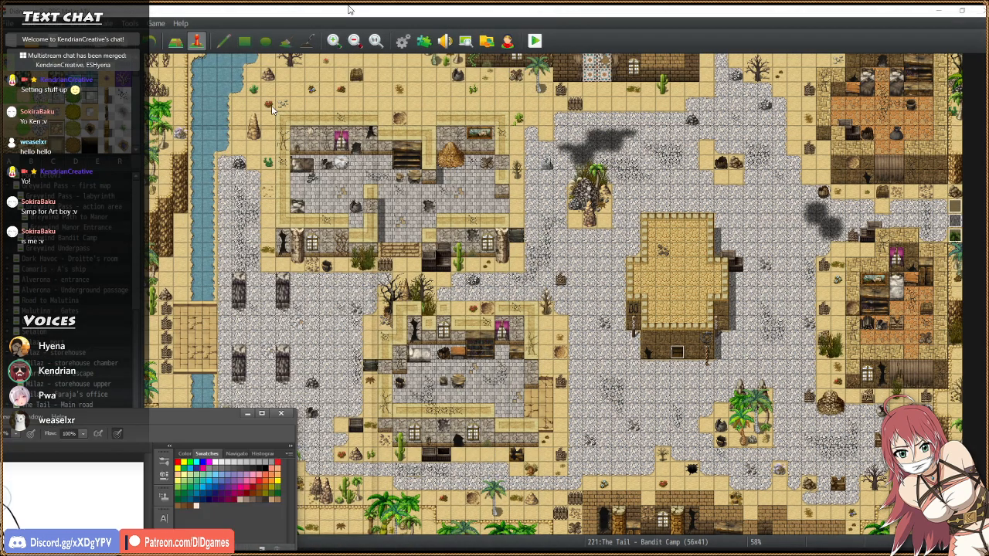
# Switch to Photoshop, compare the line drawing with the Cleave Gag layer shown and hidden, and minimize the window.
pyautogui.moveTo(348, 9); pyautogui.dragTo(526, 13)
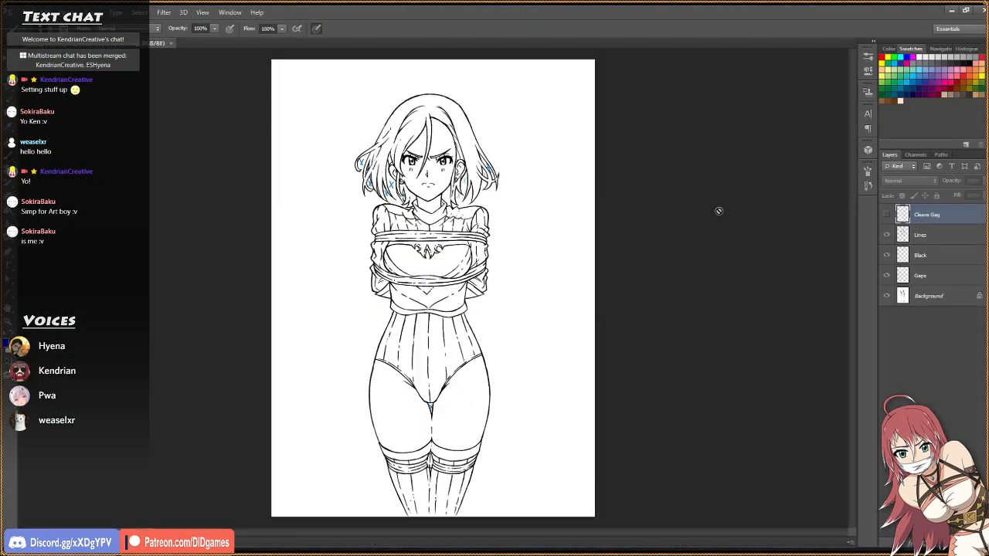
pyautogui.click(885, 216)
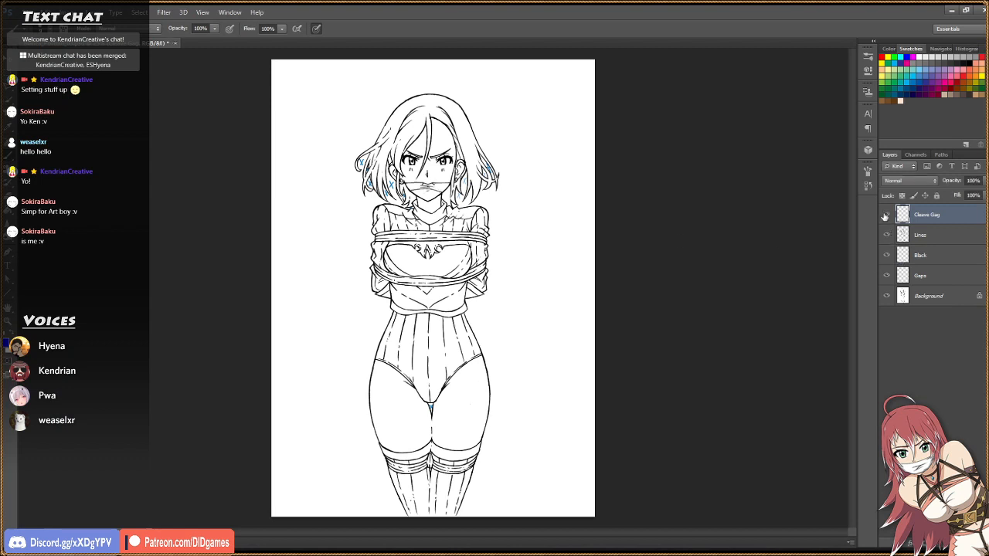
pyautogui.click(885, 215)
pyautogui.click(885, 216)
pyautogui.click(886, 215)
pyautogui.click(885, 215)
pyautogui.click(885, 216)
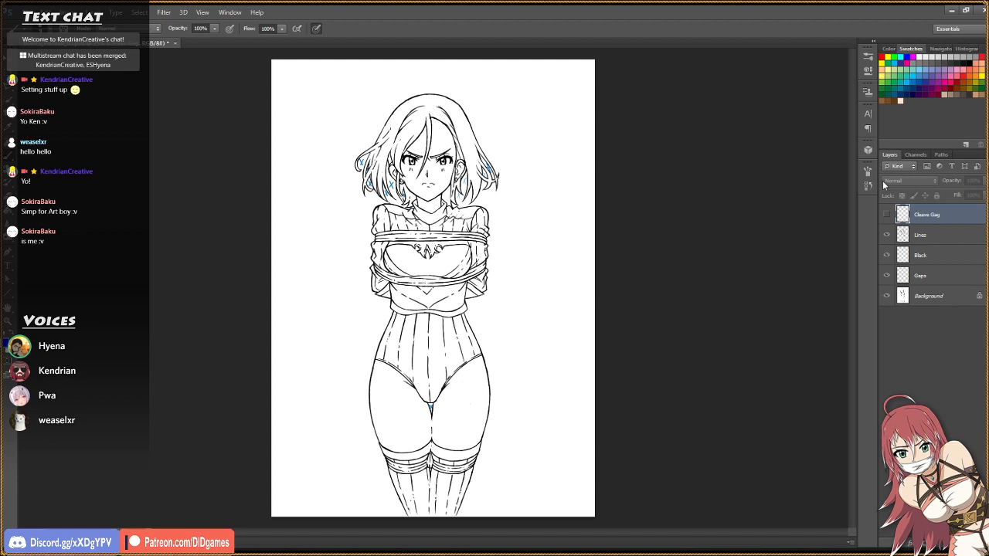
pyautogui.click(949, 12)
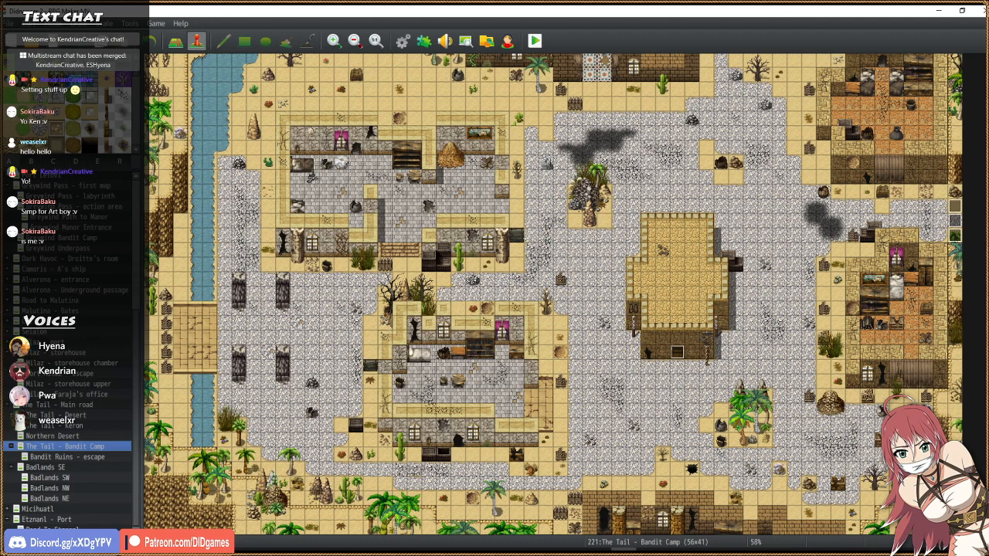
# Switch back to Photoshop and view the reference image FSBianca_1.png in an enlarged viewer window beside the line drawing.
pyautogui.click(194, 553)
pyautogui.moveTo(146, 554)
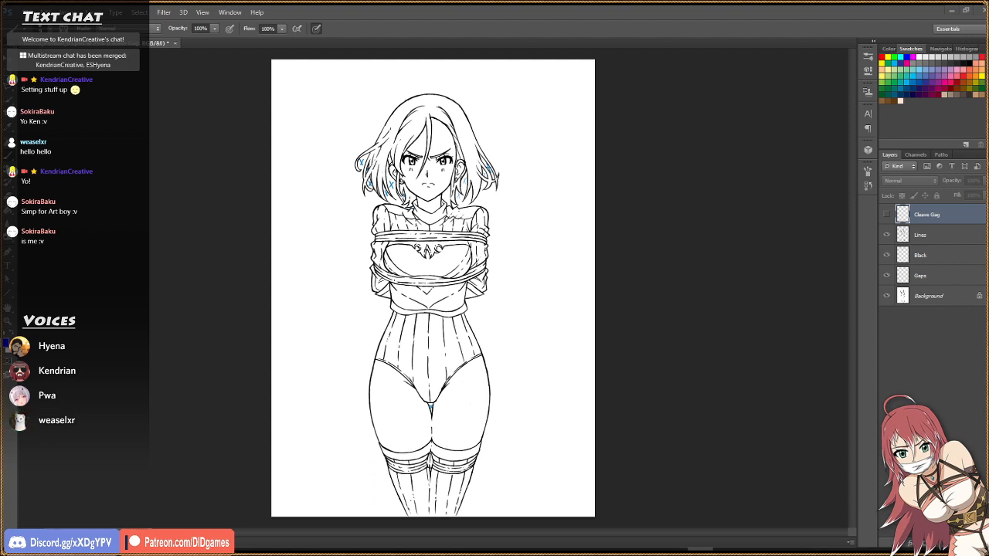
pyautogui.moveTo(784, 199); pyautogui.dragTo(241, 54)
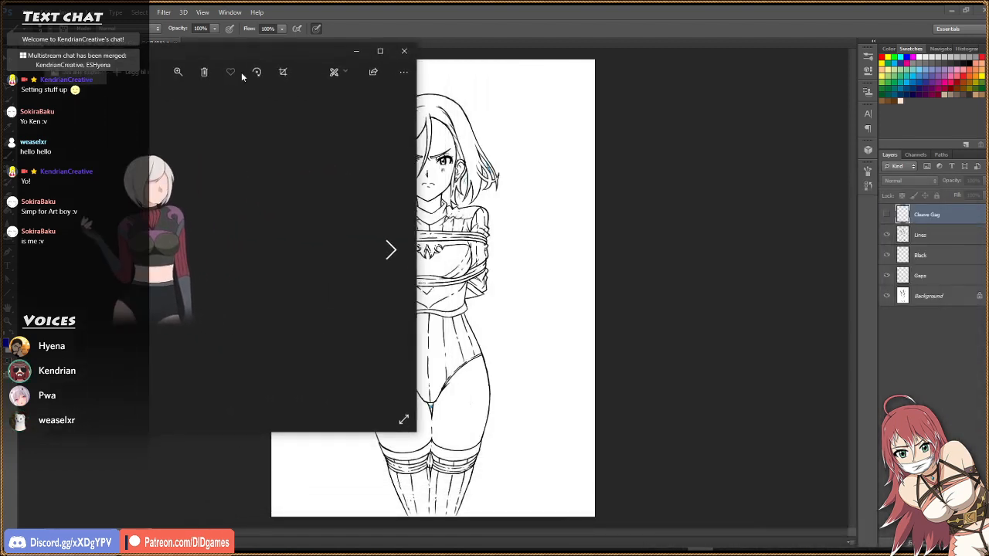
pyautogui.moveTo(415, 430); pyautogui.dragTo(702, 517)
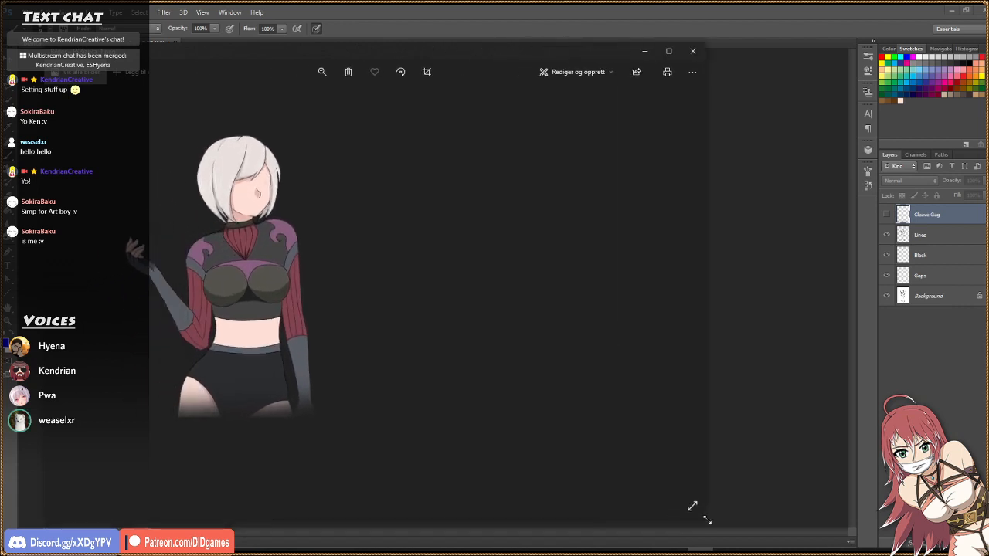
pyautogui.moveTo(368, 52); pyautogui.dragTo(759, 51)
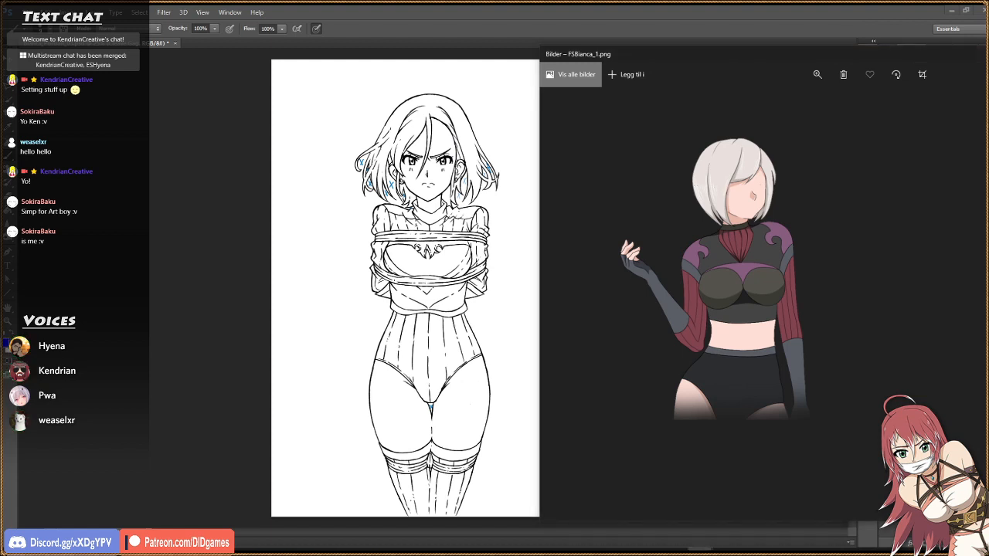
# View FSBianca_1_eyes_1_1.png in an enlarged viewer window, and close both reference image viewers.
pyautogui.moveTo(504, 553); pyautogui.dragTo(383, 69)
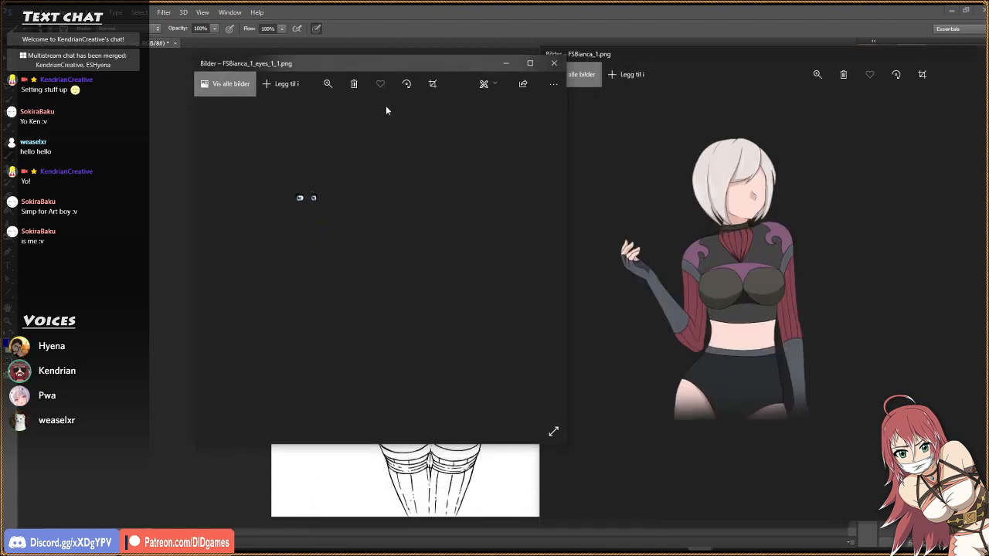
pyautogui.moveTo(566, 446); pyautogui.dragTo(679, 530)
pyautogui.moveTo(363, 70); pyautogui.dragTo(294, 60)
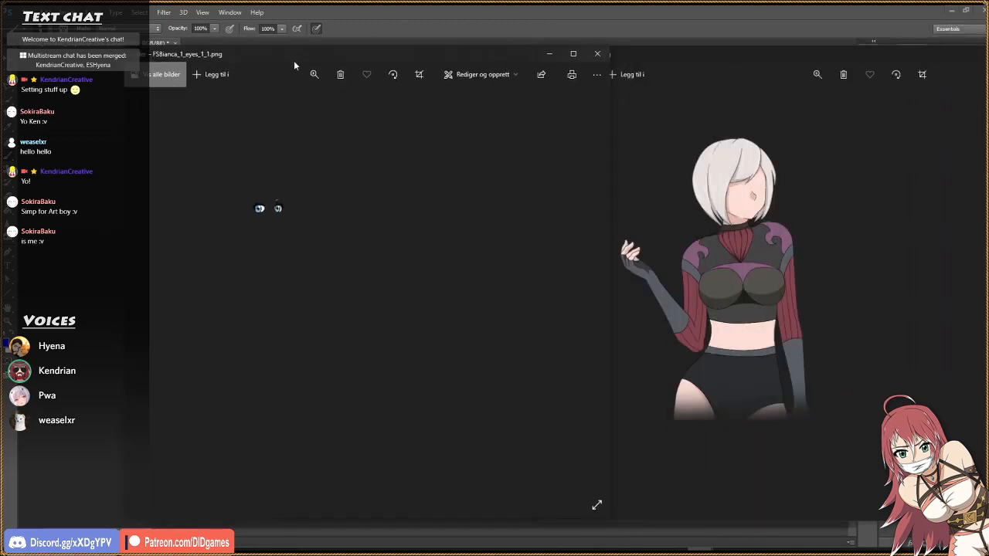
pyautogui.click(597, 53)
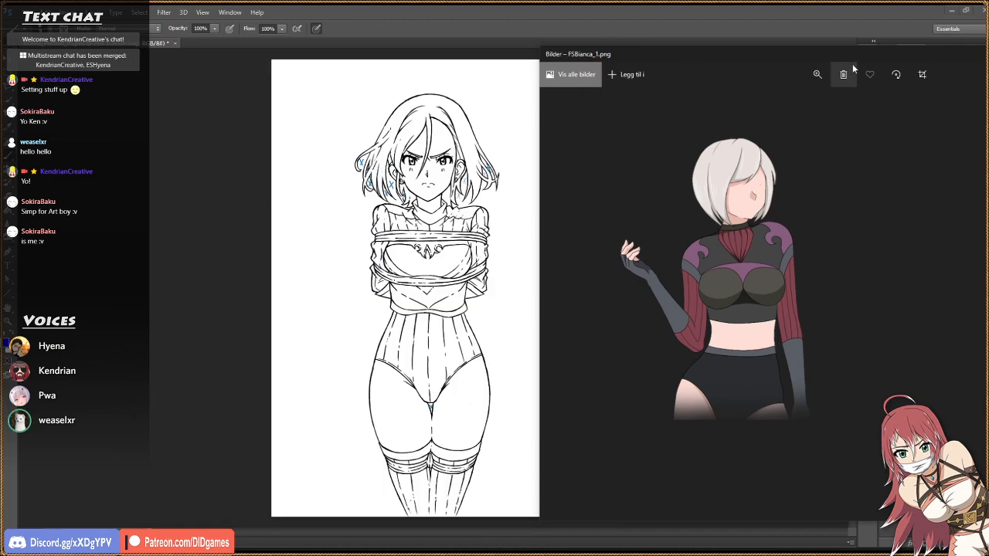
pyautogui.moveTo(852, 64); pyautogui.dragTo(545, 63)
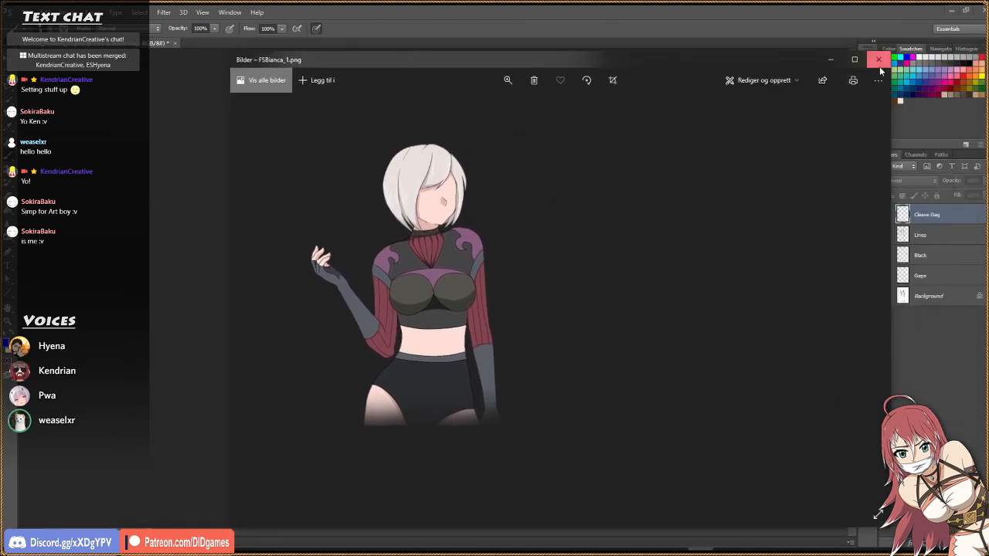
pyautogui.click(880, 54)
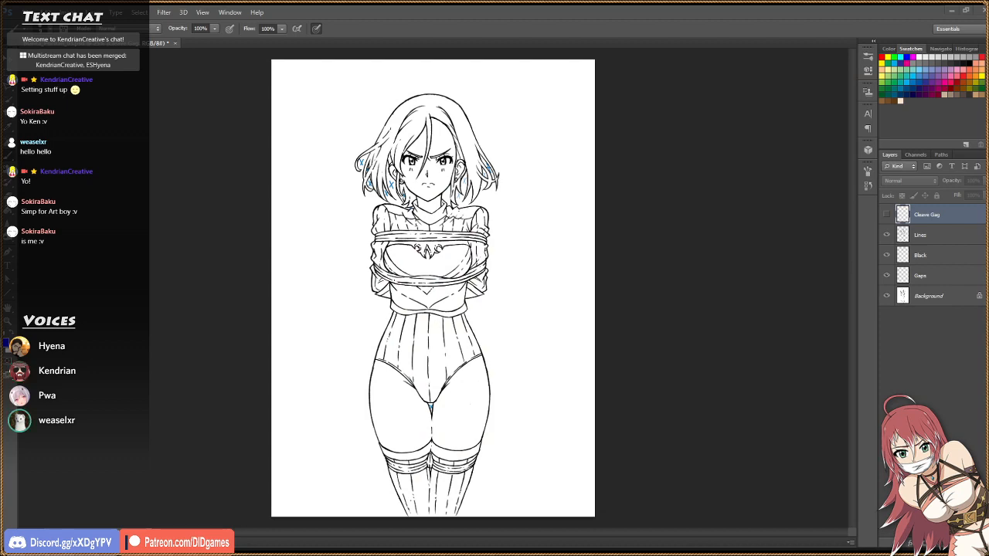
# Open the FSBianca_1 body, eyes and mouth images in Photoshop and paste the mouth and eyes as new layers into FSBianca_1.png.
pyautogui.moveTo(587, 125); pyautogui.dragTo(551, 51)
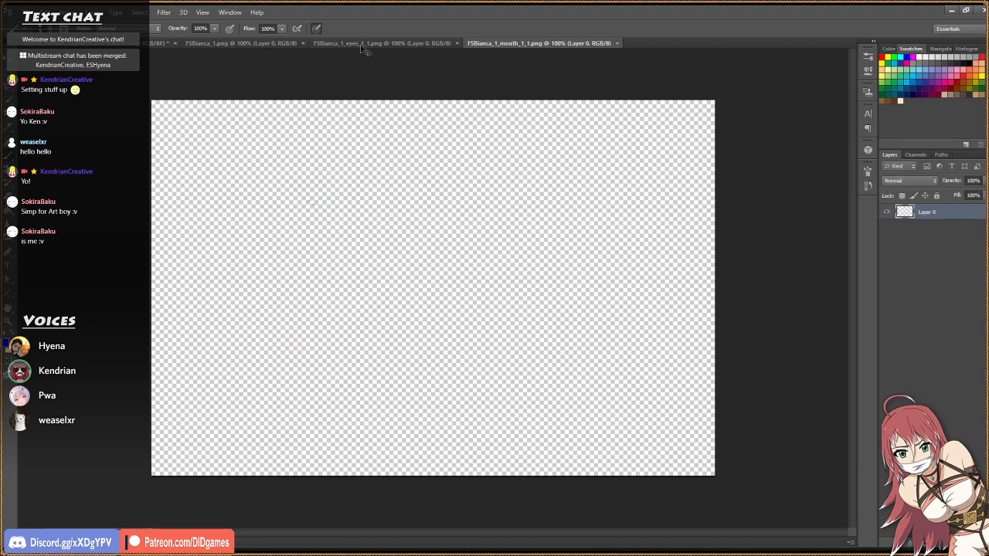
pyautogui.click(275, 40)
pyautogui.hotkey('ctrl', 'shift', 'alt', 'n')
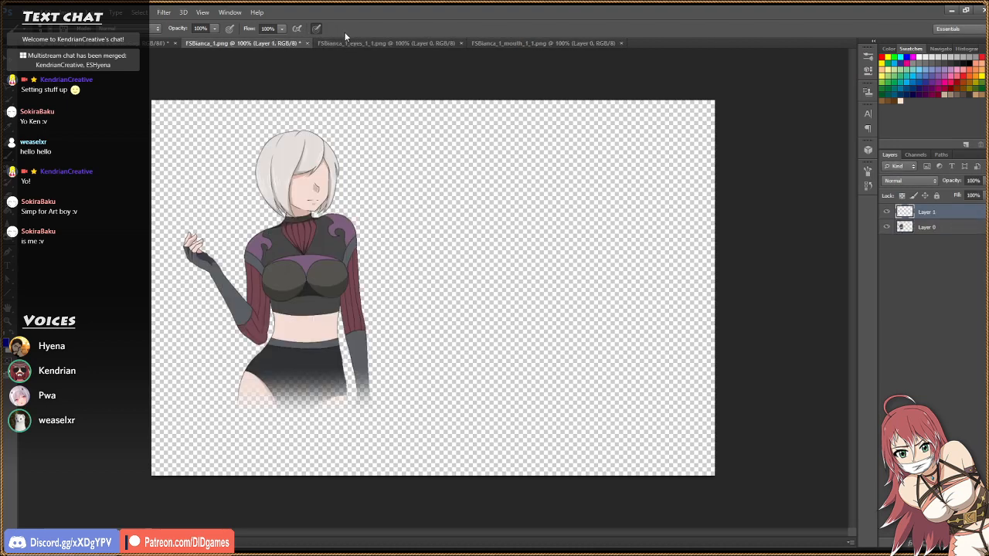
pyautogui.click(378, 42)
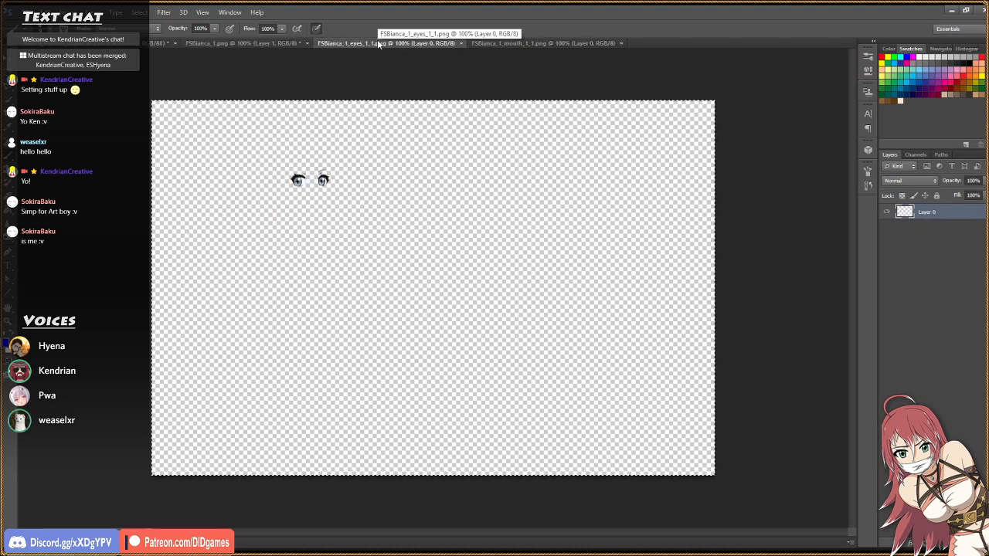
pyautogui.click(233, 42)
pyautogui.hotkey('ctrl', 'shift', 'alt', 'n')
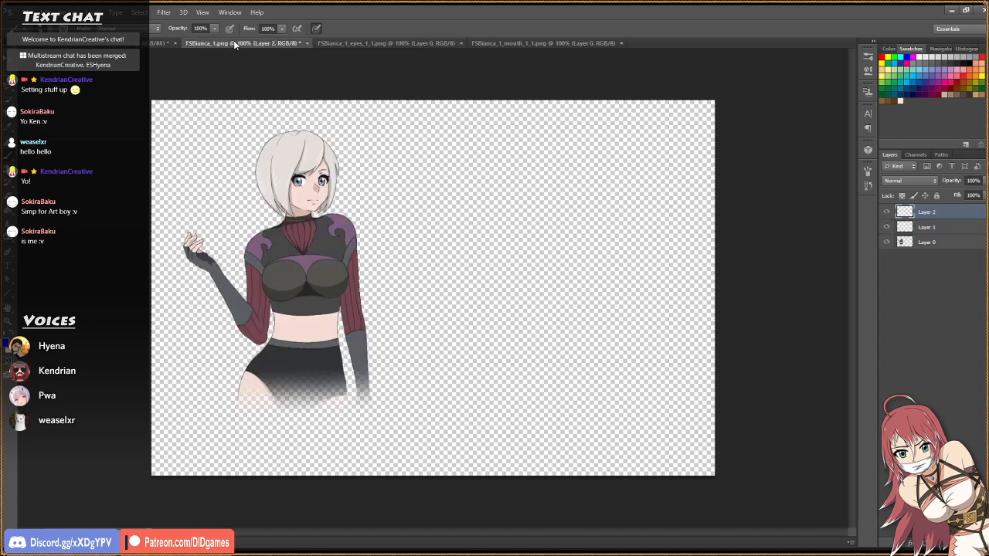
# Float FSBianca_1.png in its own window and compare the coloured character with the line drawing.
pyautogui.moveTo(220, 42); pyautogui.dragTo(475, 48)
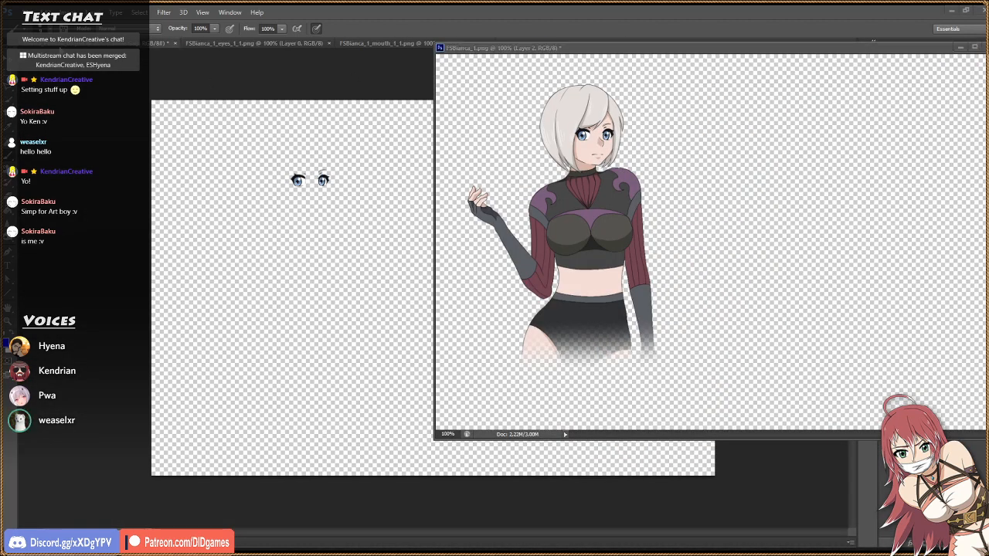
pyautogui.click(162, 42)
pyautogui.moveTo(553, 47); pyautogui.dragTo(628, 77)
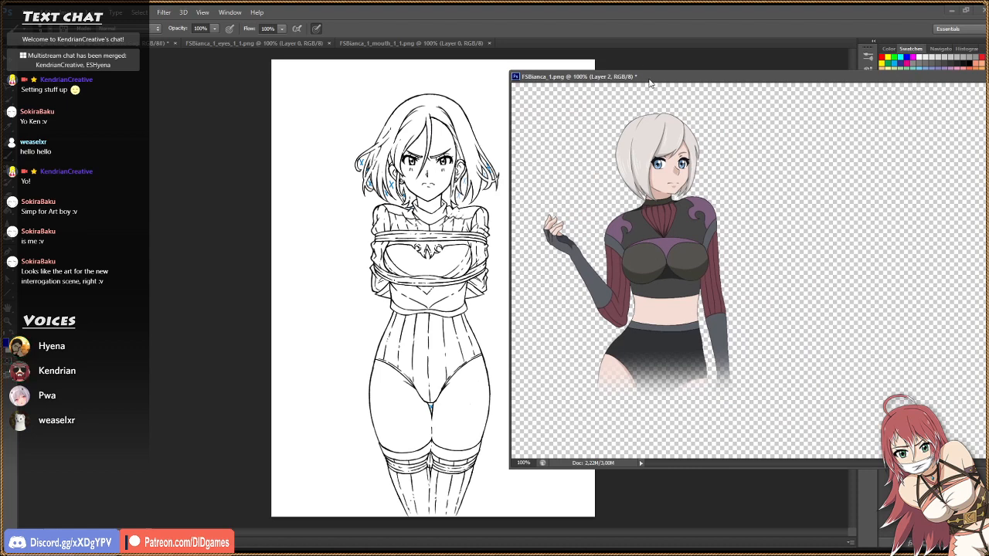
pyautogui.moveTo(649, 83)
pyautogui.mouseDown()
pyautogui.moveTo(676, 76)
pyautogui.moveTo(669, 80)
pyautogui.mouseUp()
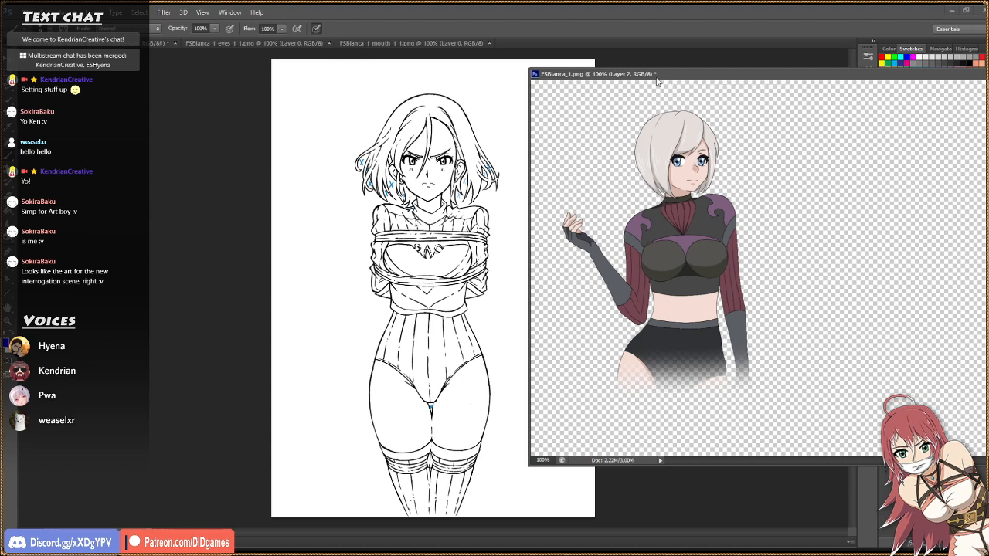
pyautogui.moveTo(668, 79); pyautogui.dragTo(333, 88)
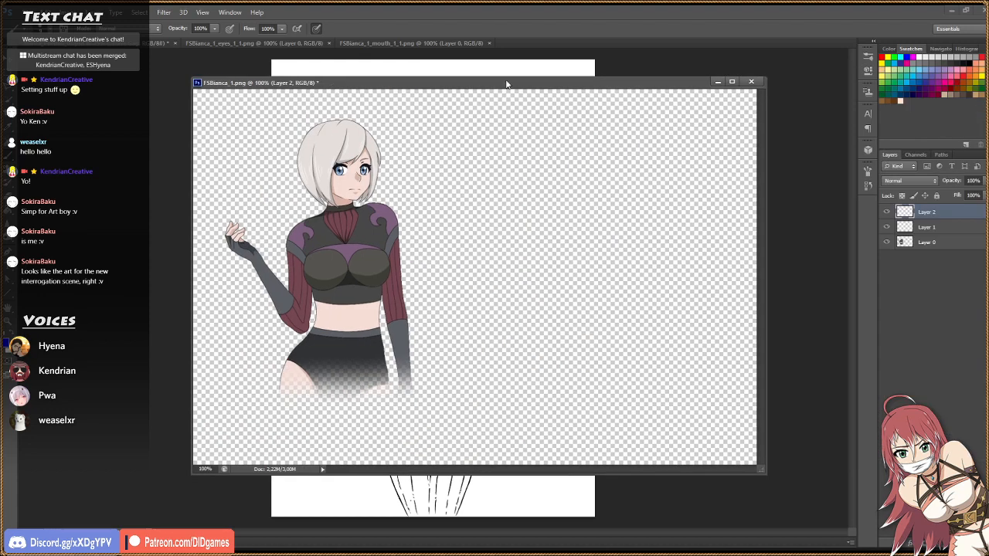
# Close FSBianca_1.png without saving its changes.
pyautogui.click(751, 81)
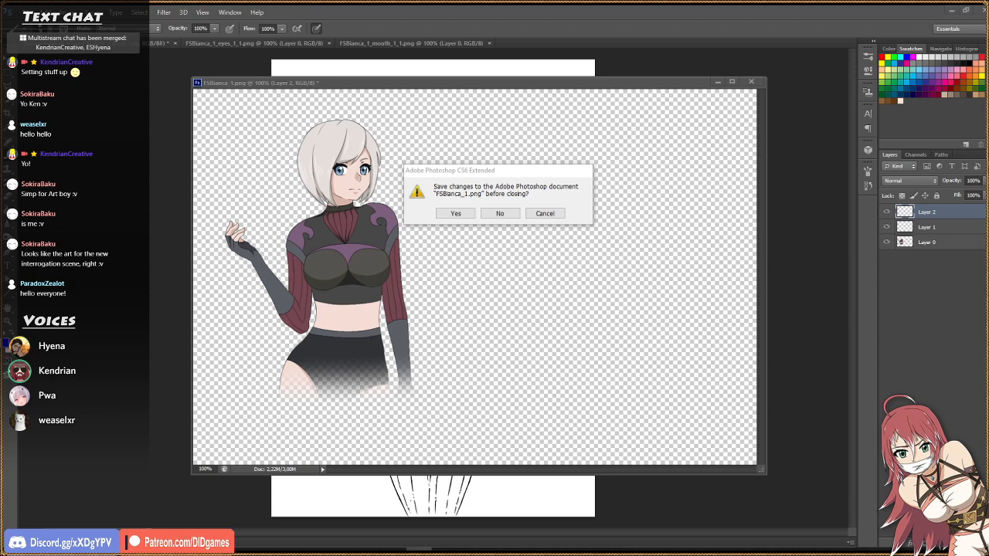
pyautogui.click(502, 217)
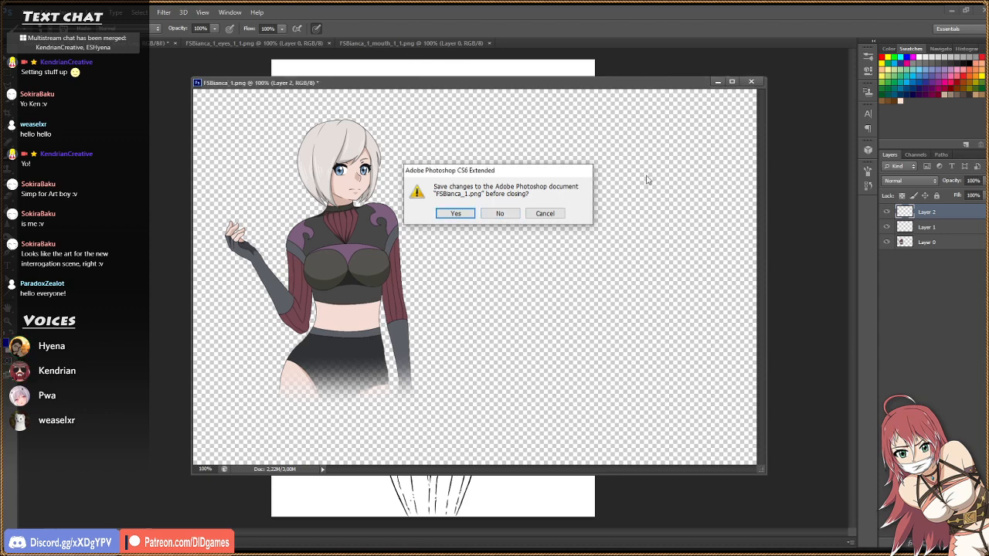
pyautogui.click(494, 215)
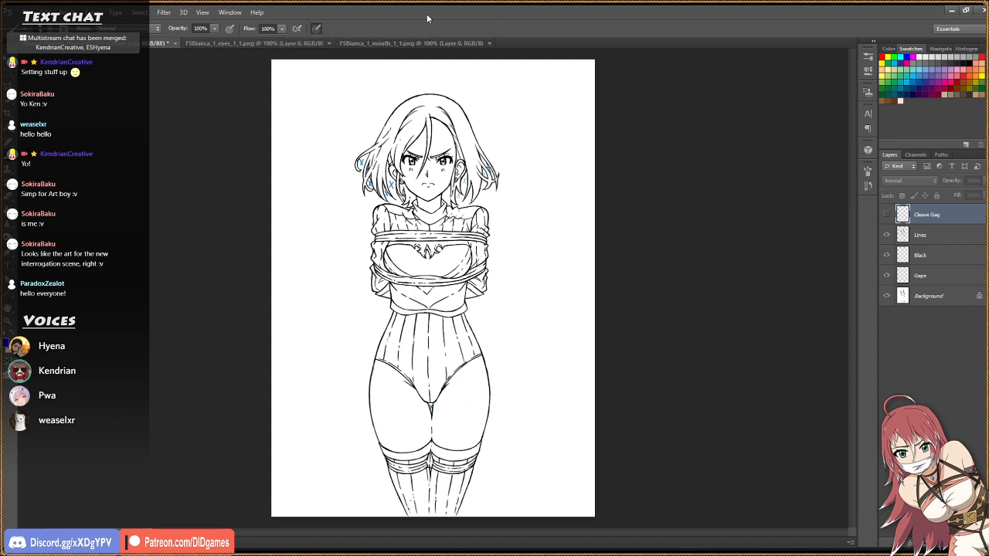
# Switch to RPG Maker, look over the Bandit Camp map and the earlier maps in the project, and open the Random house map.
pyautogui.click(623, 551)
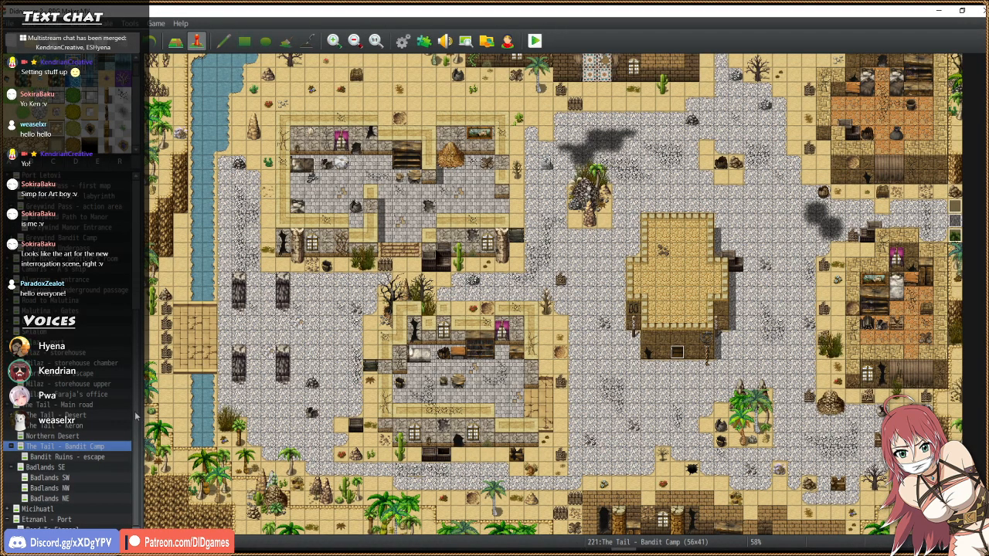
pyautogui.scroll(1, 141, 371)
pyautogui.scroll(6, 142, 369)
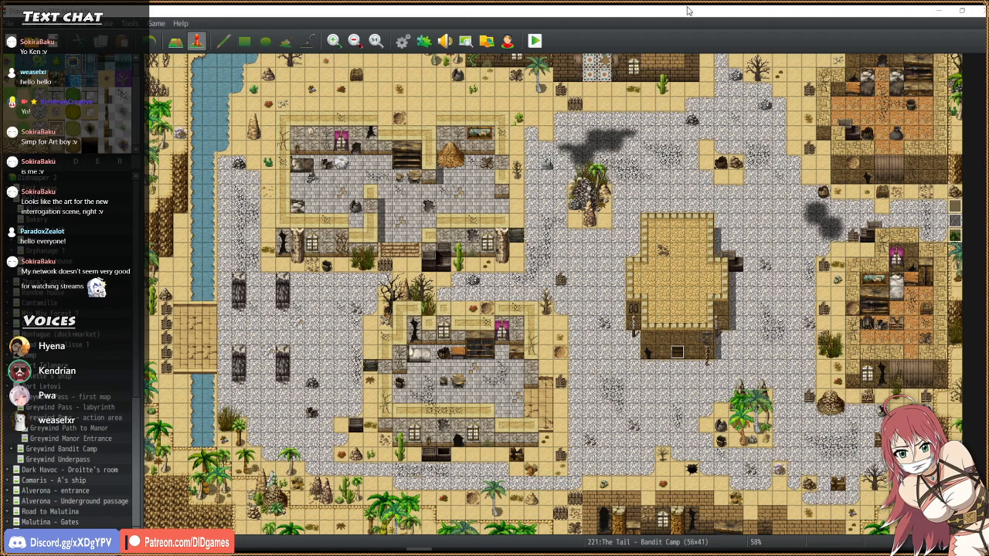
pyautogui.scroll(2, 656, 326)
pyautogui.scroll(1, 658, 325)
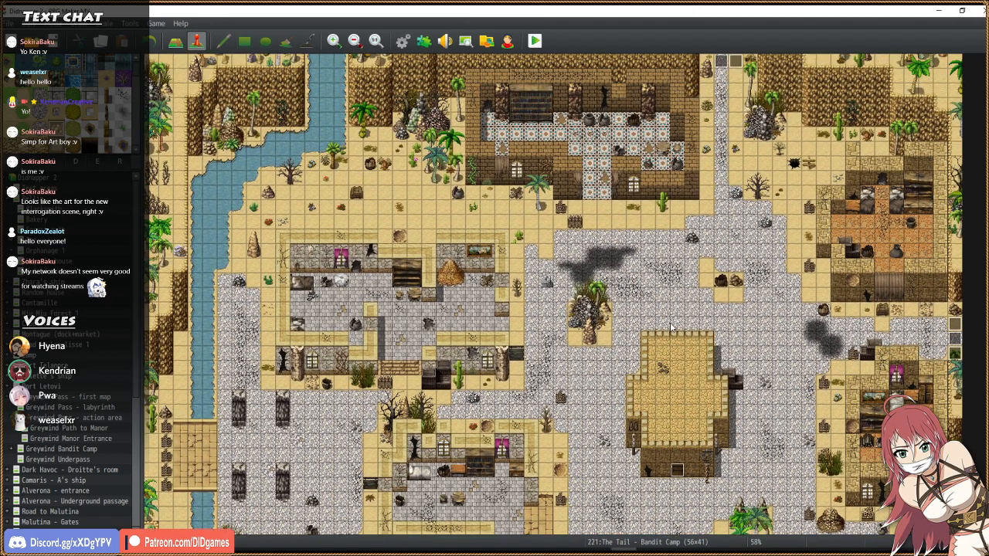
pyautogui.scroll(-4, 661, 344)
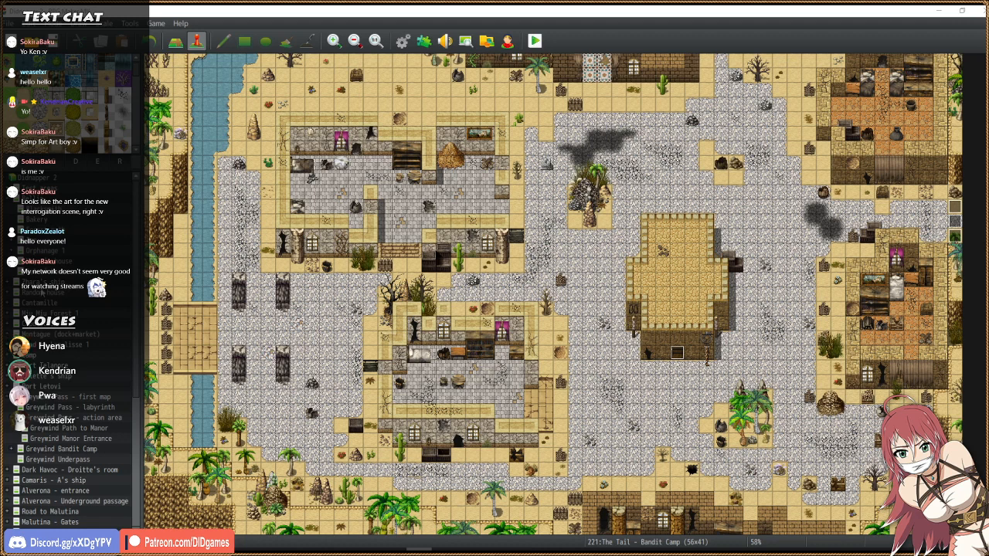
pyautogui.click(63, 281)
pyautogui.click(65, 293)
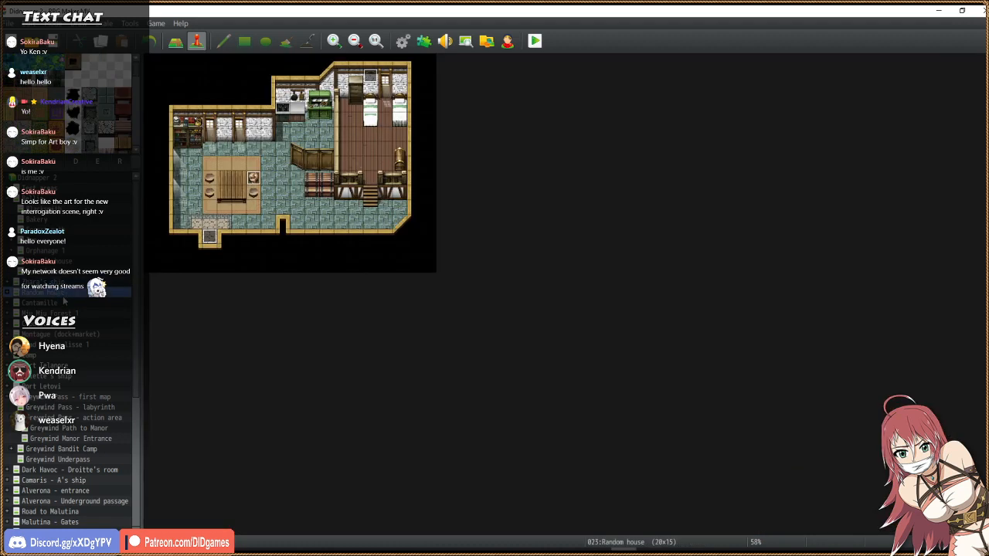
# Look over the Cantamille, Miu Miu Forest 1 and Capulet SW maps.
pyautogui.click(74, 306)
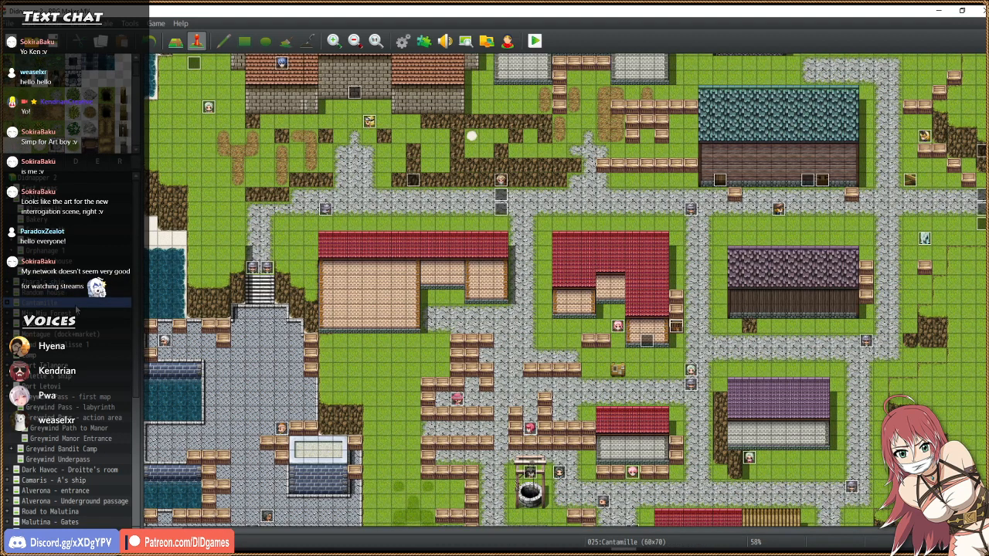
pyautogui.click(38, 313)
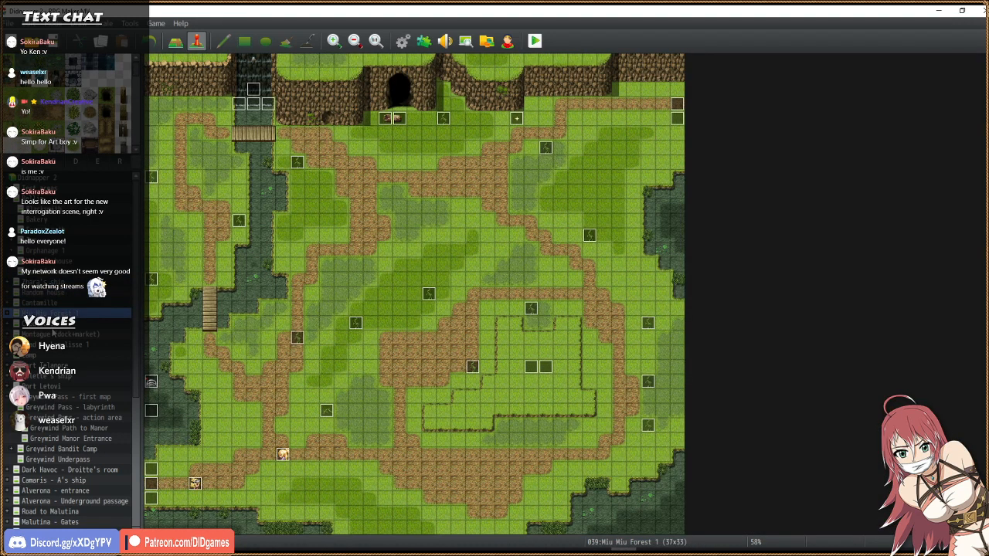
pyautogui.click(56, 325)
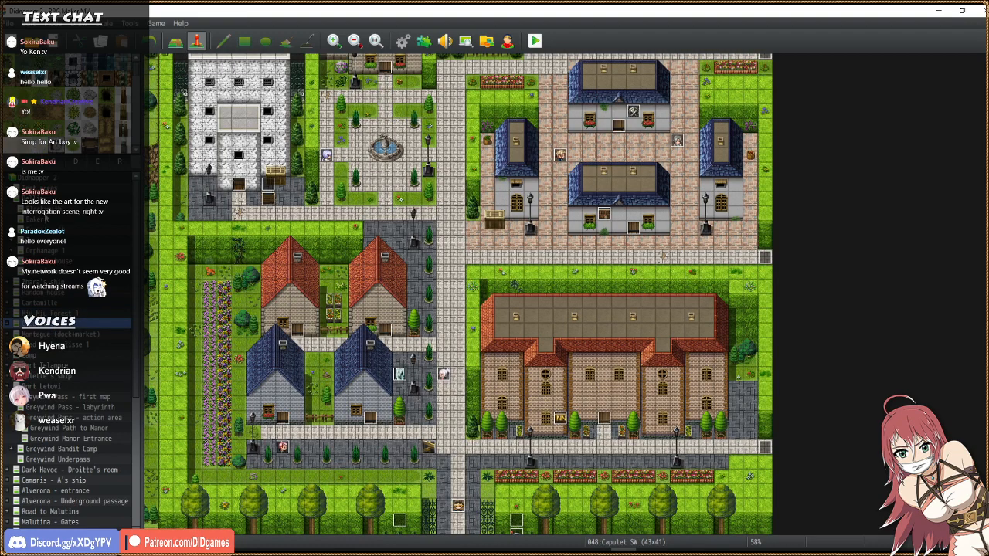
# Open the Greywind Pass - first map from the Greywind maps and select the bandit event at tile 9,19.
pyautogui.scroll(-3, 70, 386)
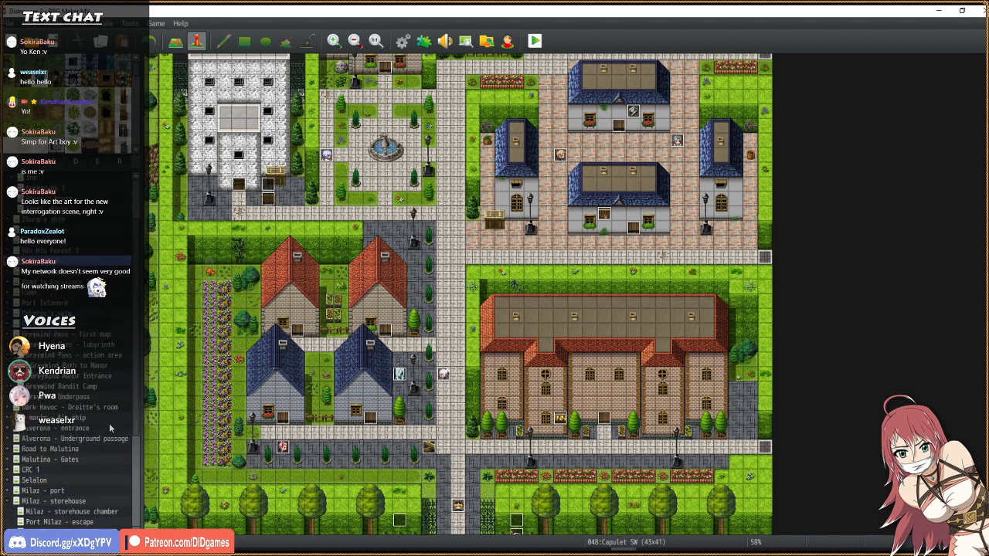
pyautogui.click(77, 367)
pyautogui.click(102, 335)
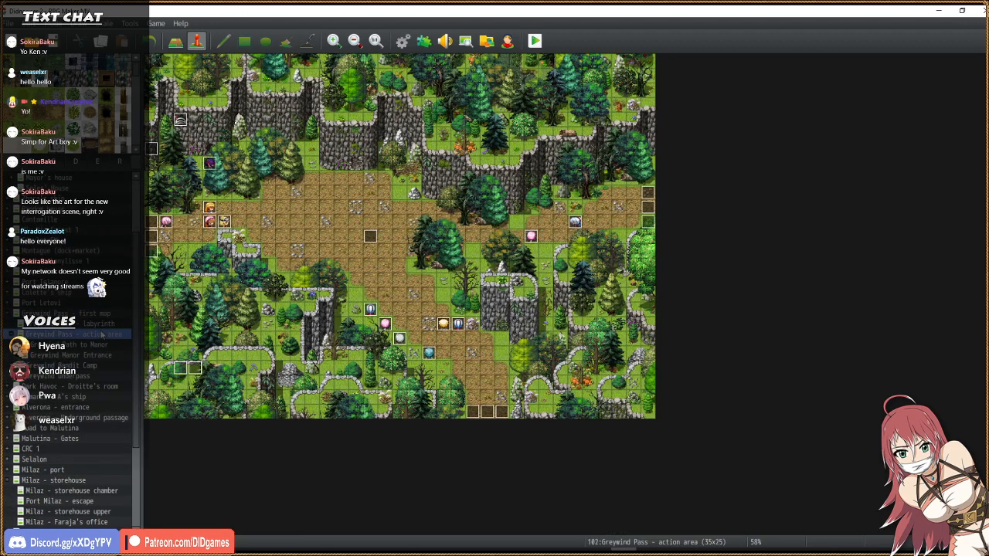
pyautogui.click(77, 313)
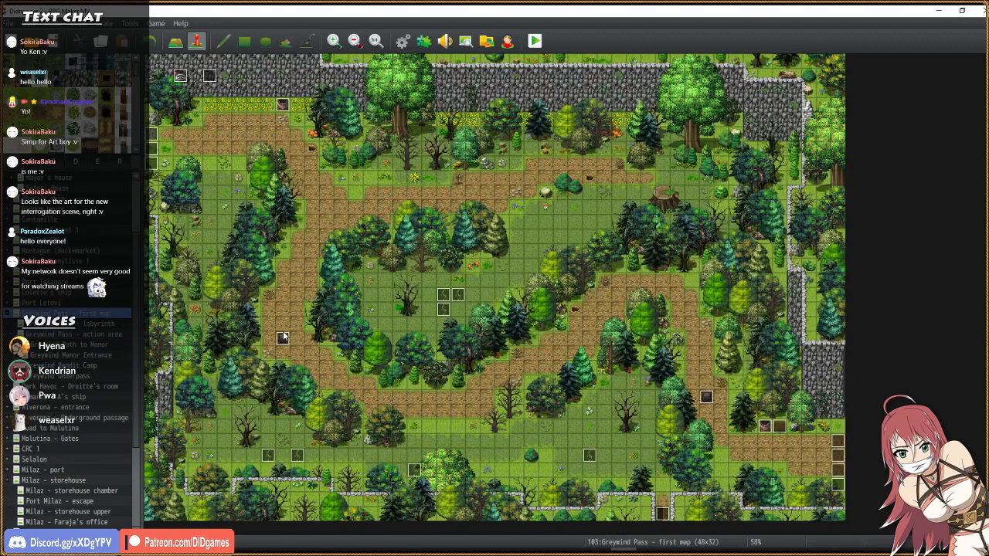
# Look over the Milaz storehouse upper, storehouse chamber and Faraja's office maps, and open the Northern Desert map.
pyautogui.scroll(-3, 100, 403)
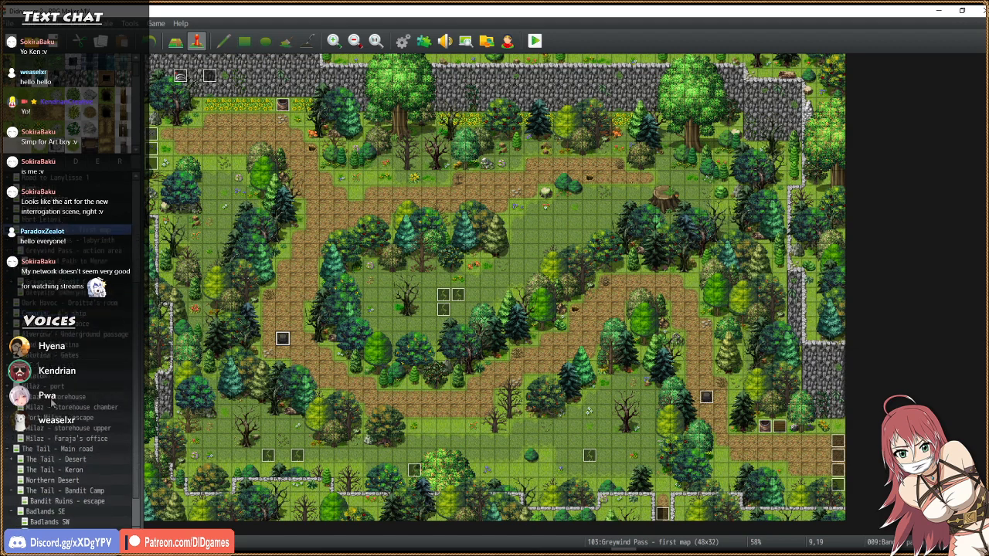
pyautogui.scroll(-2, 51, 403)
pyautogui.click(69, 384)
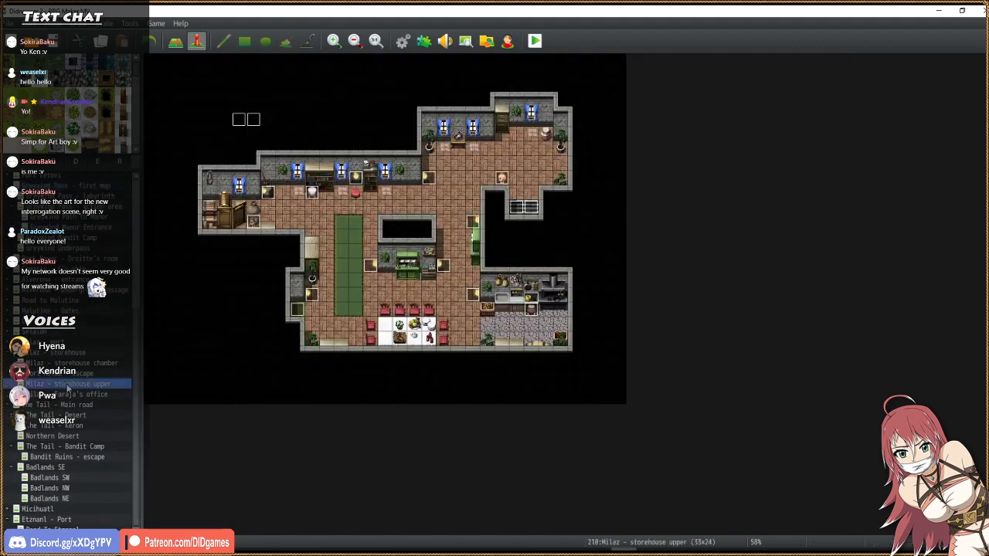
pyautogui.click(74, 374)
pyautogui.click(75, 363)
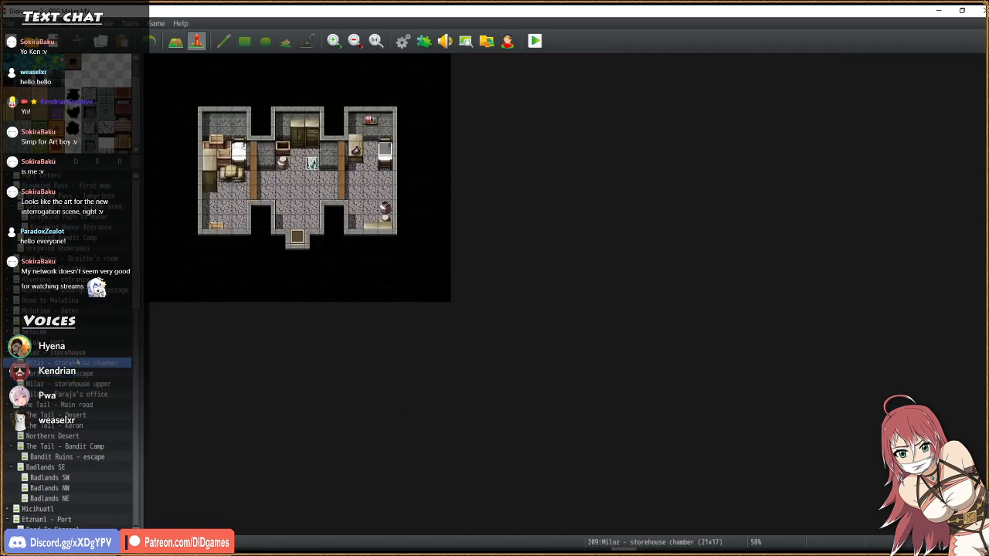
pyautogui.click(58, 396)
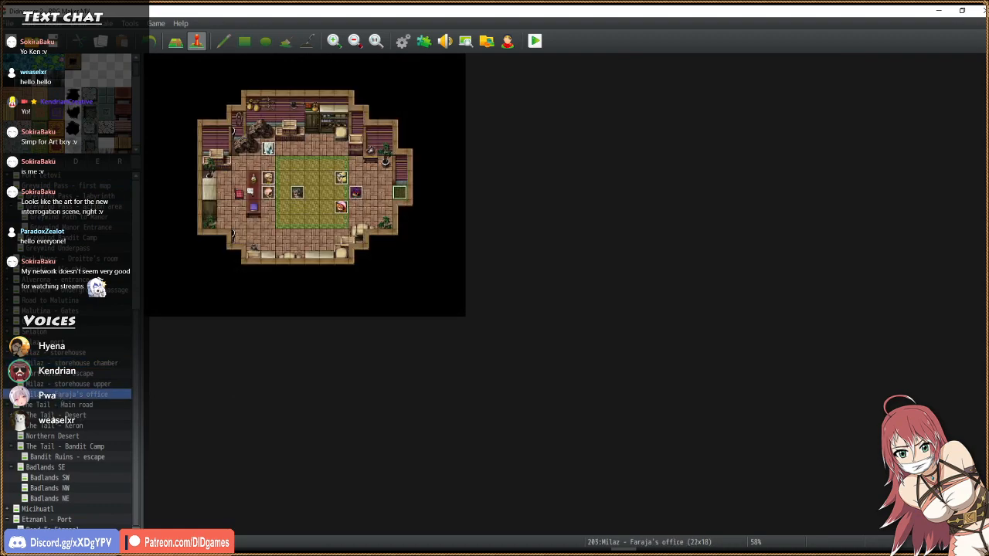
pyautogui.click(54, 415)
pyautogui.click(63, 436)
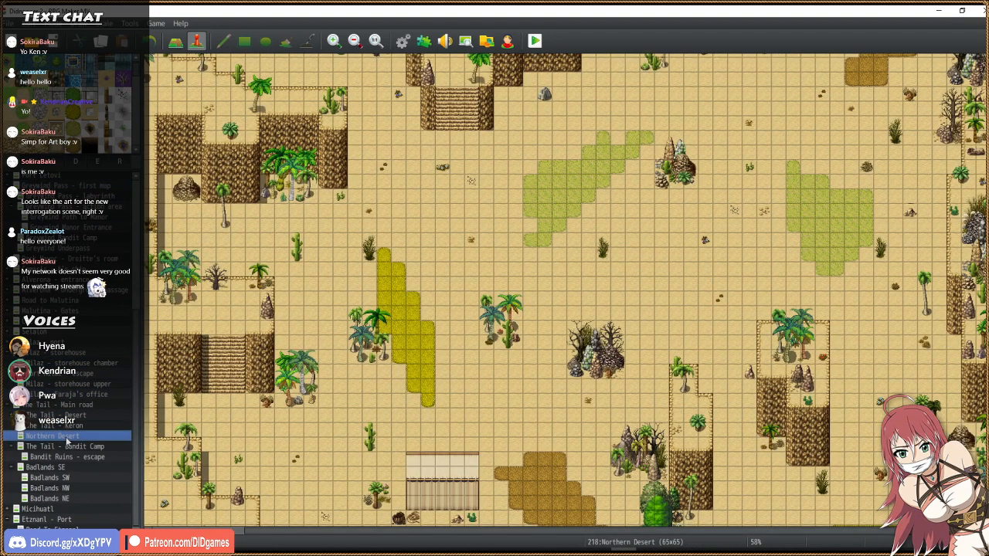
# Compare The Tail - Bandit Camp, Bandit Ruins - escape and Badlands SE maps.
pyautogui.click(85, 448)
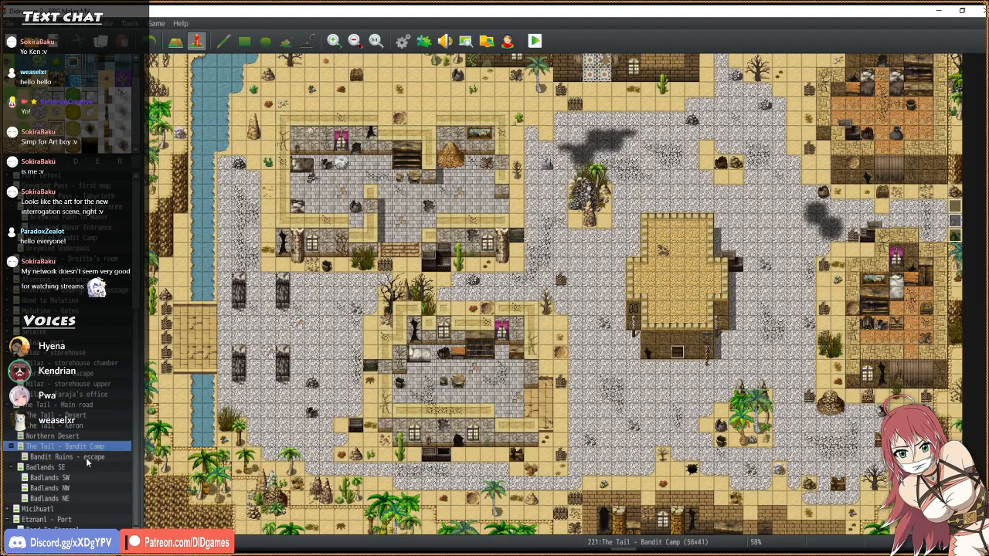
pyautogui.click(86, 458)
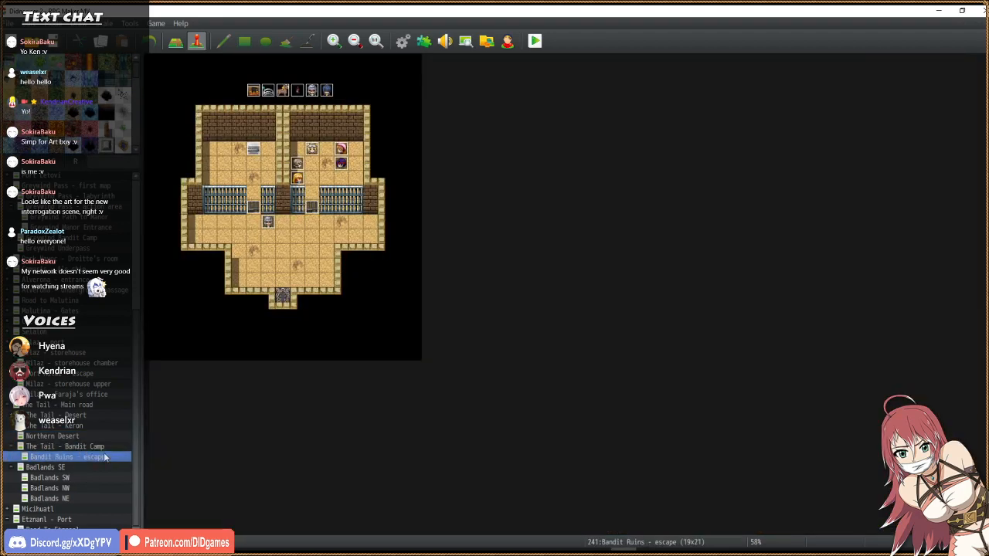
pyautogui.click(86, 446)
pyautogui.scroll(2, 670, 261)
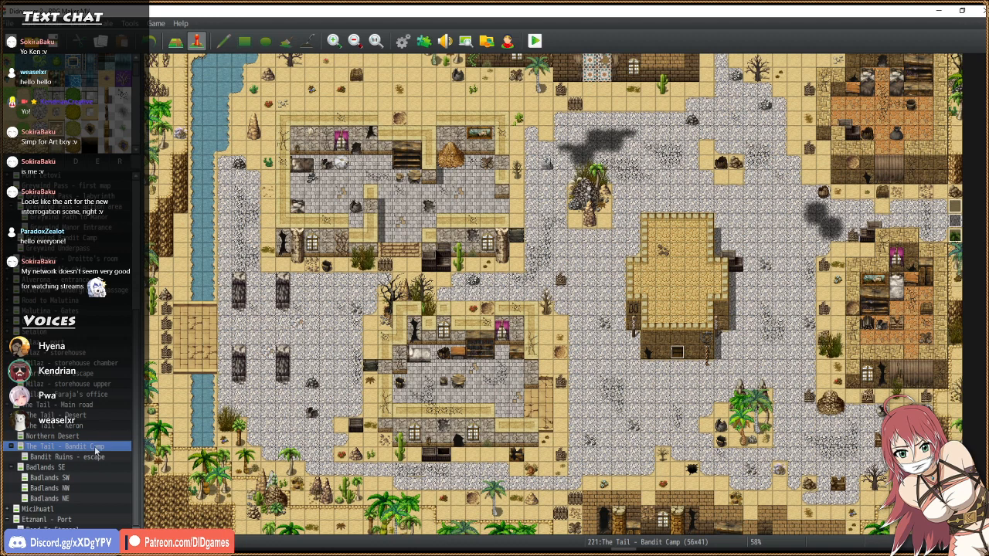
pyautogui.click(85, 467)
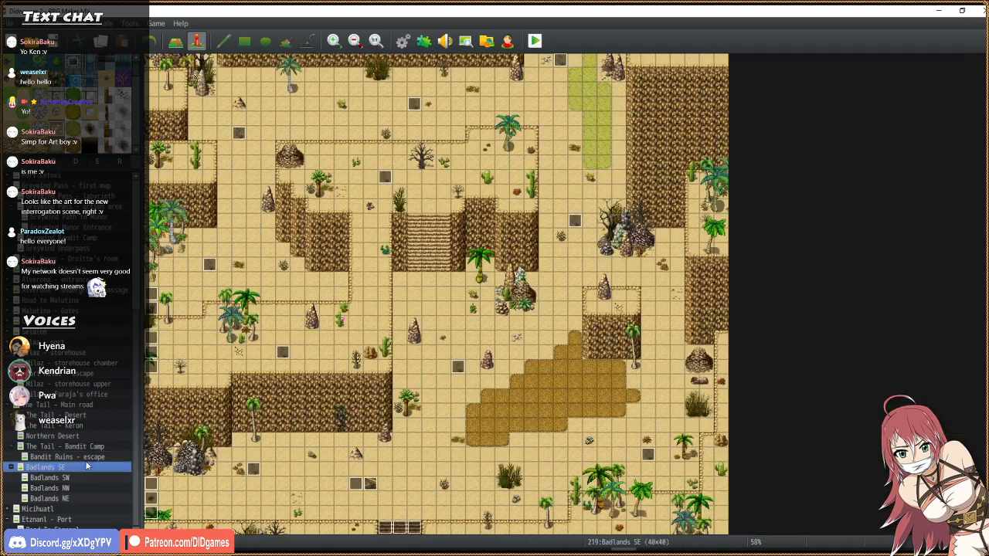
pyautogui.click(86, 457)
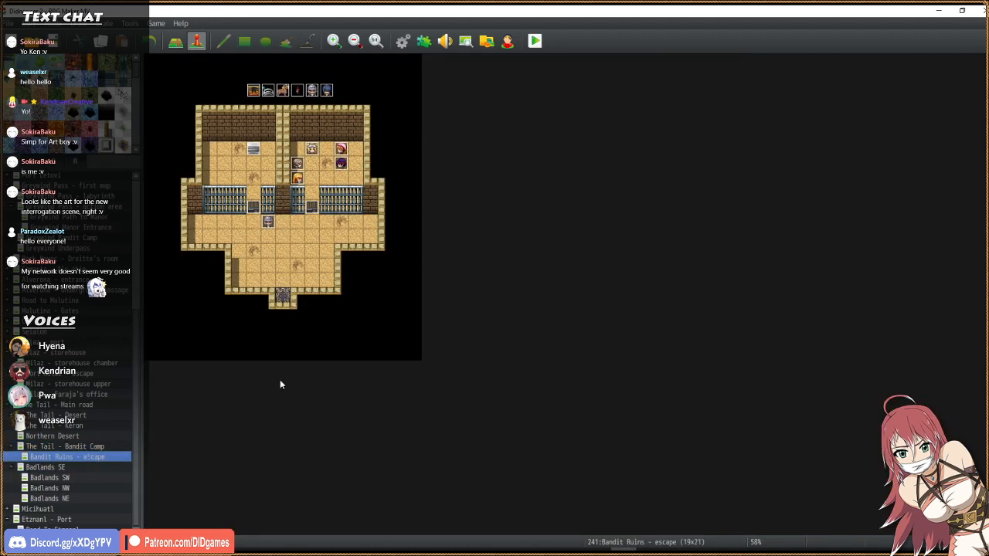
# Place the bandit patrol event at tile 31,30 of The Tail - Bandit Camp map, southwest of the large central building.
pyautogui.click(74, 446)
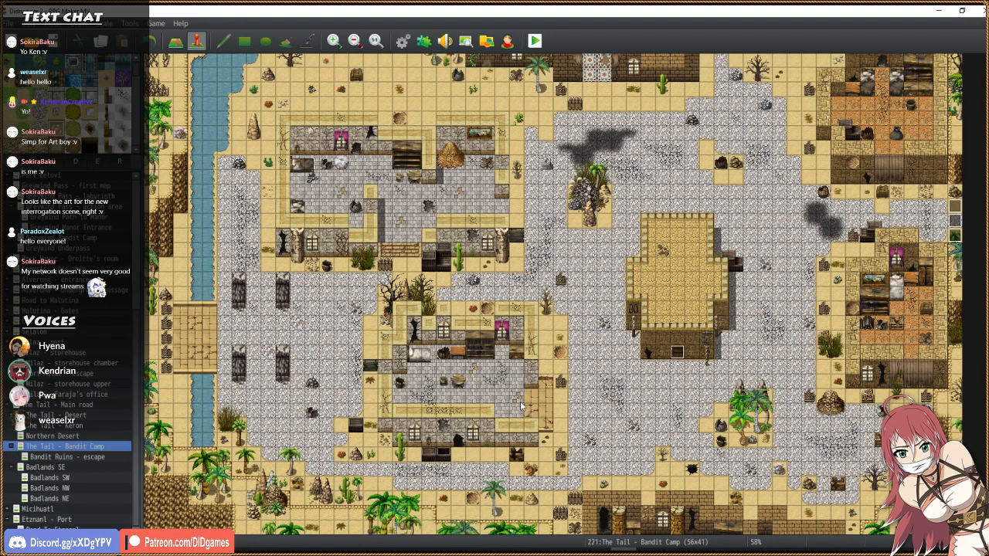
pyautogui.scroll(5, 724, 363)
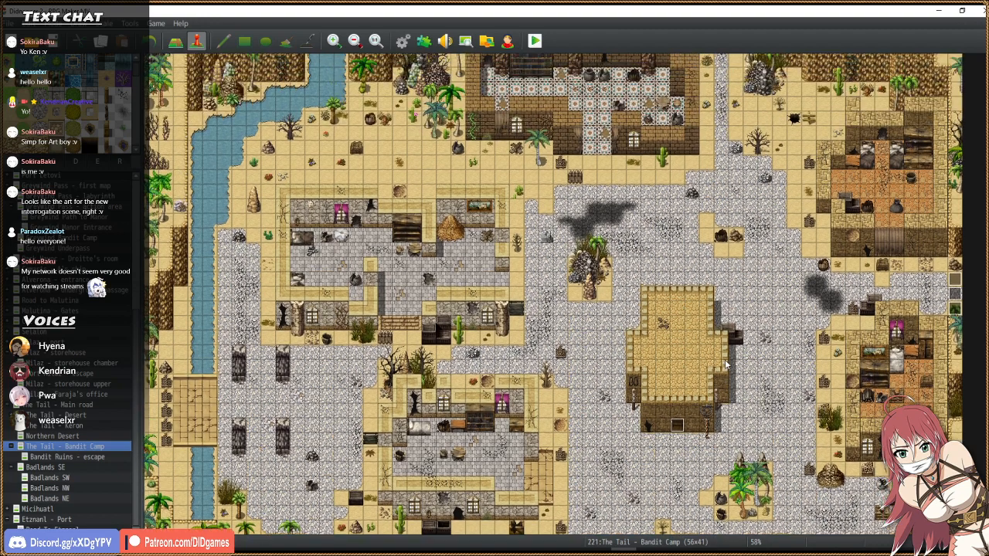
pyautogui.scroll(-5, 724, 363)
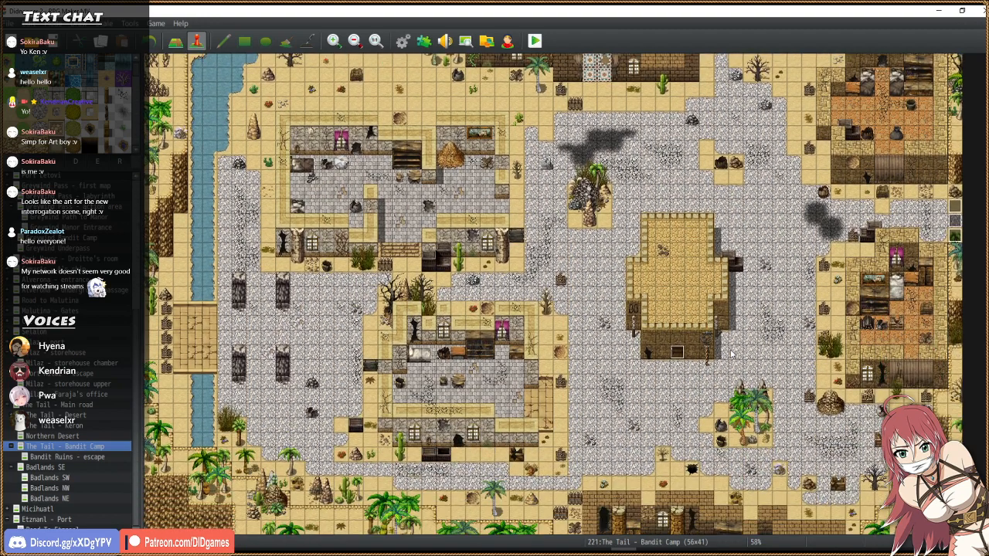
pyautogui.click(589, 381)
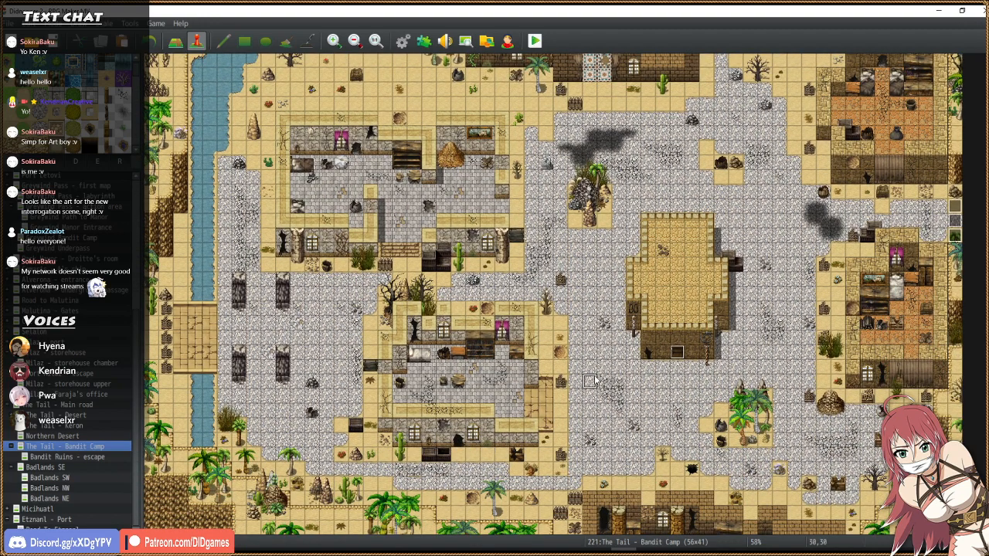
pyautogui.moveTo(589, 380); pyautogui.dragTo(604, 381)
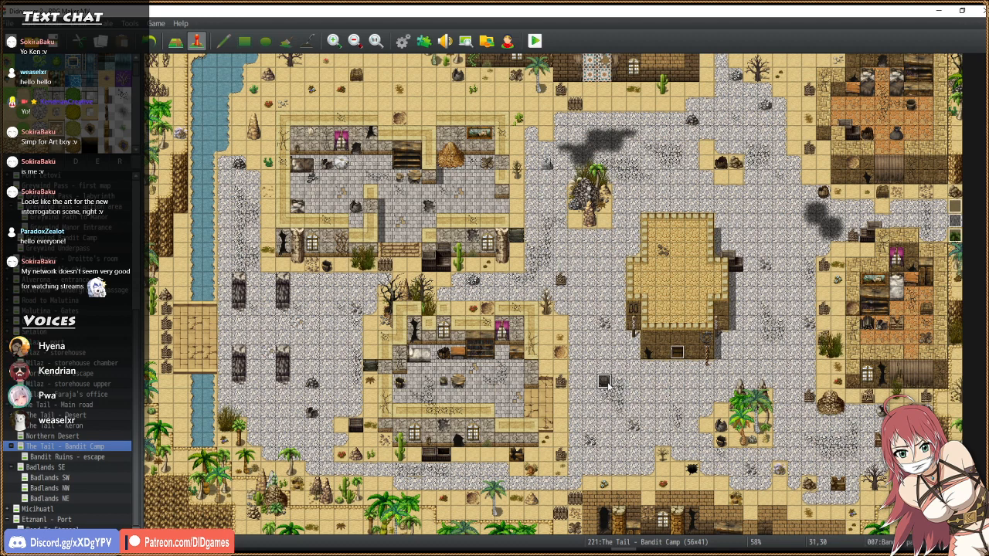
# Check the Bandit Ruins - escape map, then review the commands of the patrol event at tile 31,30 of the Bandit Camp without changing it.
pyautogui.click(61, 458)
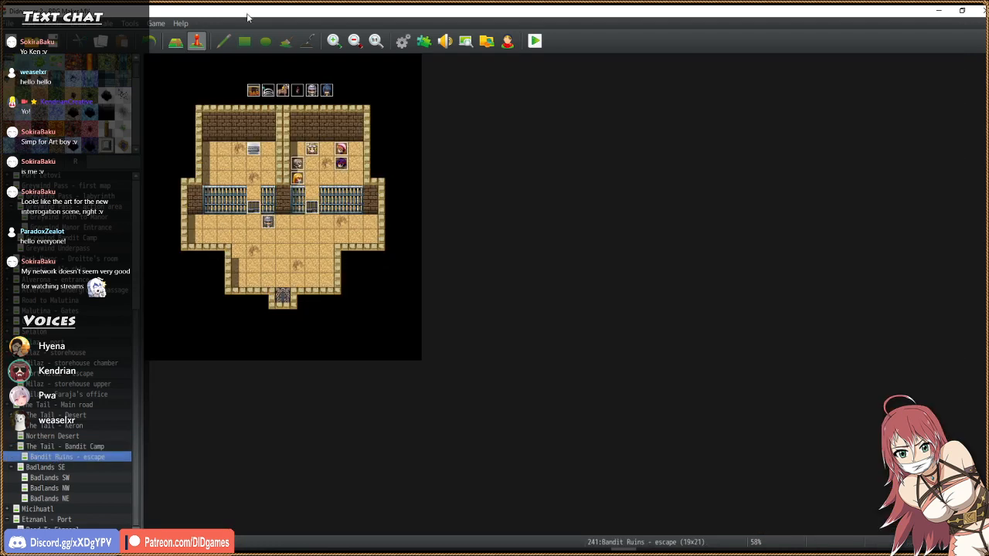
pyautogui.click(71, 446)
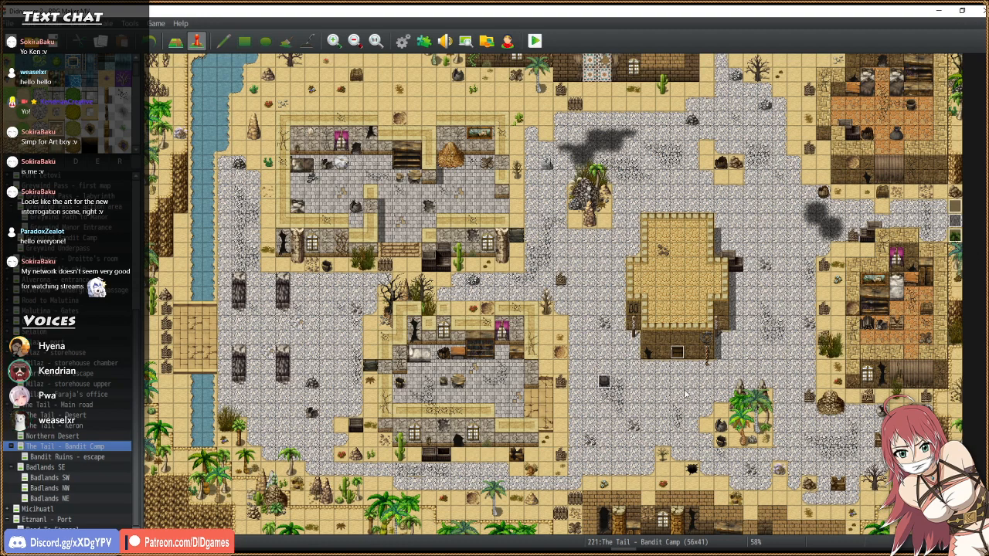
pyautogui.scroll(5, 672, 349)
pyautogui.scroll(-5, 672, 349)
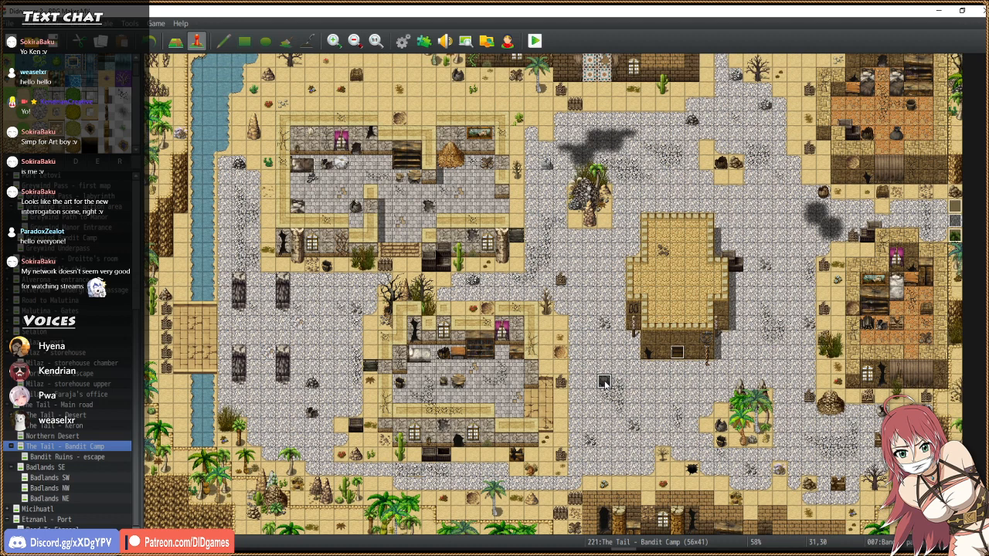
pyautogui.doubleClick(604, 382)
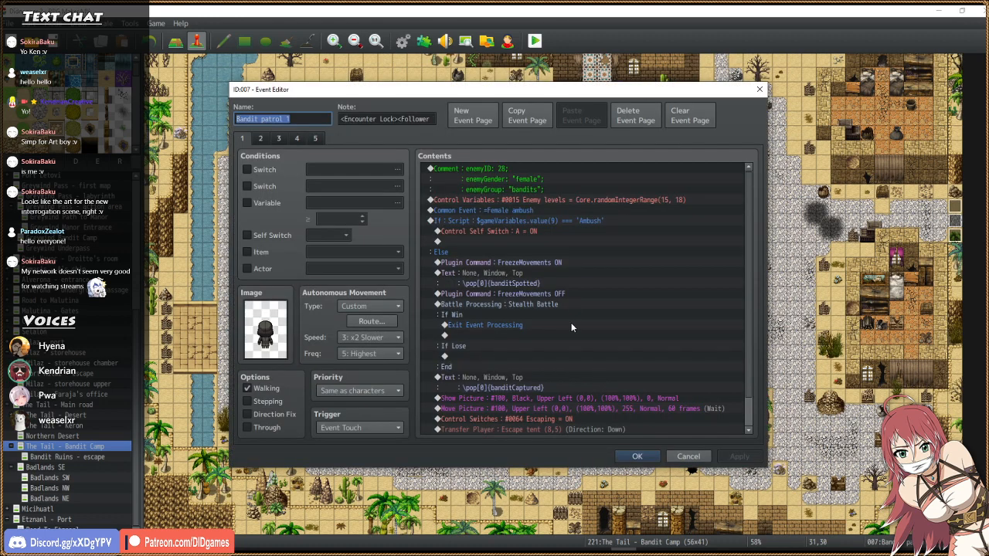
pyautogui.scroll(-1, 571, 322)
pyautogui.scroll(1, 571, 322)
pyautogui.click(689, 457)
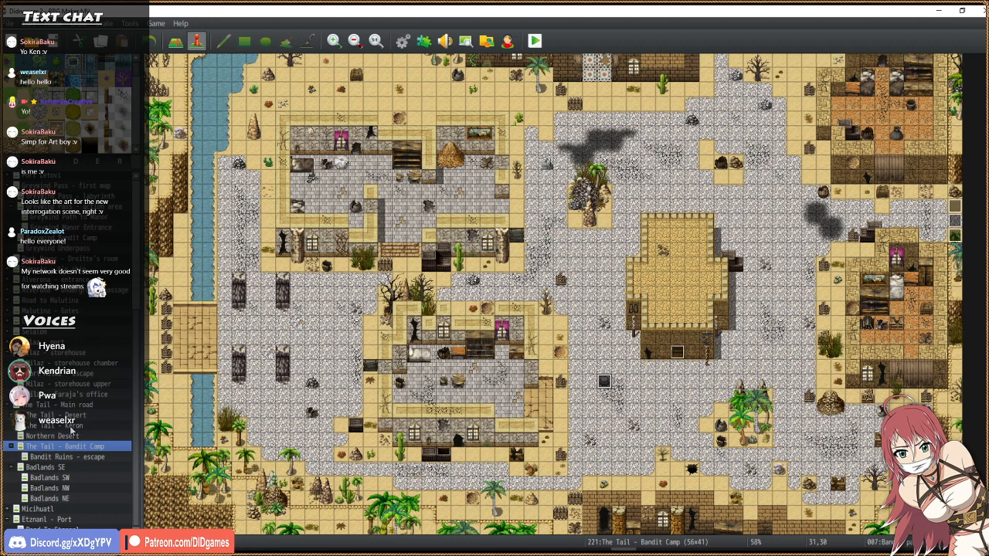
# Open The Tail - Desert map and review the commands of the bandit patrol event at tile 38,34 without changing it.
pyautogui.click(69, 426)
pyautogui.click(68, 415)
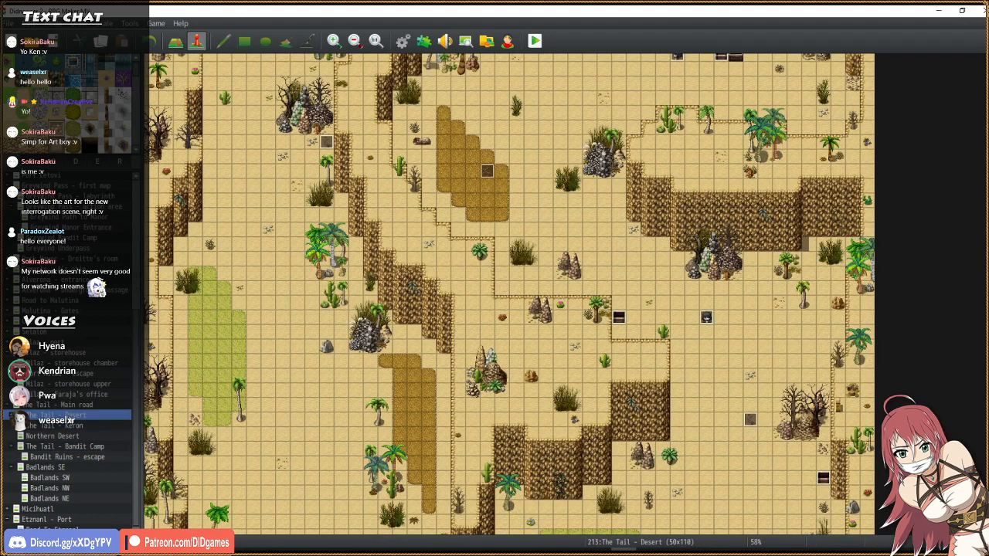
pyautogui.doubleClick(707, 321)
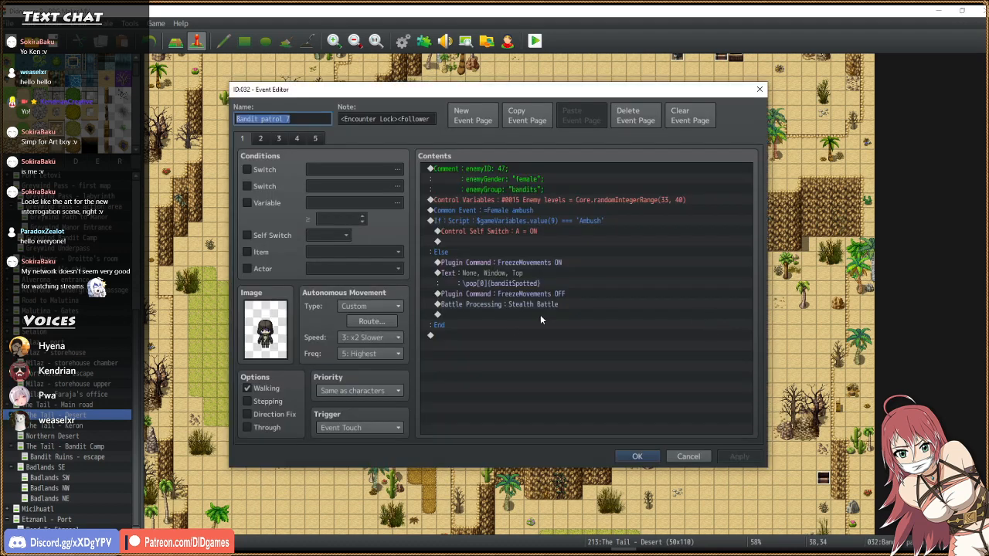
pyautogui.click(550, 305)
pyautogui.press('Escape')
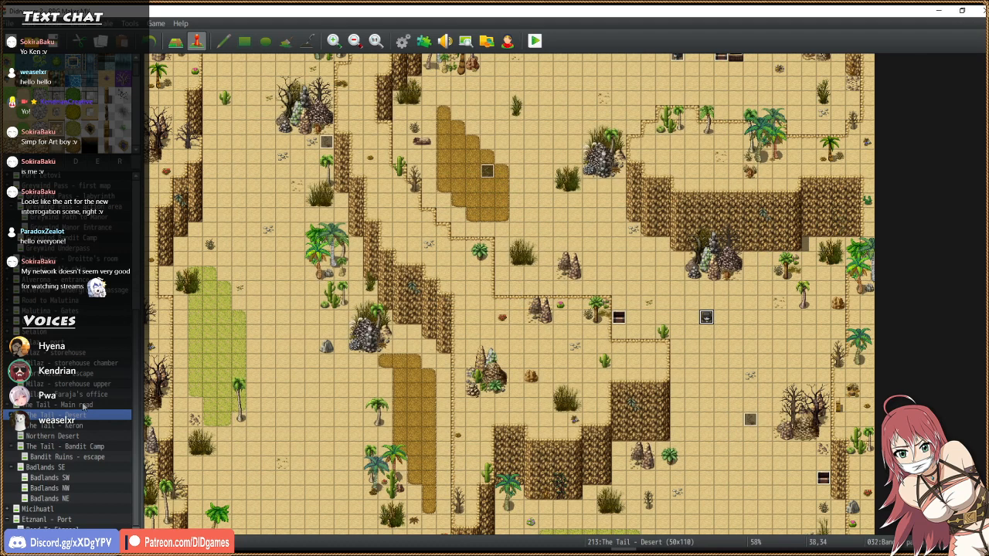
# Revisit the Bandit Ruins - escape and Bandit Camp maps, look over the Greywind maps, and open the Greywind Bandit Camp map.
pyautogui.click(75, 457)
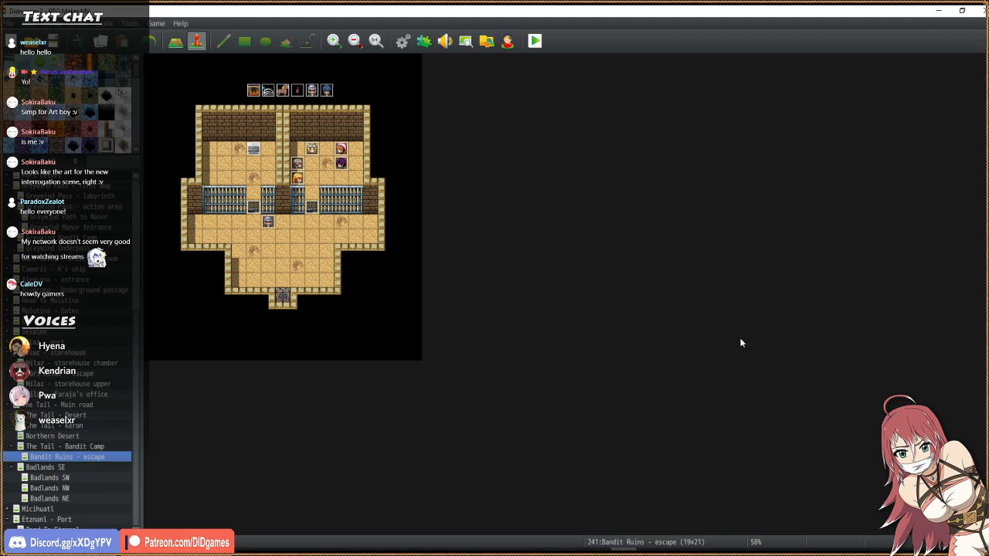
pyautogui.click(75, 447)
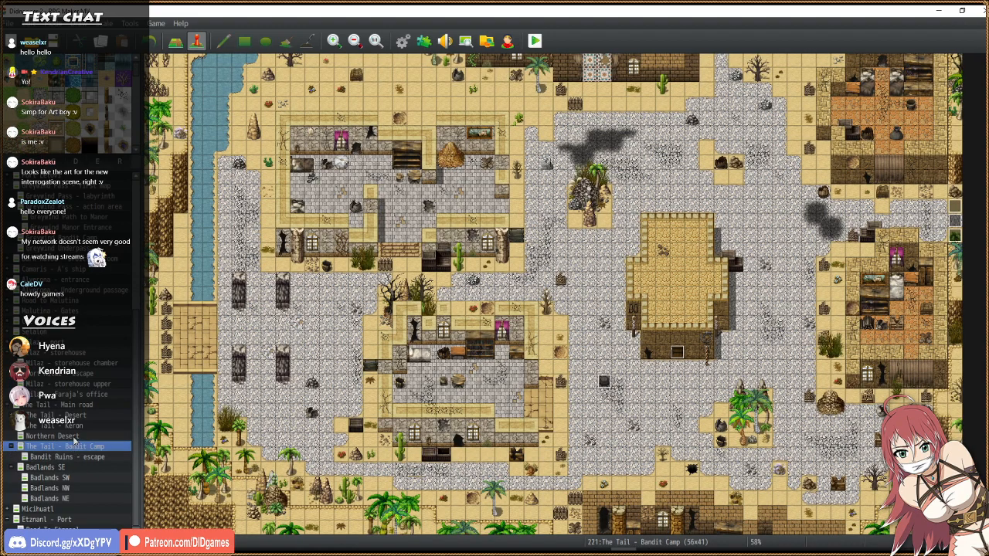
pyautogui.scroll(2, 76, 352)
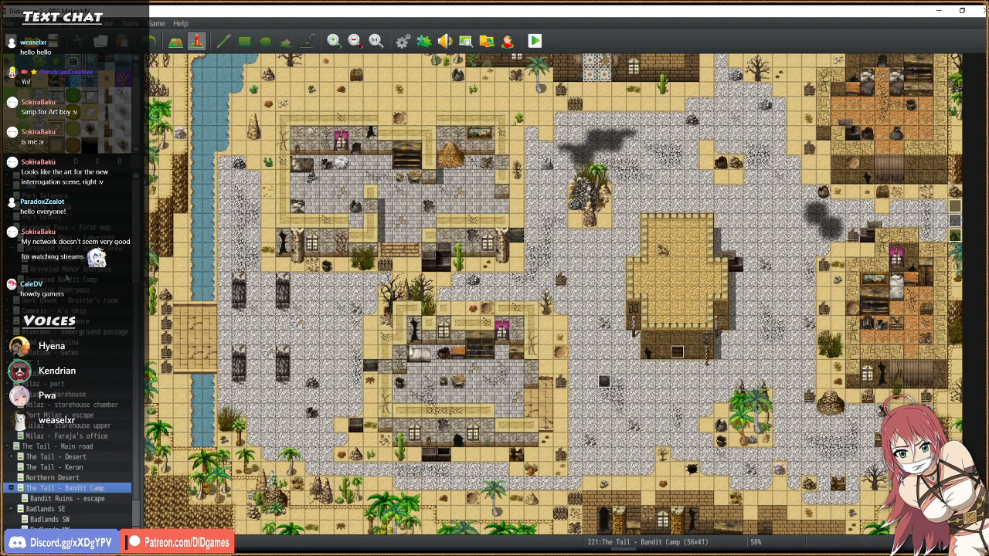
pyautogui.click(78, 264)
pyautogui.click(72, 253)
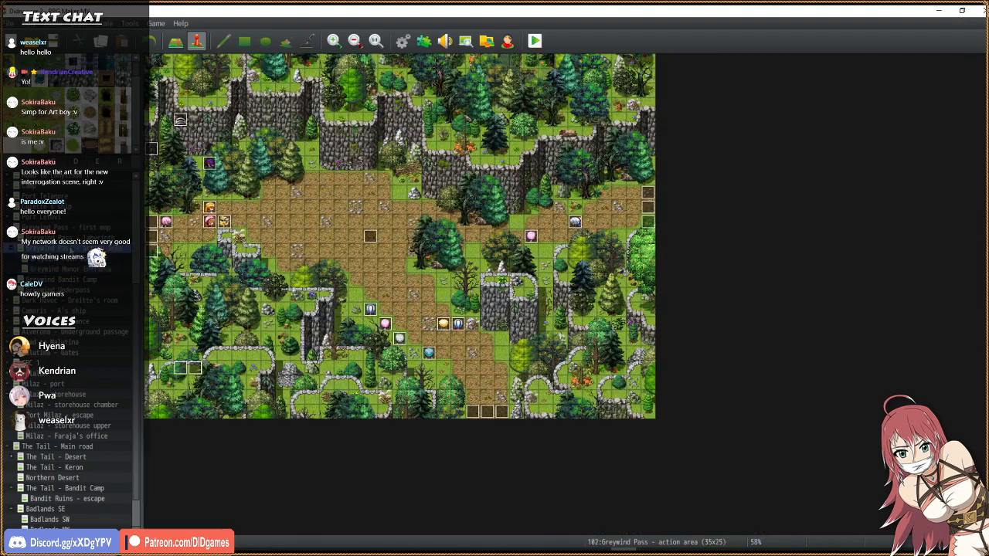
pyautogui.click(86, 291)
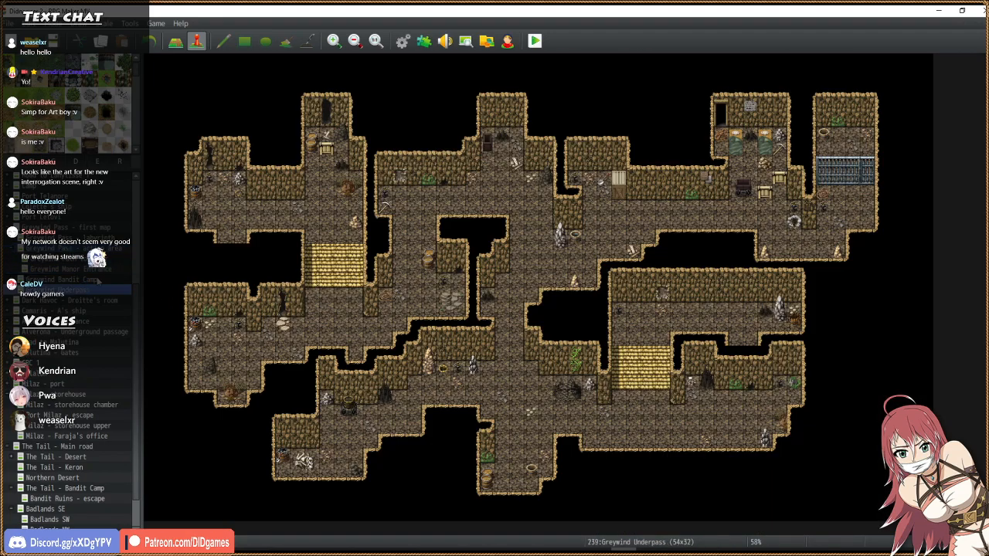
pyautogui.click(77, 279)
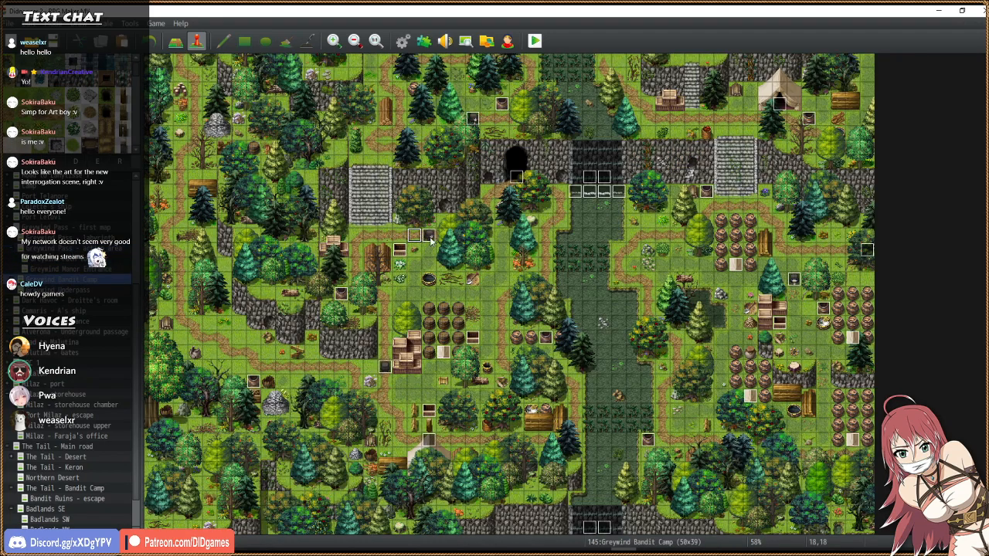
# Open The Tail - Bandit Camp map and check the patrol event at tile 31,30 without changing it.
pyautogui.click(53, 488)
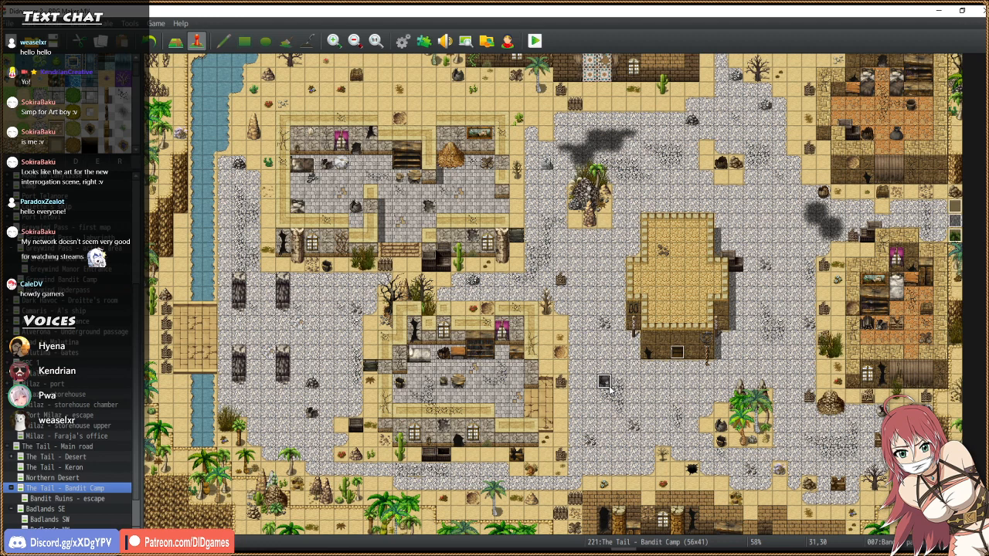
pyautogui.doubleClick(605, 384)
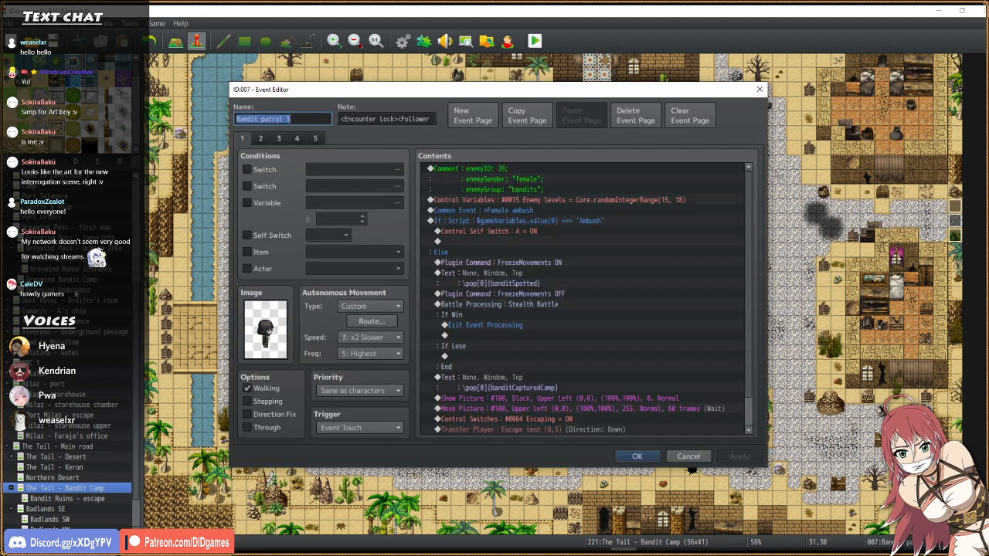
pyautogui.click(701, 456)
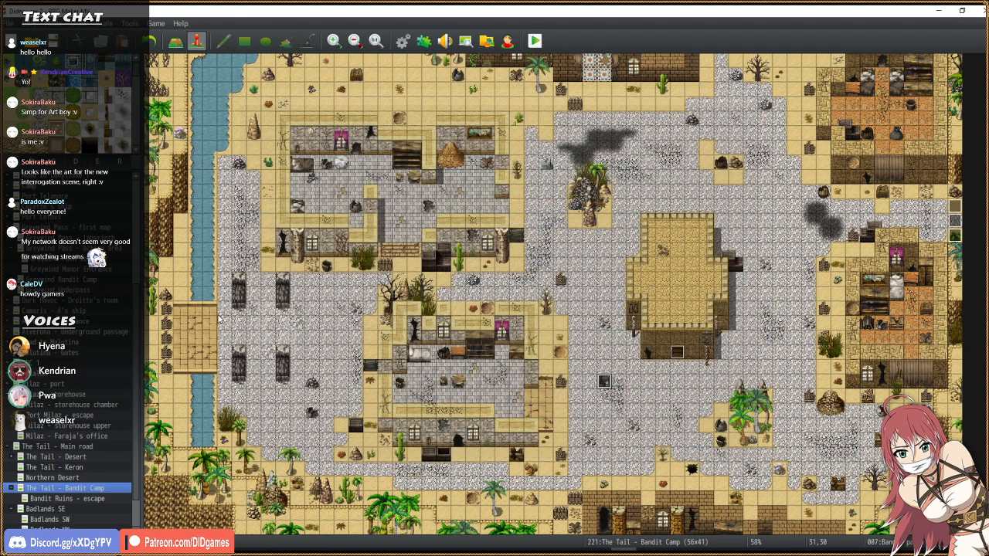
# Look over the Greywind Underpass, Bandit Camp, Manor Entrance and action area maps, and examine the Greywind Pass - labyrinth map up close.
pyautogui.click(78, 291)
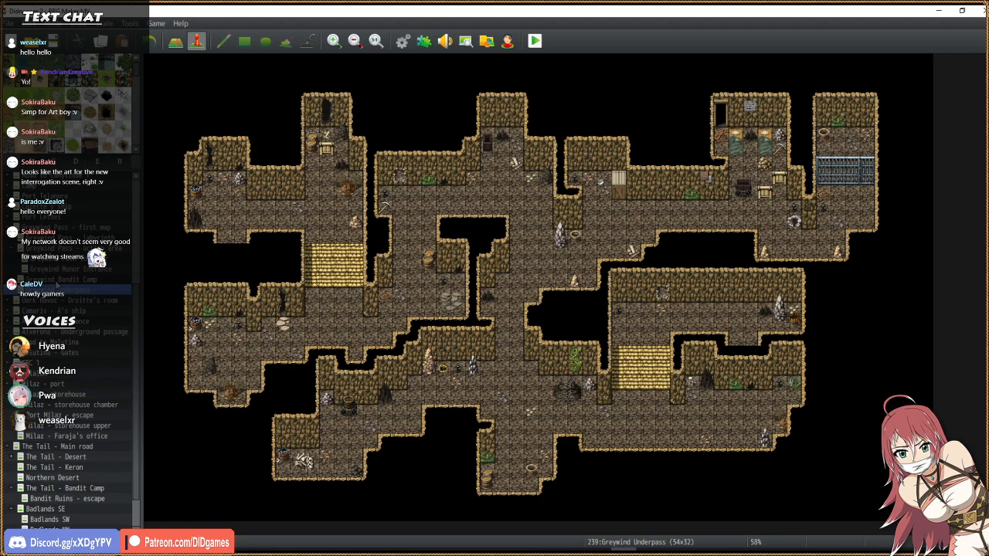
pyautogui.click(56, 282)
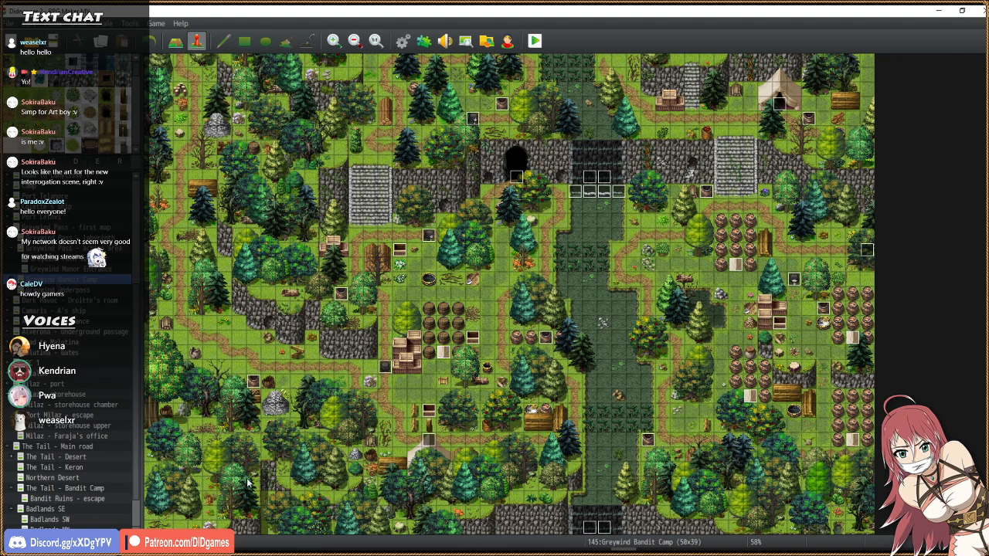
pyautogui.click(73, 269)
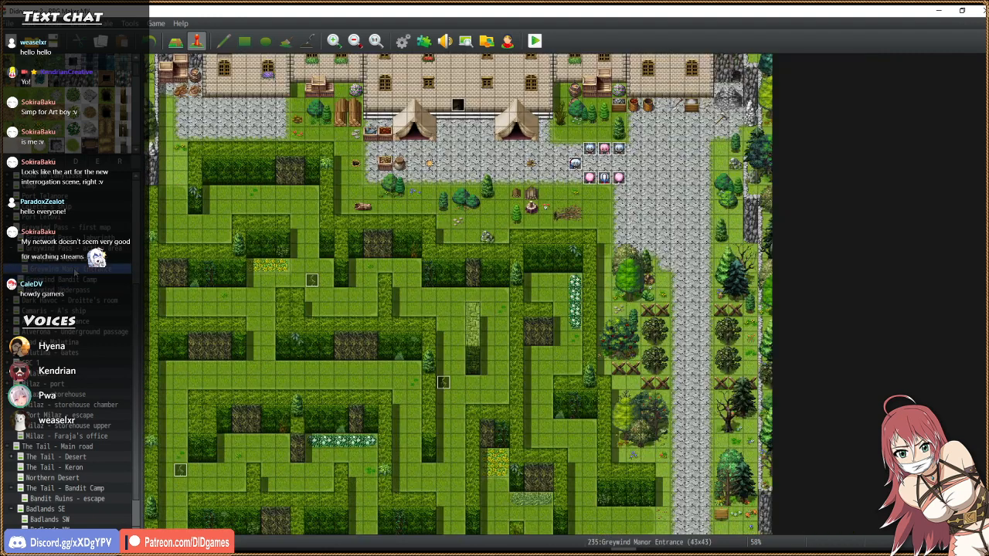
pyautogui.click(78, 261)
pyautogui.click(83, 248)
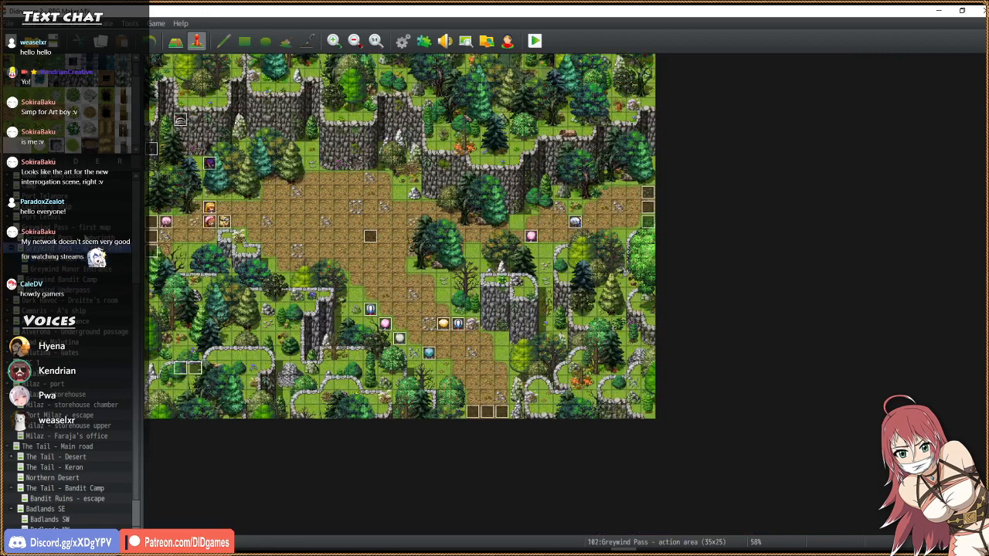
pyautogui.click(85, 238)
pyautogui.scroll(8, 629, 337)
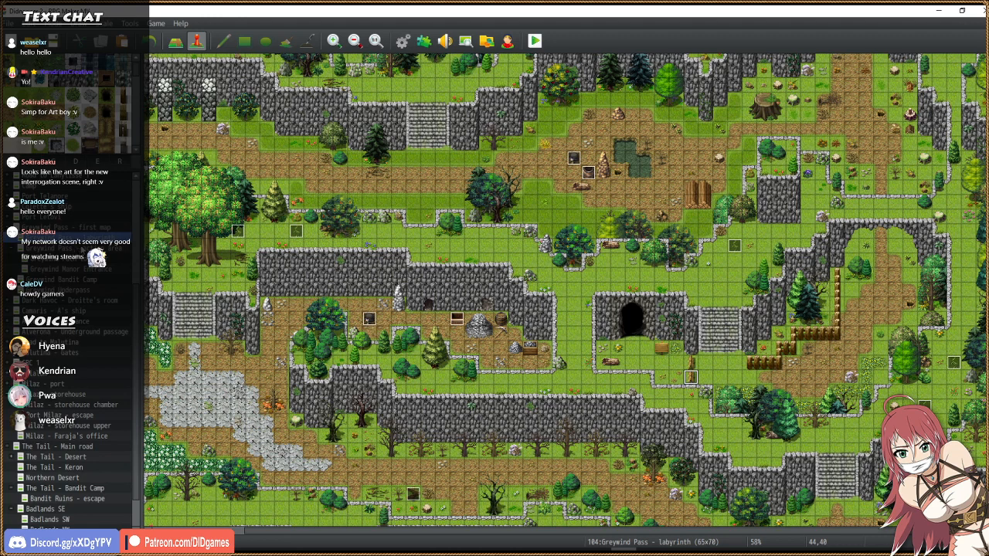
pyautogui.click(335, 41)
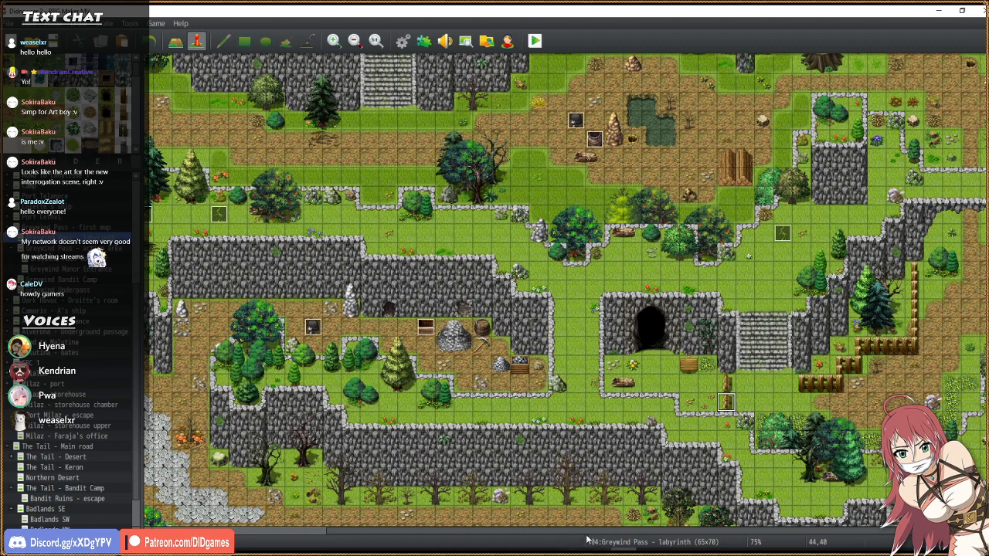
pyautogui.moveTo(586, 532); pyautogui.dragTo(674, 539)
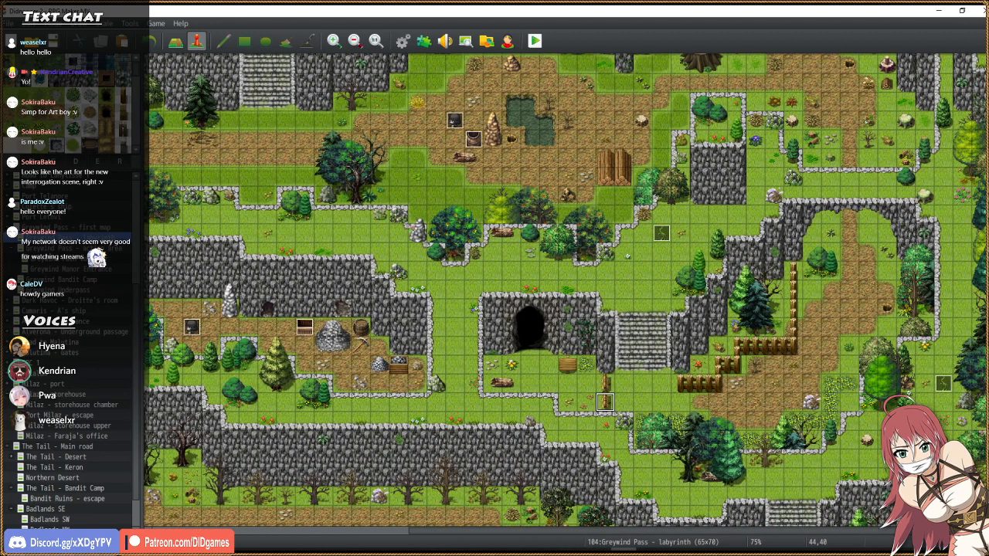
# Examine the layout, cave entrances and event placement of the Greywind Bandit Camp map.
pyautogui.click(90, 280)
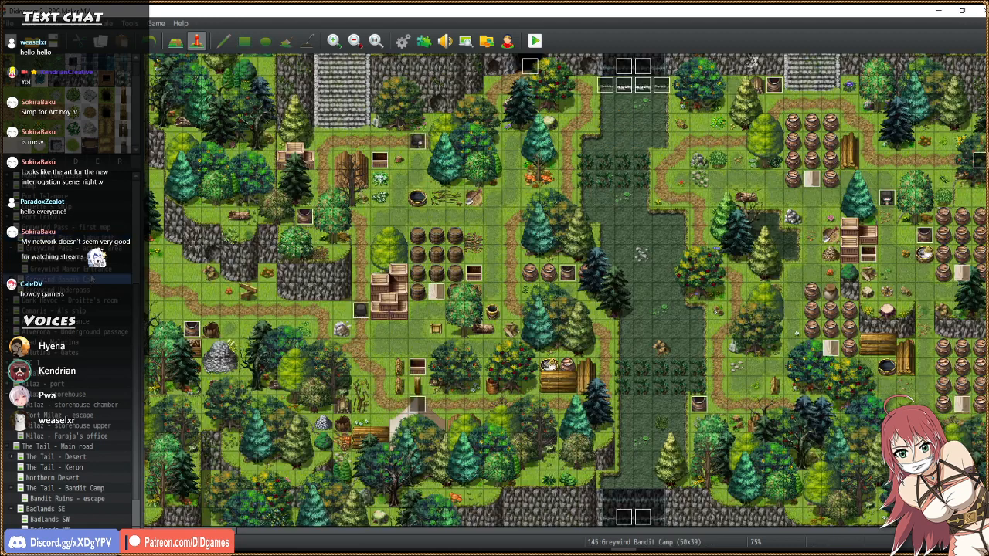
pyautogui.scroll(5, 482, 260)
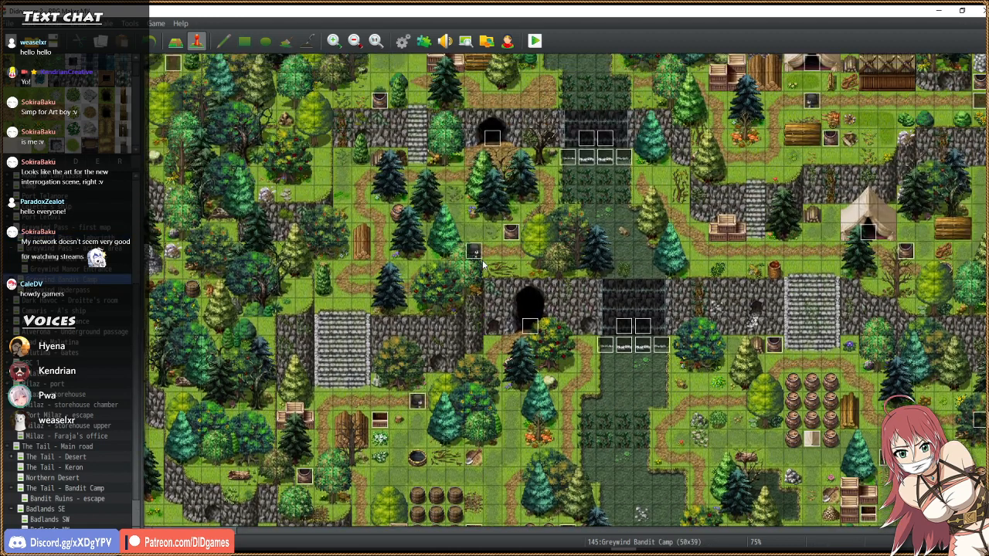
pyautogui.moveTo(627, 532); pyautogui.dragTo(574, 545)
pyautogui.scroll(-7, 595, 389)
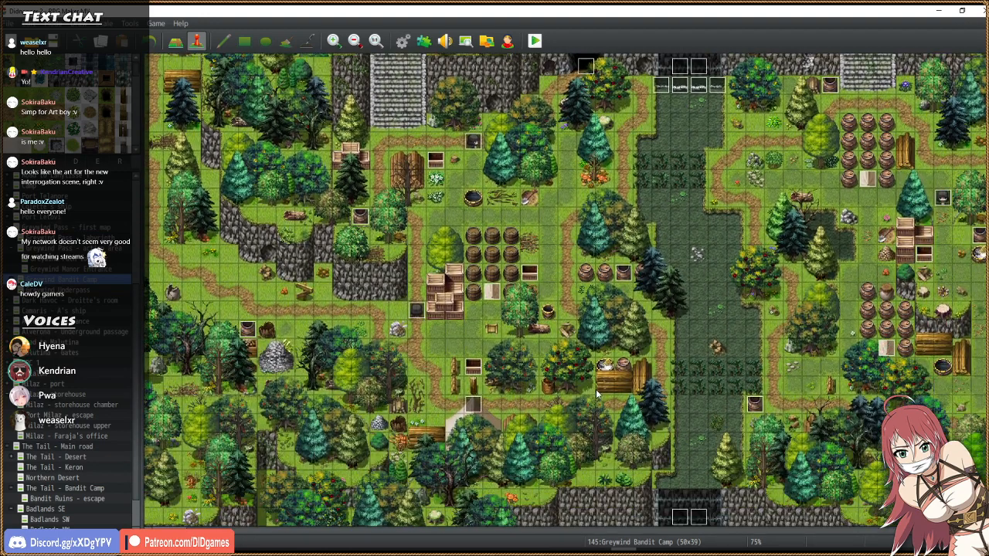
pyautogui.scroll(4, 595, 389)
pyautogui.scroll(5, 596, 392)
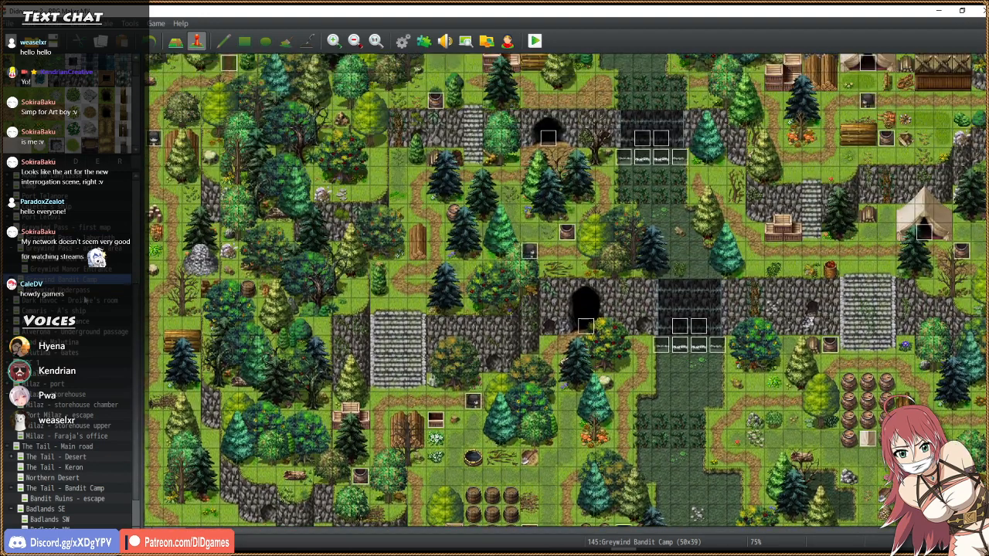
# Examine the tunnels and exits of the Greywind Underpass map from its western end.
pyautogui.click(83, 300)
pyautogui.press('Up')
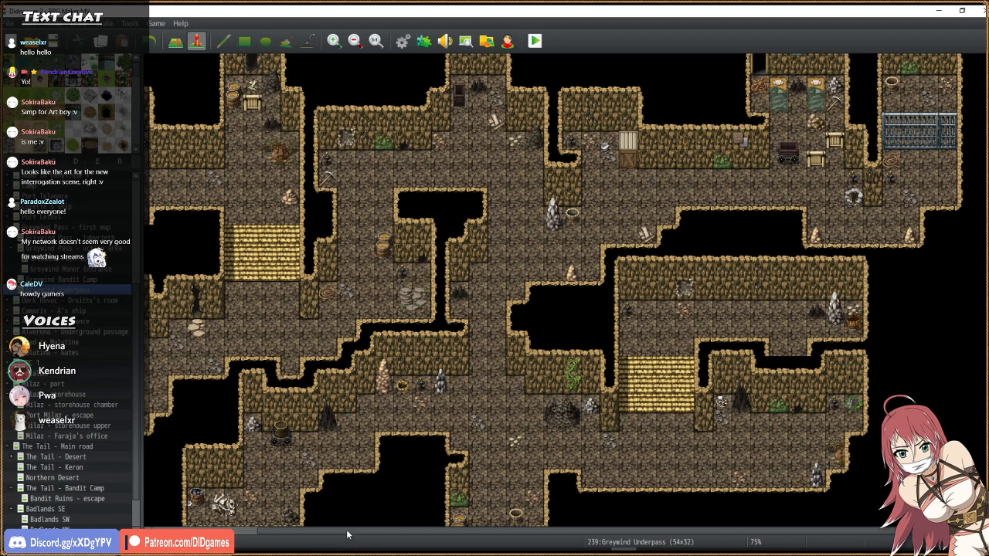
pyautogui.moveTo(346, 531); pyautogui.dragTo(177, 519)
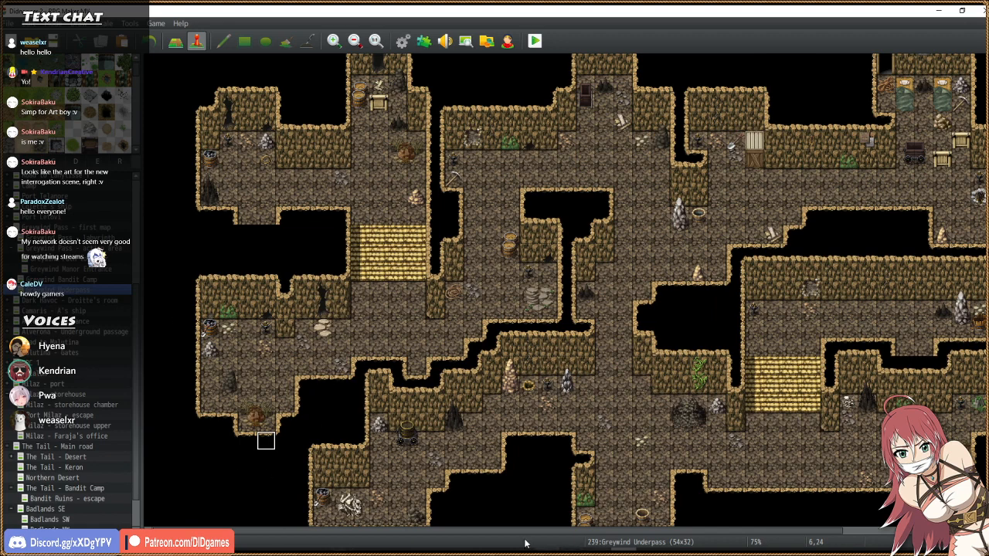
pyautogui.moveTo(525, 541); pyautogui.dragTo(523, 512)
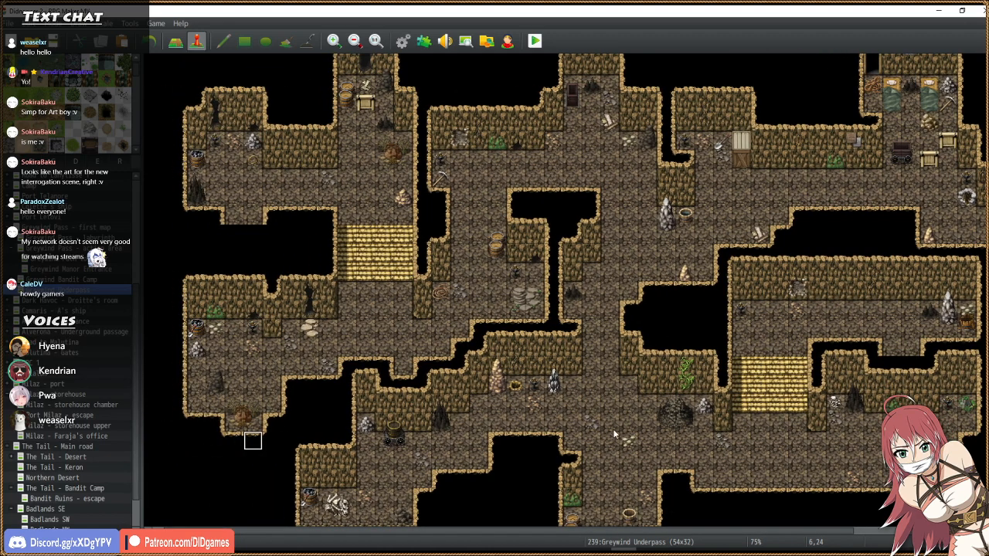
pyautogui.scroll(3, 612, 429)
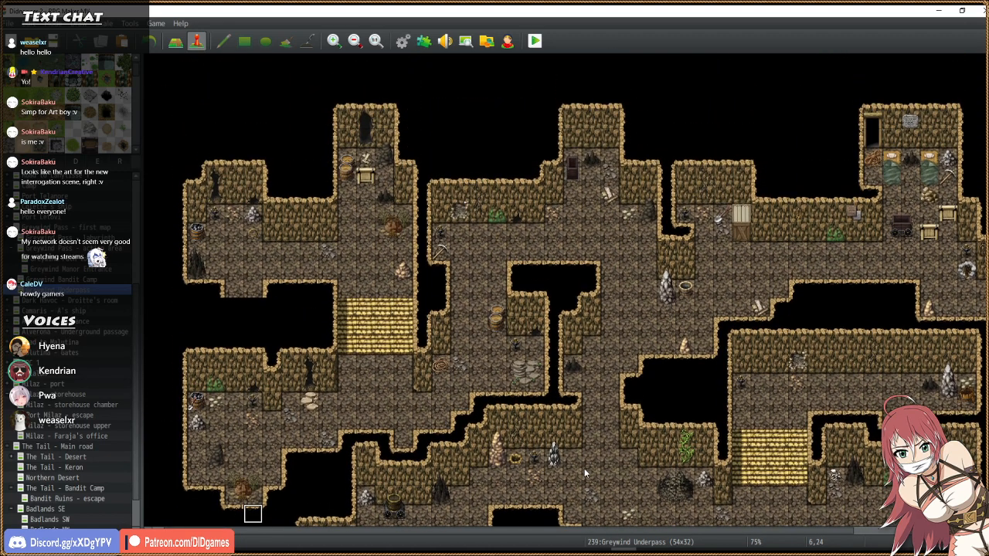
pyautogui.scroll(-2, 585, 471)
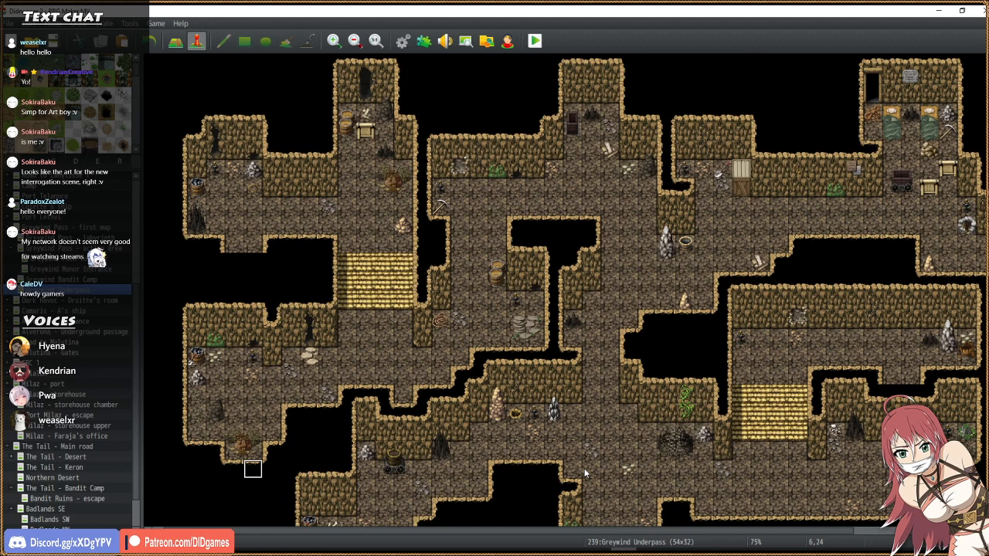
pyautogui.scroll(-3, 441, 439)
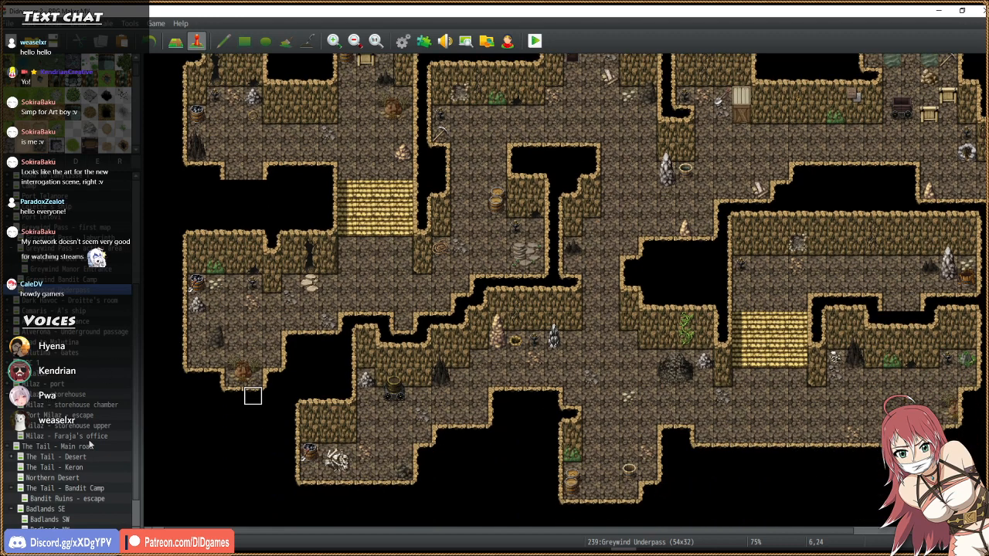
# Return to The Tail - Bandit Camp map and open the patrol event at tile 31,30 for editing.
pyautogui.click(55, 458)
pyautogui.click(61, 498)
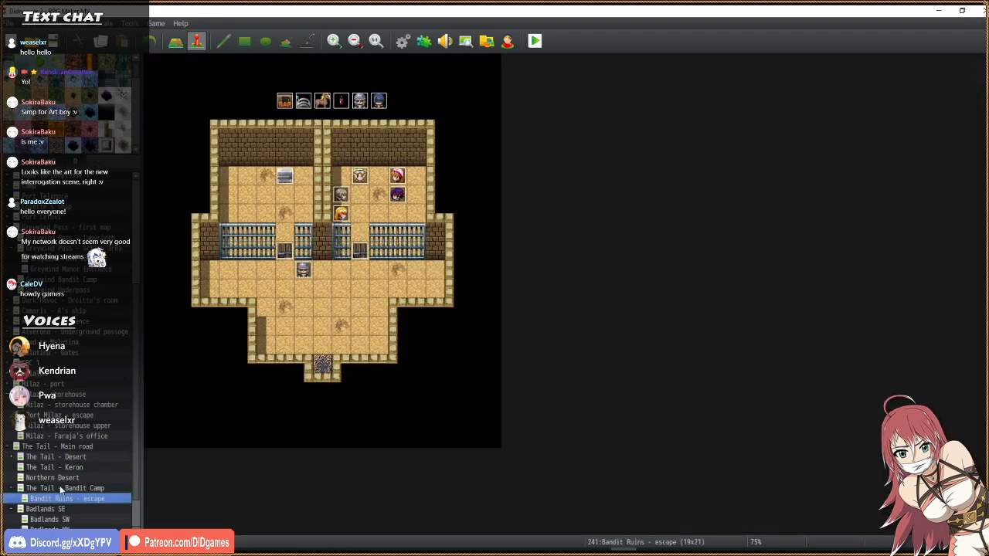
pyautogui.click(63, 488)
pyautogui.scroll(-1, 648, 349)
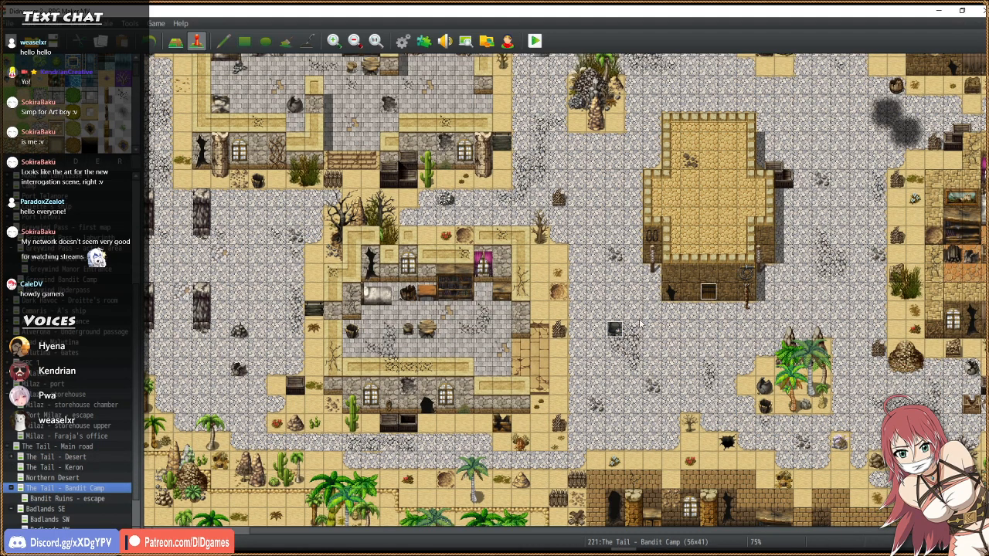
pyautogui.doubleClick(614, 335)
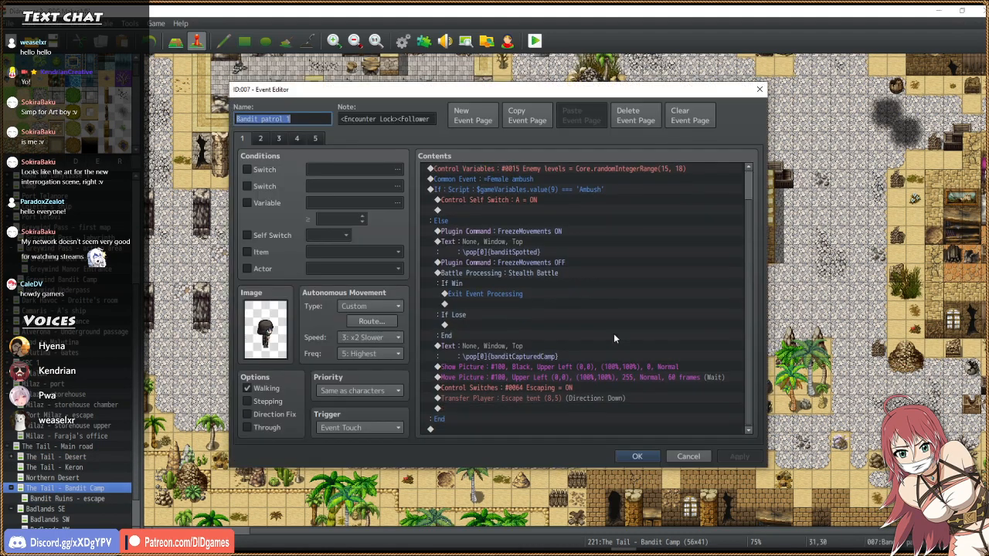
pyautogui.click(525, 347)
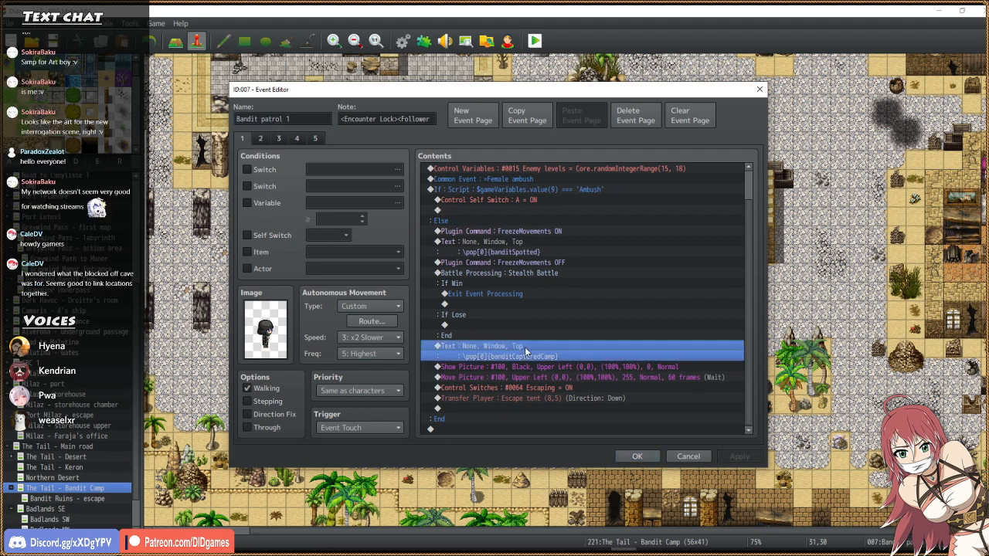
pyautogui.scroll(1, 586, 346)
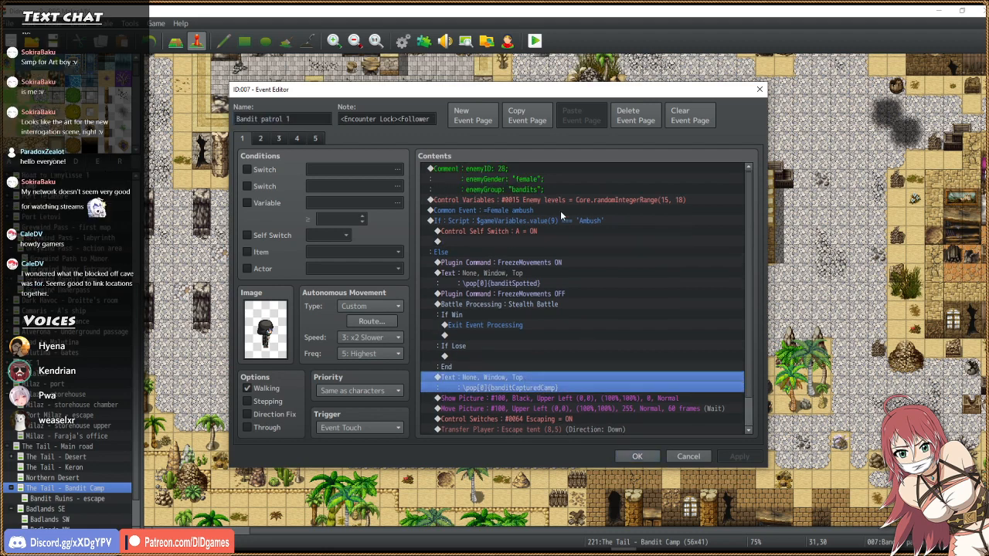
# Set the patrol event's Enemy levels variable script to Core.randomIntegerRange(35, 45) on event page 1.
pyautogui.doubleClick(636, 198)
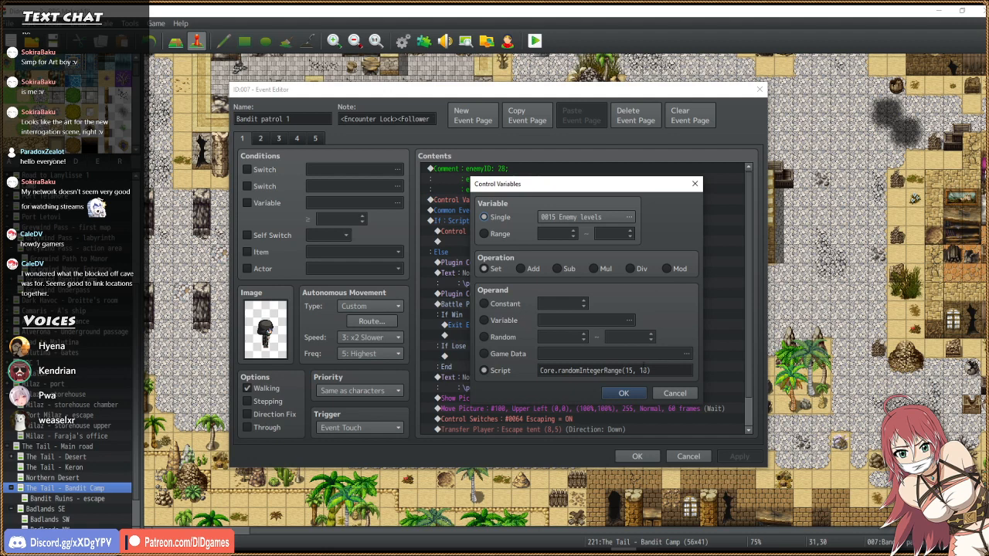
pyautogui.click(628, 370)
pyautogui.click(669, 371)
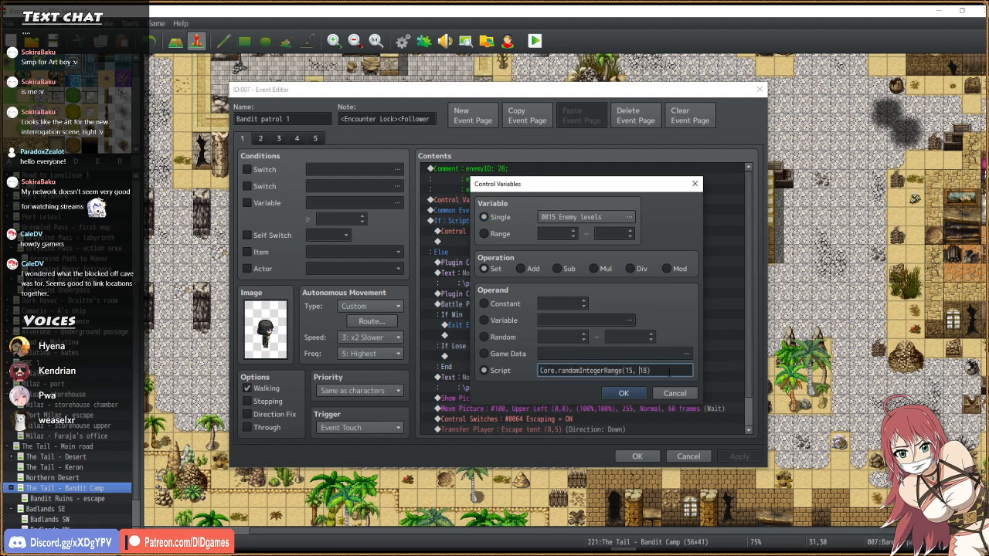
pyautogui.write('3')
pyautogui.press('Delete')
pyautogui.press('Delete')
pyautogui.write('45')
pyautogui.press('Return')
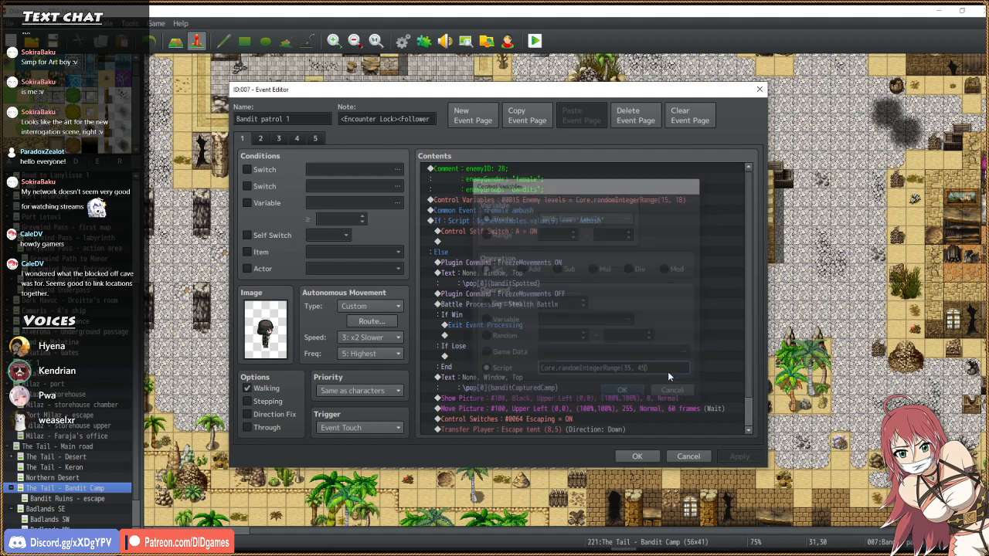
# Check the first two pages of the bandit patrol event, apply the changes and close the event.
pyautogui.scroll(-1, 668, 372)
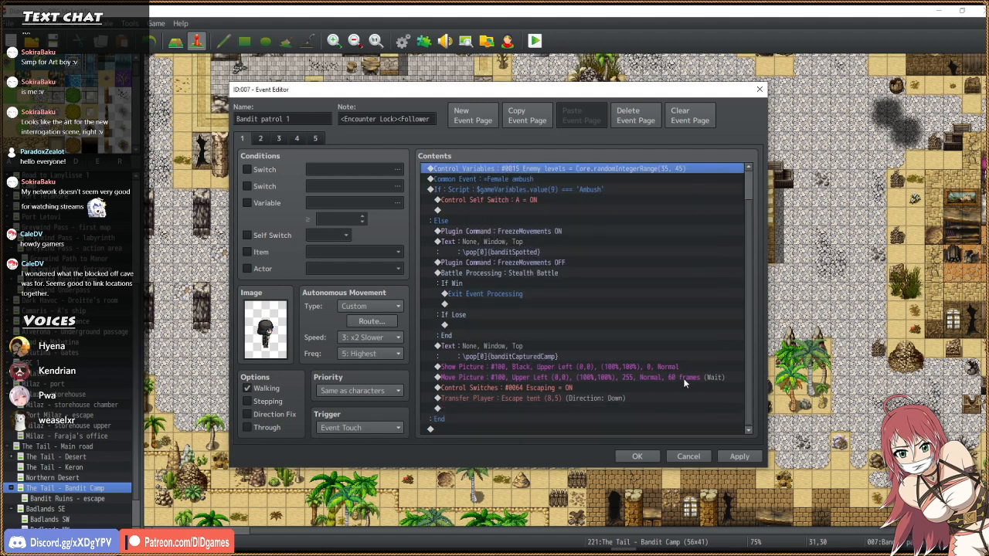
pyautogui.click(256, 142)
pyautogui.click(243, 139)
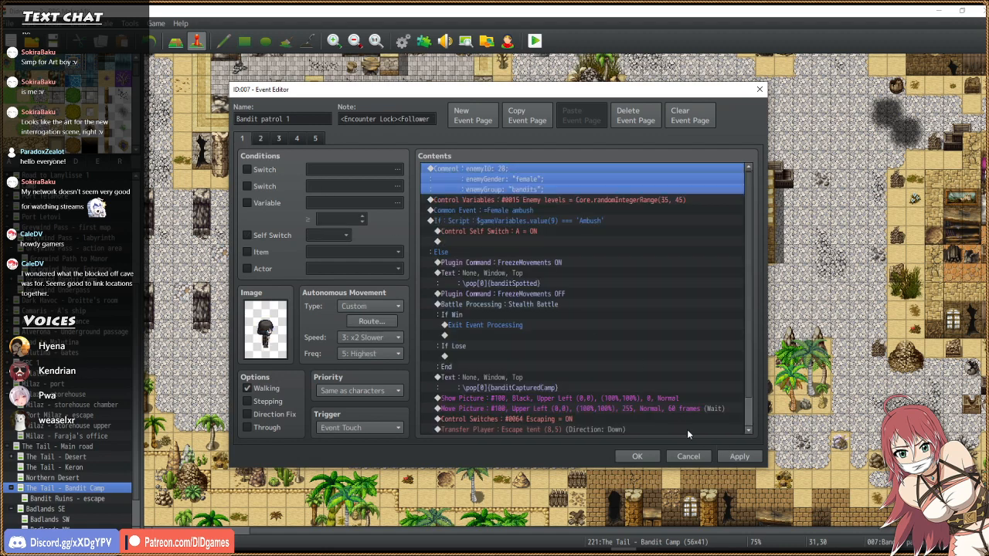
pyautogui.click(734, 457)
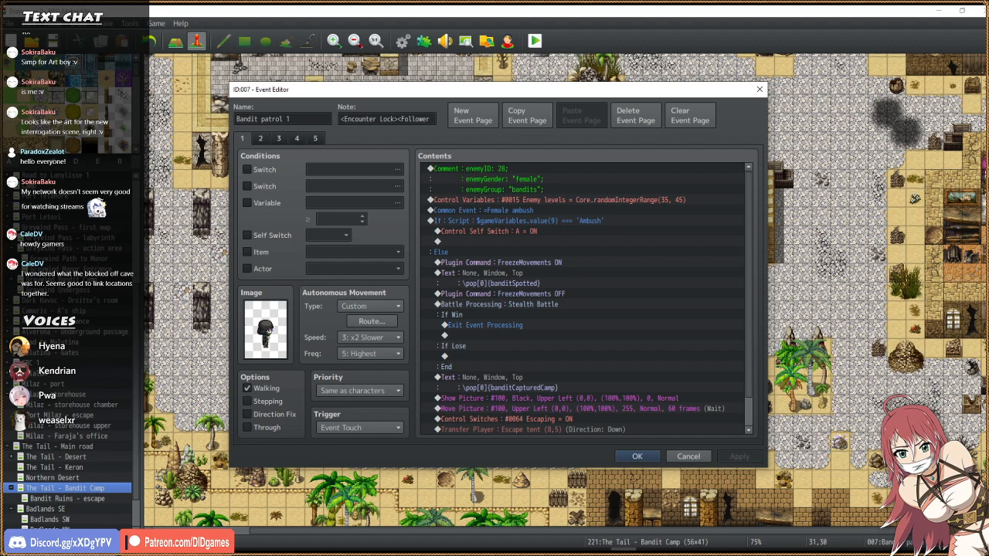
pyautogui.hotkey('alt', 'Tab')
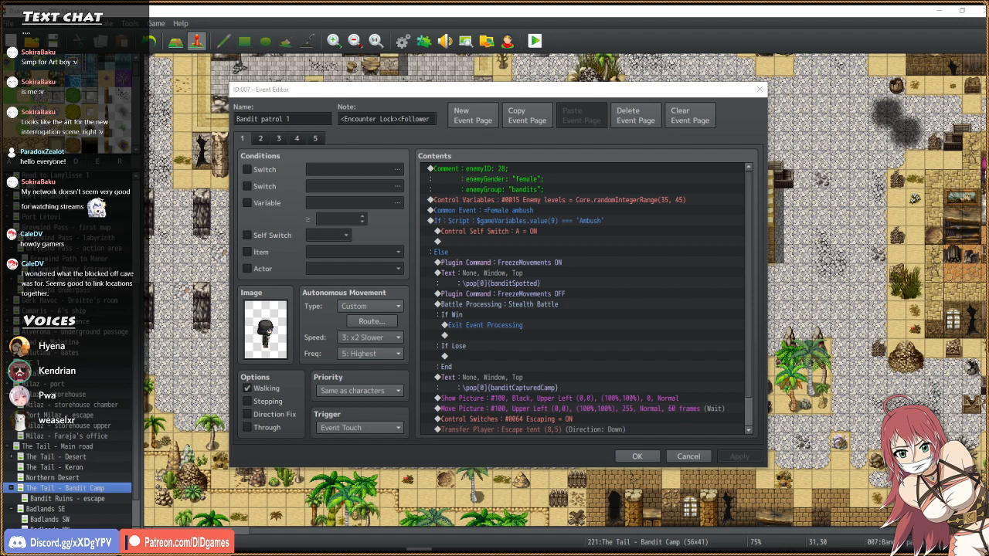
pyautogui.click(636, 456)
# Open the Miu Miu Forest 1 map and look over its northern part around the cave entrance.
pyautogui.scroll(5, 70, 425)
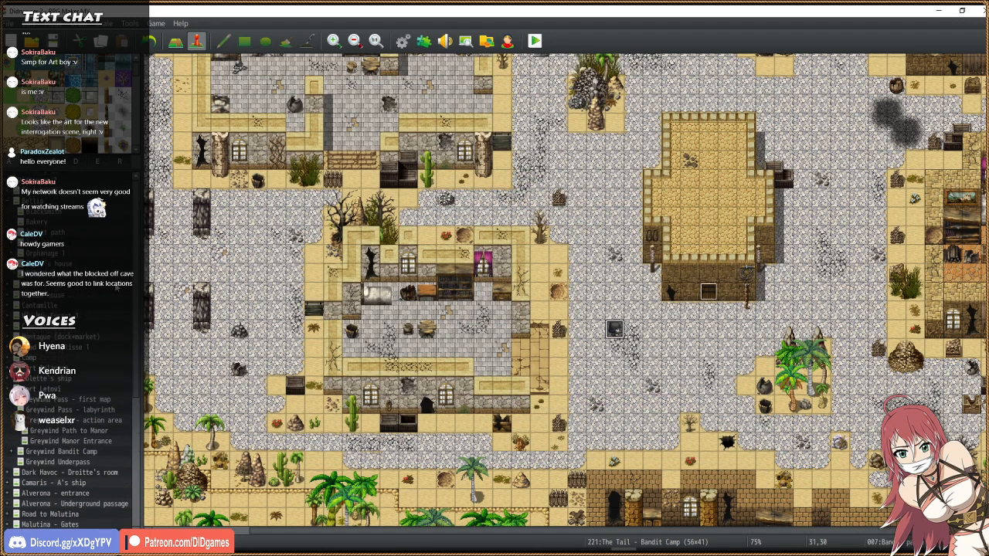
pyautogui.click(54, 314)
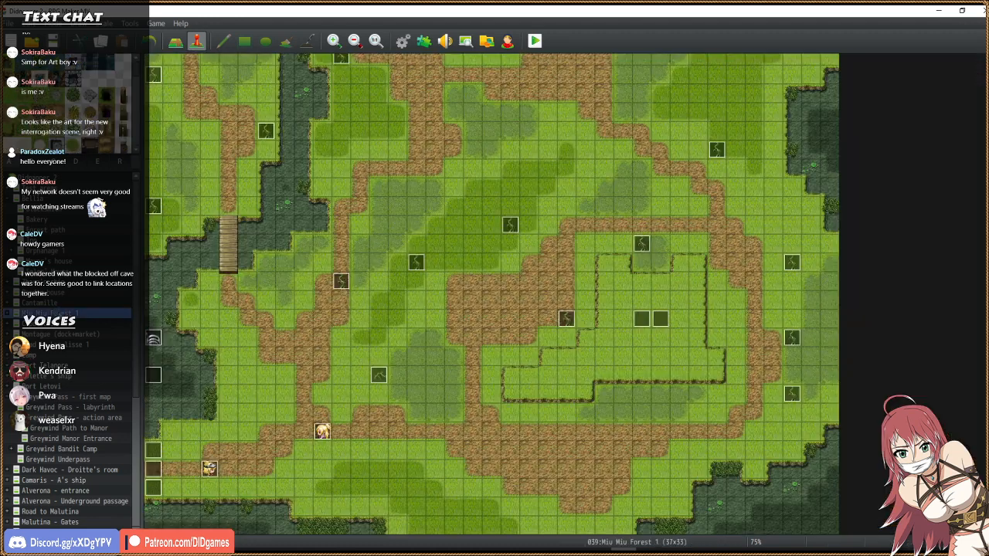
pyautogui.scroll(3, 467, 83)
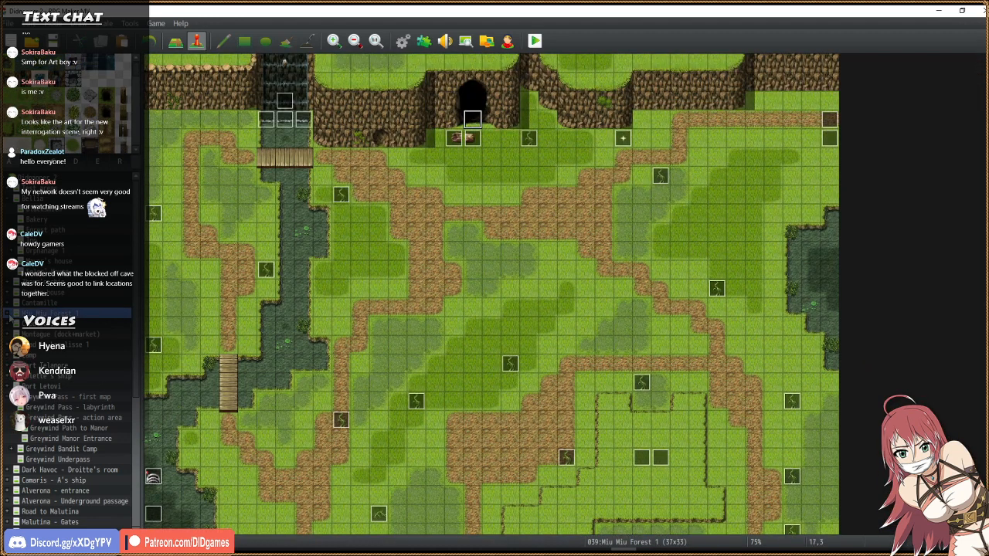
# Look over the Miu Miu Forest 4, Miu Miu Cave and Miu Miu Mine maps.
pyautogui.click(9, 314)
pyautogui.click(66, 345)
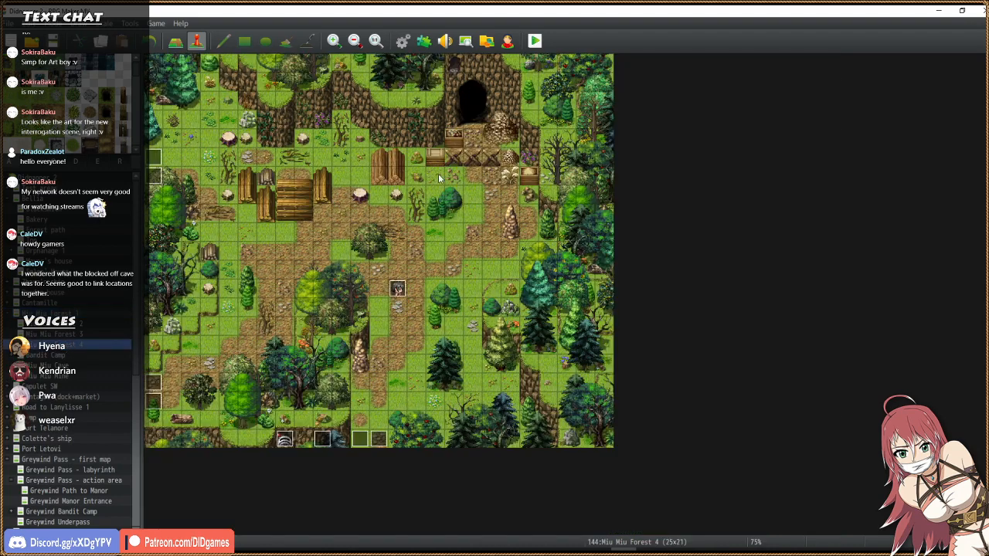
pyautogui.click(472, 120)
pyautogui.click(57, 366)
pyautogui.click(62, 376)
pyautogui.click(62, 367)
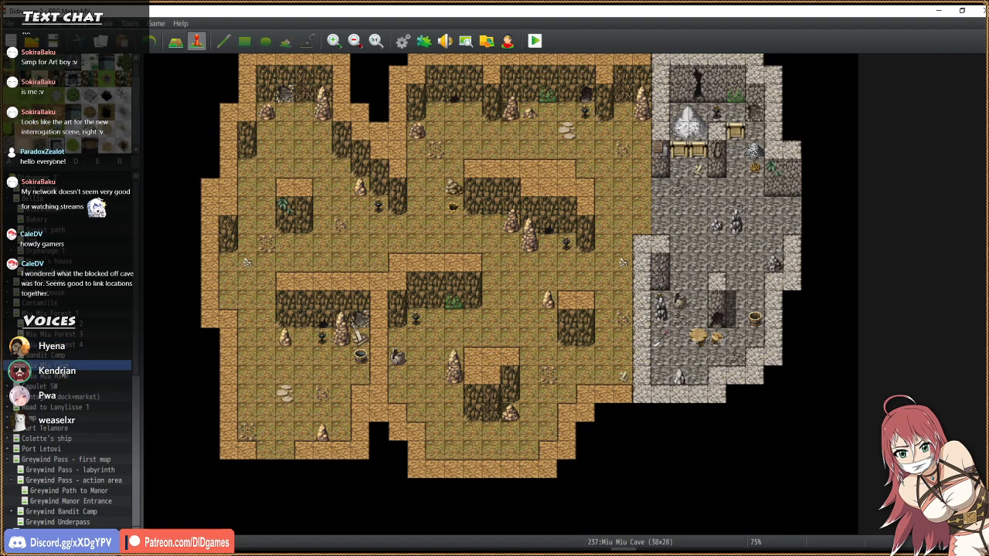
pyautogui.click(65, 377)
pyautogui.click(64, 367)
pyautogui.click(56, 377)
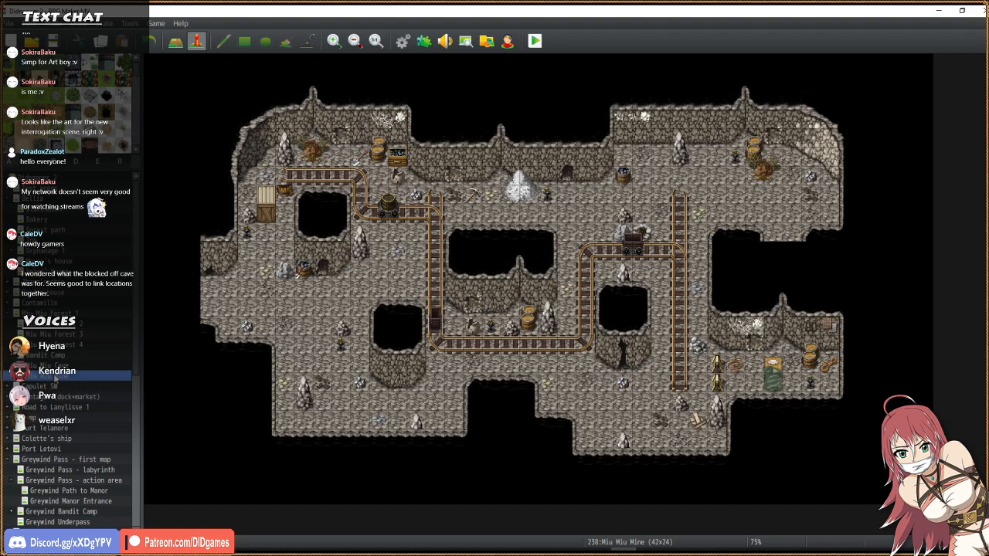
# Examine the Etznanl - Port, Badlands SE and Bandit Ruins - escape maps.
pyautogui.scroll(-9, 73, 483)
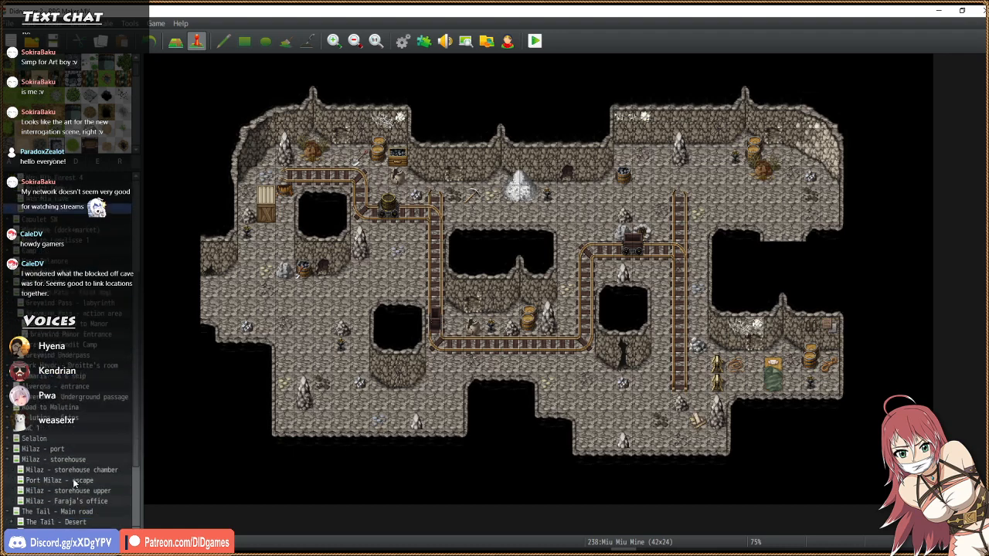
pyautogui.click(76, 520)
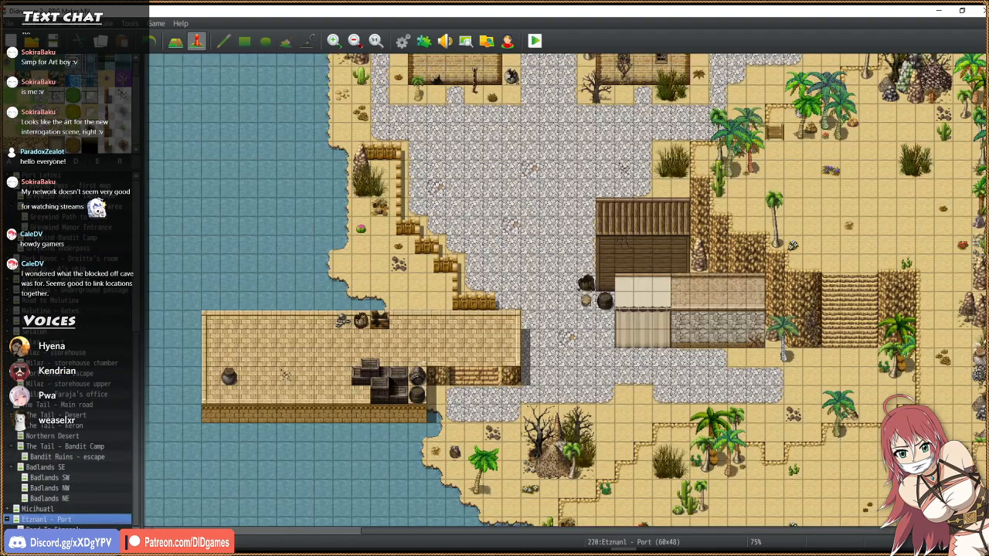
pyautogui.click(78, 529)
pyautogui.click(87, 468)
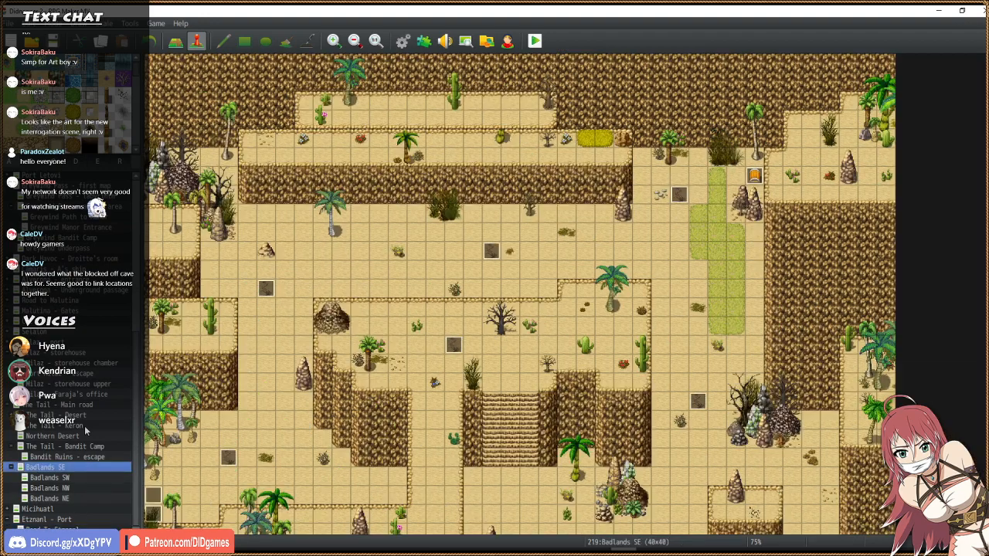
pyautogui.click(85, 427)
pyautogui.click(90, 447)
pyautogui.click(13, 467)
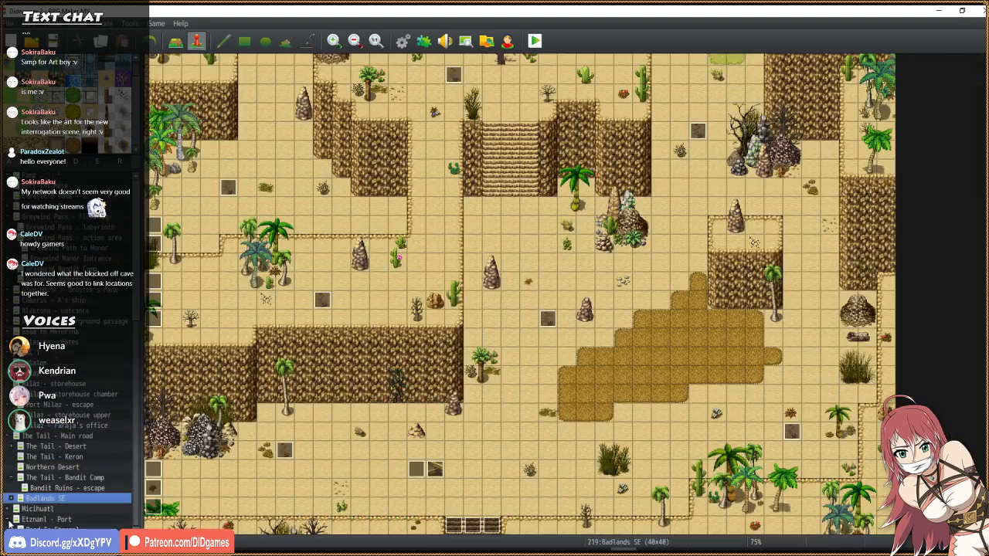
pyautogui.click(12, 522)
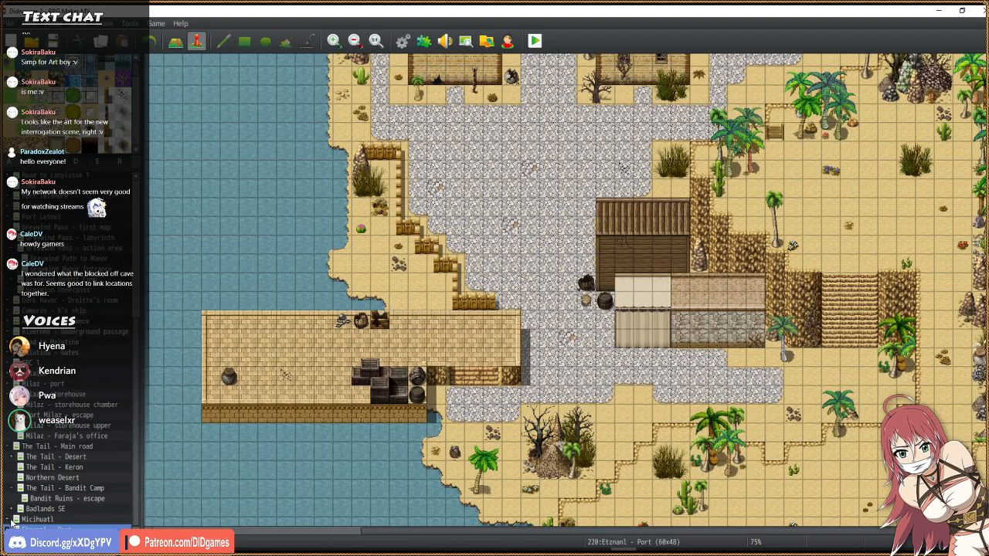
pyautogui.click(36, 509)
pyautogui.click(39, 508)
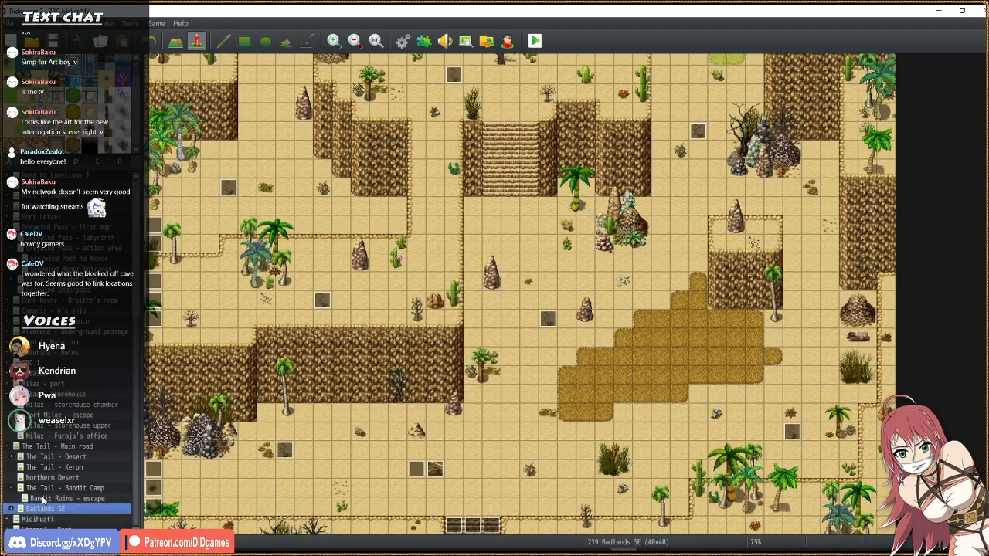
pyautogui.click(54, 498)
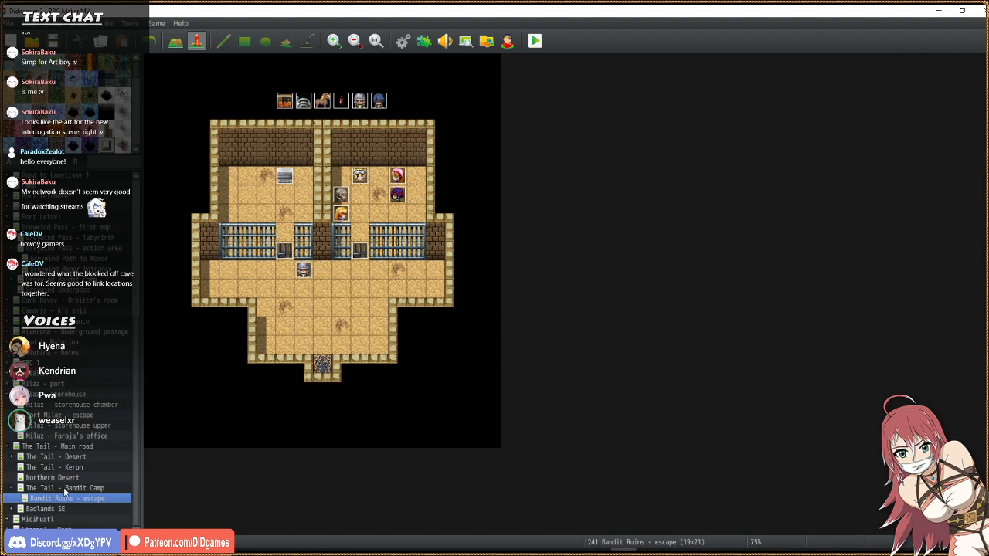
# On The Tail - Bandit Camp, set the patrol event's player transfer to Bandit Ruins - escape (7,6), then apply and close the event.
pyautogui.click(65, 488)
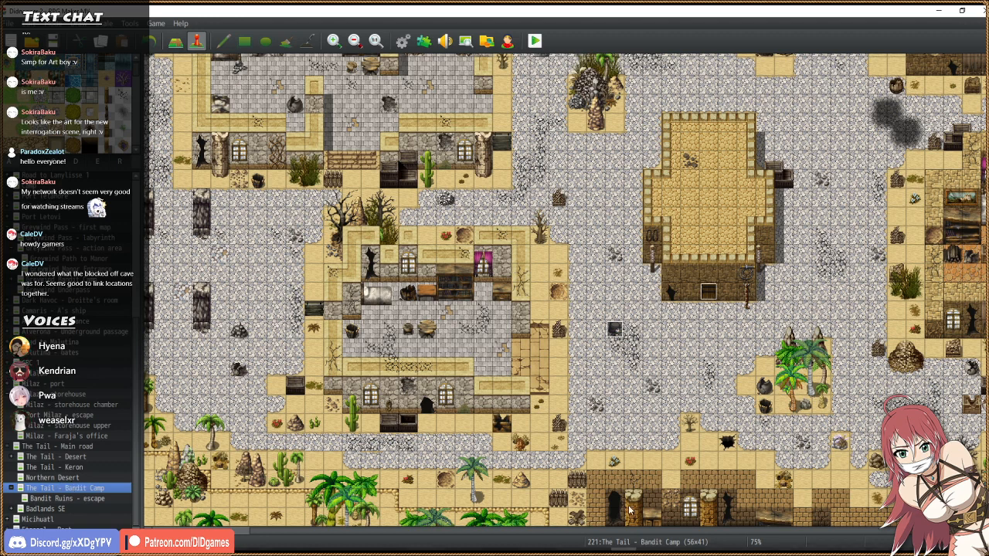
pyautogui.doubleClick(614, 330)
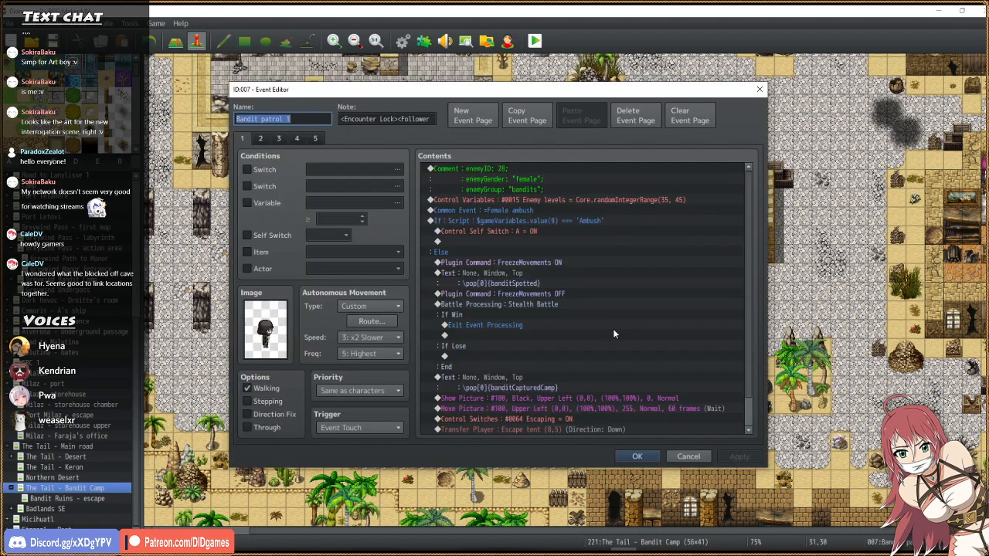
pyautogui.doubleClick(570, 398)
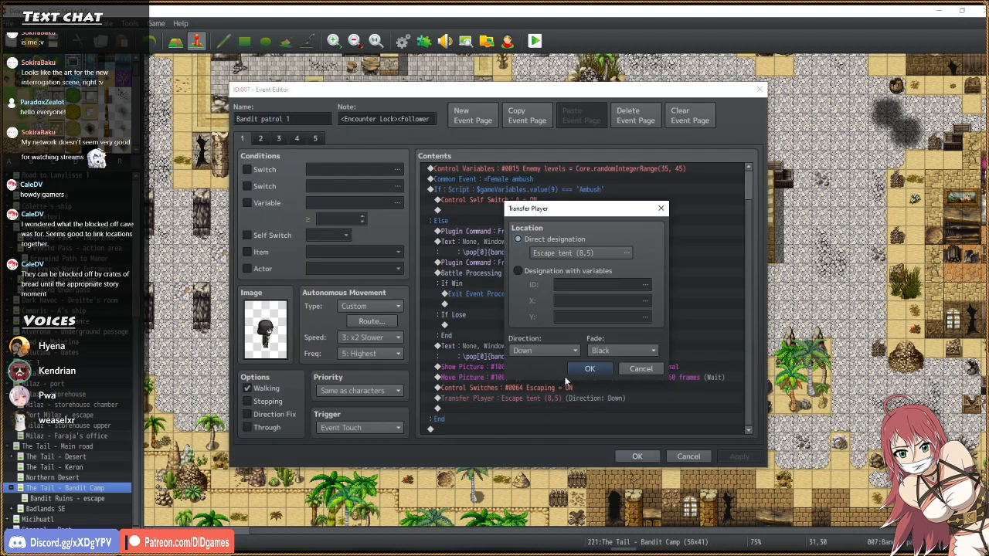
pyautogui.click(587, 255)
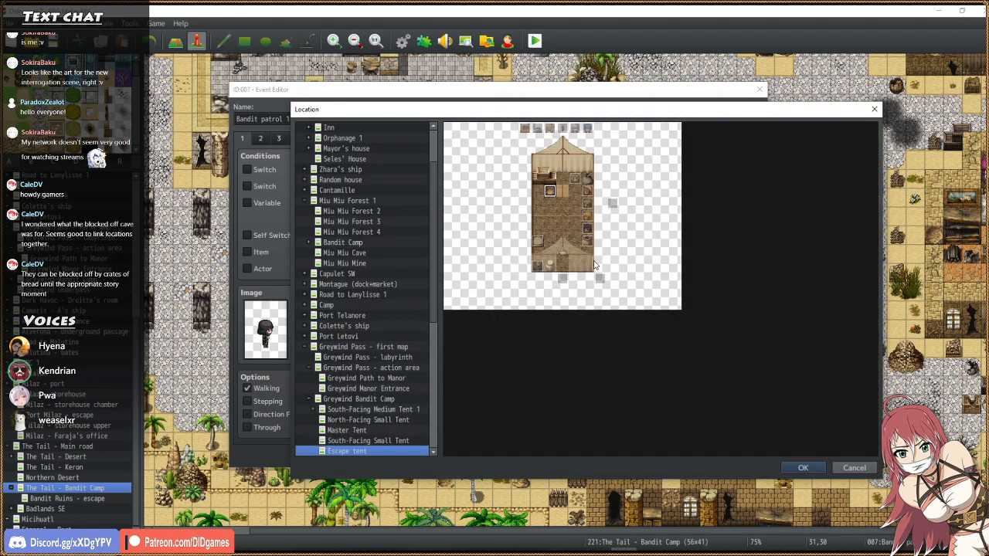
pyautogui.scroll(-6, 372, 440)
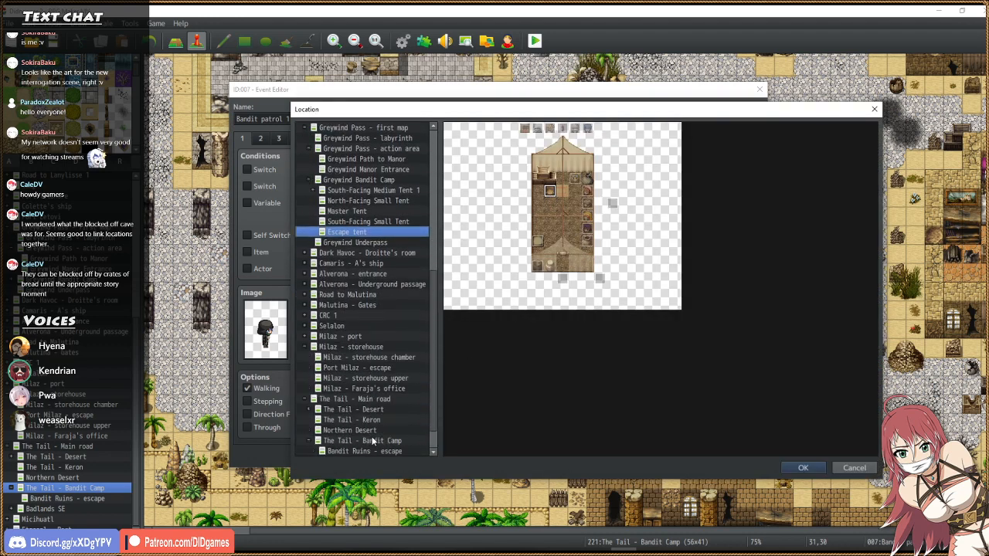
pyautogui.click(374, 430)
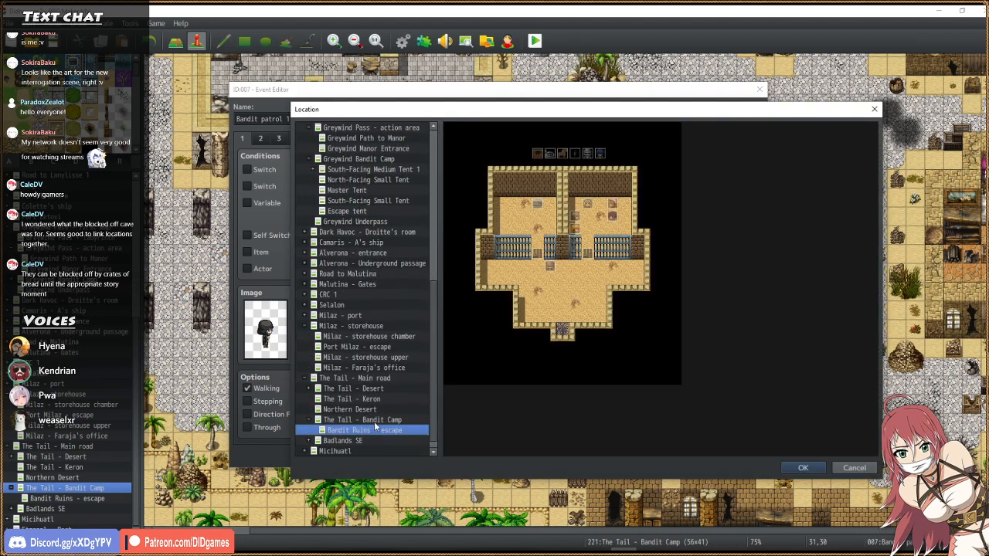
pyautogui.doubleClick(539, 207)
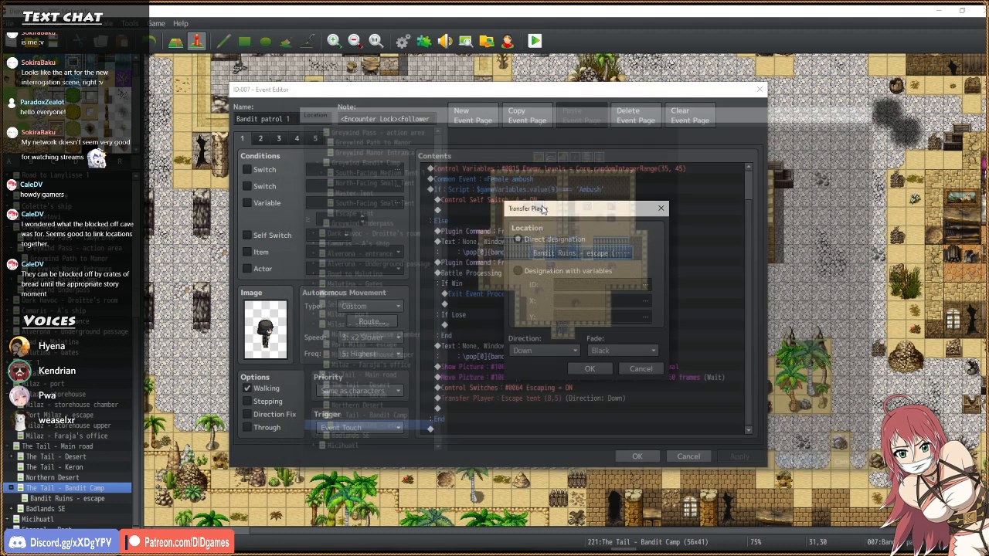
pyautogui.click(626, 396)
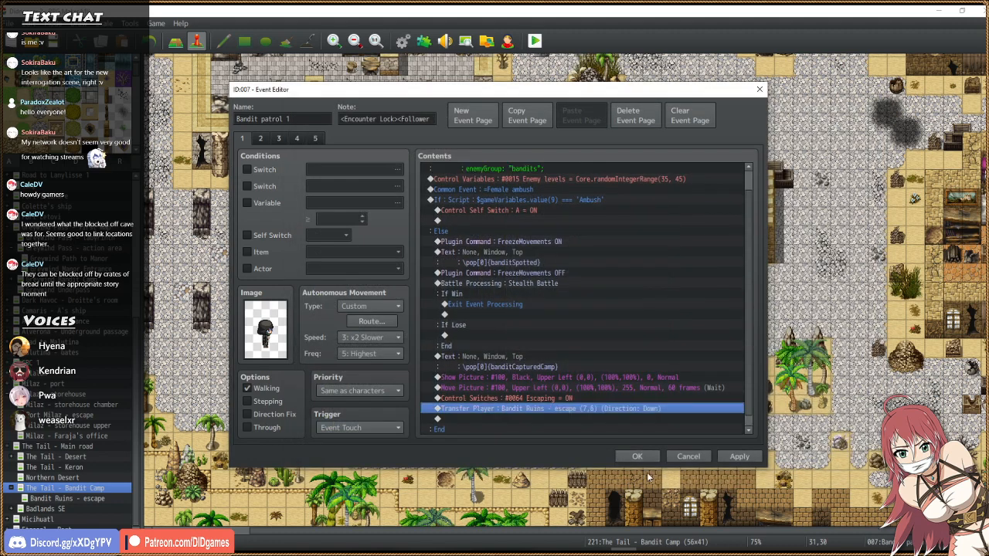
pyautogui.click(739, 457)
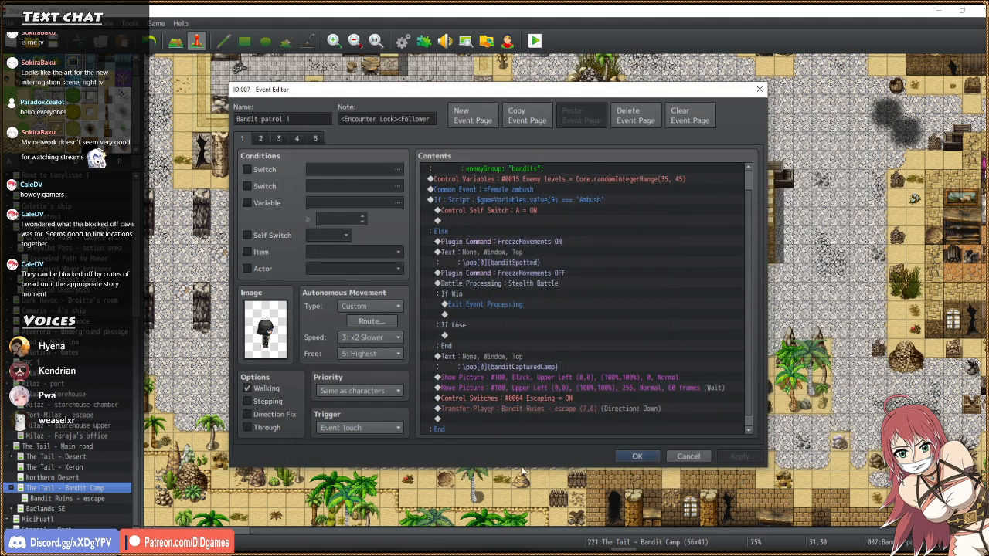
pyautogui.click(632, 457)
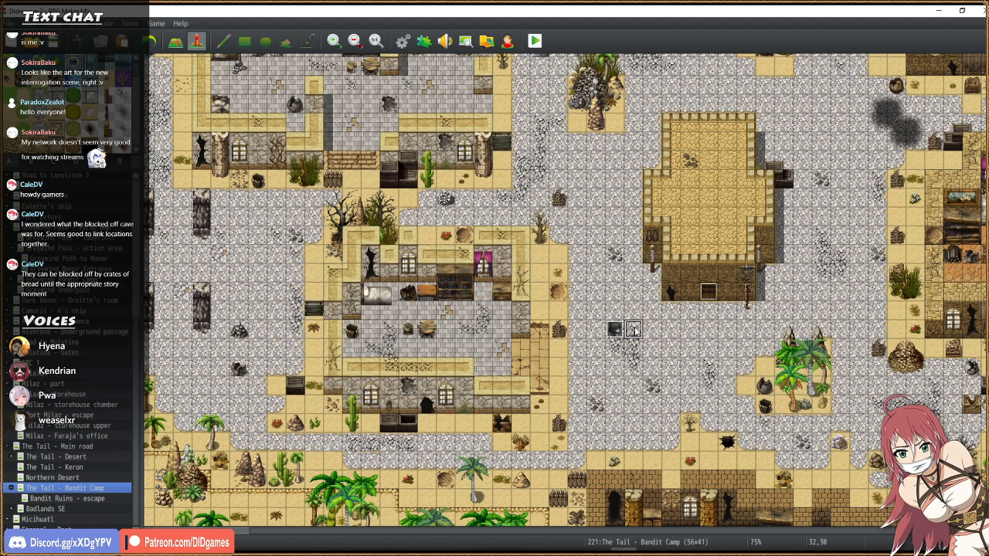
# Set the player's starting position to tile 32,30 beside the bandit patrol and launch a playtest.
pyautogui.rightClick(633, 330)
pyautogui.moveTo(695, 467)
pyautogui.click(774, 469)
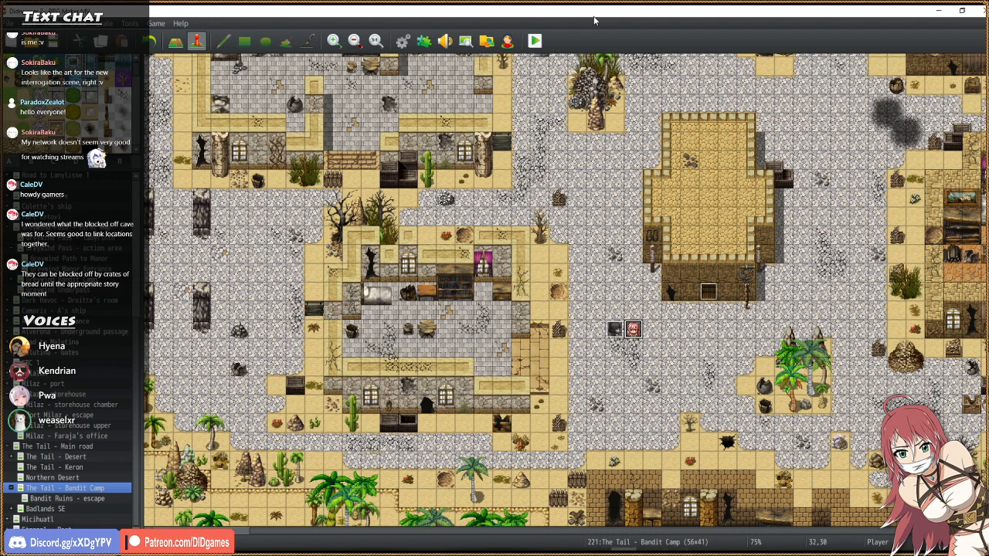
pyautogui.click(541, 41)
pyautogui.press('Return')
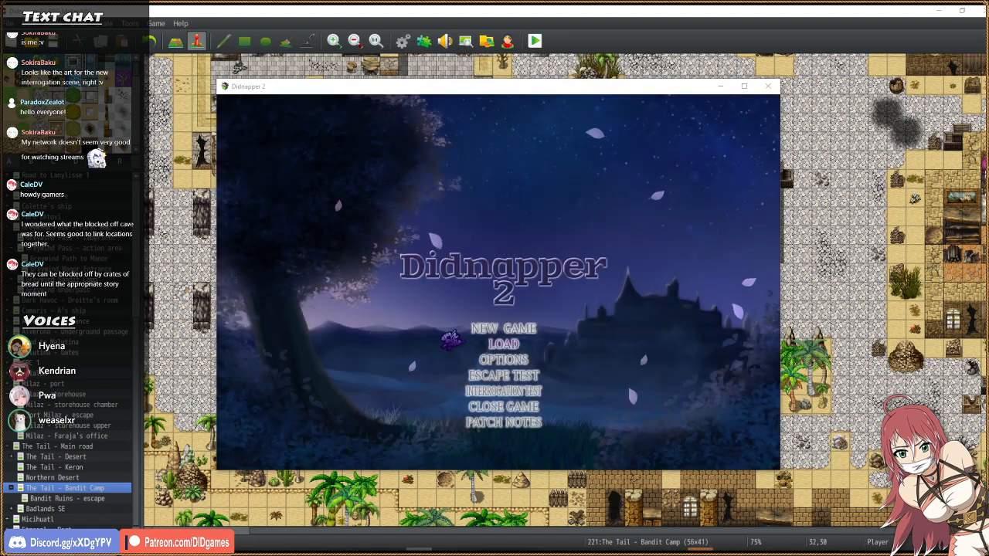
# Start a new game, trigger the patrol's stealth battle and use Chelsea's Ropework on party member Aden.
pyautogui.click(515, 333)
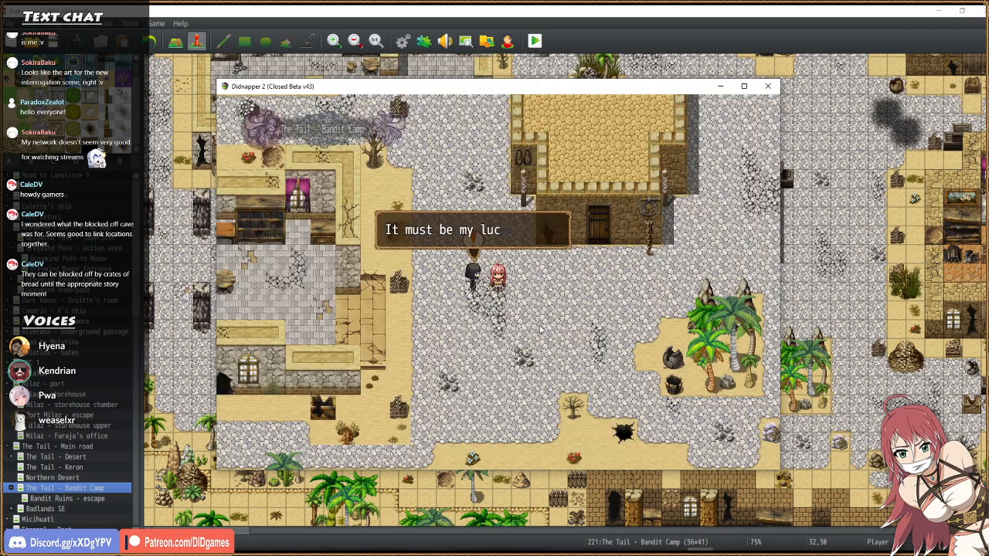
pyautogui.click(525, 305)
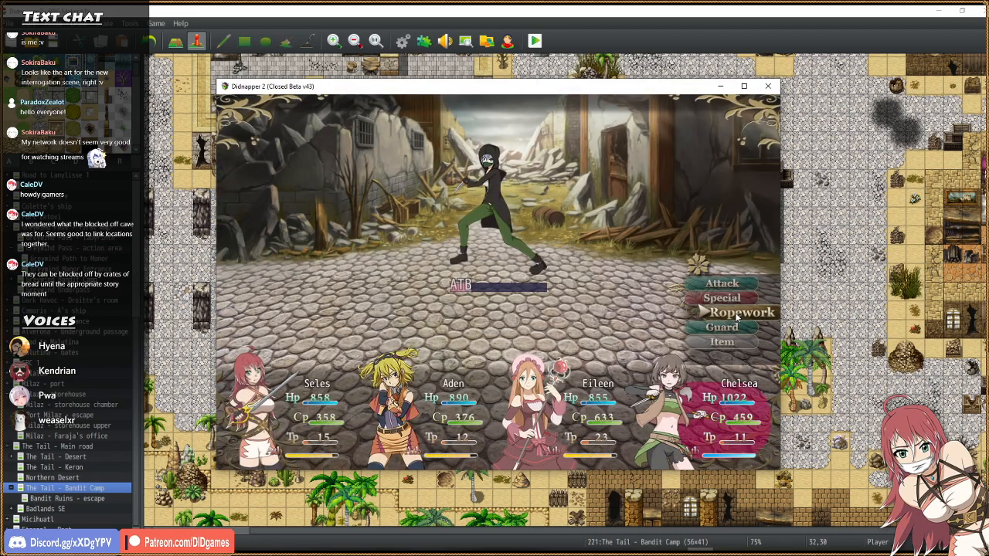
pyautogui.click(736, 317)
pyautogui.click(579, 412)
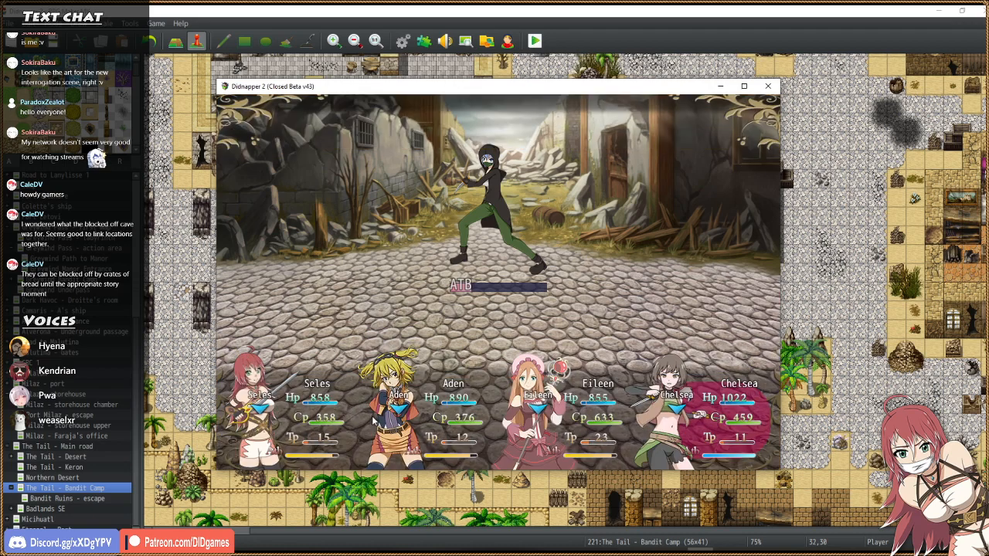
pyautogui.click(372, 419)
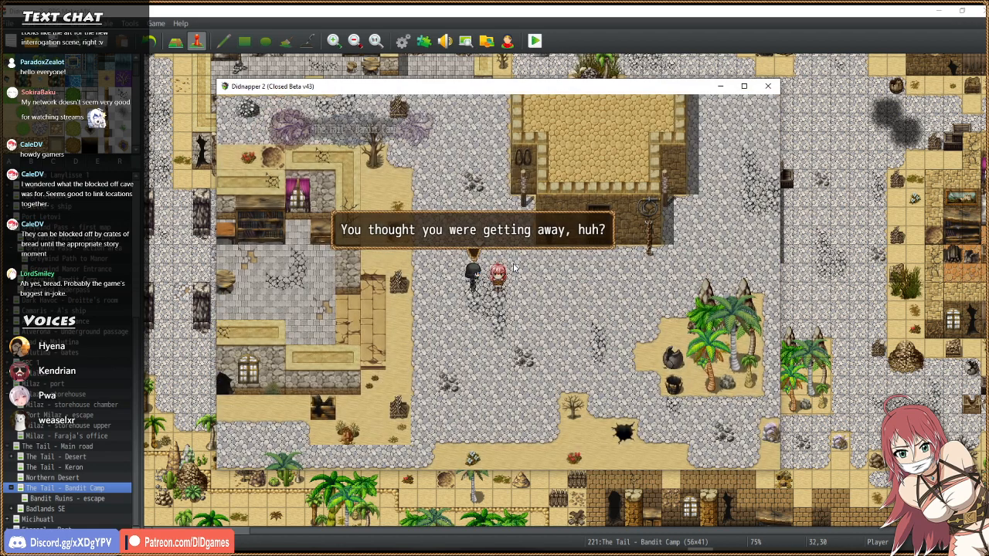
# Play through the capture dialogue in the Bandit Ruins cell up to the escape scene.
pyautogui.click(580, 308)
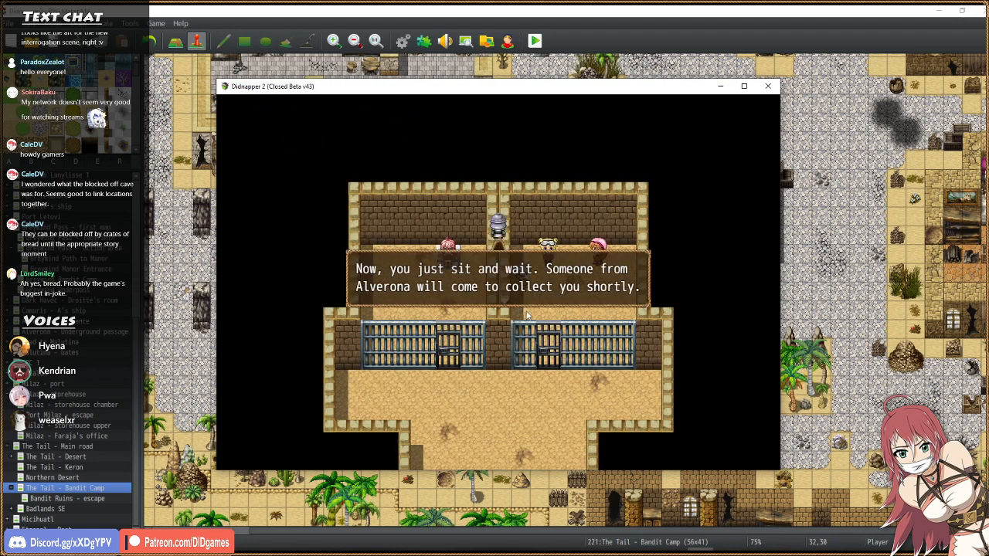
pyautogui.press('Return')
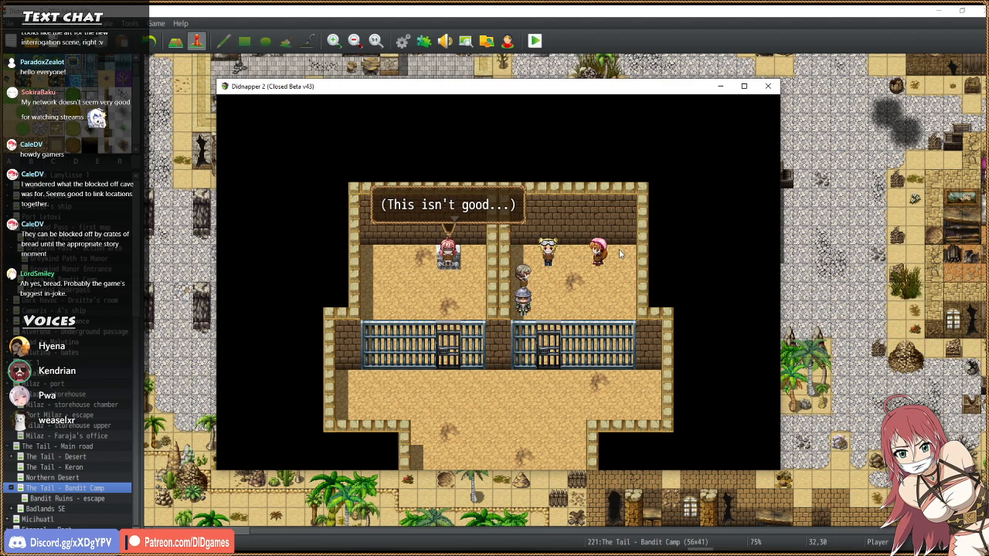
pyautogui.click(502, 302)
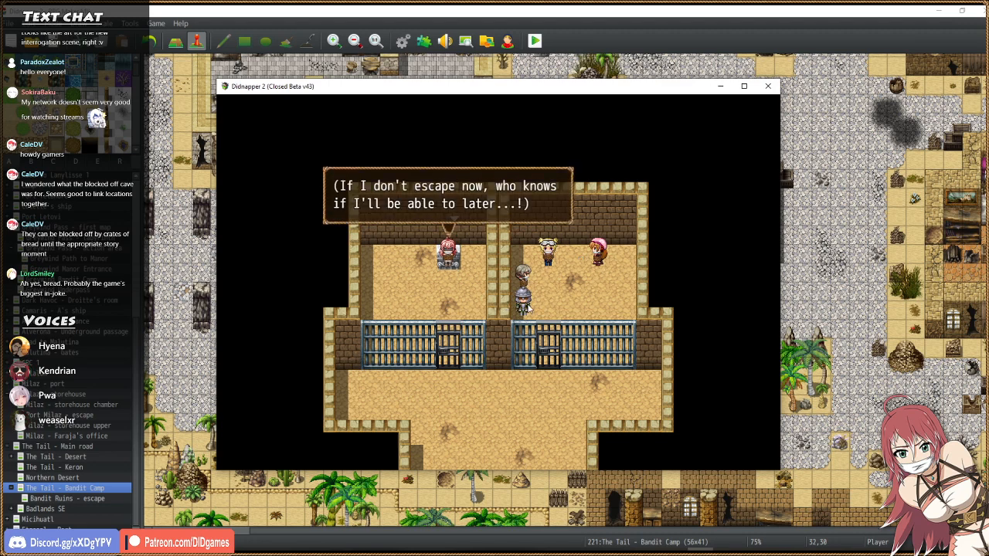
pyautogui.click(528, 305)
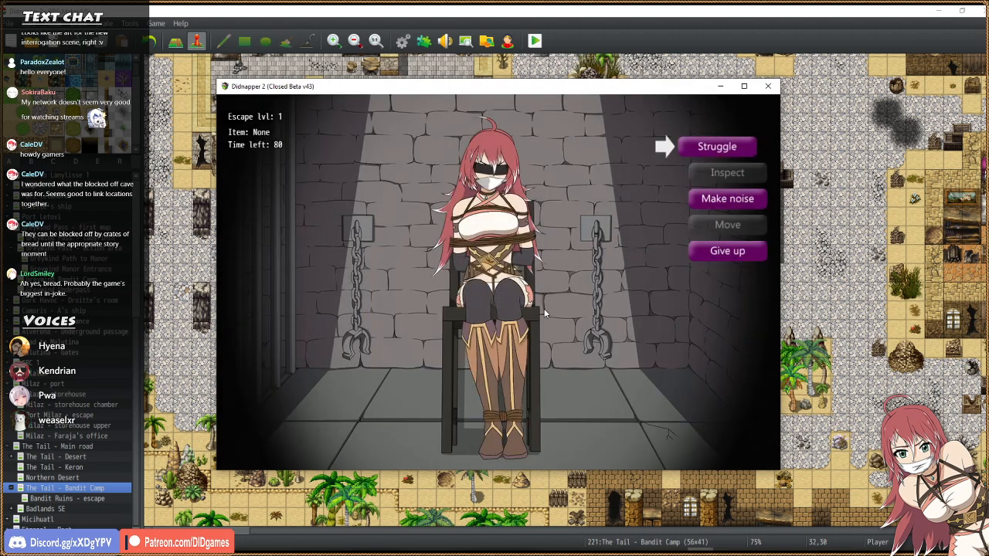
# Open the cheat entry in the escape scene, replace its text with WIN and submit it.
pyautogui.press('shift')
pyautogui.press('Return')
pyautogui.press('Escape')
pyautogui.press('Escape')
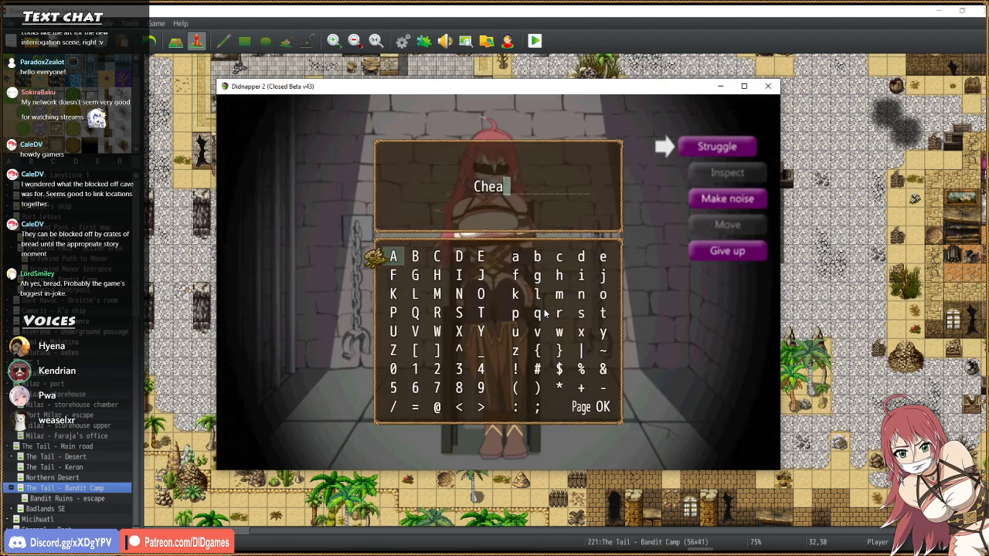
pyautogui.press('BackSpace')
pyautogui.press('BackSpace')
pyautogui.press('BackSpace')
pyautogui.press('BackSpace')
pyautogui.write('WIN')
pyautogui.press('Return')
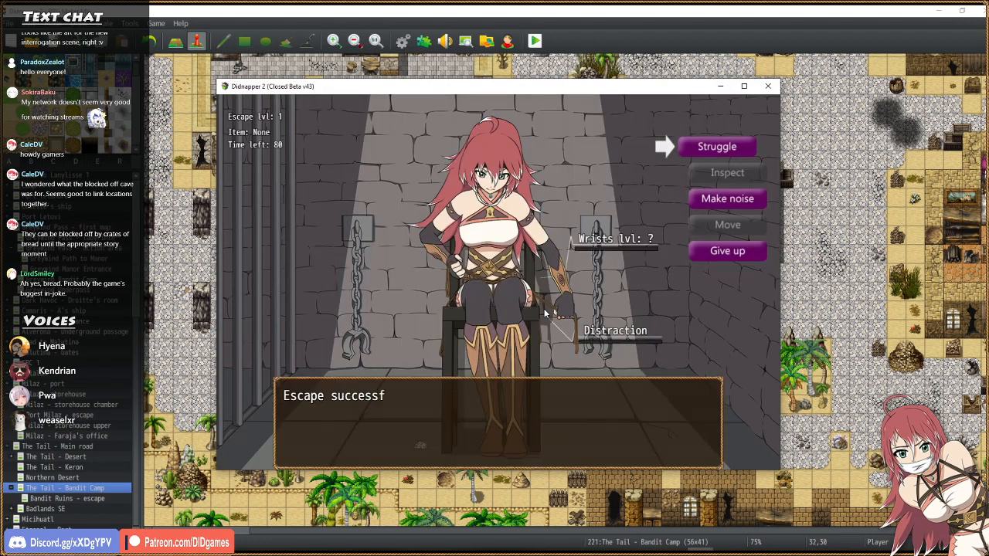
# Advance past the escape messages and walk the heroine away from the seat in her cell.
pyautogui.press('Return')
pyautogui.press('Return')
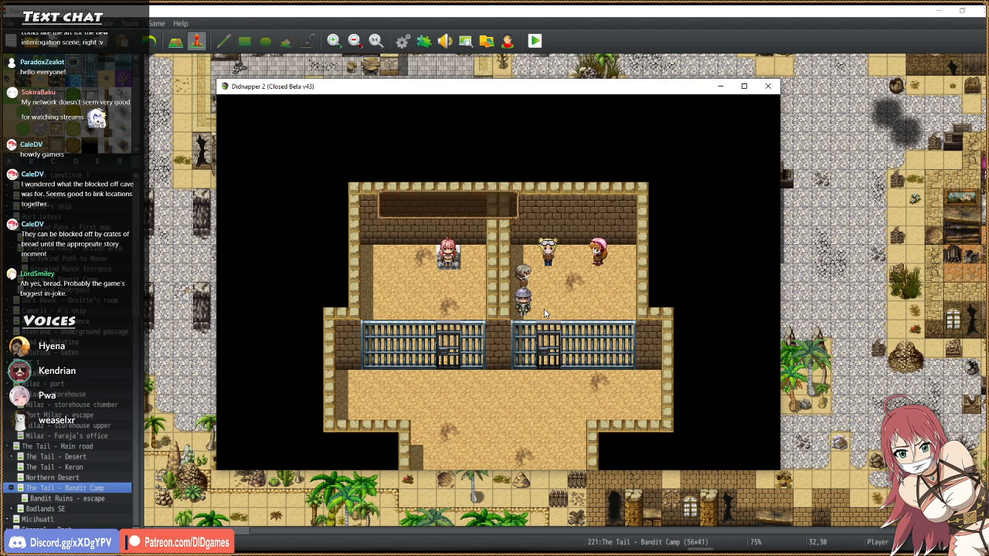
pyautogui.press('Return')
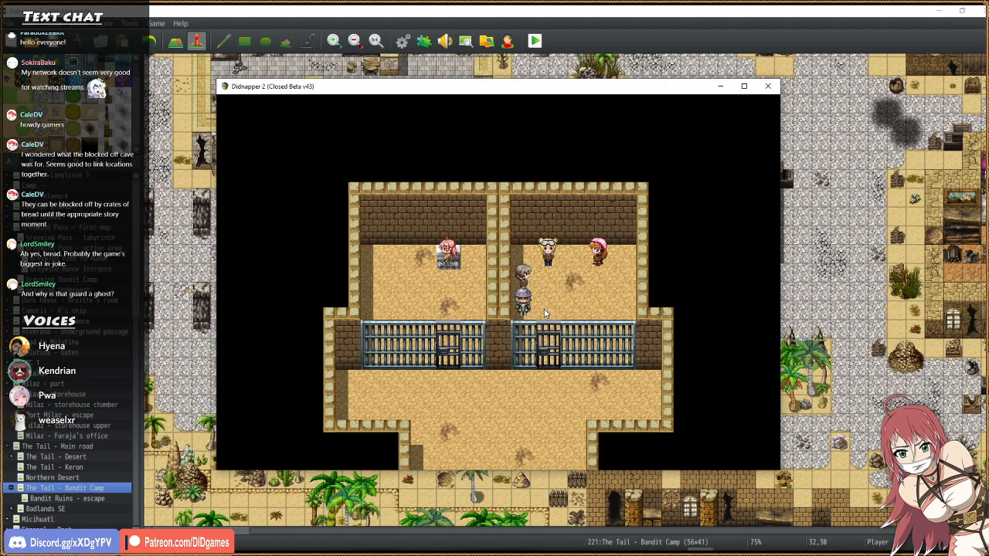
pyautogui.press('Down')
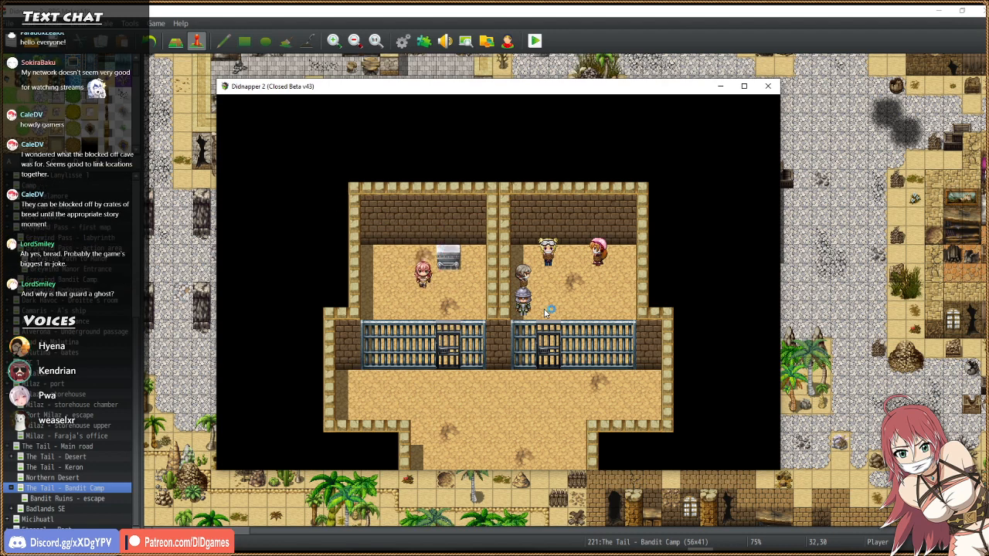
# Walk the heroine out through her cell door and along the bars of both cells to observe the guard.
pyautogui.press('Right')
pyautogui.press('Down')
pyautogui.press('Down')
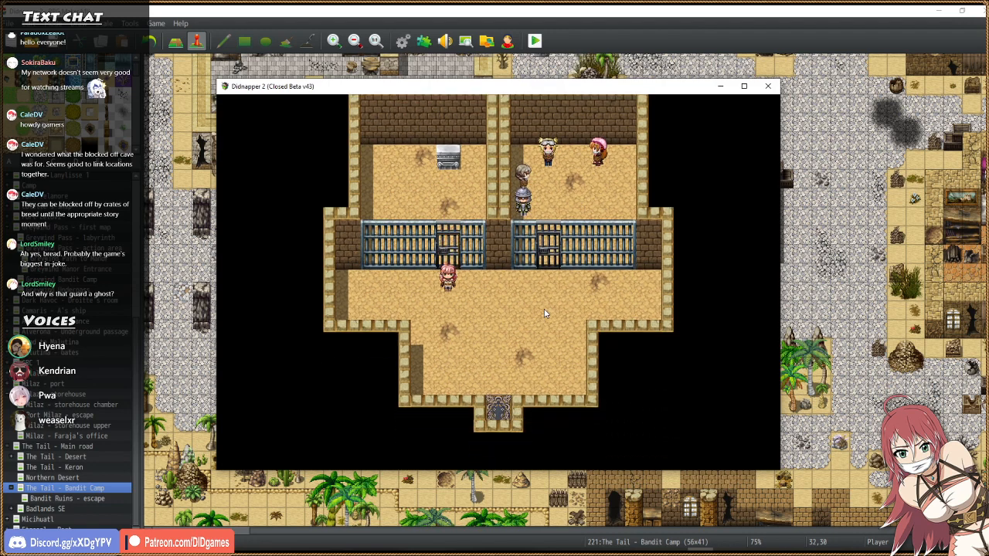
pyautogui.press('Right')
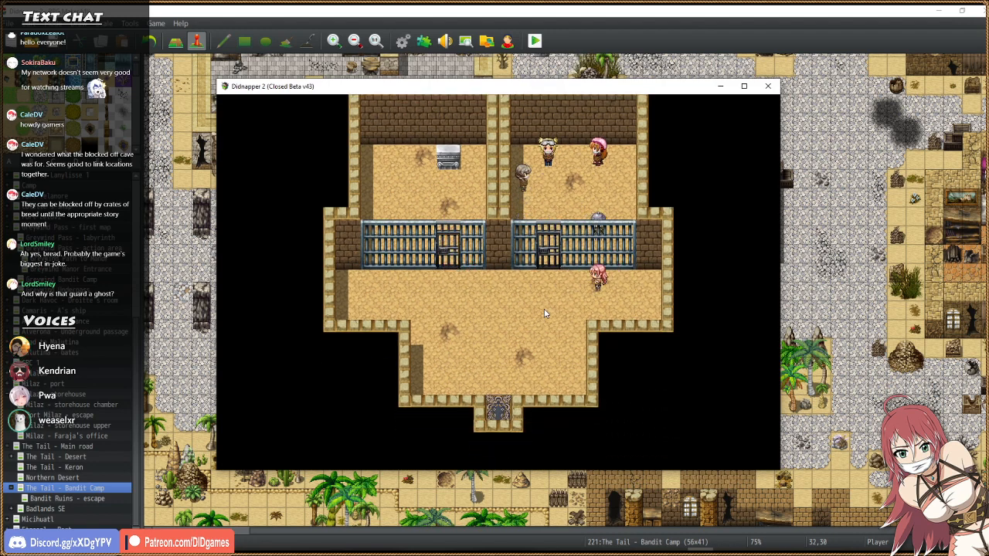
pyautogui.press('Down')
pyautogui.press('Left')
pyautogui.press('Left')
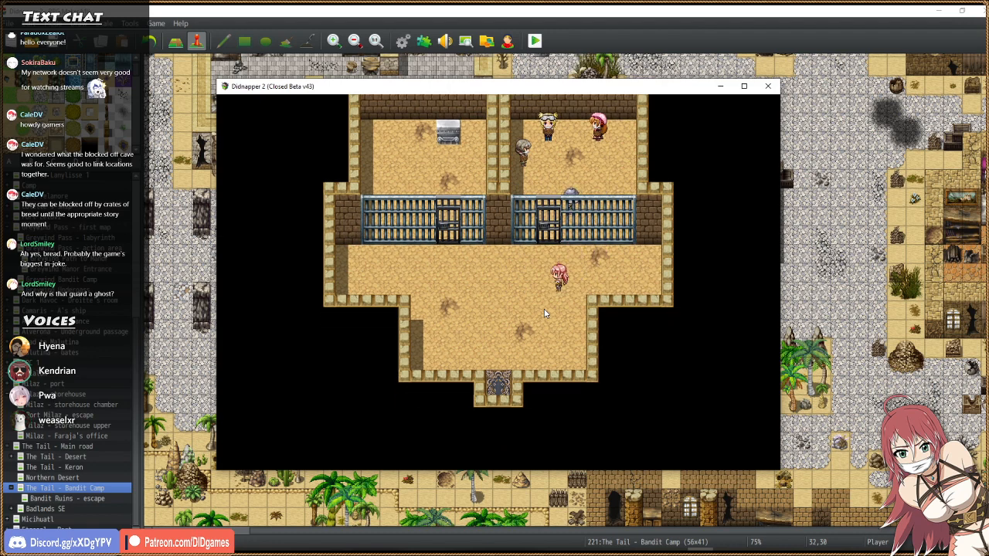
pyautogui.press('Up')
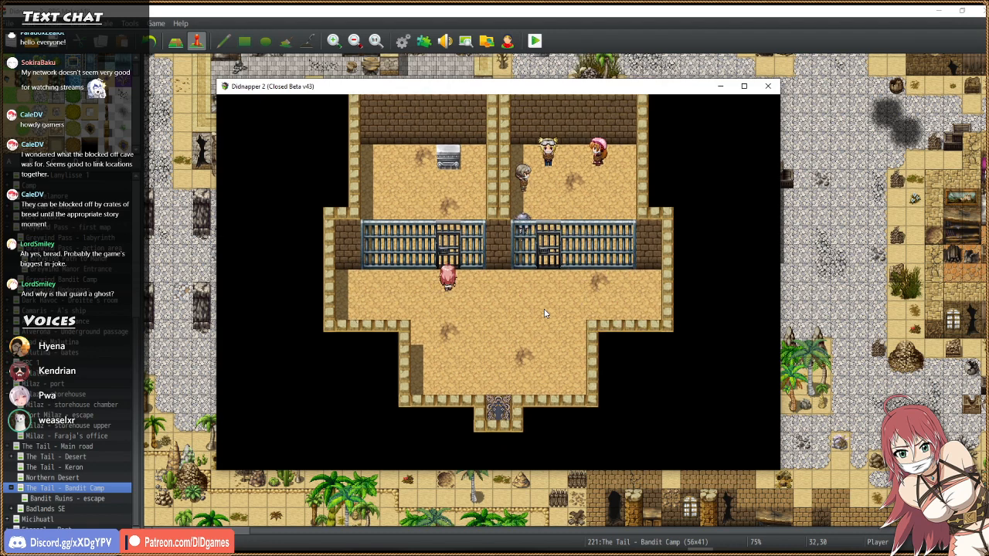
pyautogui.press('Right')
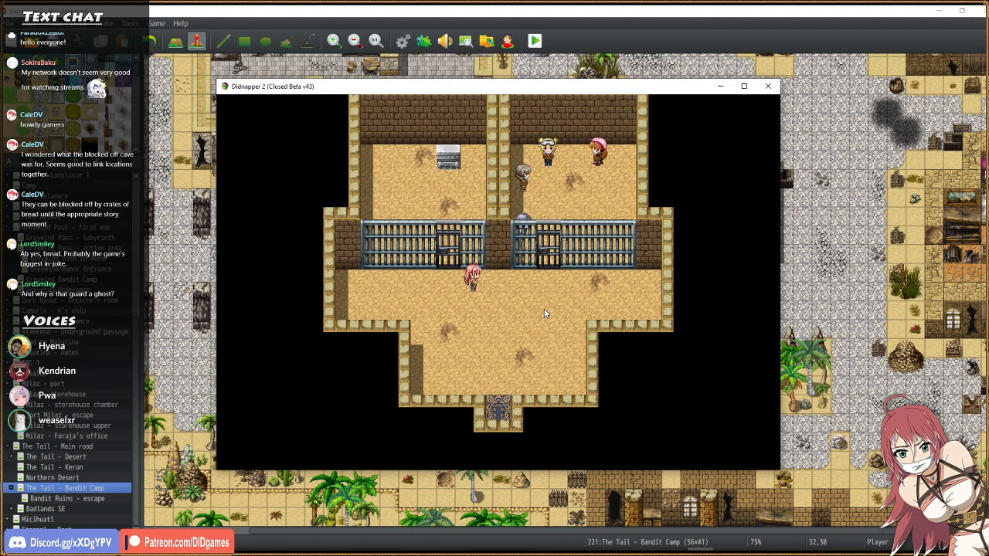
# Walk the heroine onto and beyond the room's exit gate and back inside to test the exit.
pyautogui.press('Down')
pyautogui.press('Right')
pyautogui.press('Down')
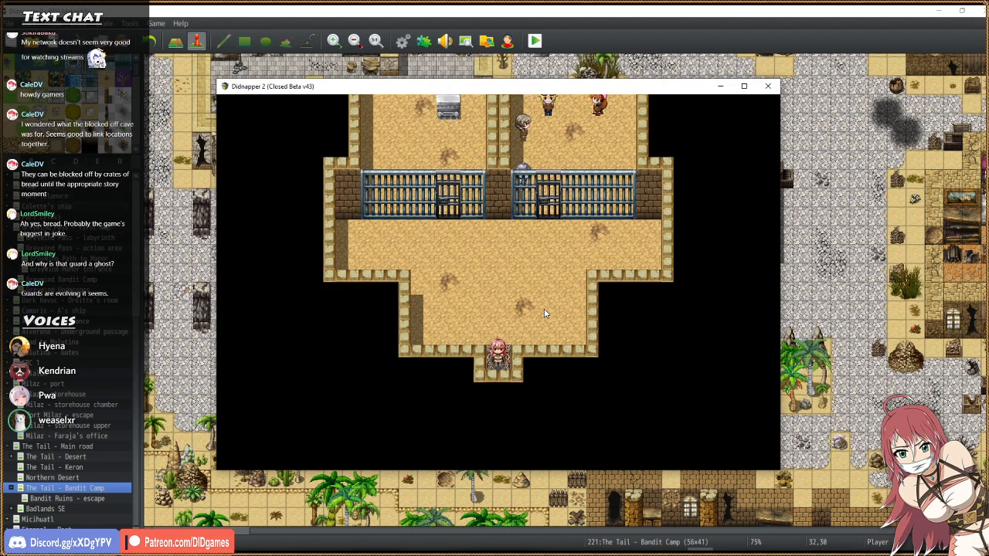
pyautogui.press('Up')
pyautogui.press('Left')
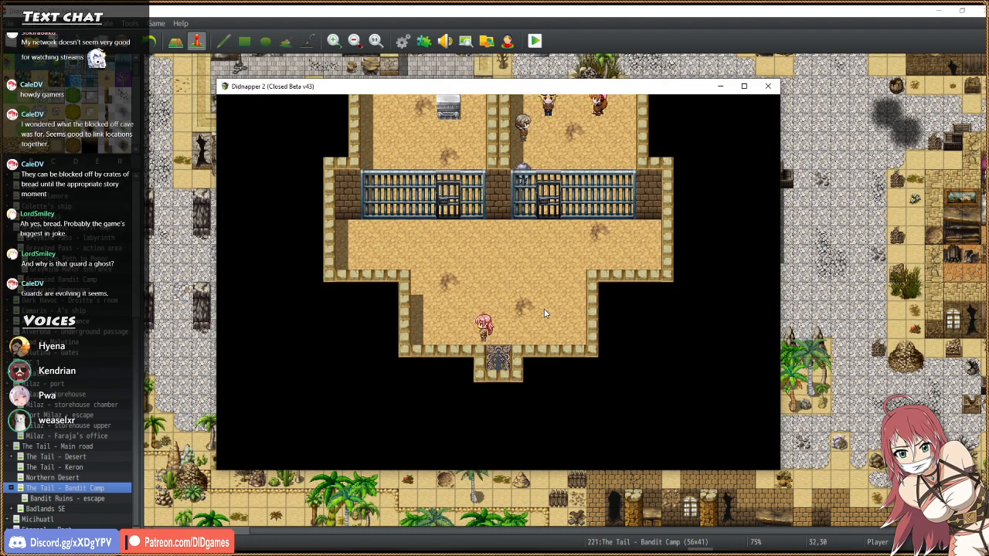
pyautogui.press('Right')
pyautogui.press('Down')
pyautogui.press('Down')
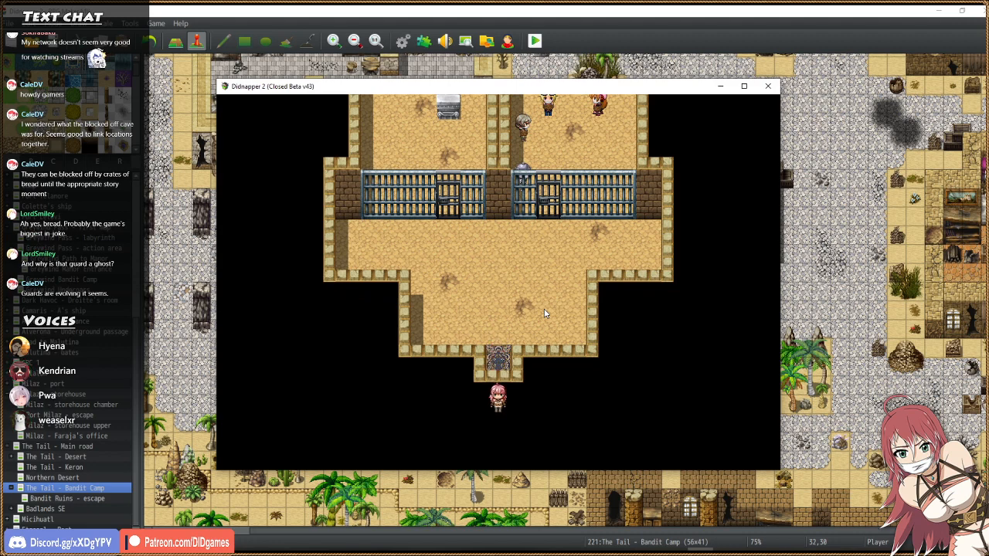
pyautogui.press('Up')
pyautogui.press('Down')
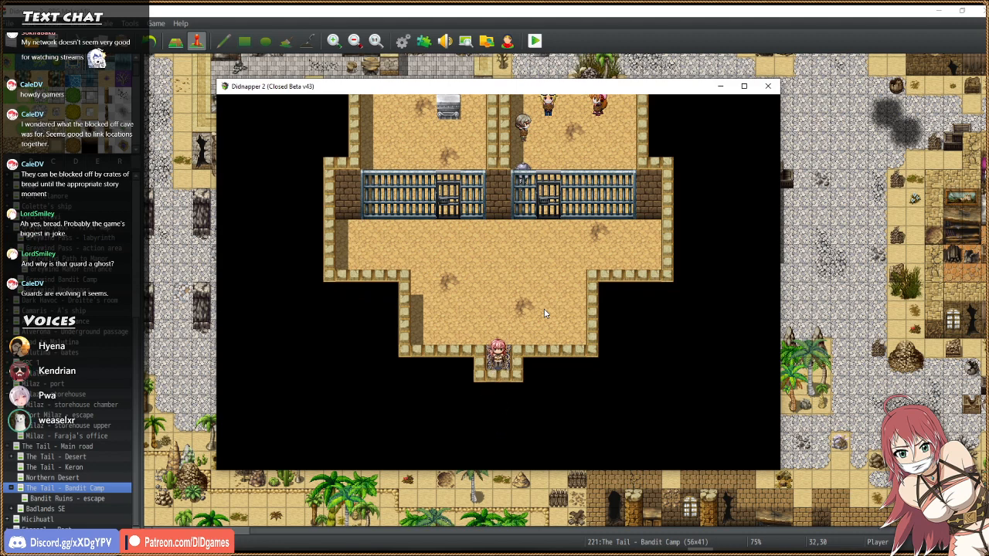
pyautogui.press('Up')
pyautogui.press('Left')
pyautogui.press('Left')
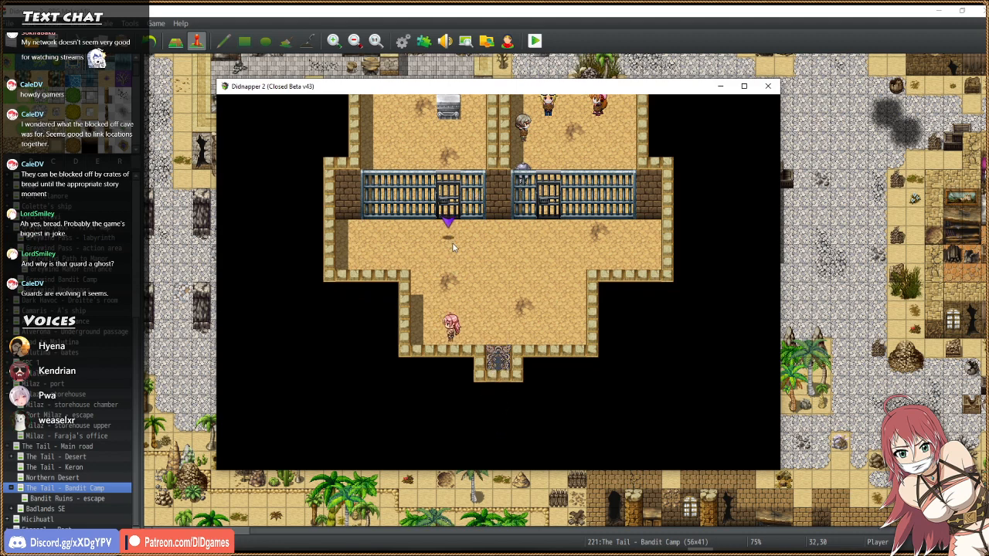
# Walk the heroine back into her cell beside the seat, return her to the corridor and end the playtest.
pyautogui.press('Up')
pyautogui.click(465, 264)
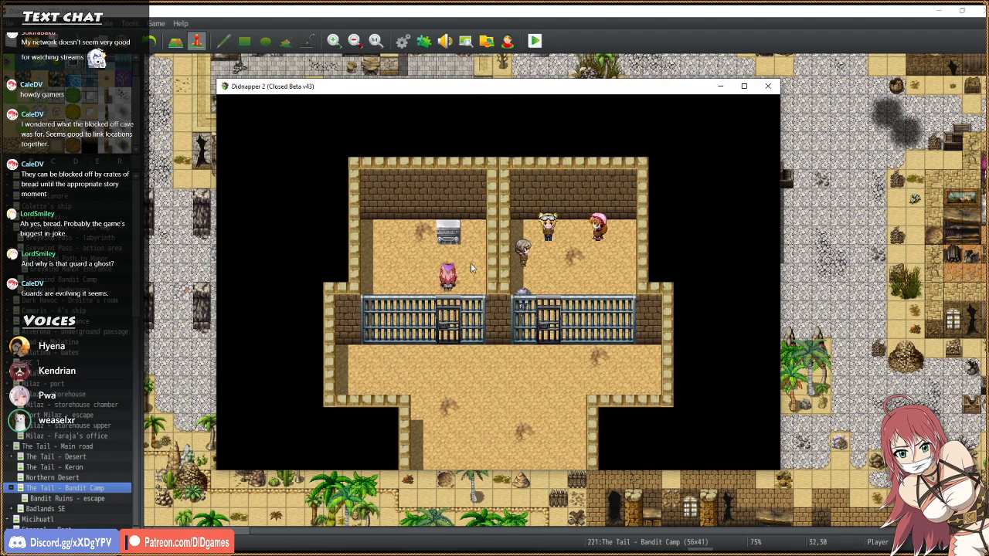
pyautogui.click(418, 237)
pyautogui.click(517, 174)
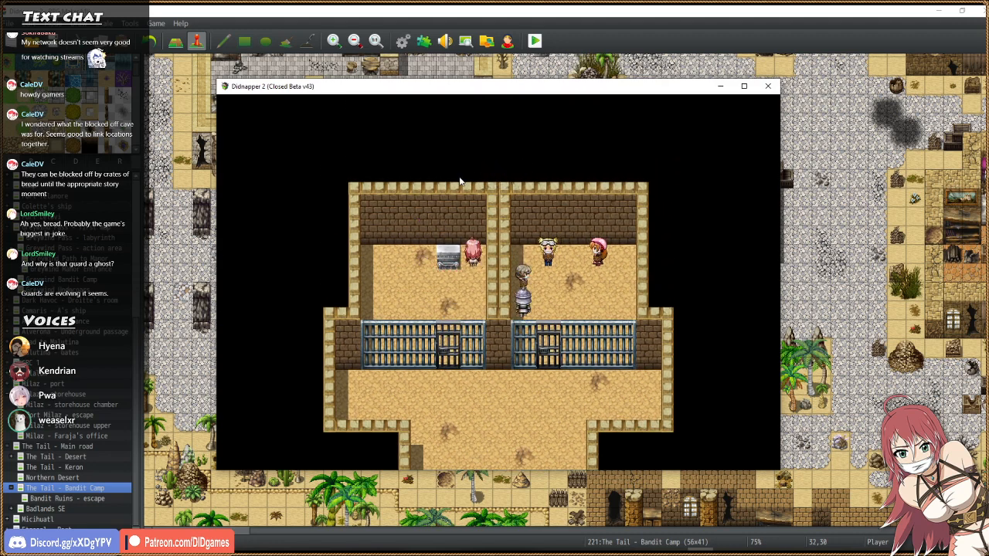
pyautogui.click(338, 231)
pyautogui.click(388, 396)
pyautogui.click(500, 364)
pyautogui.click(445, 338)
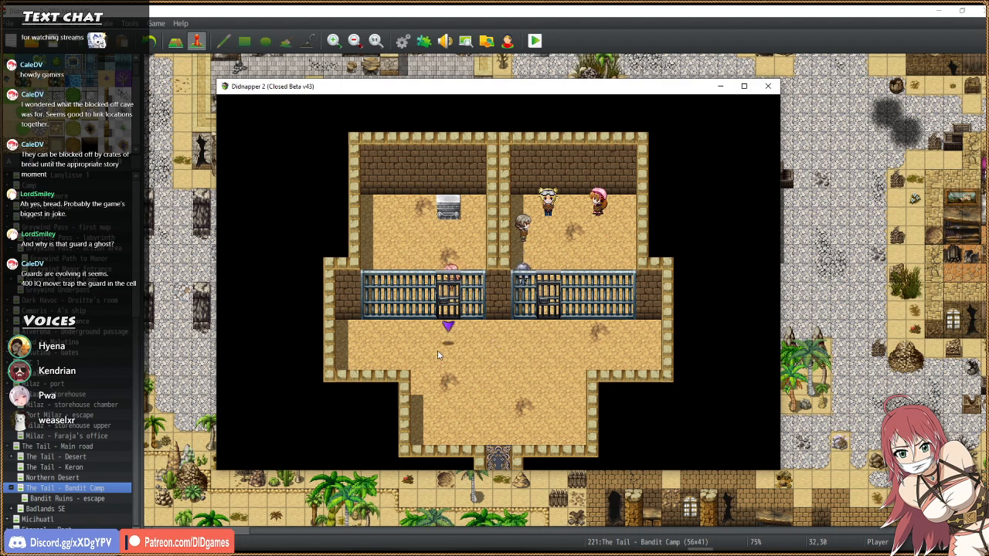
pyautogui.click(435, 313)
pyautogui.click(449, 320)
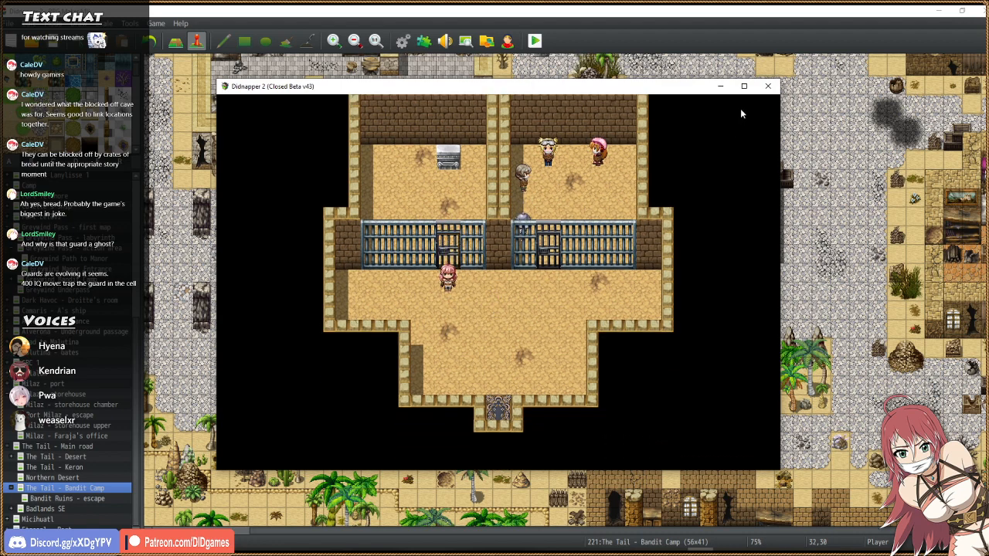
pyautogui.click(766, 87)
# Look through the Milaz storehouse, storehouse chamber and storehouse upper maps, then reopen the Bandit Ruins - escape map.
pyautogui.click(67, 499)
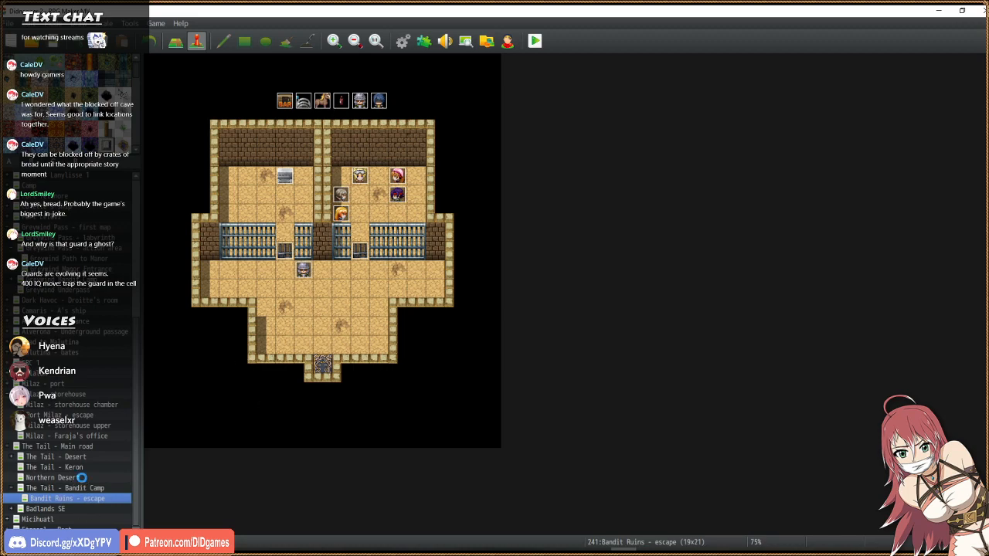
pyautogui.click(80, 478)
pyautogui.click(61, 396)
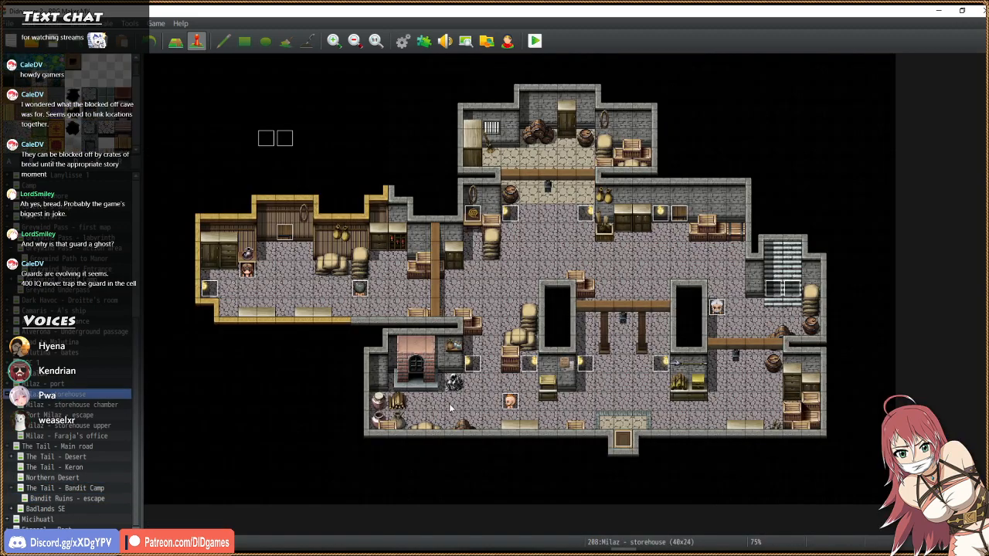
pyautogui.click(76, 405)
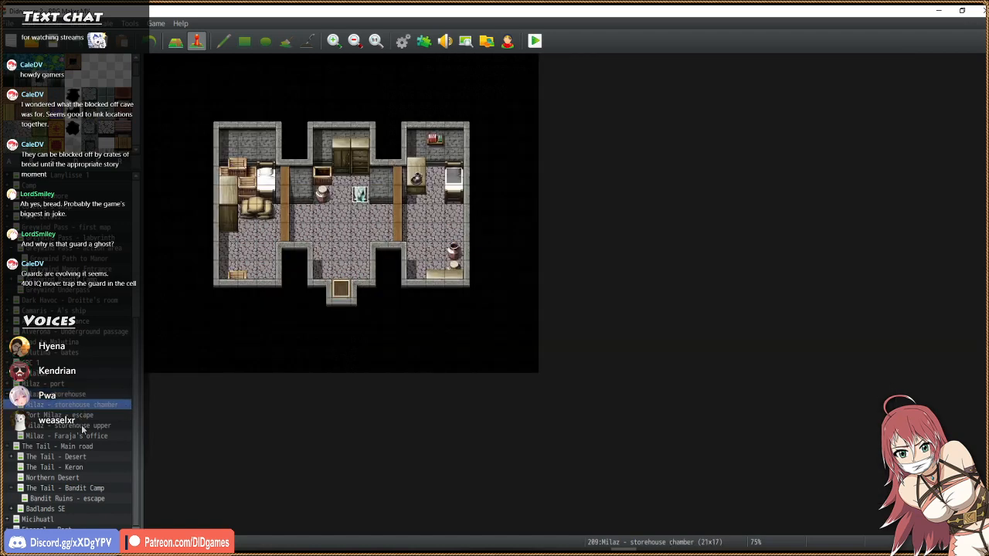
pyautogui.click(83, 425)
pyautogui.click(86, 435)
pyautogui.click(89, 426)
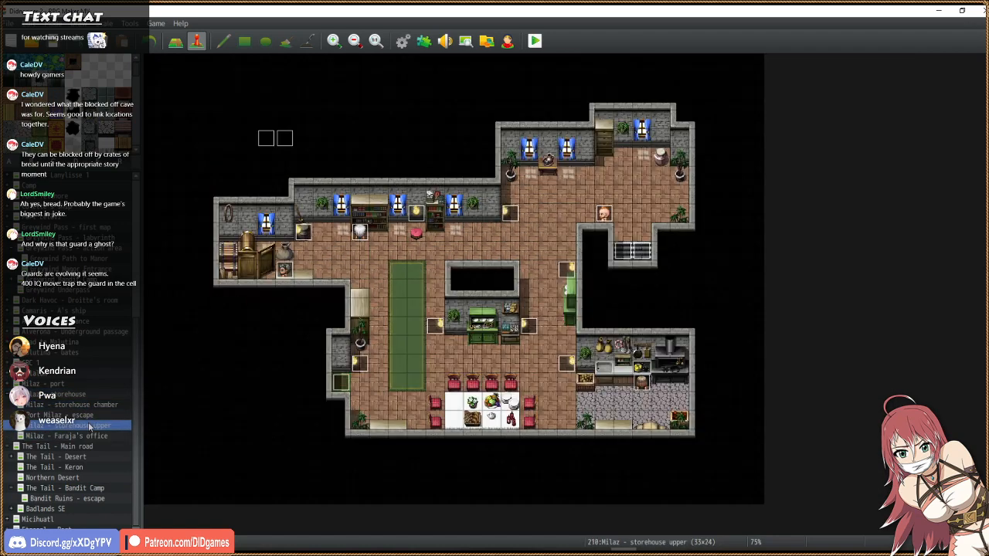
pyautogui.click(92, 488)
pyautogui.click(85, 499)
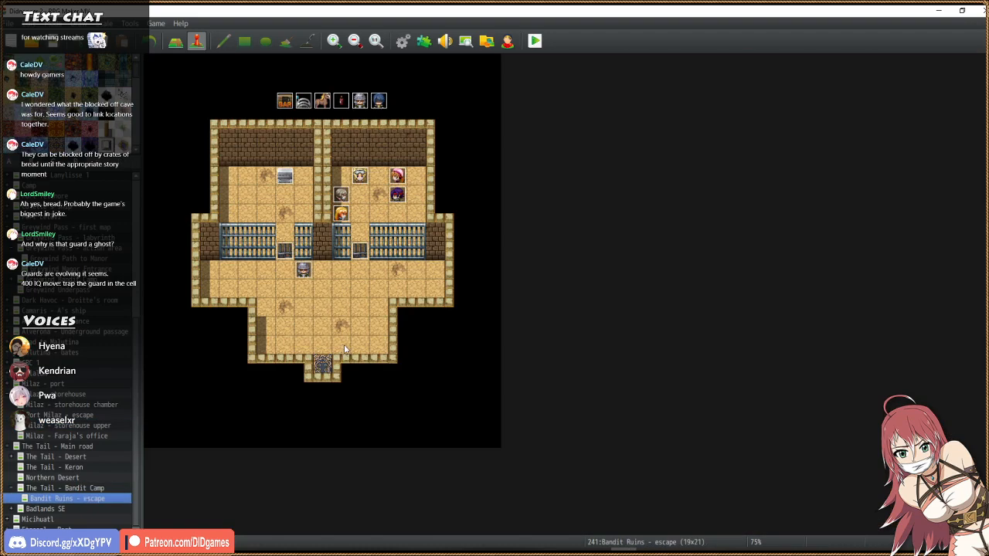
# Copy the escape start/guard event at the tent exit of the Captive escape map under Bandit Camp.
pyautogui.click(323, 366)
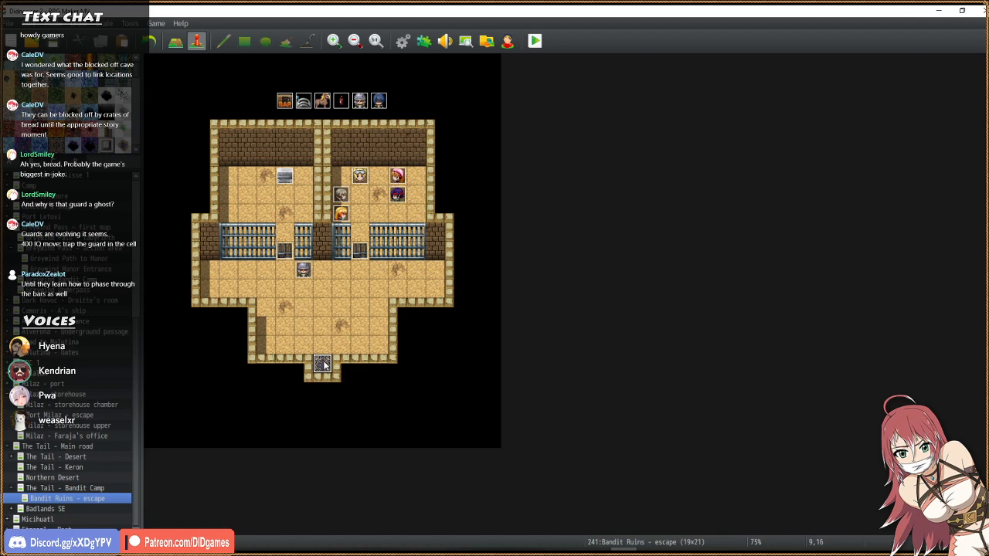
pyautogui.scroll(5, 69, 432)
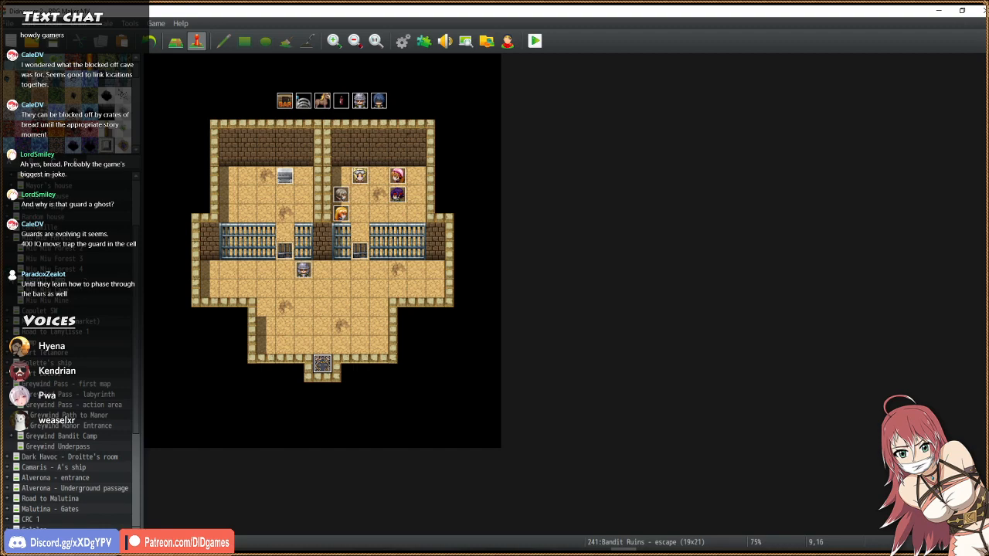
pyautogui.click(38, 269)
pyautogui.doubleClick(68, 280)
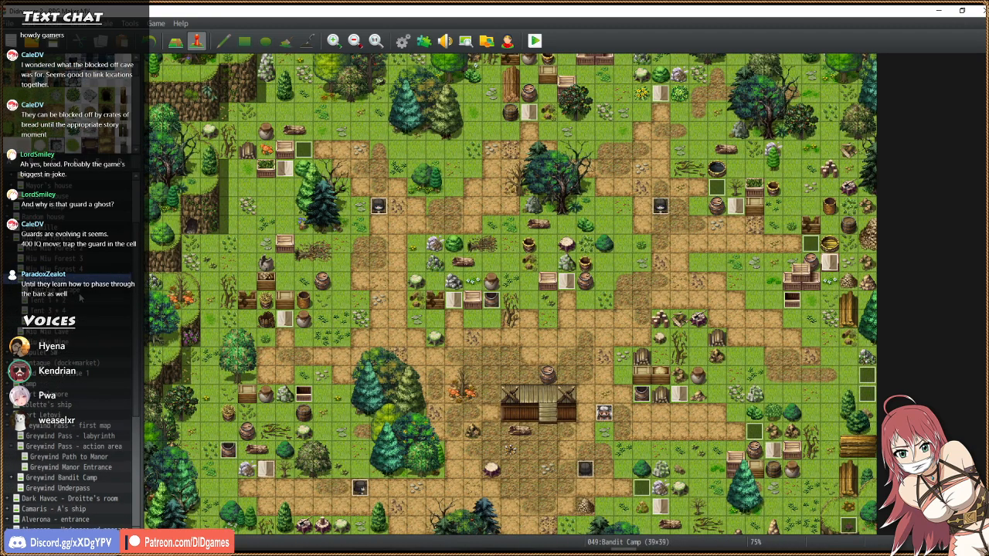
pyautogui.click(79, 298)
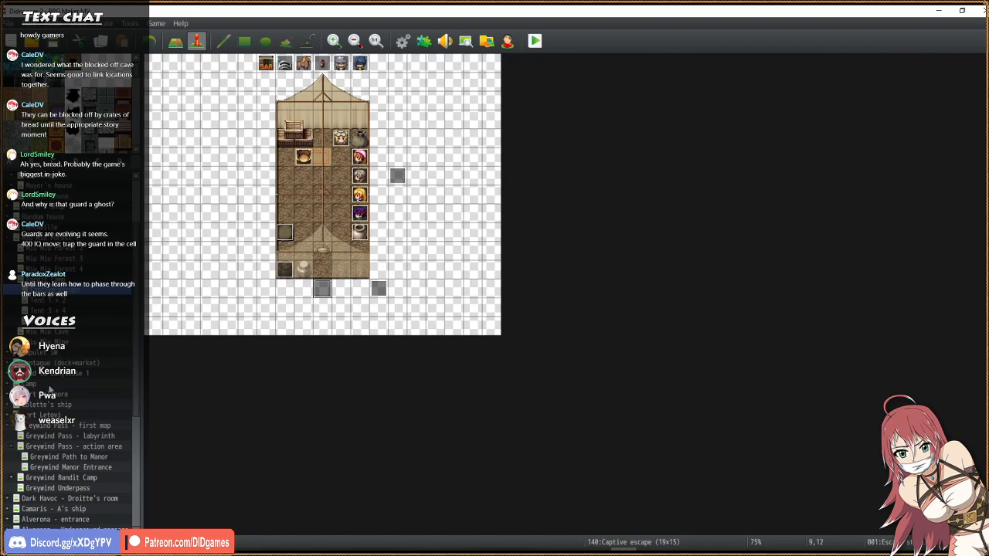
# Return to the Bandit Ruins - escape map and paste the copied event onto the exit gate at 9,16.
pyautogui.scroll(-5, 48, 391)
pyautogui.click(77, 457)
pyautogui.click(80, 467)
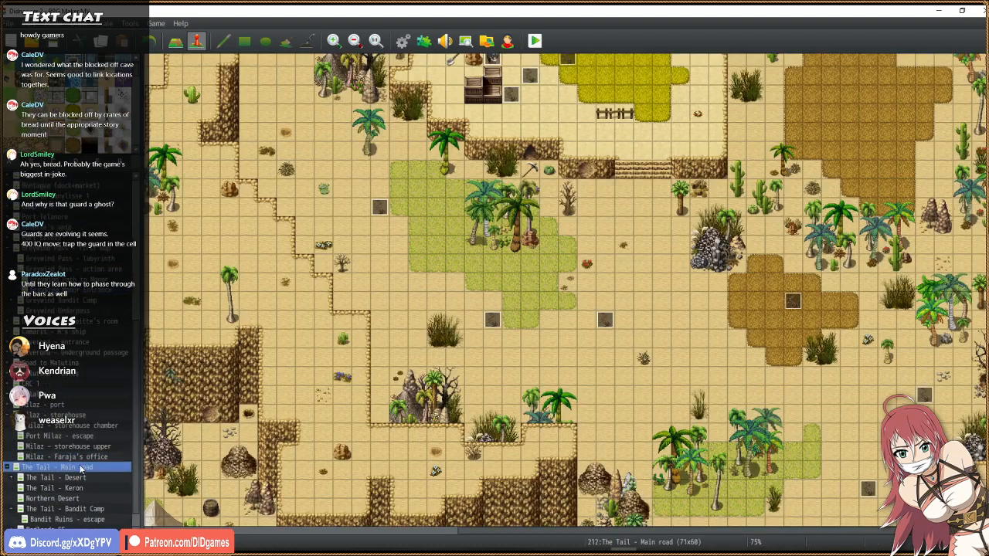
pyautogui.scroll(-1, 80, 469)
pyautogui.click(74, 488)
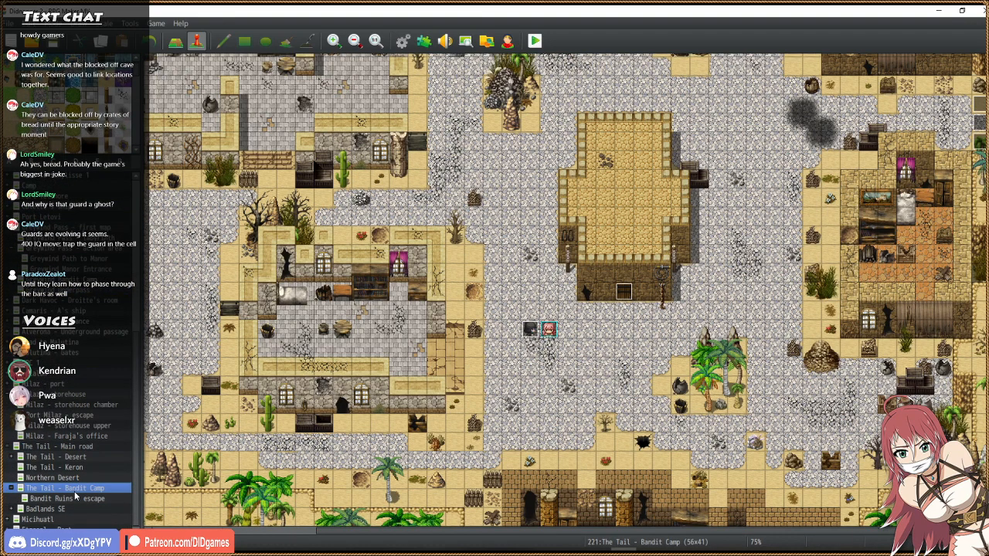
pyautogui.click(73, 500)
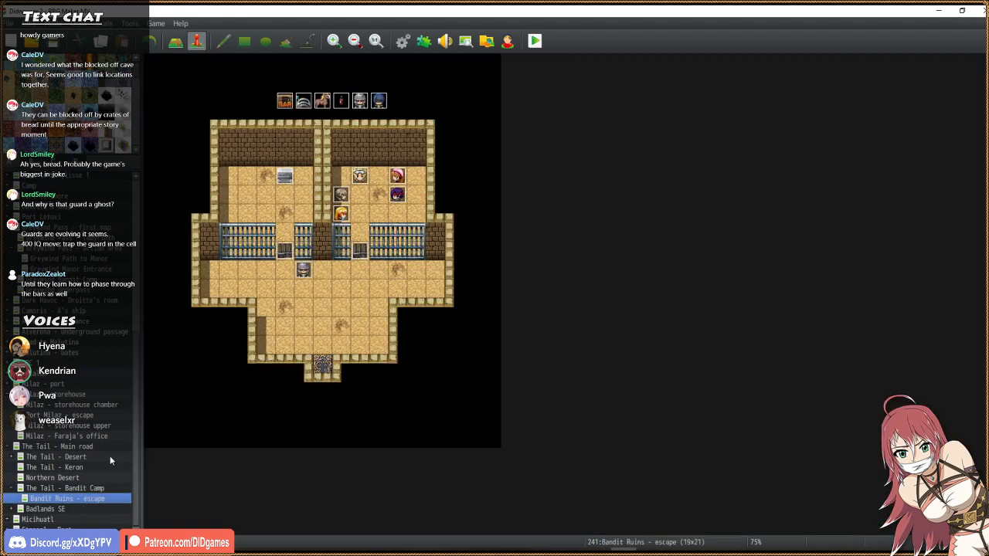
pyautogui.click(330, 369)
pyautogui.moveTo(326, 367)
pyautogui.mouseDown()
pyautogui.moveTo(328, 383)
pyautogui.moveTo(325, 366)
pyautogui.mouseUp()
pyautogui.doubleClick(328, 384)
pyautogui.press('Escape')
# In the exit gate event, set page 1's priority to Below characters and delete pages 2 through 5.
pyautogui.doubleClick(325, 366)
pyautogui.click(384, 394)
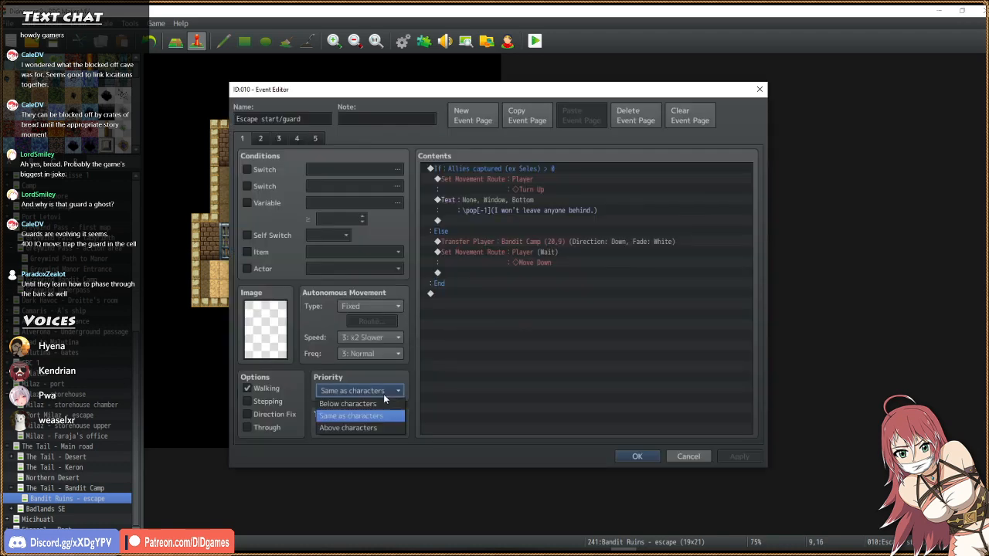
pyautogui.click(360, 404)
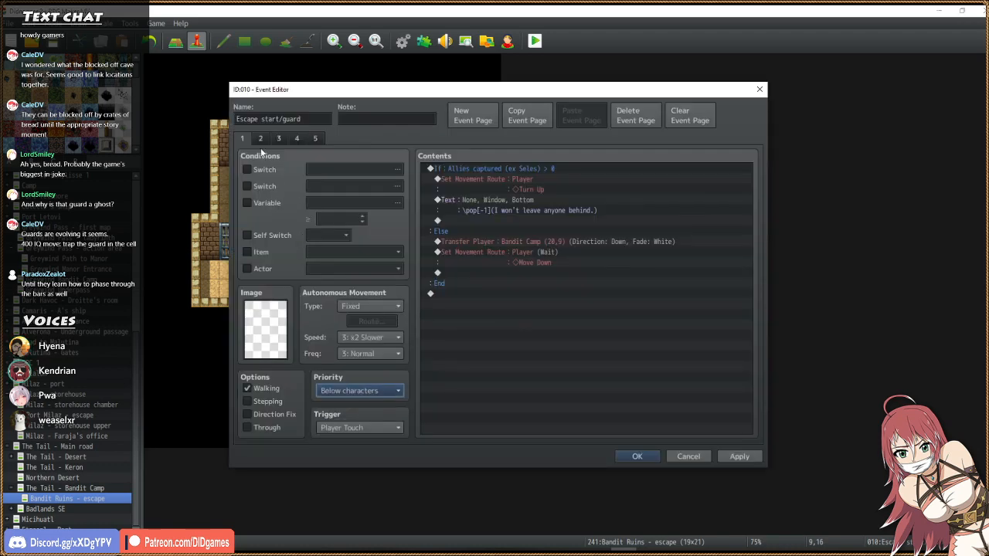
pyautogui.click(262, 139)
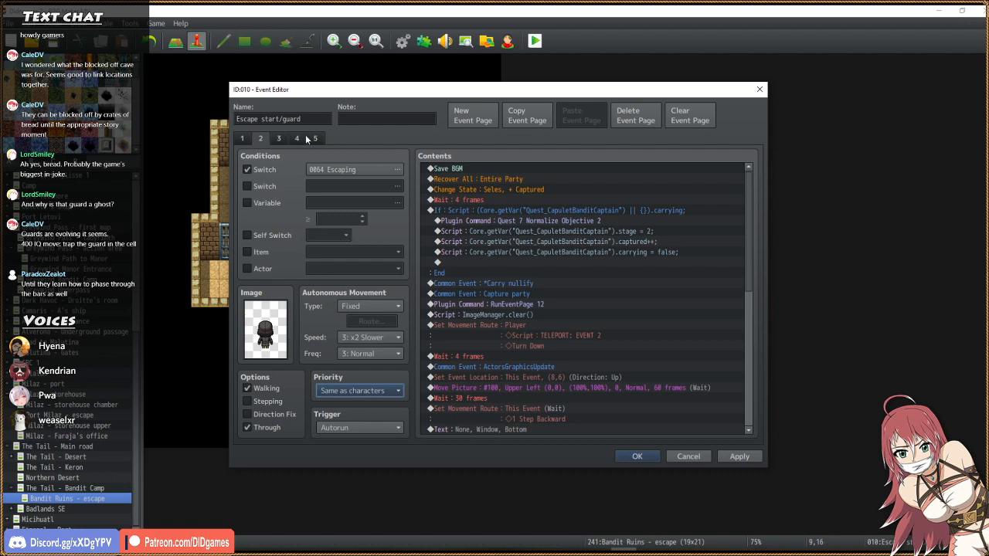
pyautogui.click(626, 126)
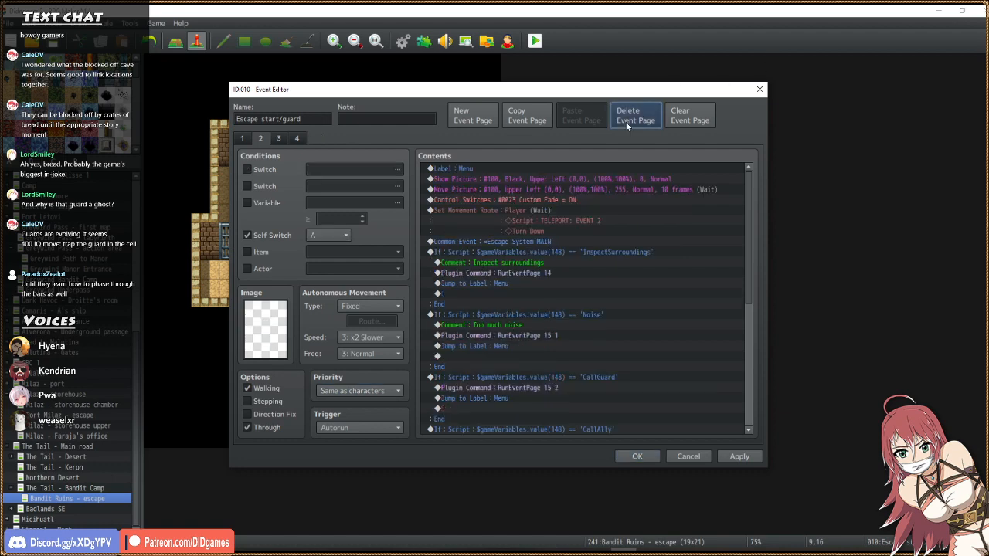
pyautogui.click(627, 126)
pyautogui.click(626, 126)
pyautogui.click(626, 126)
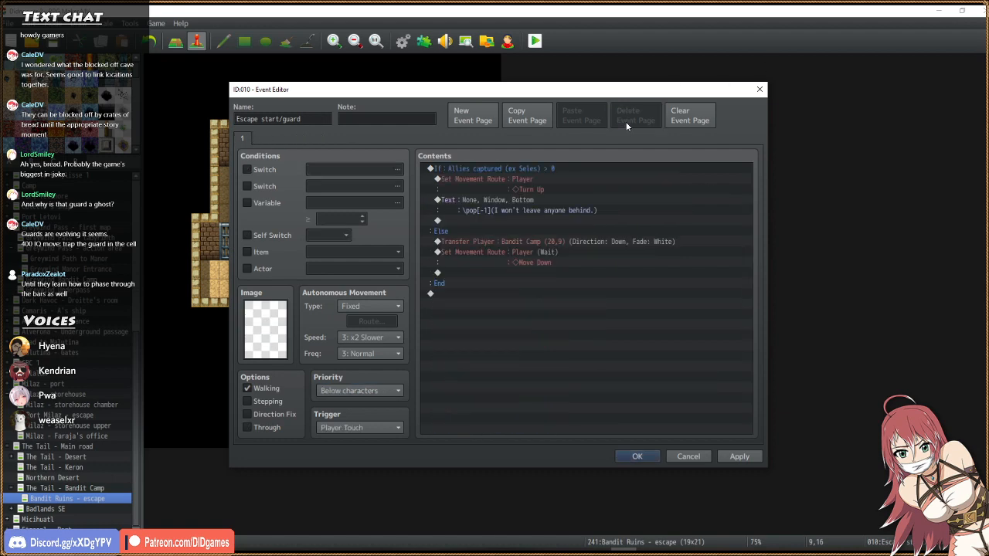
pyautogui.click(525, 334)
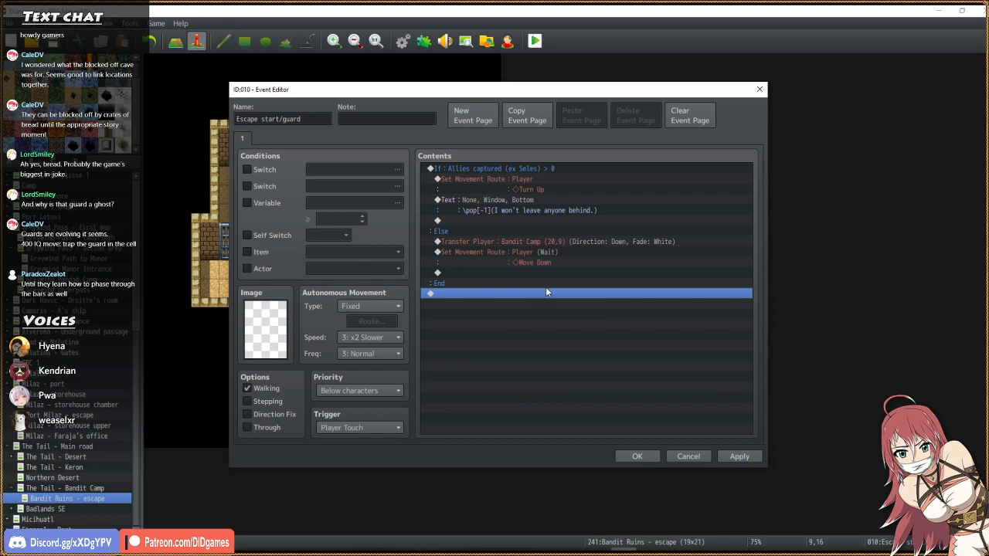
pyautogui.click(638, 456)
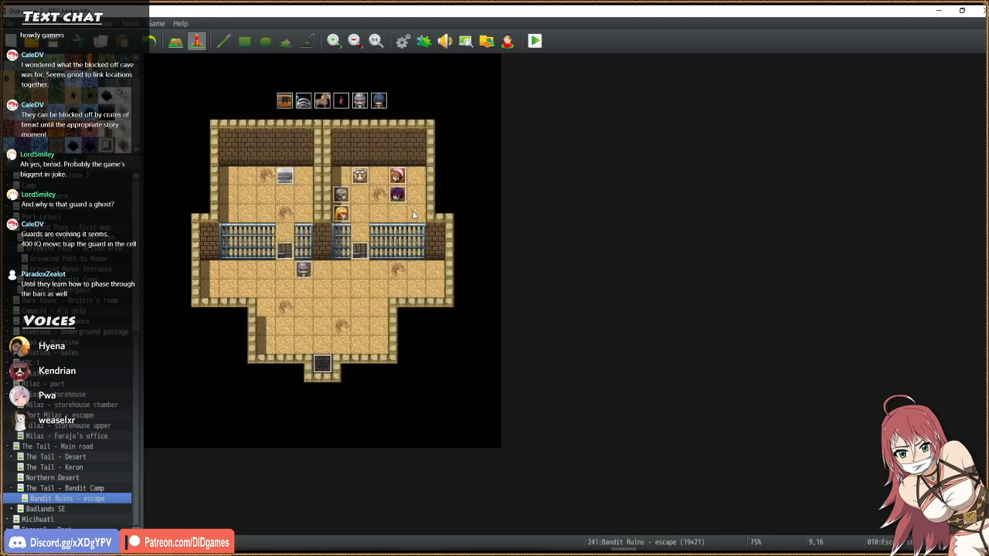
# Review the capture commands on page 1 of the Bandit patrol 1 event on The Tail - Bandit Camp map.
pyautogui.click(74, 488)
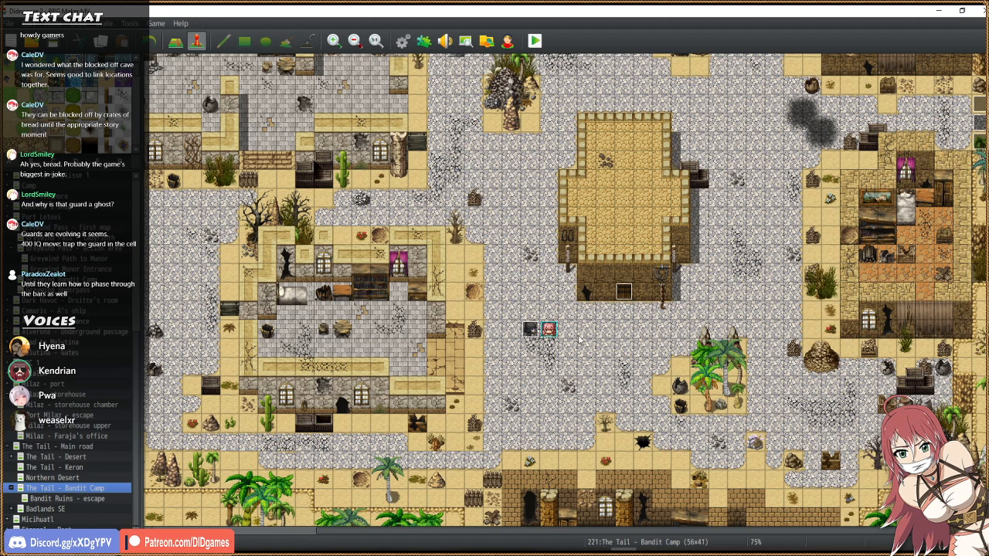
pyautogui.doubleClick(531, 331)
pyautogui.scroll(-1, 529, 247)
pyautogui.click(530, 246)
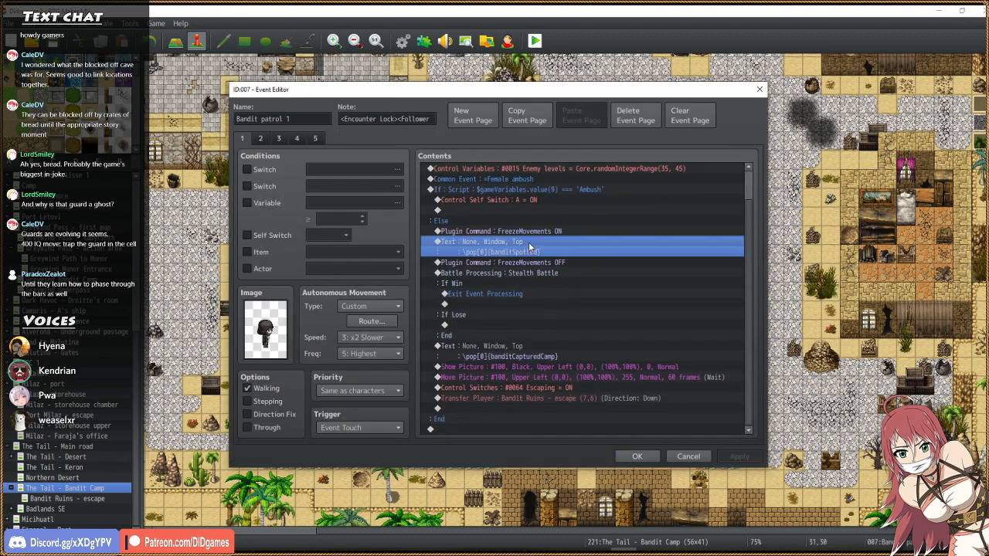
pyautogui.click(513, 353)
pyautogui.click(531, 251)
pyautogui.click(635, 456)
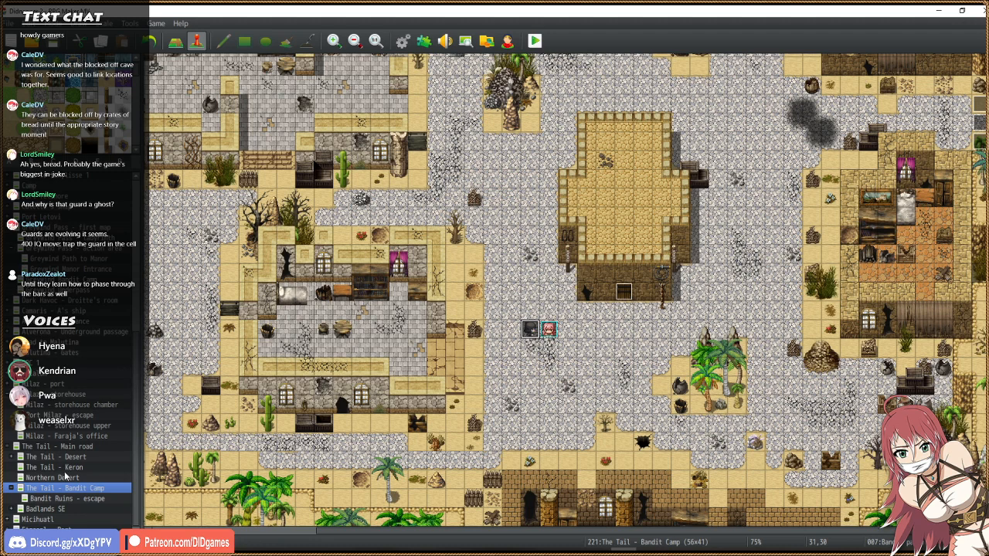
# On the Bandit Ruins - escape map, examine the image and opening capture sequence on page 4 of the Escape start/guard event at 8,11.
pyautogui.click(74, 500)
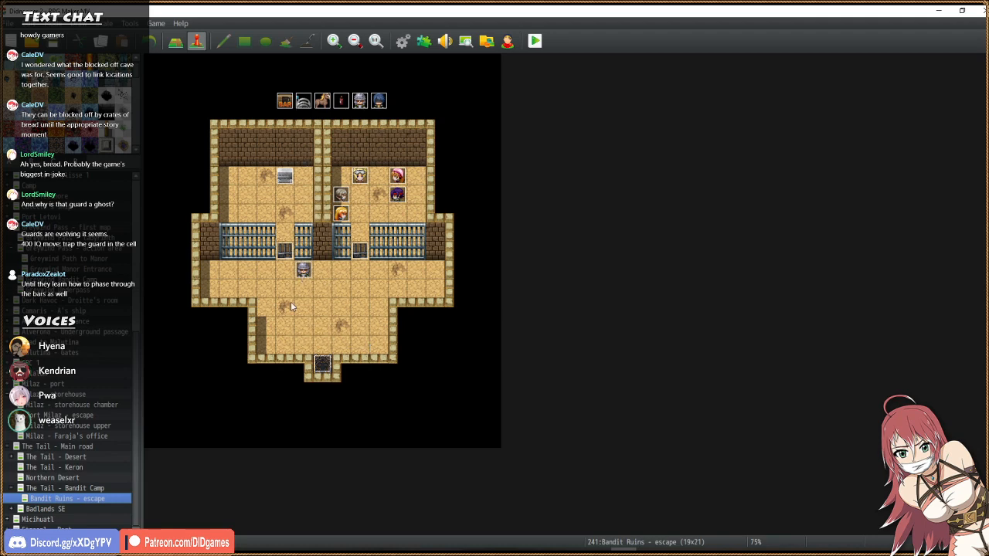
pyautogui.doubleClick(305, 272)
pyautogui.click(259, 138)
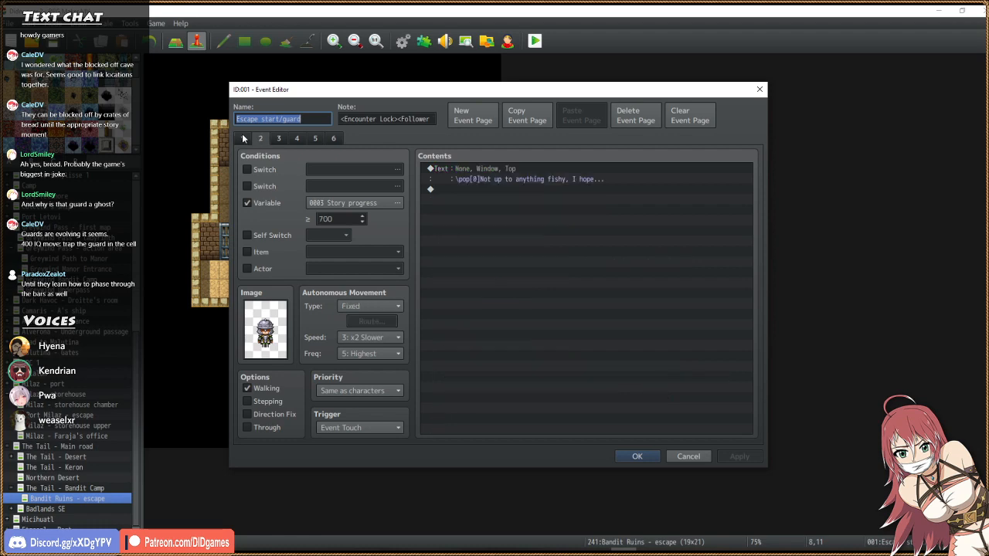
pyautogui.click(242, 136)
pyautogui.click(260, 138)
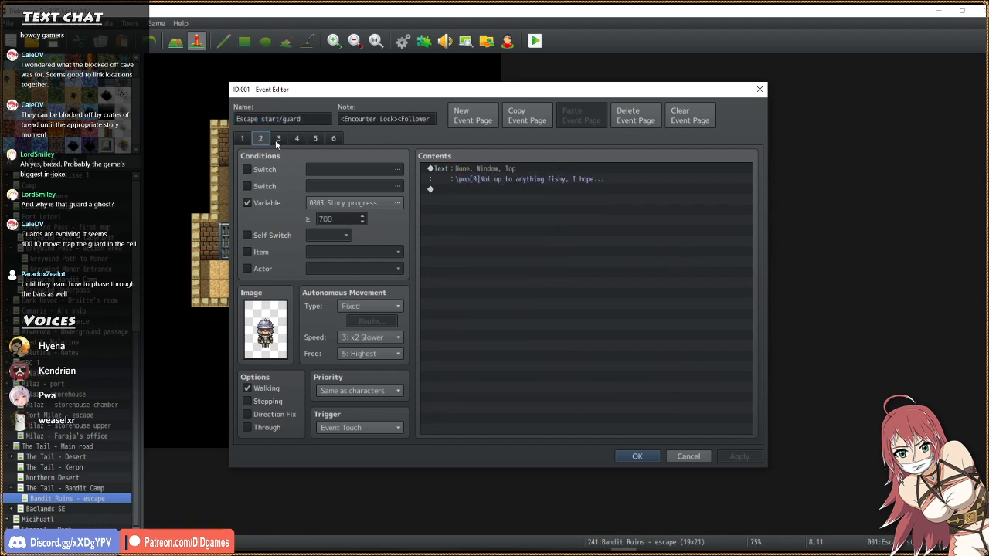
pyautogui.click(293, 141)
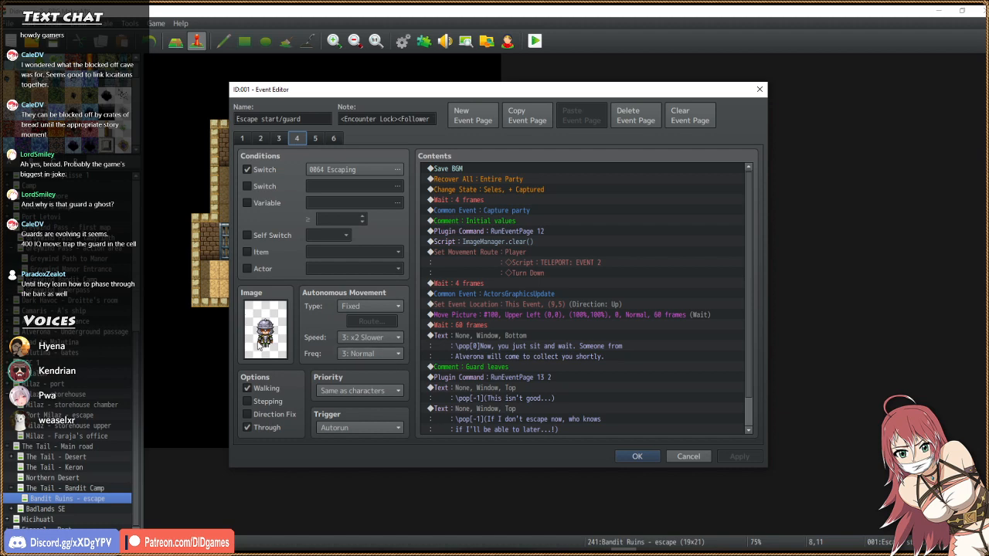
pyautogui.doubleClick(266, 345)
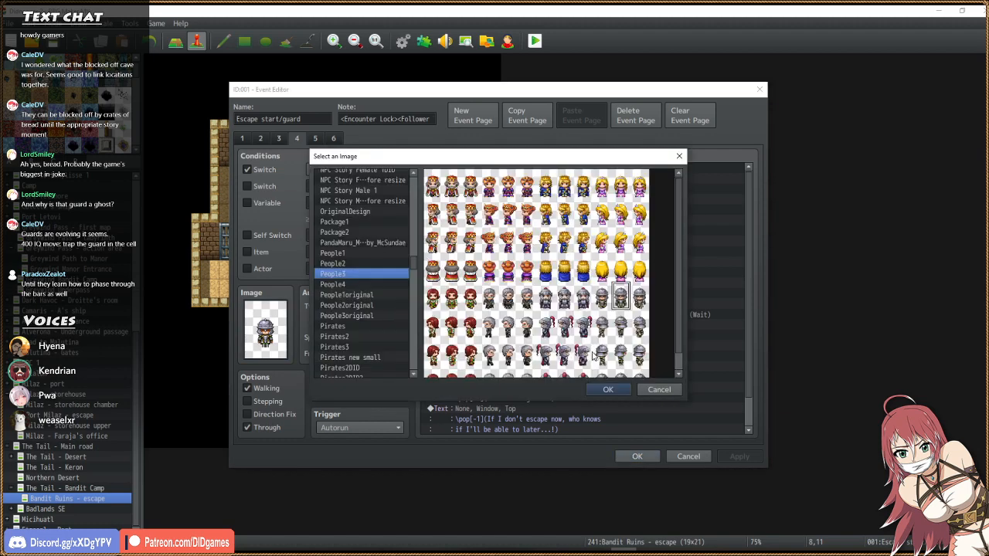
pyautogui.press('Escape')
pyautogui.scroll(-1, 608, 288)
pyautogui.click(537, 293)
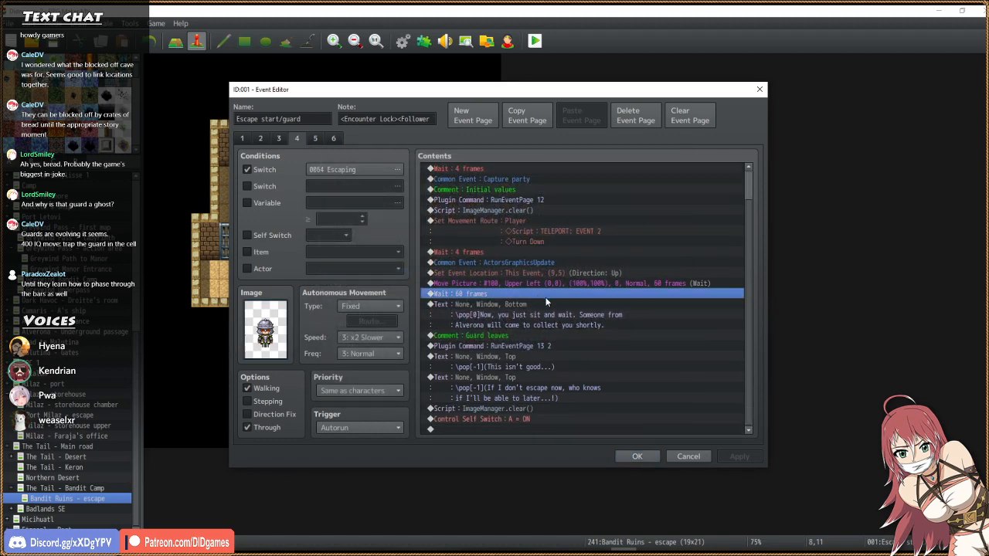
pyautogui.click(574, 306)
pyautogui.click(620, 339)
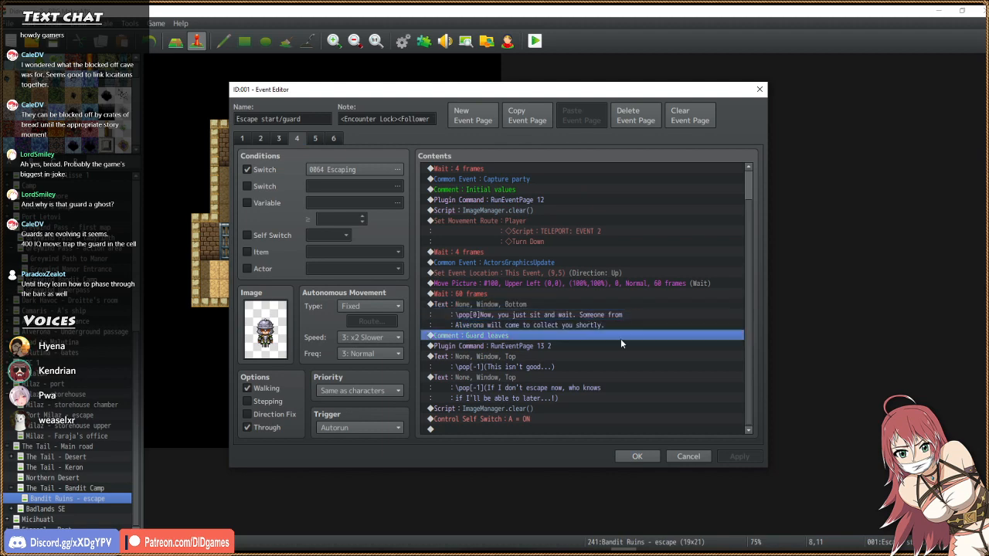
pyautogui.click(684, 390)
pyautogui.moveTo(682, 382); pyautogui.dragTo(627, 100)
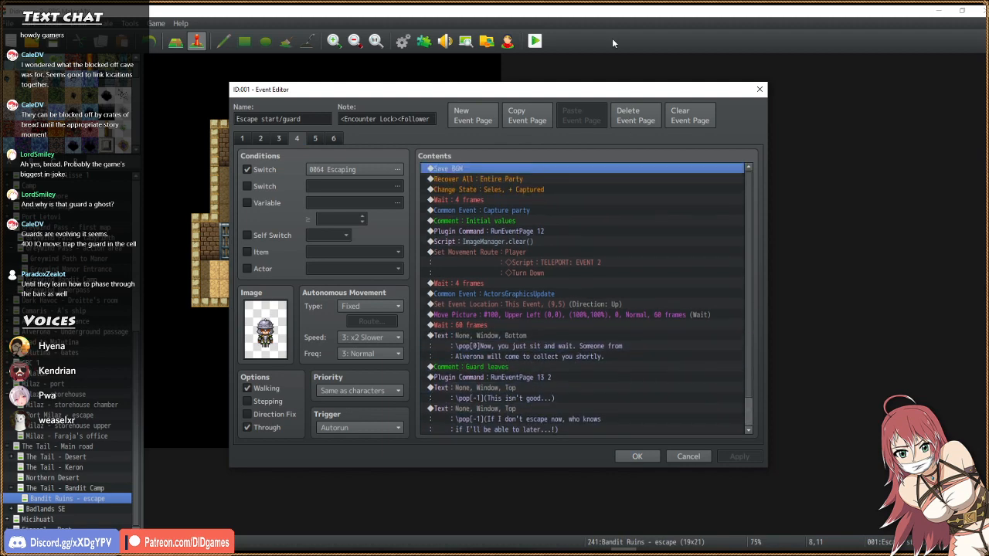
# Change page 4's Set Event Location command for the guard to 7,7 and save the event.
pyautogui.moveTo(588, 224); pyautogui.dragTo(654, 303)
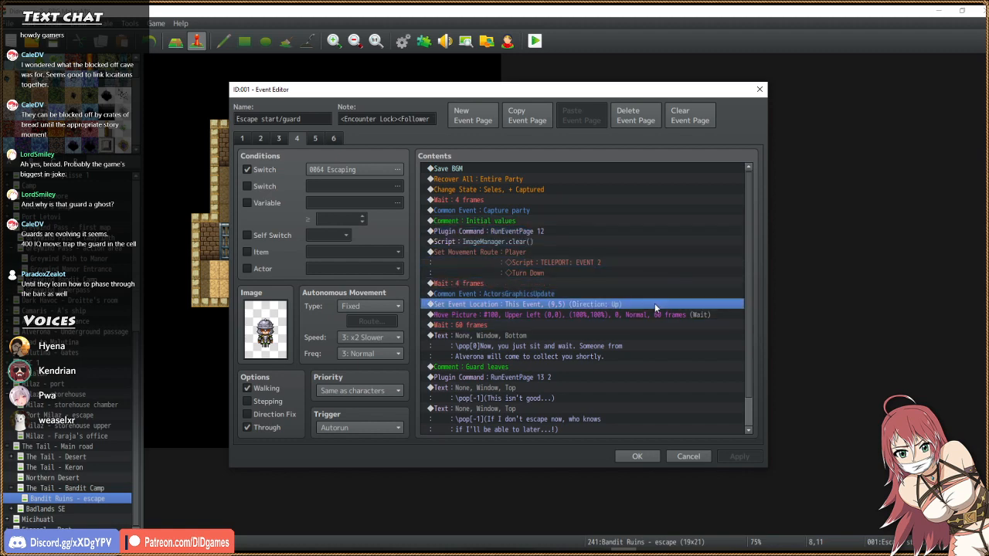
pyautogui.doubleClick(654, 303)
pyautogui.click(599, 261)
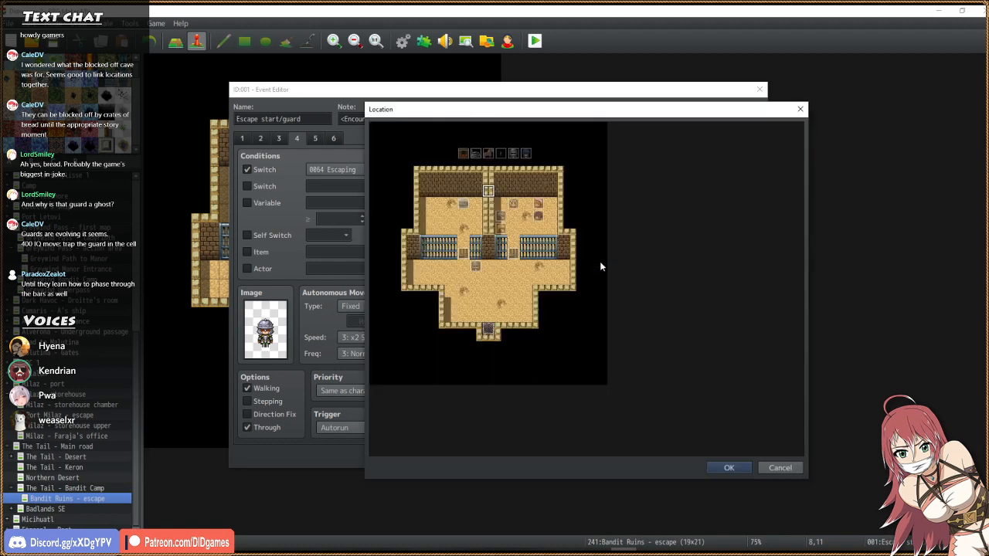
pyautogui.click(463, 216)
pyautogui.doubleClick(460, 215)
pyautogui.click(591, 392)
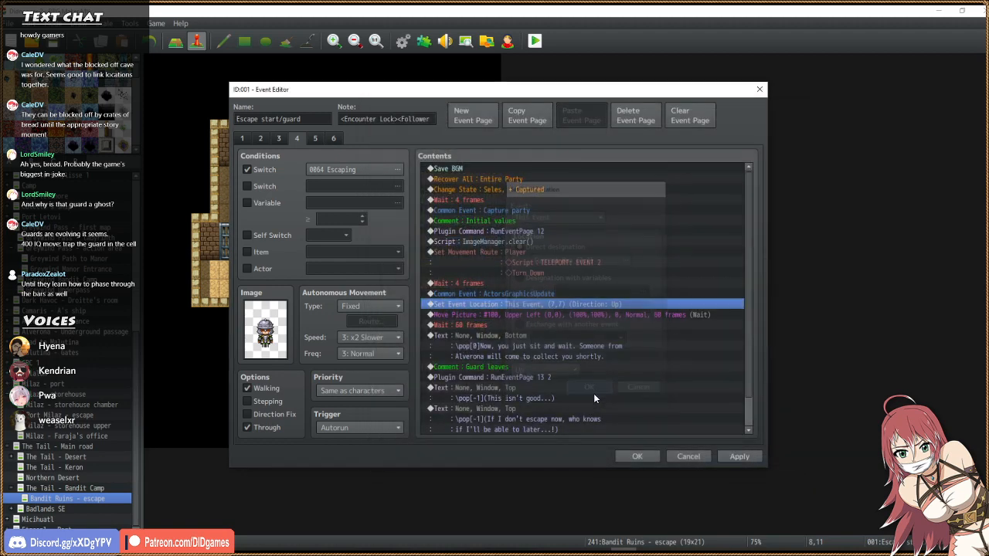
pyautogui.scroll(-1, 593, 379)
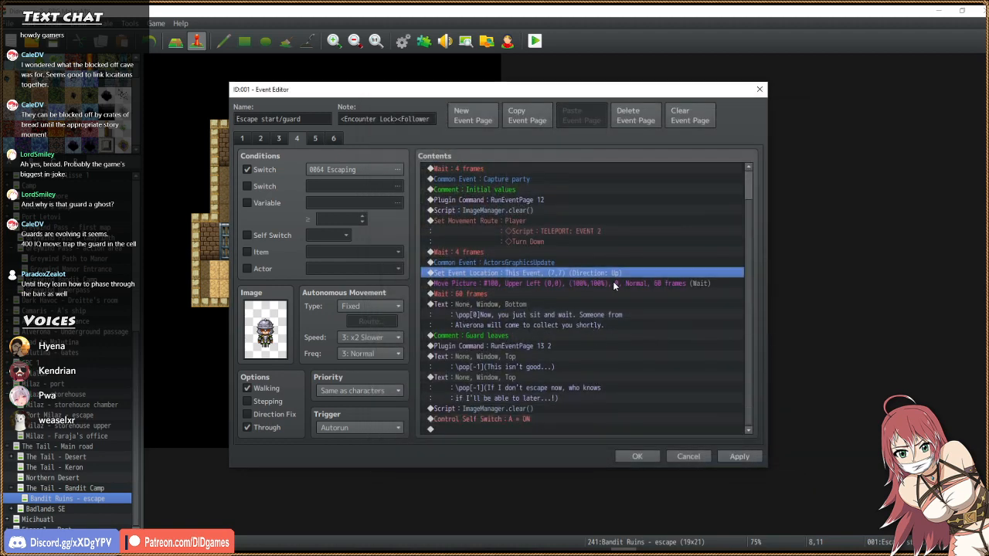
pyautogui.click(673, 356)
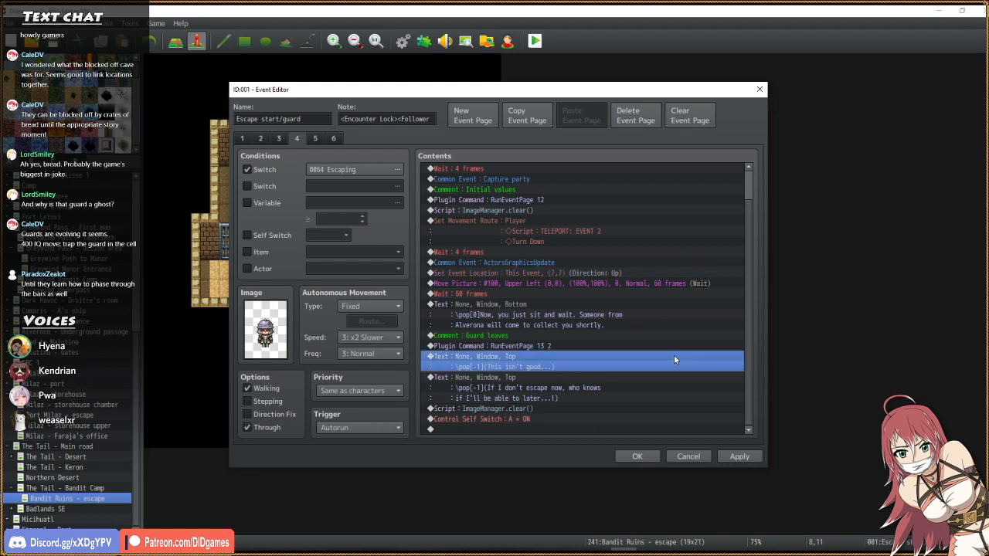
pyautogui.click(653, 408)
pyautogui.click(638, 457)
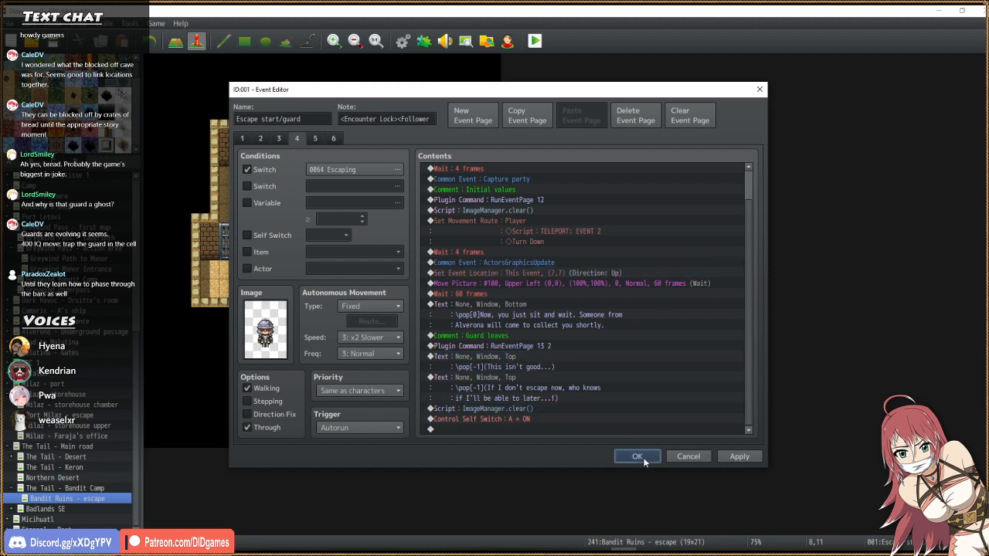
# Check the guard-comes and guard-leaves movement routes on pages 1 and 2 of the Movement event at 9,2.
pyautogui.doubleClick(322, 102)
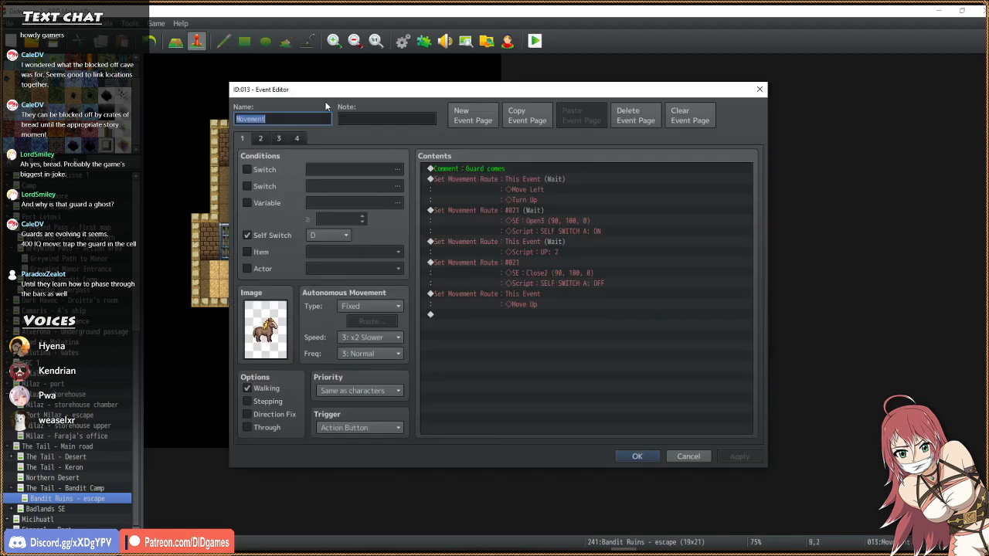
pyautogui.click(261, 139)
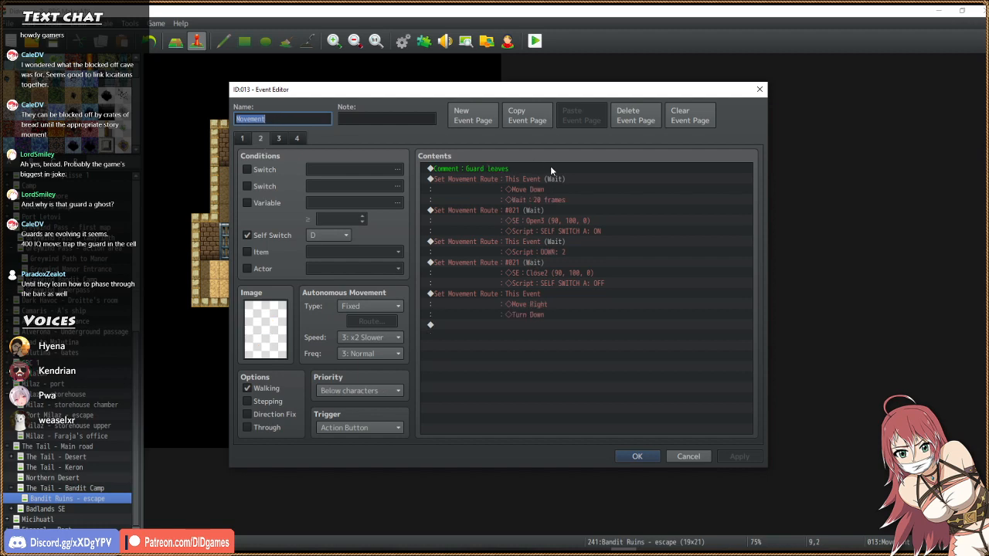
pyautogui.click(571, 188)
pyautogui.press('Escape')
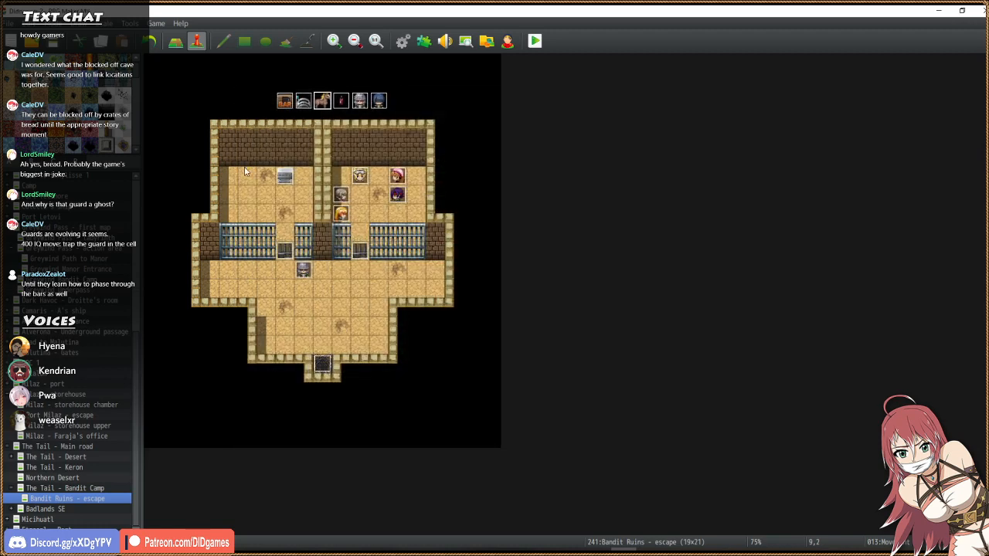
# Shift the upper walls and floor of both cells one row down in map mode, then return to event mode.
pyautogui.click(175, 40)
pyautogui.moveTo(210, 116)
pyautogui.mouseDown()
pyautogui.moveTo(487, 155)
pyautogui.moveTo(448, 167)
pyautogui.moveTo(298, 159)
pyautogui.moveTo(212, 138)
pyautogui.mouseUp()
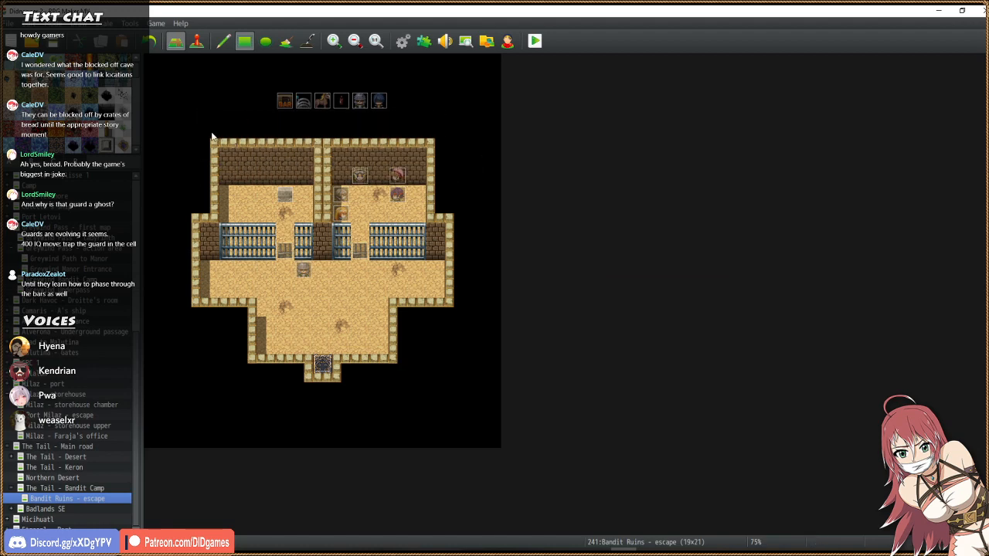
pyautogui.click(196, 40)
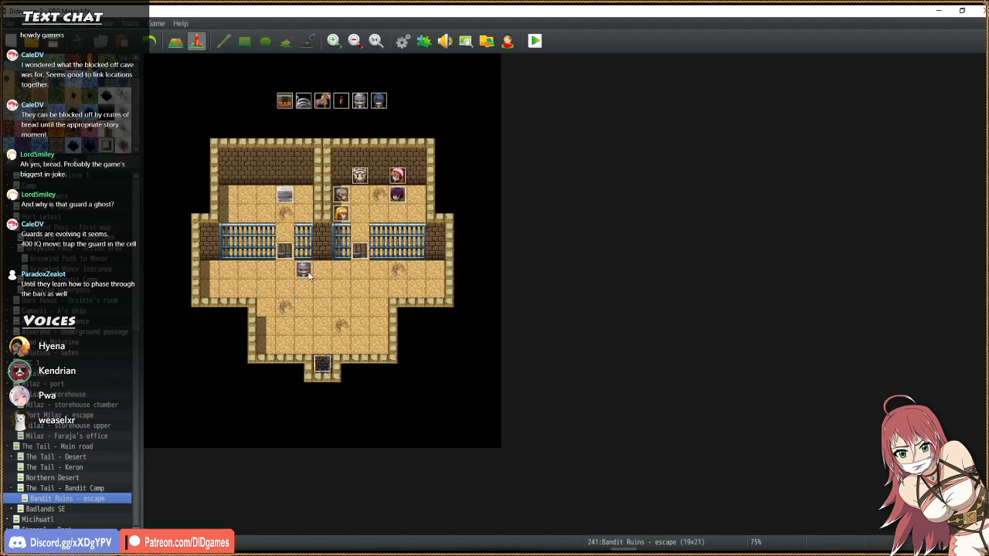
# On page 4 of the Escape start/guard event at 8,11, set the guard's event location to 7,8.
pyautogui.click(308, 276)
pyautogui.doubleClick(308, 276)
pyautogui.click(278, 138)
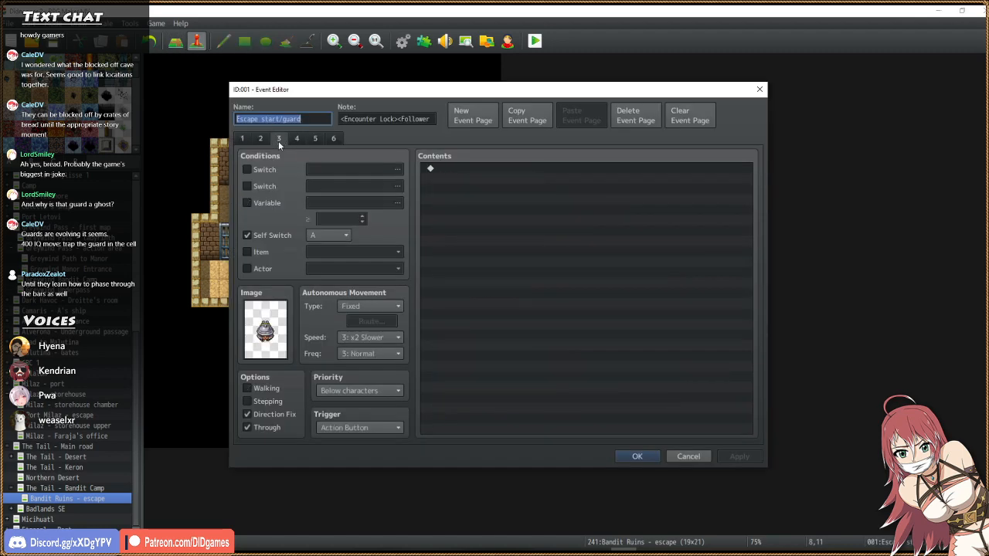
pyautogui.click(296, 139)
pyautogui.click(545, 305)
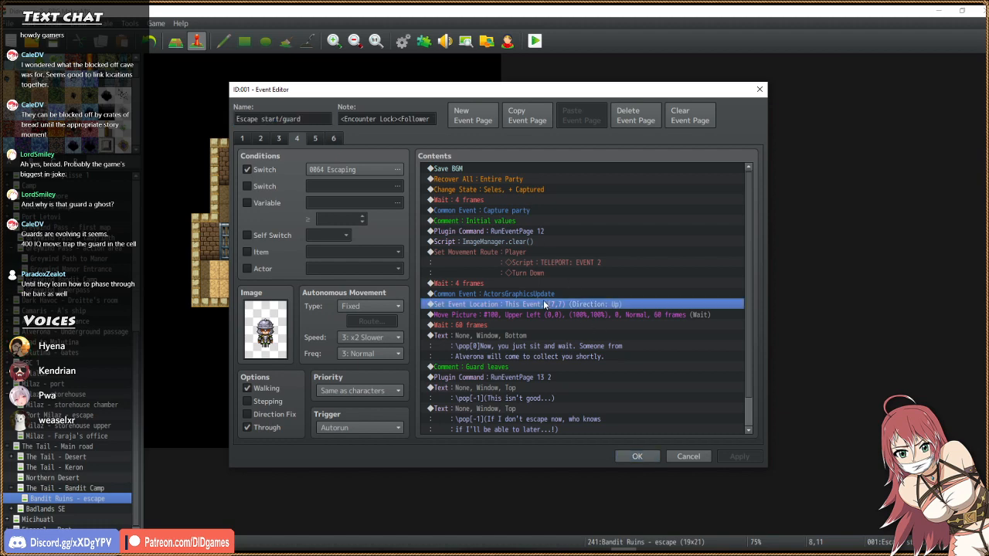
pyautogui.doubleClick(545, 304)
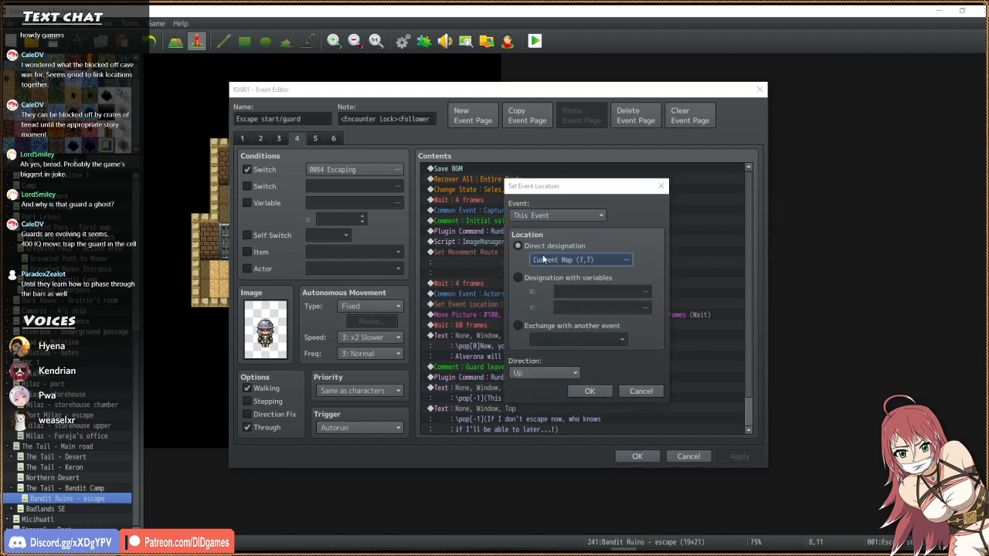
pyautogui.click(543, 259)
pyautogui.doubleClick(472, 236)
pyautogui.click(585, 391)
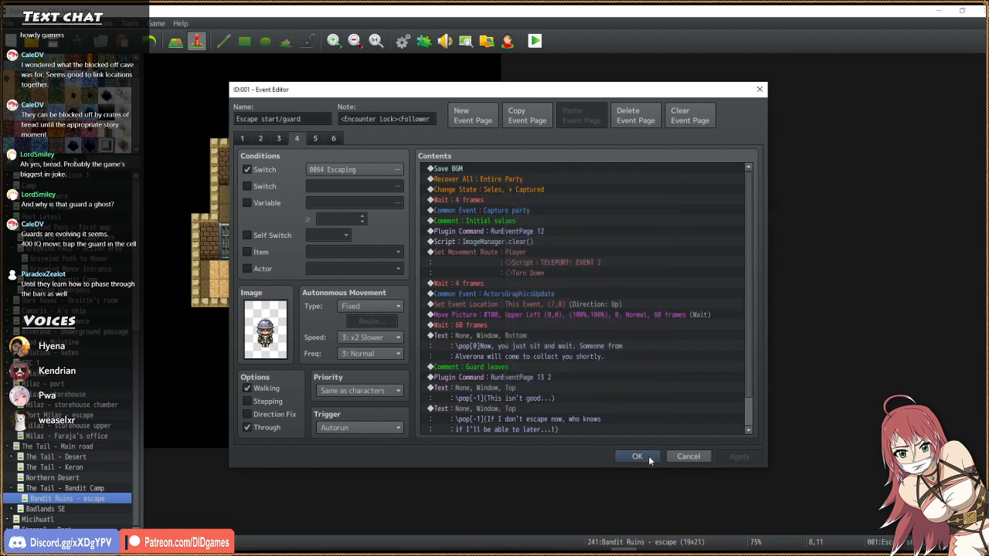
pyautogui.scroll(-1, 629, 370)
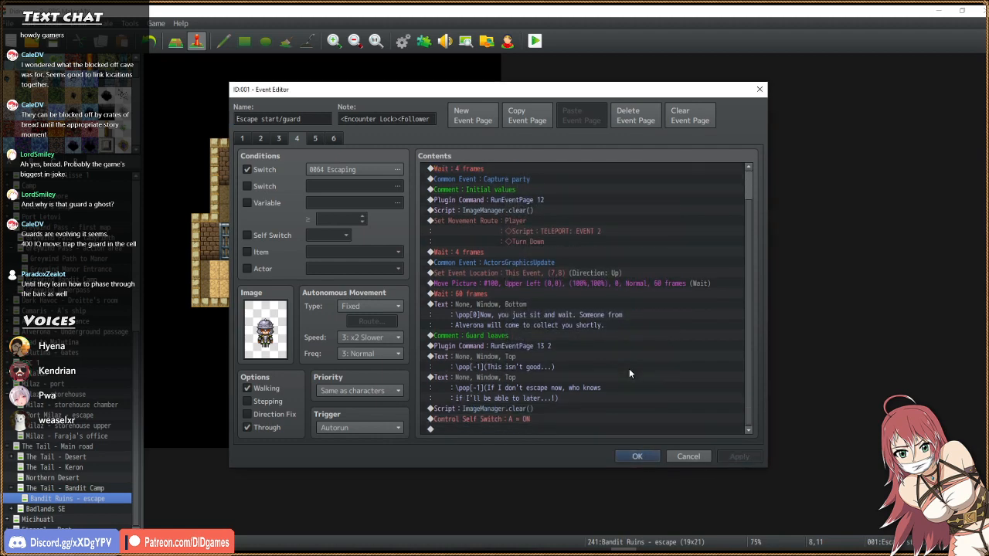
pyautogui.click(635, 456)
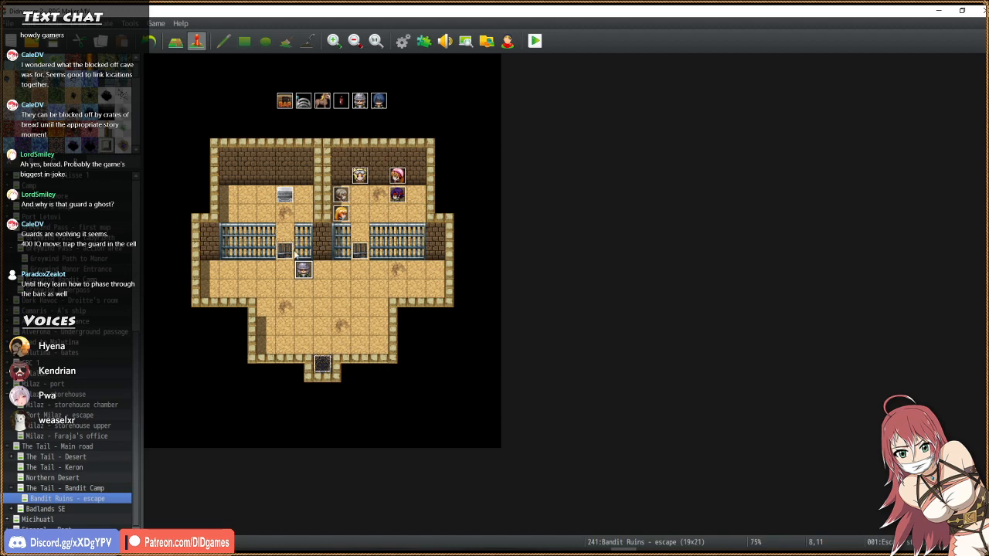
# On page 2 of the Movement event, assign the door-opening movement route to the first Cell Door event.
pyautogui.click(294, 255)
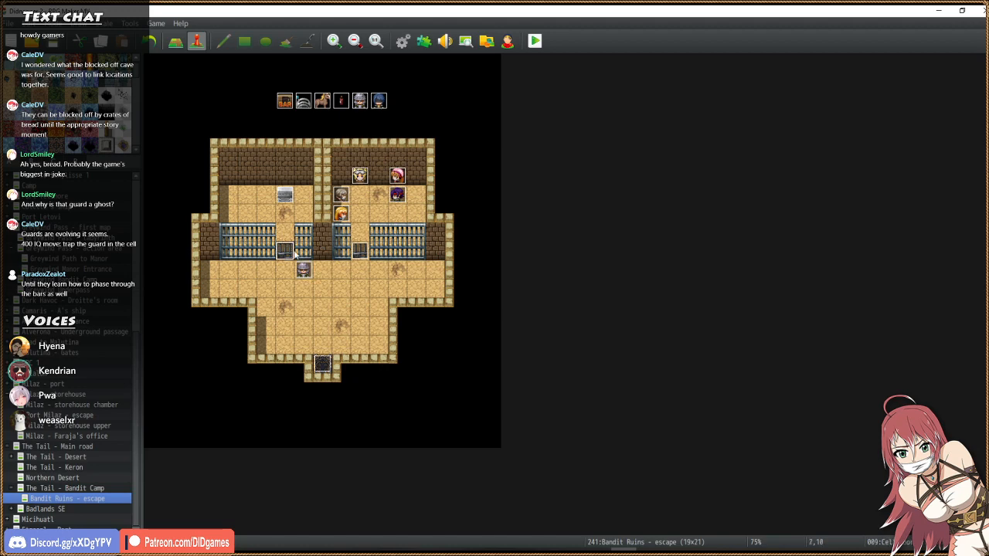
pyautogui.click(285, 103)
pyautogui.doubleClick(305, 104)
pyautogui.press('Escape')
pyautogui.doubleClick(322, 105)
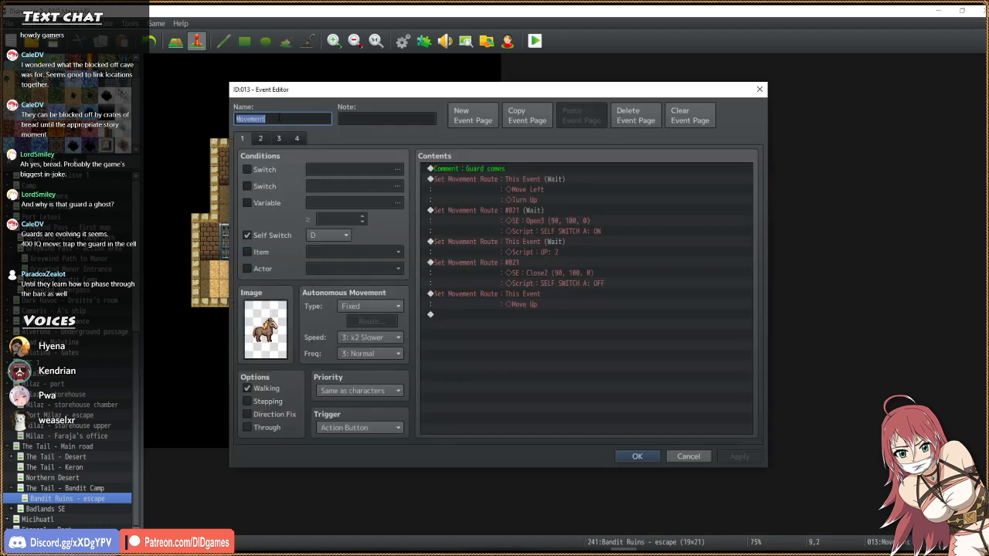
pyautogui.click(261, 140)
pyautogui.doubleClick(560, 216)
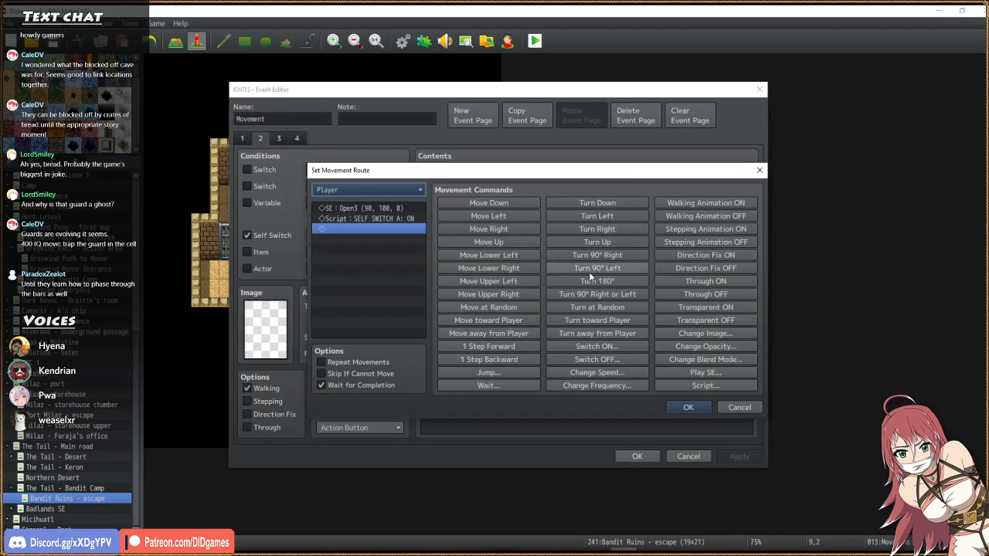
pyautogui.click(367, 190)
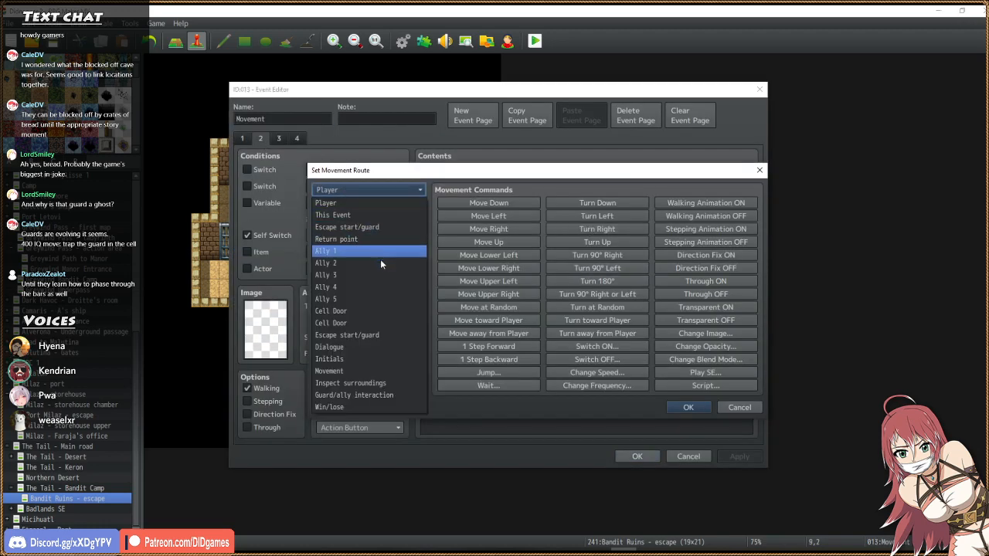
pyautogui.click(373, 309)
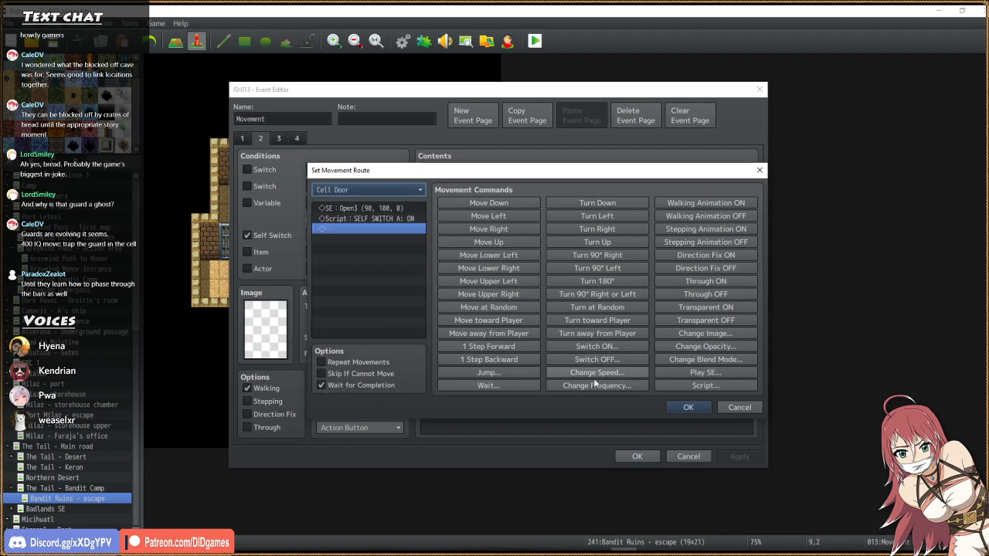
pyautogui.click(688, 407)
pyautogui.click(636, 456)
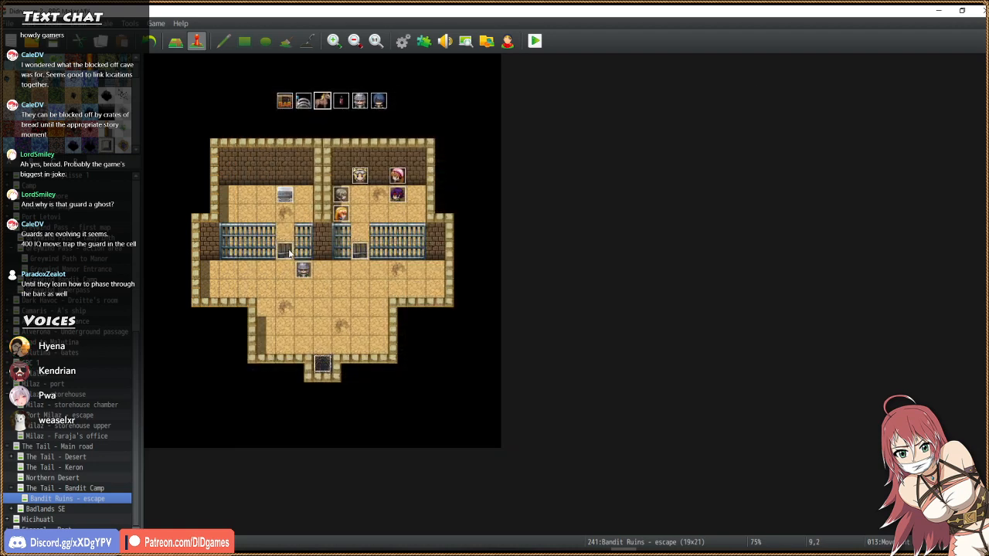
# Rename the Cell Door event at 7,10 to Cell Door escape.
pyautogui.doubleClick(289, 252)
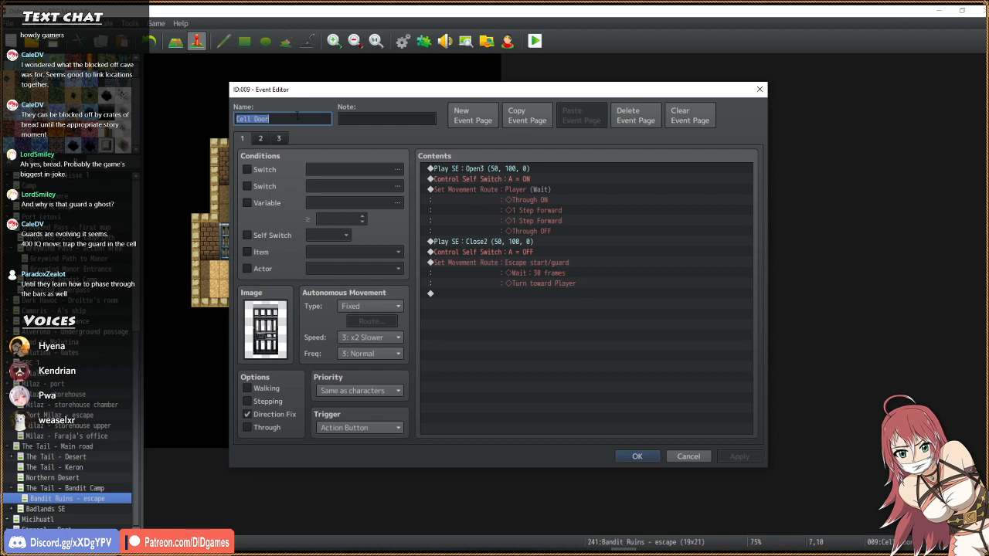
pyautogui.click(296, 116)
pyautogui.write('escape')
pyautogui.press('Return')
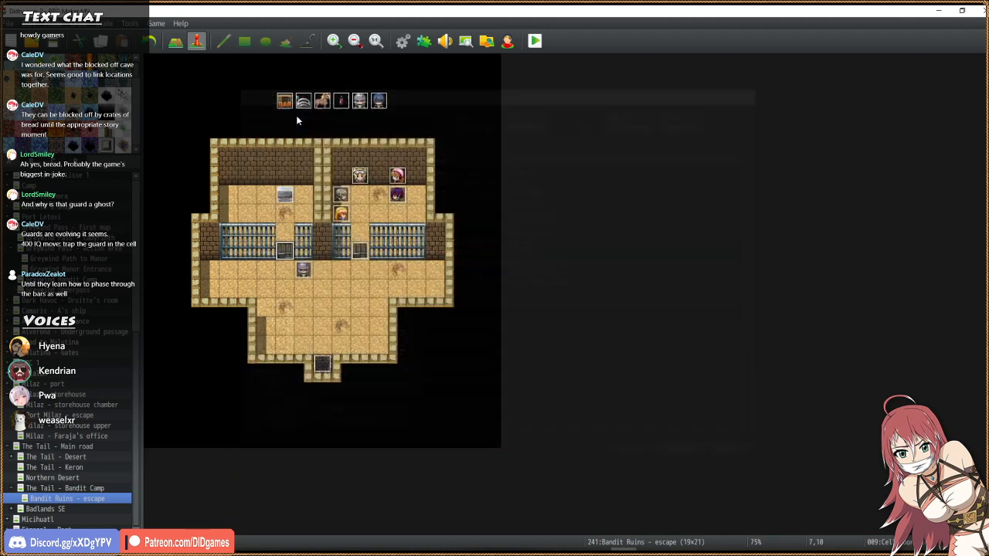
# On page 2 of the Movement event at 9,2, assign the door-closing movement route to the Cell Door escape event.
pyautogui.doubleClick(304, 106)
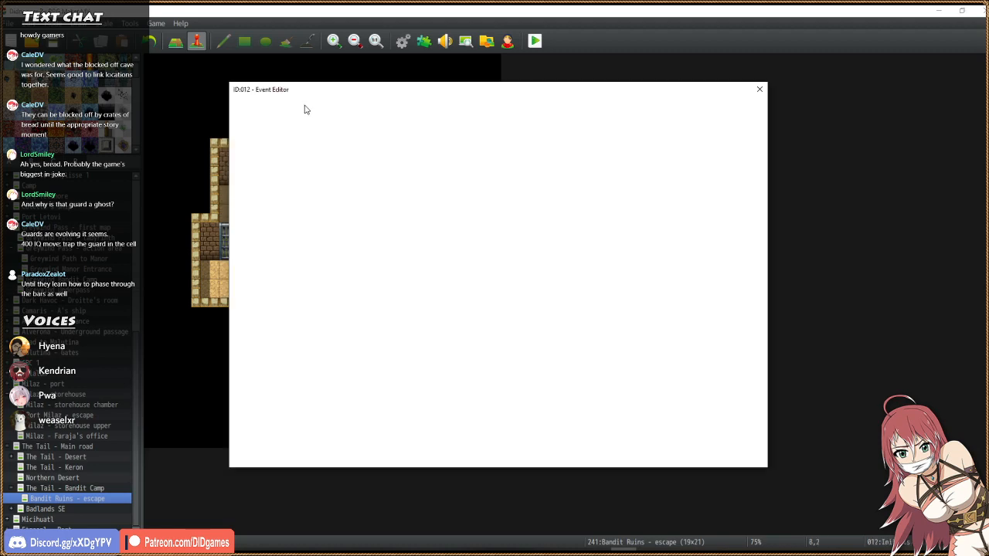
pyautogui.press('Escape')
pyautogui.doubleClick(321, 104)
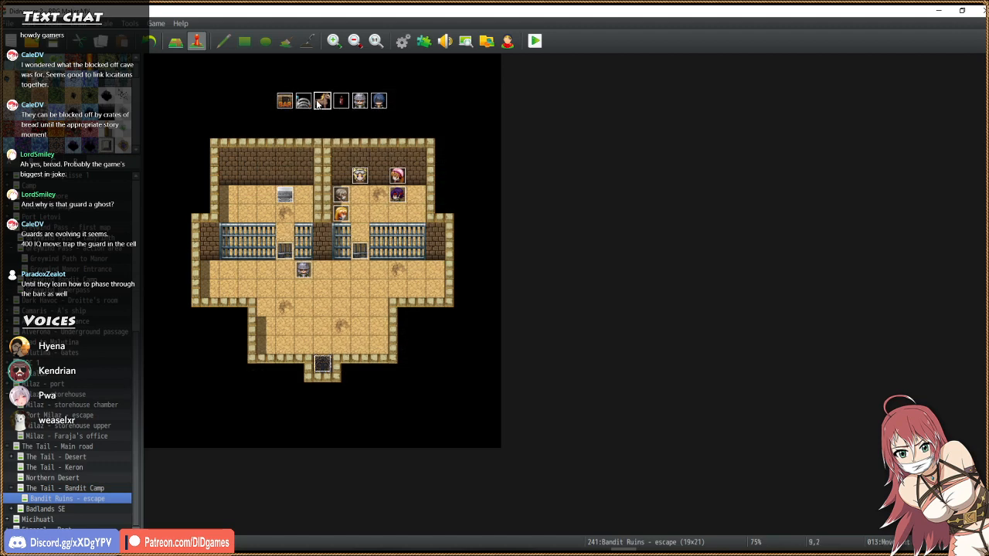
pyautogui.click(280, 138)
pyautogui.click(264, 138)
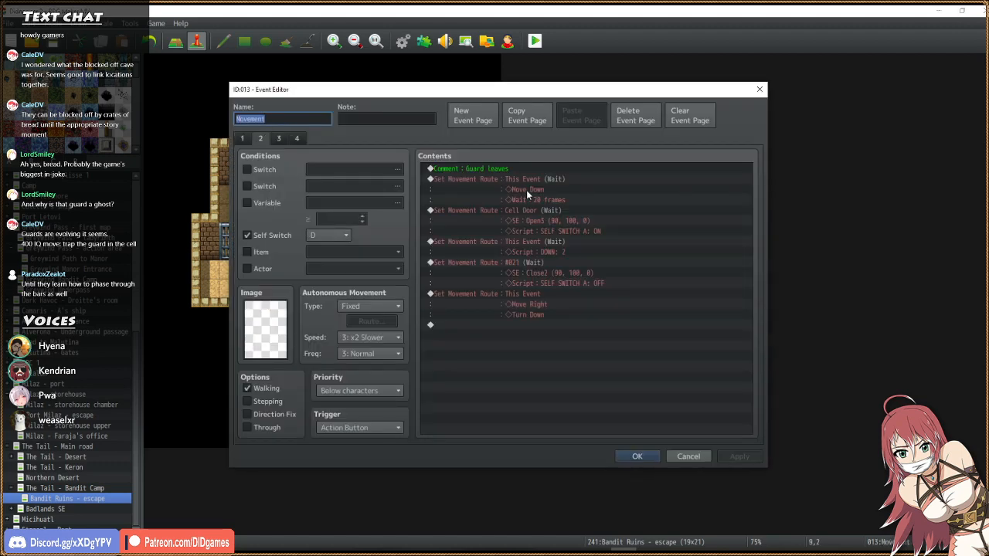
pyautogui.doubleClick(548, 257)
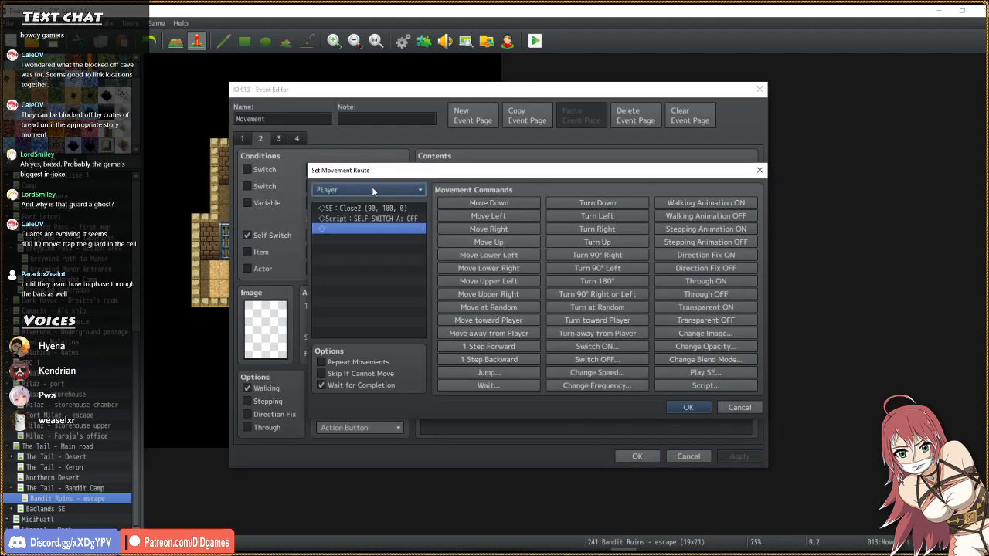
pyautogui.click(372, 188)
pyautogui.click(377, 323)
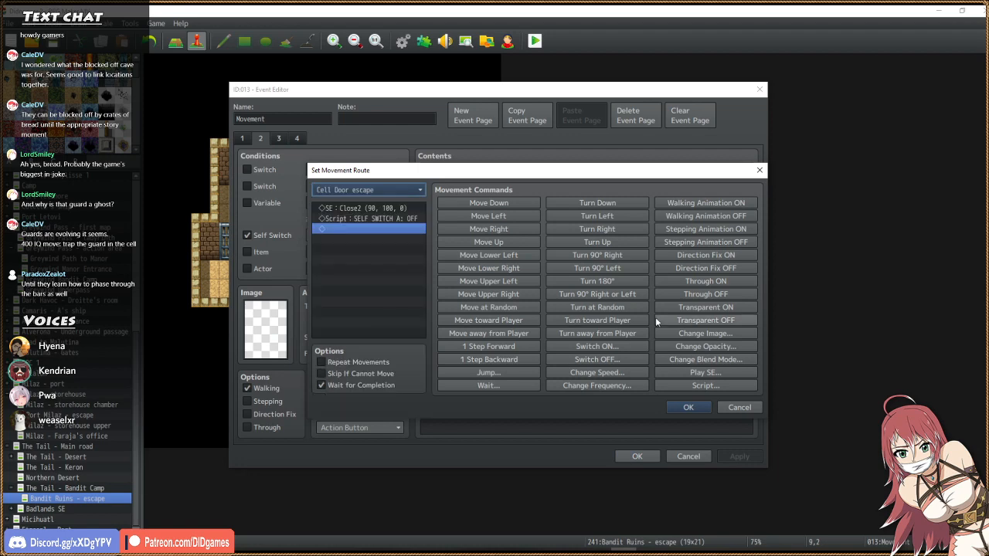
pyautogui.click(688, 407)
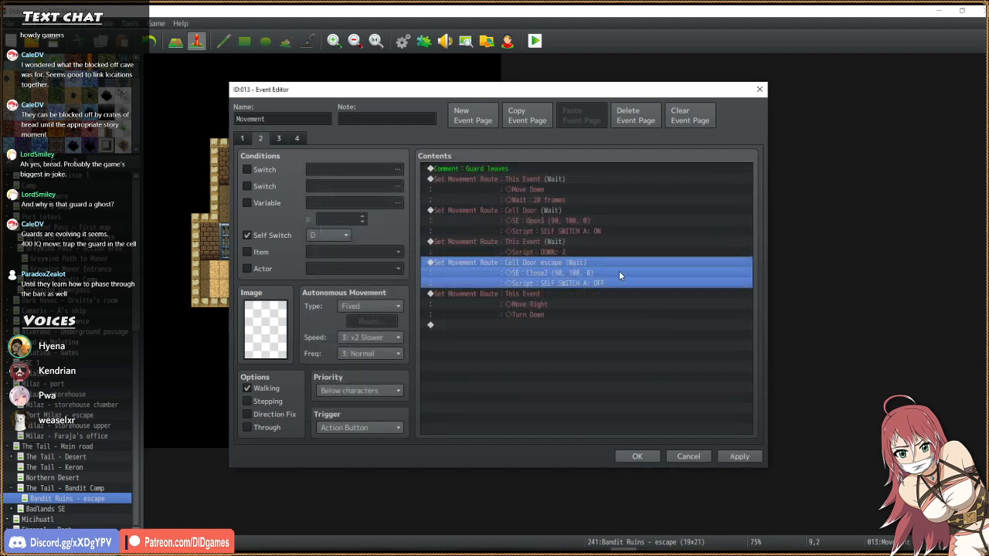
# Retarget the door-opening movement route on page 2 of the Movement event to Cell Door escape.
pyautogui.doubleClick(593, 211)
pyautogui.click(388, 187)
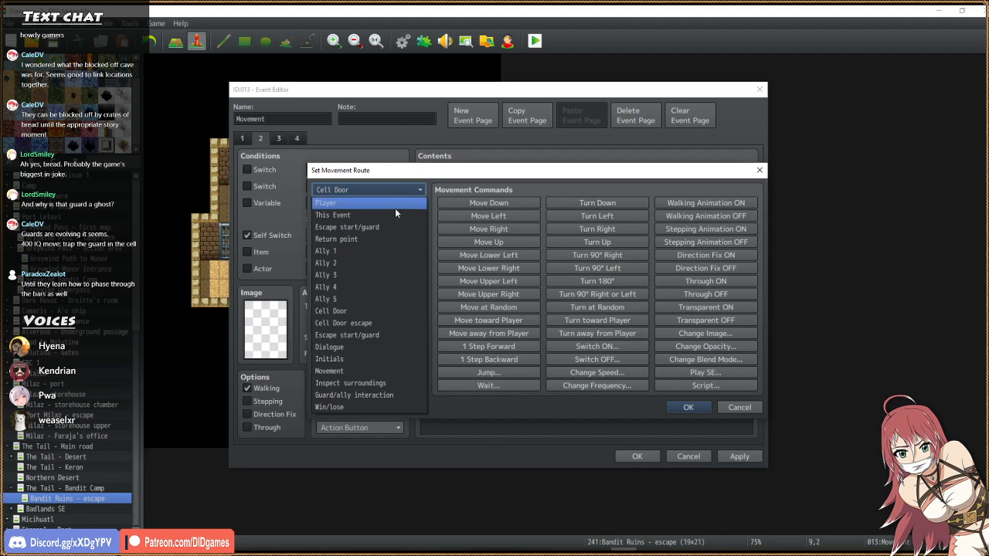
pyautogui.click(343, 323)
pyautogui.click(689, 407)
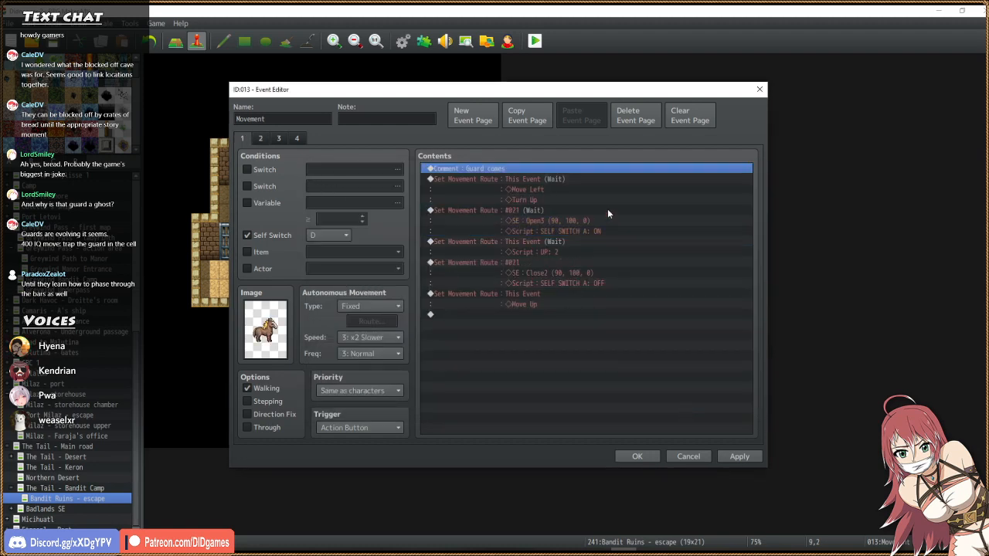
# On page 1 of the Movement event, assign the door-opening and door-closing routes to Cell Door escape and accept the event changes.
pyautogui.doubleClick(607, 208)
pyautogui.click(363, 189)
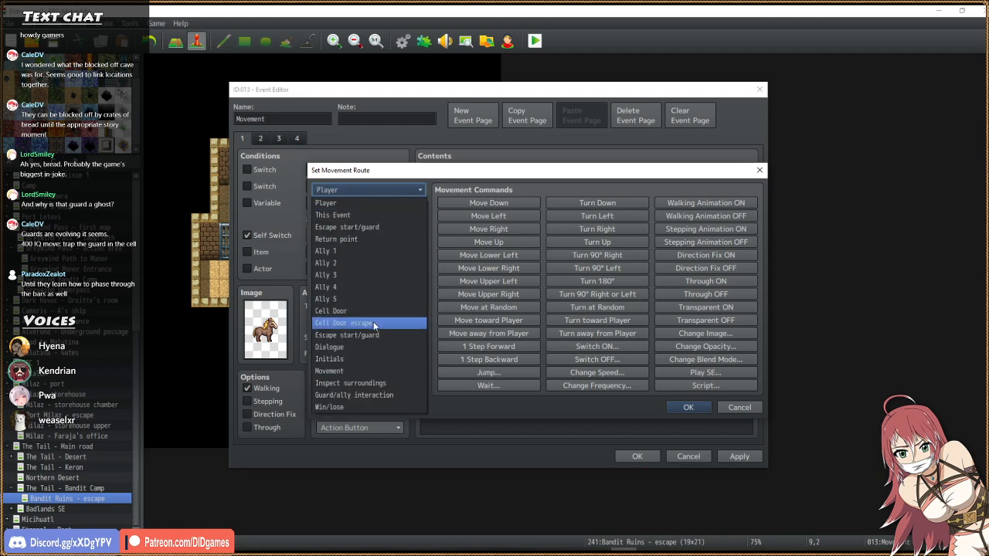
pyautogui.click(374, 321)
pyautogui.click(688, 407)
pyautogui.doubleClick(570, 260)
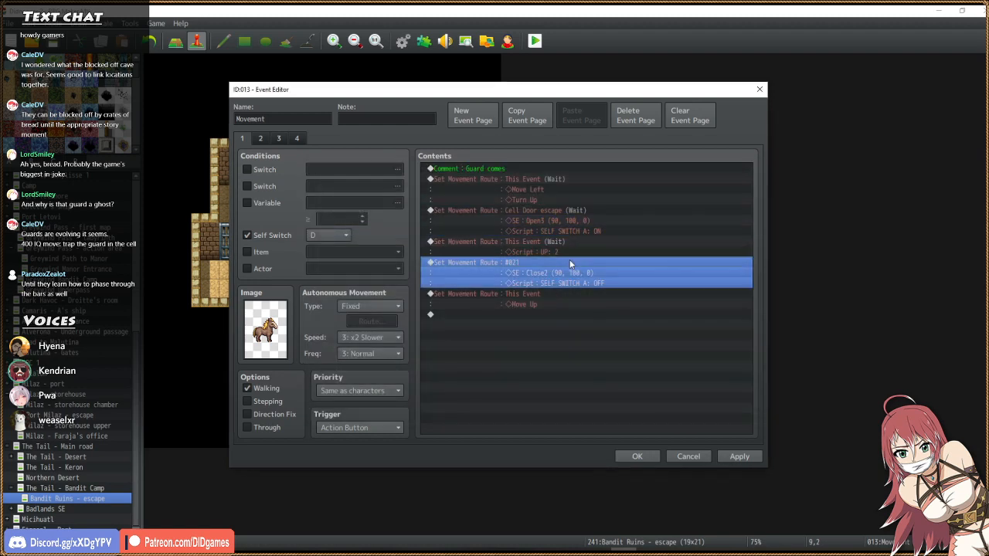
pyautogui.click(348, 188)
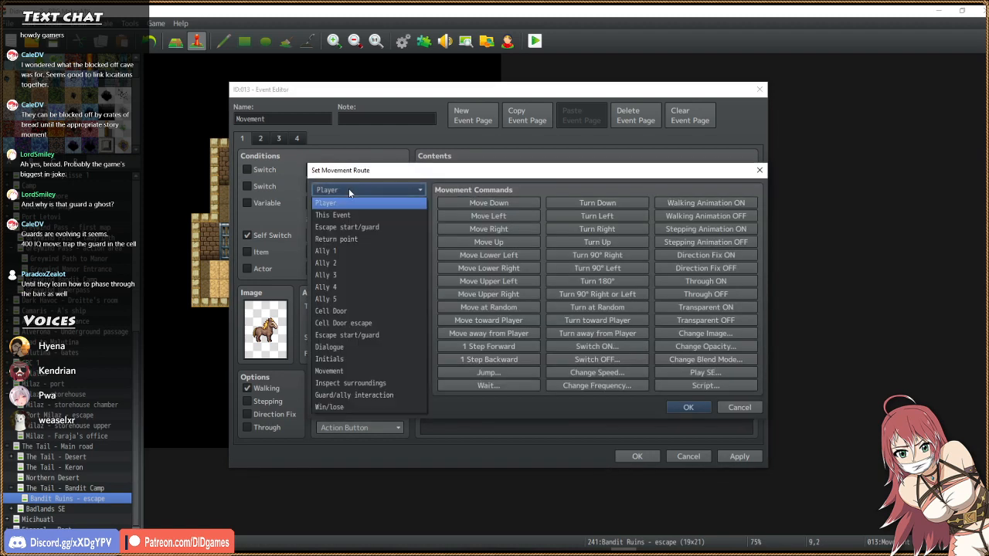
pyautogui.click(353, 323)
pyautogui.click(688, 407)
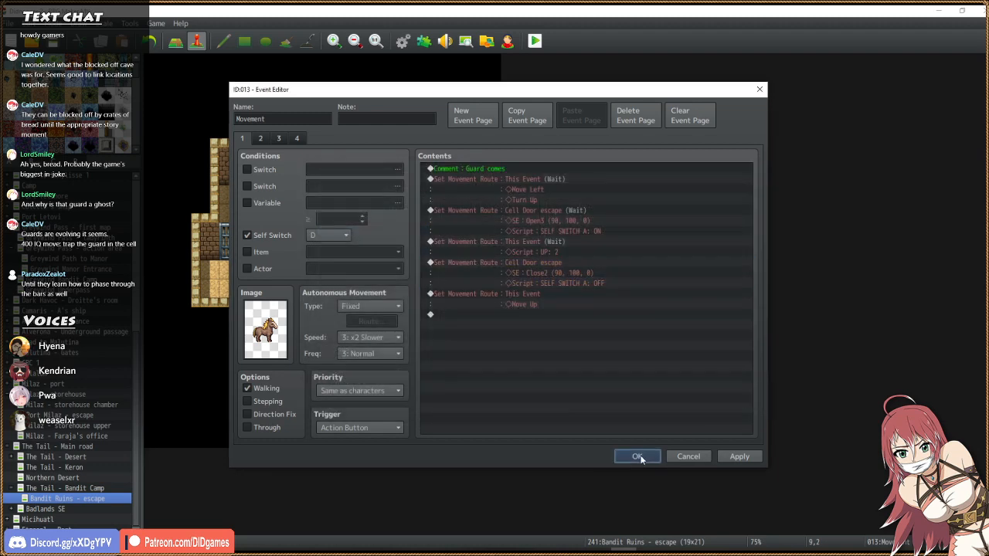
pyautogui.click(637, 456)
# Launch a playtest, saving the project changes, and close the new game window at its title screen.
pyautogui.click(535, 41)
pyautogui.press('Return')
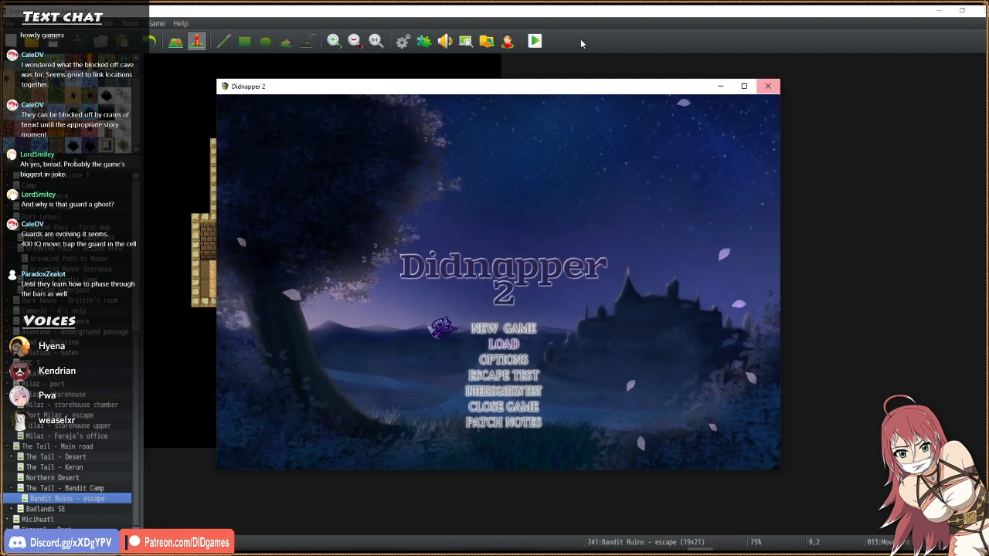
pyautogui.click(767, 85)
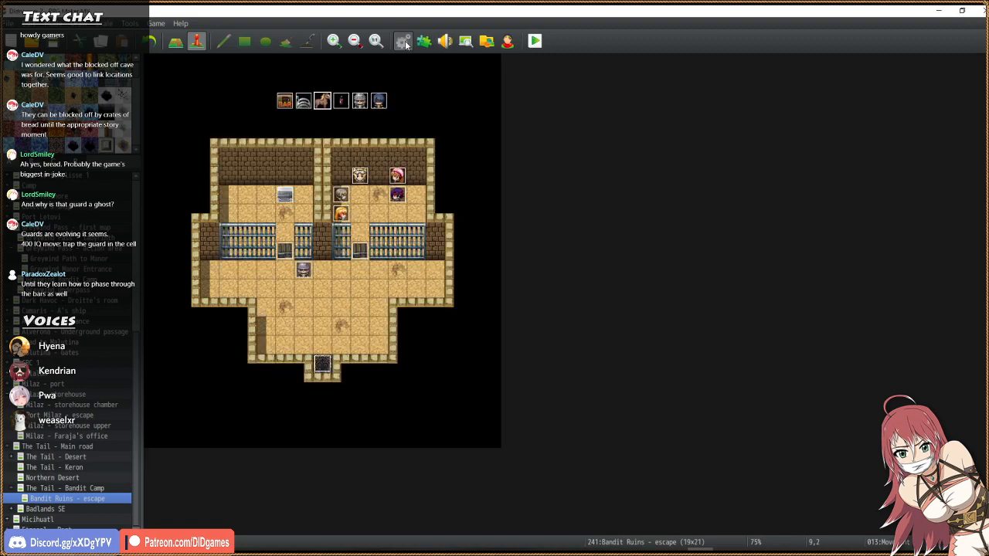
# Check the commands on page 4 of the Escape start/guard event at 8,11.
pyautogui.click(406, 42)
pyautogui.press('Escape')
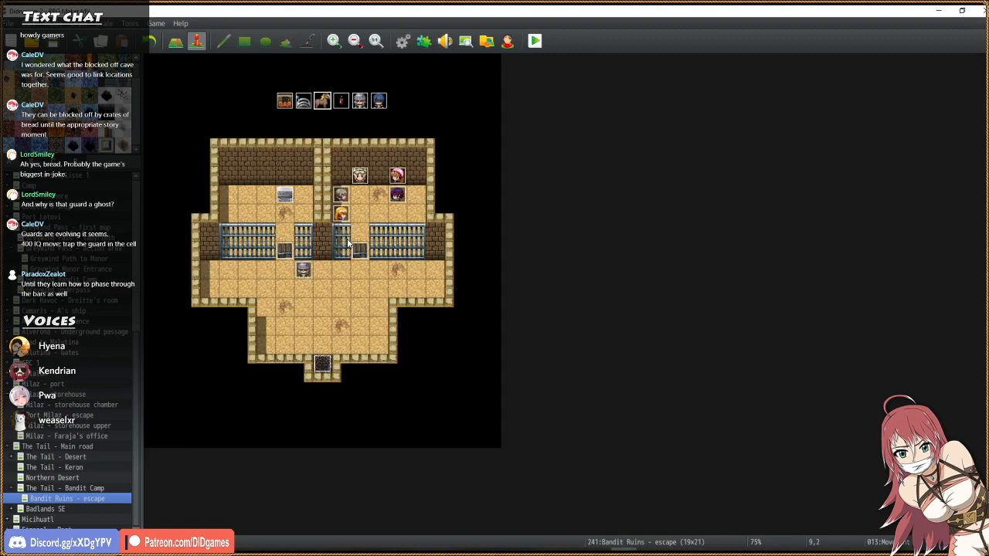
pyautogui.doubleClick(304, 270)
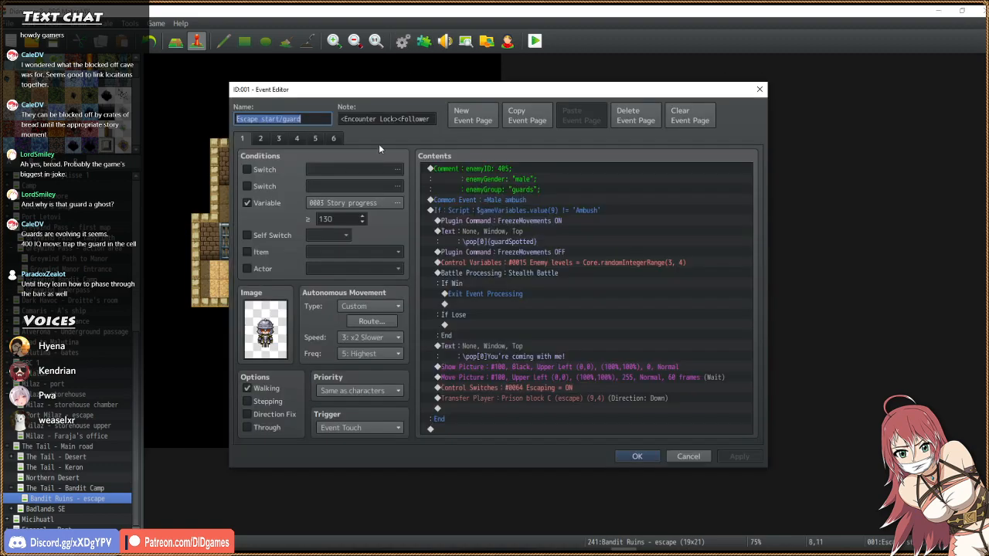
pyautogui.click(283, 141)
pyautogui.click(305, 143)
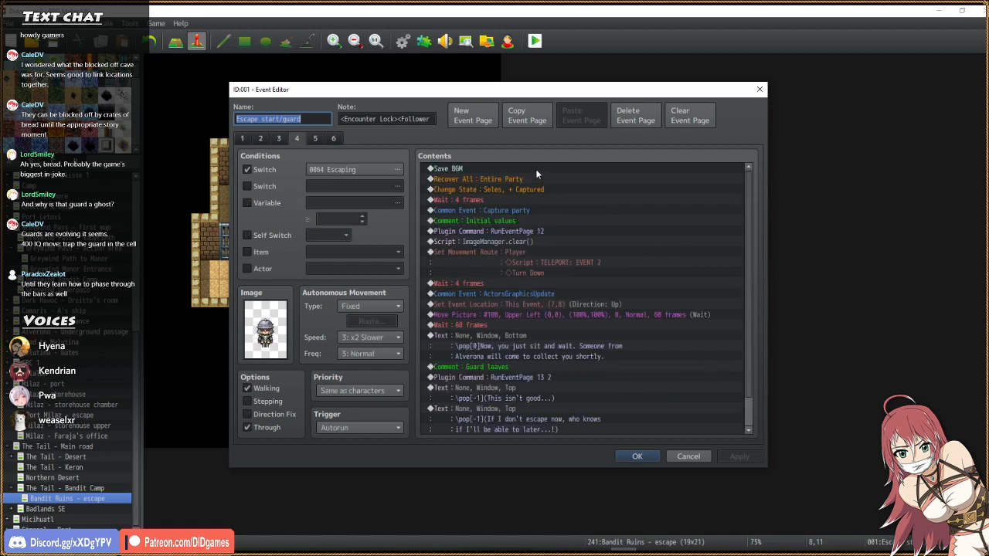
pyautogui.press('Escape')
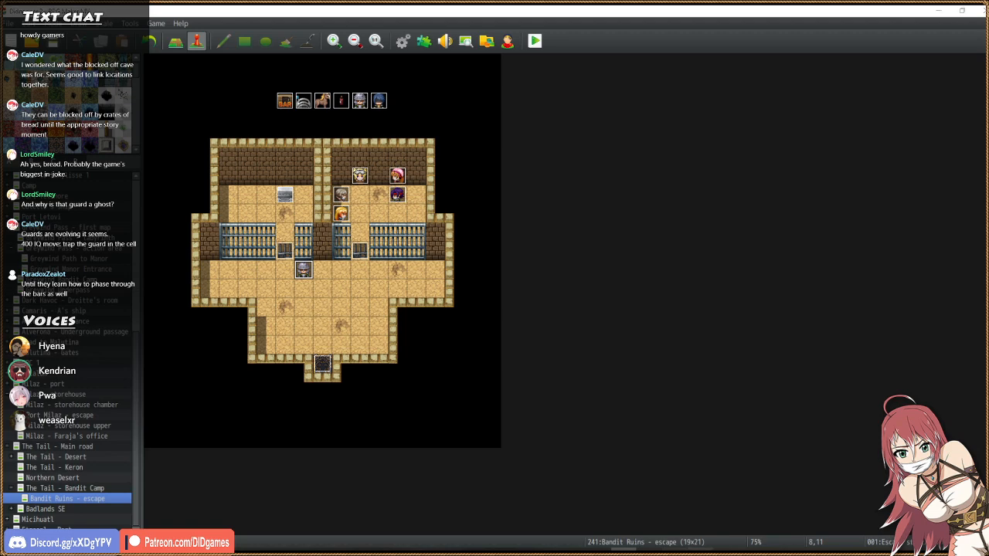
# Switch to the running Didnapper 2 game, enter the bandit battle and lose it with Just Lose.
pyautogui.click(700, 552)
pyautogui.click(516, 331)
pyautogui.click(516, 331)
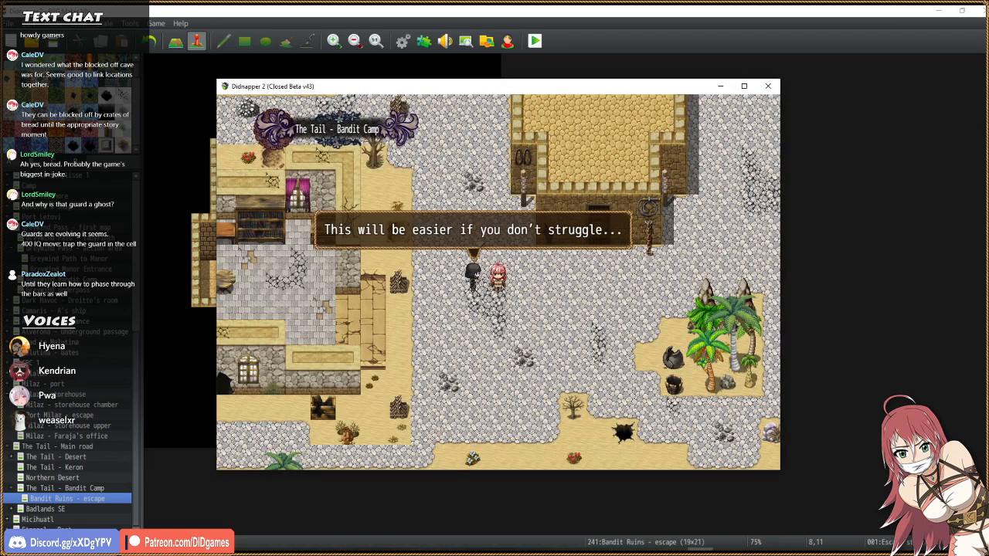
pyautogui.click(518, 298)
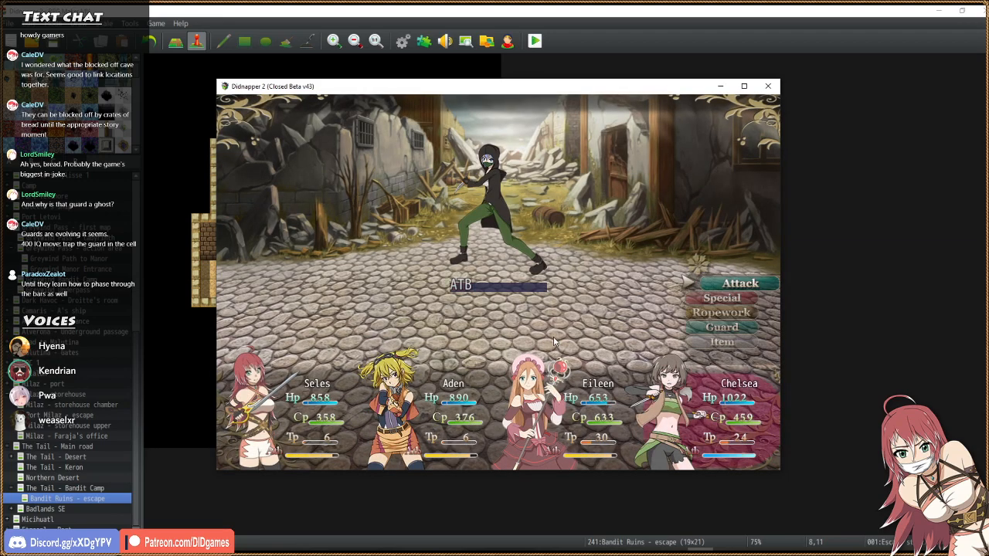
pyautogui.click(721, 298)
pyautogui.click(286, 415)
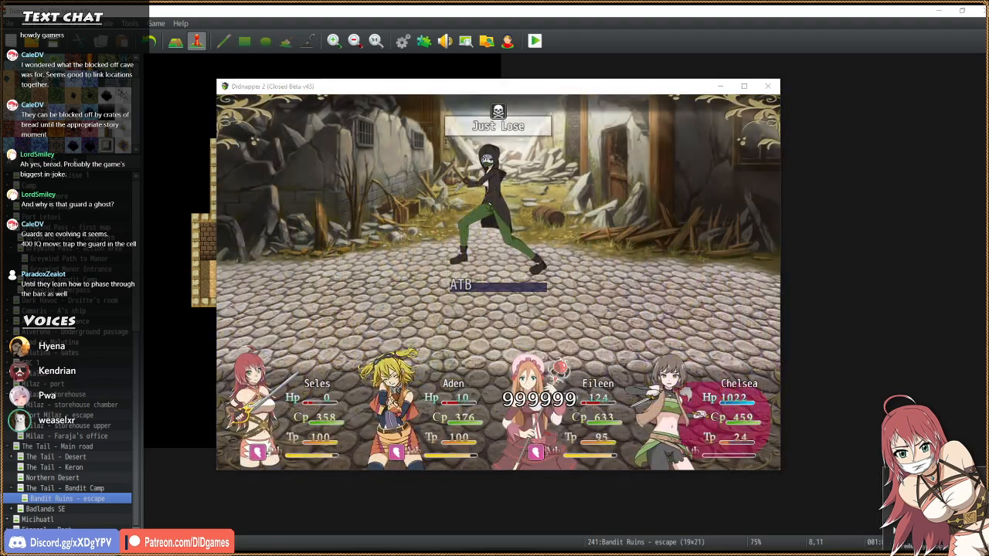
# Adjust the game's nwjs volume in the Windows volume mixer and return to the game window.
pyautogui.click(814, 444)
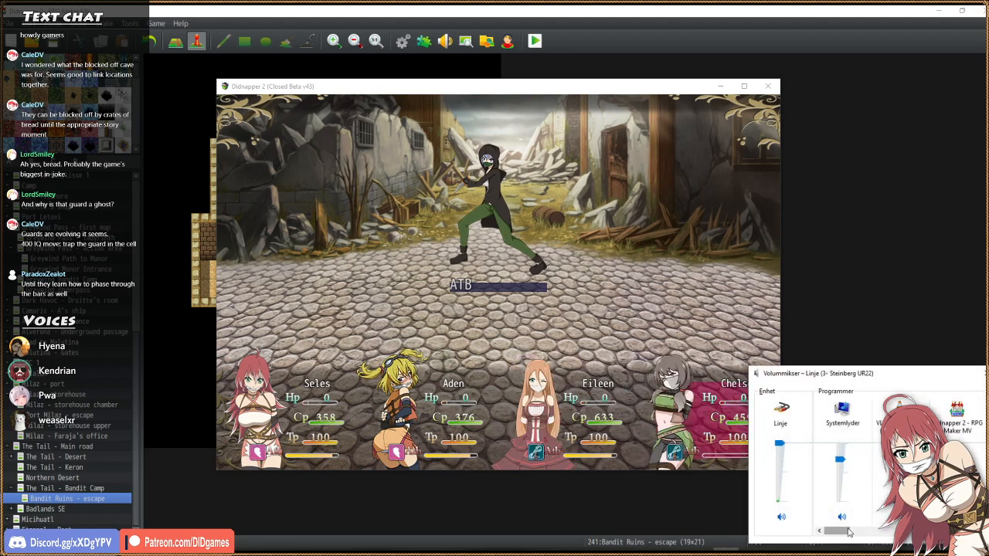
pyautogui.moveTo(841, 532); pyautogui.dragTo(916, 531)
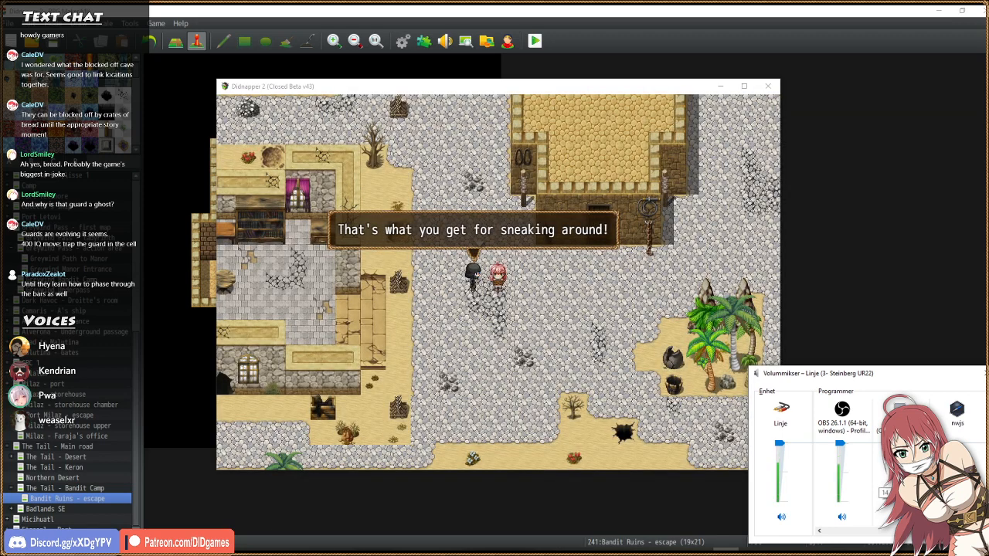
pyautogui.click(582, 92)
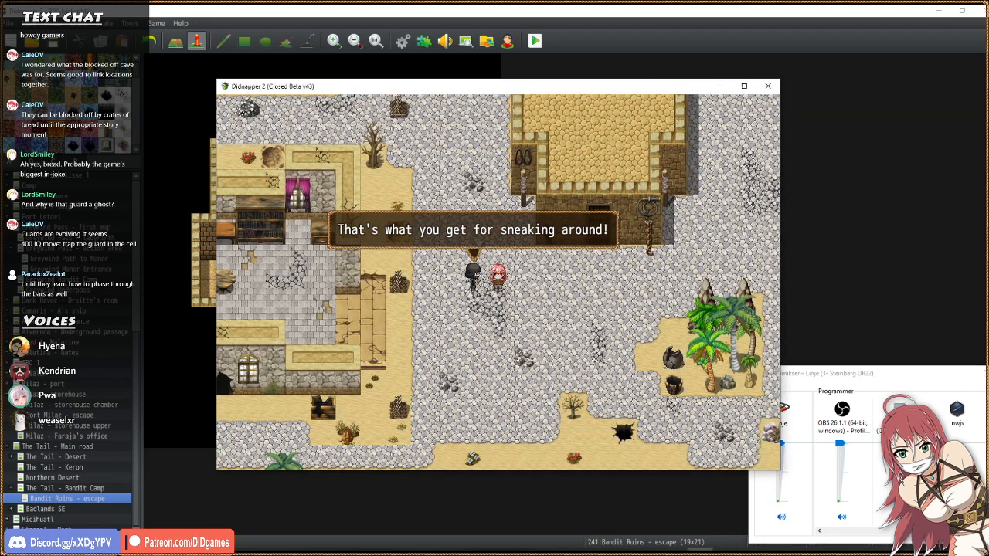
# Continue the capture dialogue into The Tail - Bandit Cells and check how the guard leaves through the cell door.
pyautogui.click(505, 292)
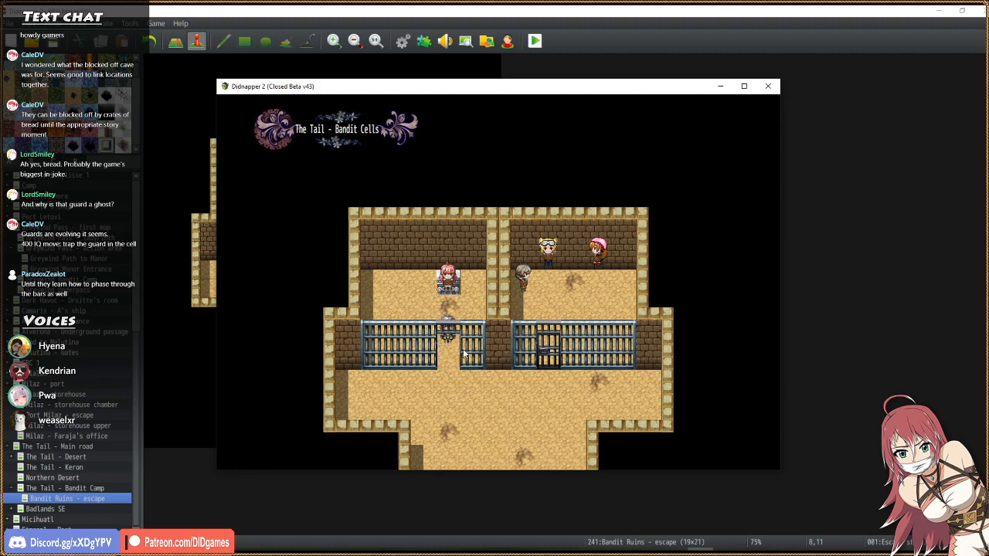
pyautogui.click(491, 376)
pyautogui.click(490, 376)
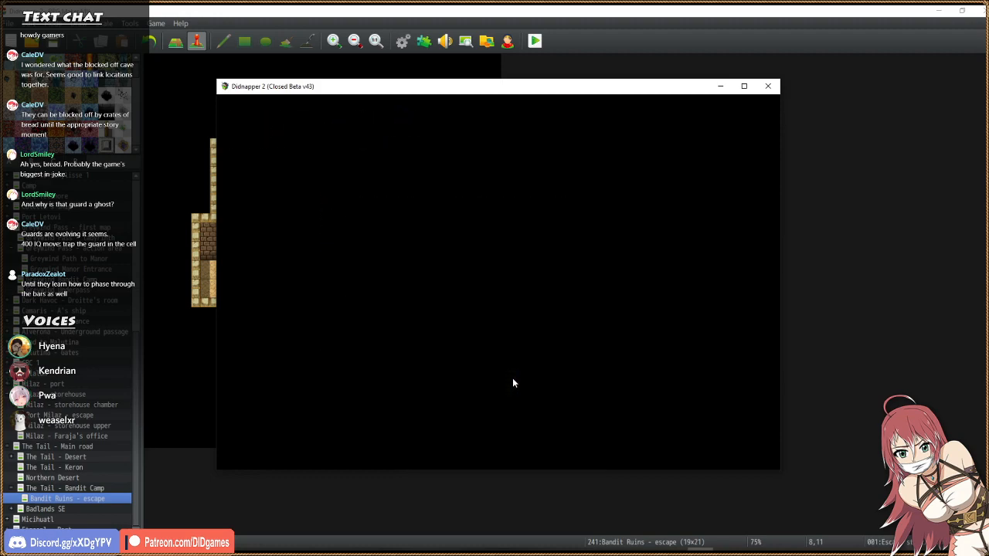
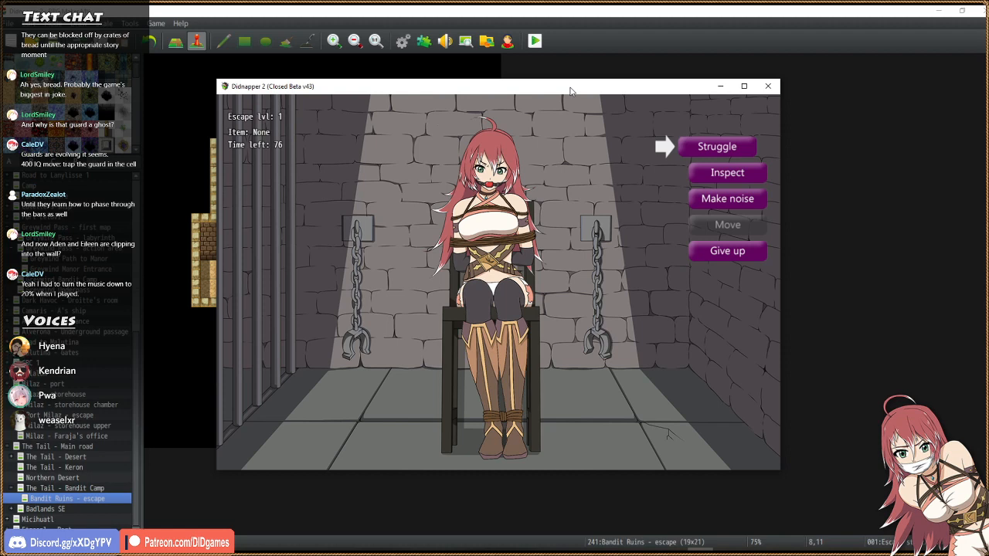
# Skip the escape sequence by entering WIN as the cheat, and continue the dialogue after getting free.
pyautogui.write('x')
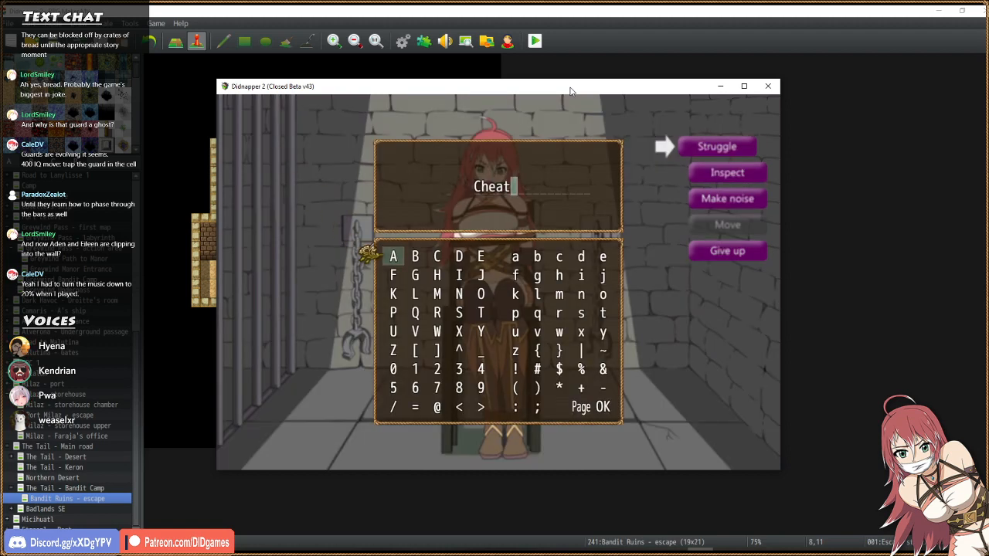
pyautogui.write('x')
pyautogui.press('BackSpace')
pyautogui.press('BackSpace')
pyautogui.press('BackSpace')
pyautogui.press('BackSpace')
pyautogui.press('BackSpace')
pyautogui.press('BackSpace')
pyautogui.write('WIN')
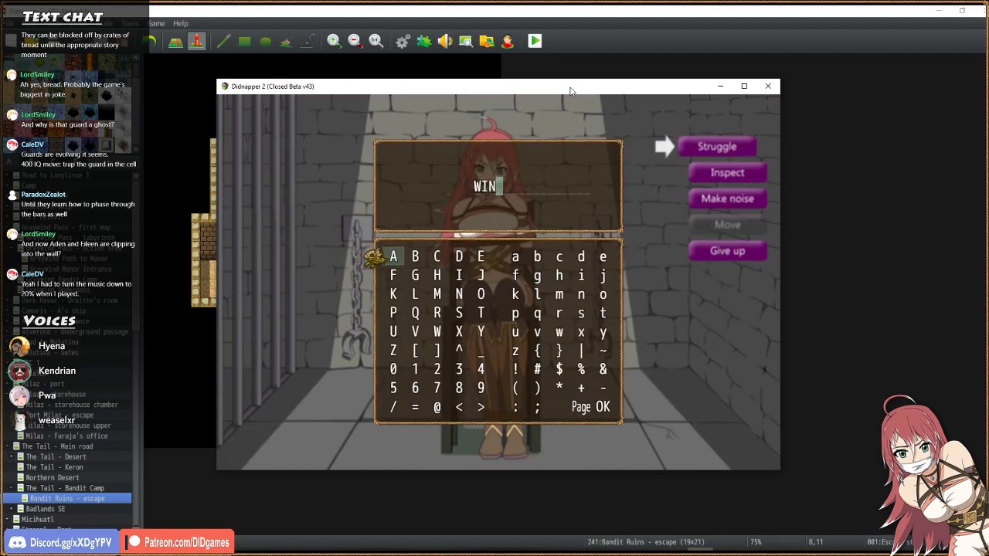
pyautogui.press('Return')
pyautogui.press('Return')
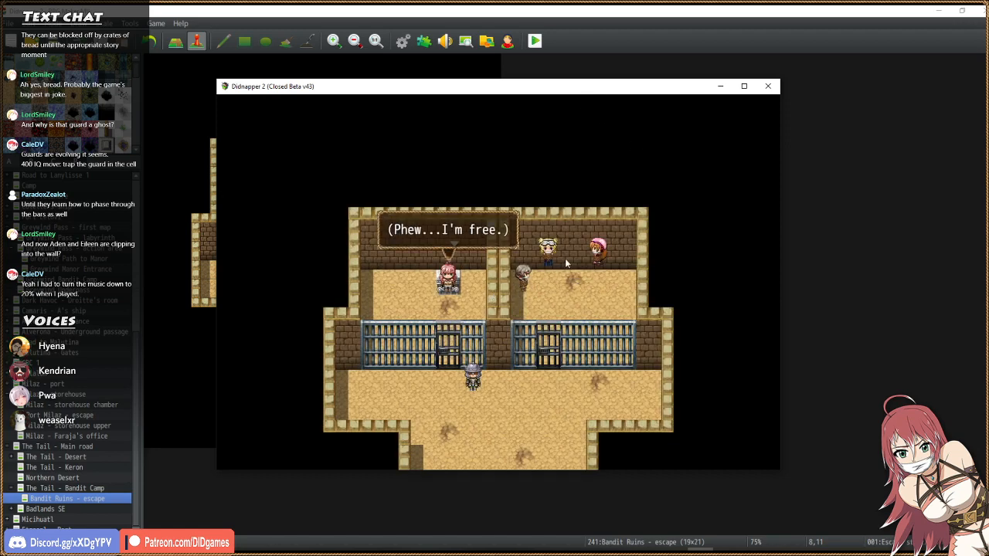
pyautogui.press('Return')
# Back in RPG Maker MV, move the ally events at 11,6 and 13,6 down off the right cell's back wall, the second to 14,8.
pyautogui.click(530, 8)
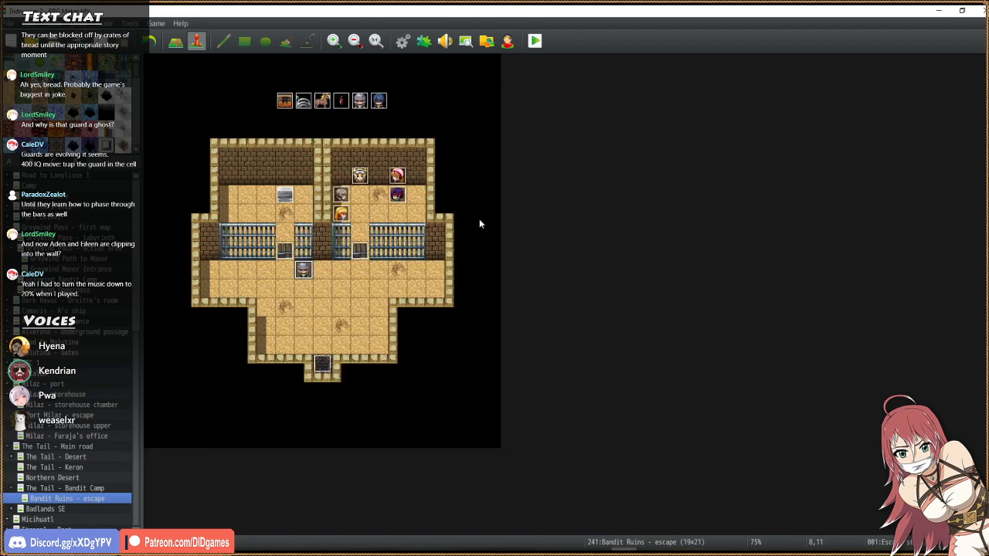
pyautogui.moveTo(359, 176); pyautogui.dragTo(419, 235)
pyautogui.moveTo(397, 175); pyautogui.dragTo(416, 214)
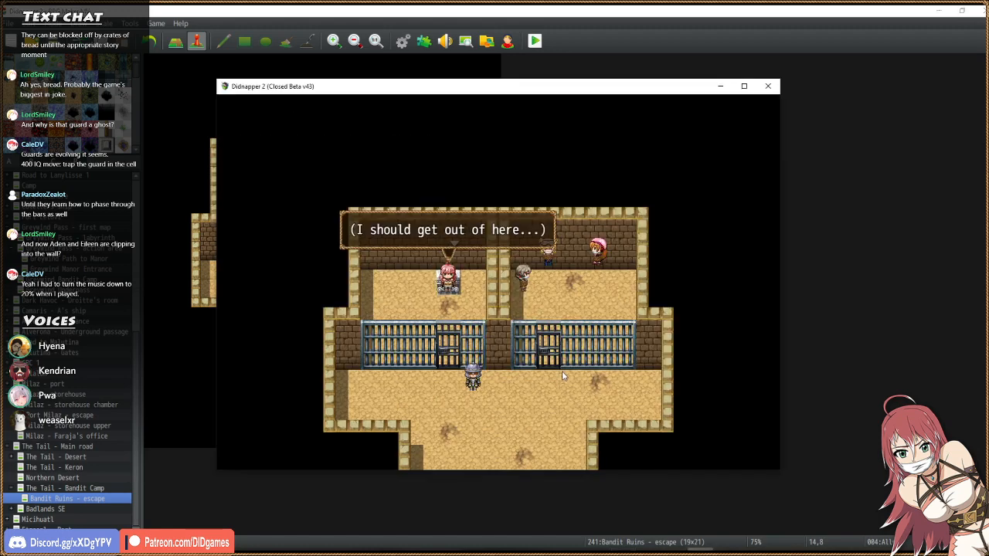
# Continue the escape dialogue and walk the freed heroine through the left cell's door, past the guard, to the exit.
pyautogui.press('Return')
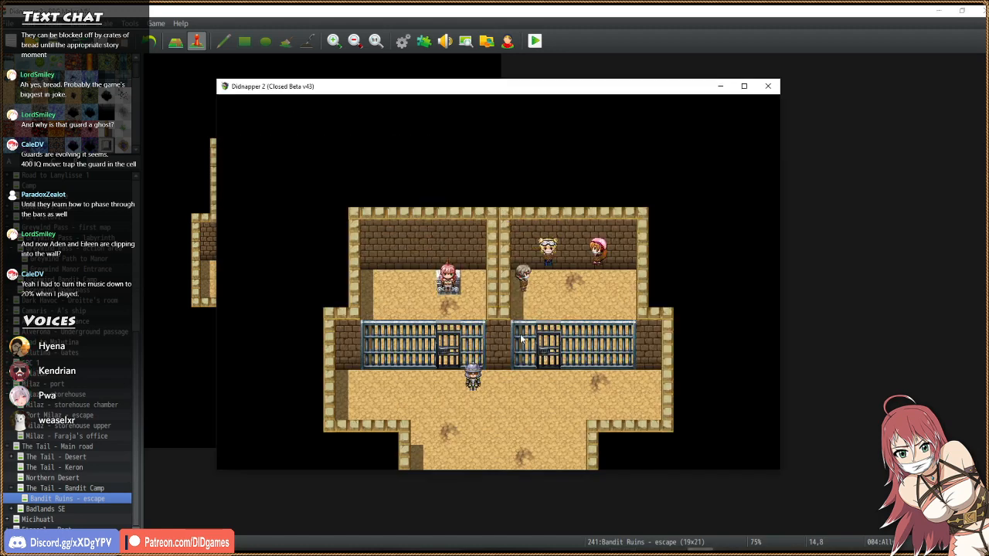
pyautogui.press('Down')
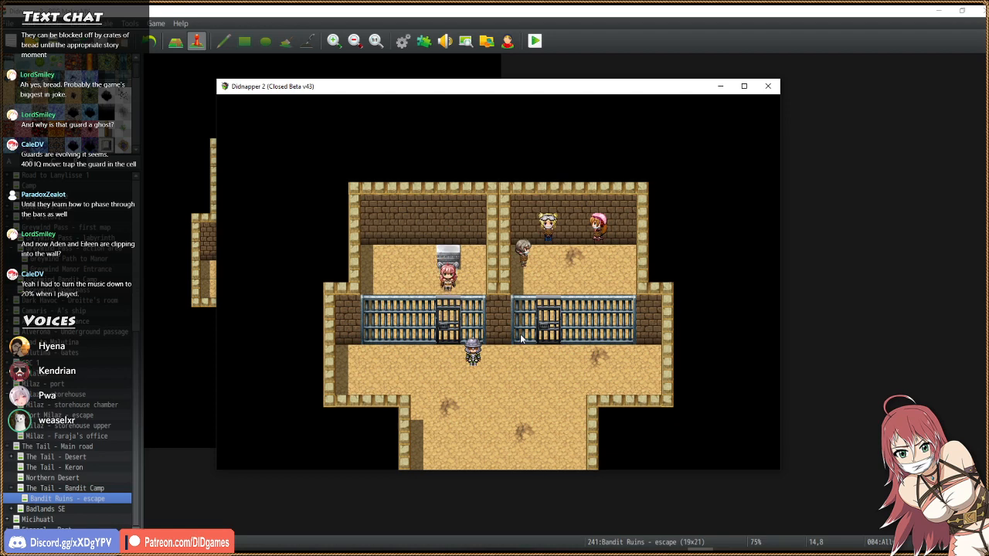
pyautogui.press('Down')
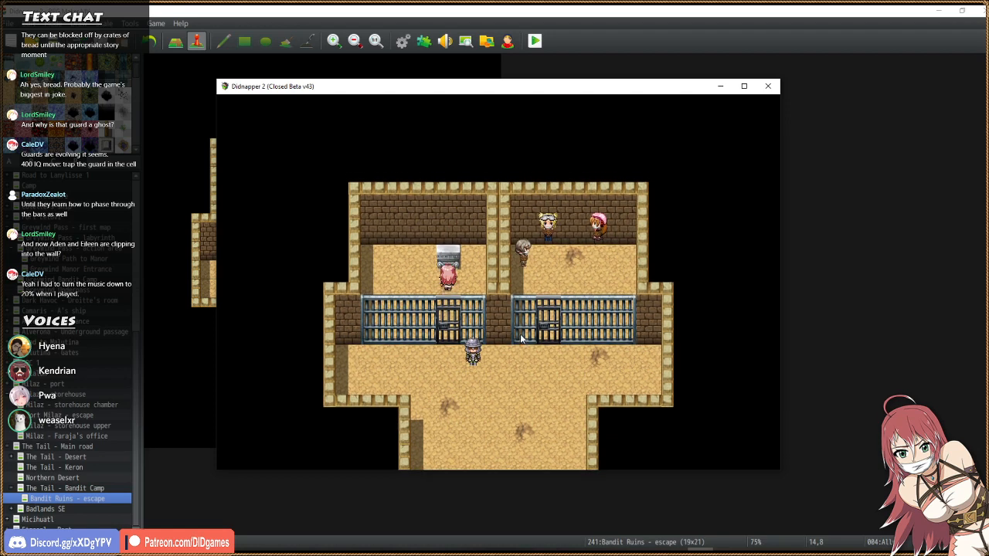
pyautogui.press('Up')
pyautogui.press('Down')
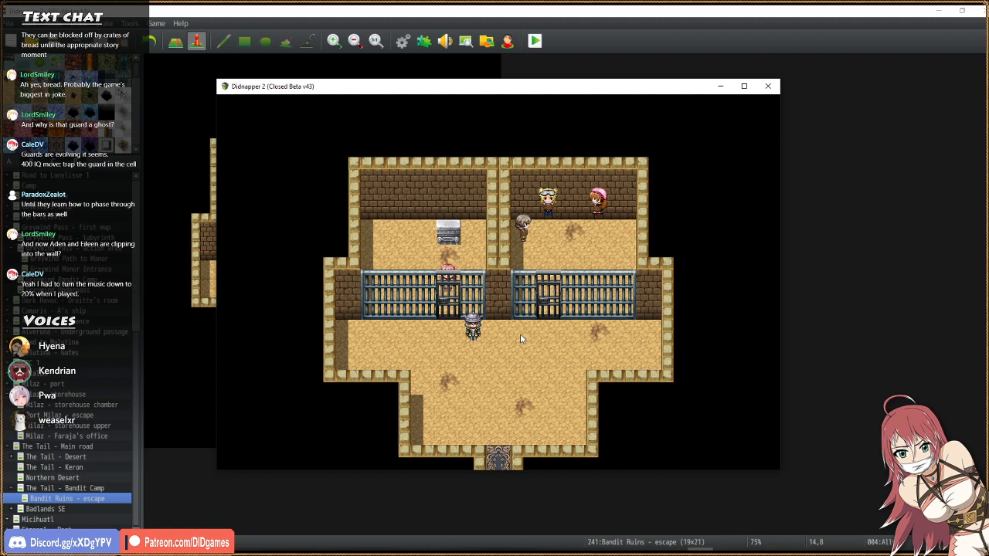
pyautogui.press('Down')
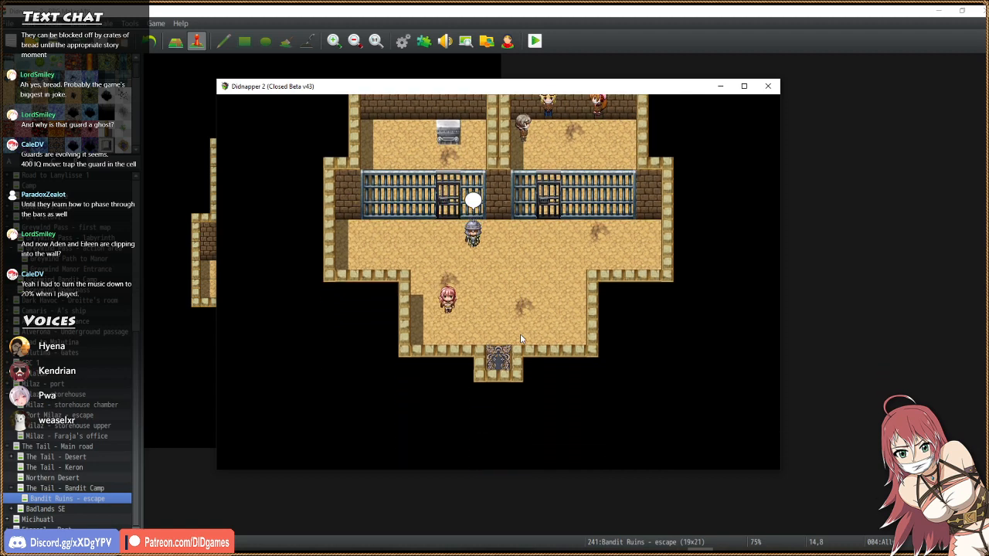
pyautogui.press('Right')
pyautogui.press('Left')
pyautogui.press('Down')
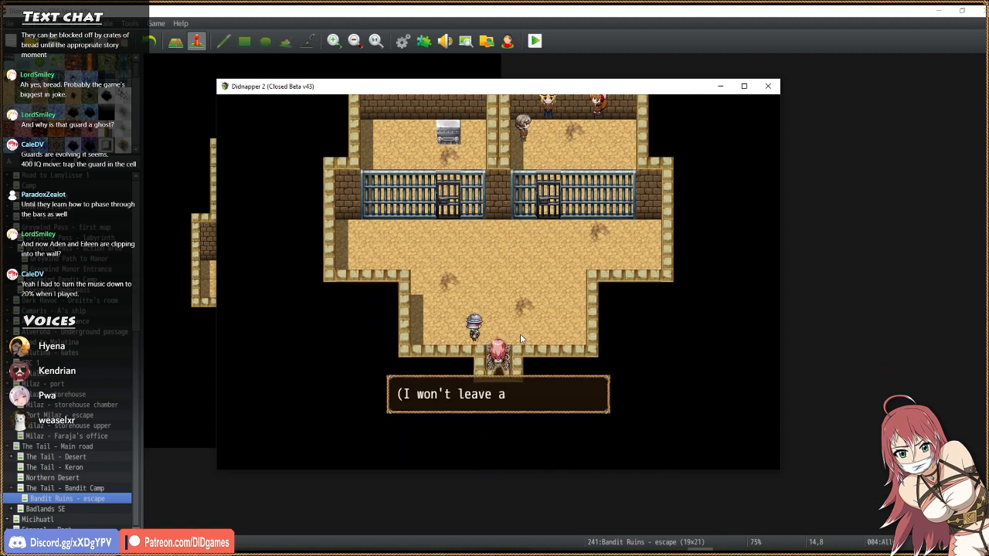
# Dismiss the exit message, choose Attack in the battle with the pursuing guard, and close the test game.
pyautogui.press('Return')
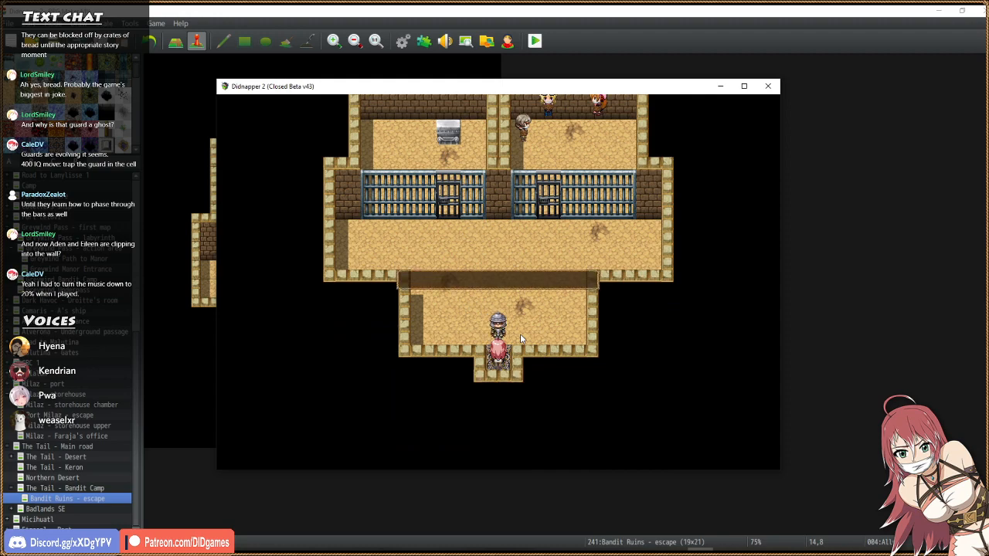
pyautogui.press('Return')
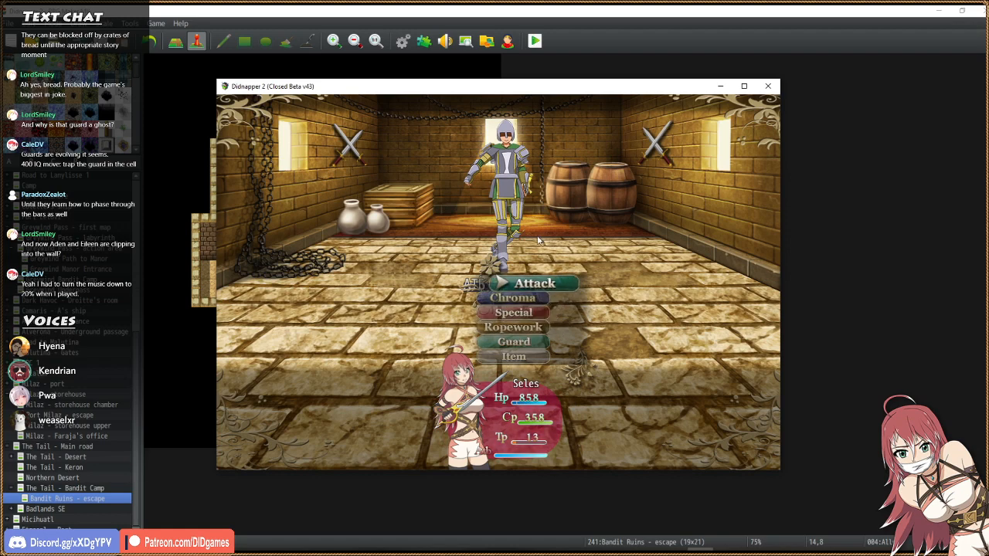
pyautogui.click(509, 284)
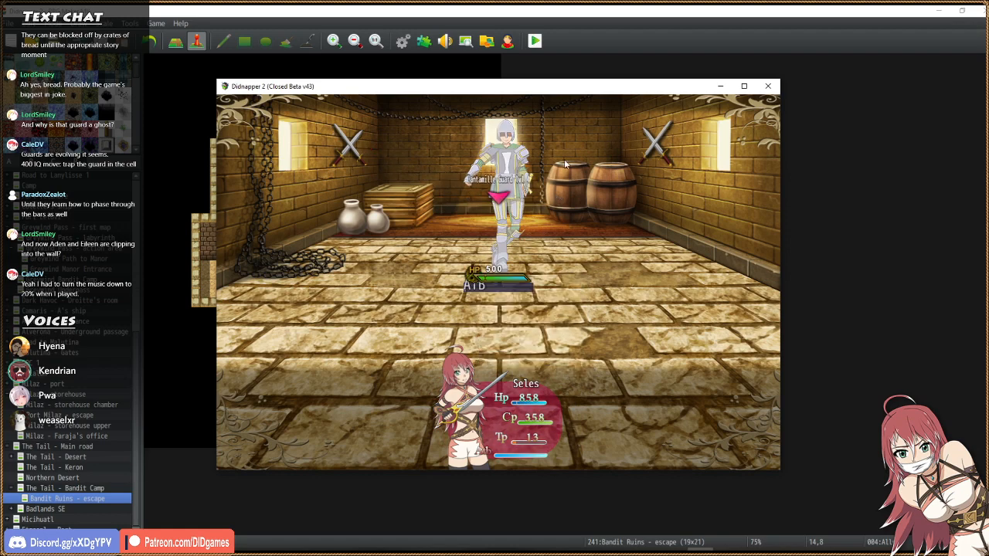
pyautogui.click(769, 86)
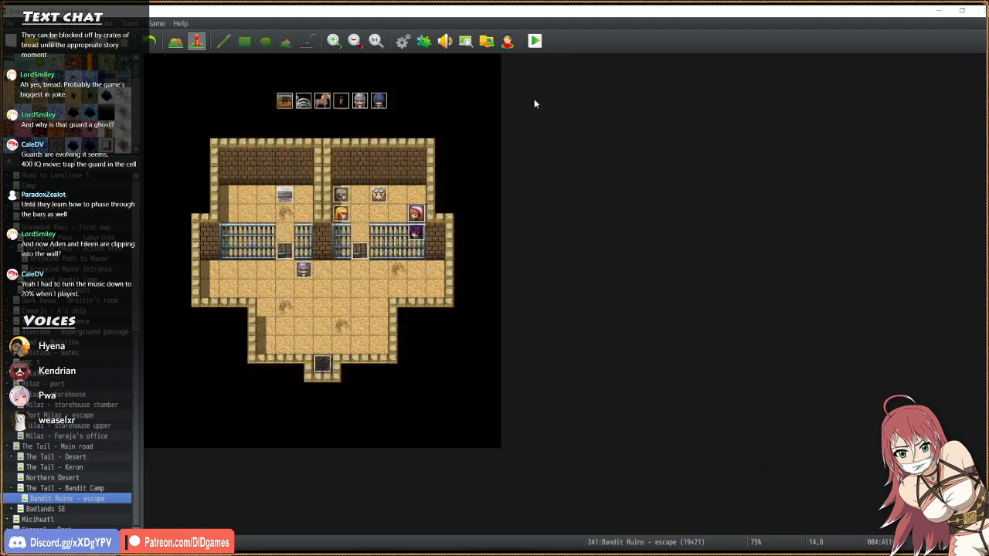
# Try a black-hooded figure from the Bandits sheet as the first-page image of the Escape start/guard event.
pyautogui.doubleClick(303, 269)
pyautogui.doubleClick(265, 329)
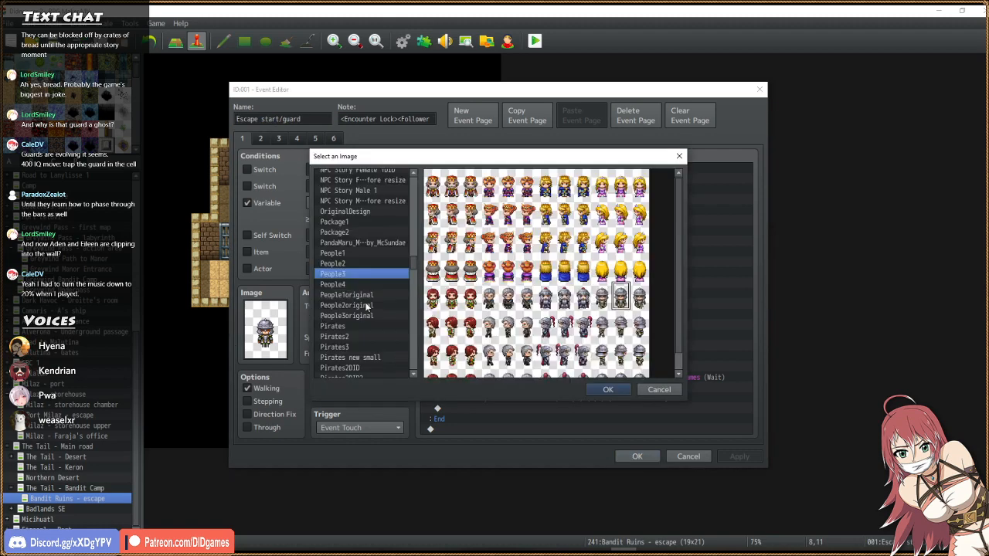
pyautogui.press('b')
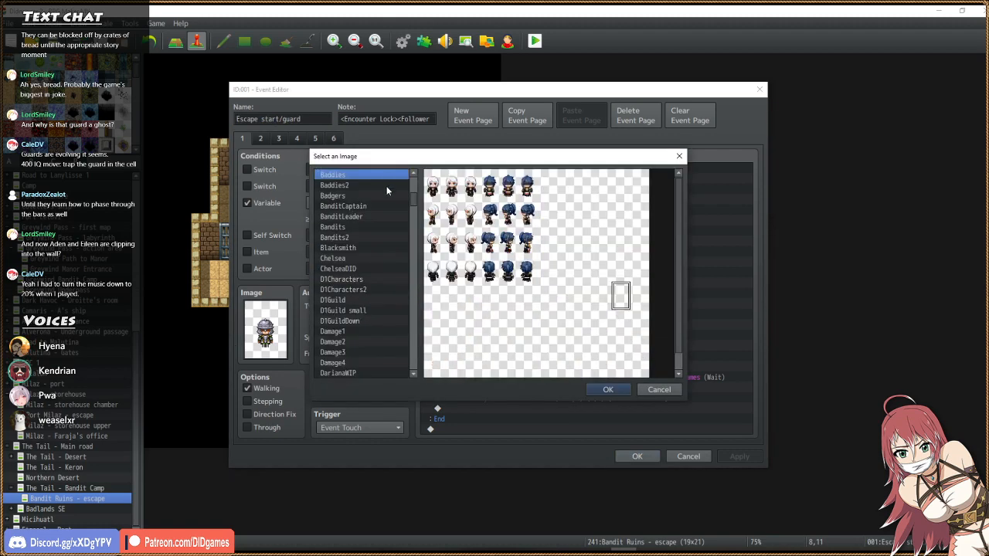
pyautogui.click(359, 225)
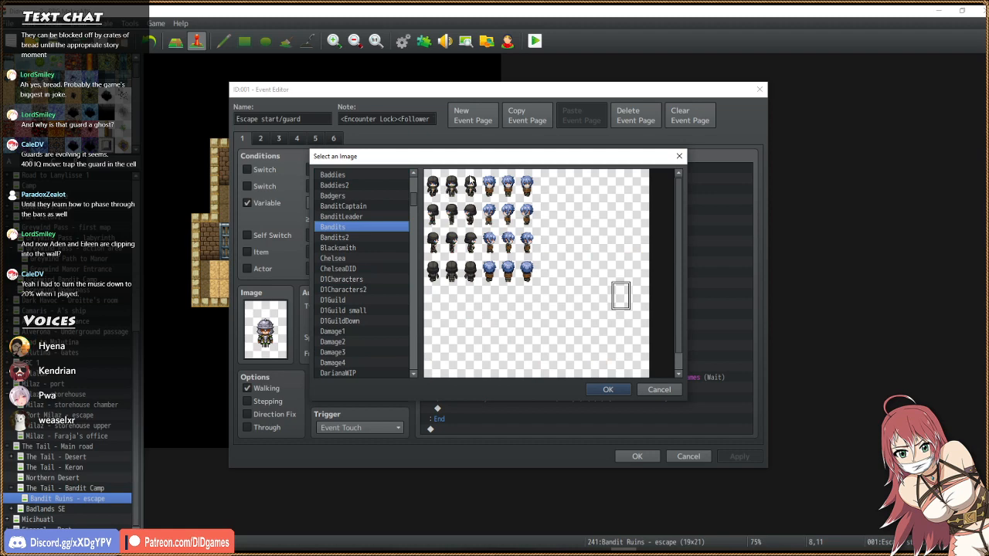
pyautogui.doubleClick(452, 189)
# Check the guard image on the second and third pages of the Escape start/guard event.
pyautogui.click(263, 138)
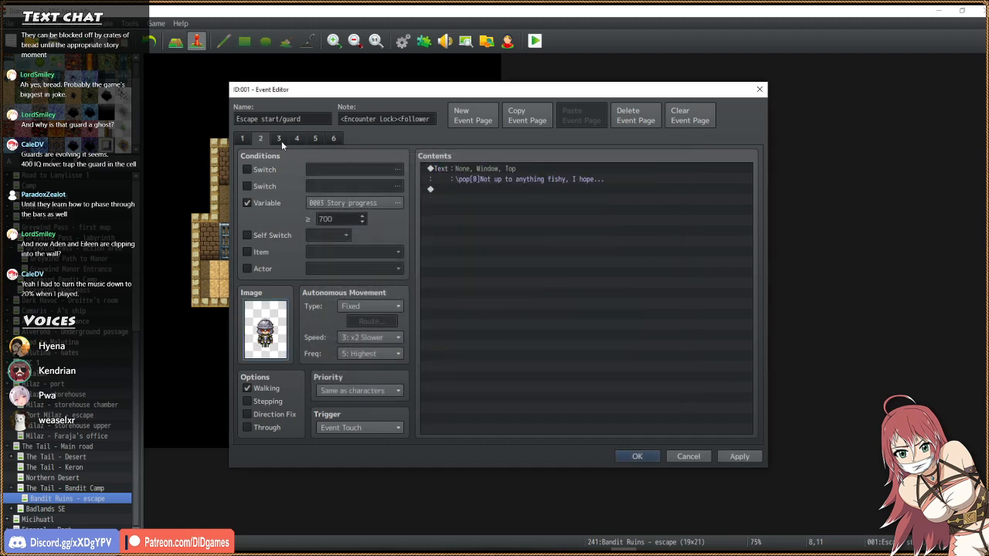
pyautogui.click(280, 139)
pyautogui.click(264, 136)
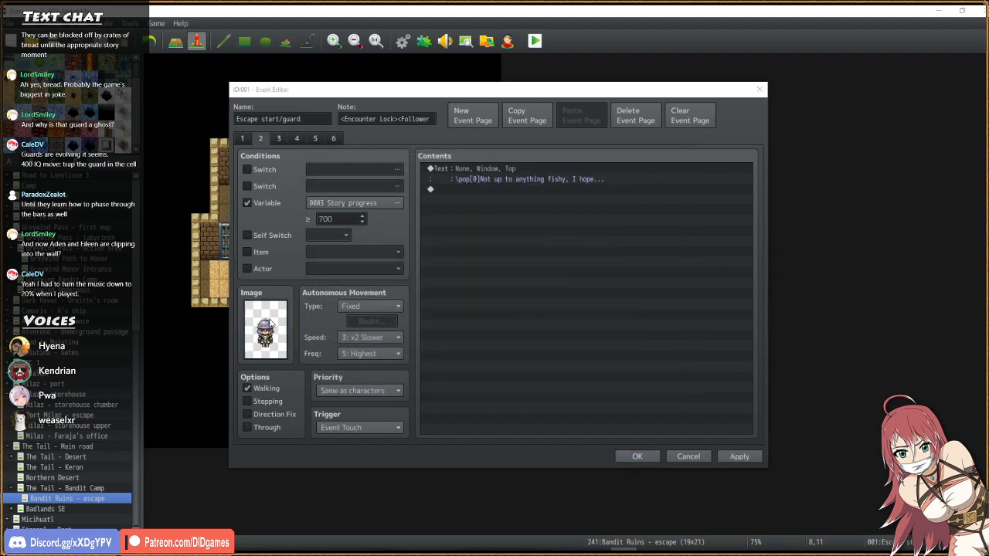
pyautogui.doubleClick(270, 324)
pyautogui.press('Escape')
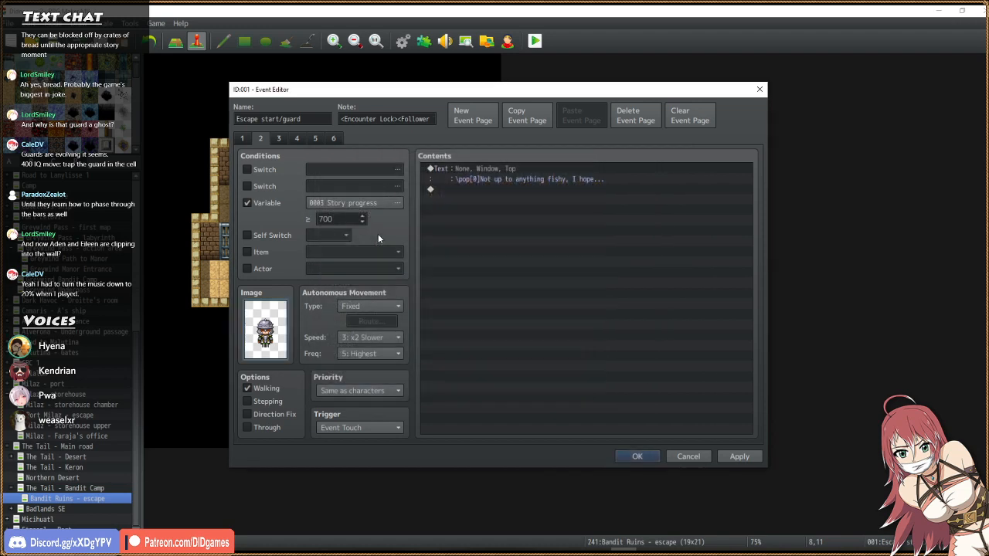
# Look for another first-page guard image, discard the changes to the event, and cancel starting a playtest.
pyautogui.click(241, 139)
pyautogui.doubleClick(278, 330)
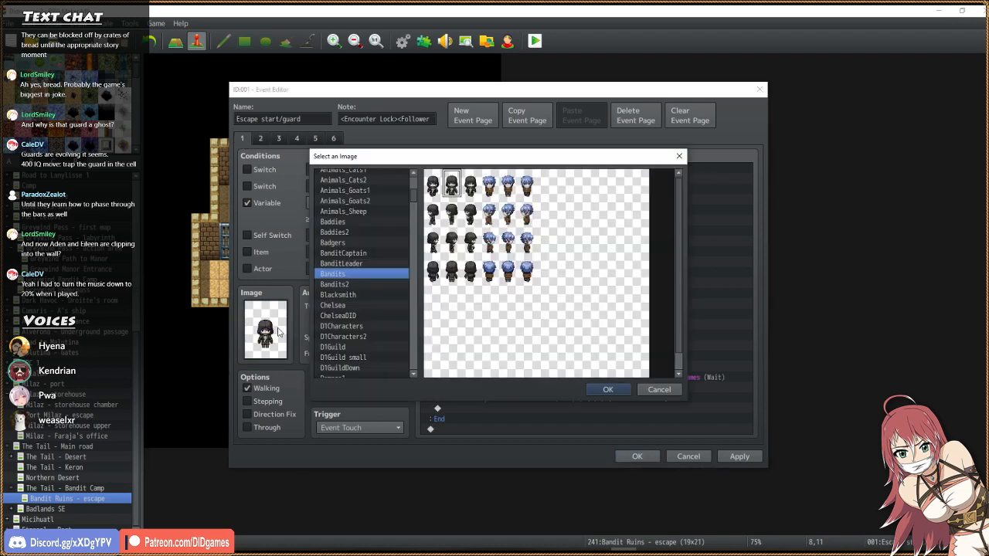
pyautogui.press('p')
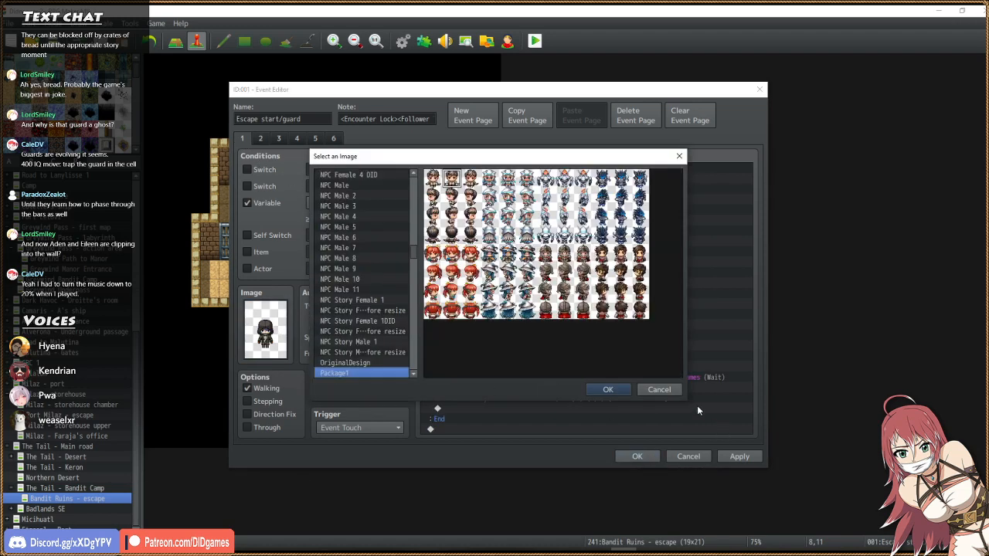
pyautogui.press('Escape')
pyautogui.click(687, 457)
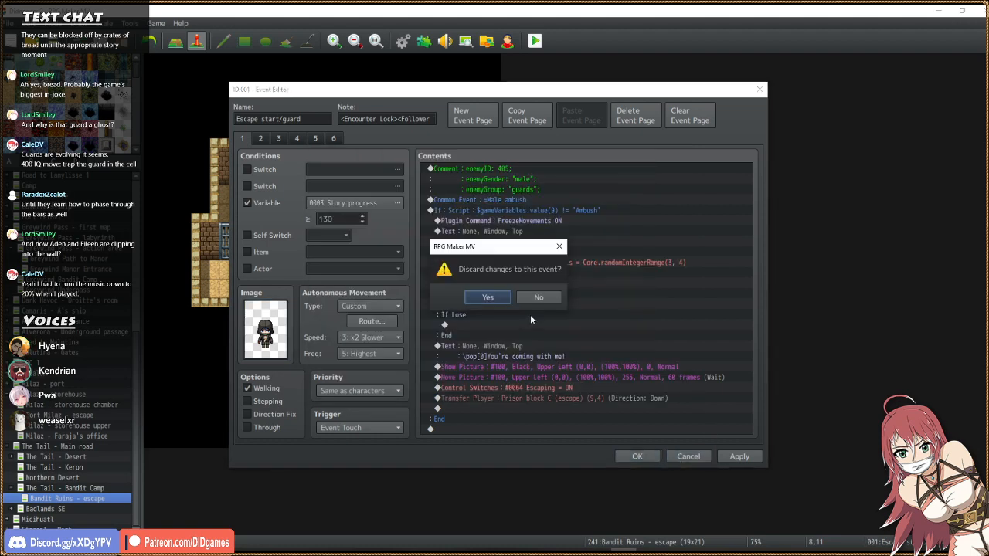
pyautogui.click(492, 299)
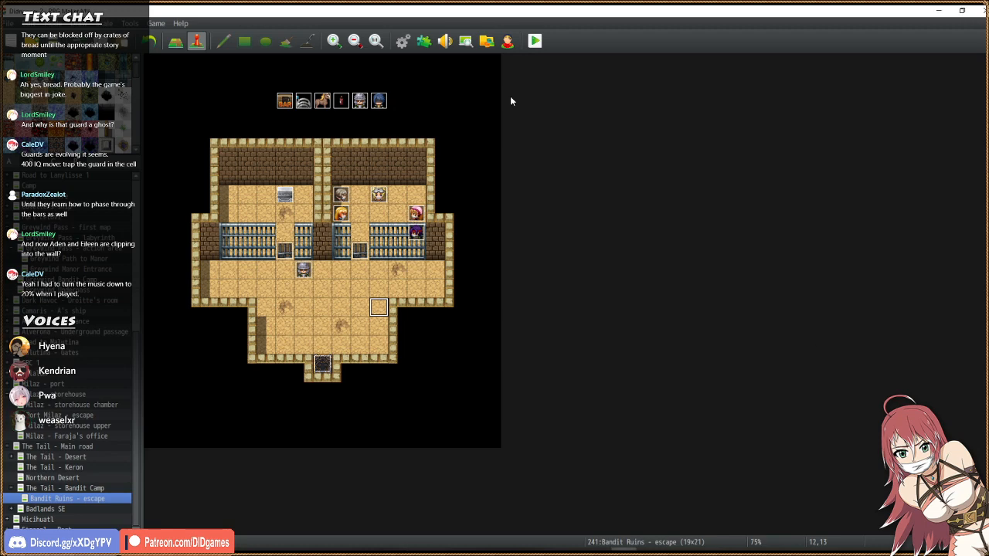
pyautogui.click(537, 42)
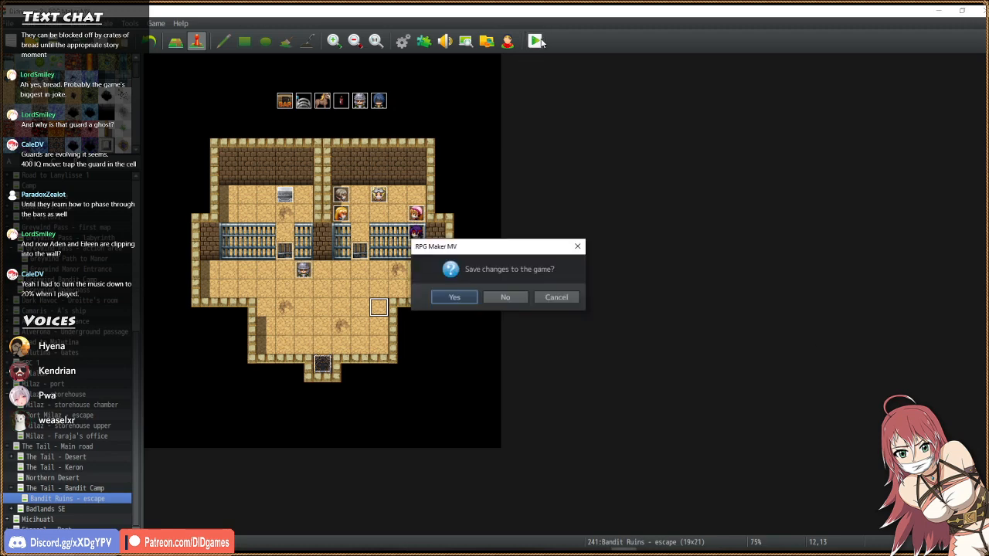
pyautogui.click(557, 300)
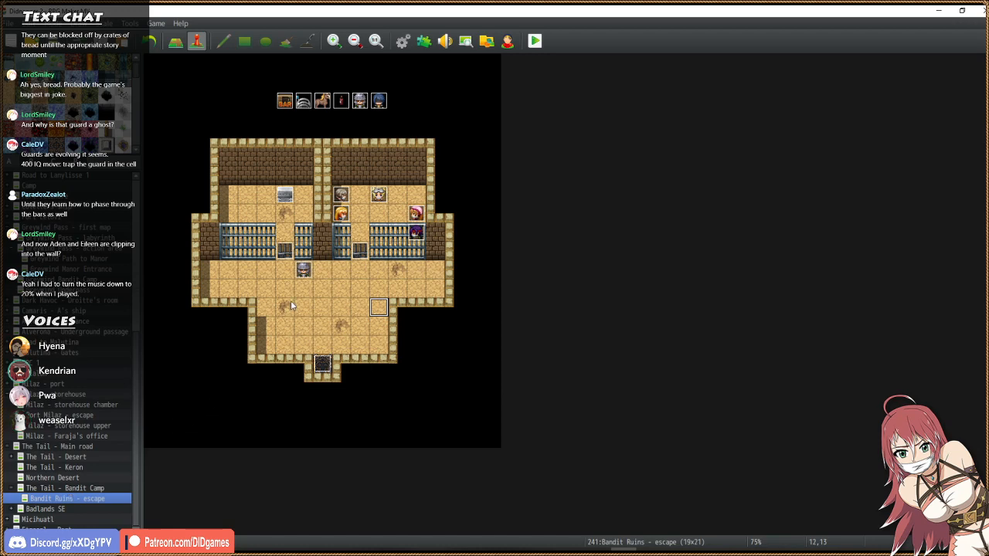
# Reopen the Escape start/guard event and browse the People and Researcher sheets for a replacement first-page guard image.
pyautogui.doubleClick(302, 276)
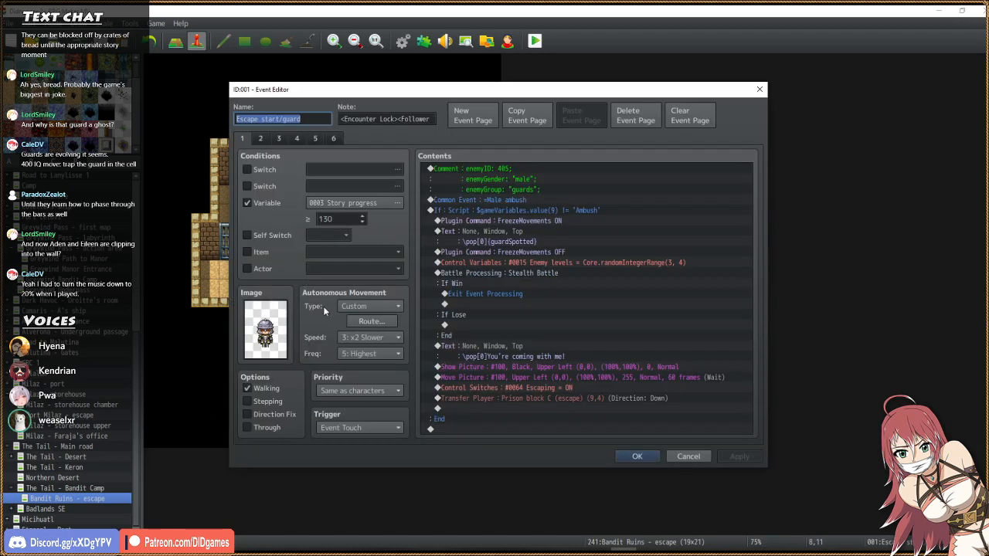
pyautogui.doubleClick(270, 345)
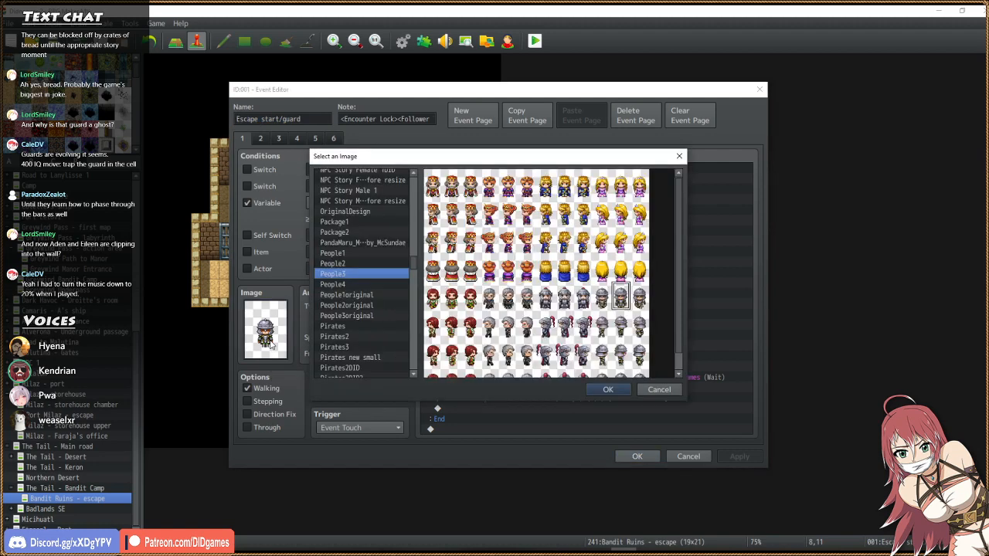
pyautogui.click(343, 286)
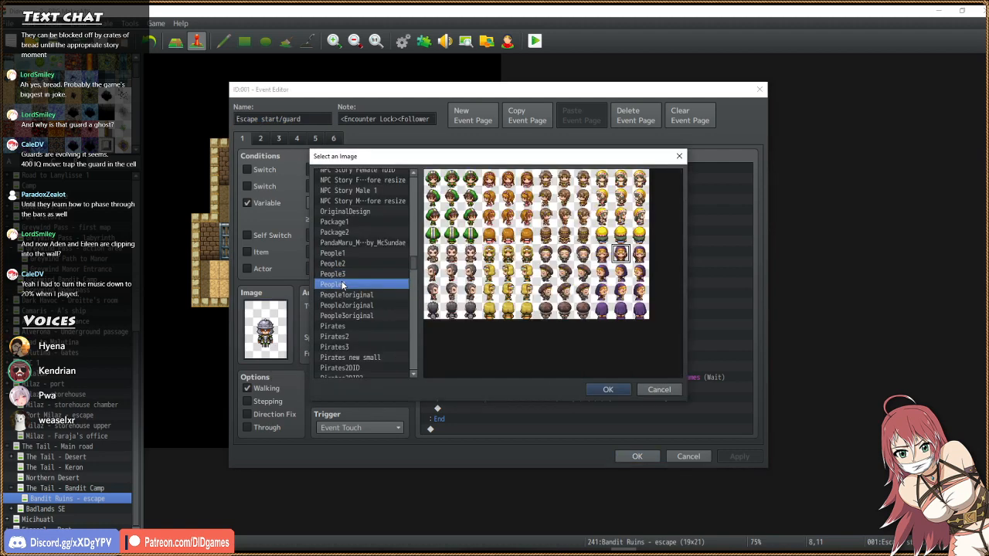
pyautogui.press('Up')
pyautogui.press('Up')
pyautogui.press('Up')
pyautogui.press('r')
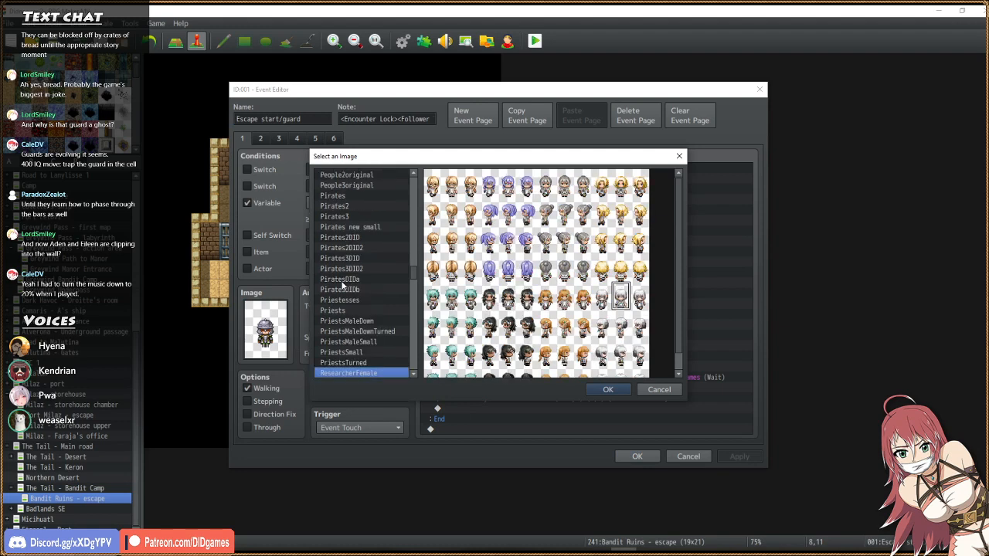
pyautogui.scroll(-2, 343, 285)
pyautogui.scroll(-2, 359, 329)
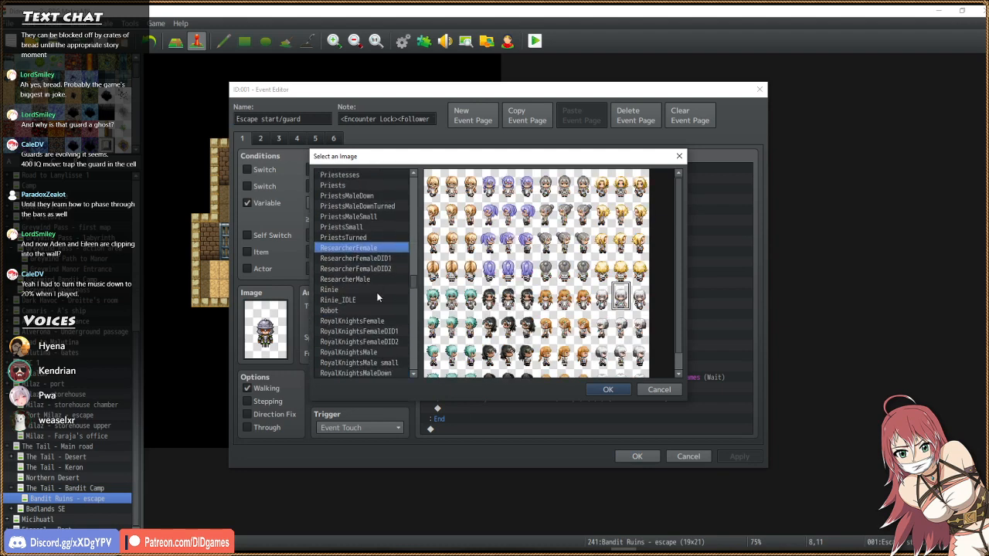
# Compare the RoyalKnightsFemale, DID1, DID2 and RoyalKnightsMale sheets, cancel the image choice, and select the guard's "You're coming with me!" line.
pyautogui.click(366, 318)
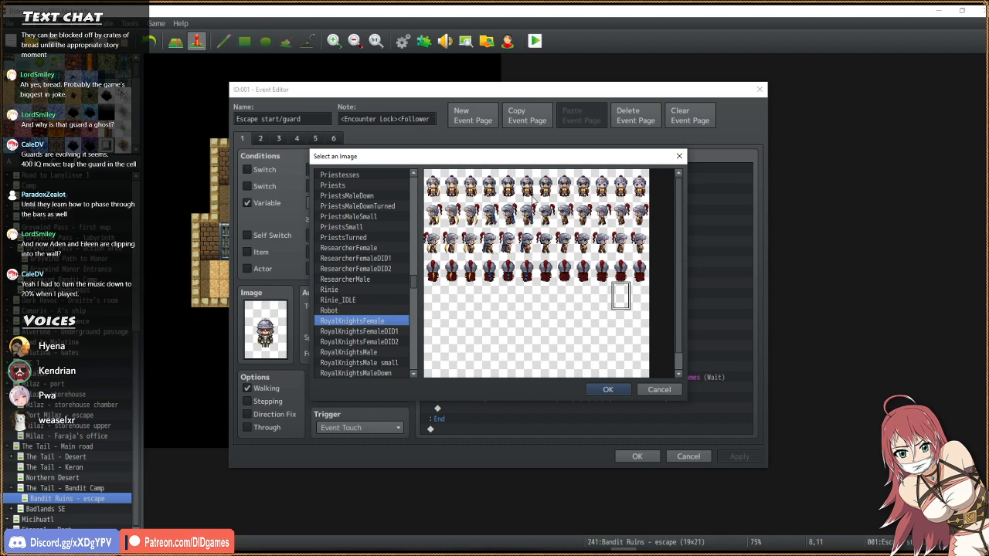
pyautogui.press('Down')
pyautogui.press('Down')
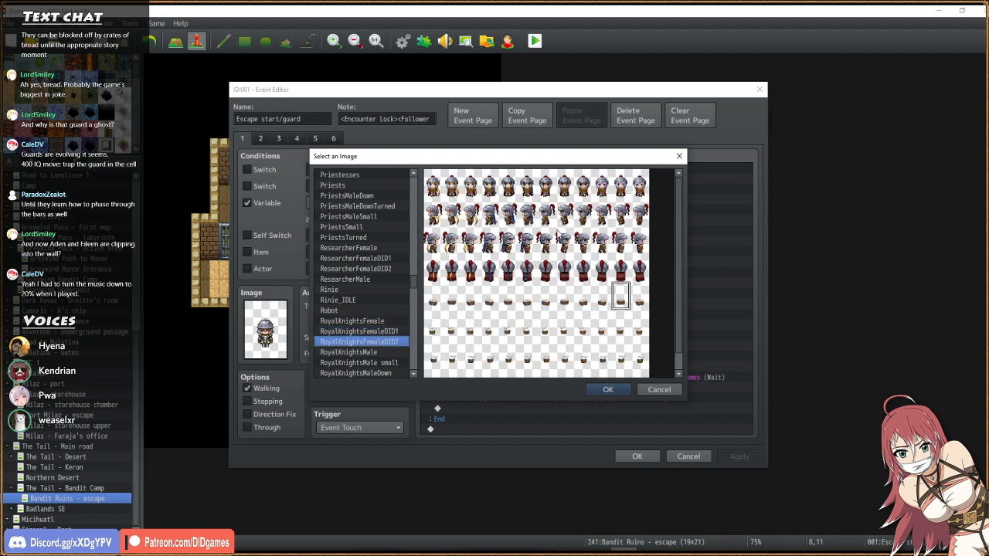
pyautogui.press('Down')
pyautogui.press('Up')
pyautogui.press('Up')
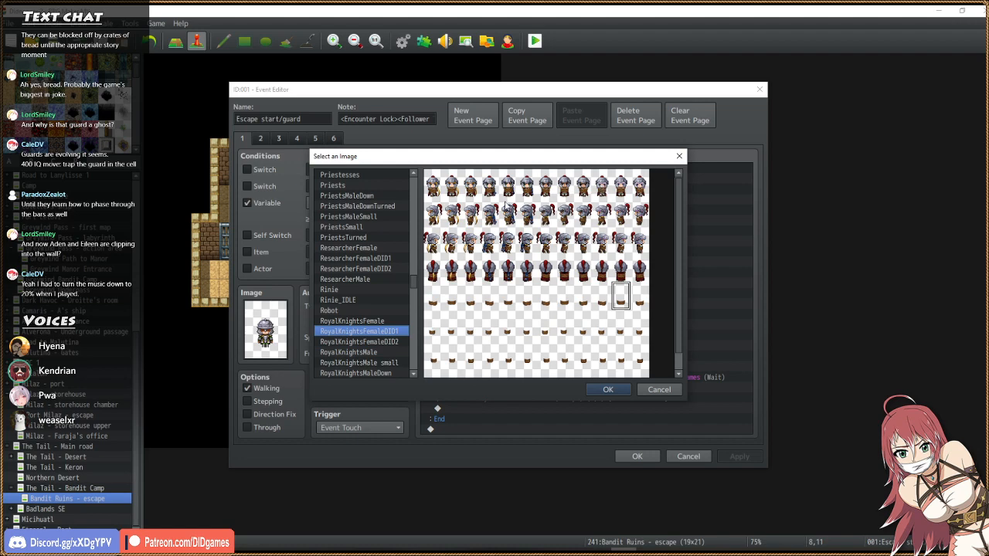
pyautogui.press('Up')
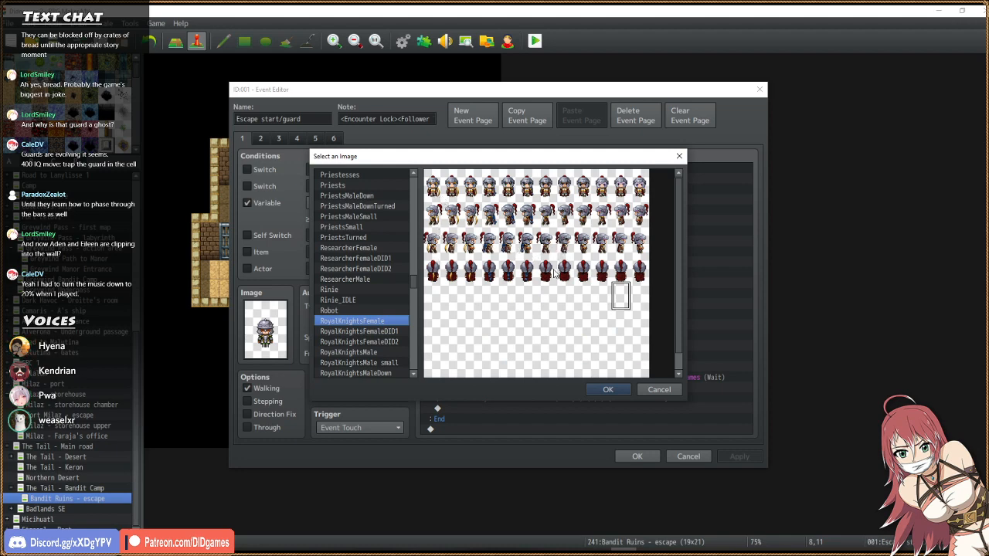
pyautogui.press('Down')
pyautogui.press('Down')
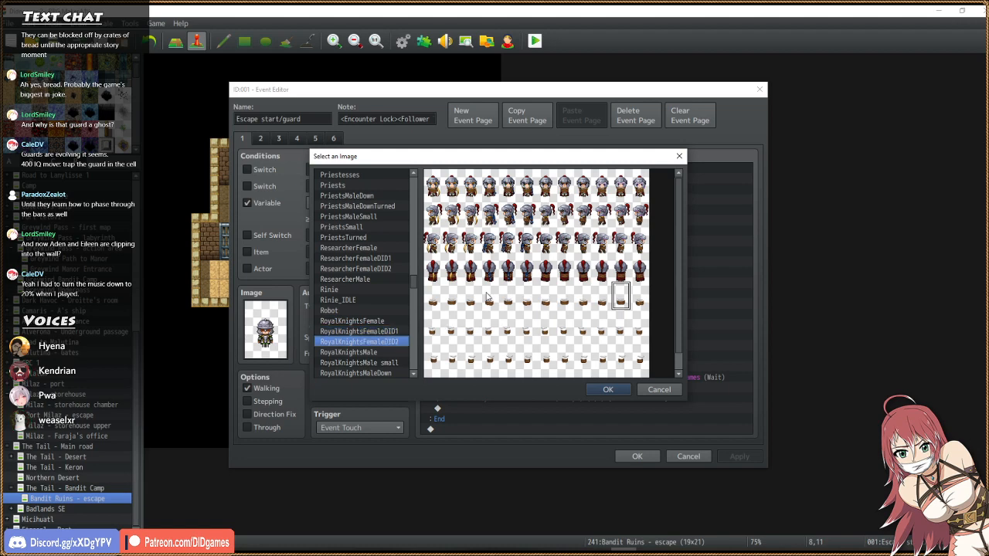
pyautogui.press('Down')
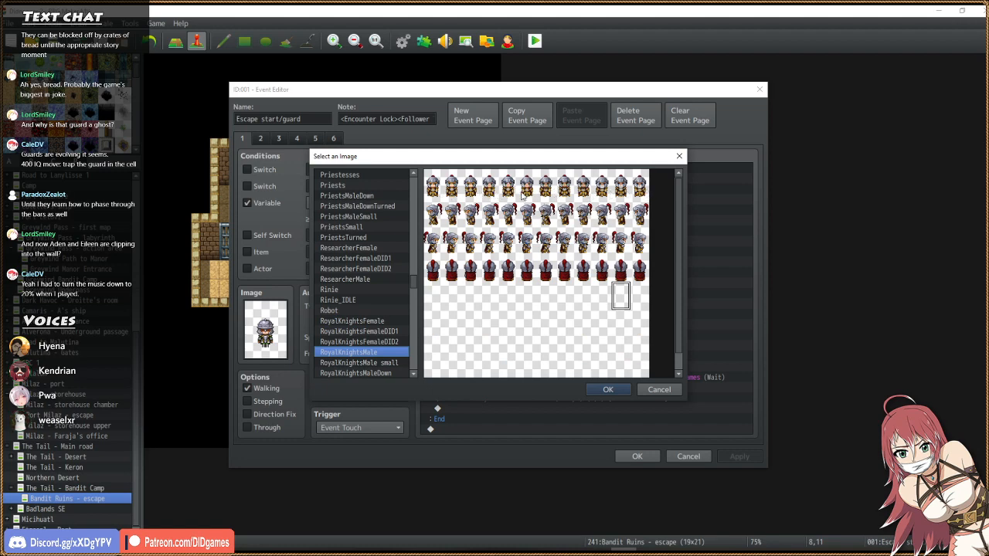
pyautogui.click(659, 389)
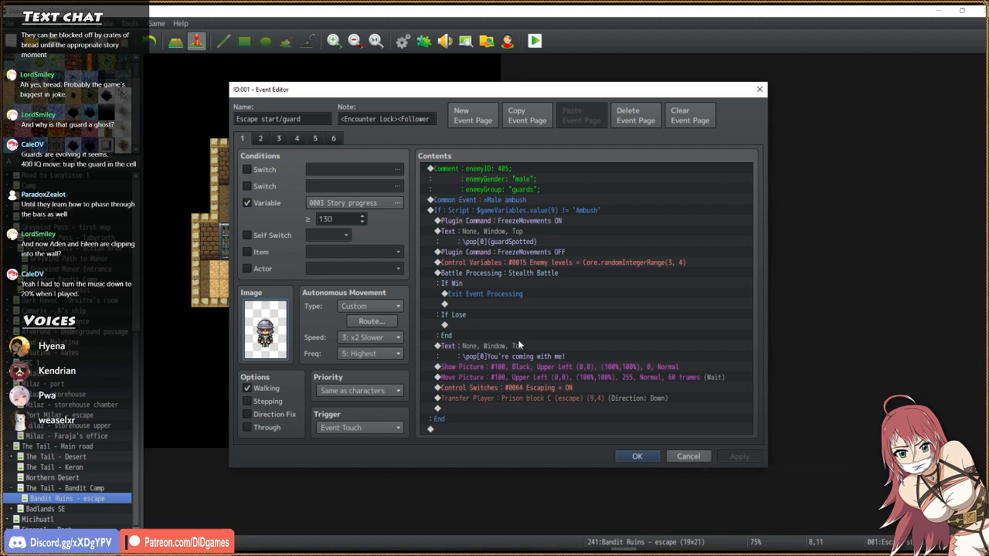
pyautogui.moveTo(533, 359); pyautogui.dragTo(512, 356)
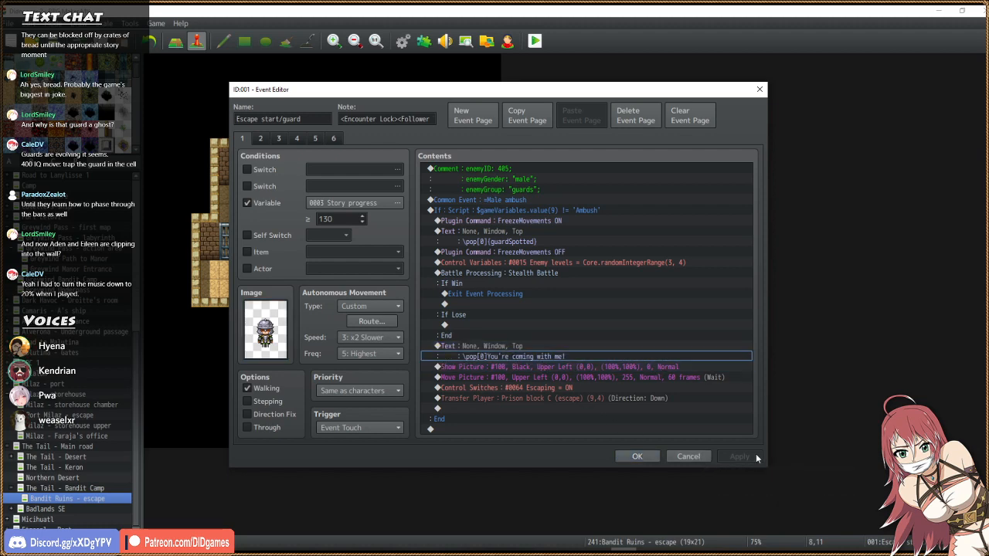
# Close the Escape start/guard event without changes, open the The Tail - Bandit Camp map, and start a playtest.
pyautogui.click(685, 457)
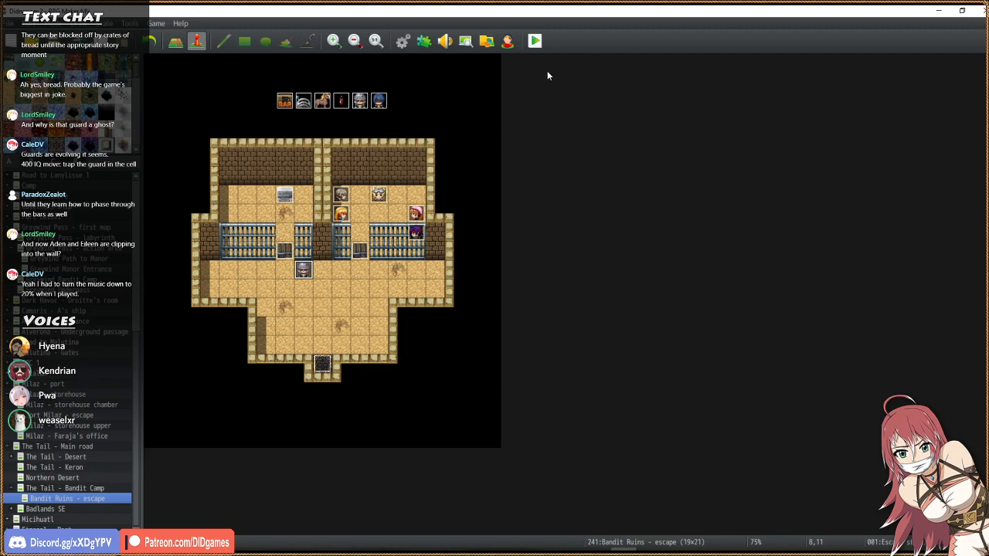
pyautogui.click(79, 488)
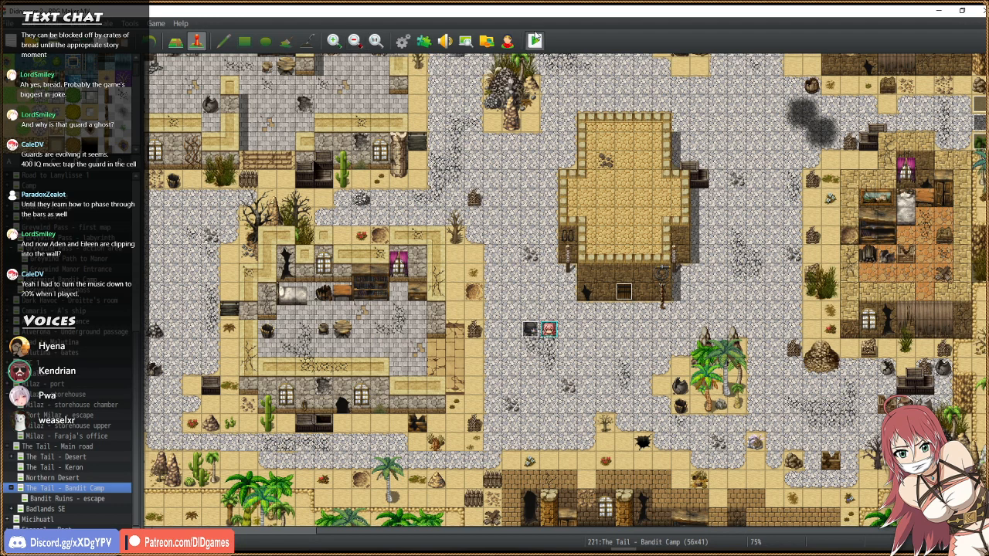
pyautogui.click(534, 40)
pyautogui.press('Return')
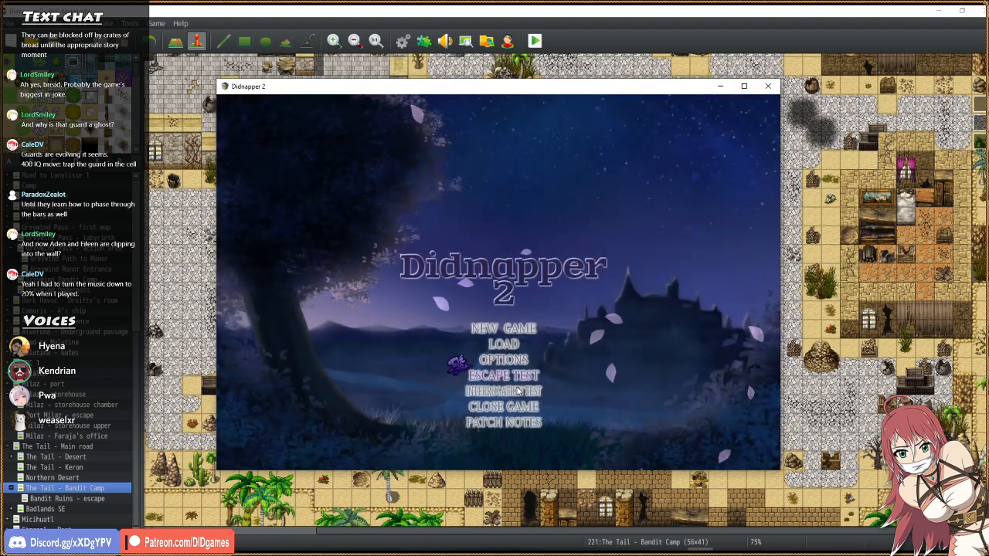
# Set the game's BGM volume to 20% and adjust the master volume in the playtest's options.
pyautogui.click(510, 360)
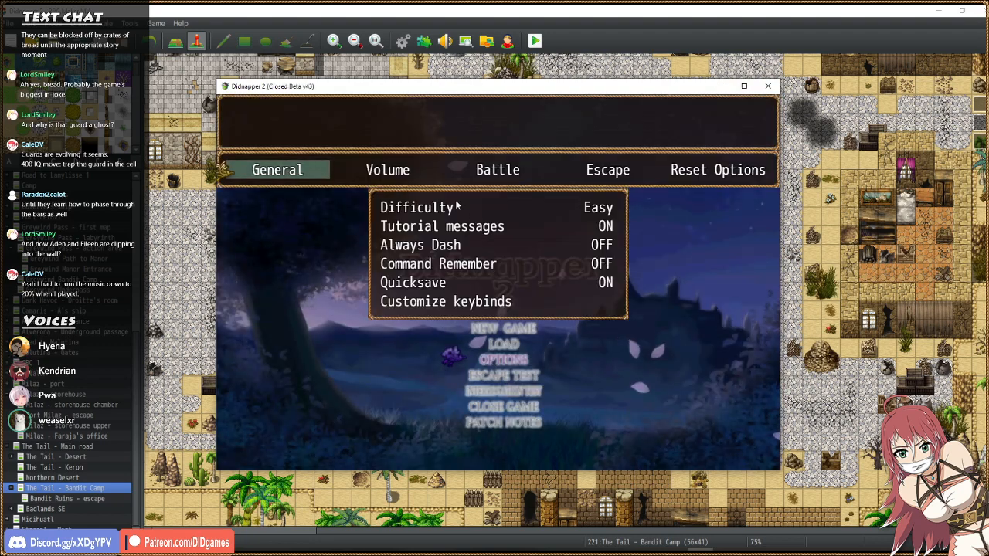
pyautogui.click(388, 169)
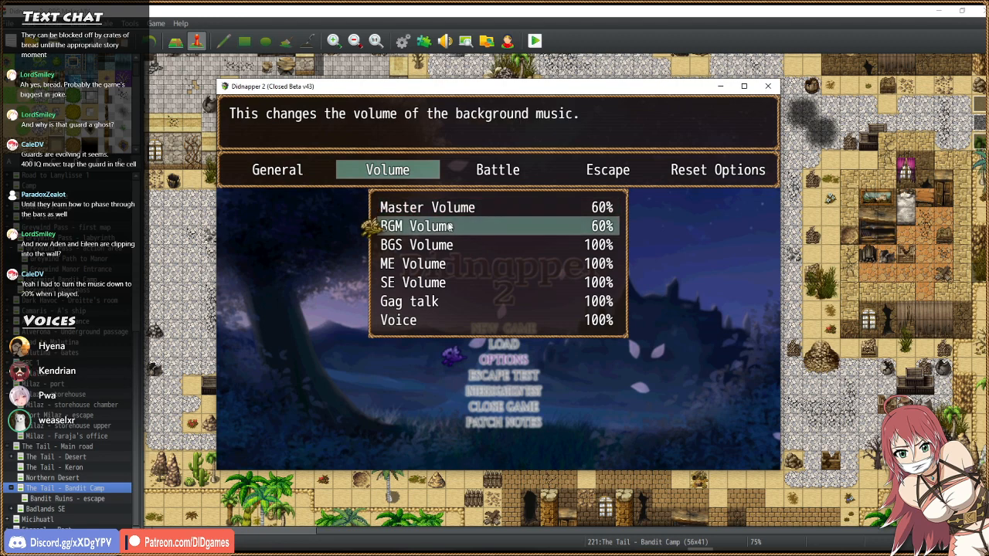
pyautogui.click(449, 226)
pyautogui.doubleClick(450, 226)
pyautogui.click(449, 227)
pyautogui.click(514, 214)
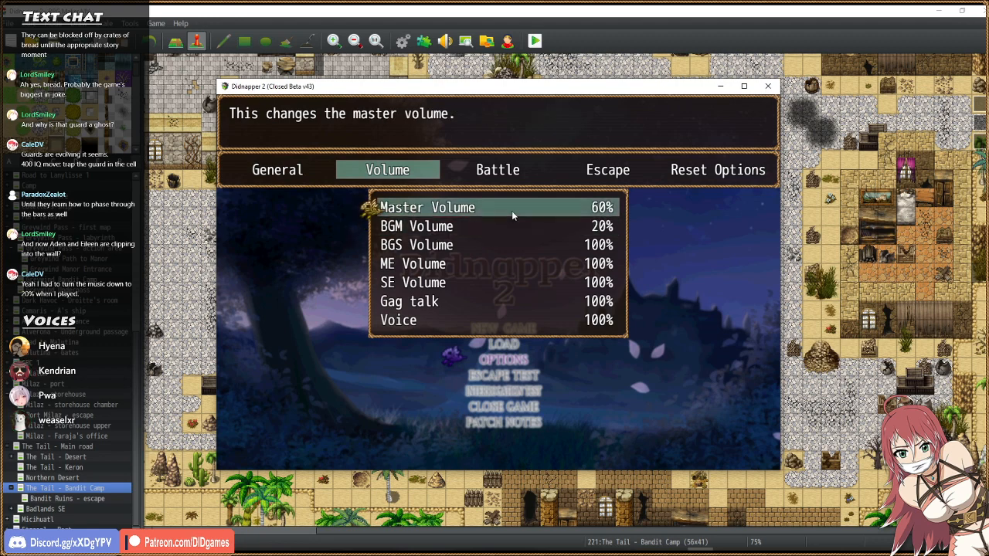
pyautogui.click(512, 217)
pyautogui.doubleClick(514, 214)
pyautogui.click(513, 214)
pyautogui.click(514, 214)
pyautogui.press('Escape')
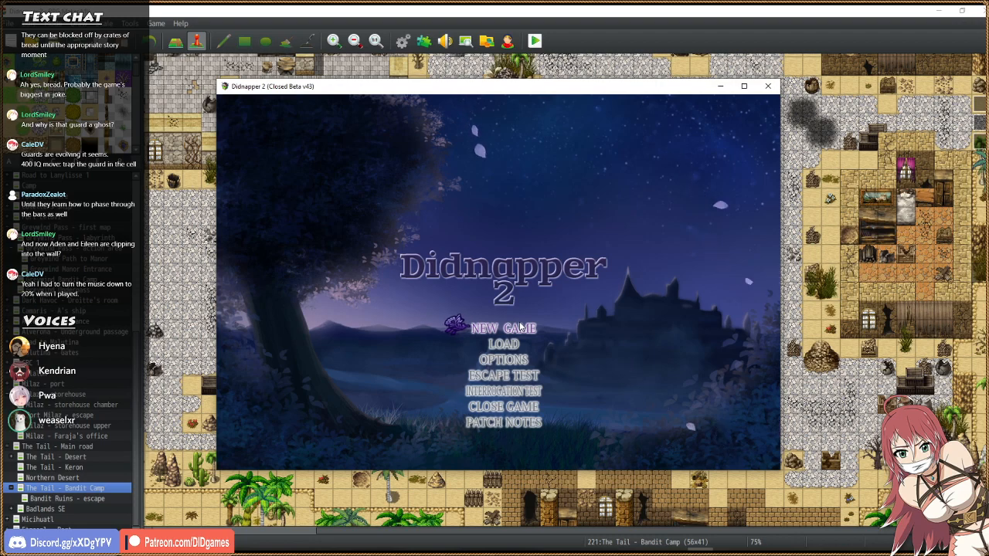
# Begin a new game to test the encounter with the nearby bandit patrol, and end the playtest once the battle starts.
pyautogui.click(521, 326)
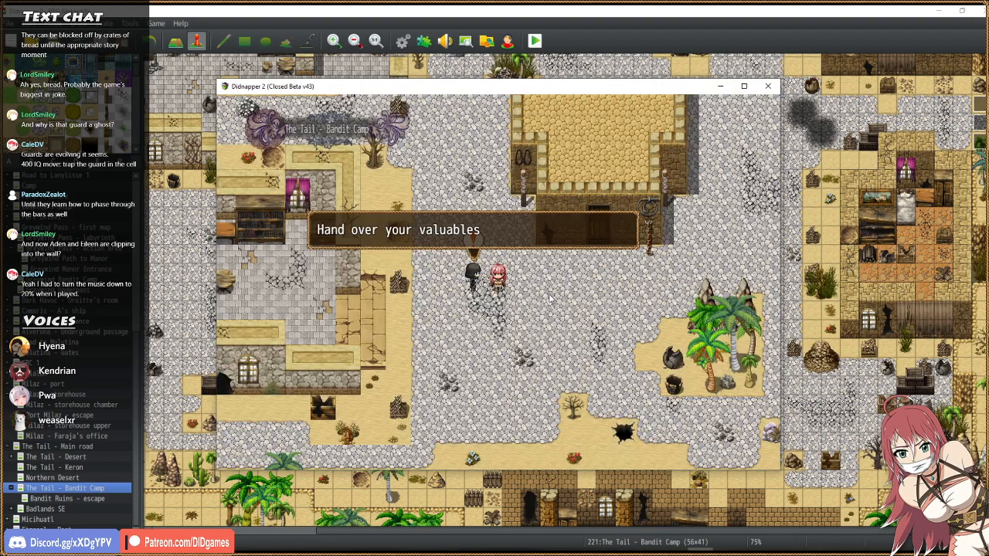
pyautogui.click(585, 312)
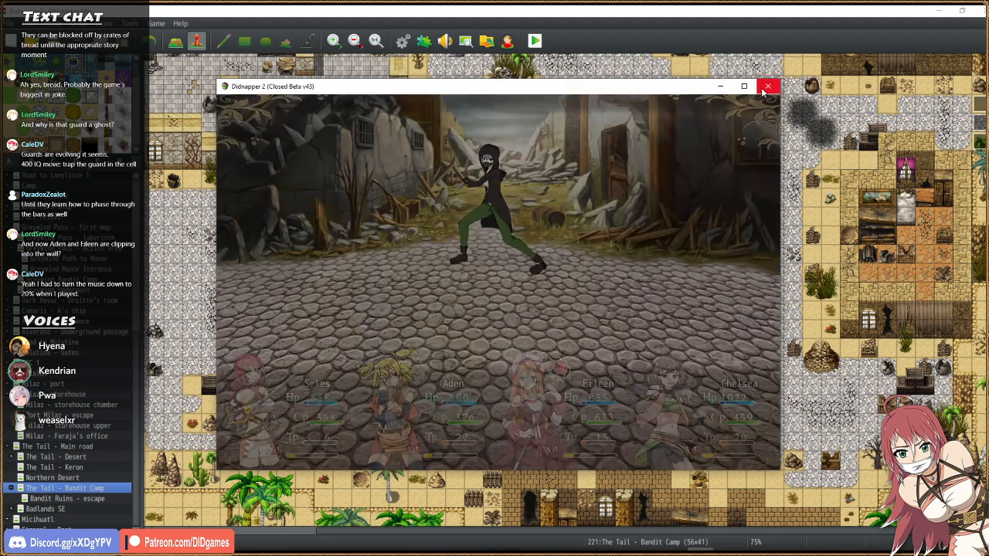
pyautogui.click(767, 86)
# Move the player start inside the central building to 36,24 and Bandit patrol 1 to 38,30, and review that patrol's event.
pyautogui.moveTo(547, 329)
pyautogui.mouseDown()
pyautogui.moveTo(756, 273)
pyautogui.moveTo(624, 217)
pyautogui.mouseUp()
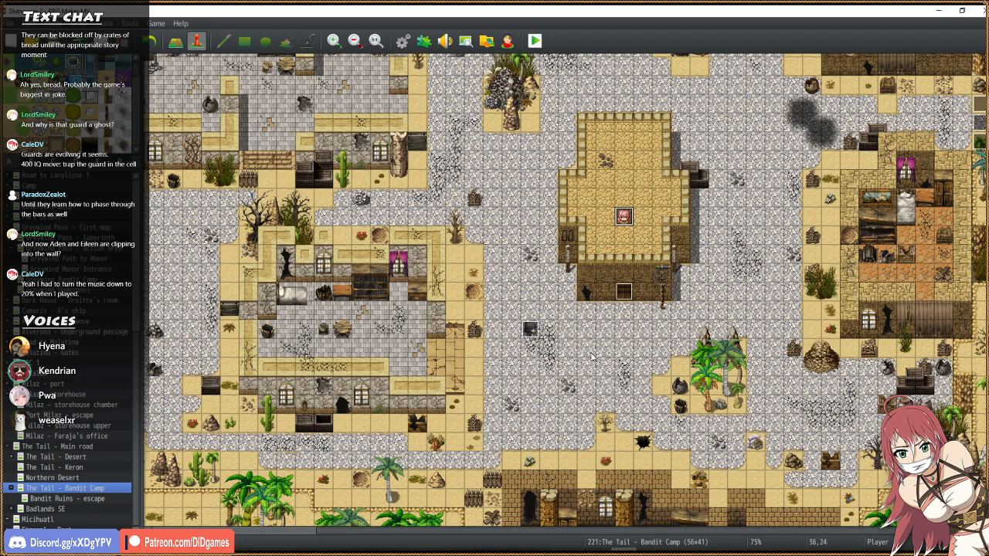
pyautogui.click(534, 335)
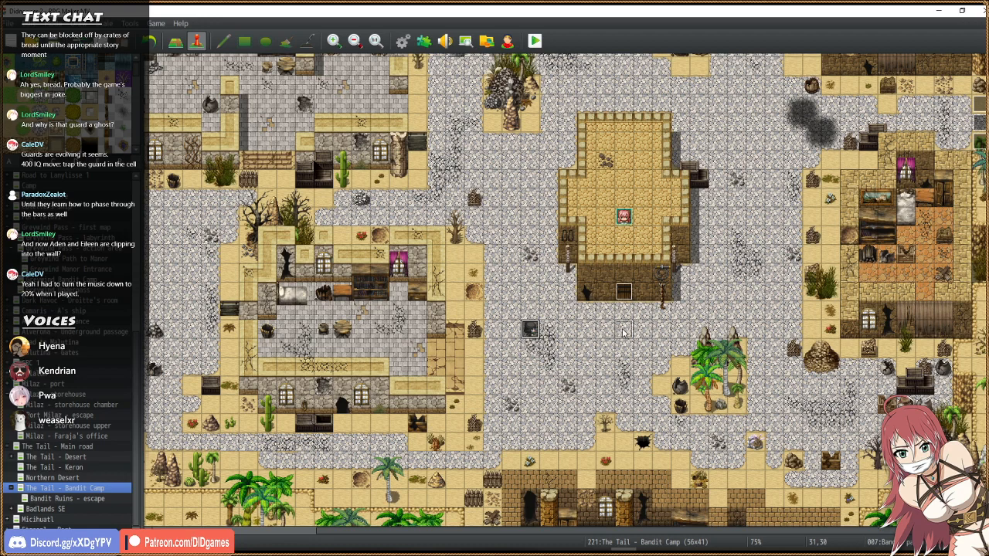
pyautogui.moveTo(648, 333); pyautogui.dragTo(648, 333)
pyautogui.scroll(5, 653, 347)
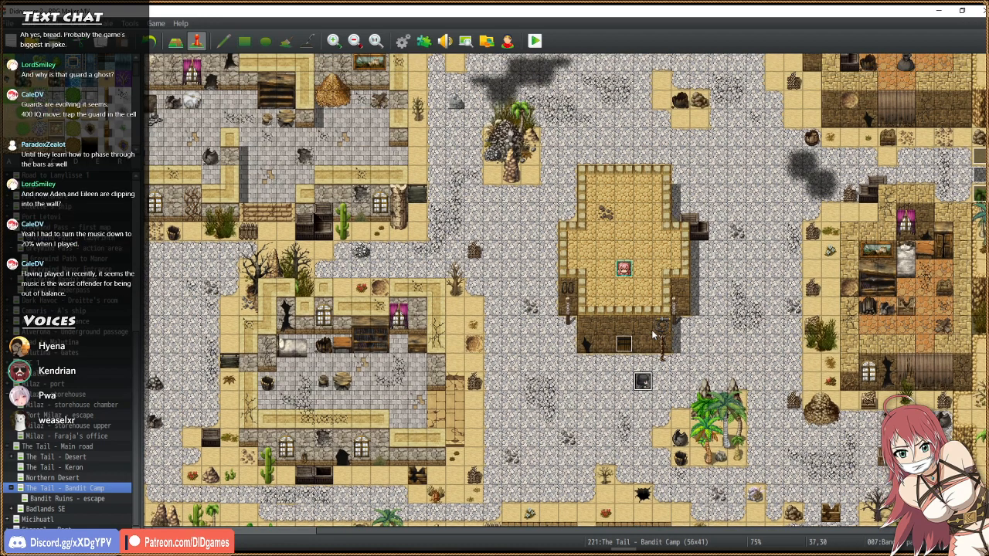
pyautogui.scroll(-4, 655, 354)
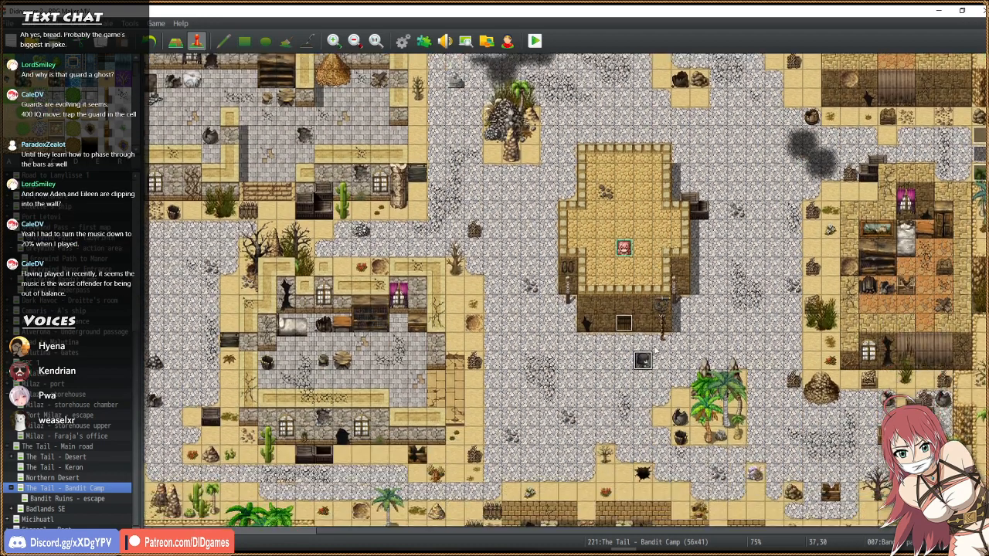
pyautogui.moveTo(645, 363); pyautogui.dragTo(663, 364)
pyautogui.doubleClick(663, 363)
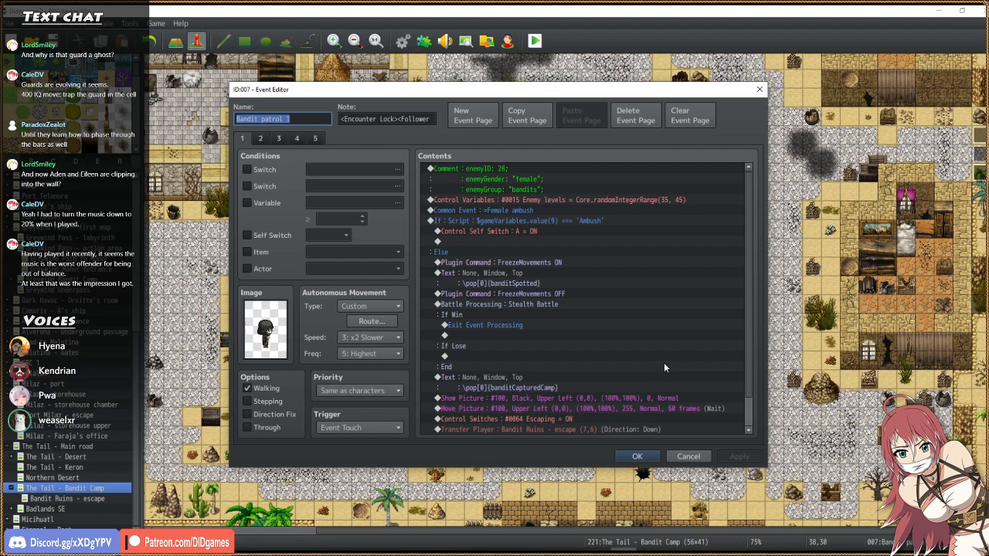
pyautogui.press('Escape')
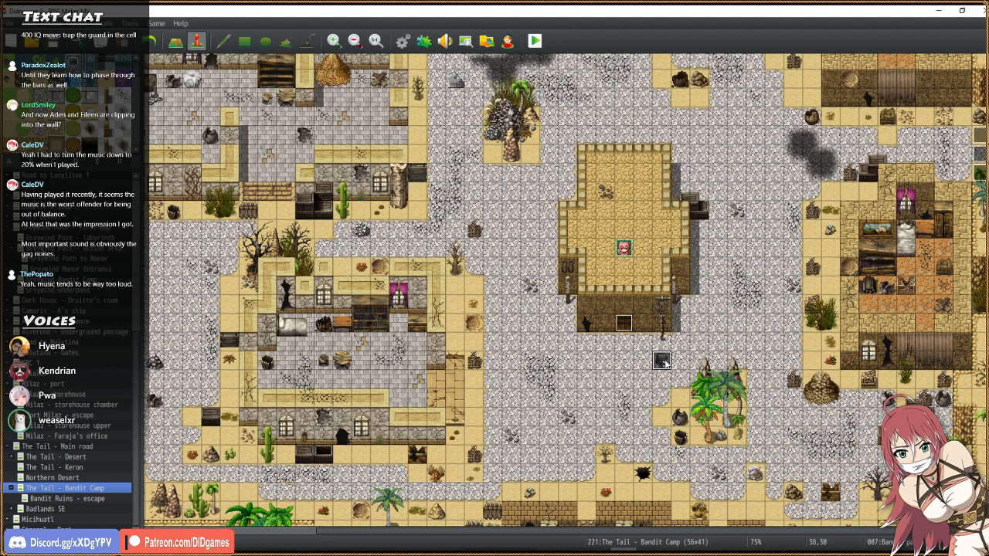
# Find SRD_OptionsUpgrade among the project's plugins and open its settings.
pyautogui.click(424, 41)
pyautogui.scroll(-5, 468, 347)
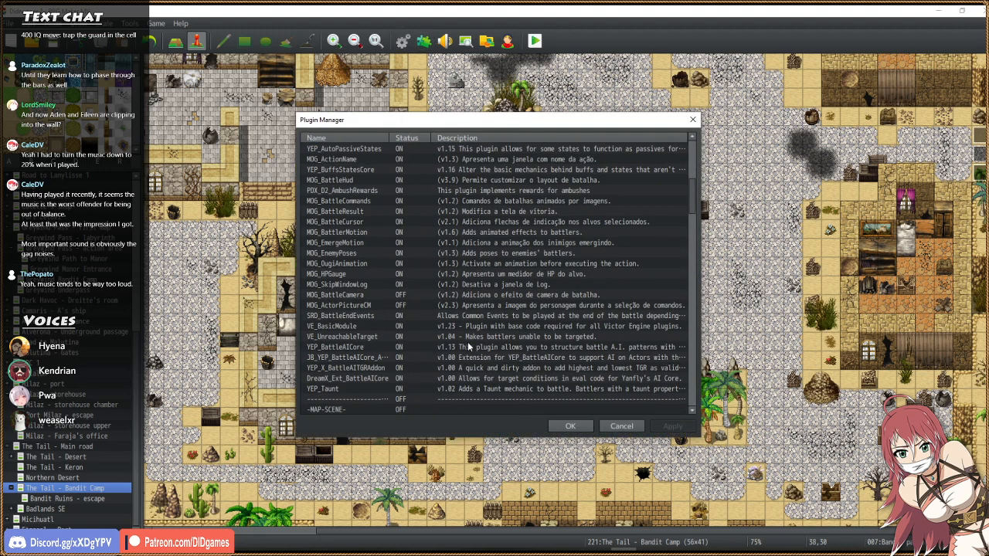
pyautogui.scroll(-7, 467, 347)
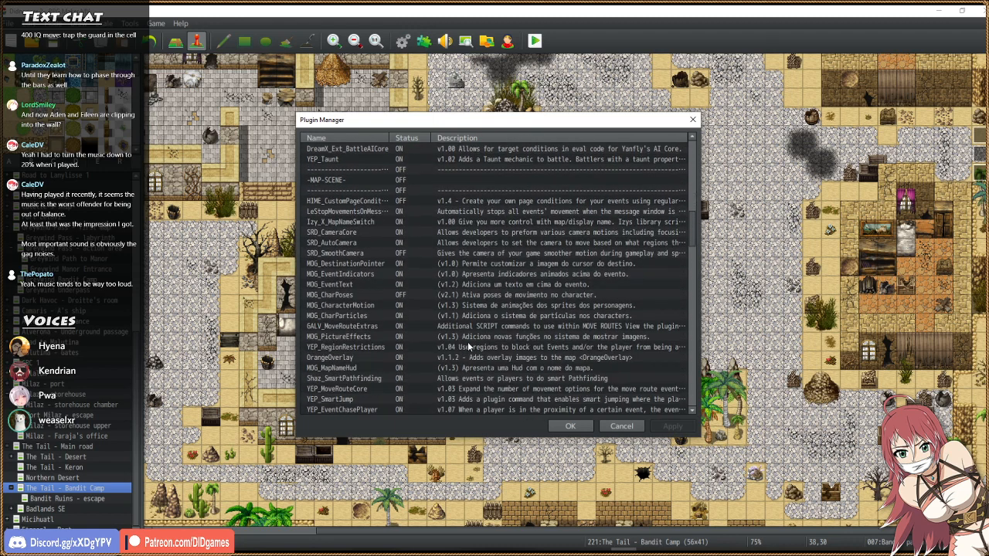
pyautogui.scroll(-8, 467, 347)
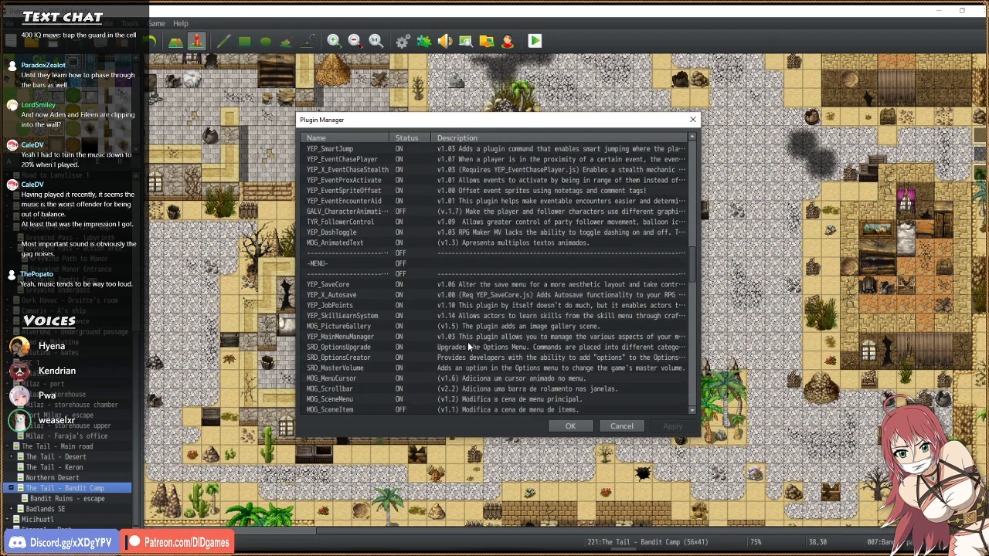
pyautogui.scroll(-2, 467, 341)
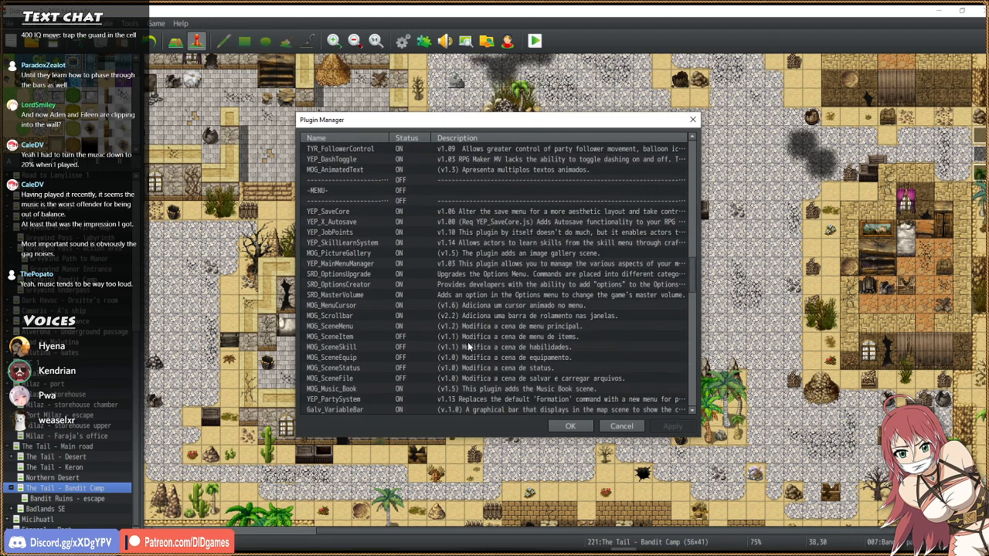
pyautogui.doubleClick(365, 275)
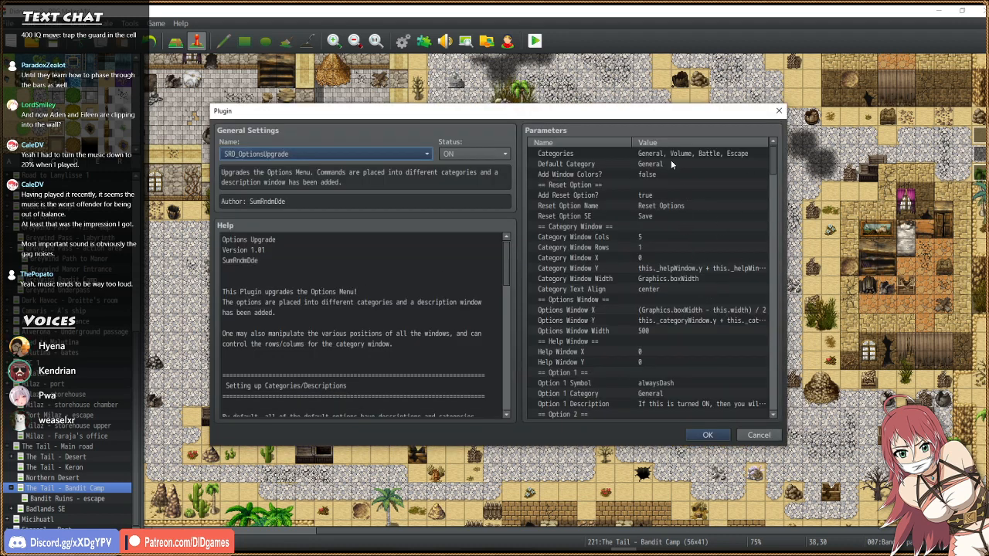
# Examine the SRD_OptionsUpgrade volume parameters, including the Option 4 symbol and category, and close the plugin without changes.
pyautogui.scroll(-4, 757, 251)
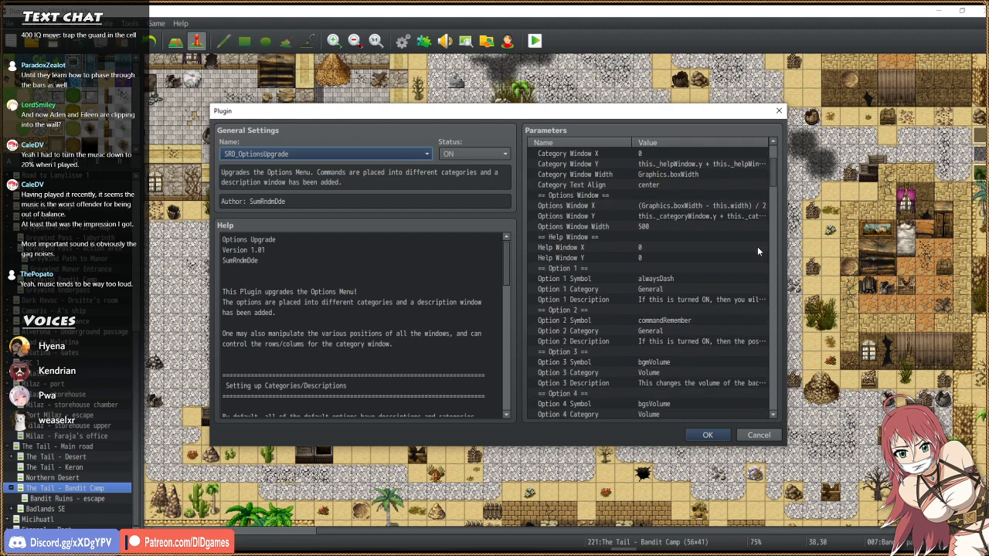
pyautogui.scroll(-6, 757, 251)
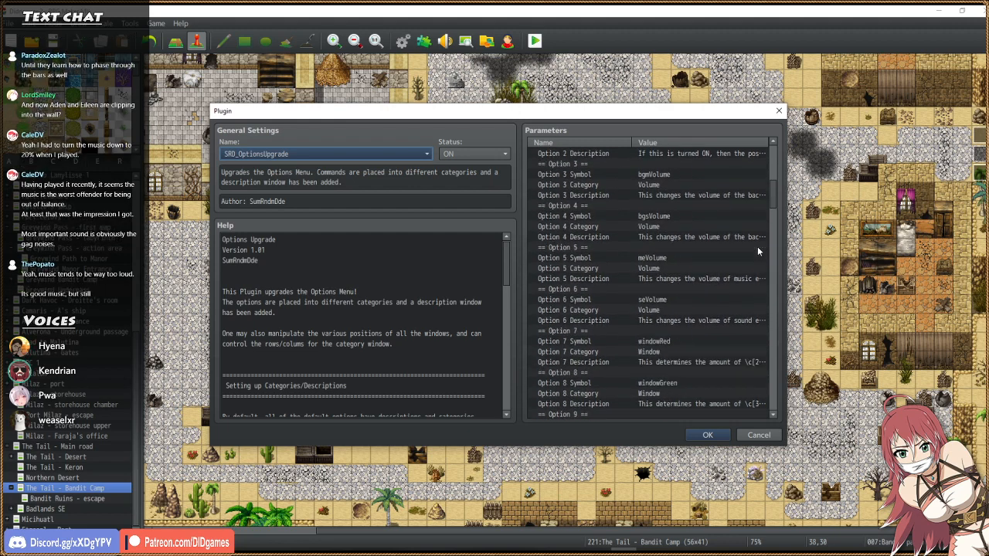
pyautogui.doubleClick(730, 218)
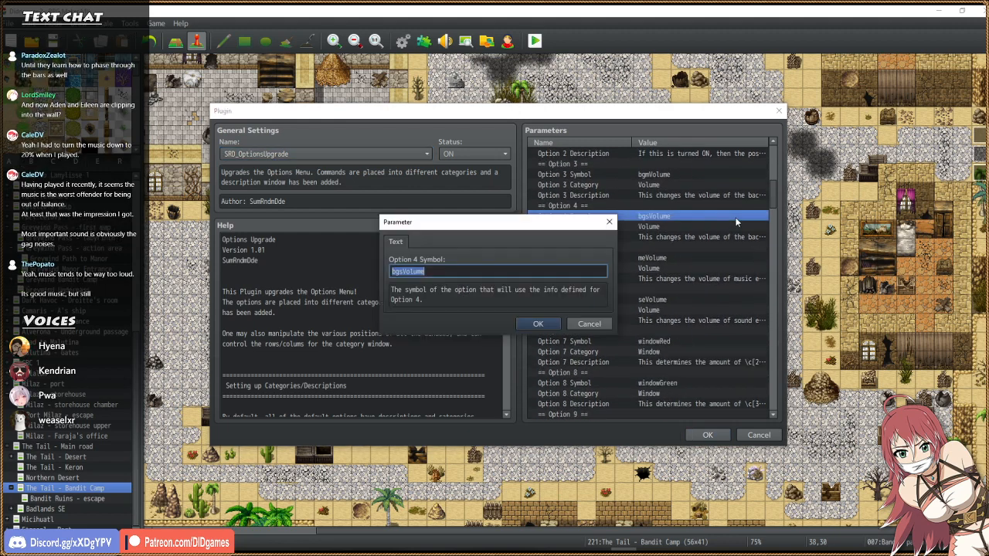
pyautogui.press('Escape')
pyautogui.doubleClick(716, 223)
pyautogui.press('Escape')
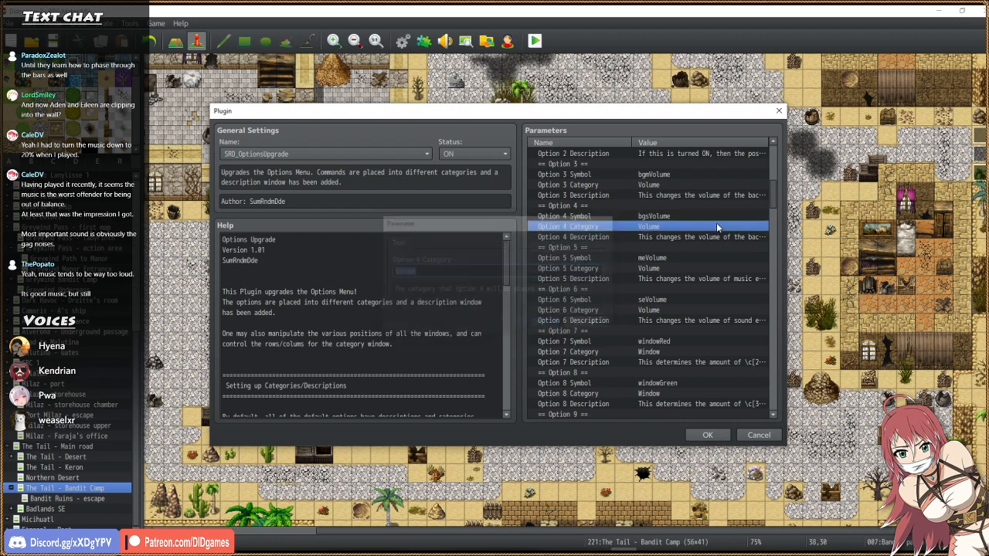
pyautogui.scroll(-5, 723, 317)
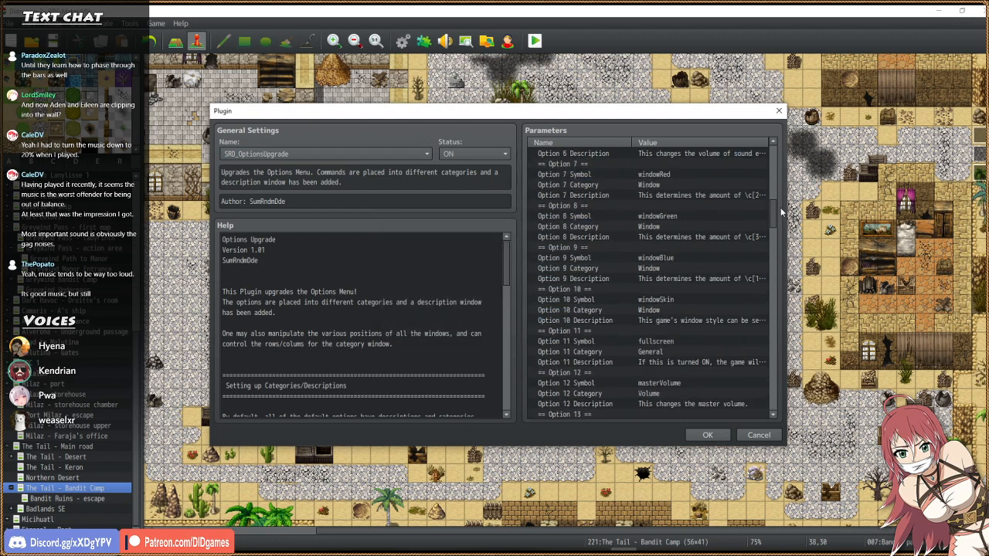
pyautogui.moveTo(773, 222); pyautogui.dragTo(786, 167)
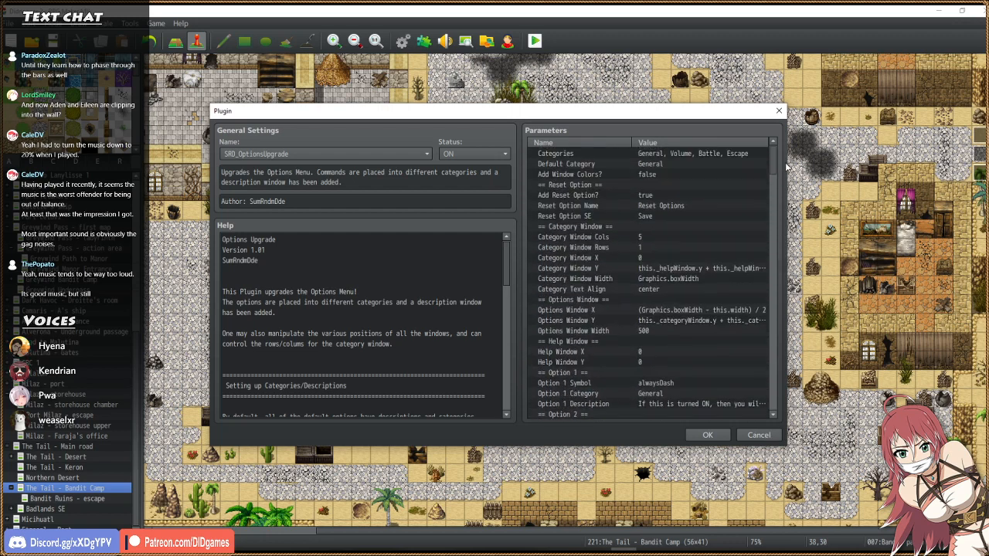
pyautogui.press('Escape')
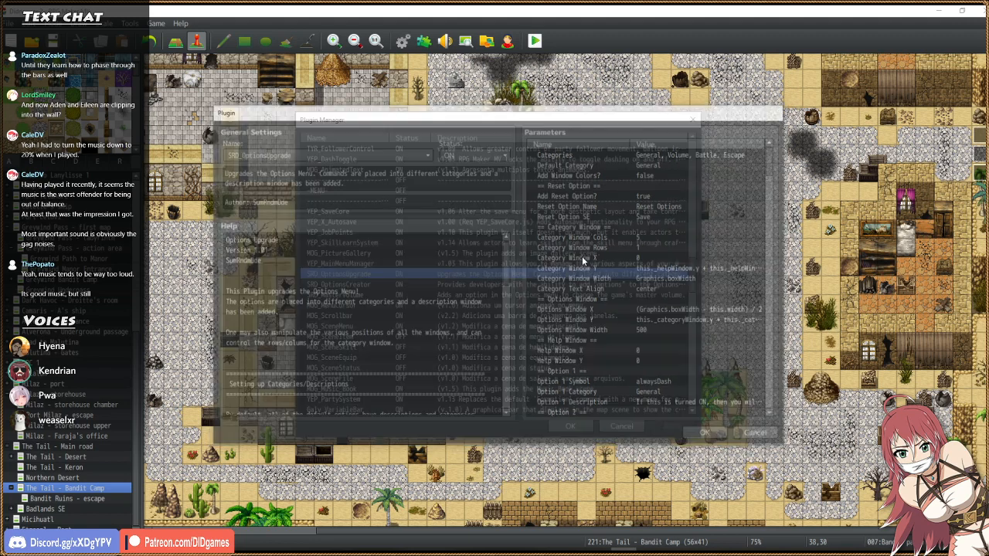
# Inspect the options list of the SRD_OptionsCreator plugin, including Post-Battle Wait, and leave the plugin settings without changes.
pyautogui.doubleClick(377, 285)
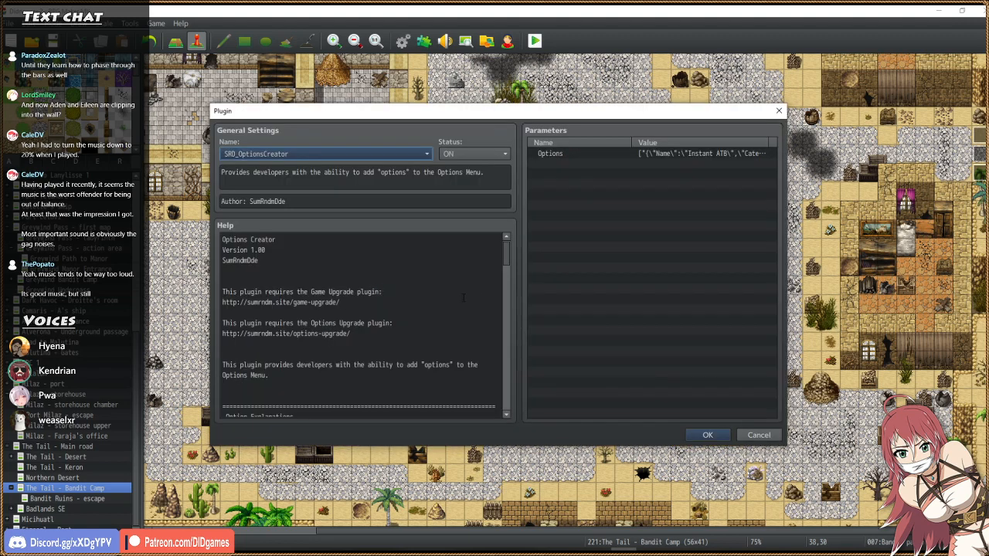
pyautogui.doubleClick(706, 155)
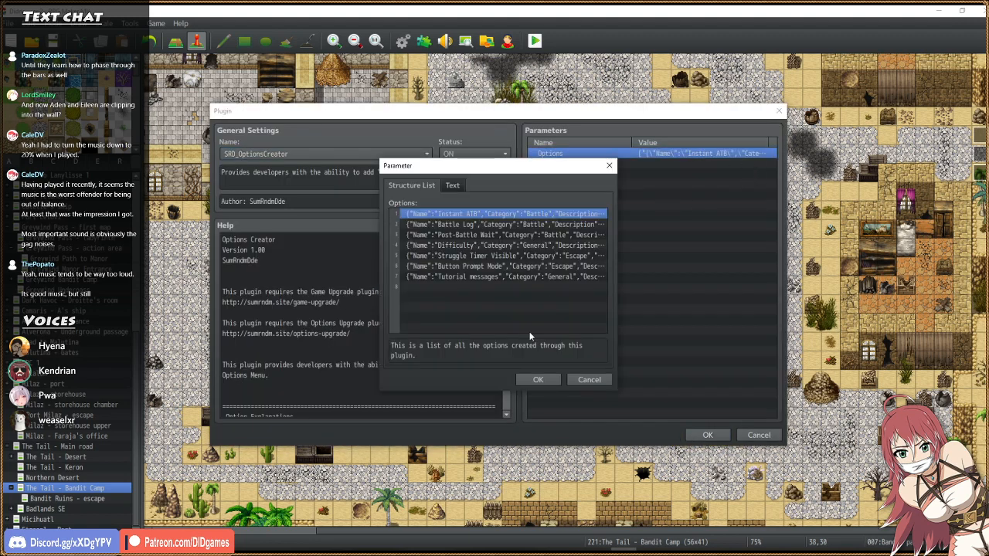
pyautogui.doubleClick(579, 235)
pyautogui.press('Escape')
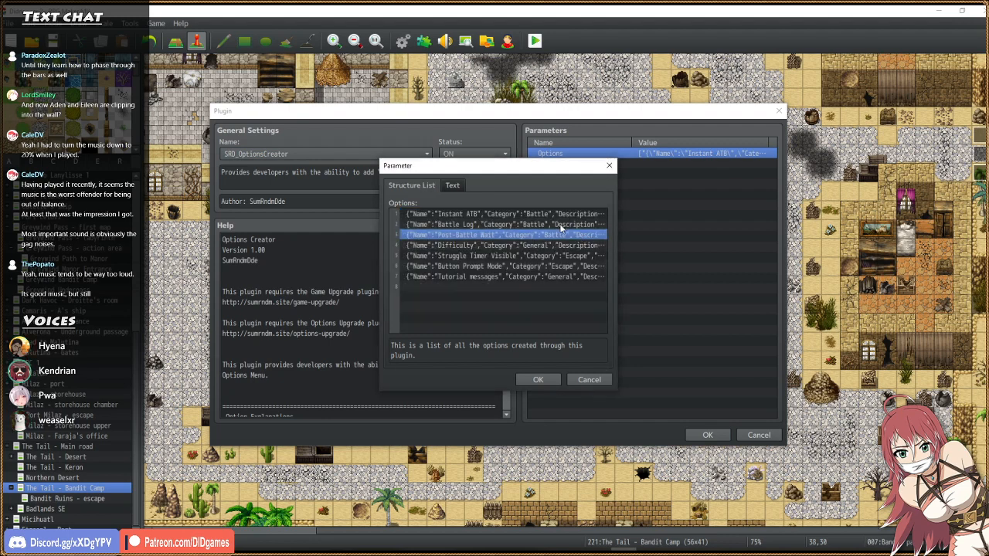
pyautogui.click(543, 217)
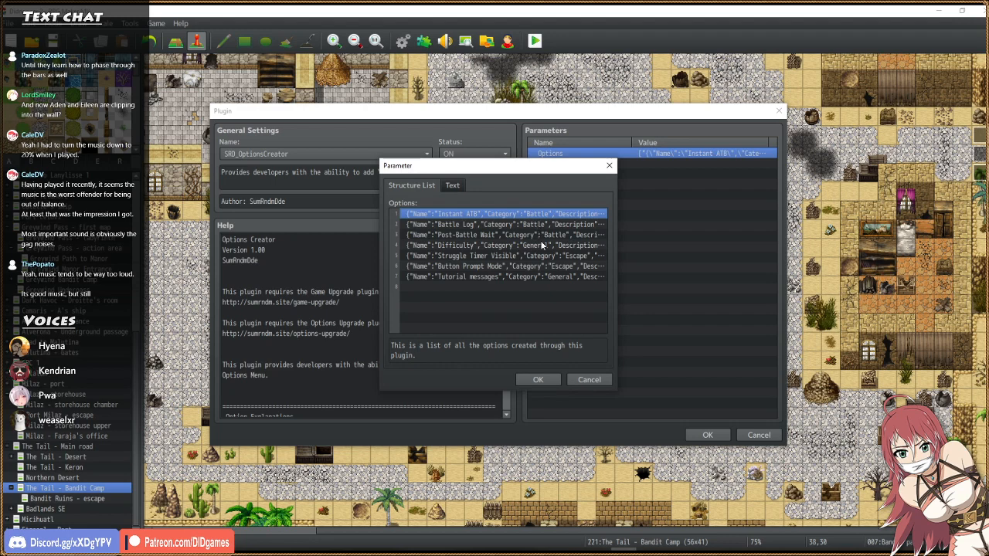
pyautogui.press('Escape')
pyautogui.press('Escape')
pyautogui.press('Escape')
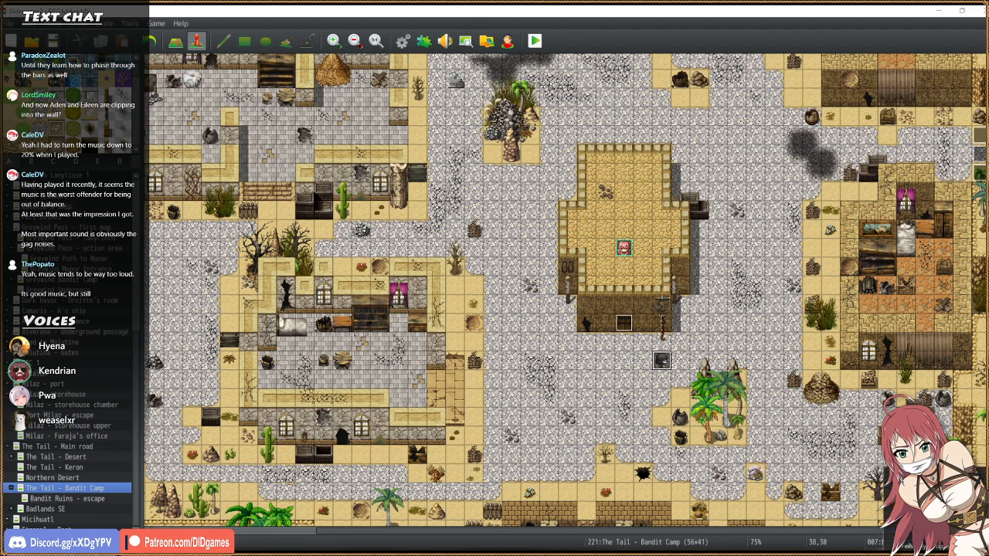
# Look through the programs in the system volume mixer, and start a playtest of the game with the project changes saved.
pyautogui.click(920, 493)
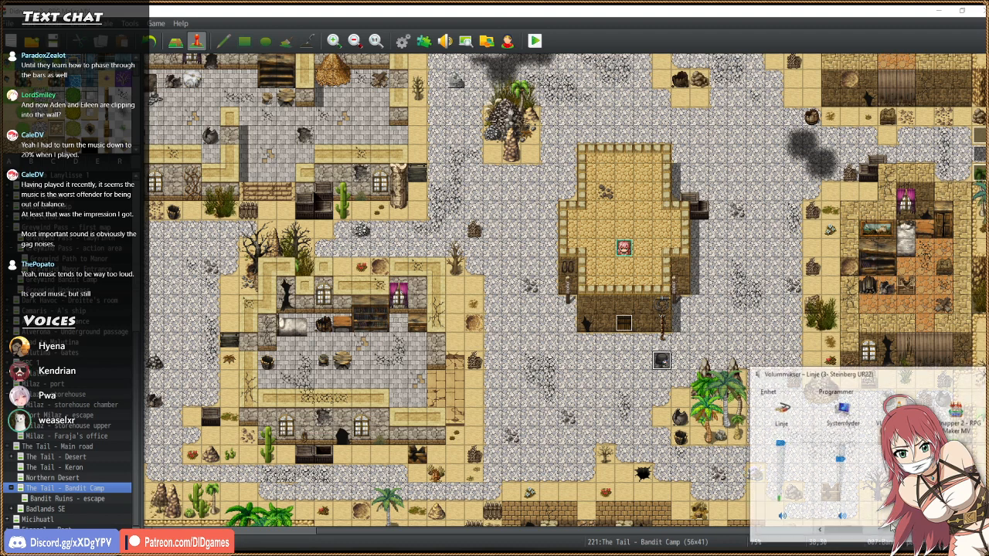
pyautogui.moveTo(847, 533); pyautogui.dragTo(933, 533)
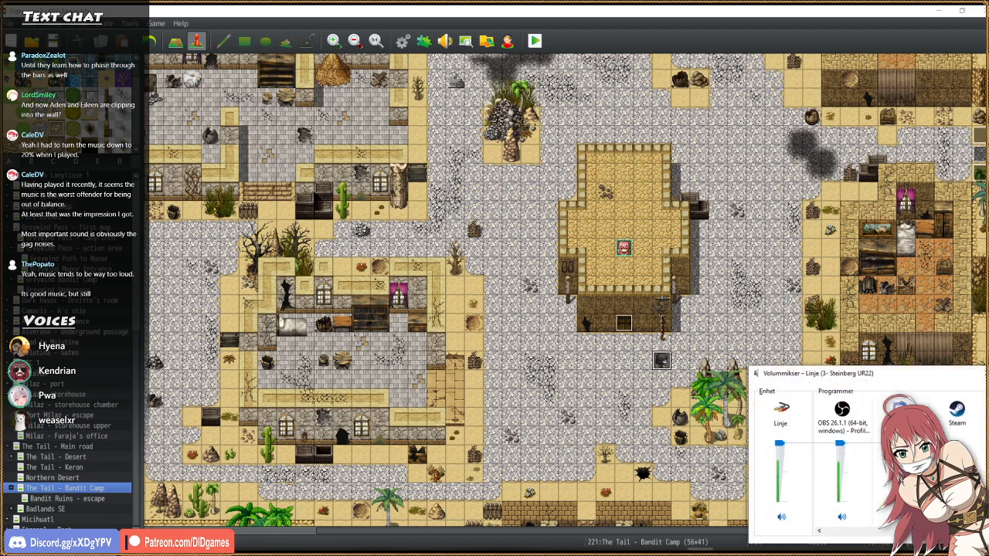
pyautogui.click(534, 41)
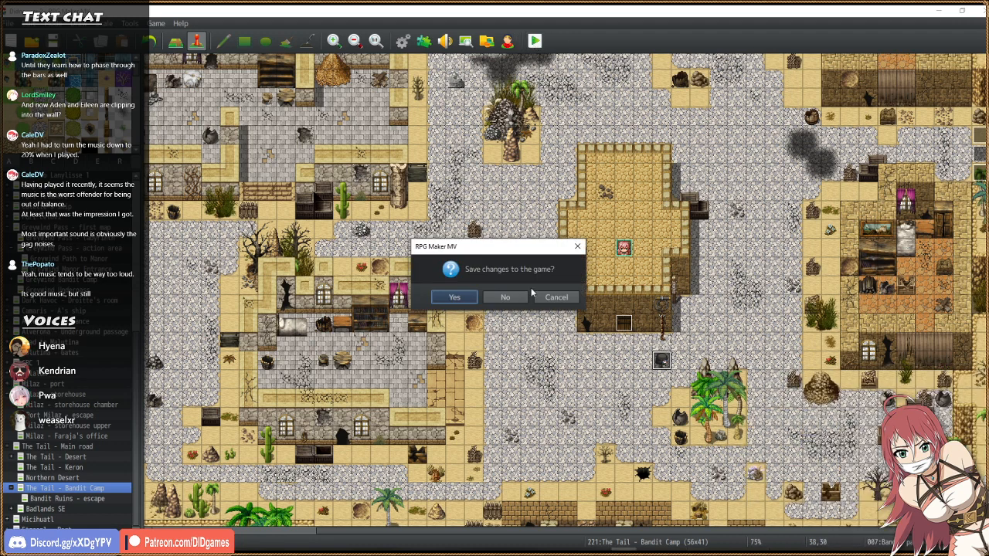
pyautogui.click(454, 297)
# Inspect the volume entry for Didnapper 2 in the system volume mixer, and close both the mixer and the playtest.
pyautogui.click(870, 549)
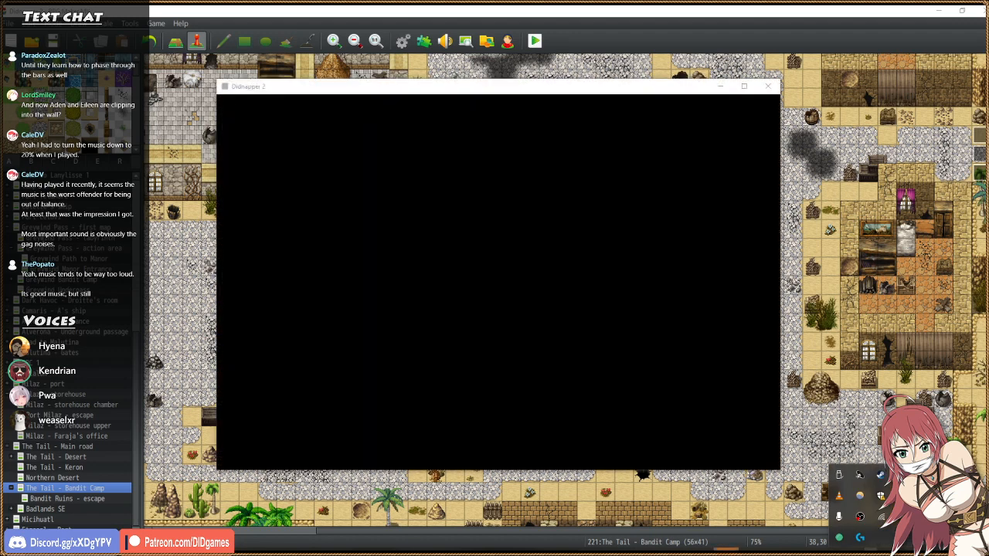
pyautogui.rightClick(905, 550)
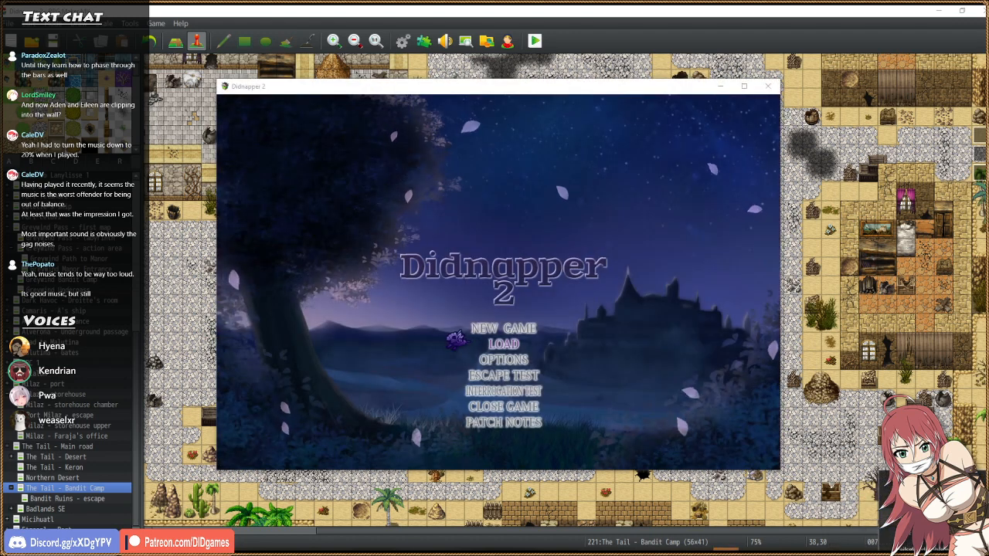
pyautogui.moveTo(911, 518)
pyautogui.click(915, 499)
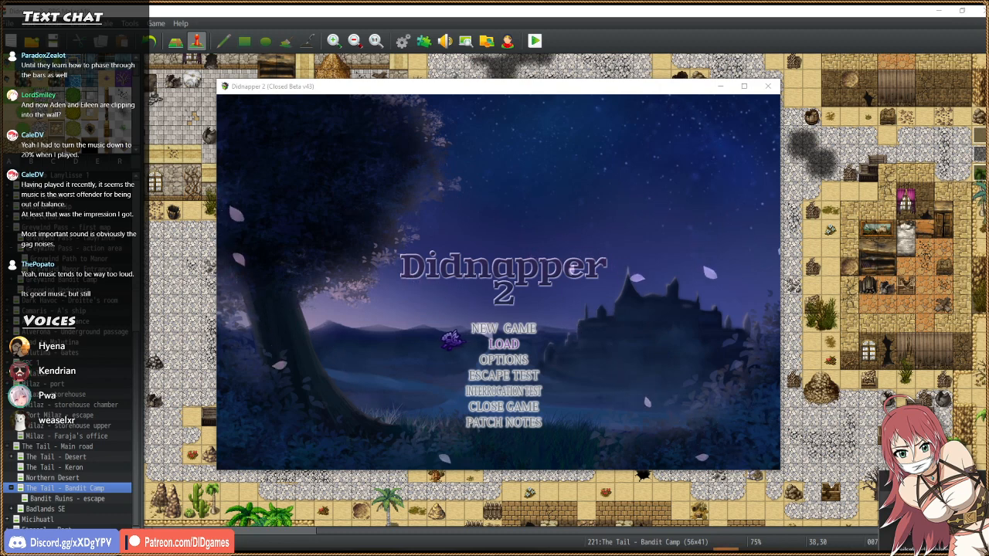
pyautogui.click(927, 492)
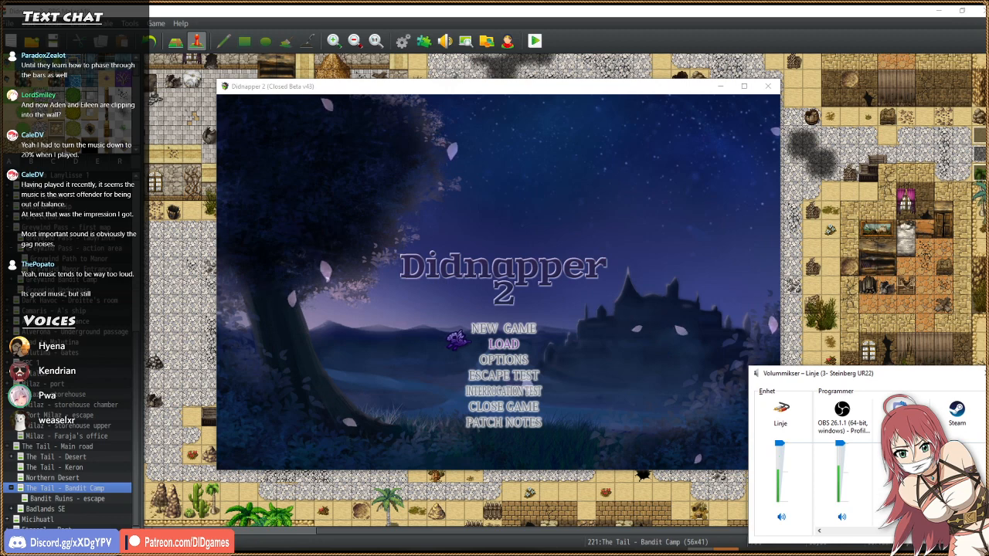
pyautogui.click(977, 531)
pyautogui.click(977, 531)
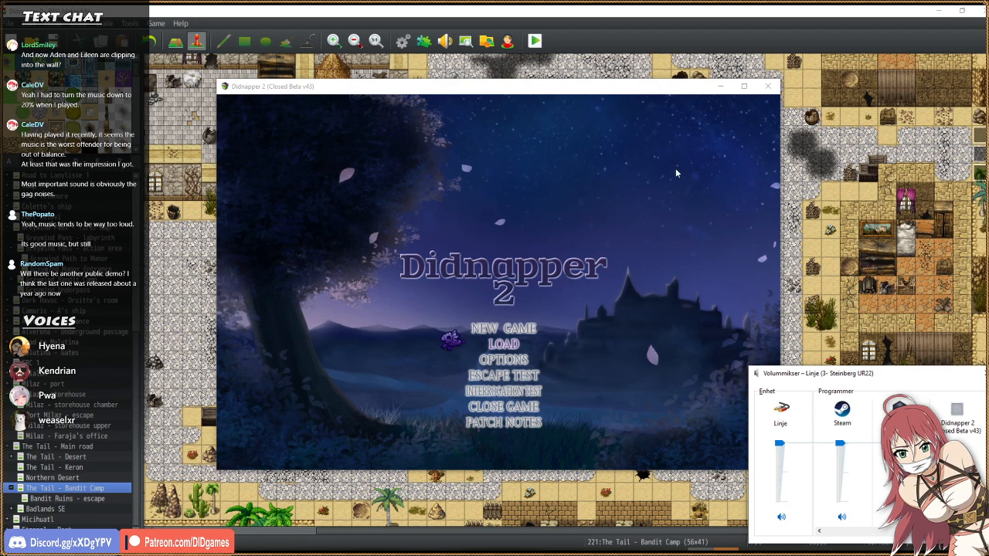
pyautogui.click(550, 95)
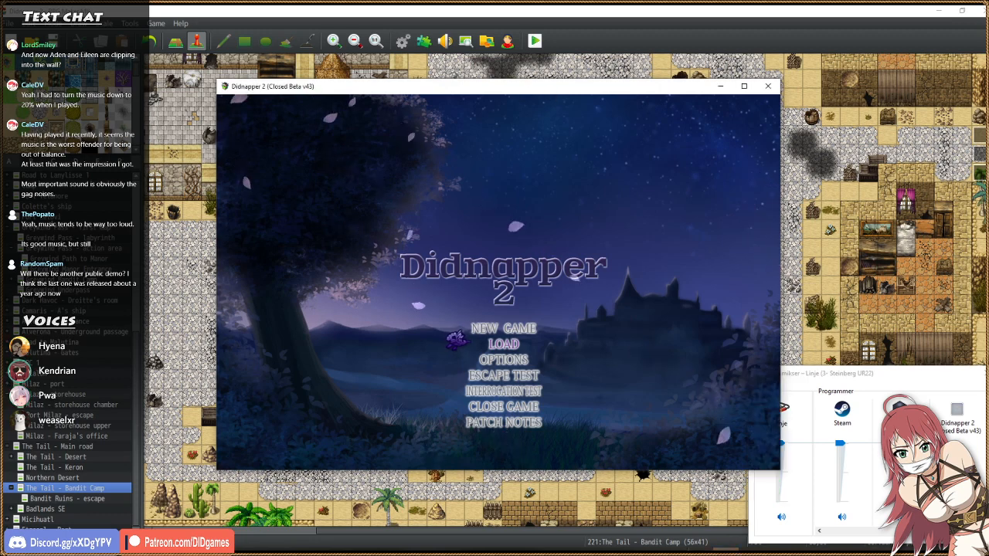
pyautogui.click(981, 373)
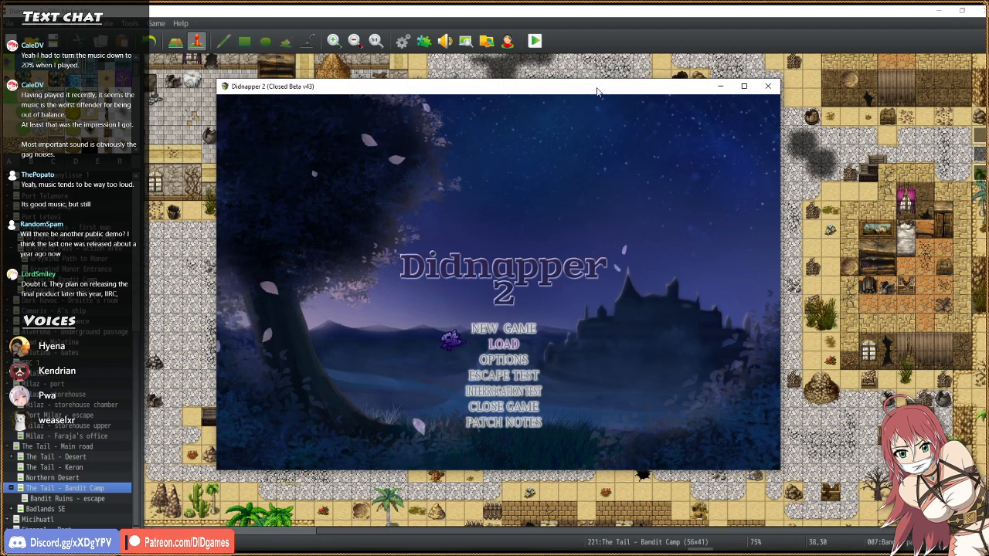
pyautogui.click(767, 86)
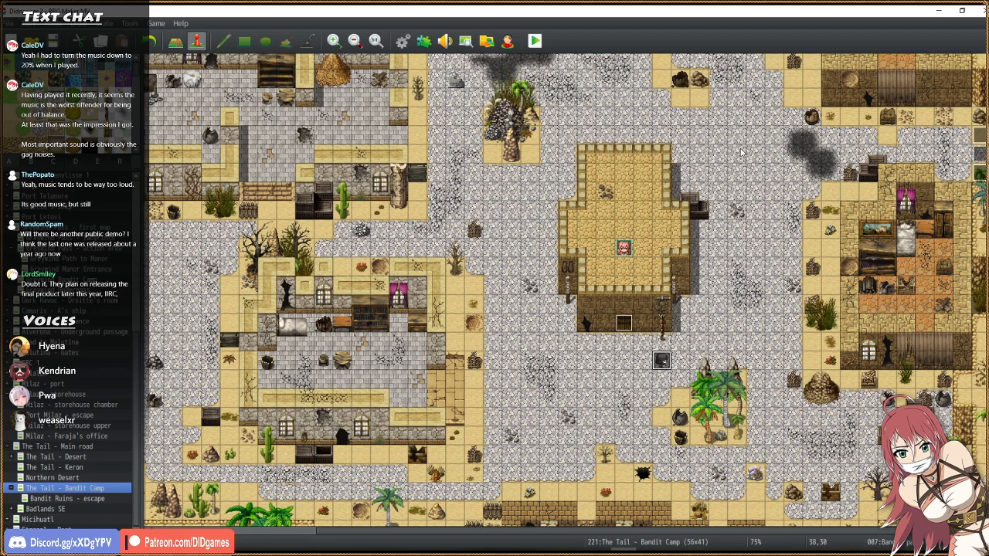
# Review the first-page commands of the Bandit patrol 1 event, including the banditCapturedCamp text and player transfer, and close it without changes.
pyautogui.scroll(3, 741, 152)
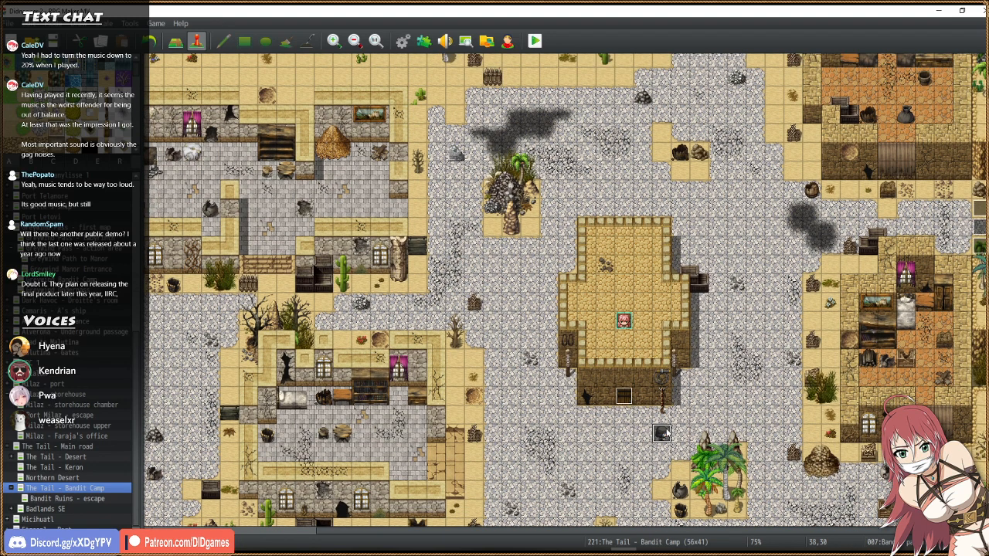
pyautogui.doubleClick(662, 434)
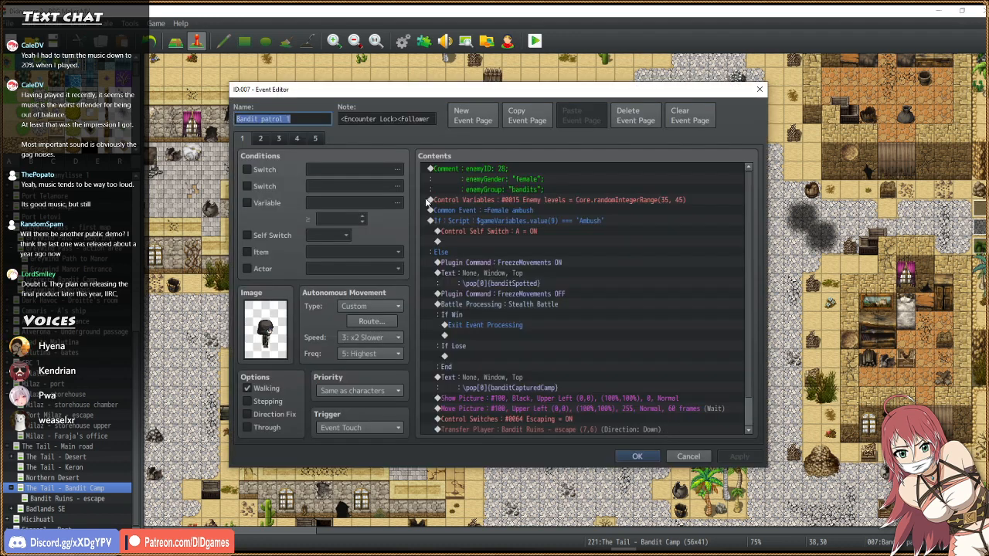
pyautogui.moveTo(614, 96); pyautogui.dragTo(500, 112)
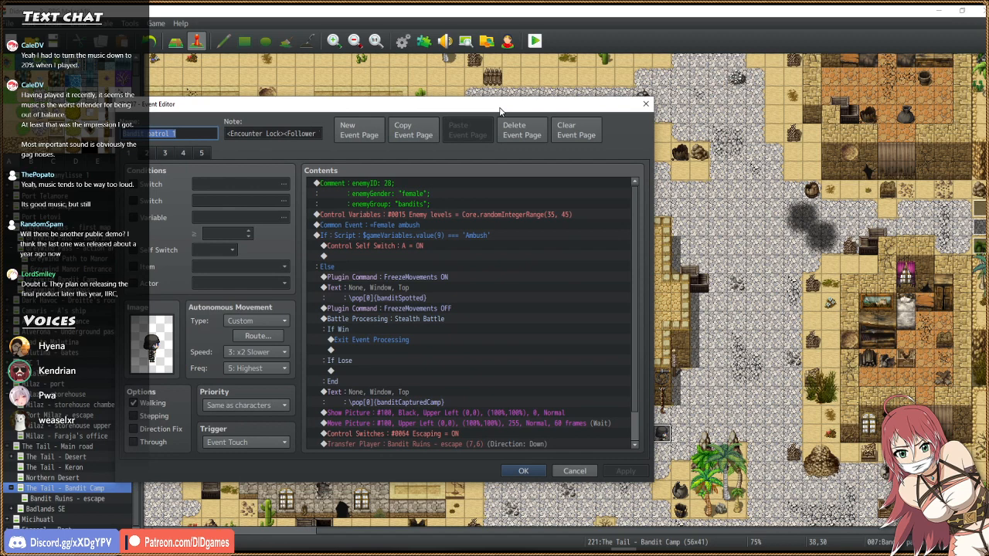
pyautogui.moveTo(499, 112); pyautogui.dragTo(501, 99)
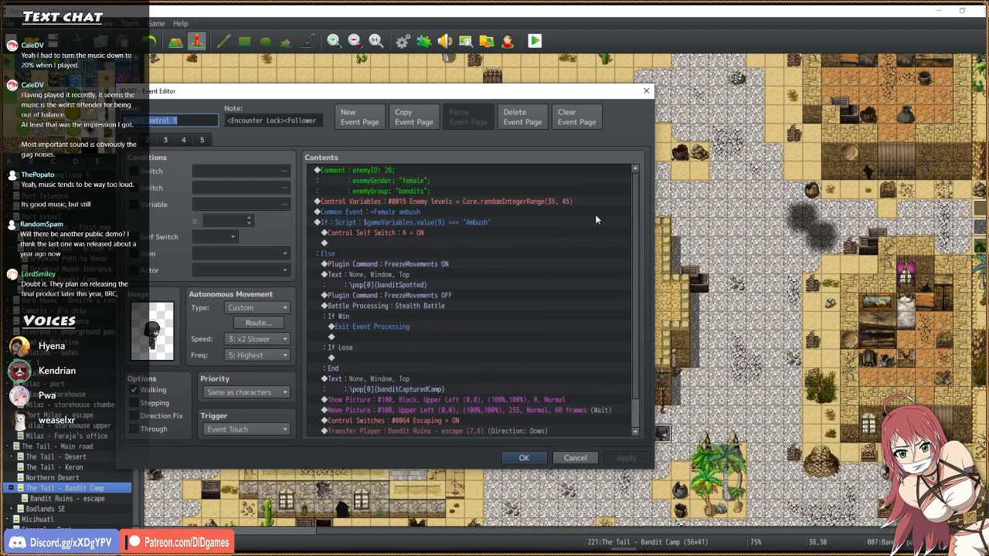
pyautogui.scroll(-1, 595, 219)
pyautogui.scroll(1, 595, 220)
pyautogui.scroll(-1, 634, 224)
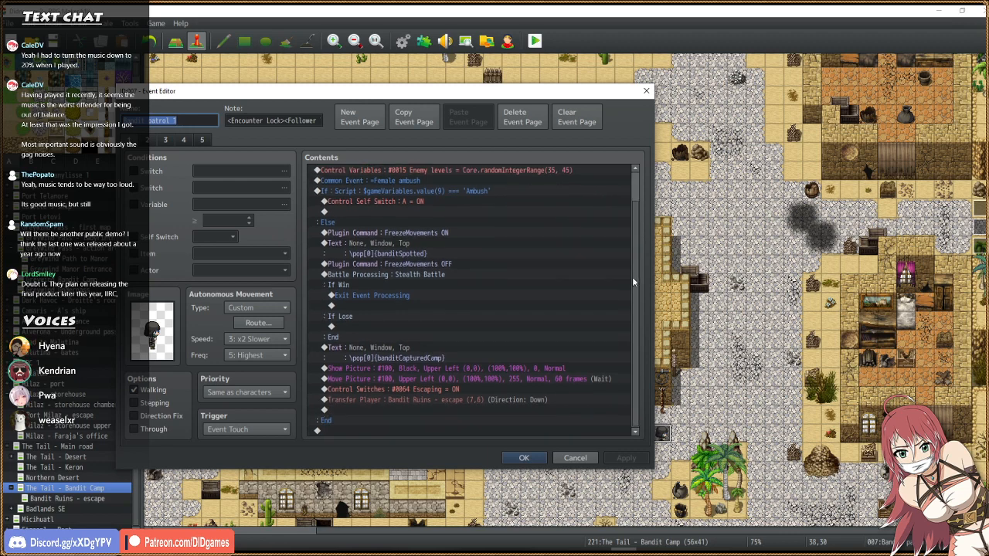
pyautogui.scroll(1, 632, 263)
pyautogui.scroll(-1, 640, 232)
pyautogui.scroll(1, 636, 276)
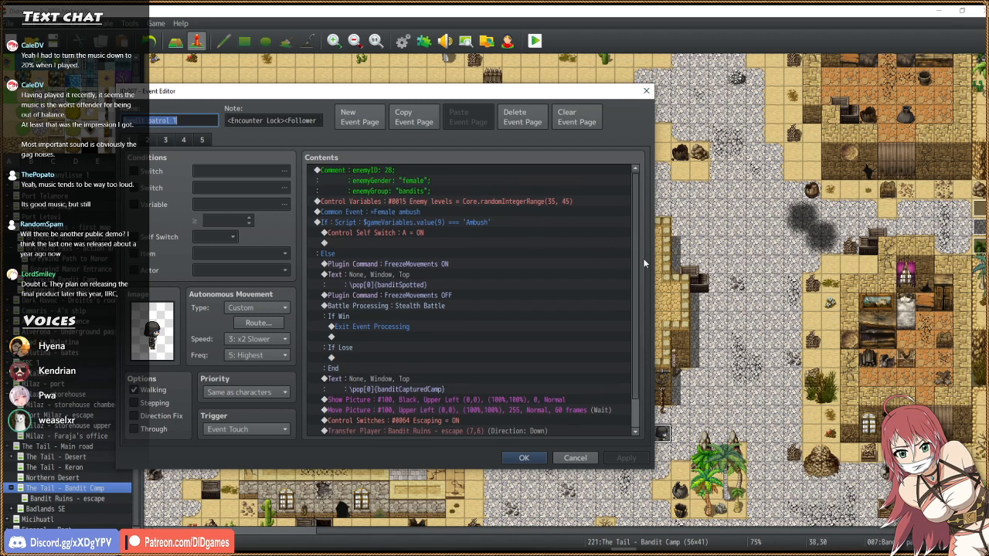
pyautogui.scroll(-1, 633, 260)
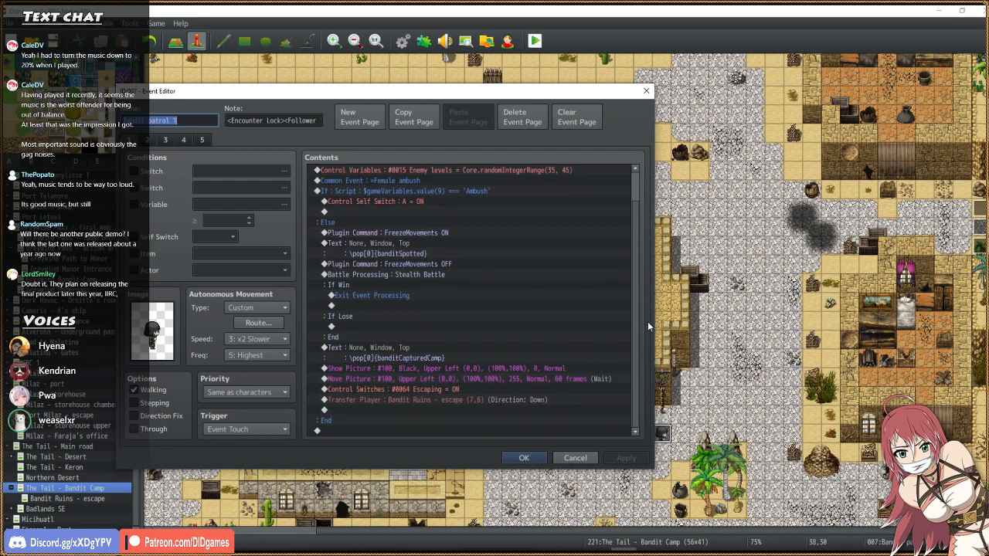
pyautogui.click(444, 360)
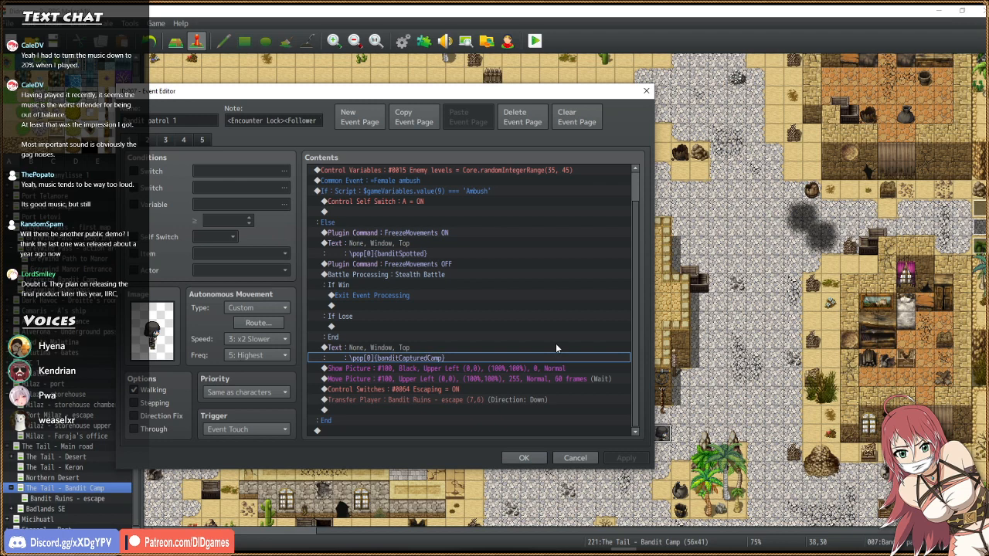
pyautogui.scroll(1, 556, 348)
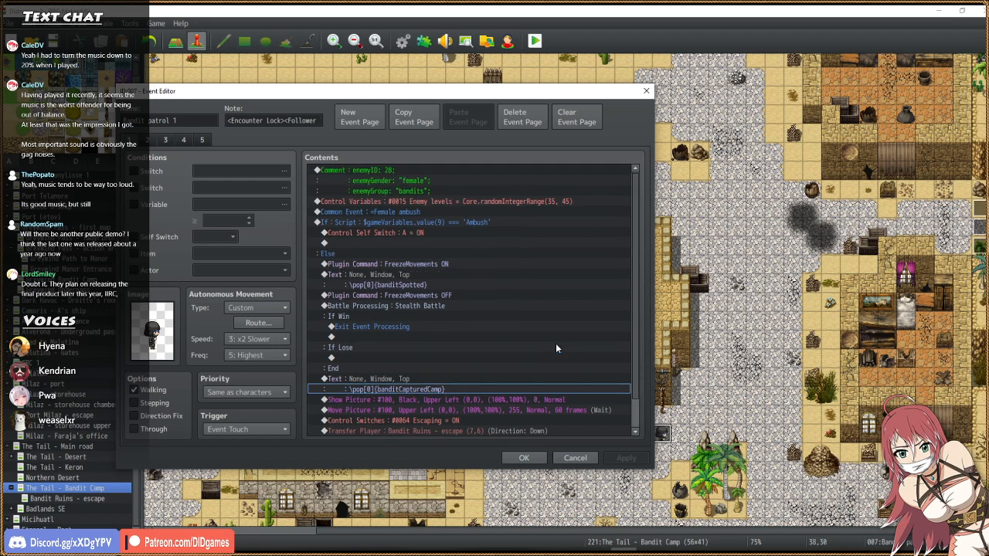
pyautogui.press('Escape')
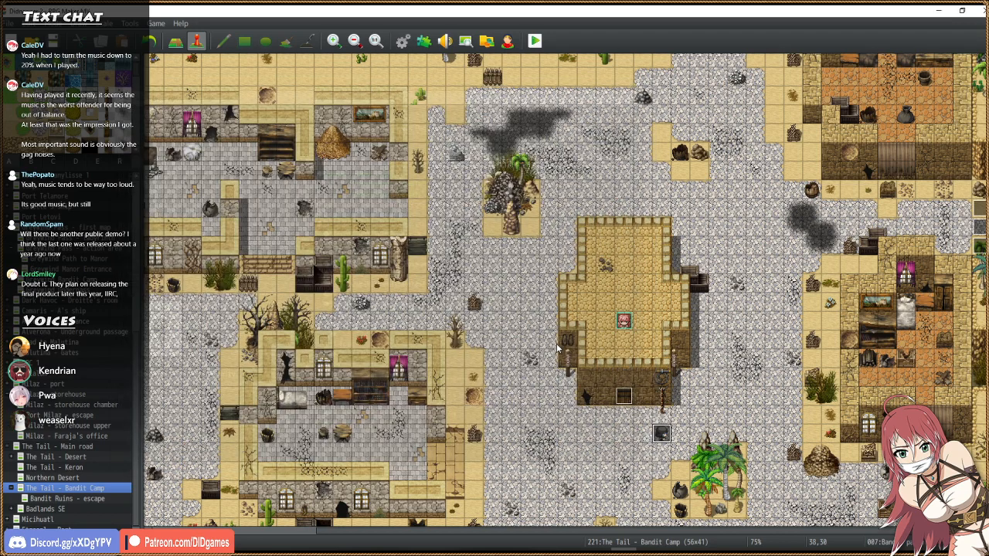
# Move the Bandit patrol 1 event to 42,29, southeast of the central building, and check the coordinates of the tile at 42,18.
pyautogui.moveTo(661, 437); pyautogui.dragTo(680, 435)
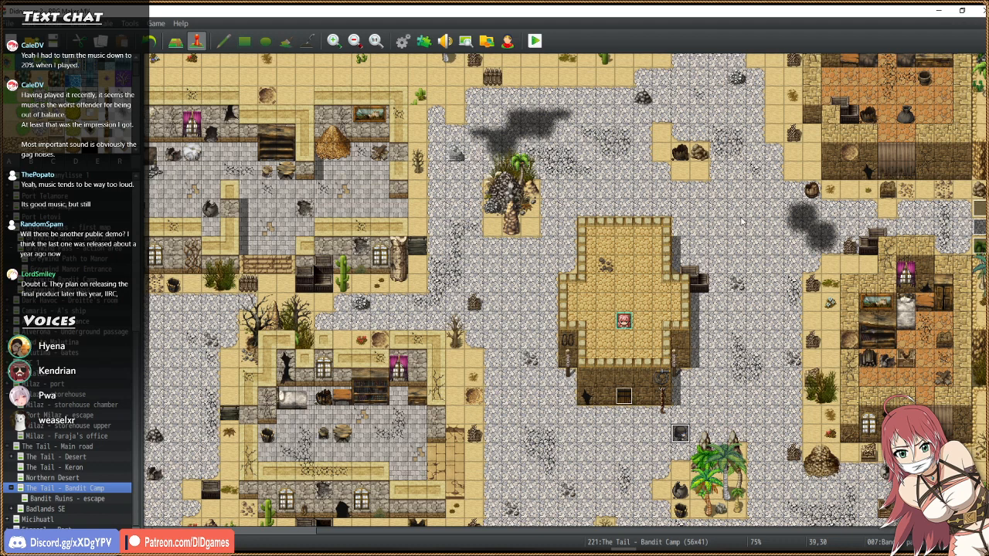
pyautogui.click(516, 265)
pyautogui.click(542, 448)
pyautogui.click(549, 433)
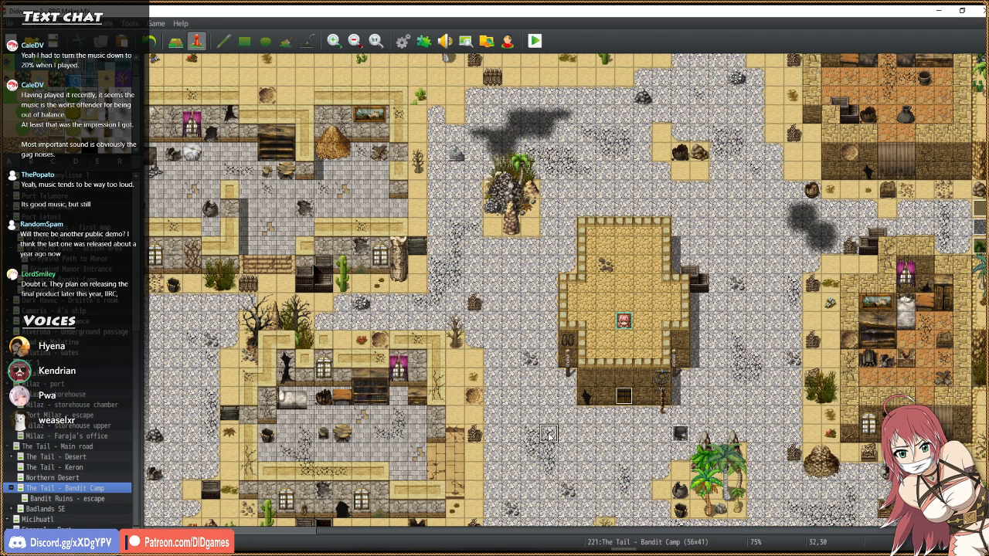
pyautogui.click(699, 416)
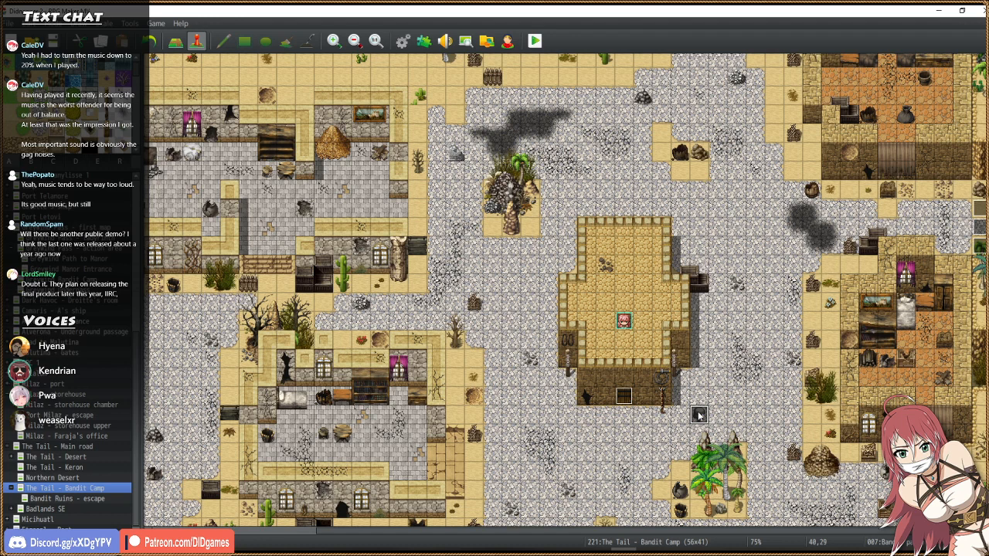
pyautogui.moveTo(707, 417); pyautogui.dragTo(745, 417)
pyautogui.click(743, 214)
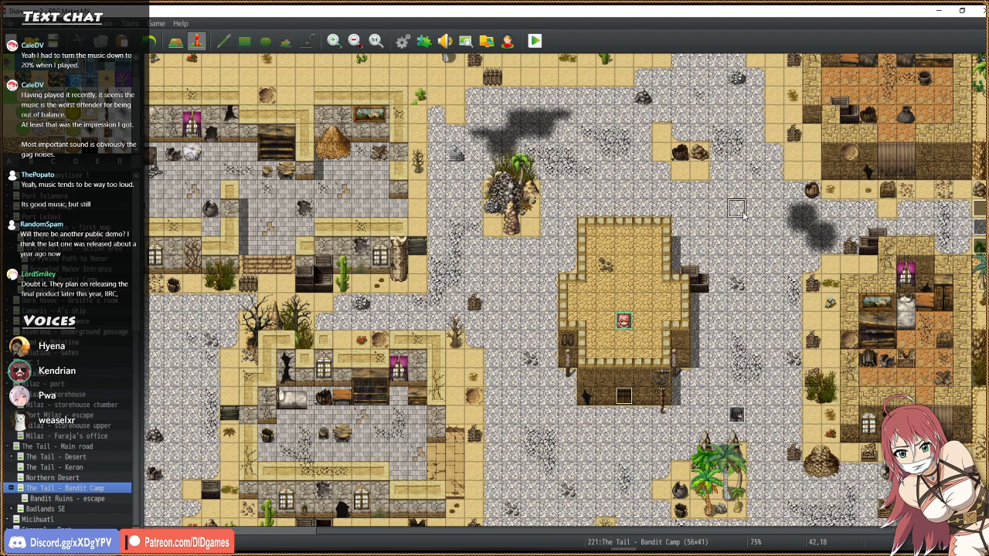
# Set the first-page image of Bandit patrol 1 to the back-facing black-clad figure from the Bandits sheet.
pyautogui.doubleClick(742, 414)
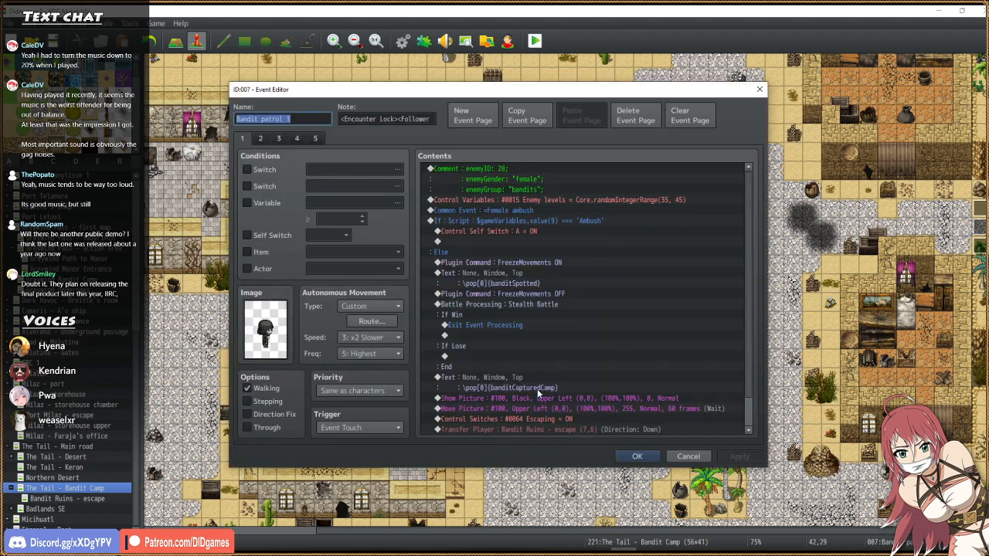
pyautogui.doubleClick(266, 330)
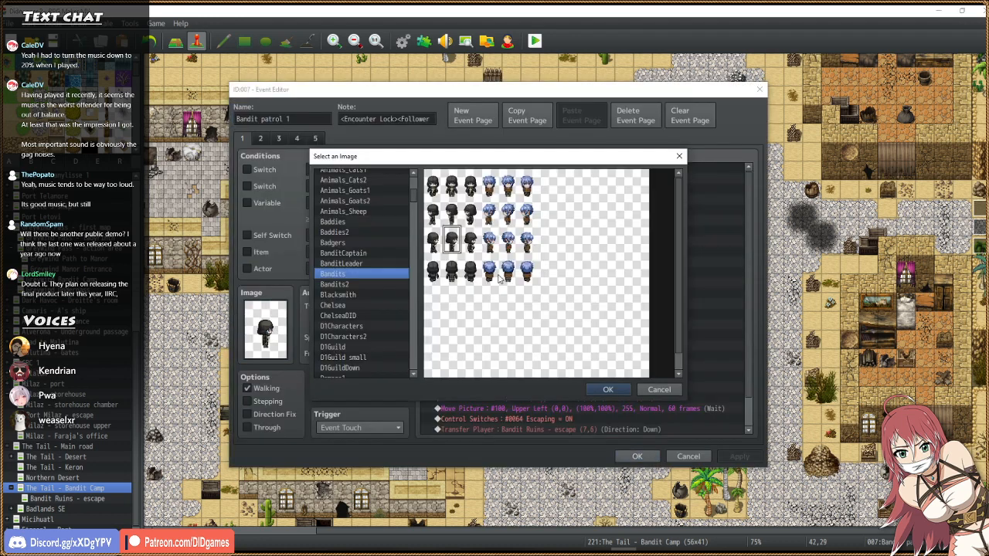
pyautogui.doubleClick(454, 275)
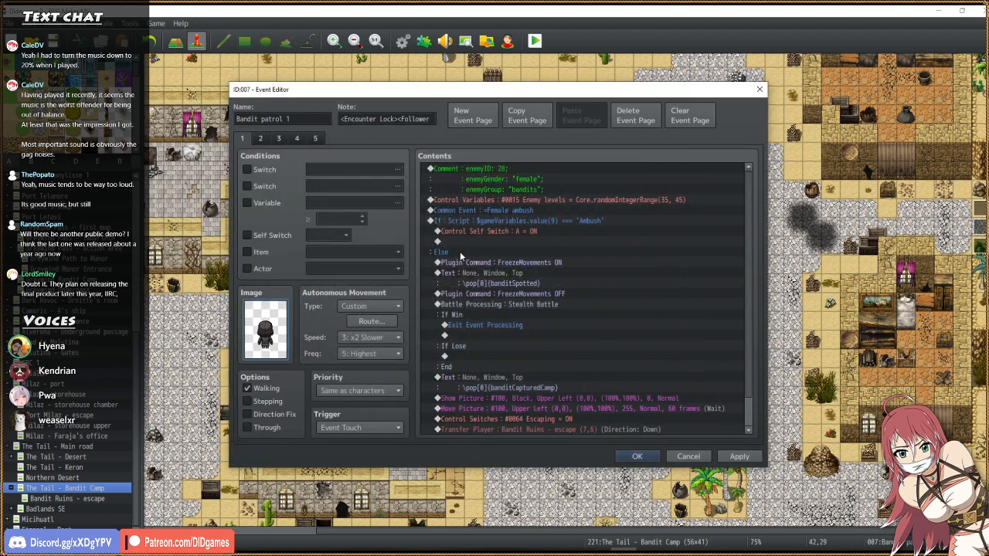
# Set the first waypoint of Bandit patrol 1's custom movement route to MOVE TO: 42, 18 and save the event.
pyautogui.click(372, 320)
pyautogui.doubleClick(347, 223)
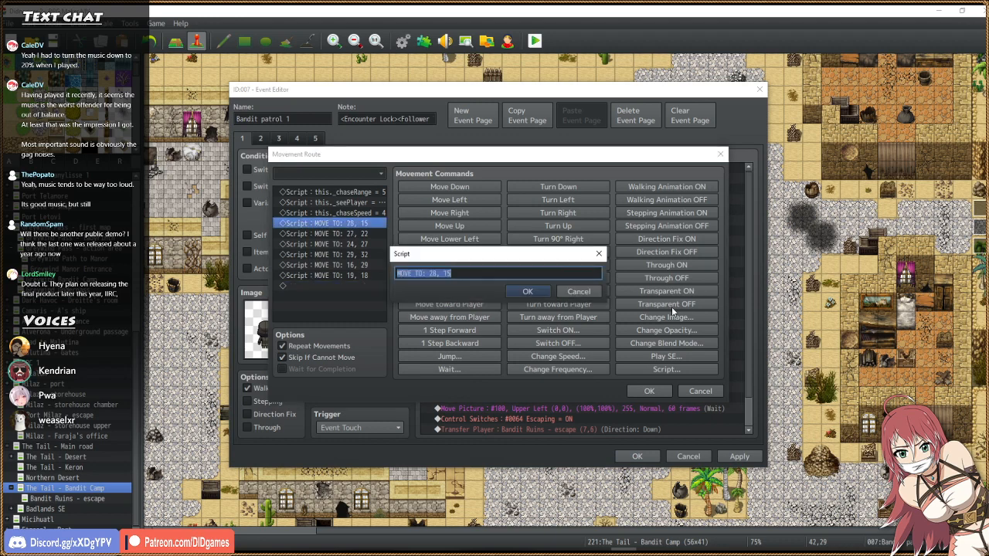
pyautogui.press('Right')
pyautogui.press('Left')
pyautogui.write('42')
pyautogui.press('Return')
pyautogui.press('Return')
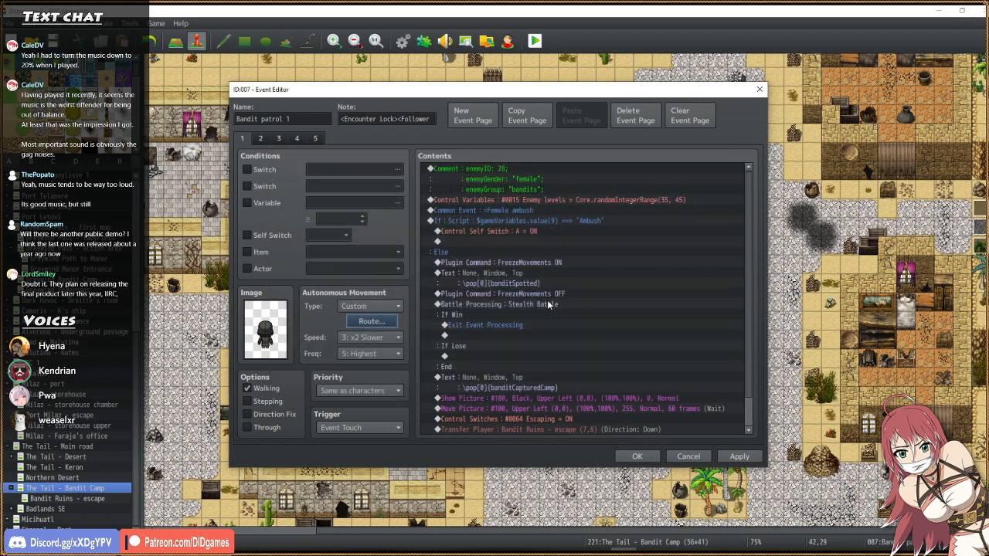
pyautogui.click(636, 456)
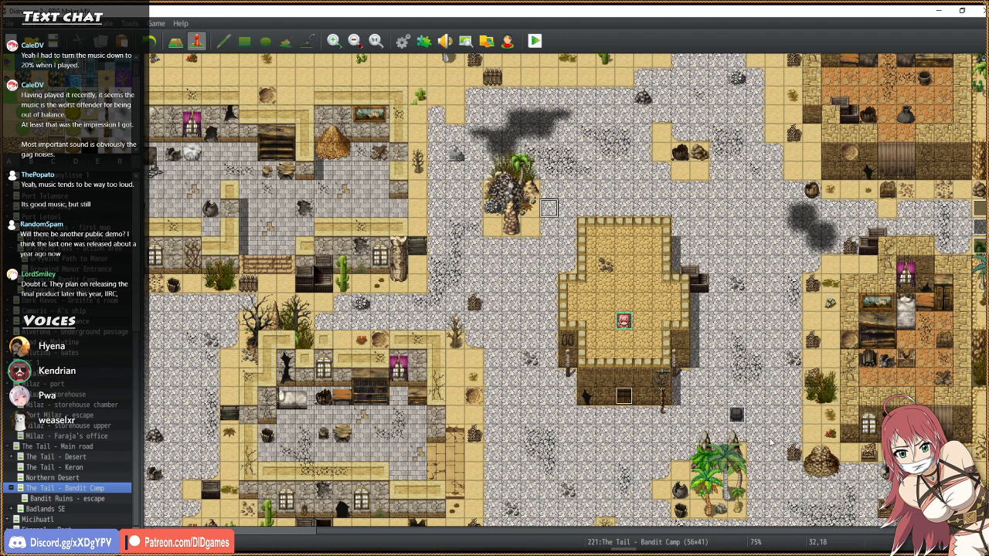
# Set the second waypoint of Bandit patrol 1's movement route to MOVE TO: 33, 18, save the event, and check the tile at 31,29.
pyautogui.doubleClick(736, 415)
pyautogui.click(373, 324)
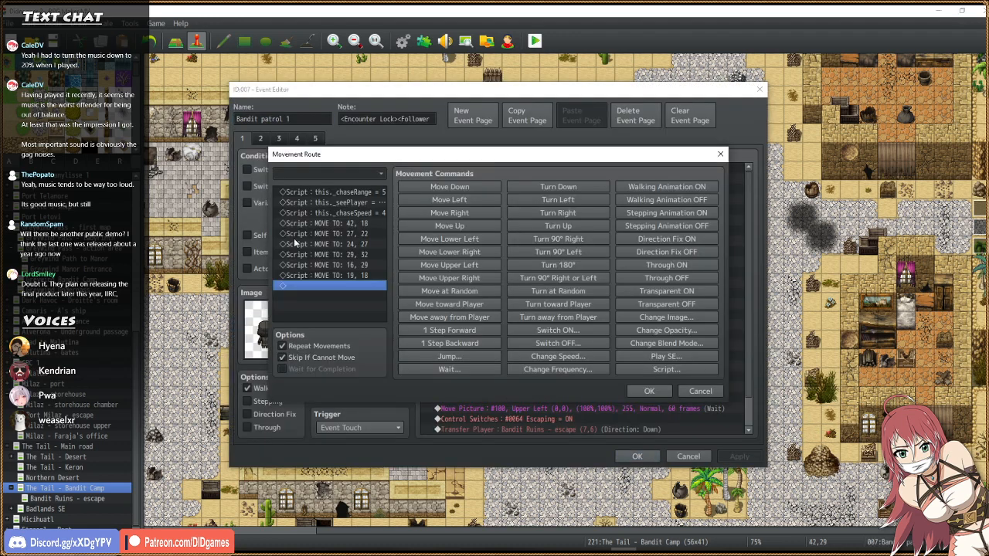
pyautogui.doubleClick(361, 234)
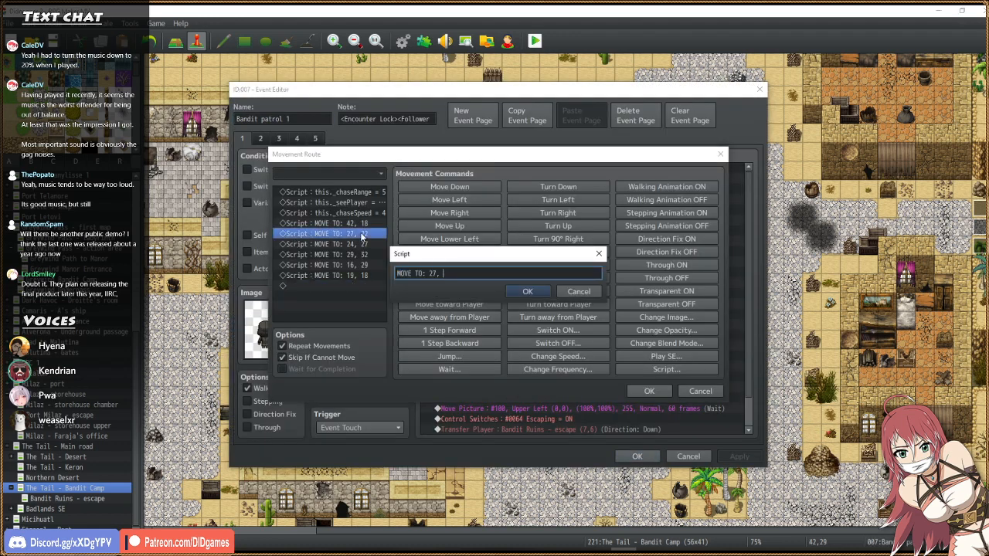
pyautogui.write('18')
pyautogui.press('BackSpace')
pyautogui.write('33')
pyautogui.press('Return')
pyautogui.press('Return')
pyautogui.press('Return')
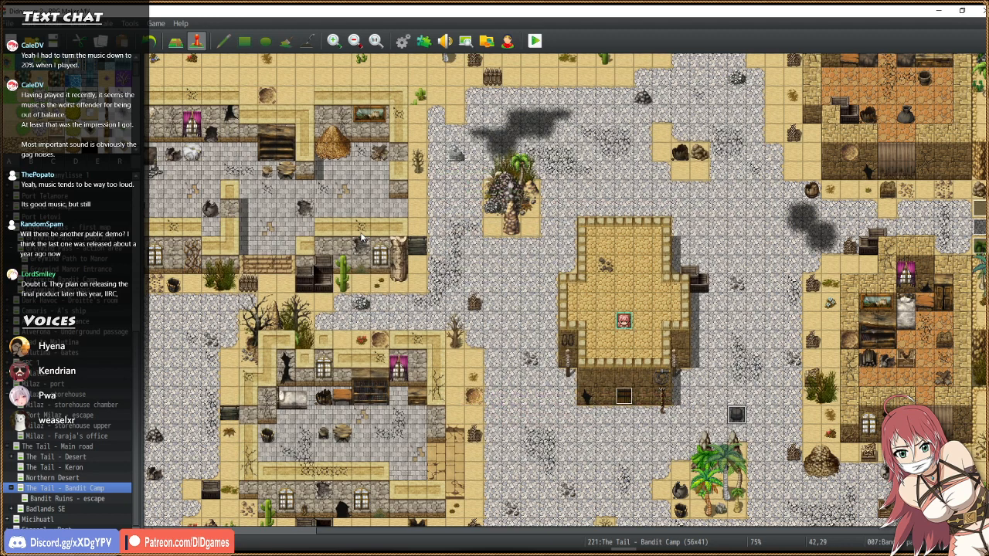
pyautogui.click(529, 417)
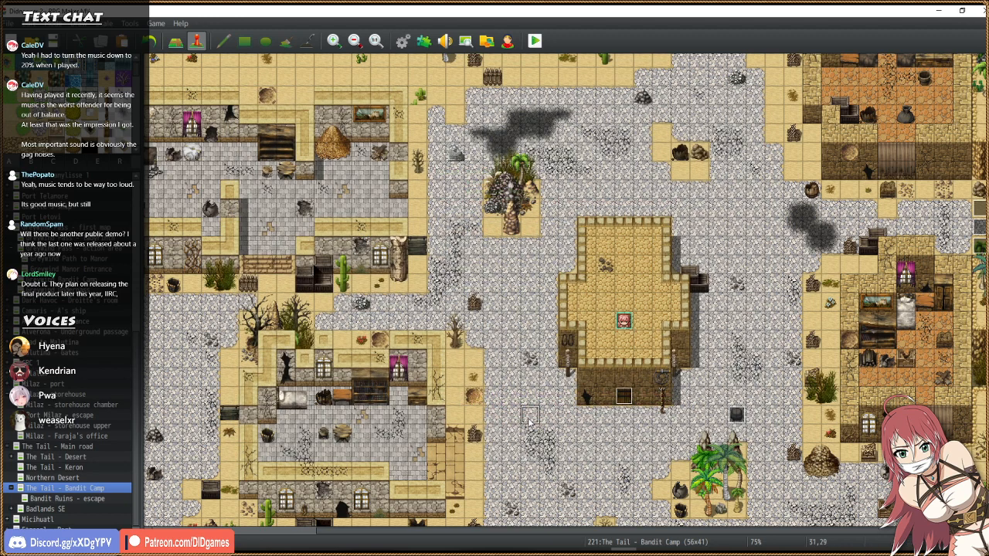
# Set the third waypoint of Bandit patrol 1's custom movement route to MOVE TO: 31, 29.
pyautogui.doubleClick(736, 415)
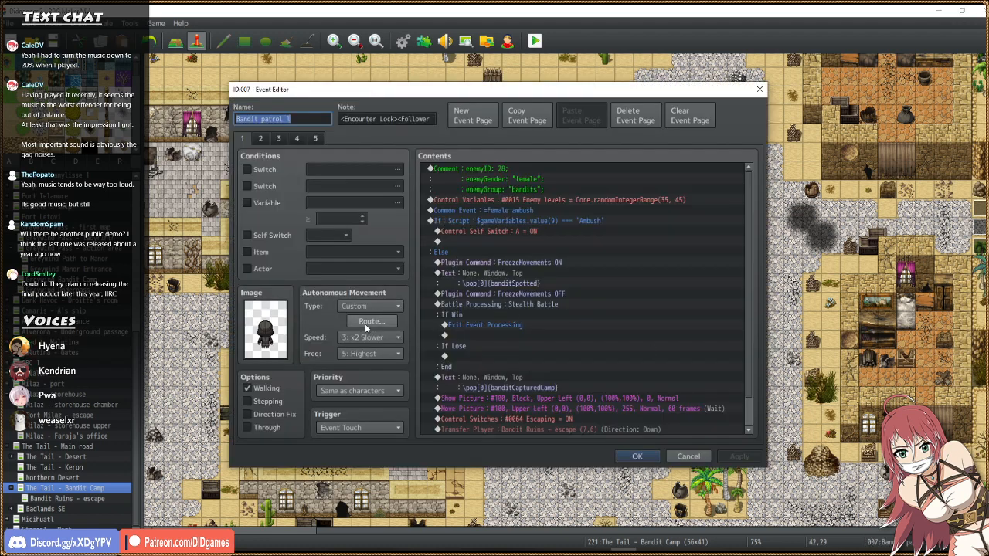
pyautogui.click(366, 324)
pyautogui.click(370, 233)
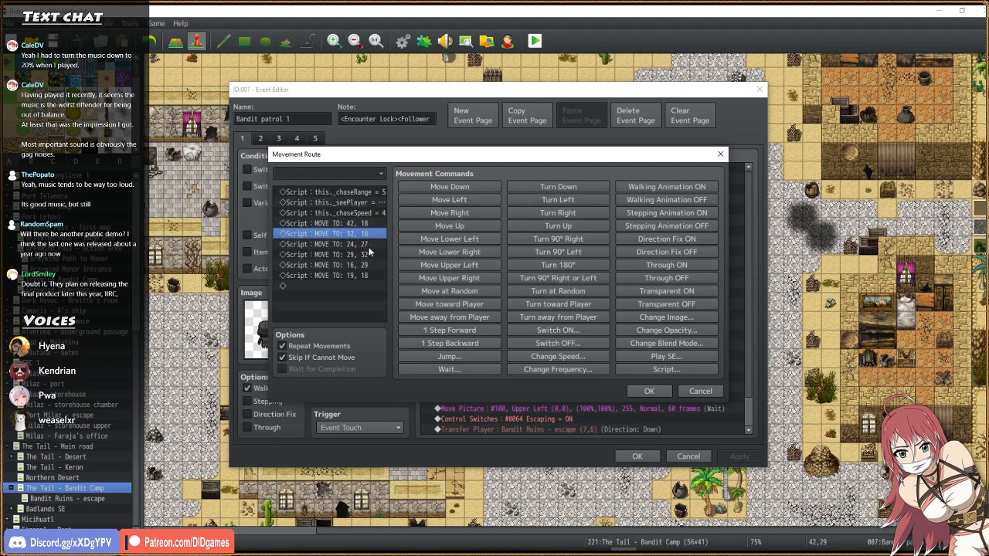
pyautogui.doubleClick(366, 244)
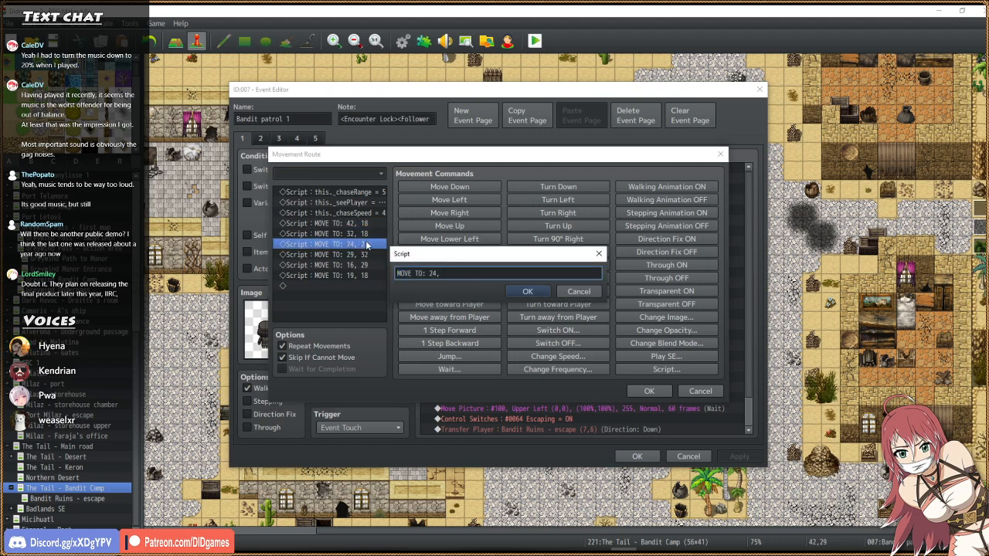
pyautogui.write('29')
pyautogui.press('Return')
pyautogui.press('Down')
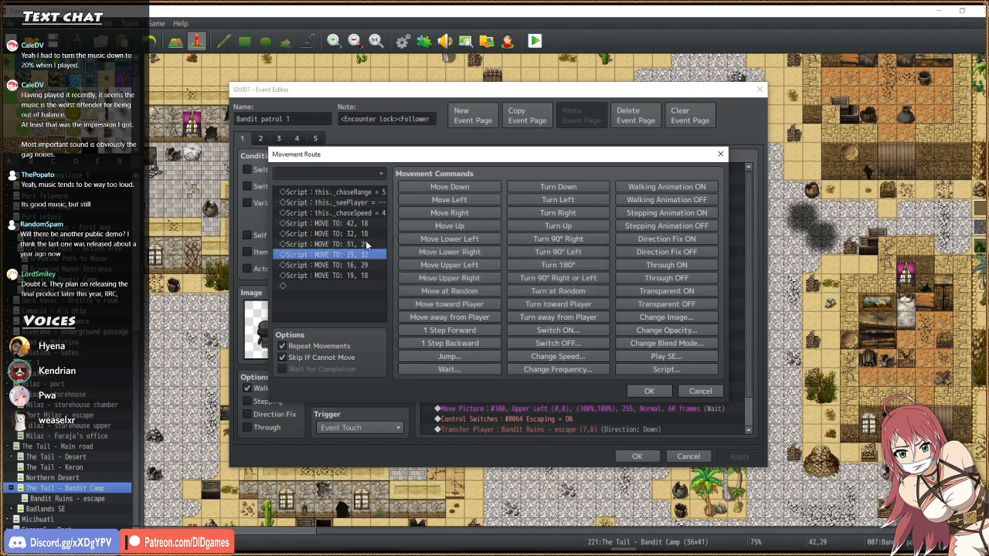
# Set the fourth waypoint of Bandit patrol 1's route to MOVE TO: 42, 29, delete the remaining waypoints and save the event.
pyautogui.press('Return')
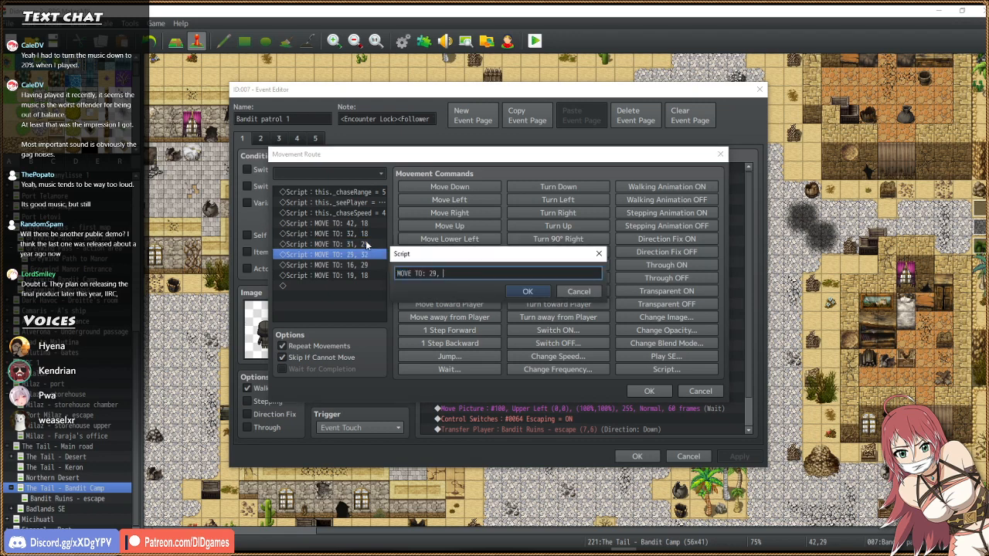
pyautogui.press('BackSpace')
pyautogui.press('BackSpace')
pyautogui.write('4')
pyautogui.press('Return')
pyautogui.press('Down')
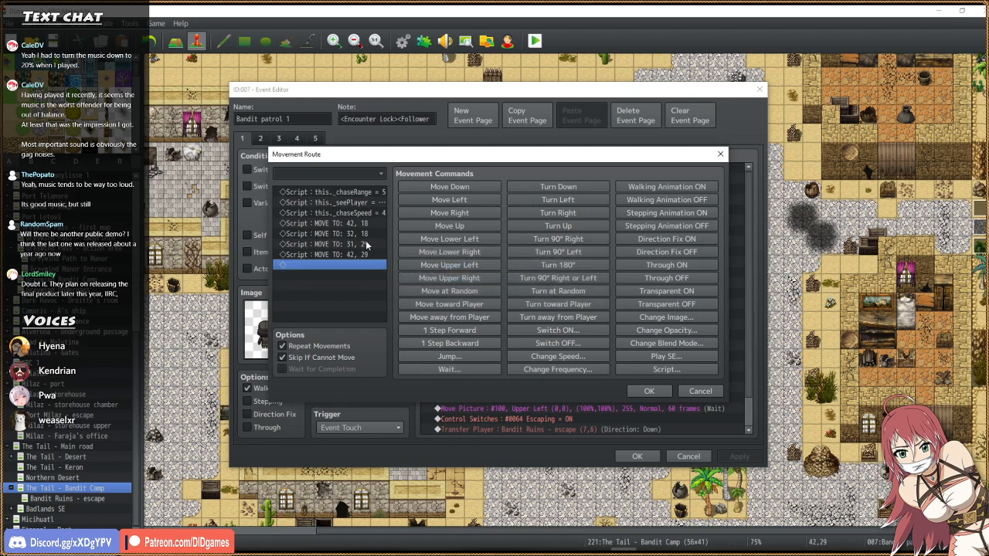
pyautogui.click(642, 392)
pyautogui.click(634, 457)
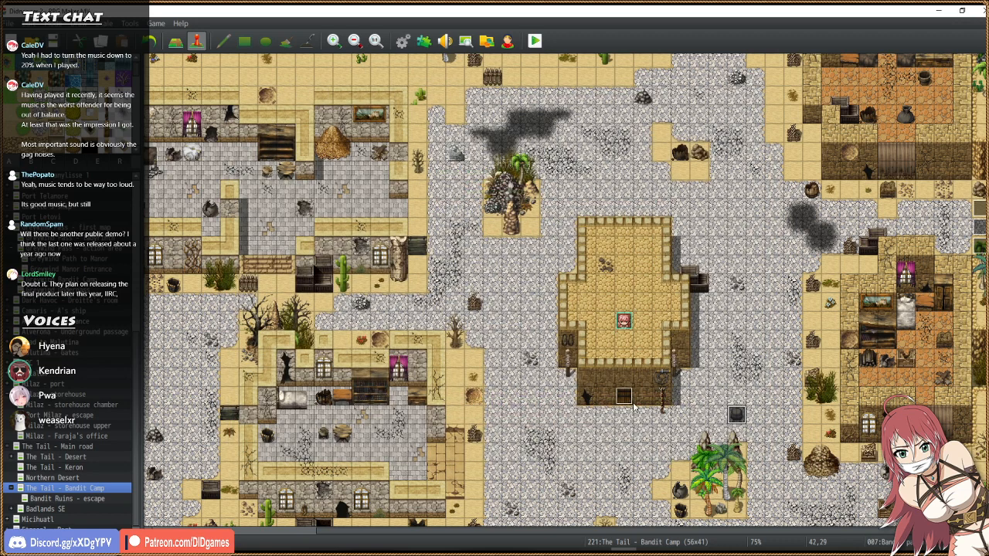
# Launch a playtest with the changes saved and start a new game on the Bandit Camp map.
pyautogui.click(535, 40)
pyautogui.press('Return')
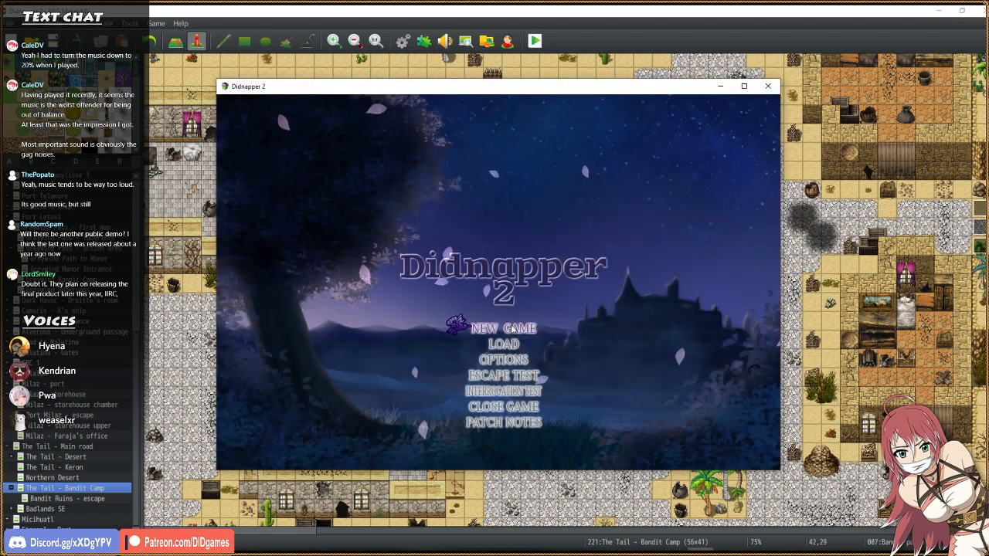
pyautogui.click(533, 326)
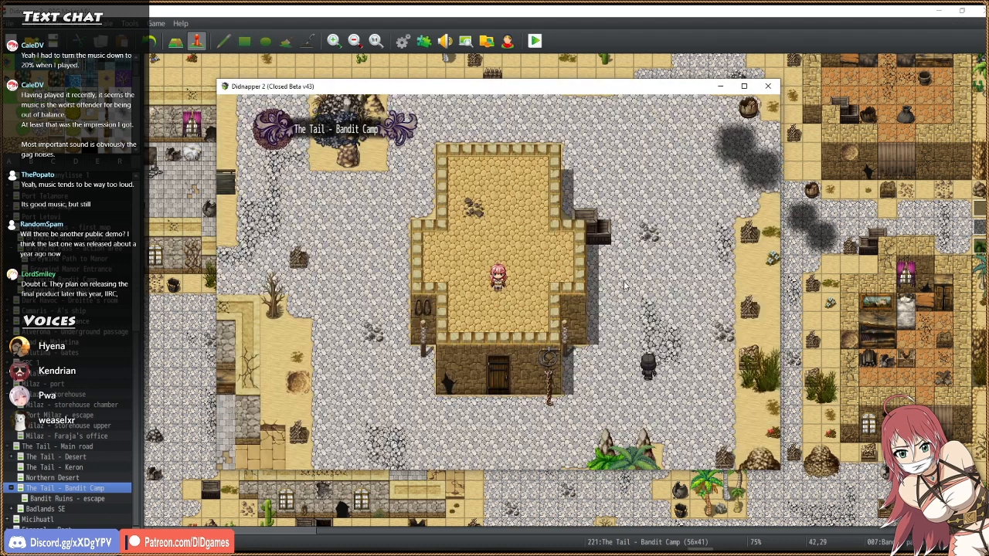
# Walk the character north across the central building's roof to follow the patrol along the east side.
pyautogui.press('Right')
pyautogui.press('Up')
pyautogui.press('Up')
pyautogui.press('Up')
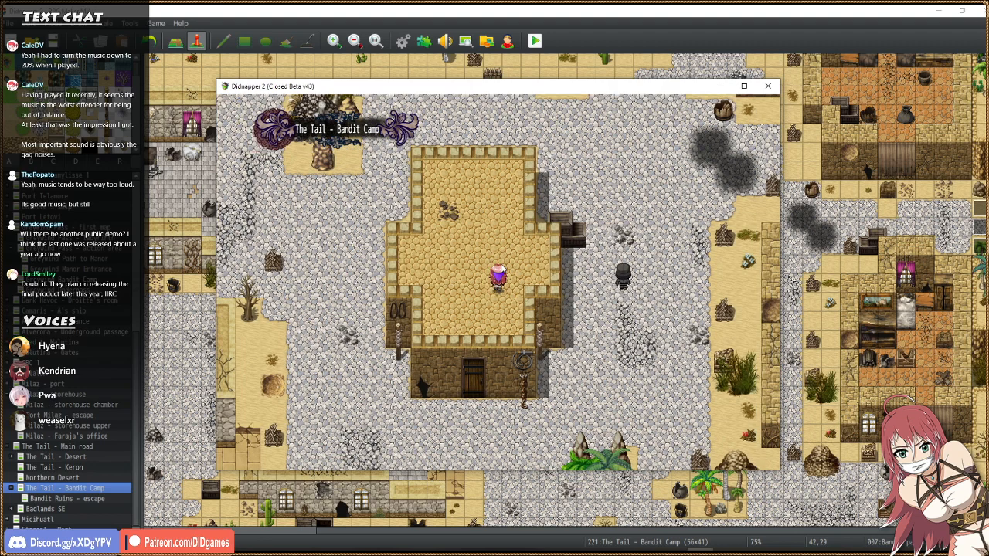
pyautogui.press('Down')
pyautogui.press('Down')
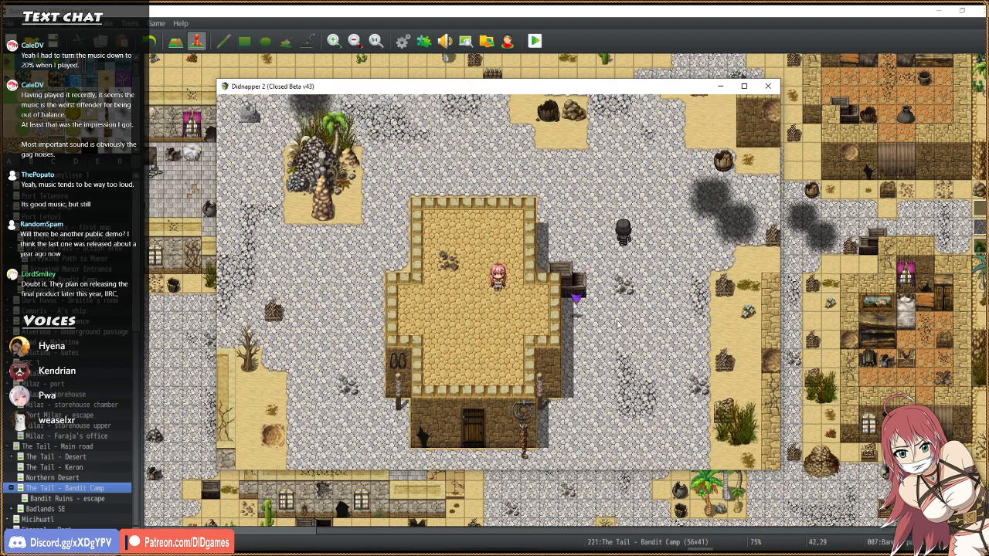
pyautogui.press('Up')
pyautogui.press('Up')
pyautogui.press('Up')
pyautogui.press('Up')
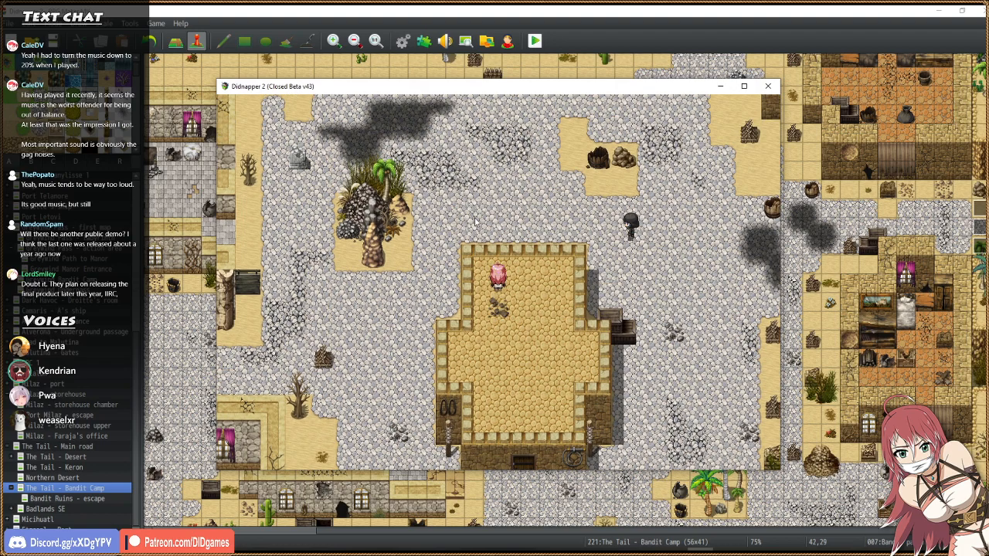
# Walk to the roof's west side and back to check how the patrol reacts along the building's north side.
pyautogui.press('Left')
pyautogui.press('Left')
pyautogui.press('Left')
pyautogui.press('Down')
pyautogui.press('Down')
pyautogui.press('Down')
pyautogui.press('Down')
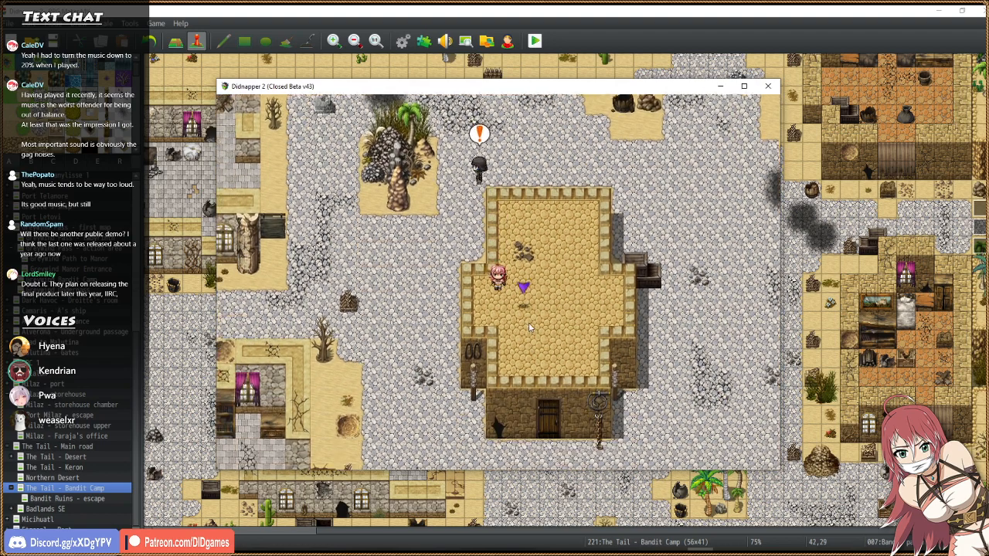
pyautogui.press('Right')
pyautogui.press('Right')
# Send the character to different spots on the roof to test how the bandit patrol follows around the building.
pyautogui.click(498, 178)
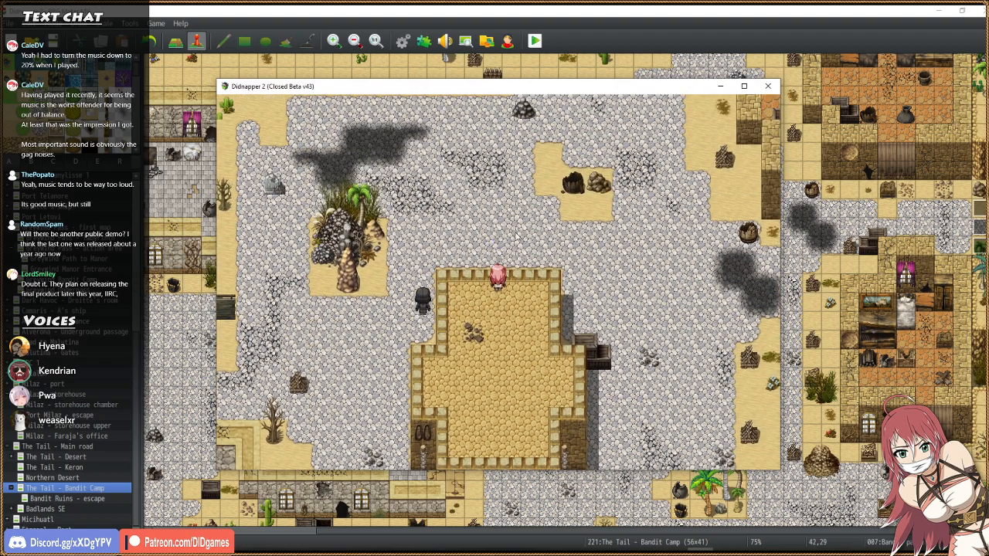
pyautogui.click(530, 252)
pyautogui.click(601, 352)
pyautogui.click(664, 313)
pyautogui.click(470, 257)
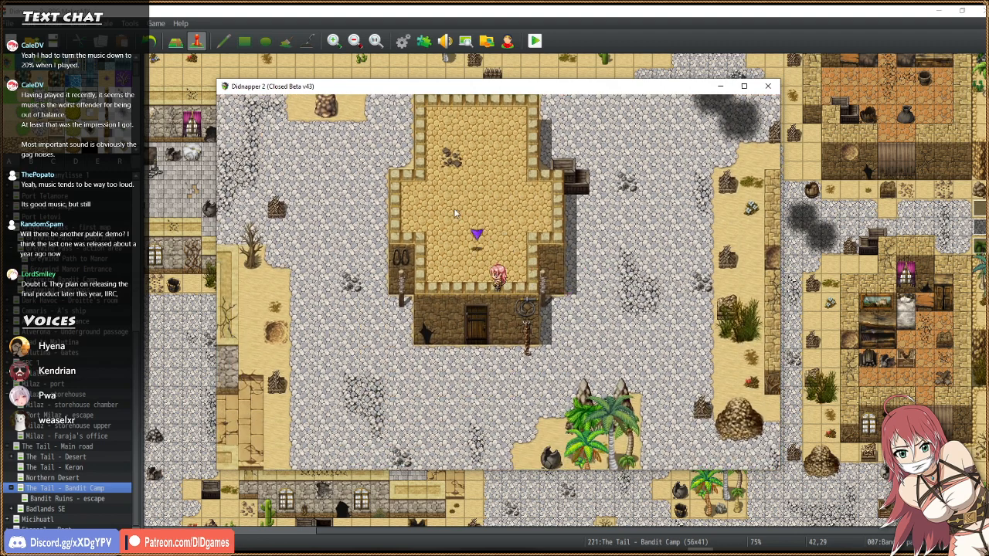
pyautogui.click(461, 188)
pyautogui.click(481, 316)
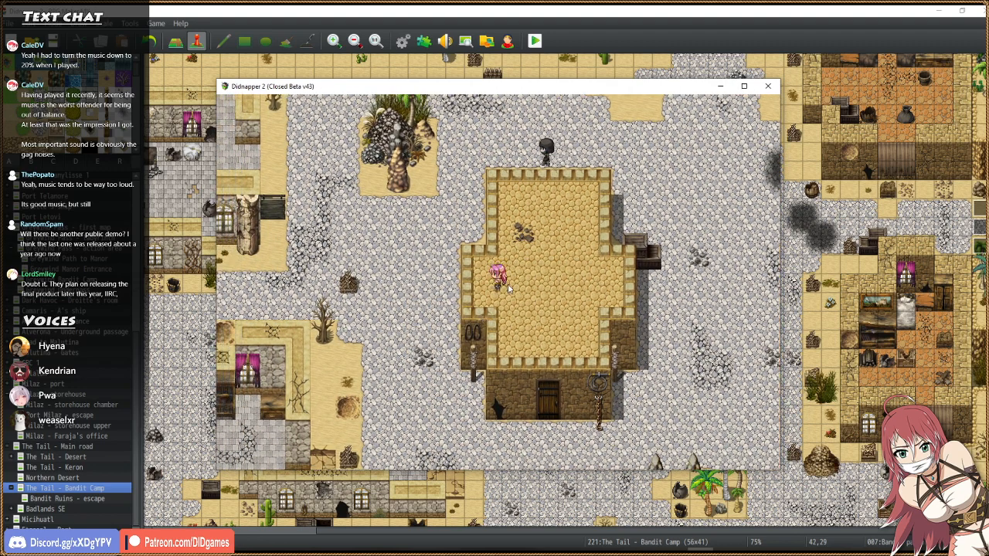
pyautogui.click(527, 295)
pyautogui.click(527, 293)
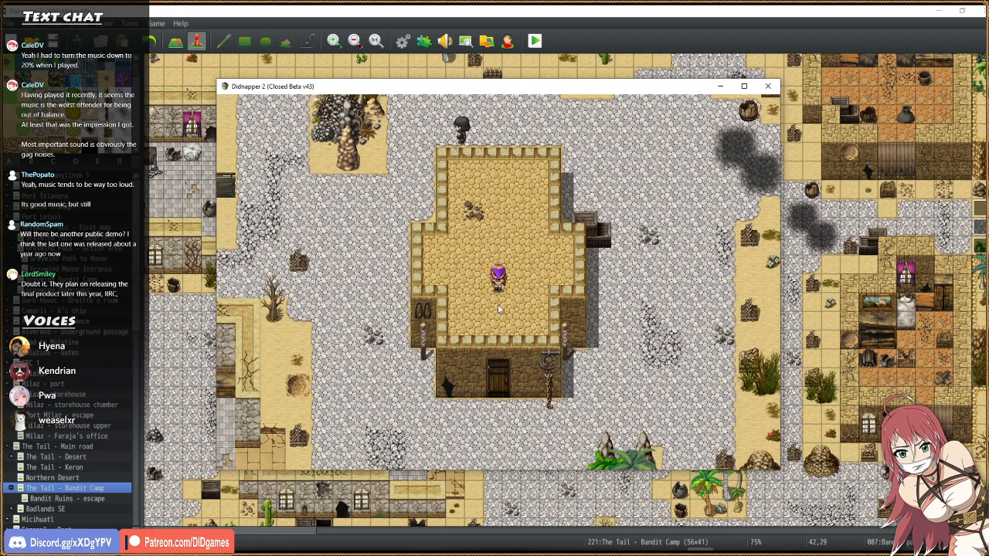
pyautogui.click(500, 256)
pyautogui.click(546, 229)
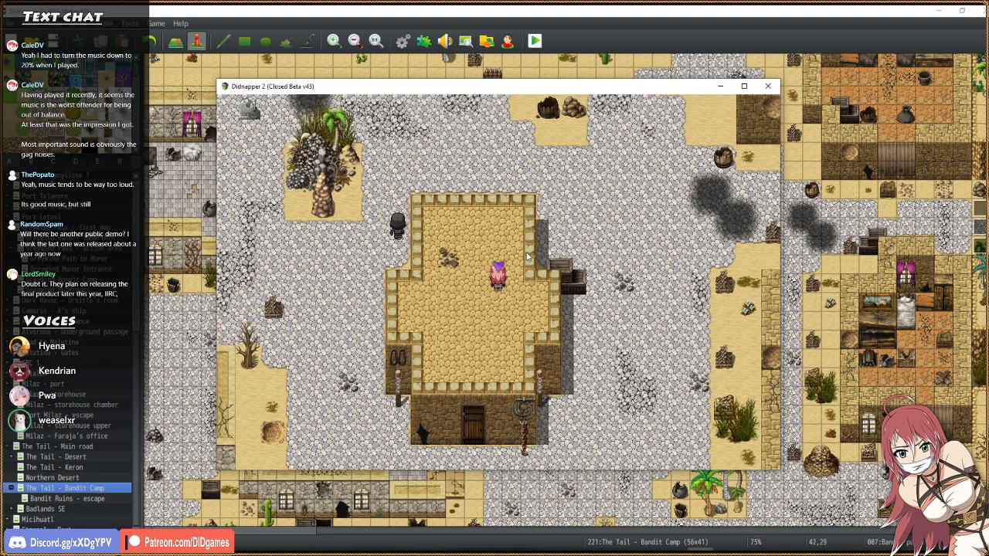
pyautogui.click(520, 309)
pyautogui.click(454, 337)
pyautogui.click(454, 336)
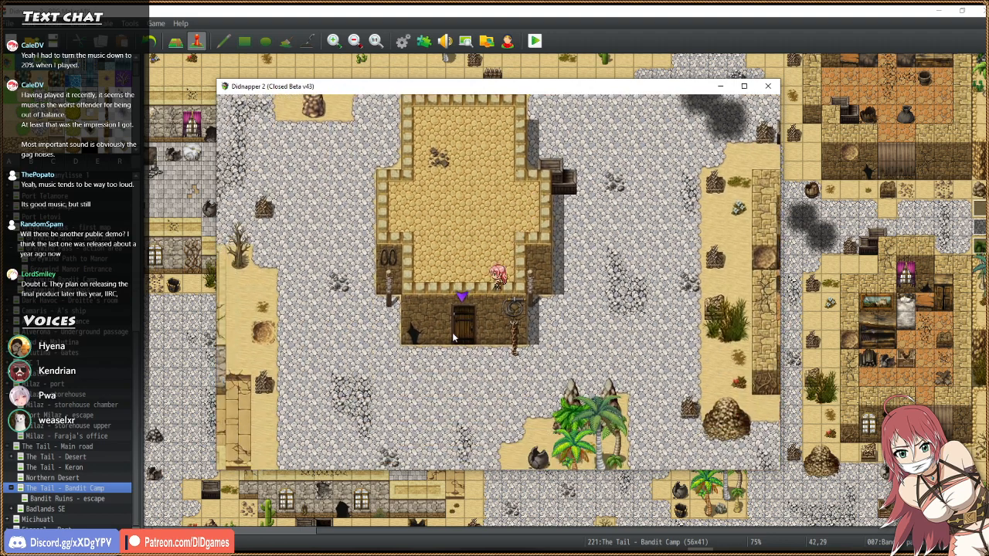
# Keep moving the character between the roof's west and south edges to examine the patrol's pathing around the building.
pyautogui.click(443, 288)
pyautogui.click(458, 246)
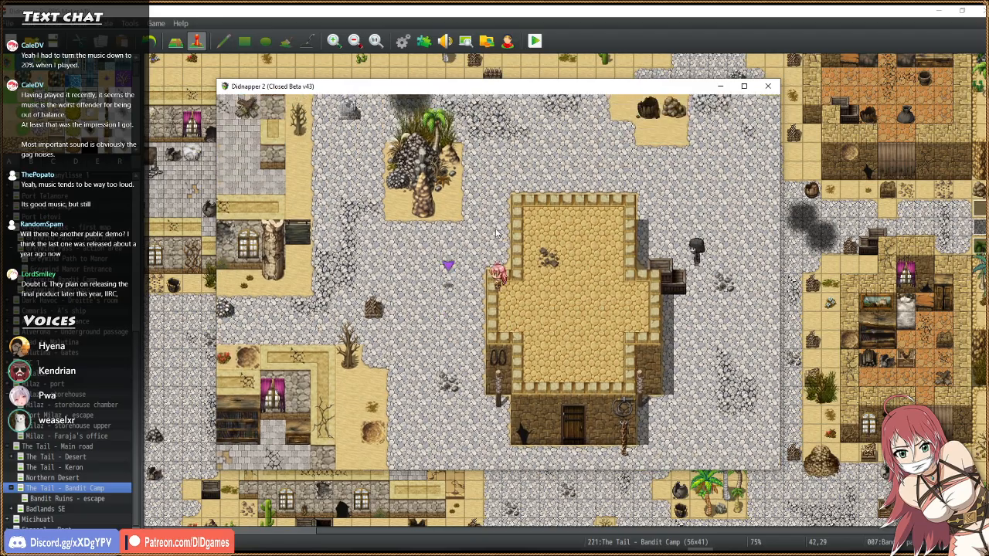
pyautogui.click(519, 327)
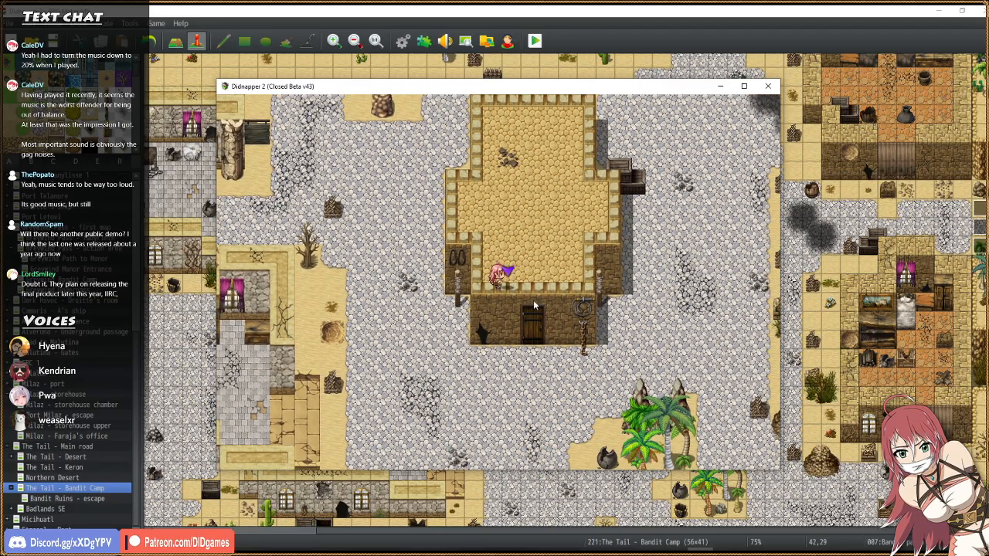
pyautogui.click(540, 291)
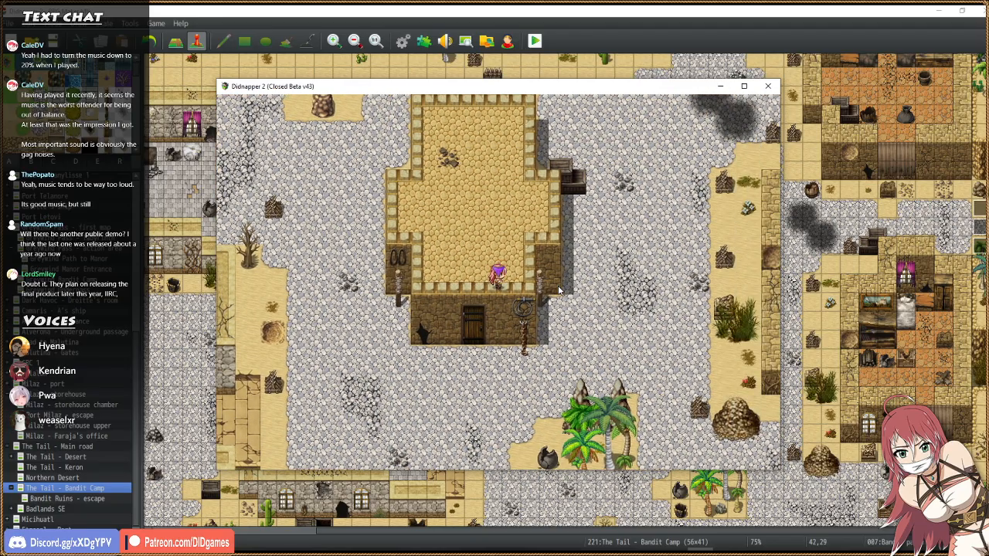
pyautogui.click(567, 280)
pyautogui.click(485, 292)
pyautogui.click(381, 280)
pyautogui.click(418, 245)
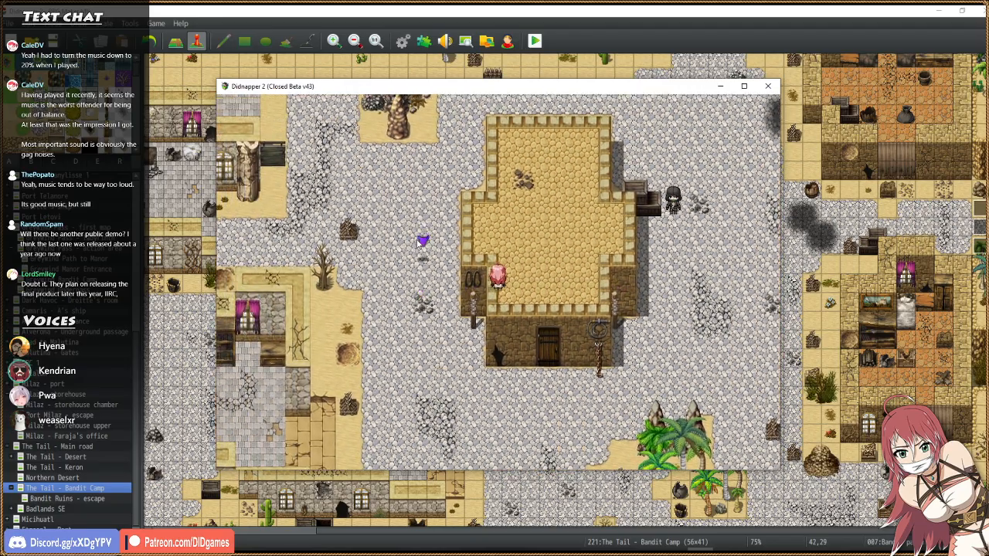
pyautogui.click(464, 237)
pyautogui.click(473, 303)
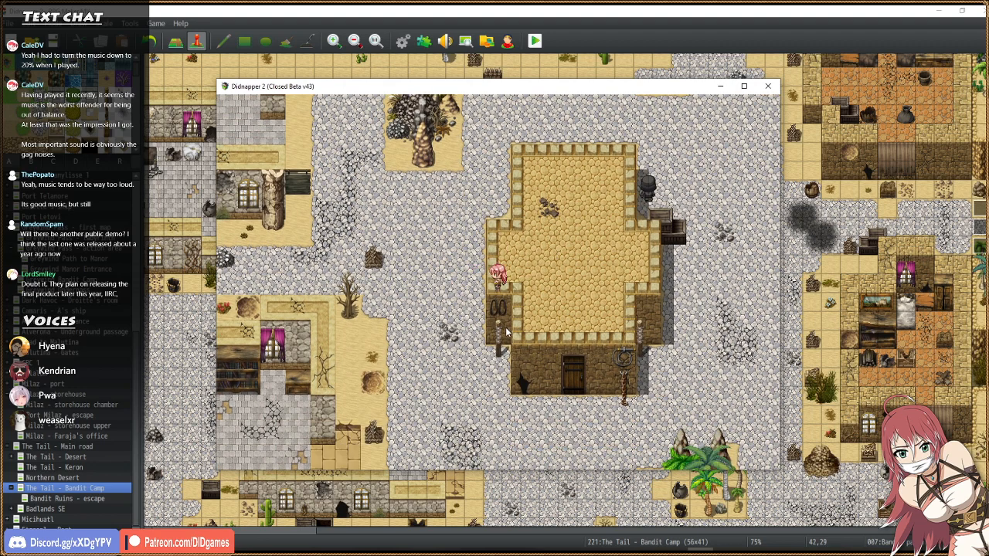
pyautogui.click(534, 319)
# Walk off the roof's south side and circle the building along its east and north sides to test the patrol's pursuit.
pyautogui.press('Right')
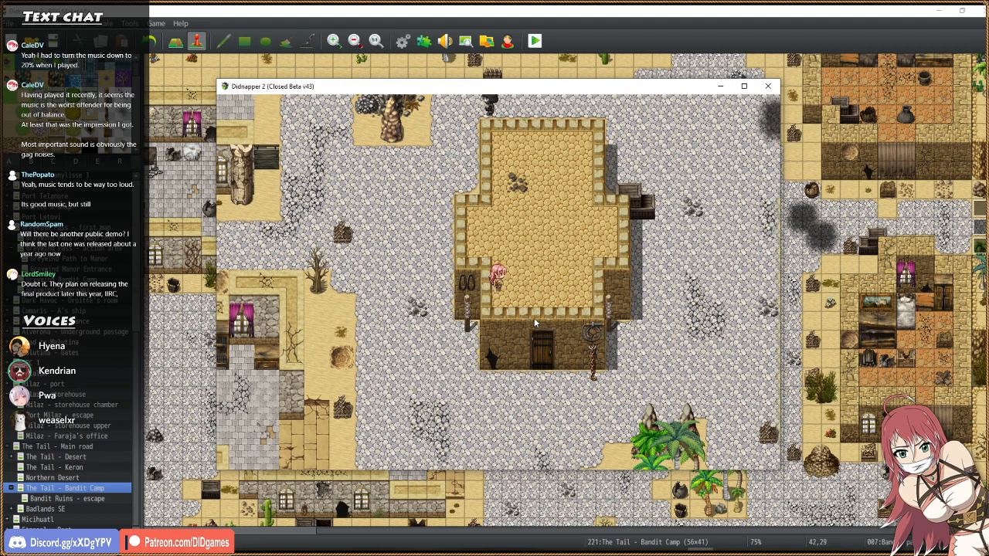
pyautogui.press('Down')
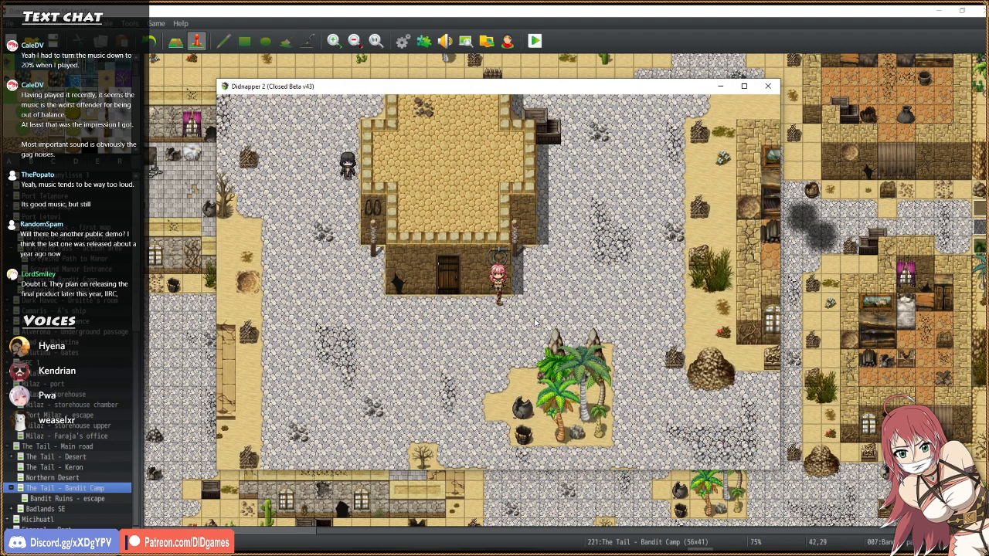
pyautogui.press('Right')
pyautogui.press('Up')
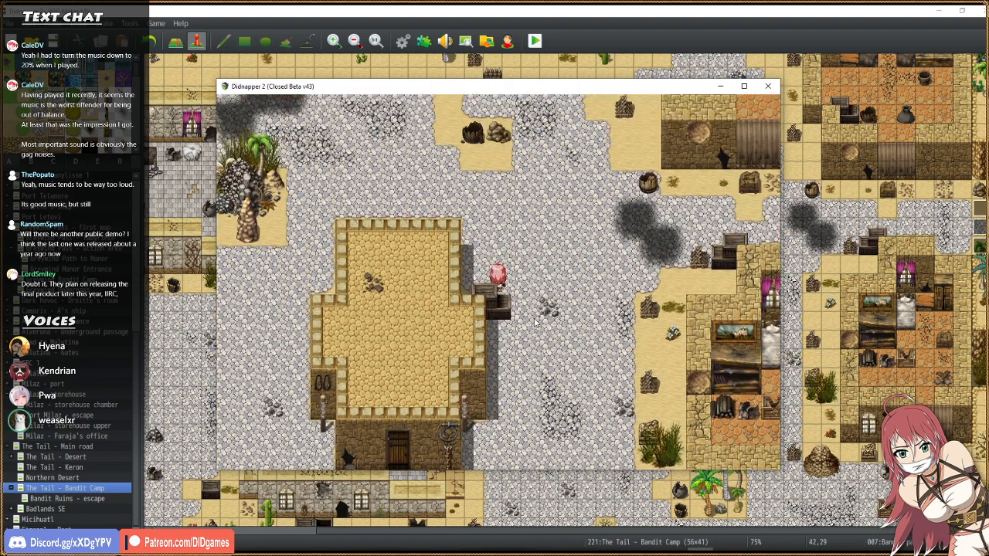
pyautogui.press('Left')
pyautogui.press('Up')
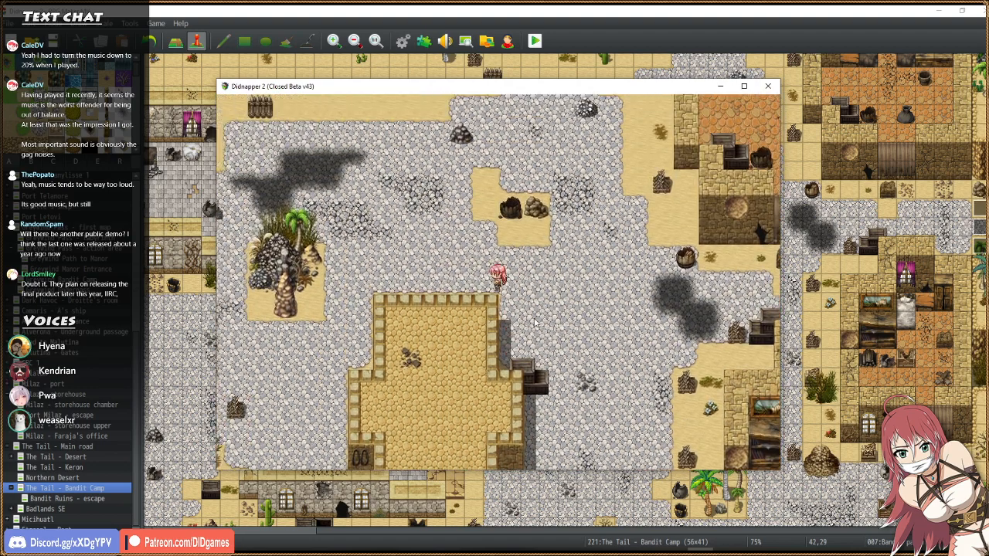
pyautogui.press('Left')
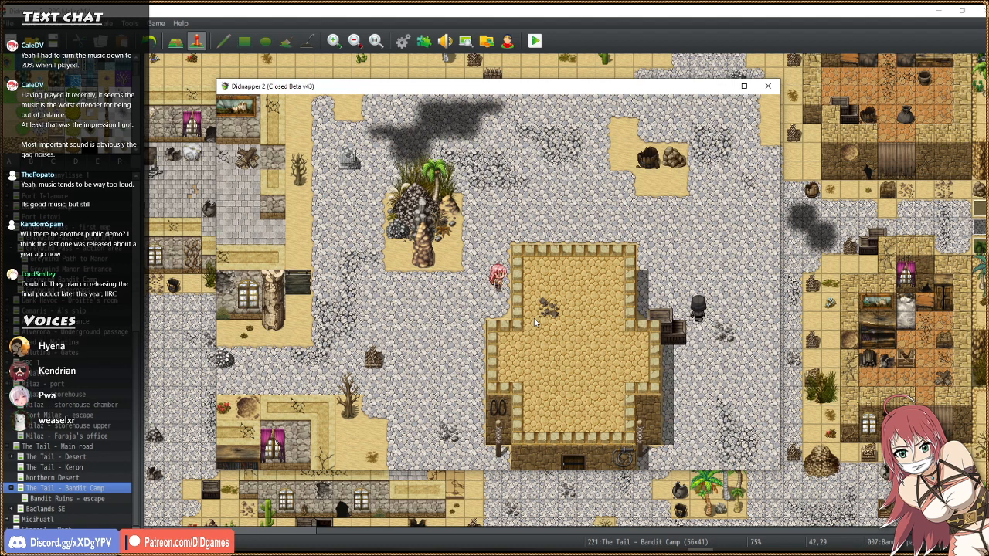
# Lead the bandit patrol around the building once more, down the west side, past the door and up the east side.
pyautogui.press('Down')
pyautogui.press('Left')
pyautogui.press('Down')
pyautogui.press('Up')
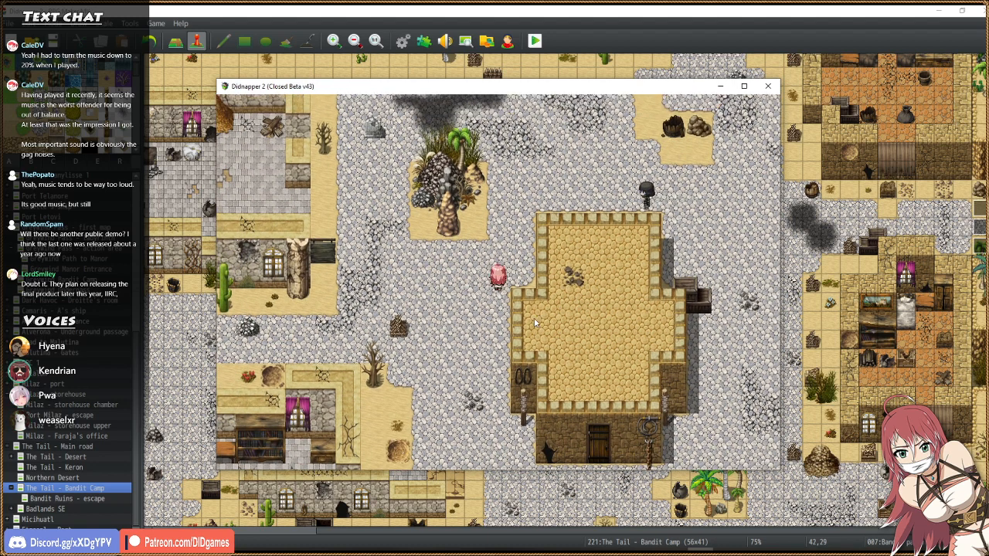
pyautogui.press('Right')
pyautogui.press('Left')
pyautogui.press('Down')
pyautogui.press('Down')
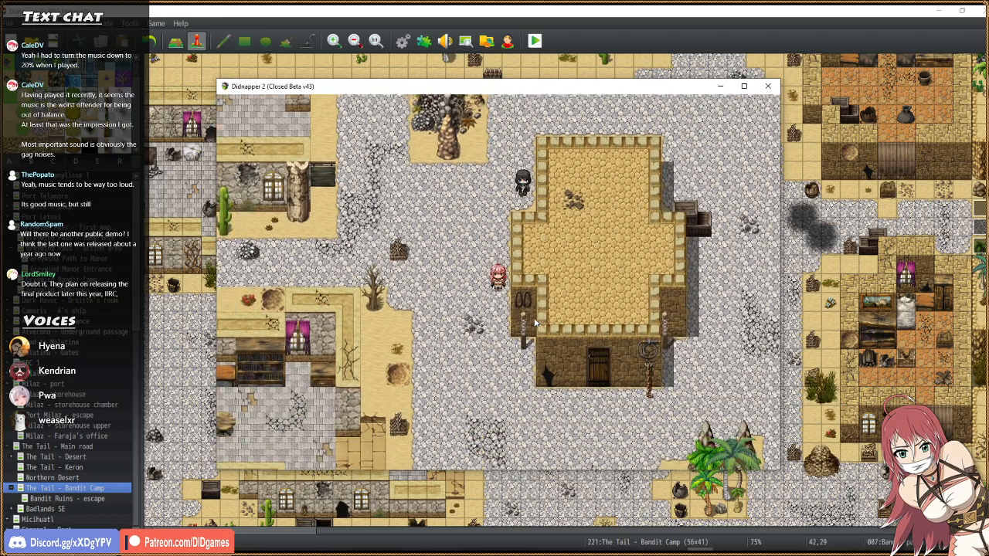
pyautogui.press('Right')
pyautogui.press('Down')
pyautogui.press('Right')
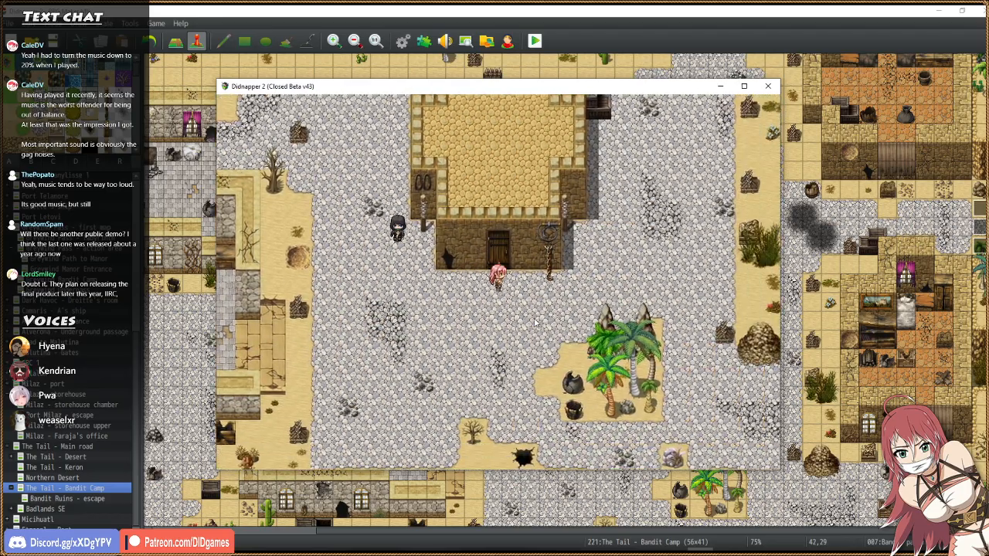
pyautogui.press('Up')
pyautogui.press('Up')
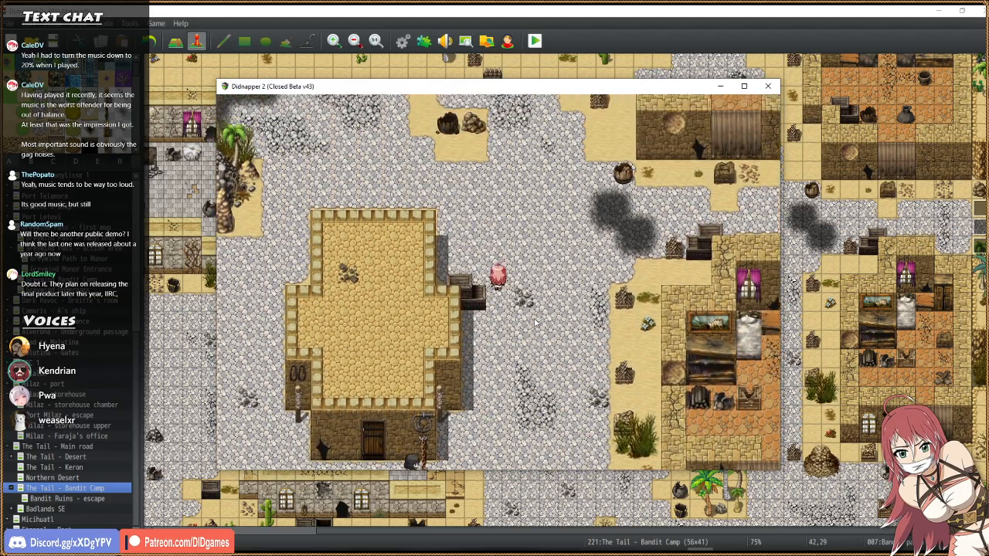
pyautogui.press('Left')
pyautogui.press('Up')
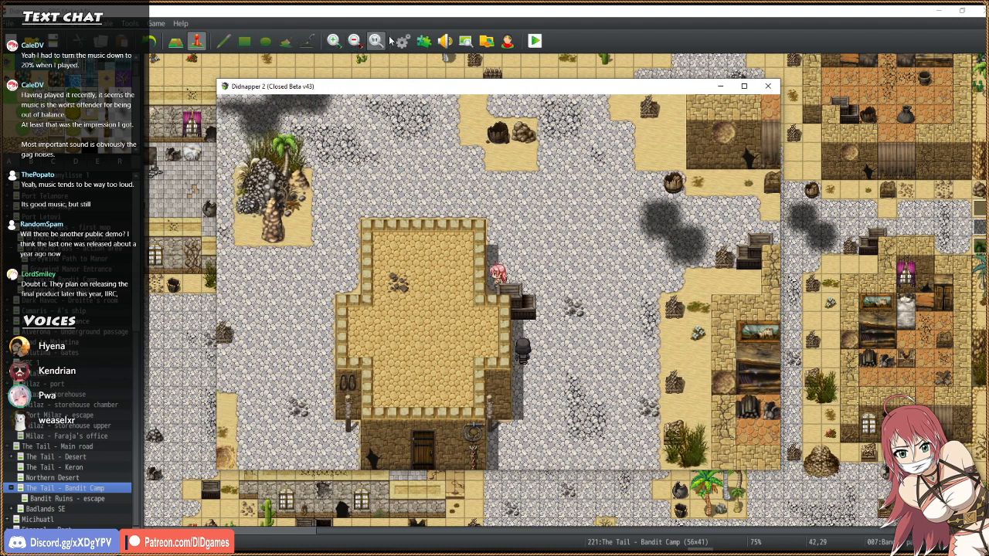
# Inspect the Desert ruins tileset in the database and check which tileset The Tail - Bandit Camp map uses.
pyautogui.click(402, 40)
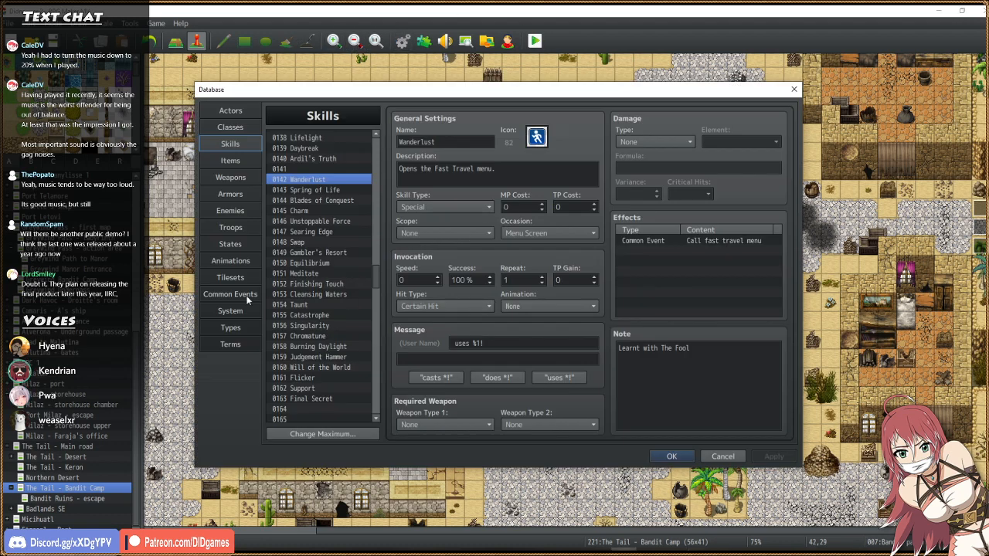
pyautogui.click(231, 277)
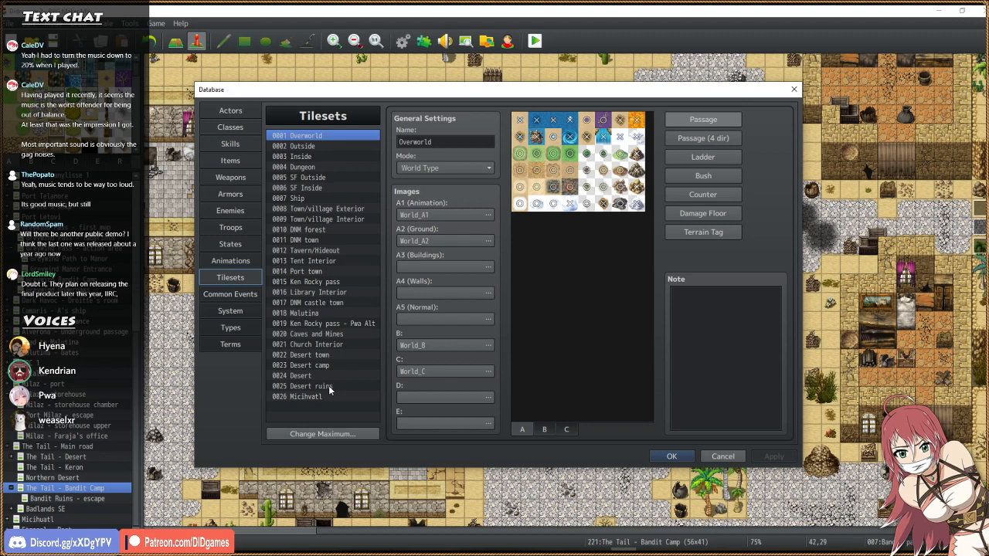
pyautogui.click(328, 386)
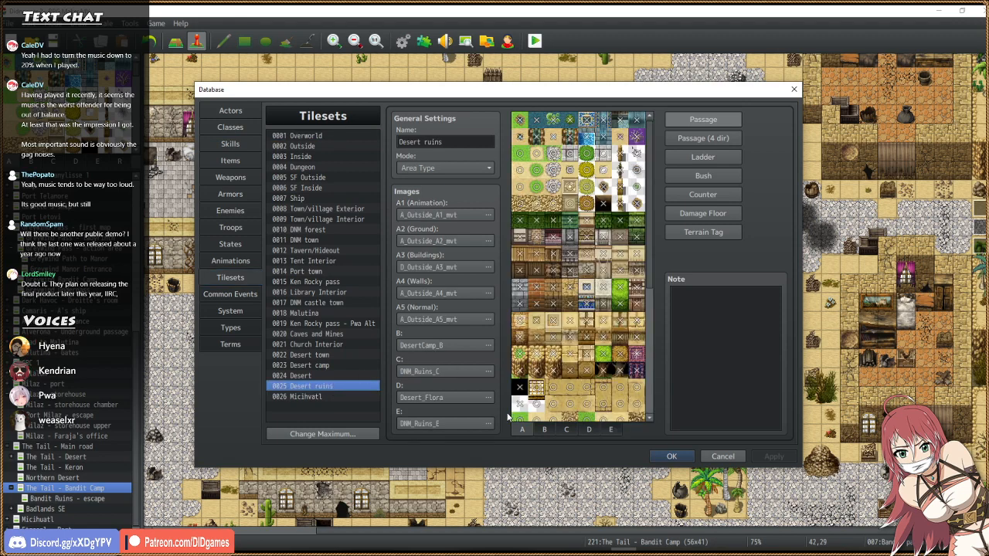
pyautogui.press('Escape')
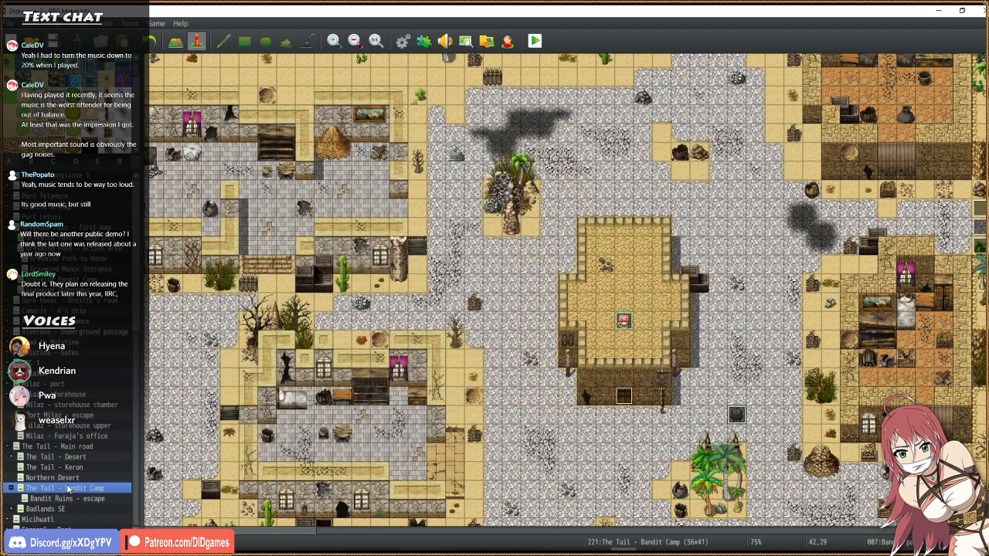
pyautogui.rightClick(68, 488)
pyautogui.click(92, 422)
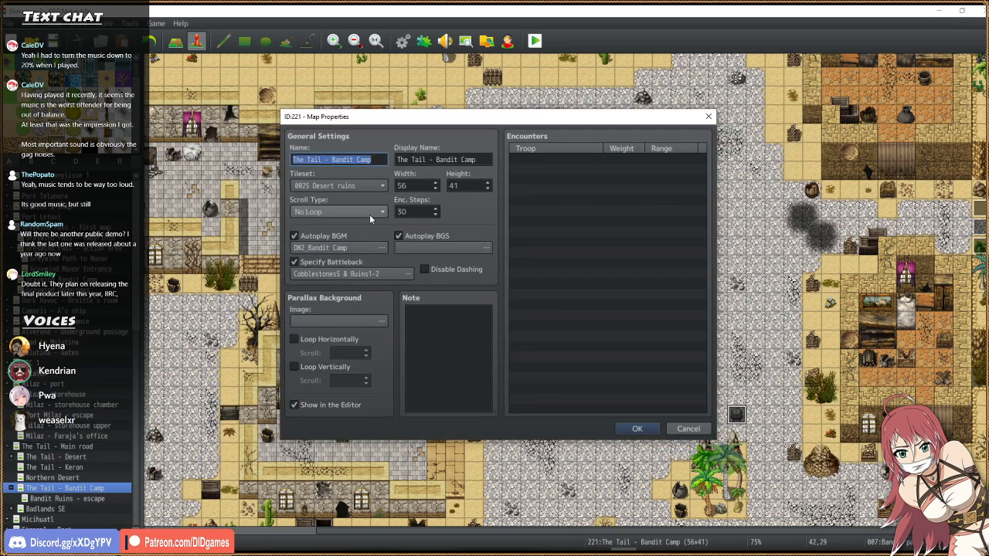
pyautogui.press('Escape')
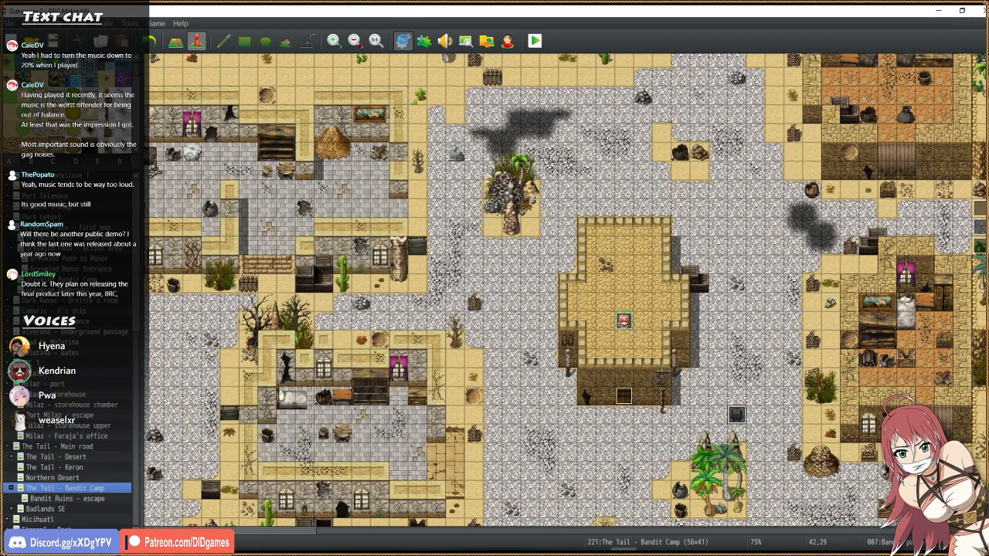
# Set terrain tag 2 on the wall-top and roof tiles of the Desert ruins tileset and save the database changes.
pyautogui.click(403, 40)
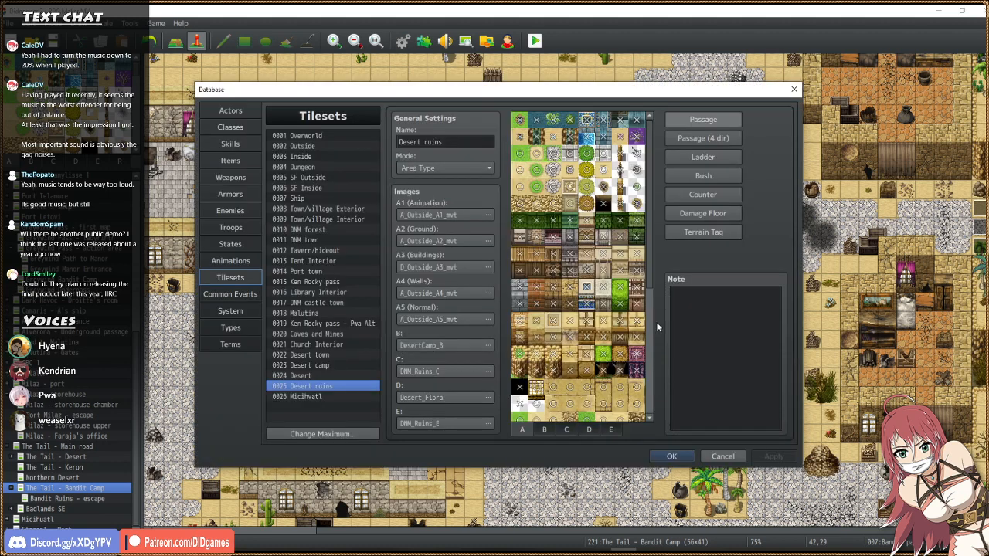
pyautogui.scroll(-2, 641, 320)
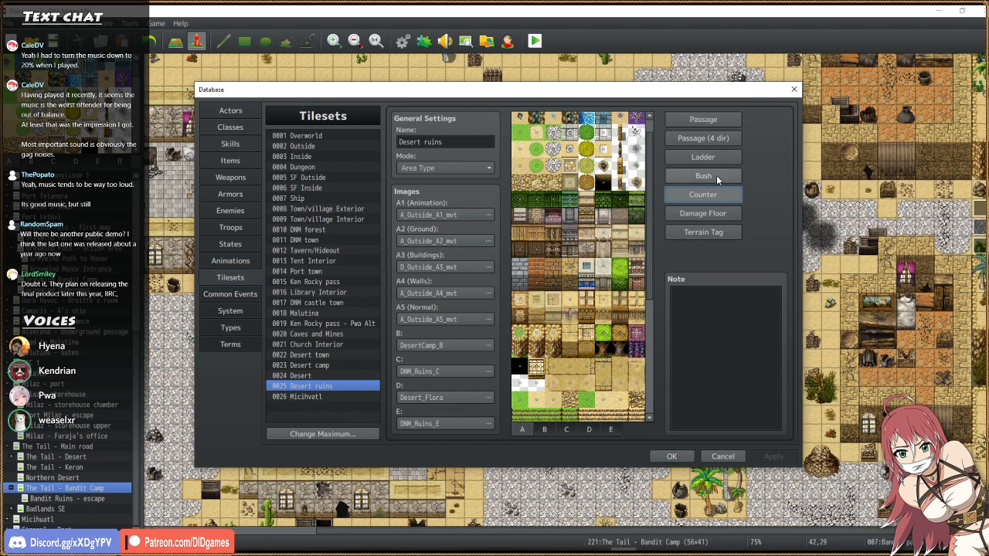
pyautogui.click(716, 232)
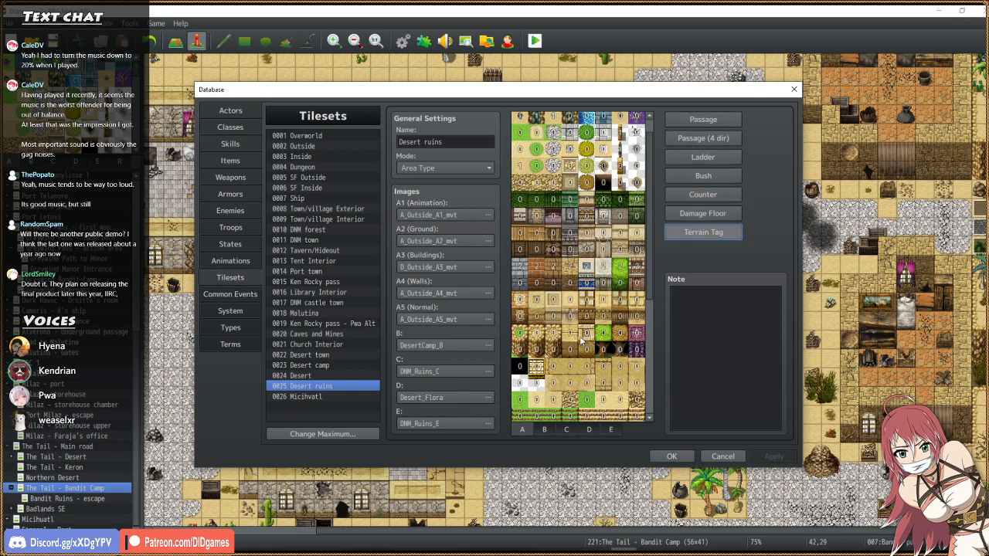
pyautogui.click(520, 299)
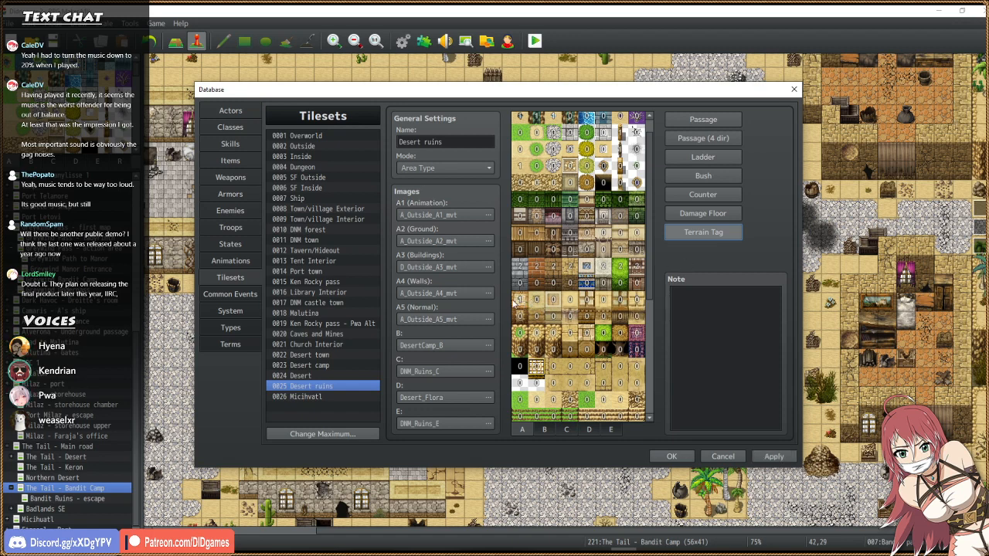
pyautogui.click(520, 299)
pyautogui.moveTo(536, 301); pyautogui.dragTo(587, 301)
pyautogui.doubleClick(639, 336)
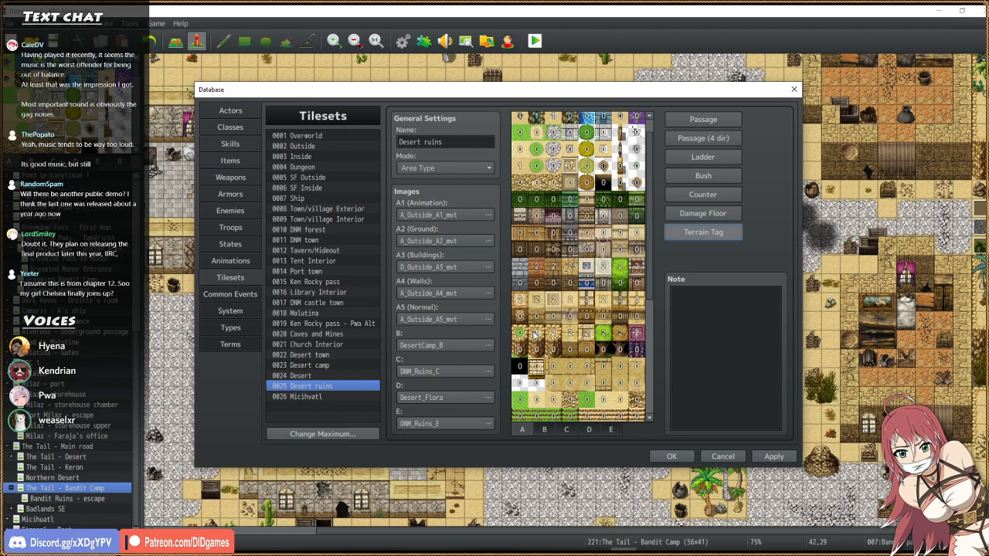
pyautogui.click(669, 456)
# Close the running playtest, save the changes to the game and start a new game in a fresh playtest.
pyautogui.hotkey('ctrl', 'r')
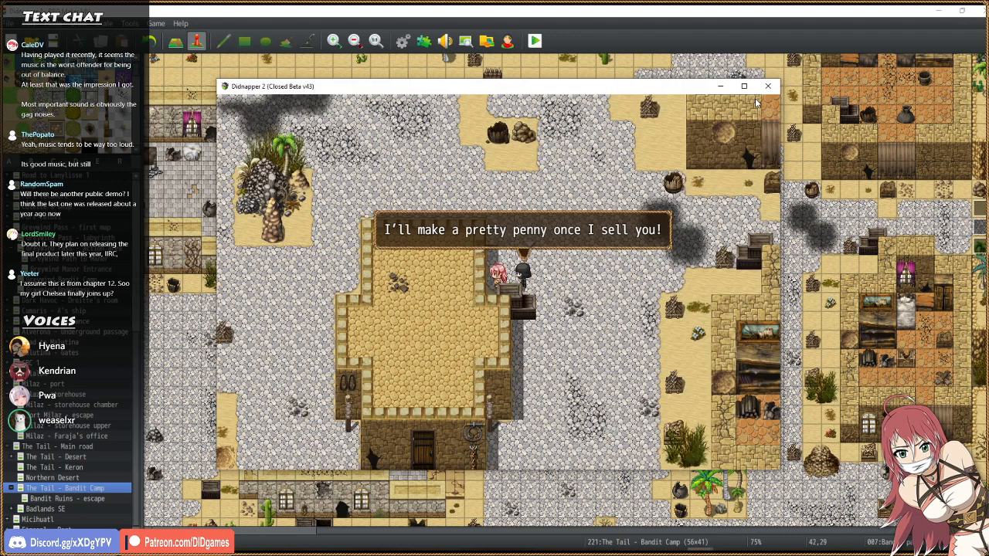
pyautogui.click(768, 87)
pyautogui.click(535, 41)
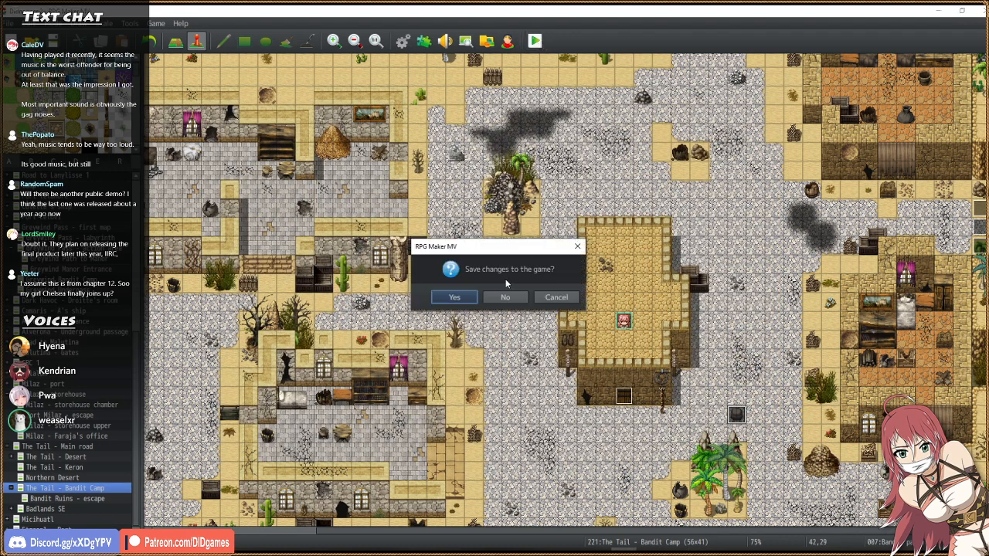
pyautogui.click(467, 297)
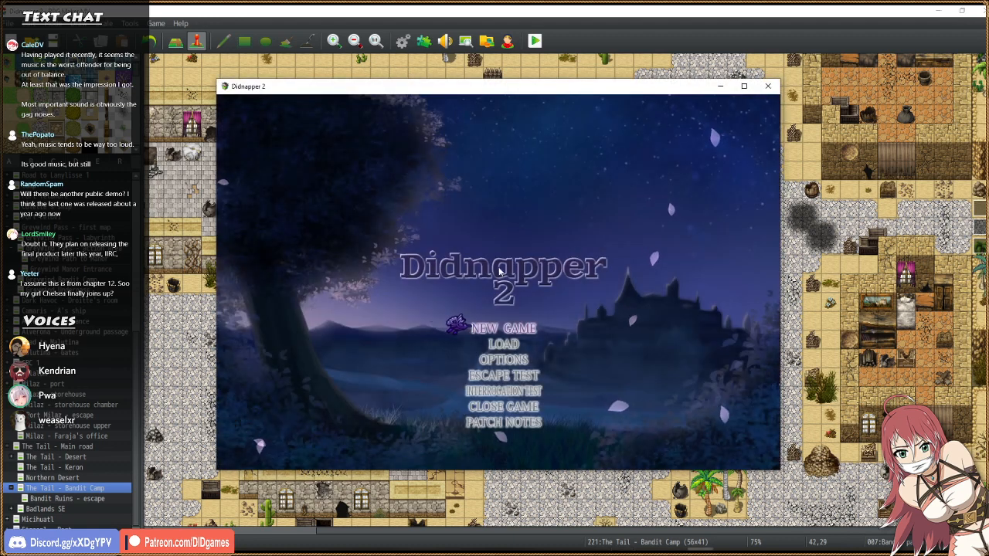
pyautogui.click(497, 320)
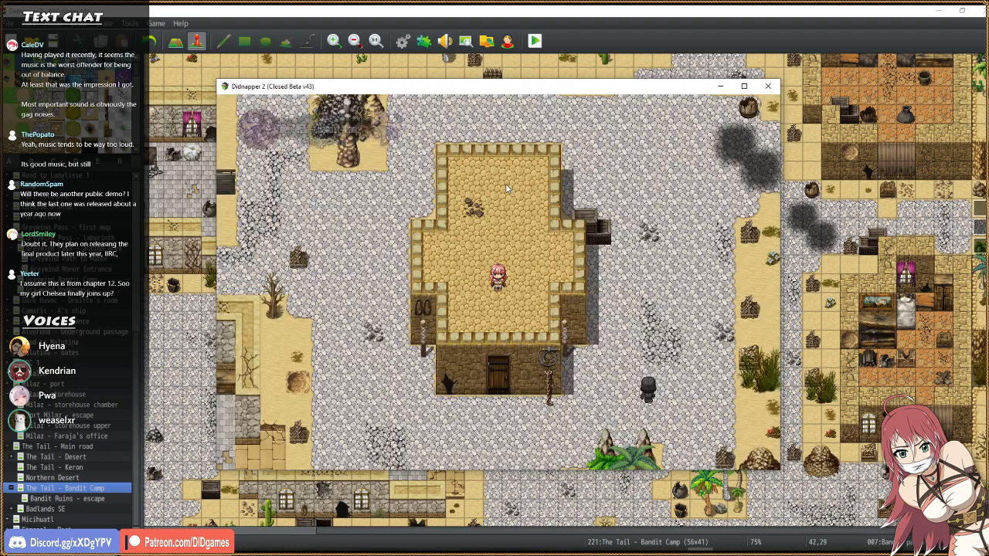
# Move the character around the northern part of the roof to test how the bandit patrol reacts from the ground.
pyautogui.press('Up')
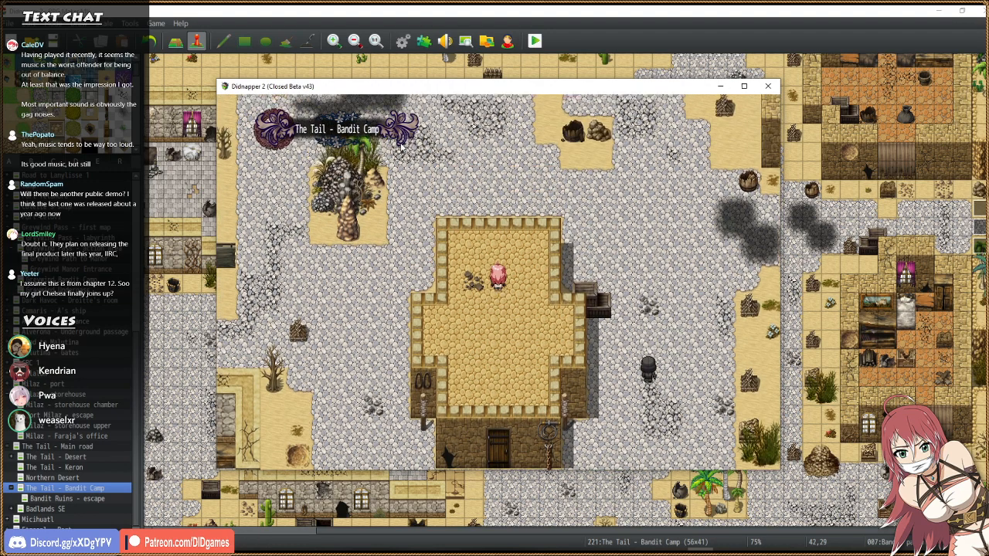
pyautogui.press('Down')
pyautogui.press('Left')
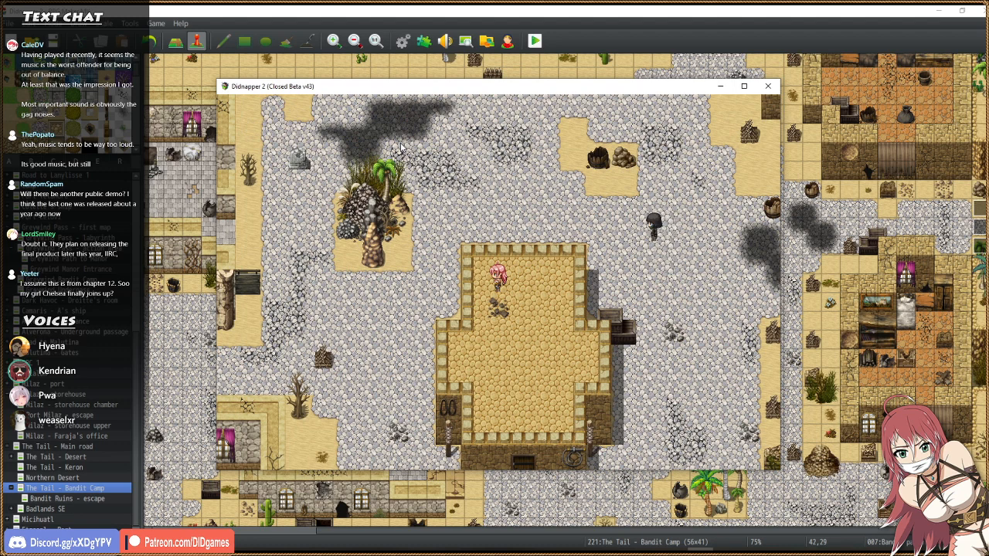
pyautogui.press('Right')
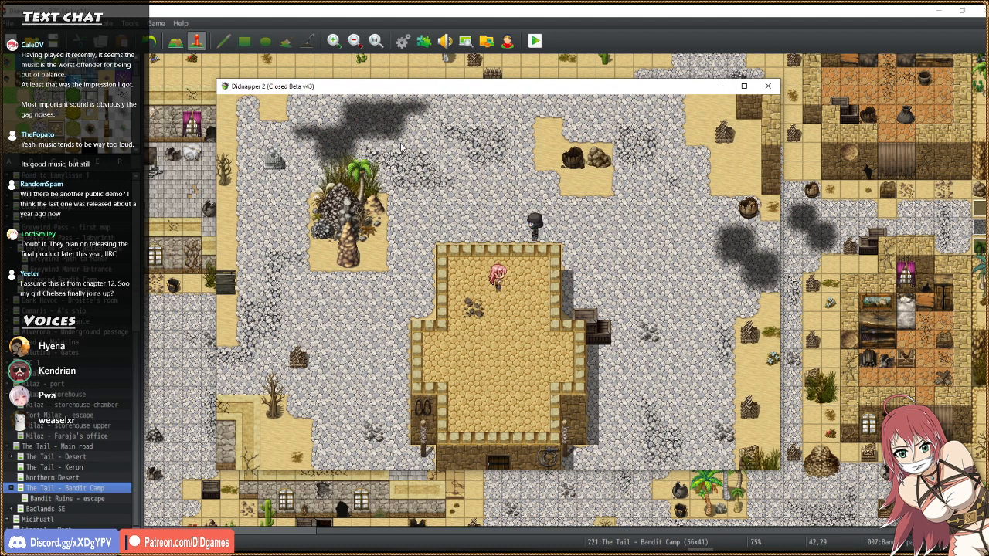
# Walk along the rooftop to the masked bandit beside the building and start the encounter.
pyautogui.press('Down')
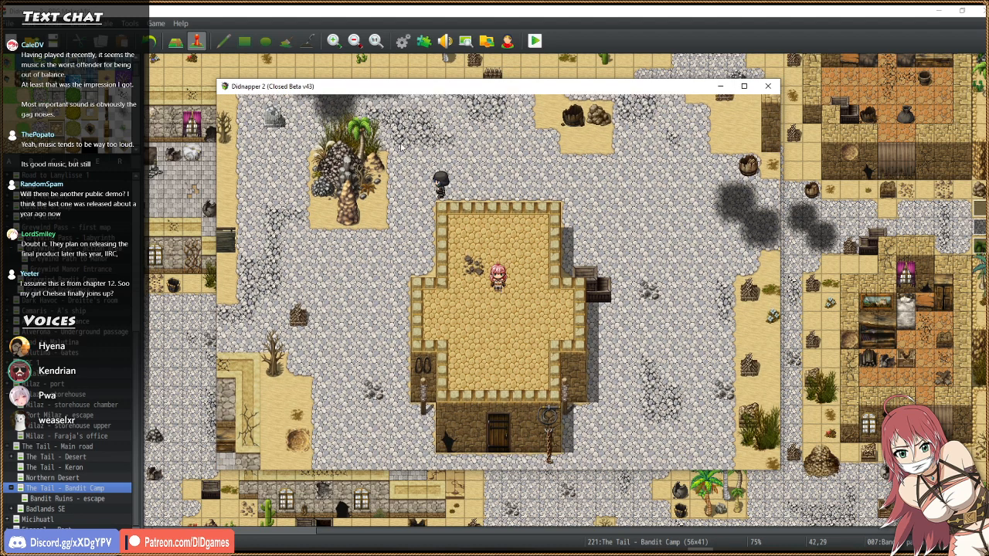
pyautogui.press('Left')
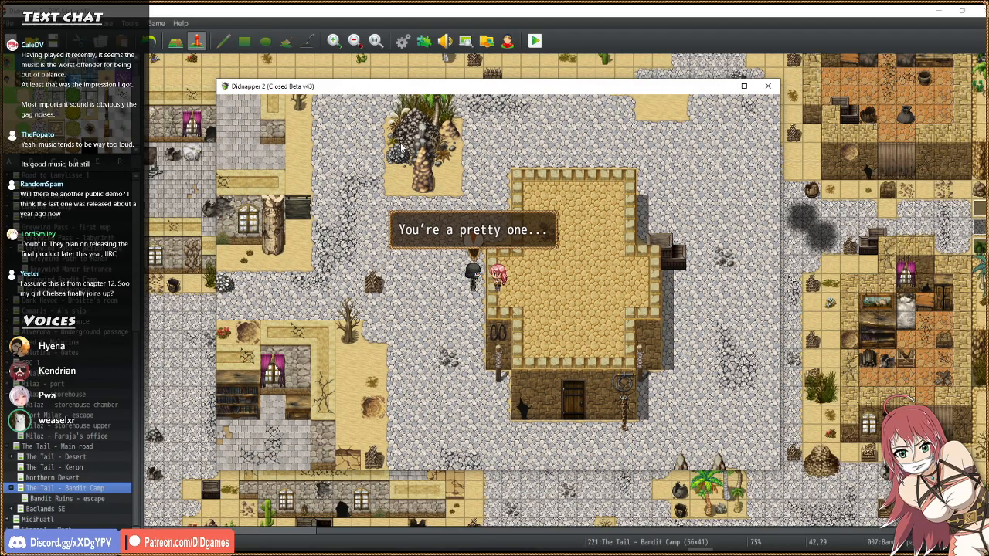
pyautogui.press('Return')
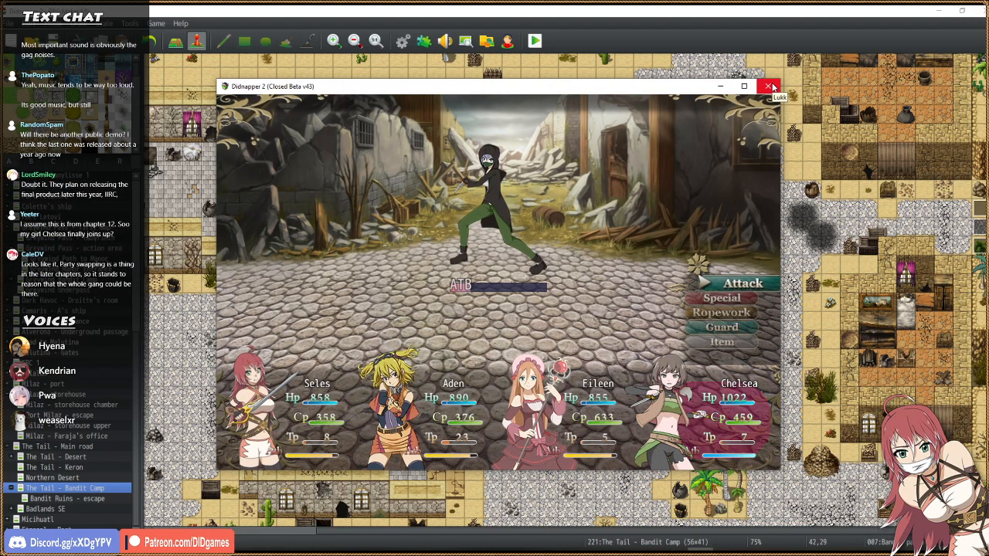
# Use a Special command on Chelsea's turn in the bandit battle.
pyautogui.press('Down')
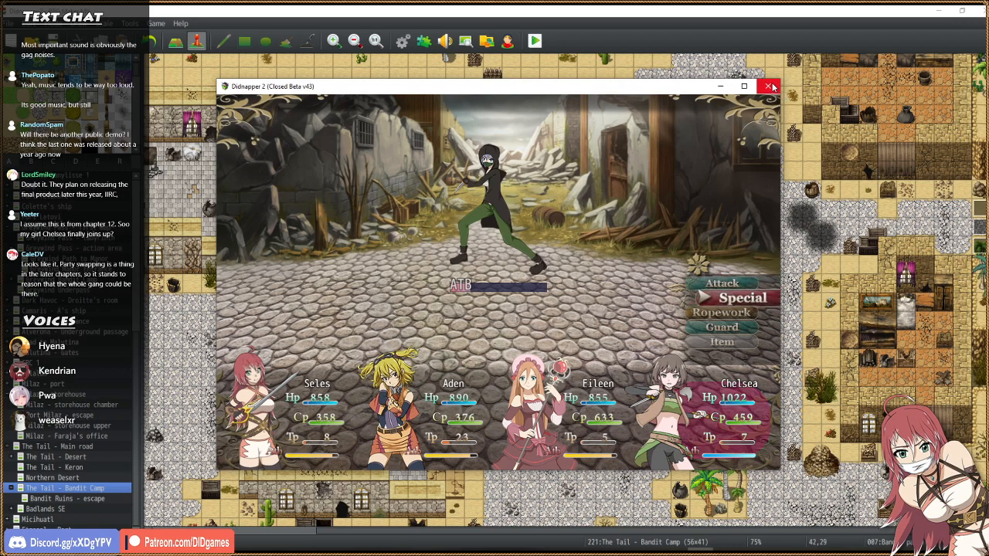
pyautogui.press('Return')
pyautogui.press('Down')
pyautogui.press('Return')
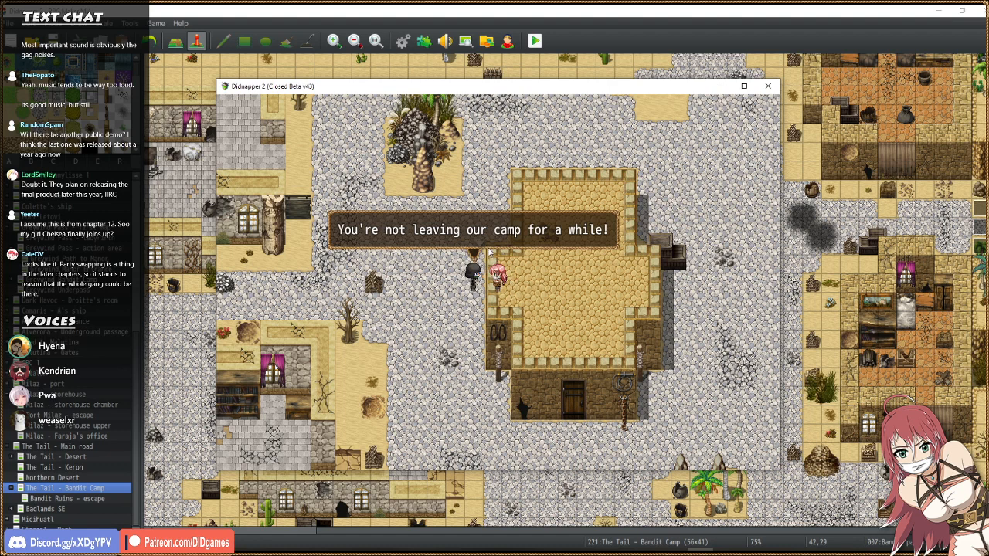
# Advance the capture dialogue and the Bandit Cells scene to reach the escape minigame.
pyautogui.click(574, 300)
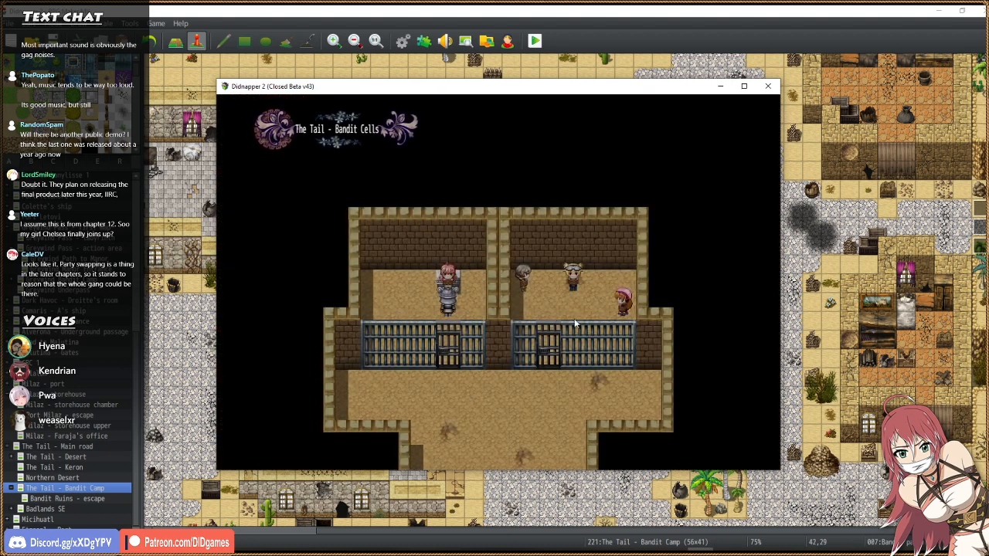
pyautogui.click(530, 373)
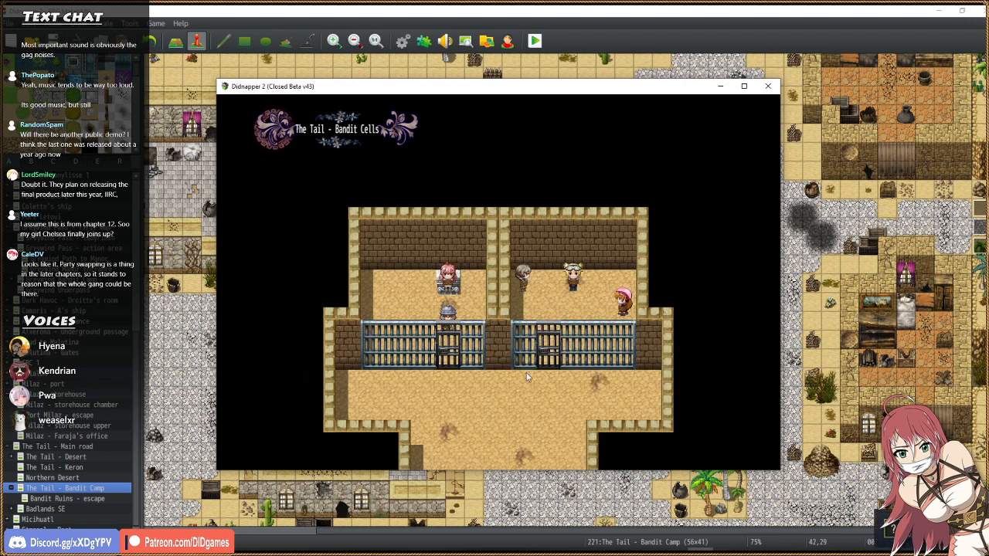
pyautogui.click(672, 313)
pyautogui.click(672, 313)
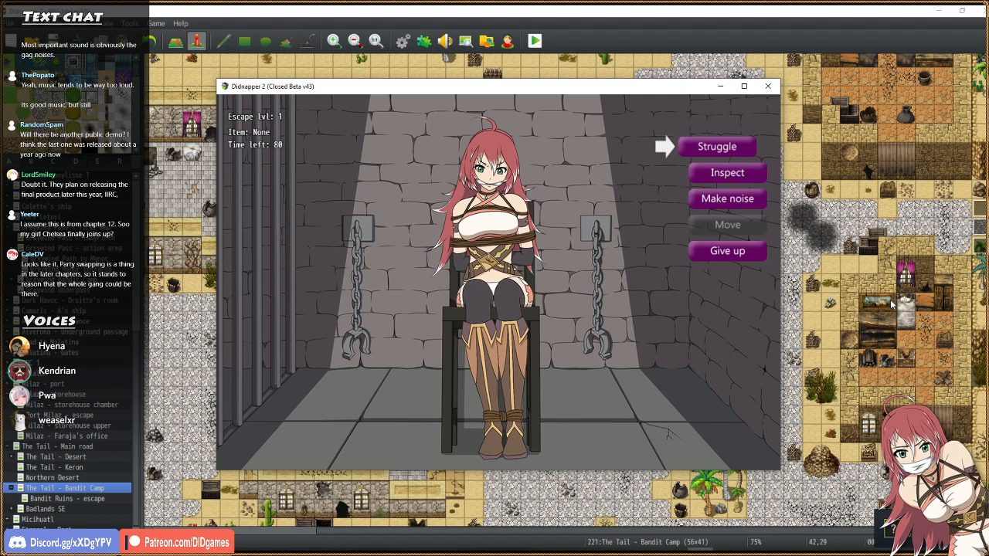
# Choose Make noise as the first action in the cell's escape minigame.
pyautogui.press('Down')
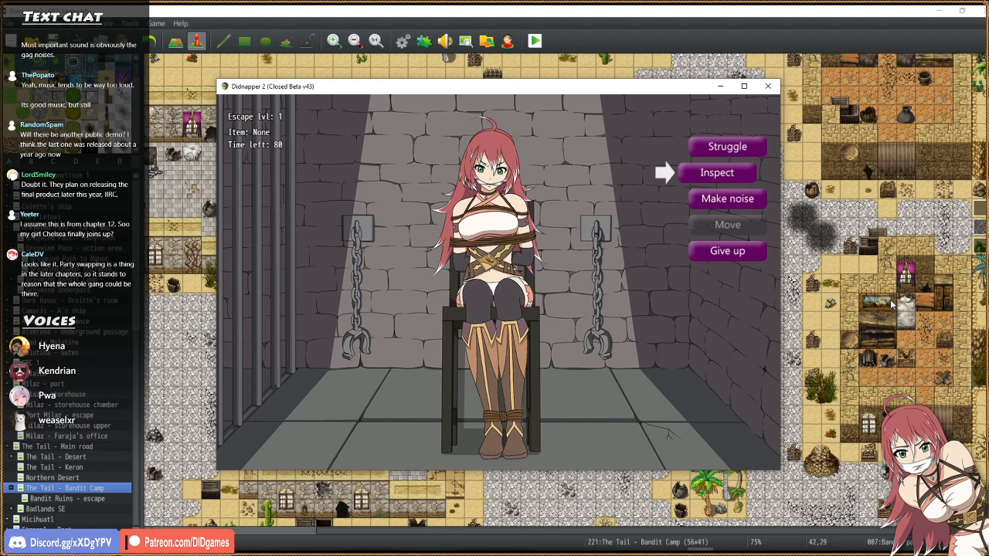
pyautogui.press('Down')
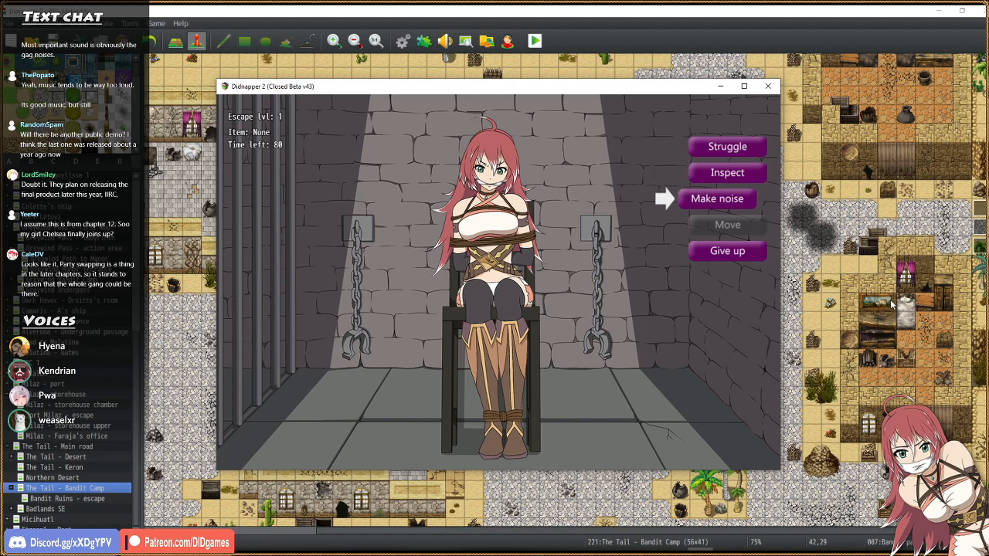
pyautogui.press('Up')
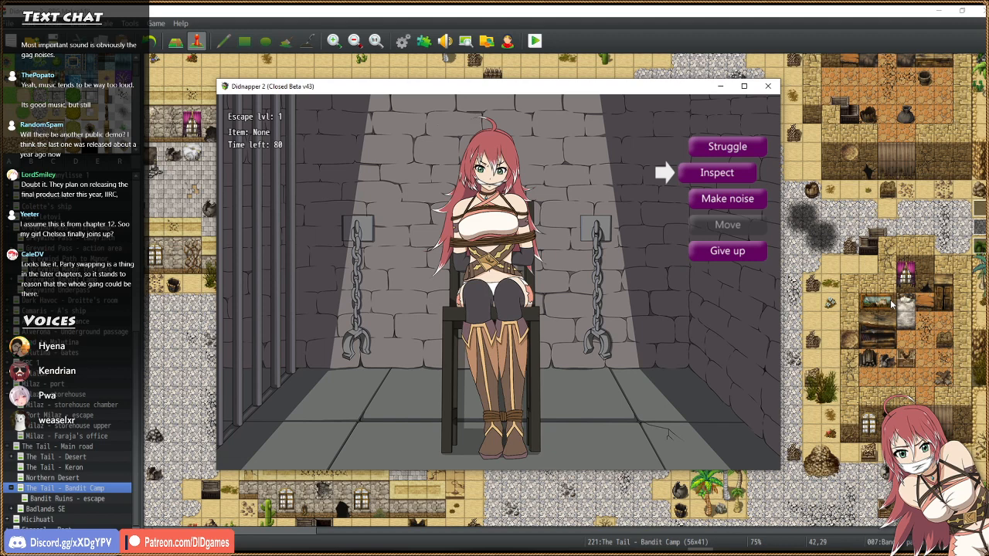
pyautogui.press('Down')
pyautogui.press('Return')
pyautogui.press('Return')
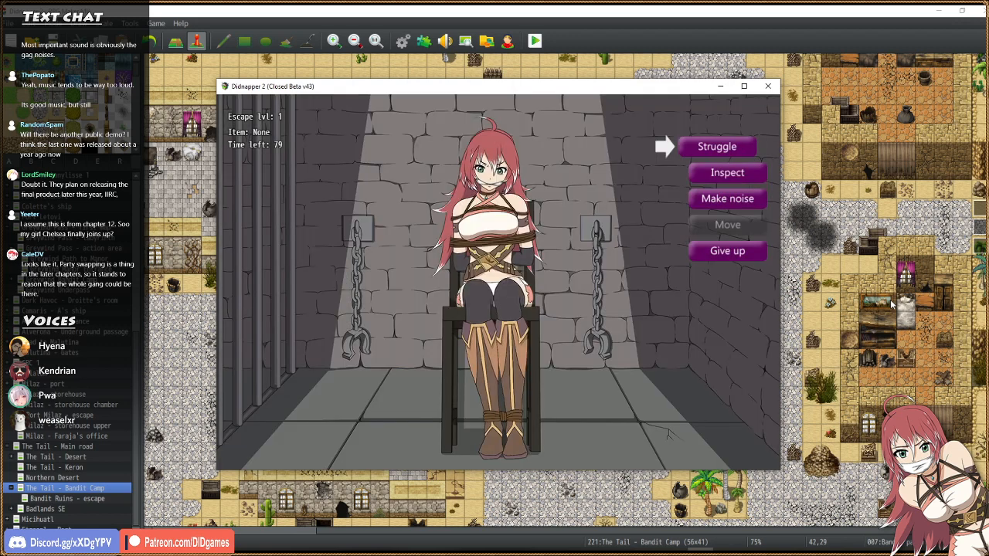
# Make noise again to call the guard and try to assault him.
pyautogui.press('Down')
pyautogui.press('Down')
pyautogui.press('Return')
pyautogui.press('Return')
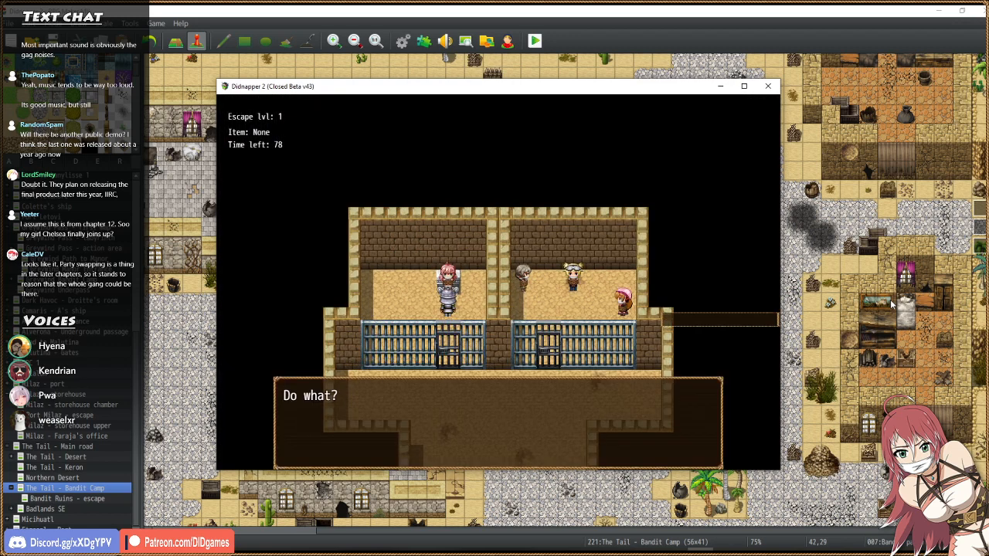
pyautogui.press('Down')
pyautogui.press('Down')
pyautogui.press('Down')
pyautogui.press('Return')
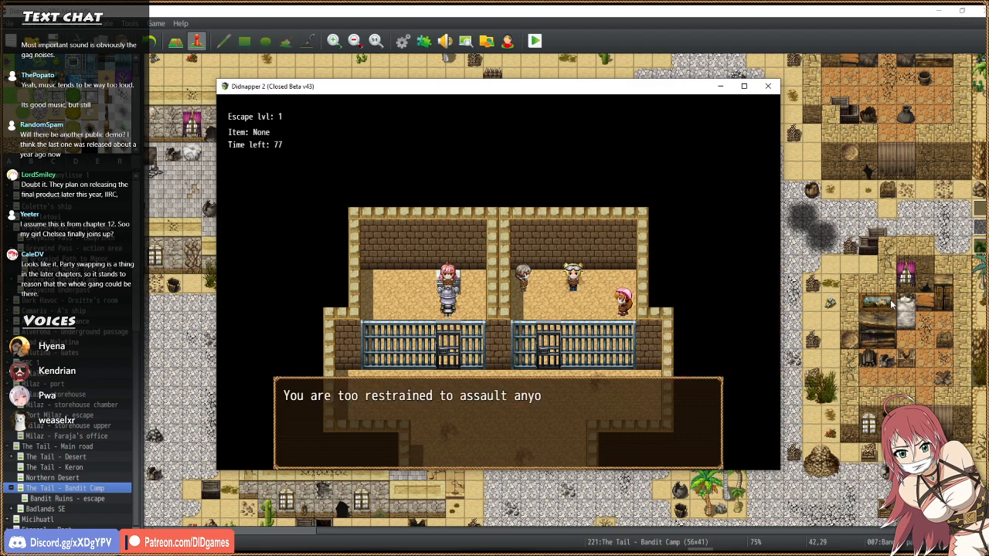
pyautogui.press('Return')
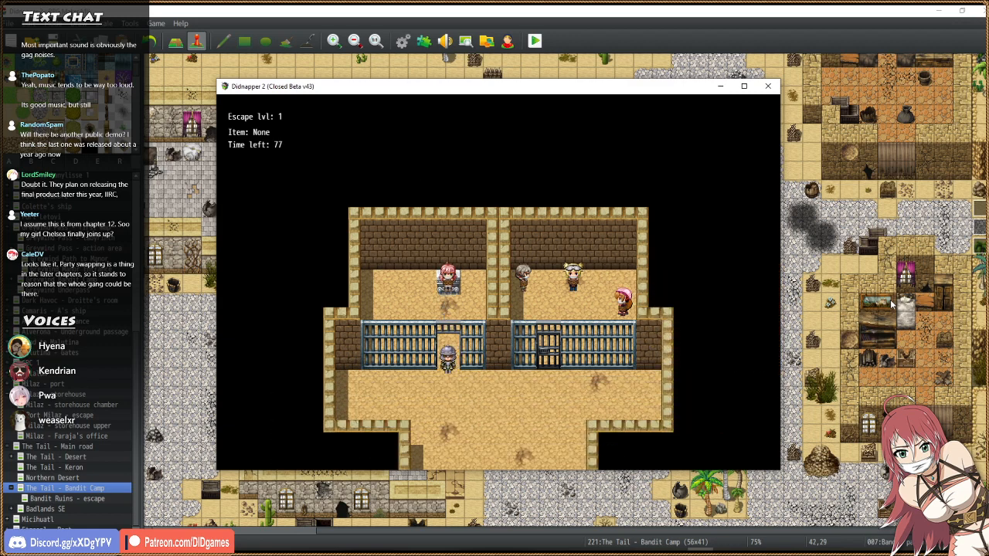
# Give up the escape, confirm with Yes, and close the playtest window.
pyautogui.press('Down')
pyautogui.press('Down')
pyautogui.press('Down')
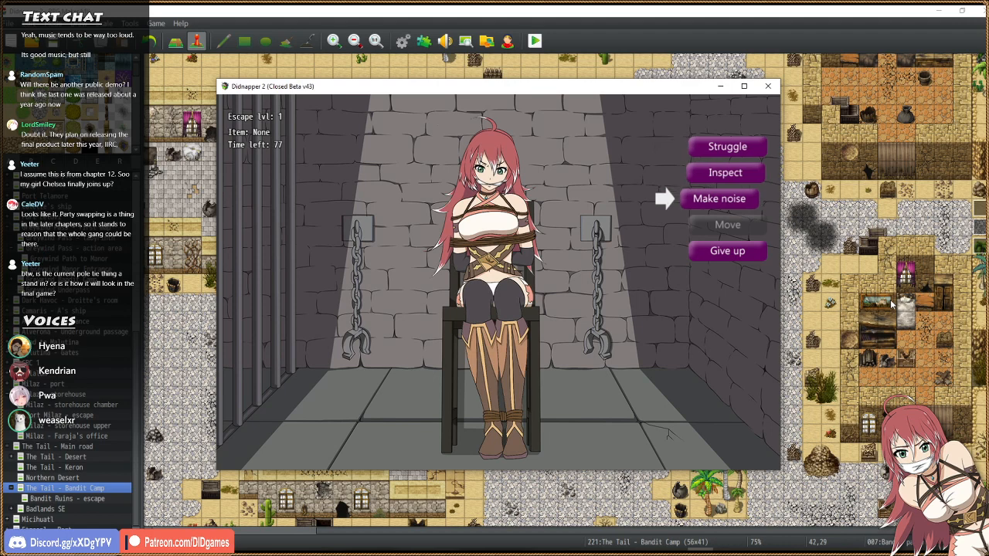
pyautogui.press('Return')
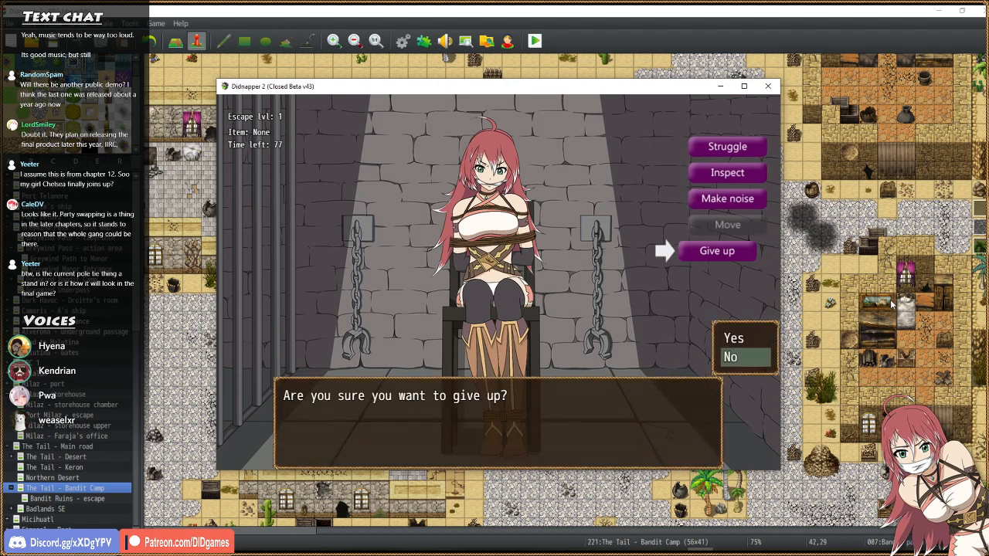
pyautogui.press('Return')
pyautogui.press('Return')
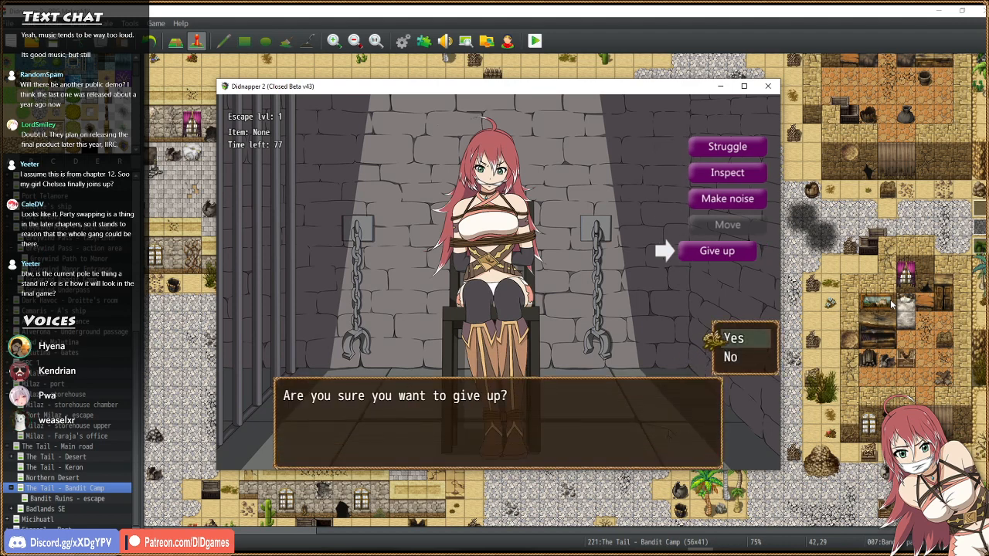
pyautogui.press('Return')
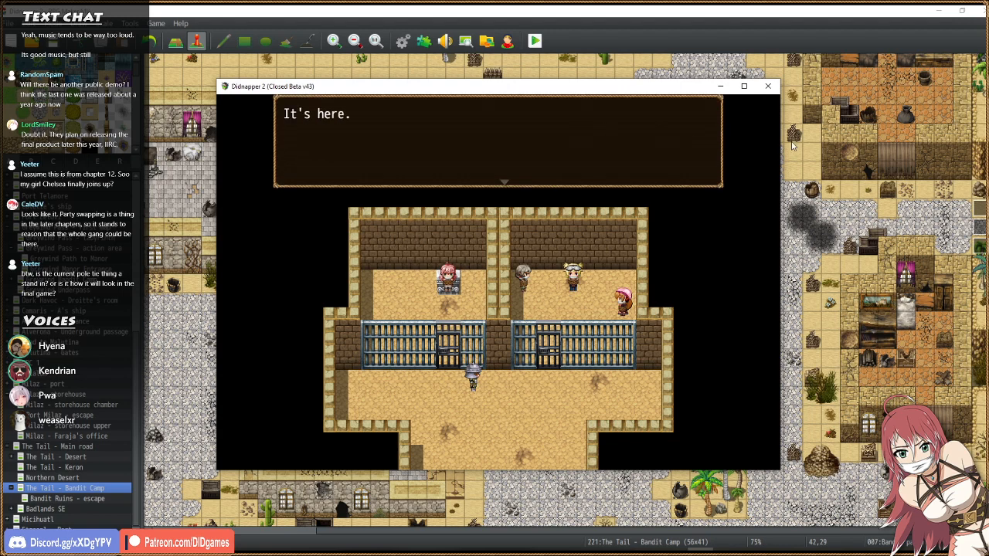
pyautogui.click(767, 86)
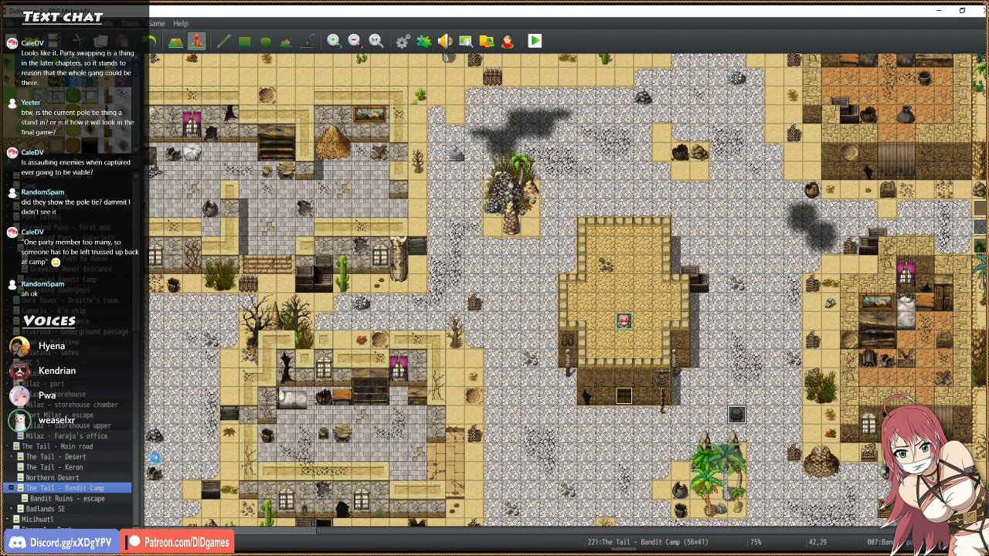
# Open the Bandit Ruins - escape map and its Initials event for editing.
pyautogui.scroll(2, 141, 406)
pyautogui.scroll(-2, 97, 438)
pyautogui.click(65, 499)
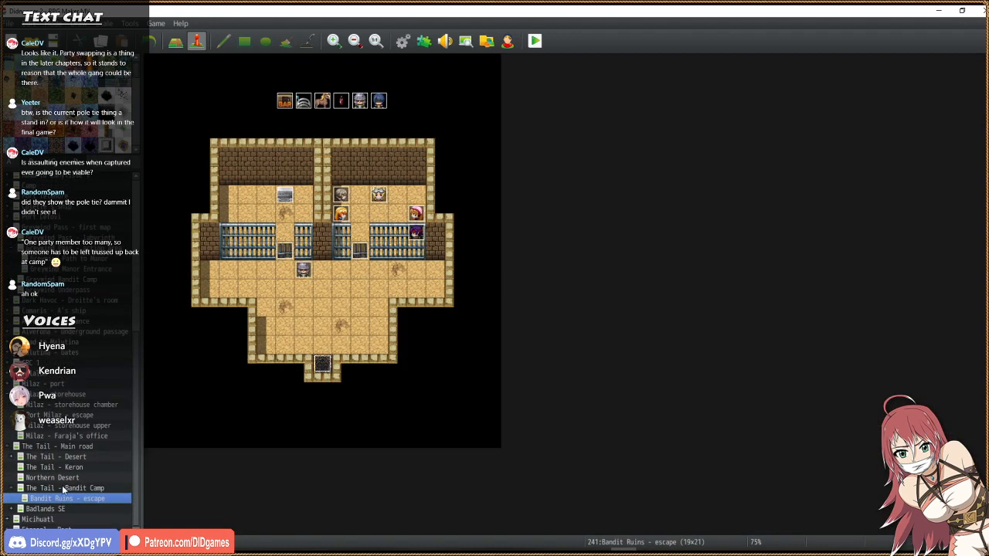
pyautogui.doubleClick(304, 103)
# Change the comparison in the Escape TieID = 2 conditional branch to ≥ 2.
pyautogui.scroll(-4, 677, 229)
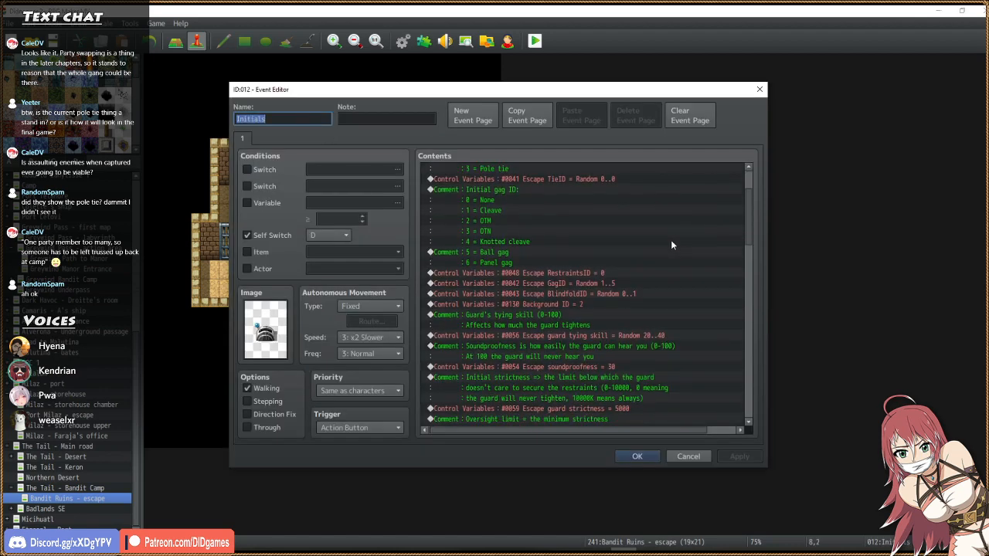
pyautogui.scroll(-8, 671, 245)
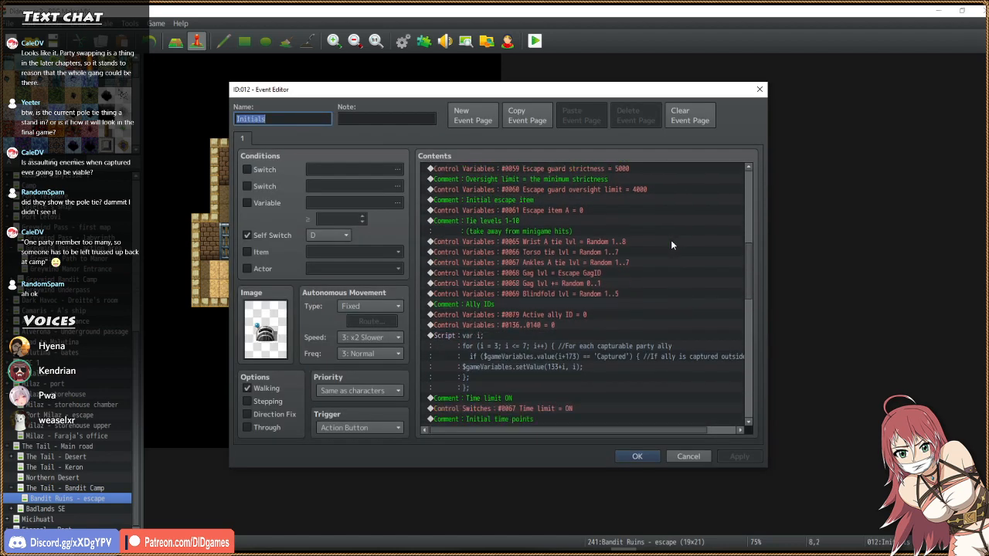
pyautogui.scroll(-5, 671, 245)
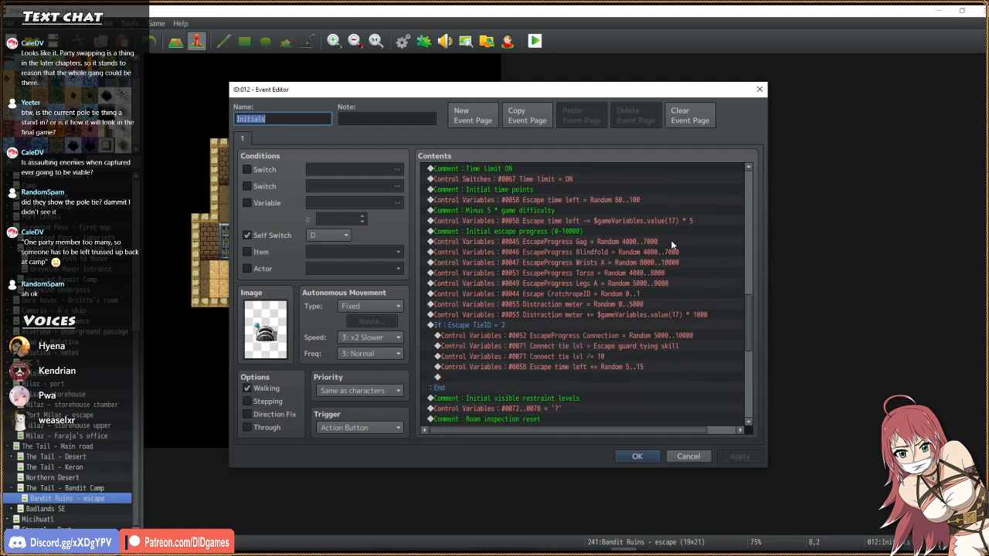
pyautogui.click(546, 329)
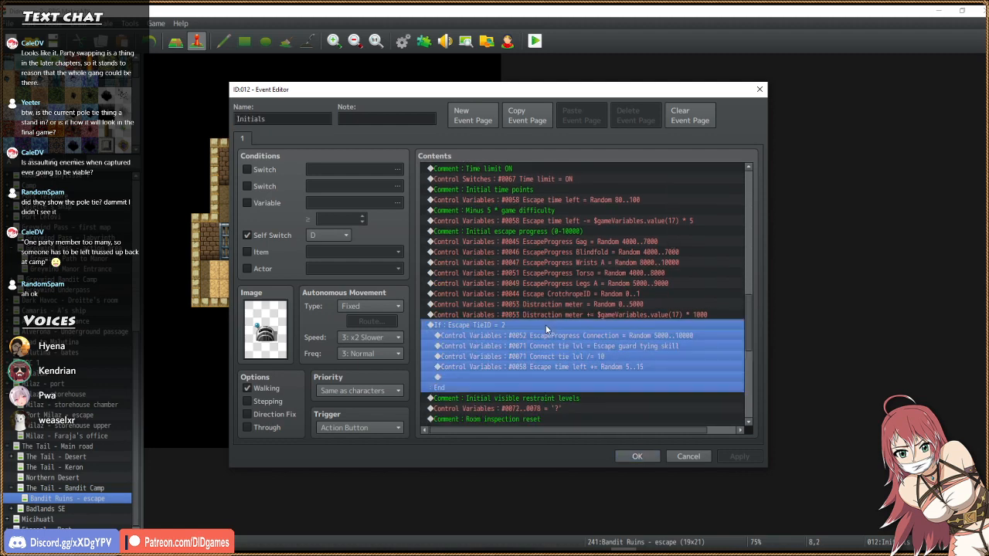
pyautogui.click(570, 336)
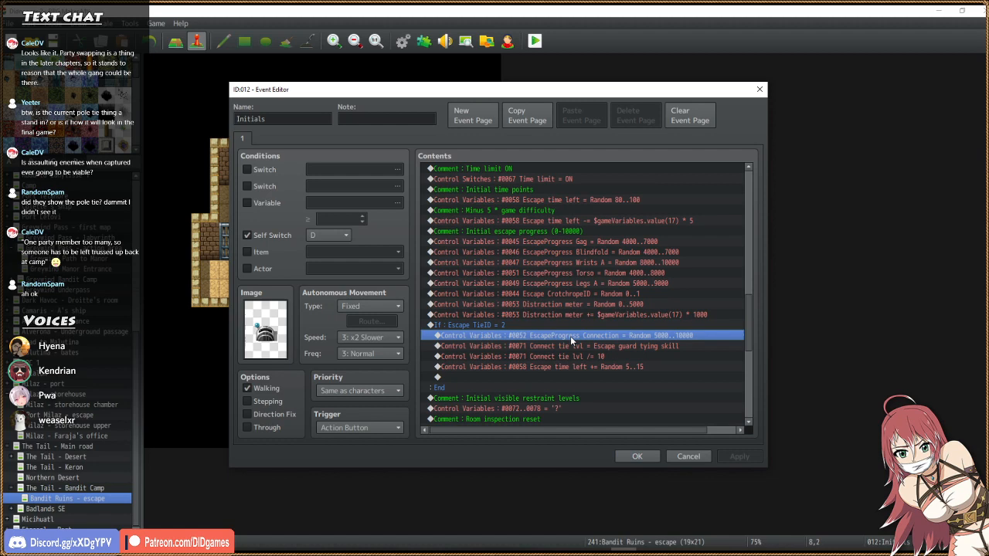
pyautogui.click(597, 367)
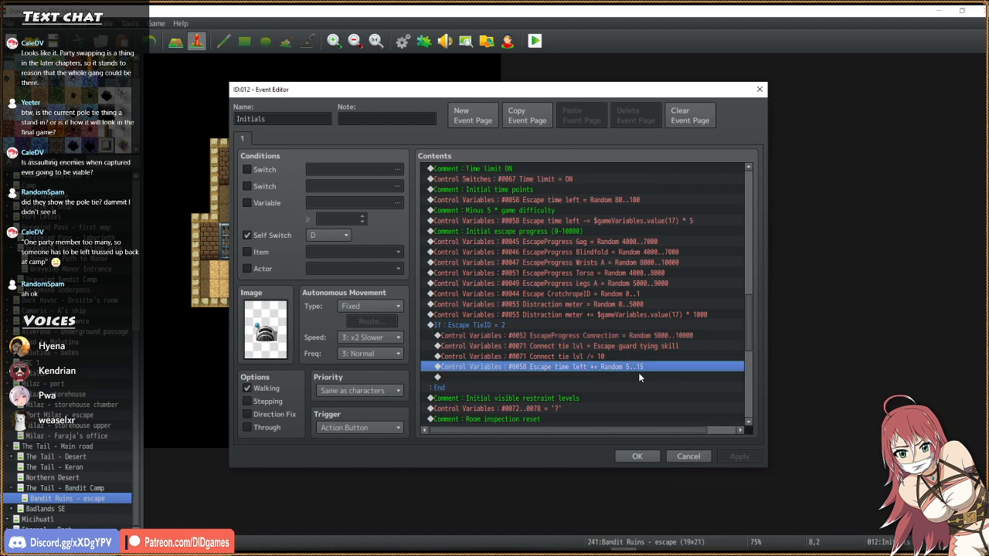
pyautogui.click(543, 328)
pyautogui.doubleClick(576, 325)
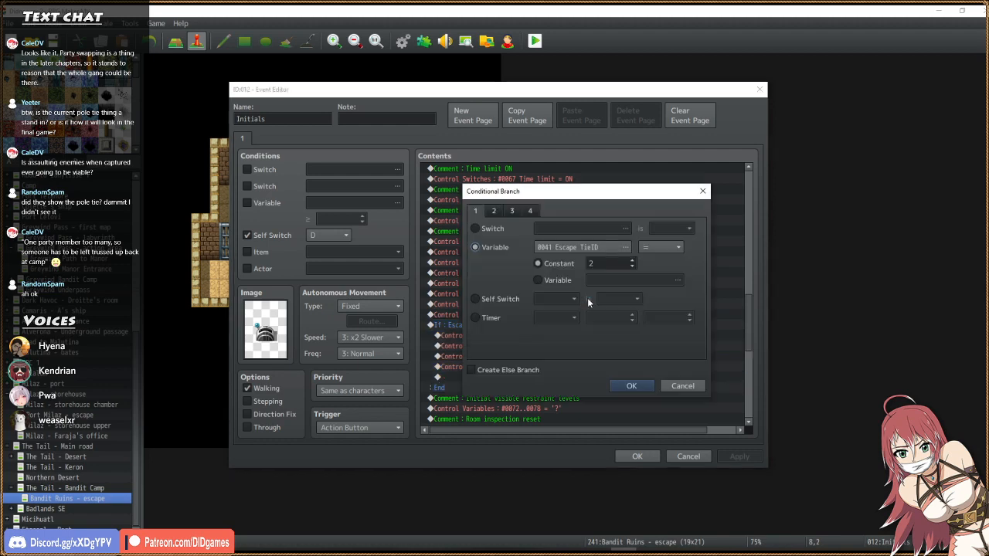
pyautogui.click(672, 247)
pyautogui.click(653, 275)
pyautogui.click(632, 387)
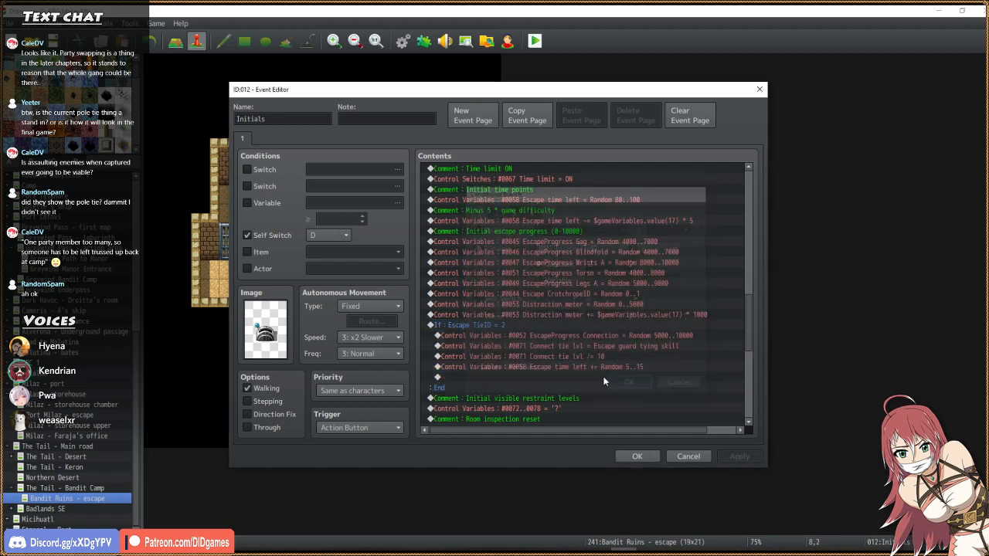
# Move the Escape time left += Random 5..15 command to the start of the Escape TieID branch.
pyautogui.click(550, 367)
pyautogui.click(541, 336)
pyautogui.hotkey('ctrl', 'v')
# Move the EscapeProgress Connection command and both Connect tie lvl commands out of the branch to directly above it.
pyautogui.keyDown('shift'); pyautogui.click(555, 366); pyautogui.keyUp('shift')
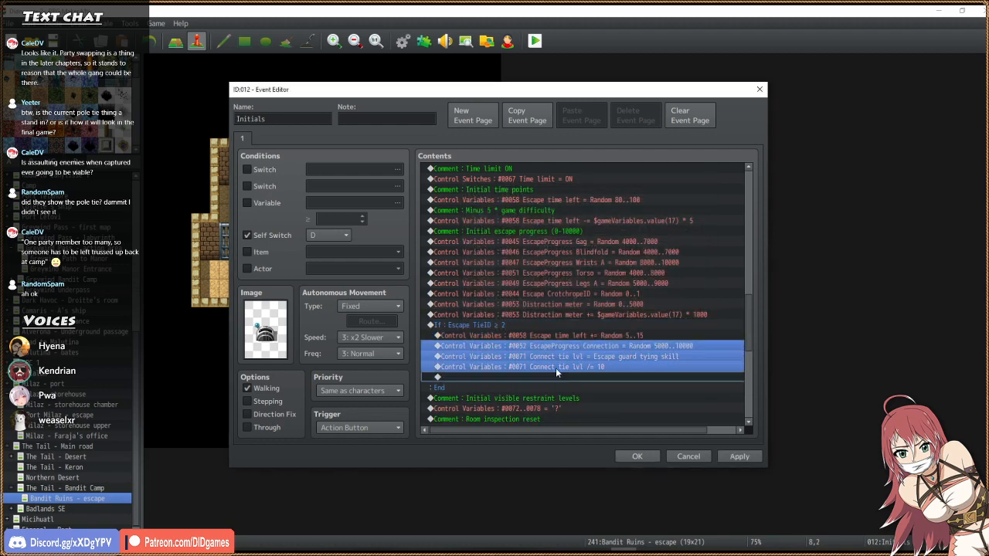
pyautogui.hotkey('ctrl', 'x')
pyautogui.click(523, 325)
pyautogui.hotkey('ctrl', 'v')
# Duplicate the three connection variable commands directly above the Escape TieID branch.
pyautogui.click(524, 325)
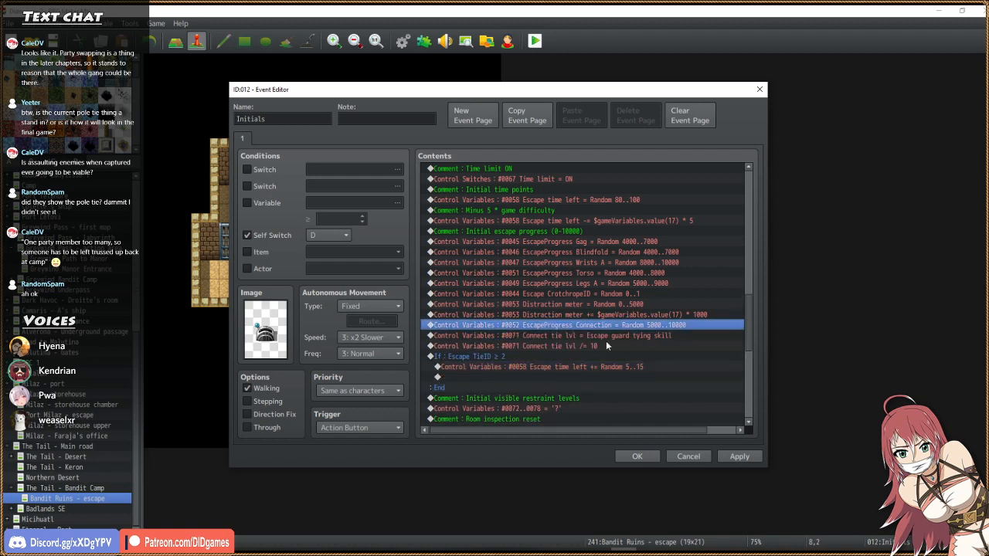
pyautogui.keyDown('shift'); pyautogui.click(589, 347); pyautogui.keyUp('shift')
pyautogui.hotkey('ctrl', 'c')
pyautogui.click(559, 356)
pyautogui.hotkey('ctrl', 'v')
# Change the variable of the duplicated EscapeProgress Connection command to 0131 EscapeProgress Suspension.
pyautogui.doubleClick(562, 356)
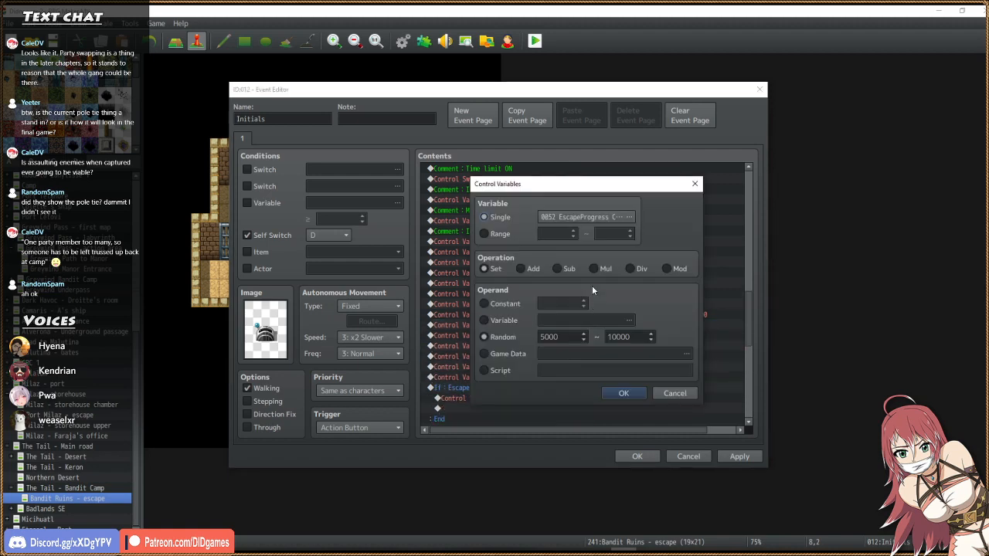
pyautogui.click(593, 217)
pyautogui.click(516, 251)
pyautogui.click(518, 230)
pyautogui.click(519, 241)
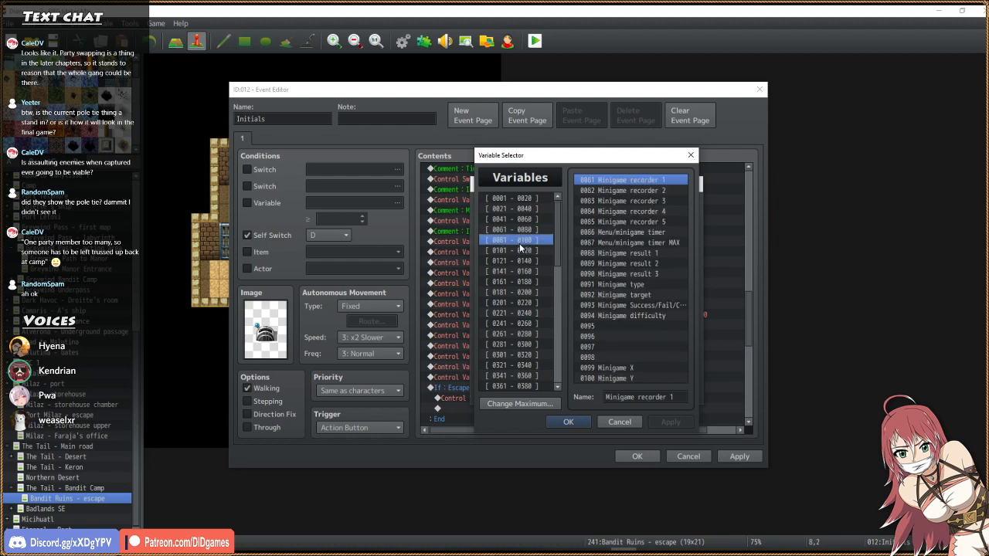
pyautogui.click(520, 250)
pyautogui.click(522, 261)
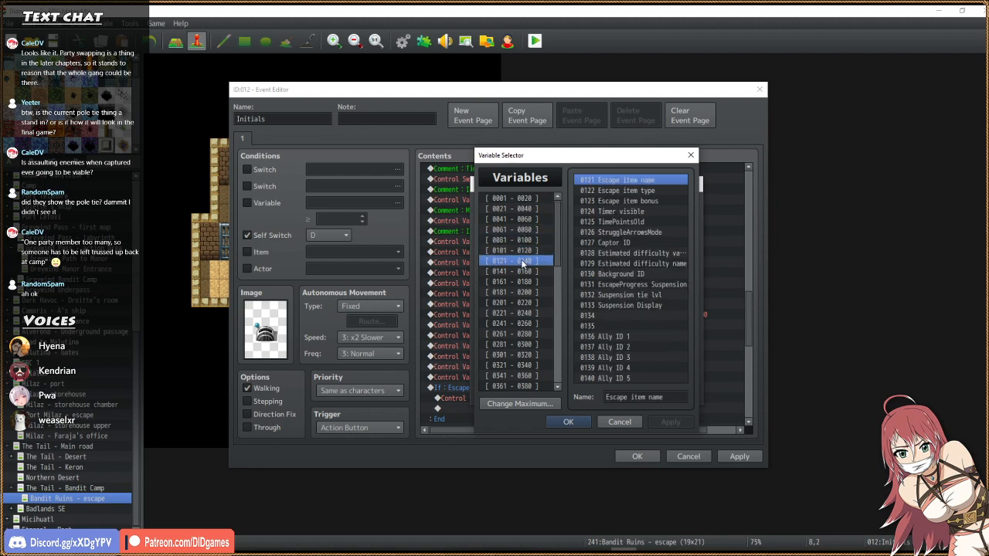
pyautogui.click(674, 286)
pyautogui.moveTo(632, 156); pyautogui.dragTo(364, 156)
pyautogui.click(299, 422)
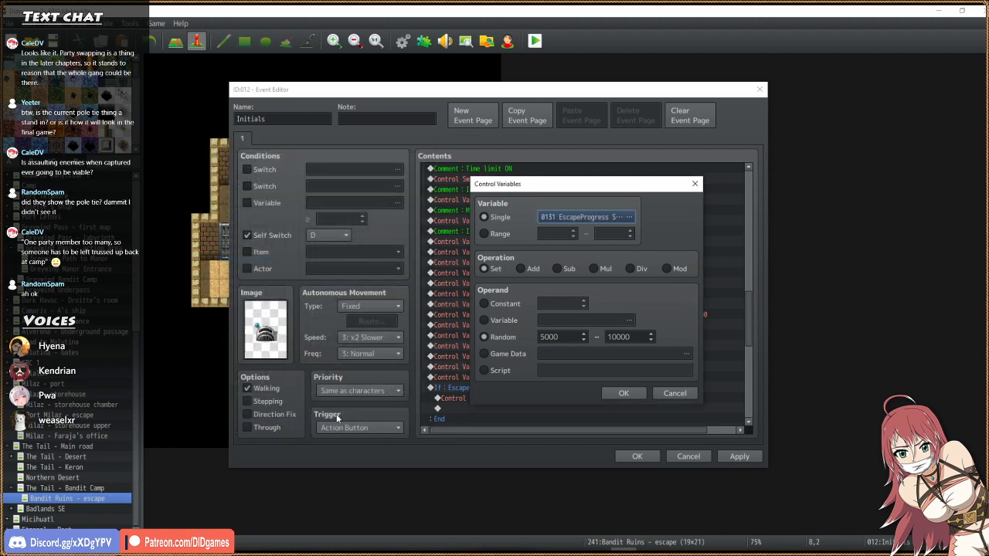
pyautogui.click(623, 394)
# Change the variable of both duplicated Connect tie lvl commands to 0132 Suspension tie lvl.
pyautogui.click(589, 368)
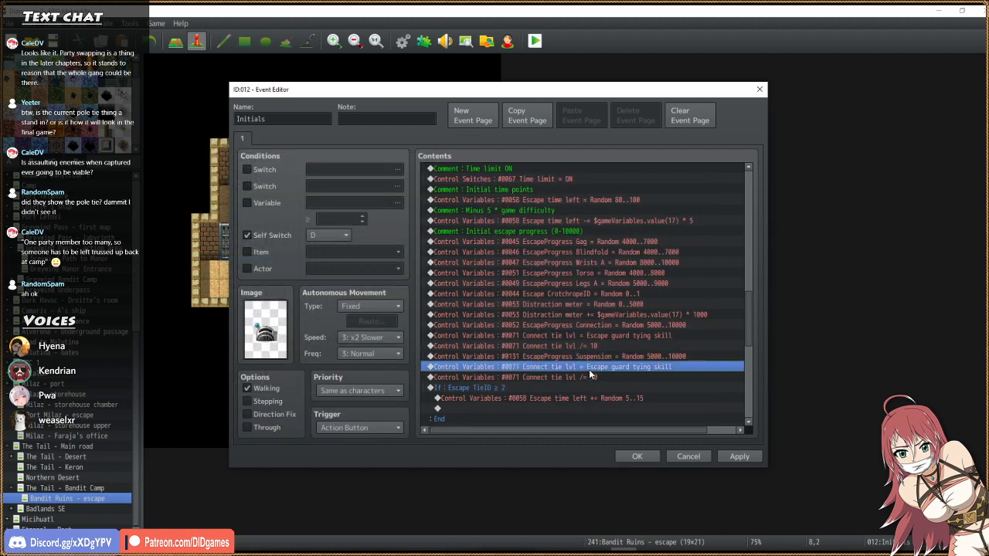
pyautogui.doubleClick(588, 369)
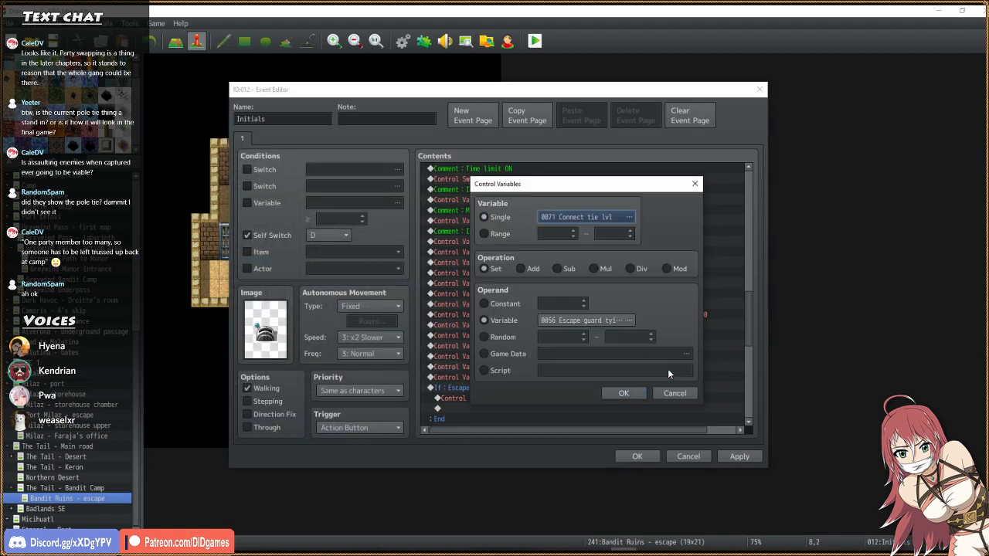
pyautogui.click(667, 369)
pyautogui.doubleClick(627, 295)
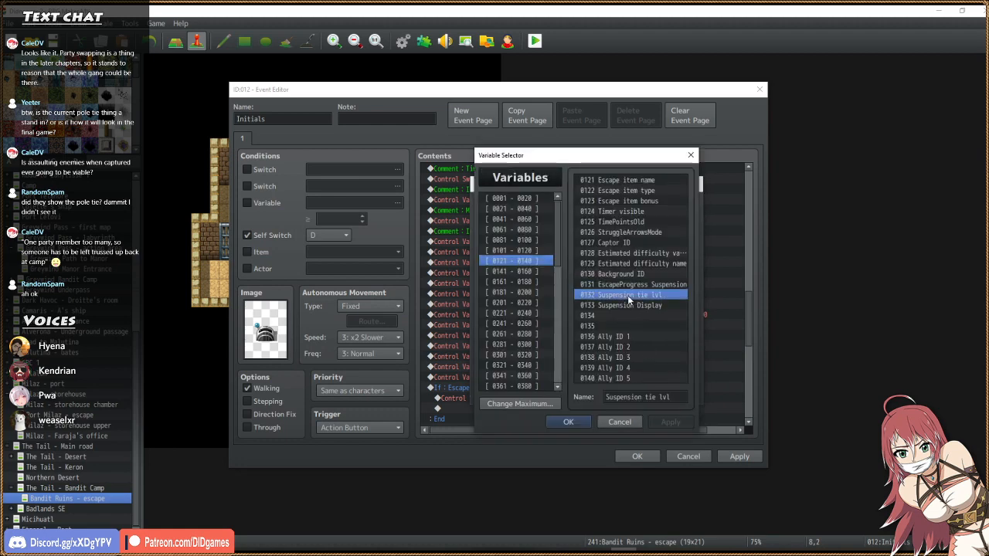
pyautogui.click(610, 390)
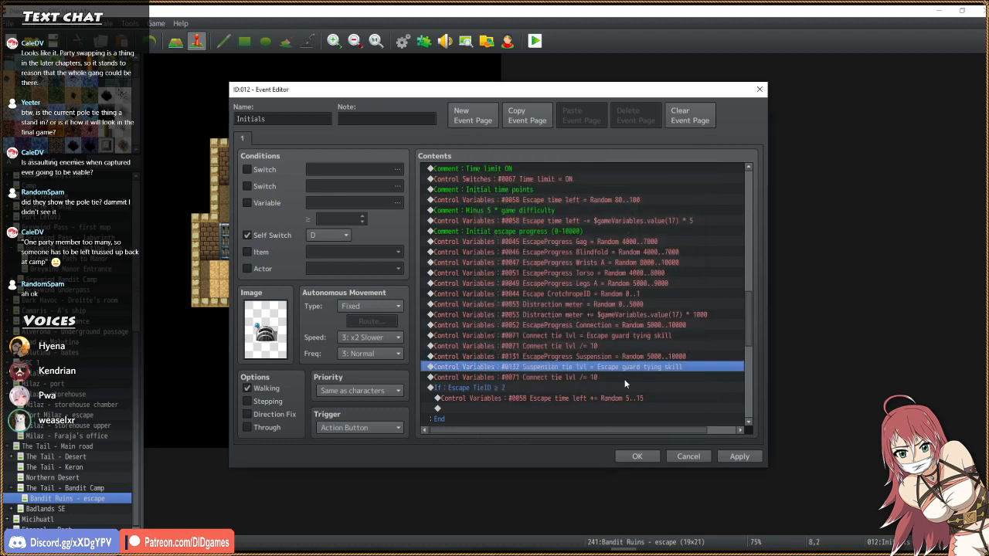
pyautogui.doubleClick(625, 378)
pyautogui.click(587, 217)
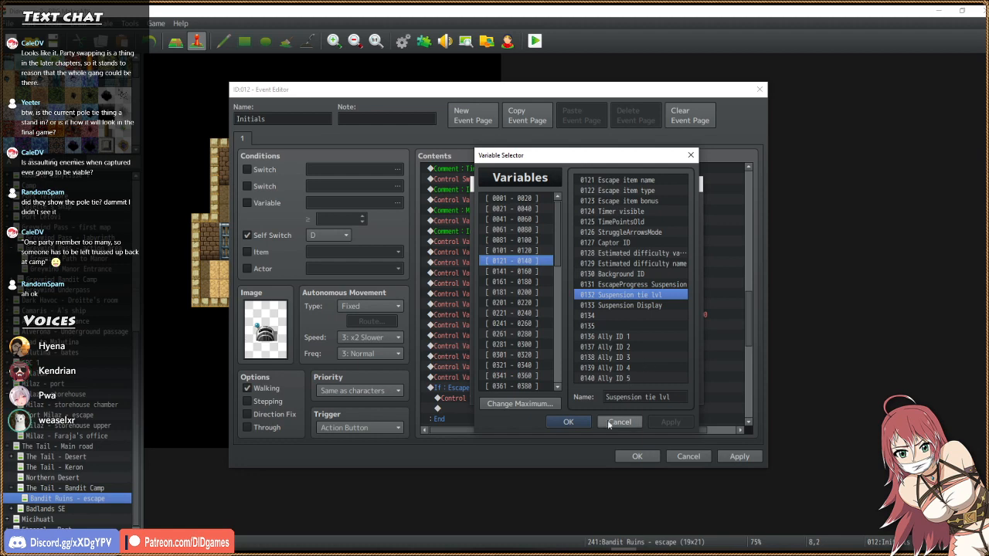
pyautogui.click(609, 423)
pyautogui.click(618, 393)
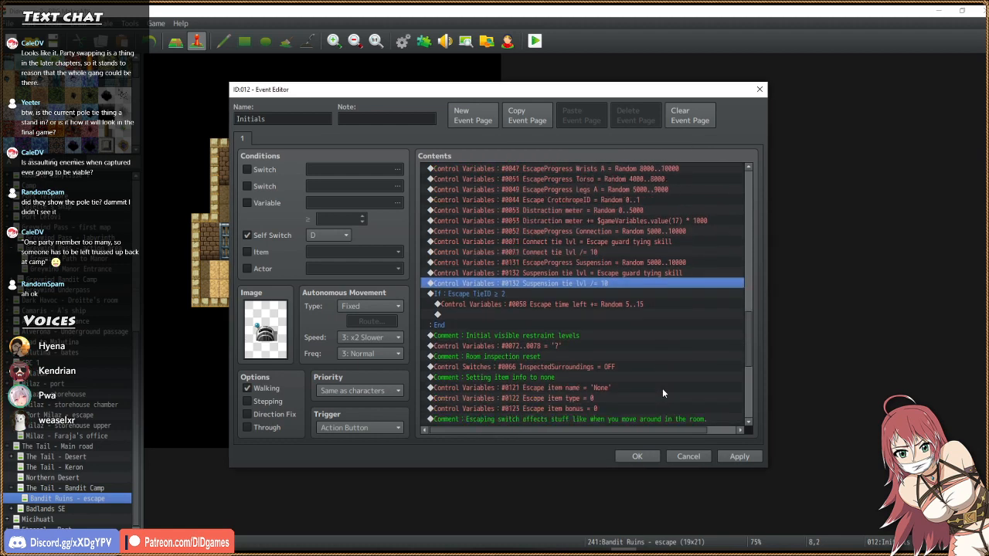
# Review the Initials event's command list, from its closing commands back to the initial tie, gag and background ID settings.
pyautogui.scroll(-7, 662, 387)
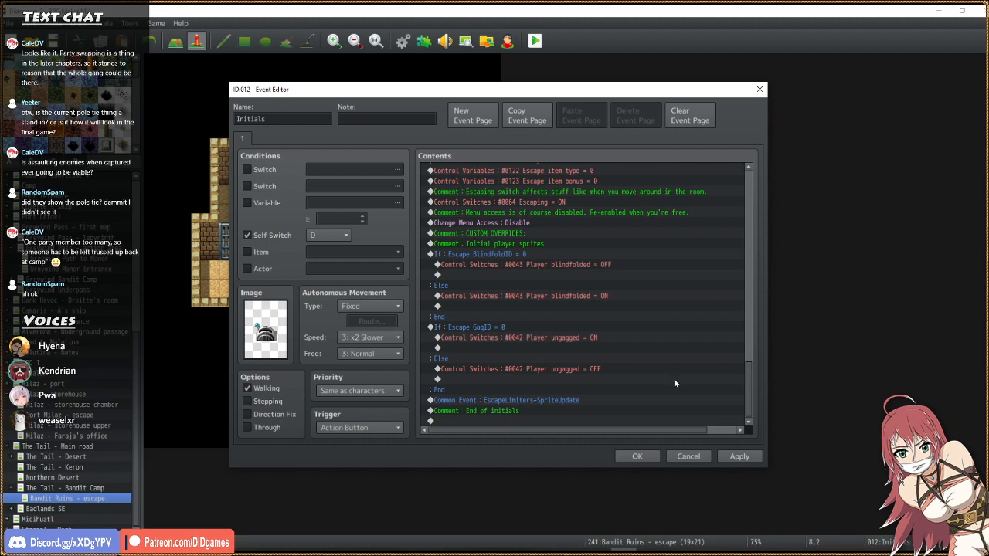
pyautogui.scroll(12, 656, 324)
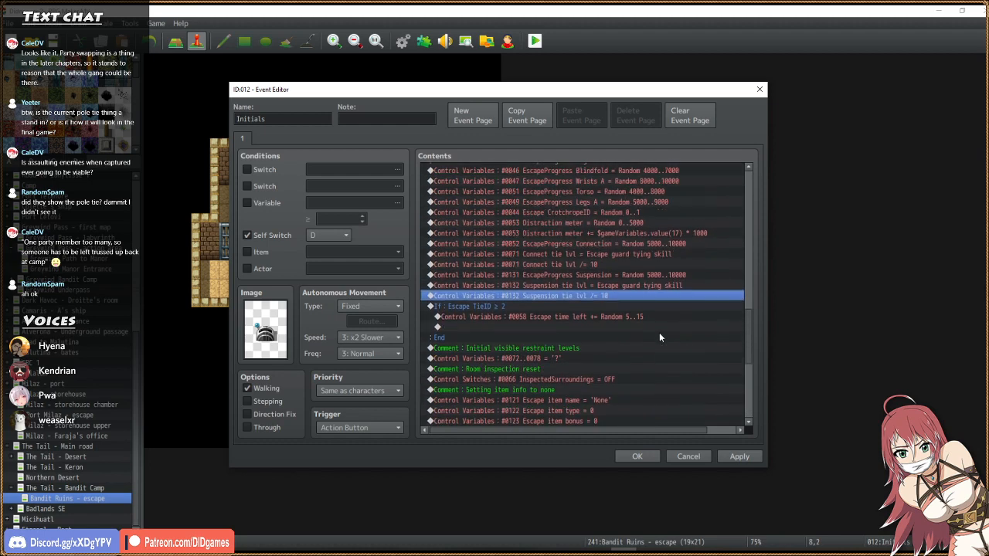
pyautogui.scroll(15, 663, 334)
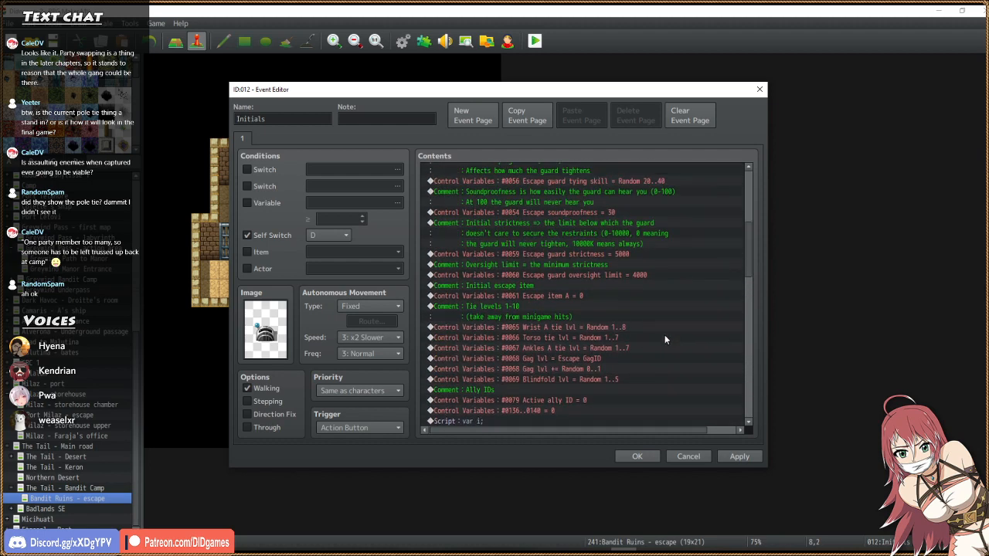
pyautogui.scroll(1, 664, 339)
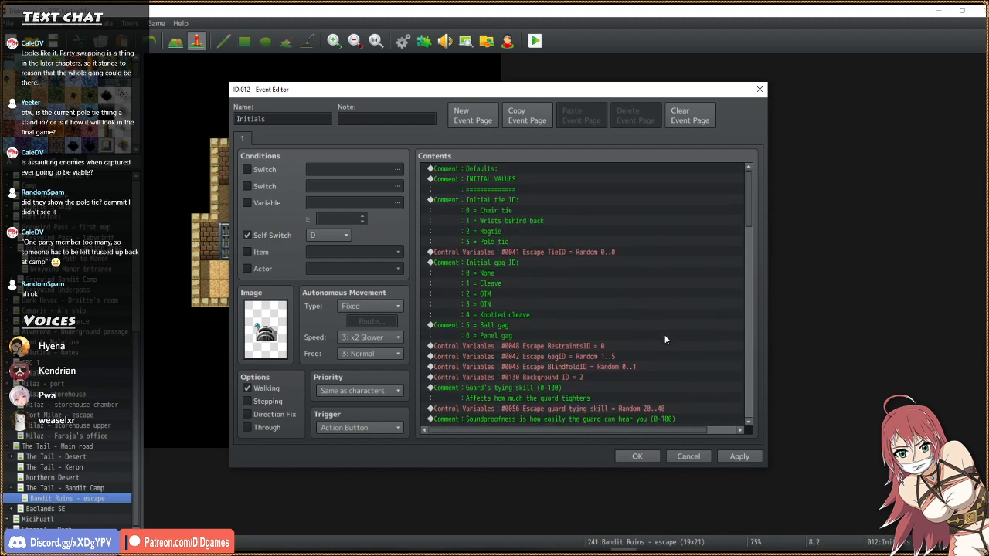
pyautogui.scroll(-5, 664, 338)
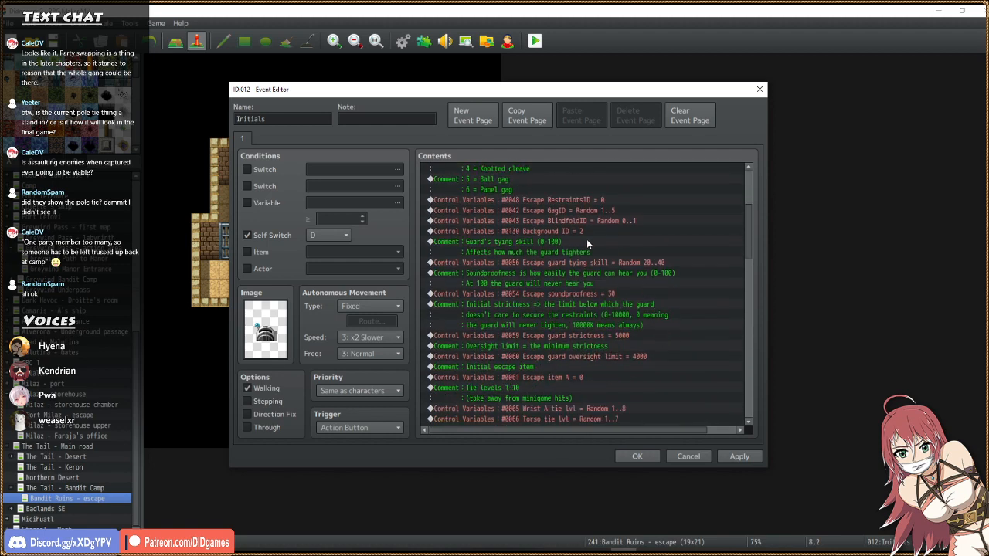
pyautogui.scroll(2, 586, 239)
pyautogui.click(588, 294)
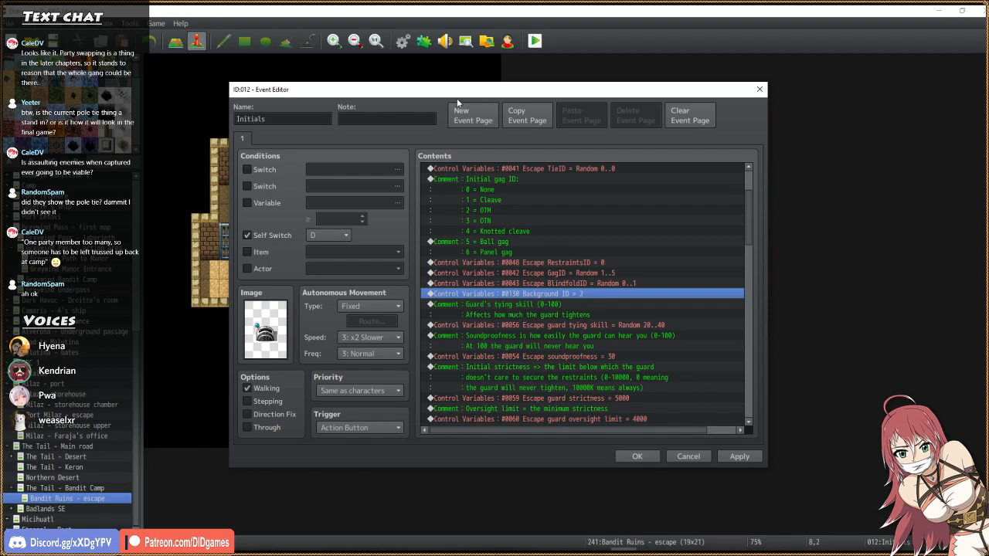
pyautogui.moveTo(456, 95); pyautogui.dragTo(642, 57)
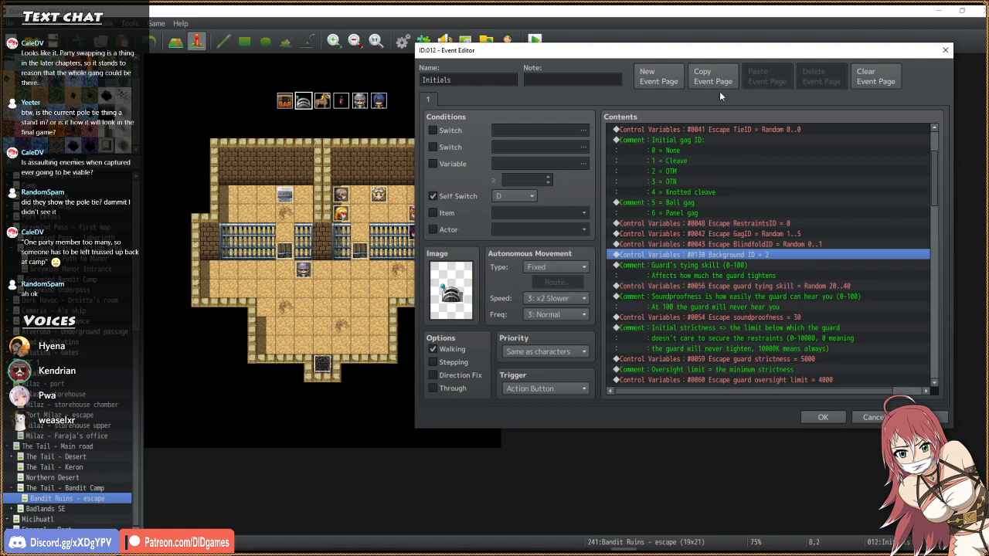
pyautogui.moveTo(709, 54); pyautogui.dragTo(658, 59)
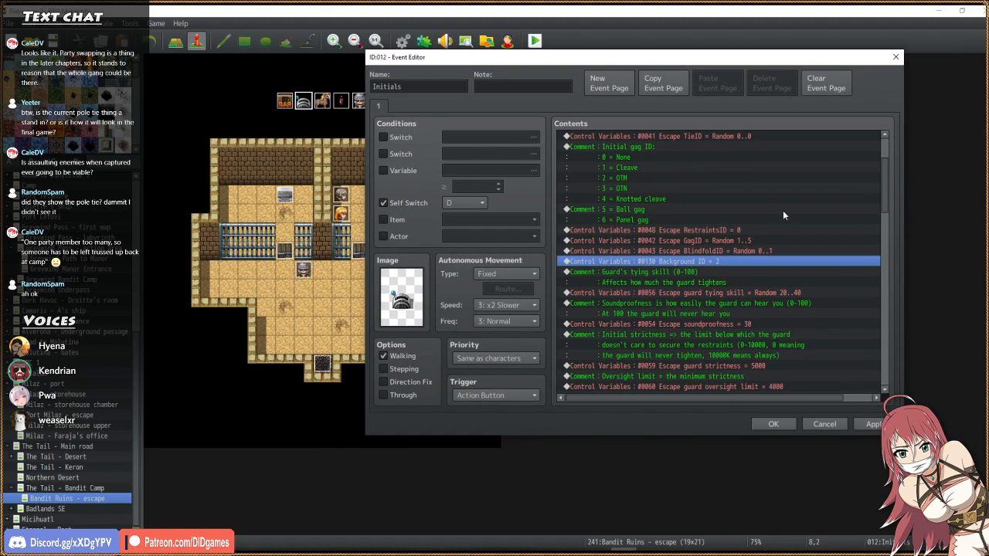
pyautogui.click(714, 272)
pyautogui.click(736, 280)
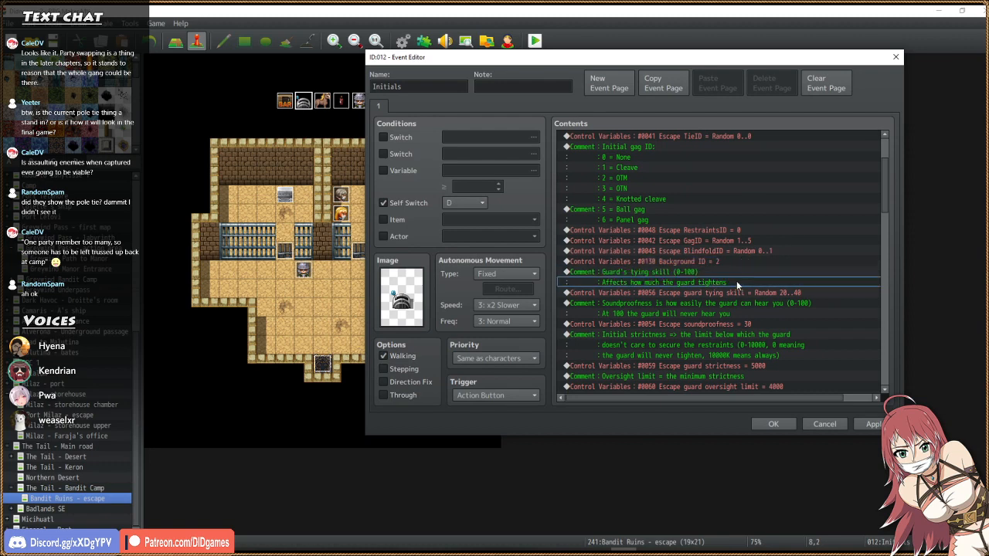
pyautogui.click(740, 281)
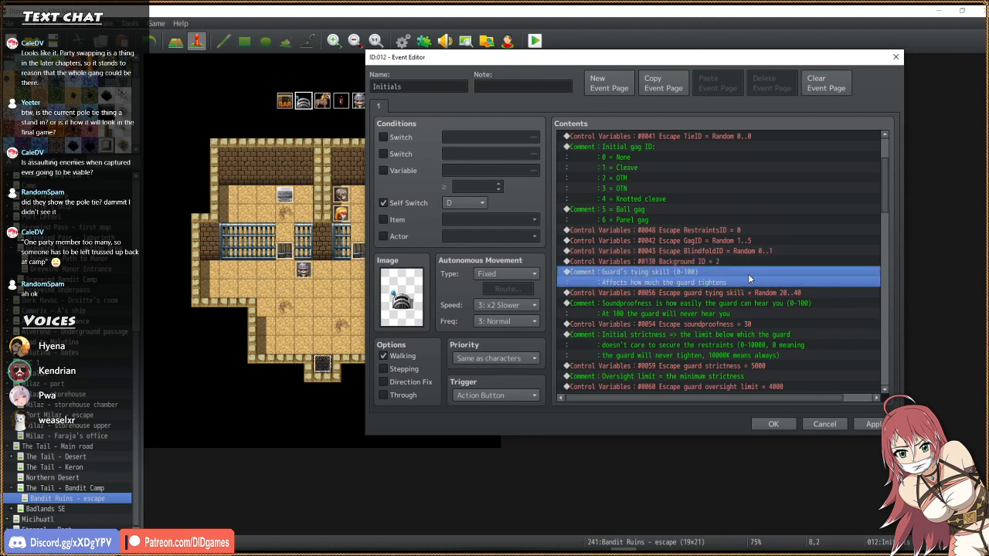
# Set the upper limit of the Escape GagID random range to 6.
pyautogui.click(783, 241)
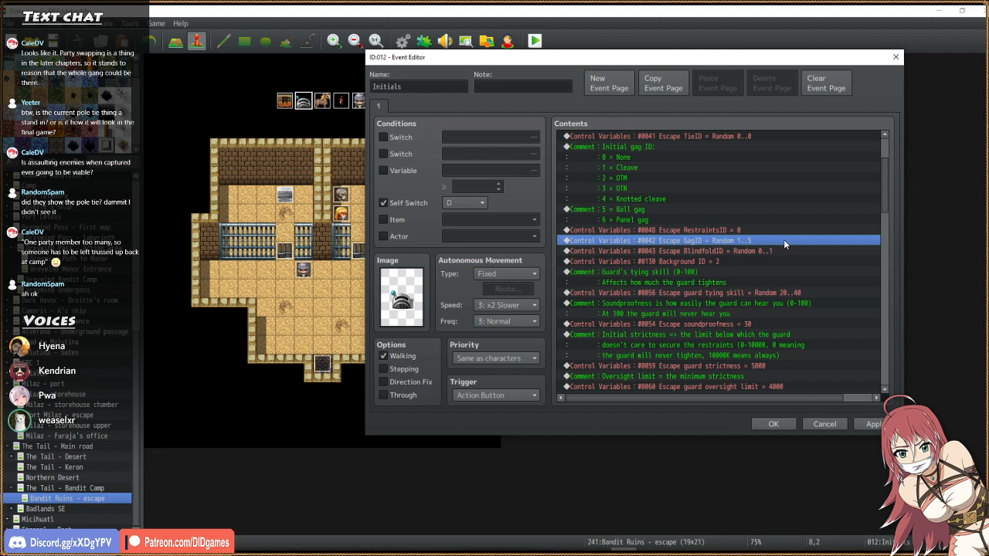
pyautogui.doubleClick(783, 240)
pyautogui.doubleClick(769, 305)
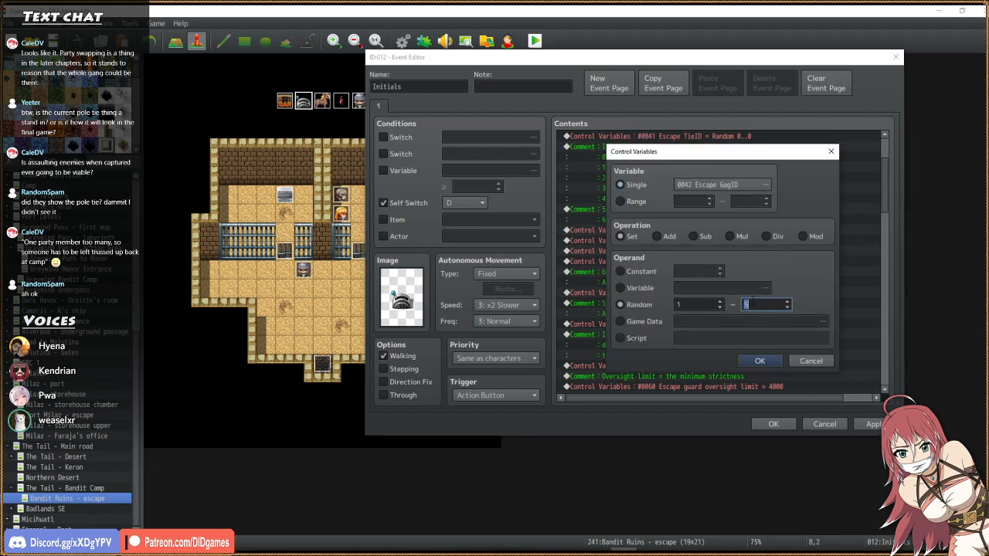
pyautogui.write('6')
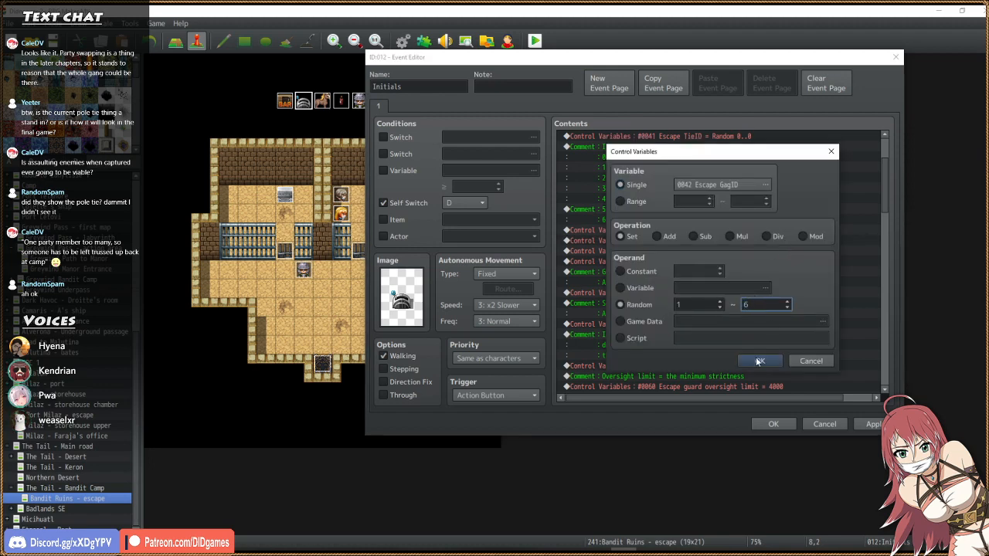
pyautogui.click(755, 360)
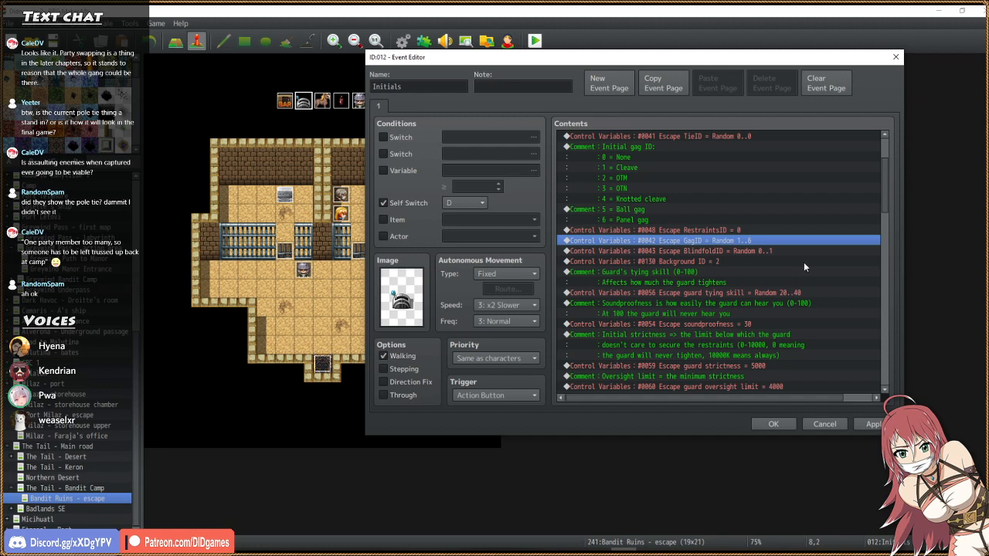
# Set the upper limit of the Escape TieID random range to 3.
pyautogui.scroll(3, 753, 273)
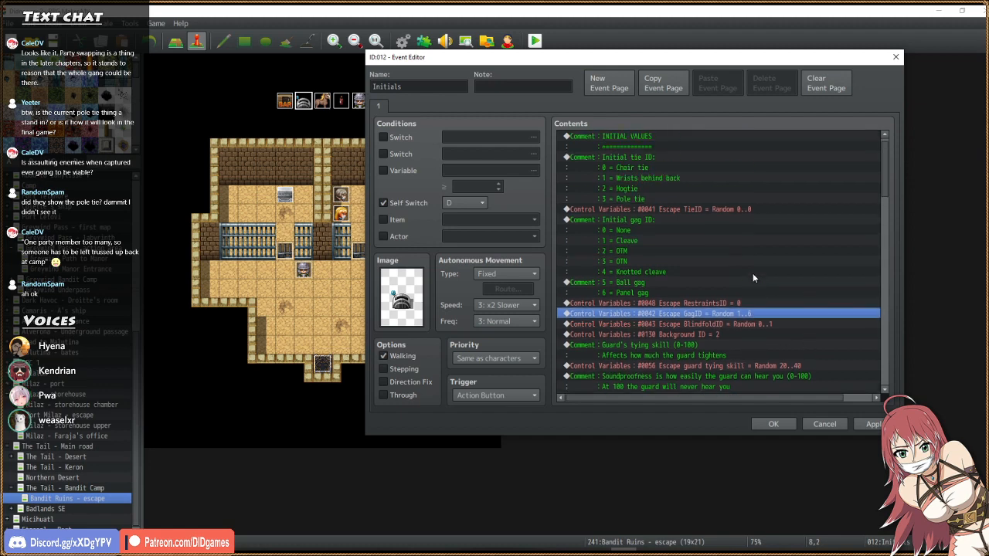
pyautogui.doubleClick(732, 220)
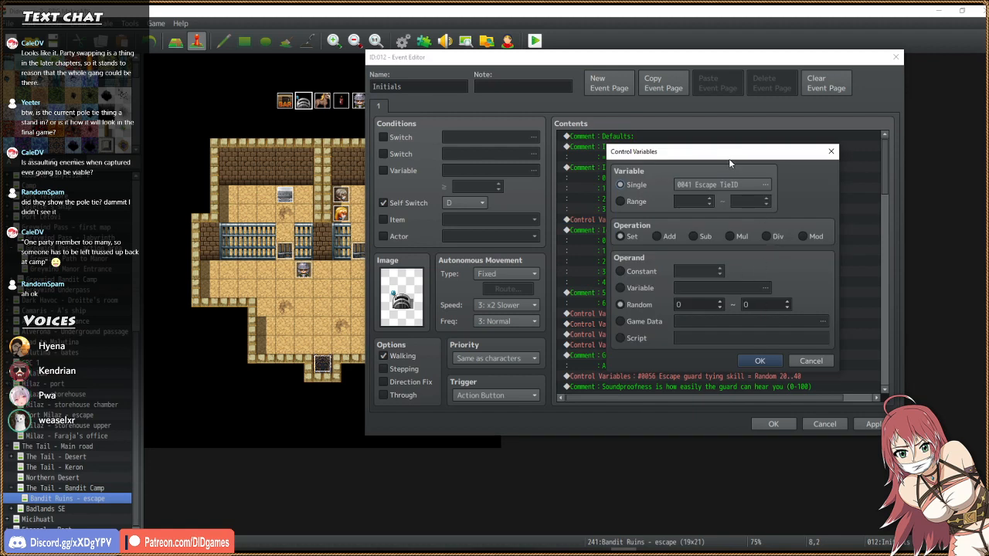
pyautogui.moveTo(731, 158); pyautogui.dragTo(412, 140)
pyautogui.doubleClick(446, 287)
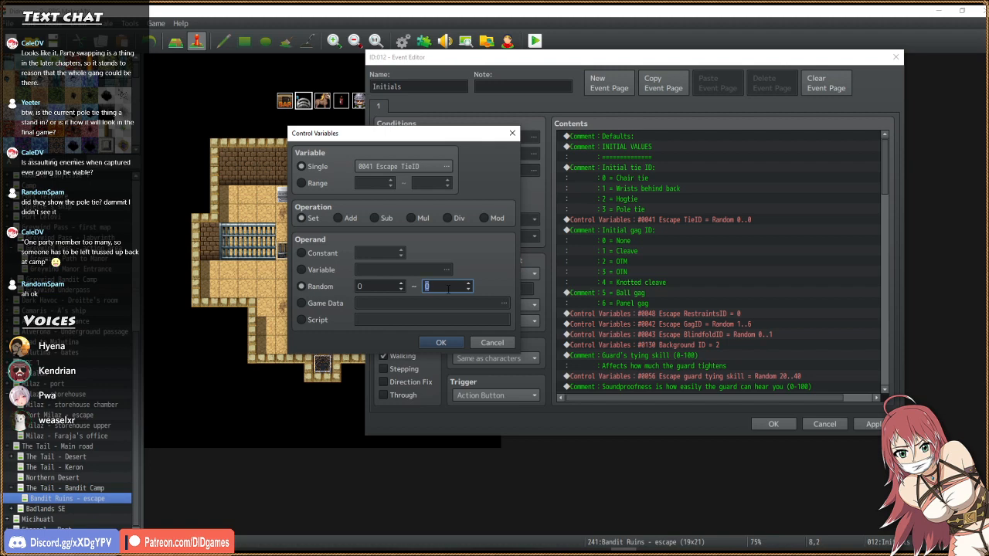
pyautogui.write('3')
pyautogui.click(439, 343)
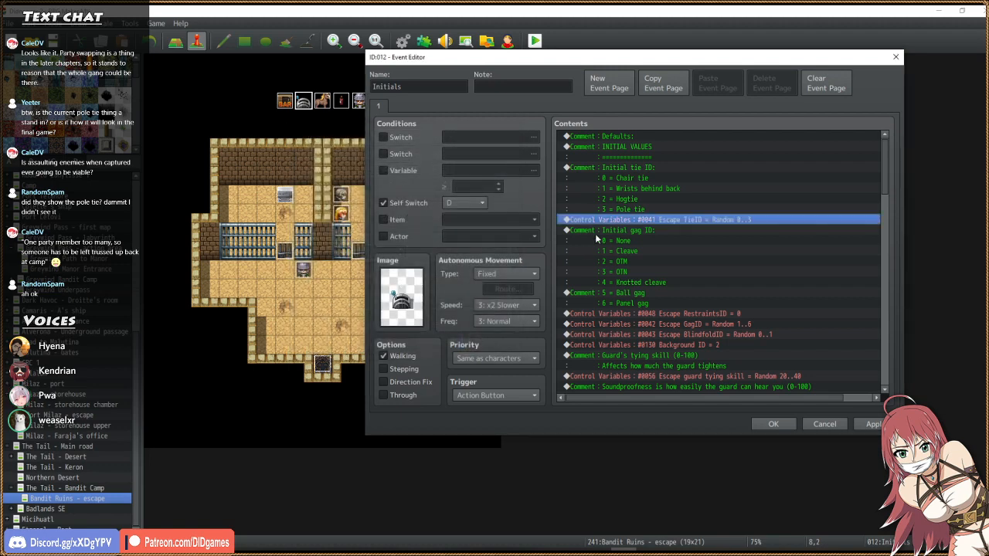
# Start a new conditional branch at the Escape TieID command under the initial tie ID comment.
pyautogui.doubleClick(644, 222)
pyautogui.click(656, 302)
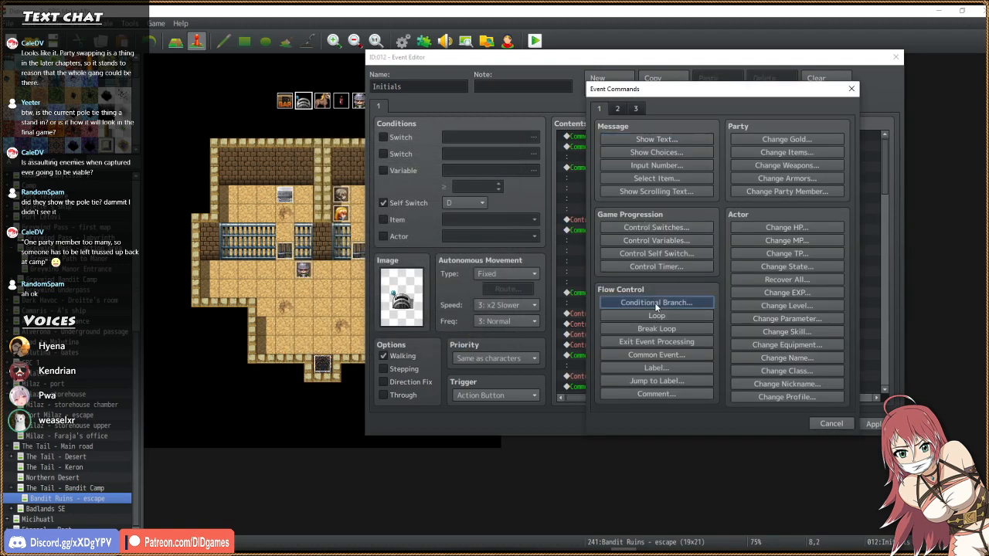
pyautogui.click(695, 192)
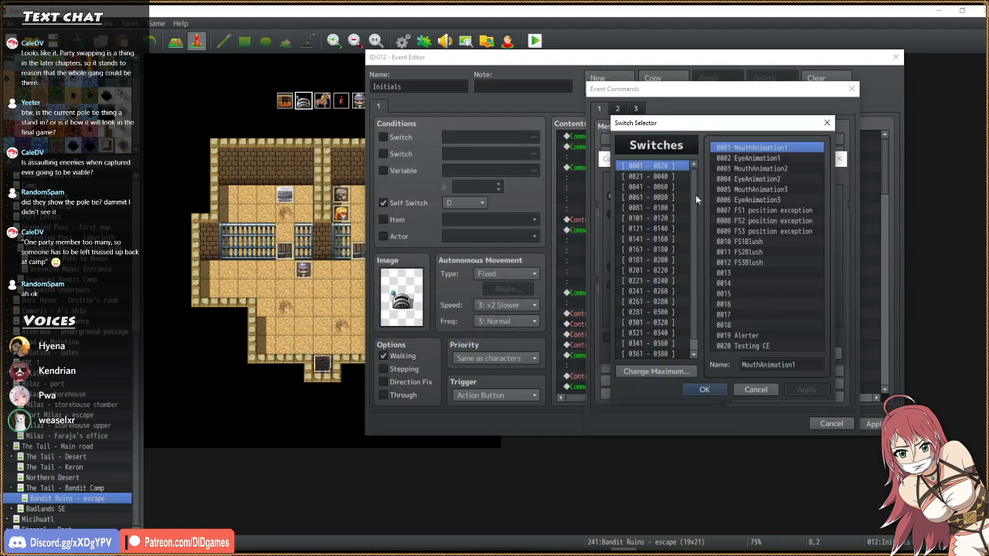
pyautogui.click(657, 187)
pyautogui.click(656, 176)
pyautogui.click(657, 187)
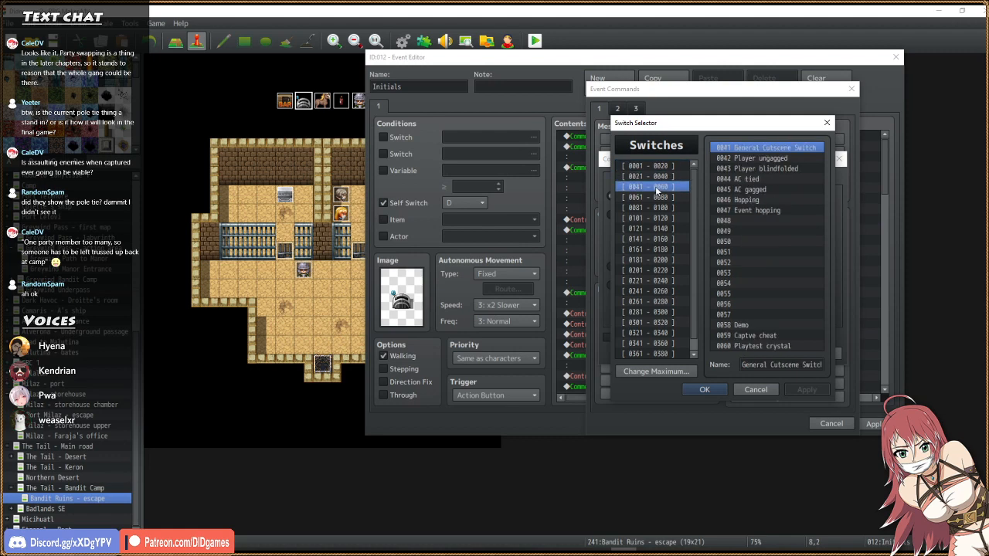
pyautogui.click(658, 197)
pyautogui.click(659, 208)
pyautogui.click(660, 218)
pyautogui.click(662, 229)
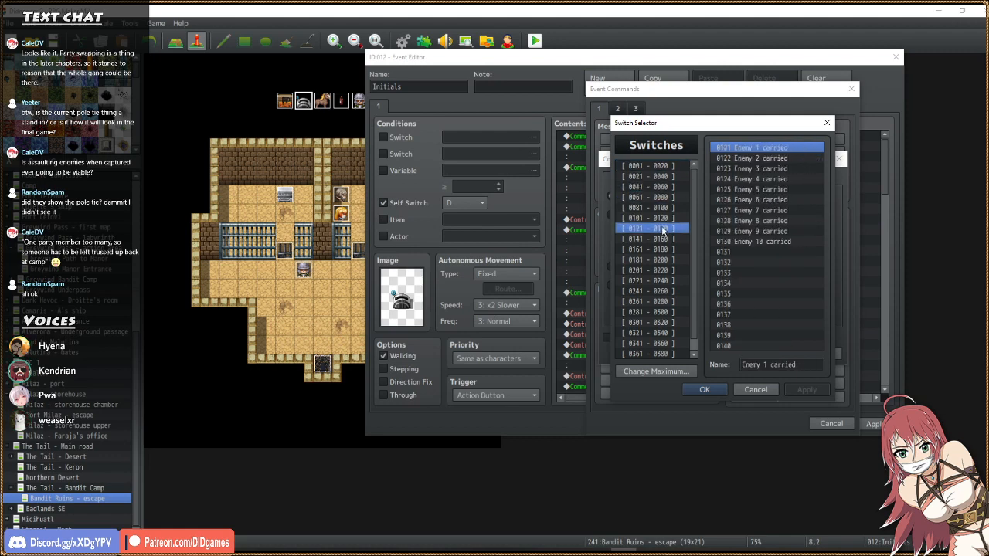
pyautogui.press('Escape')
# Set the conditional branch to check that variable 0041 Escape TieID equals the constant 3.
pyautogui.click(621, 215)
pyautogui.click(714, 217)
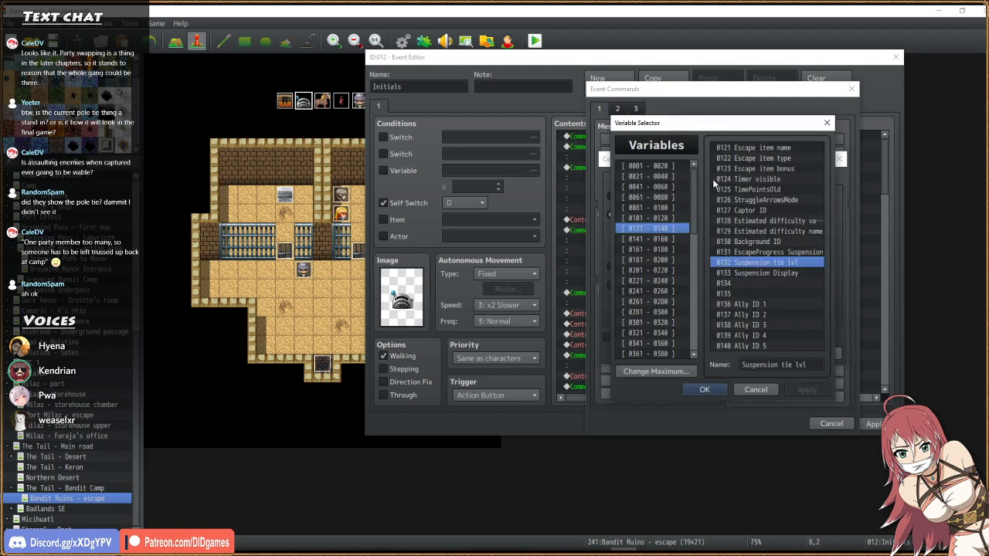
pyautogui.click(656, 177)
pyautogui.click(655, 166)
pyautogui.click(656, 187)
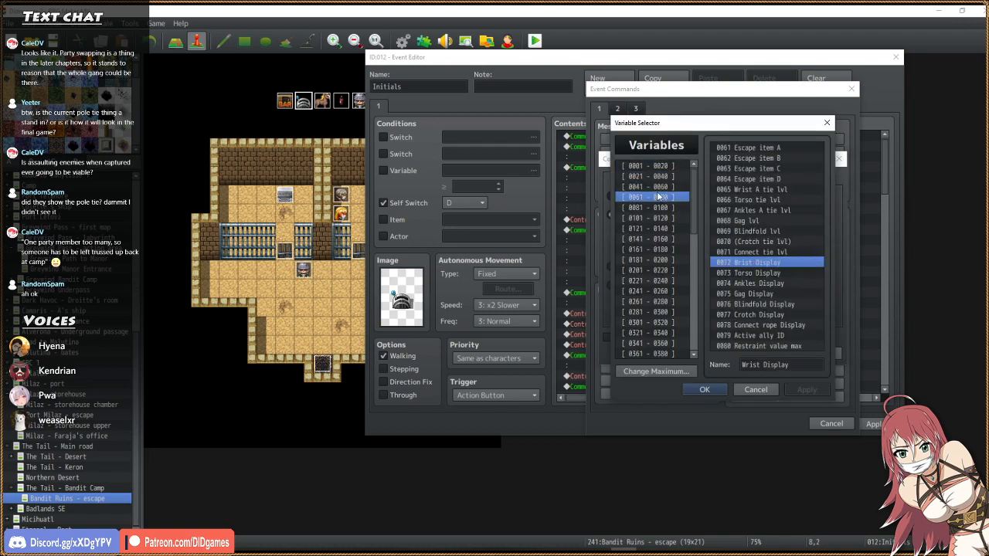
pyautogui.doubleClick(792, 149)
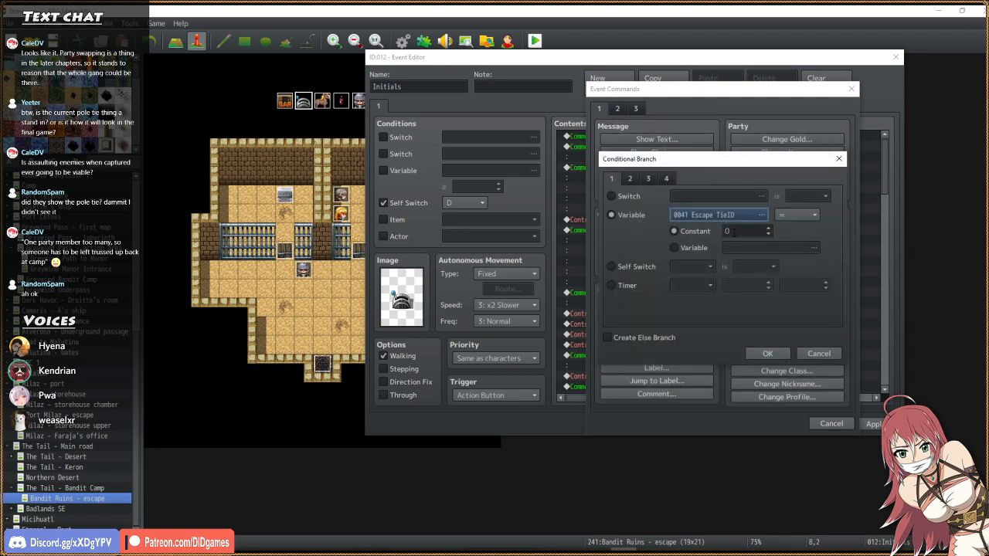
pyautogui.click(734, 231)
pyautogui.click(777, 356)
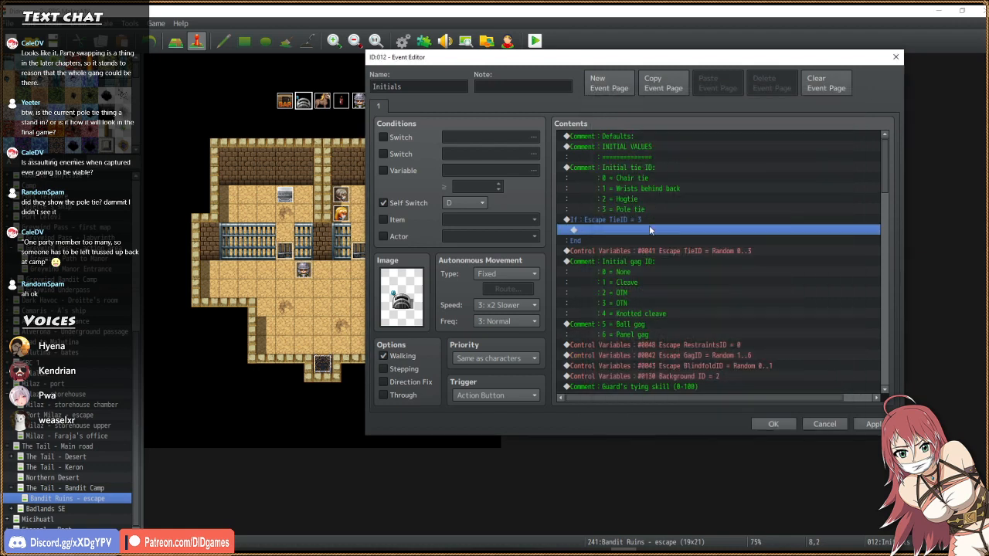
# Move the Escape TieID randomisation command above the conditional branch and place a copy of it inside the branch.
pyautogui.click(655, 250)
pyautogui.doubleClick(640, 225)
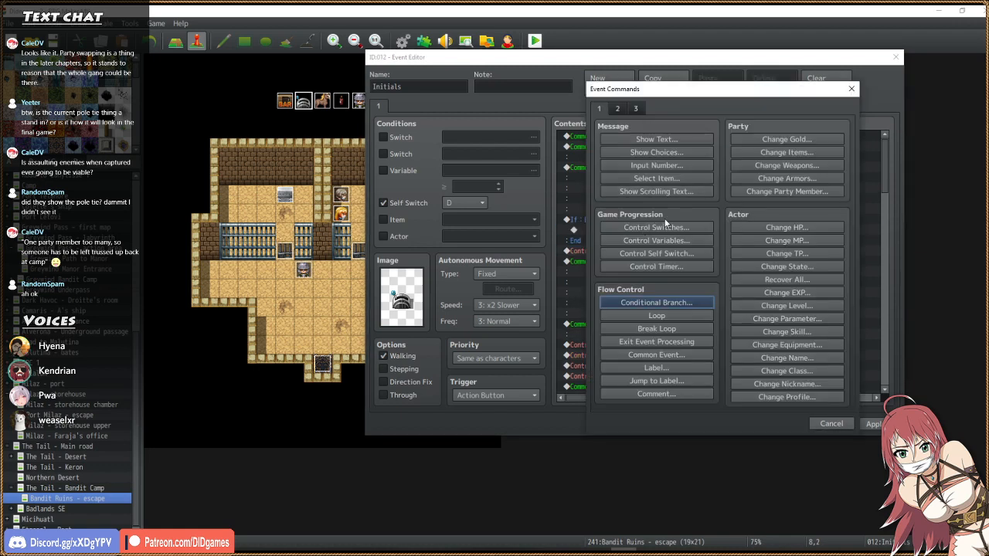
pyautogui.press('Escape')
pyautogui.click(669, 253)
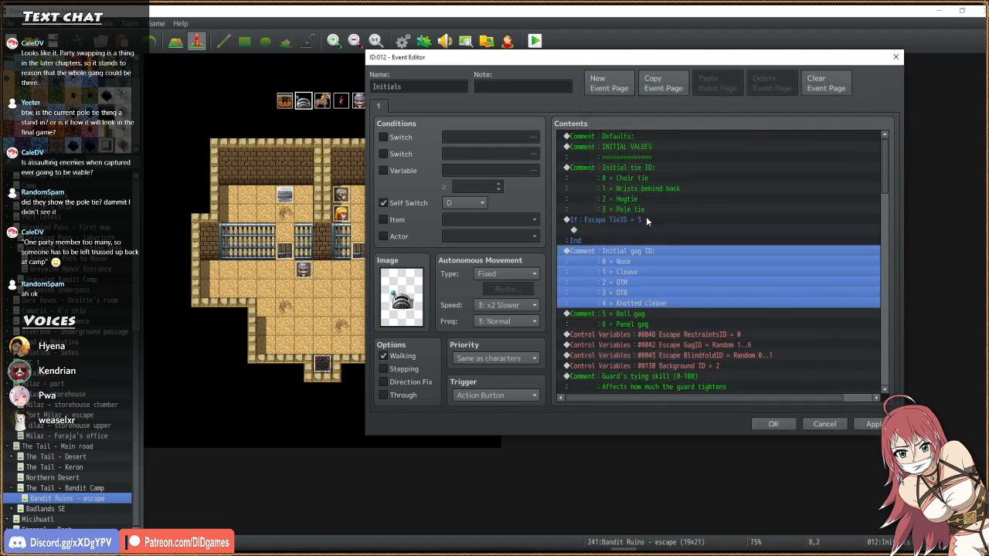
pyautogui.click(646, 219)
pyautogui.hotkey('ctrl', 'v')
pyautogui.click(640, 241)
pyautogui.hotkey('ctrl', 'v')
# Change the copied command inside the branch to set Escape TieID to the constant 4, and save the event.
pyautogui.doubleClick(641, 241)
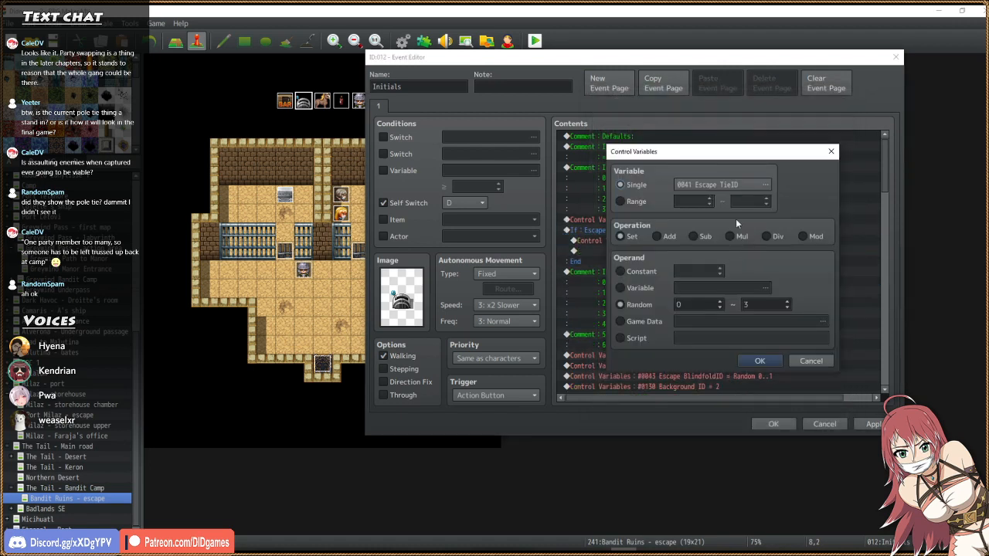
pyautogui.click(659, 273)
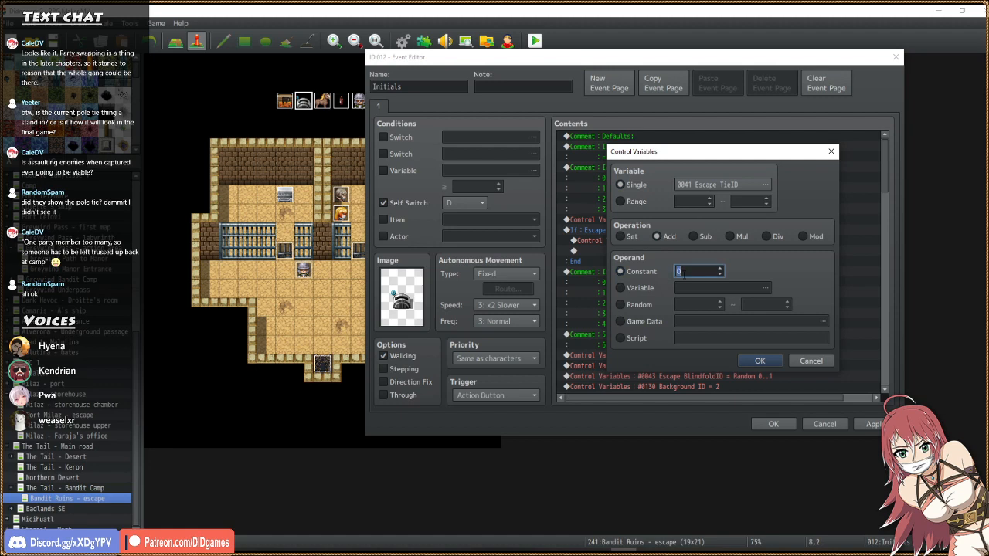
pyautogui.click(758, 361)
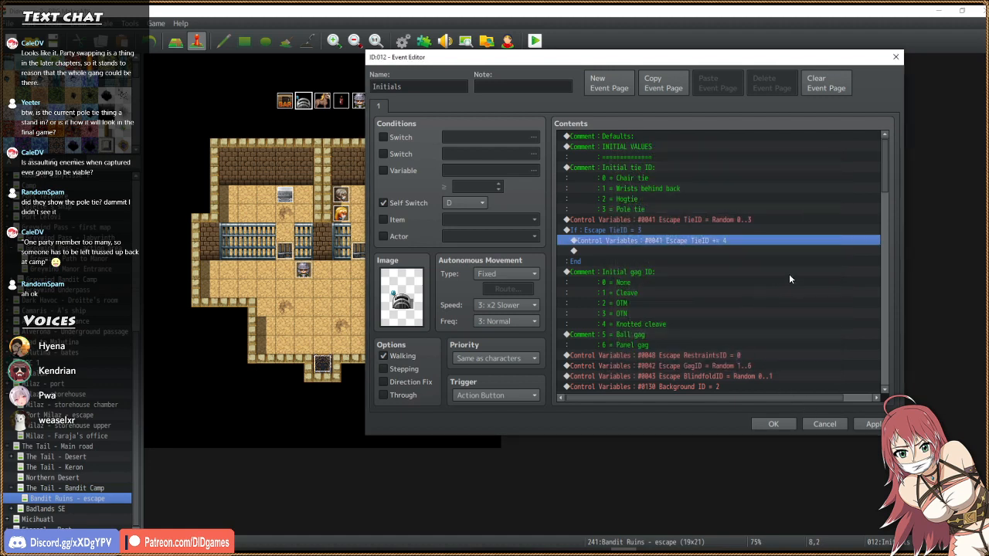
pyautogui.press('Return')
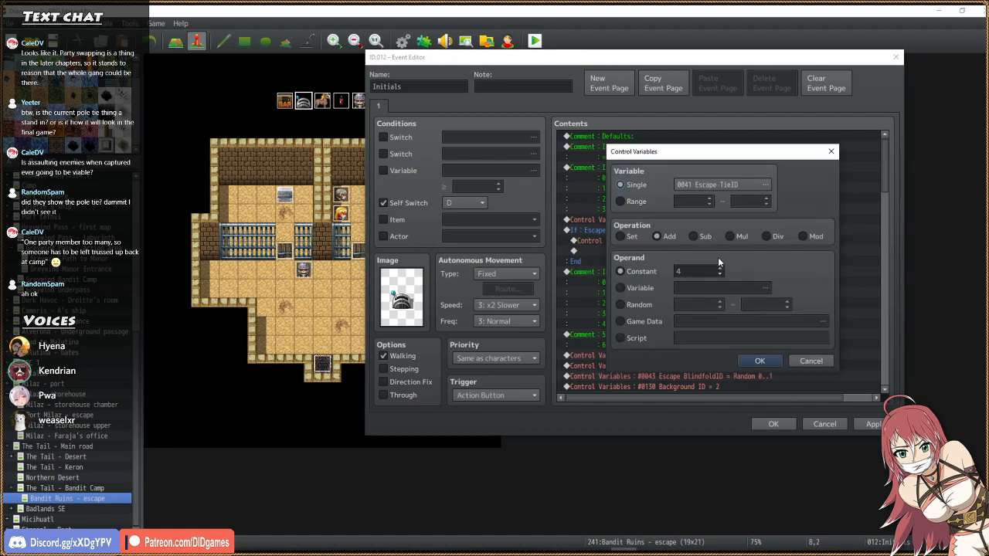
pyautogui.click(760, 361)
pyautogui.click(732, 281)
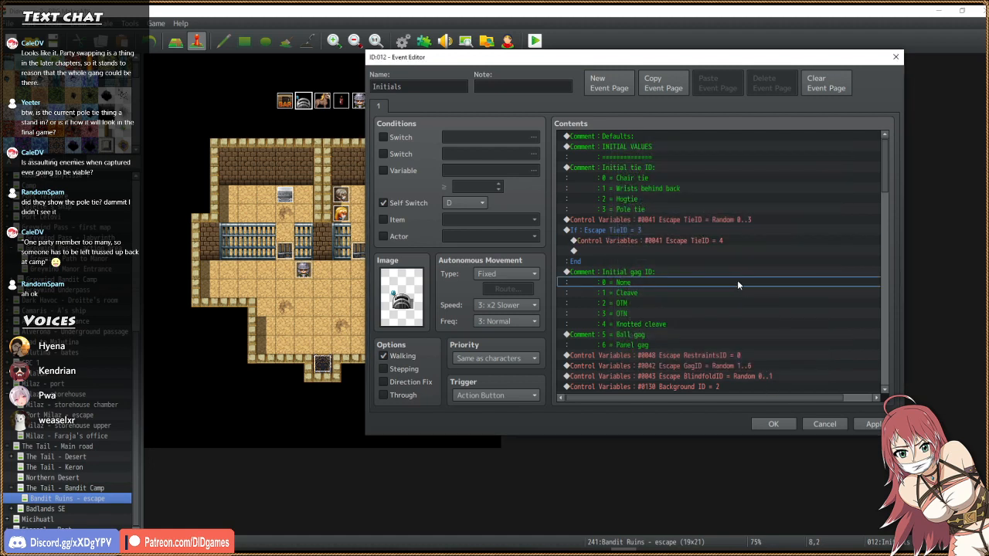
pyautogui.moveTo(688, 219); pyautogui.dragTo(731, 259)
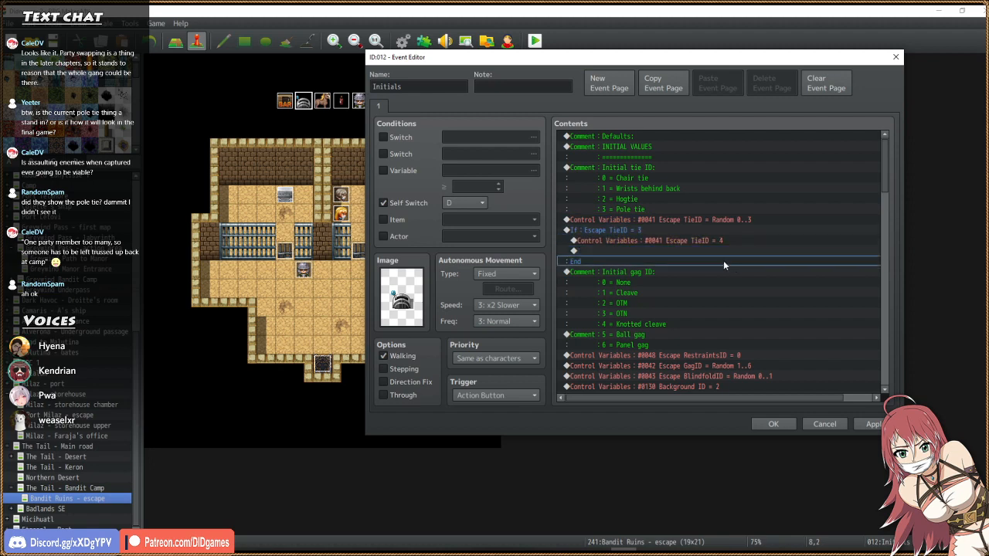
pyautogui.moveTo(723, 260); pyautogui.dragTo(661, 284)
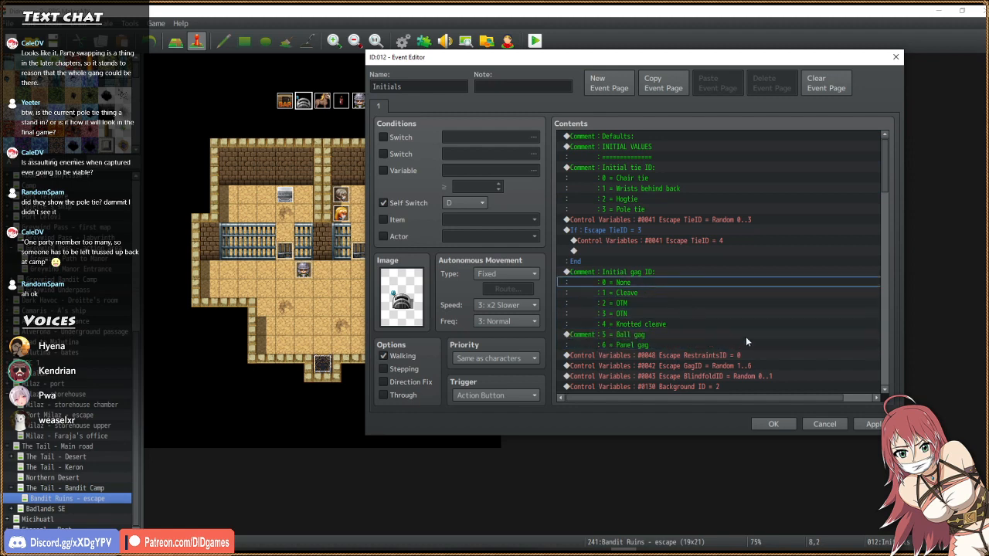
pyautogui.click(776, 424)
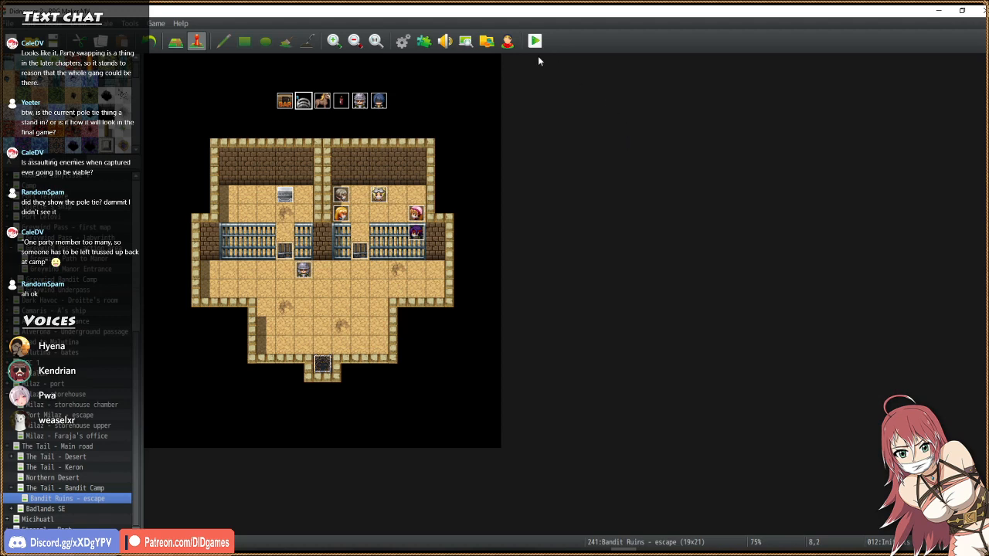
pyautogui.click(284, 233)
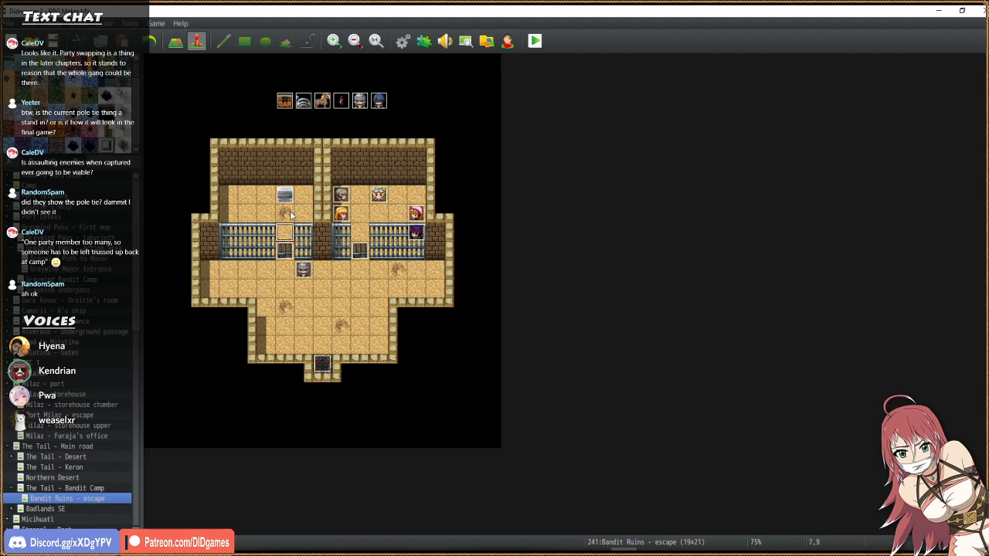
pyautogui.click(291, 215)
pyautogui.click(289, 233)
pyautogui.click(285, 275)
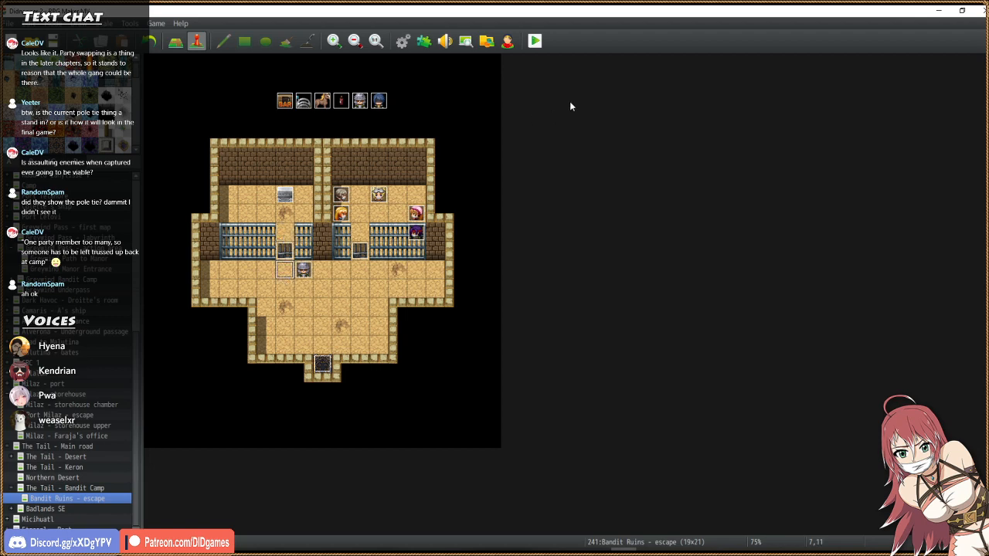
# Playtest a new game in the Bandit Camp with the project changes saved, and close the playtest.
pyautogui.click(536, 42)
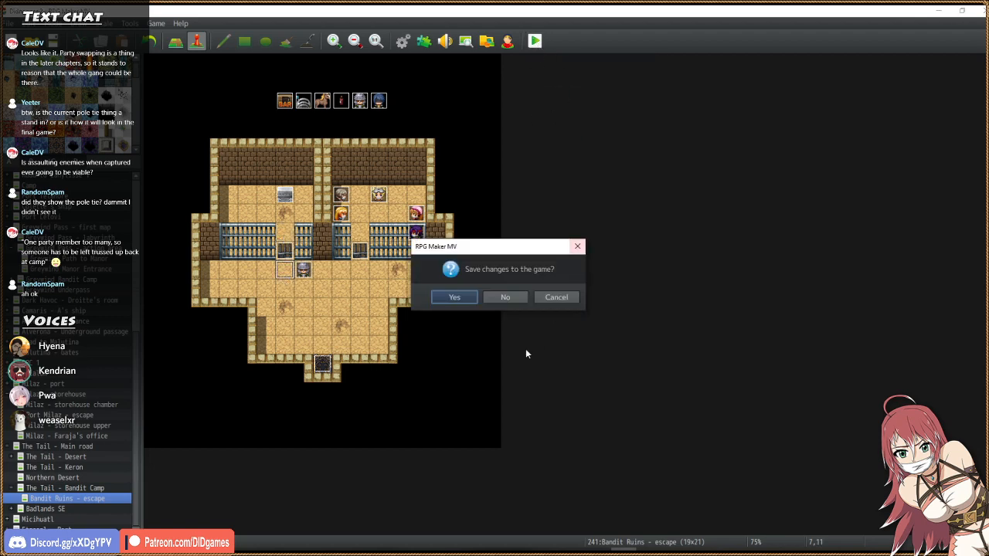
pyautogui.click(449, 297)
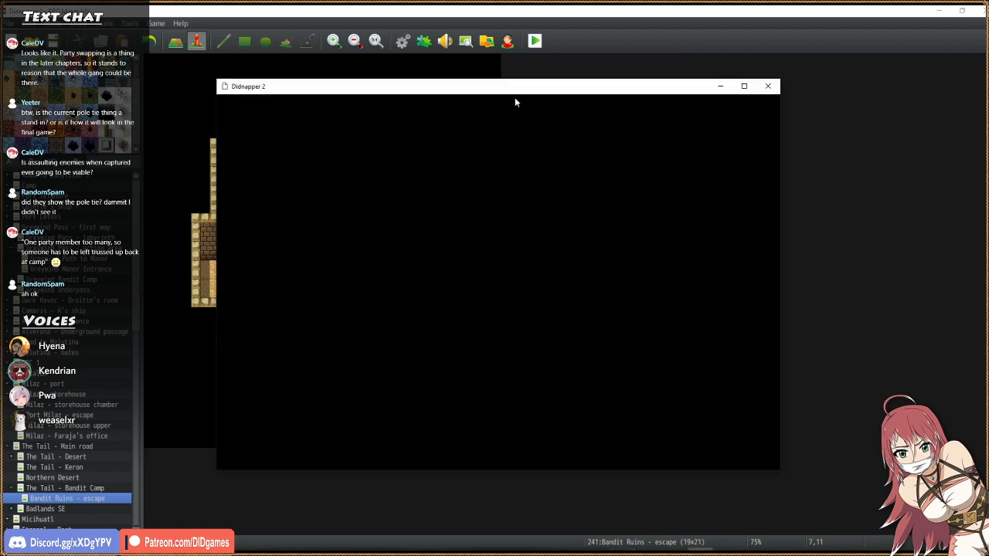
pyautogui.moveTo(510, 86); pyautogui.dragTo(476, 77)
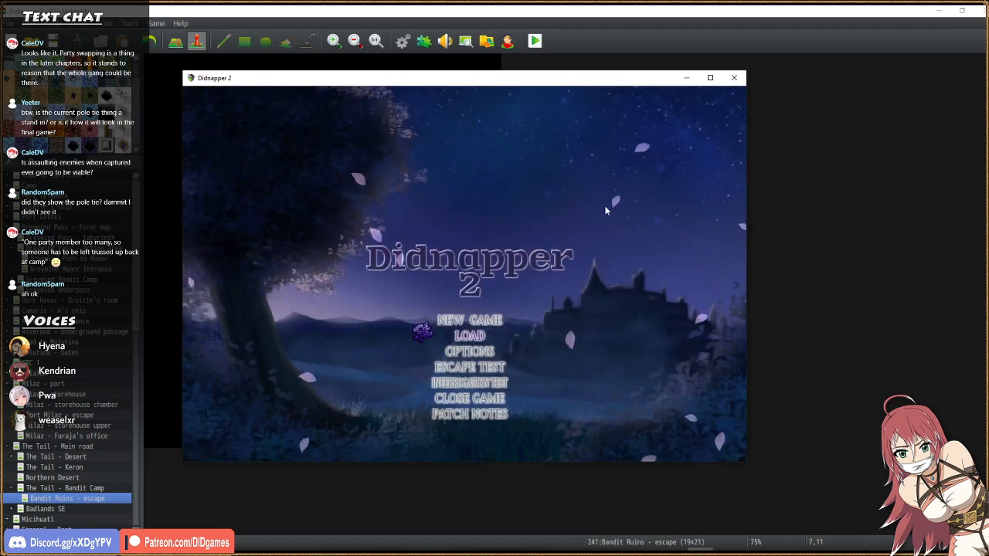
pyautogui.click(483, 322)
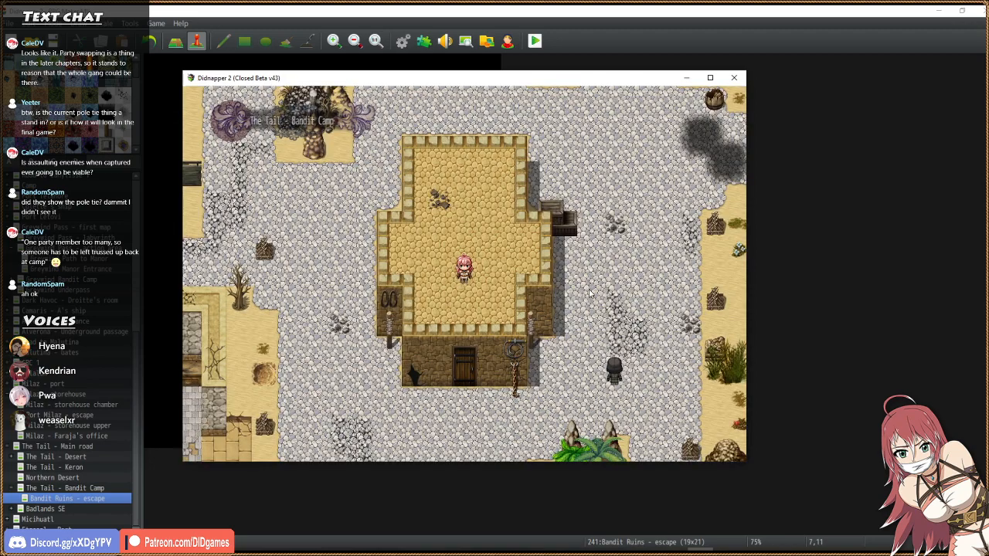
pyautogui.click(462, 415)
pyautogui.click(476, 251)
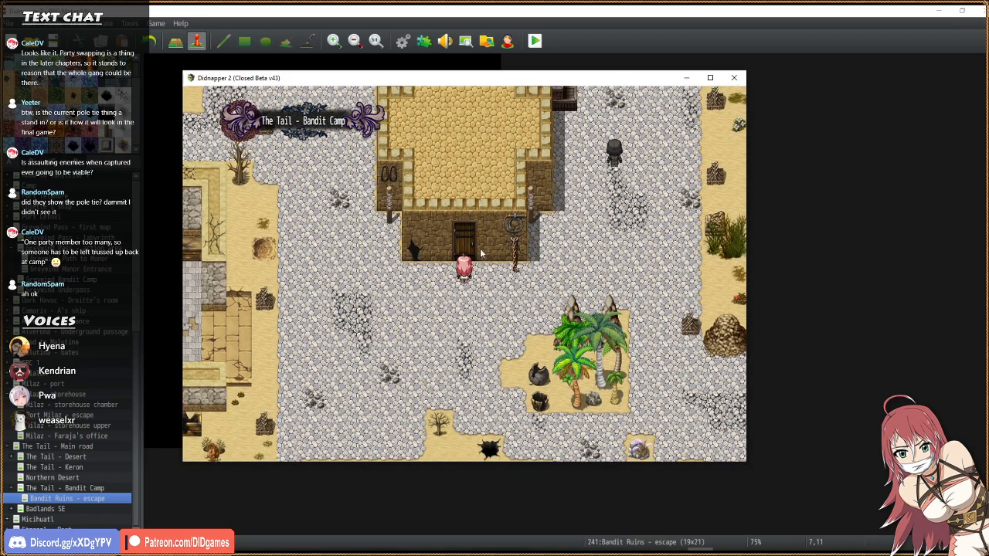
pyautogui.click(734, 78)
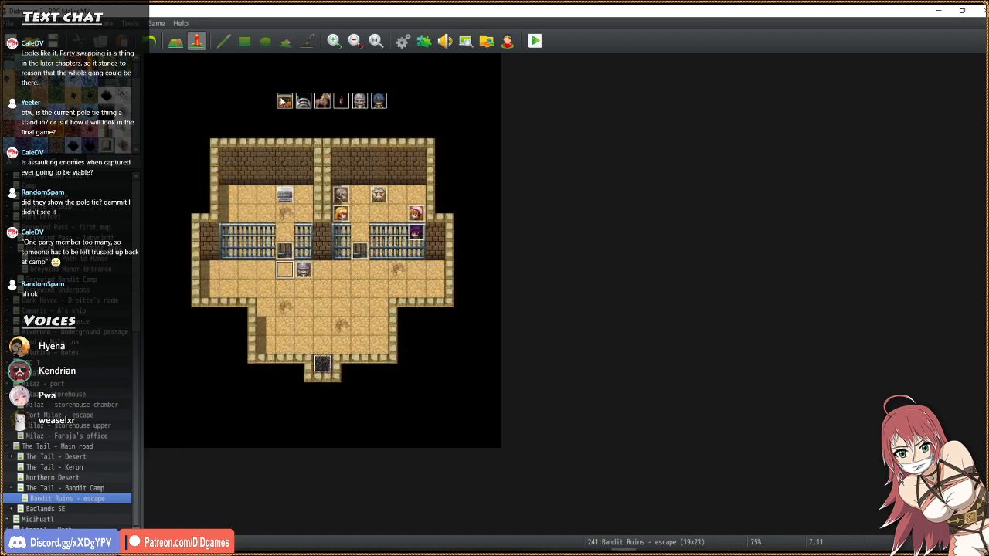
# In the Initials event, set Escape RestraintsID to a random value from 0 to 1 and save the event.
pyautogui.doubleClick(302, 105)
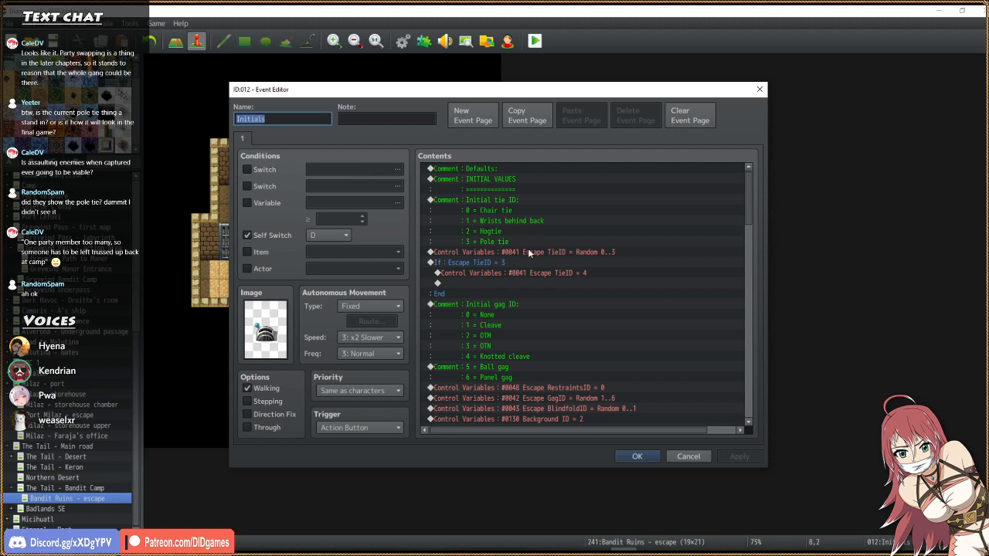
pyautogui.scroll(-2, 540, 294)
pyautogui.doubleClick(588, 324)
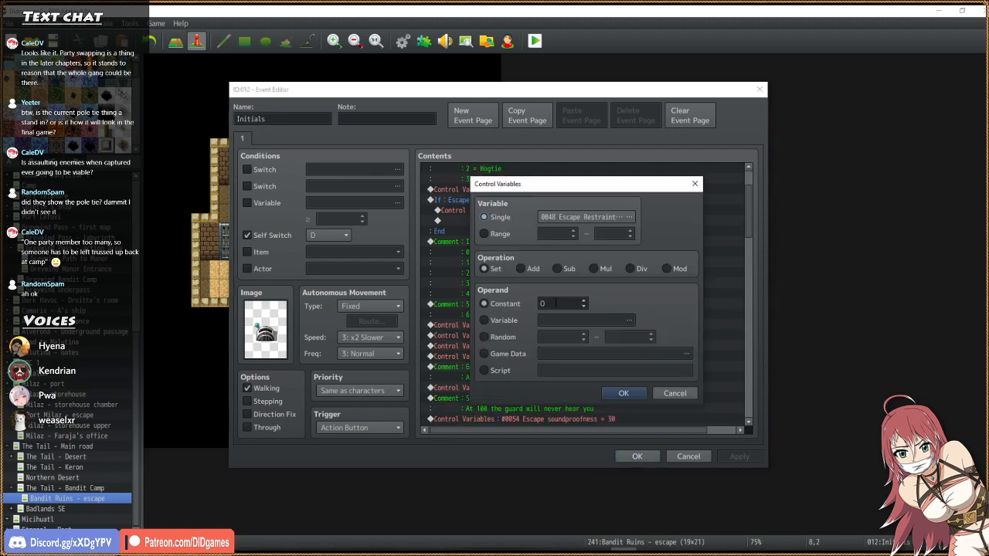
pyautogui.click(499, 335)
pyautogui.doubleClick(624, 337)
pyautogui.write('1')
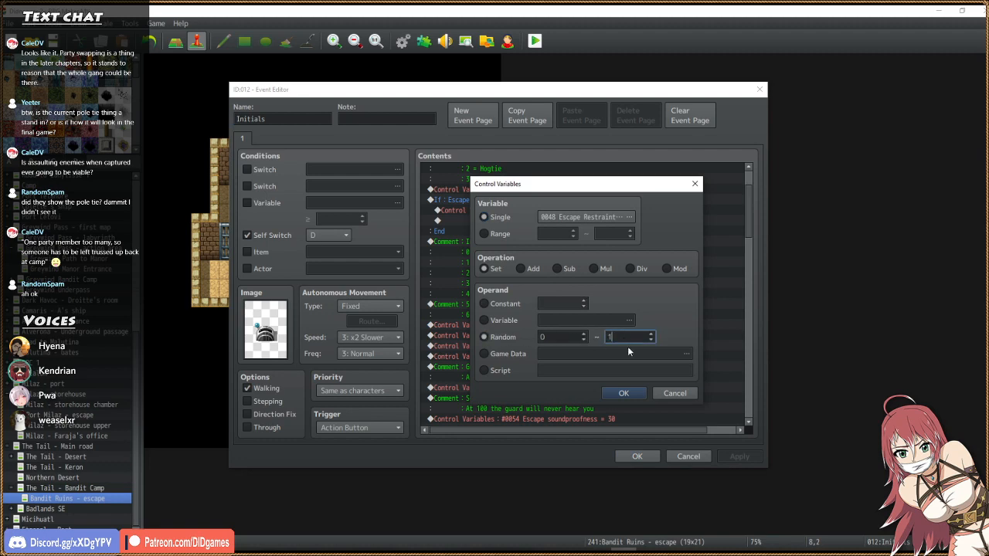
pyautogui.click(633, 393)
pyautogui.scroll(-1, 659, 370)
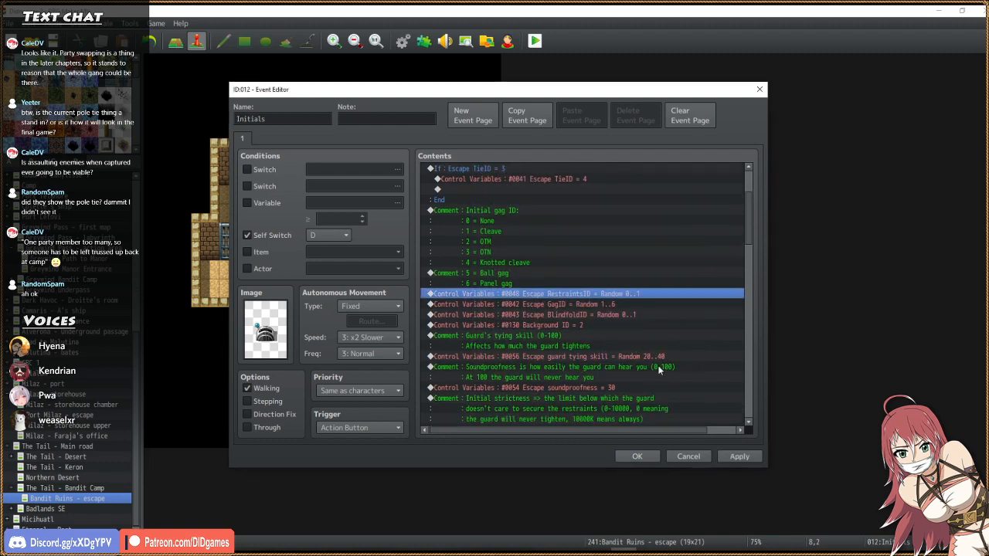
pyautogui.click(739, 457)
pyautogui.click(729, 459)
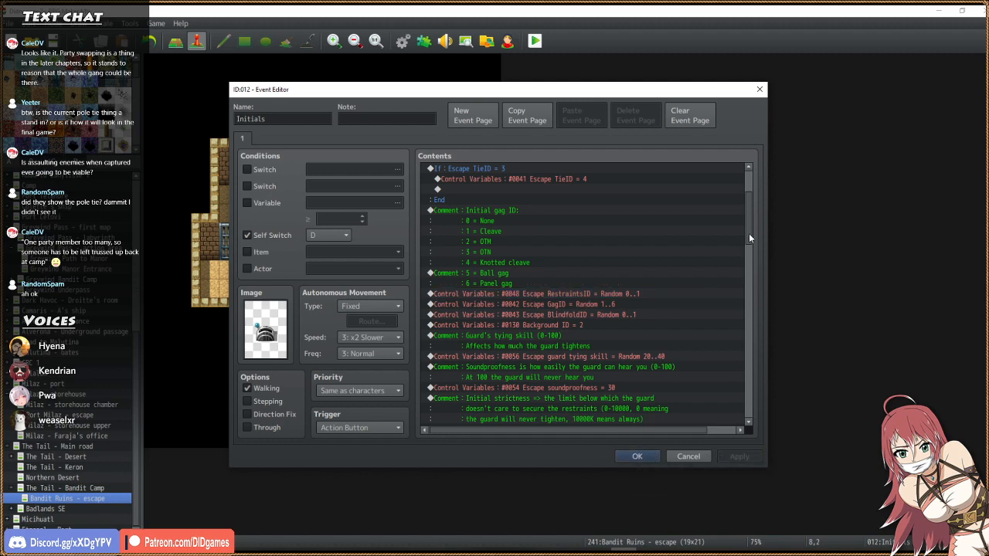
pyautogui.moveTo(748, 233); pyautogui.dragTo(749, 422)
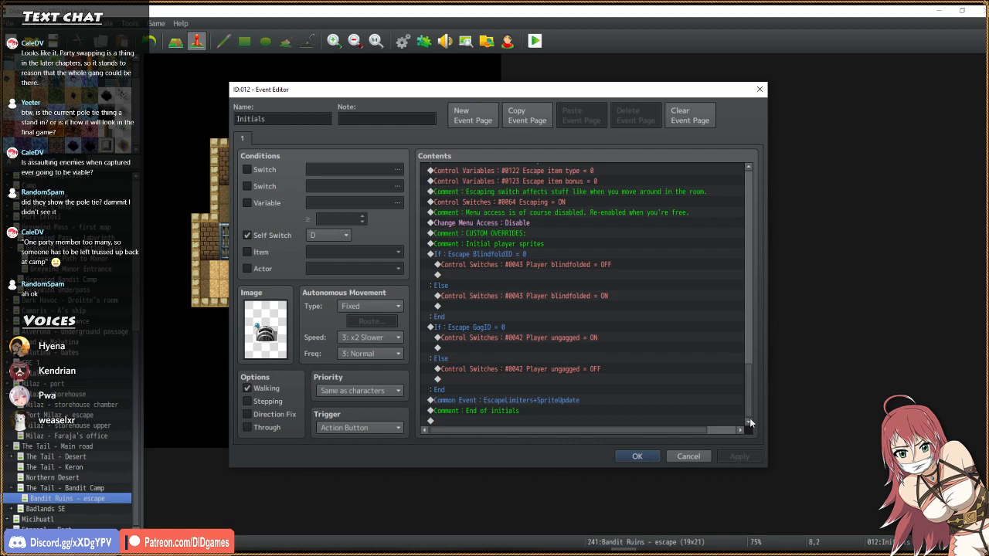
pyautogui.click(637, 457)
# Playtest a new game and start a battle with the dark-clad bandit in the Bandit Camp.
pyautogui.click(539, 44)
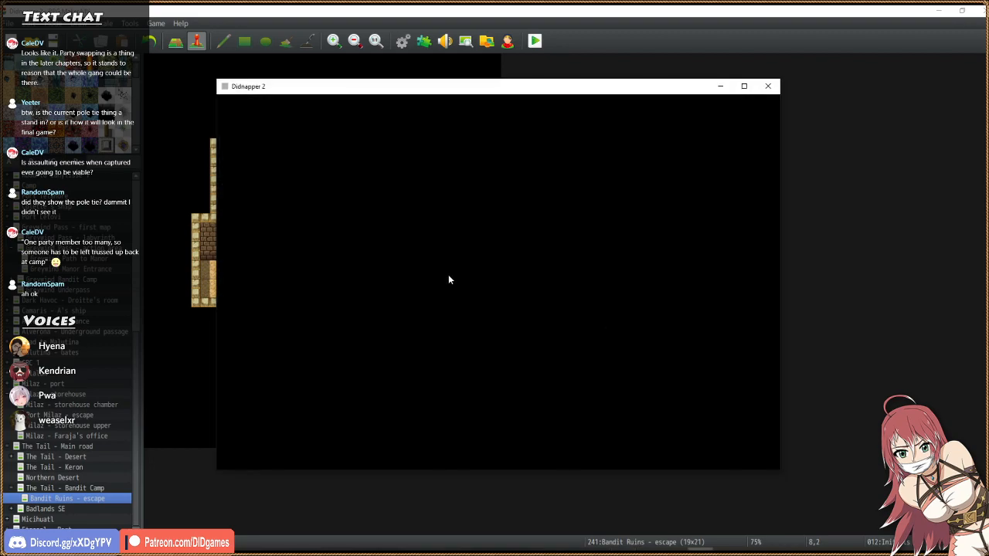
pyautogui.press('Return')
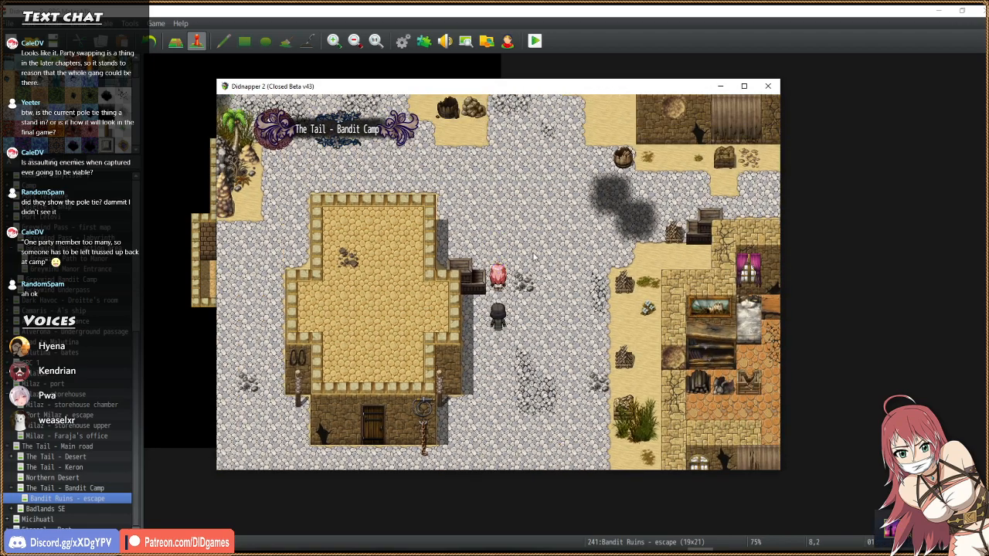
pyautogui.press('Return')
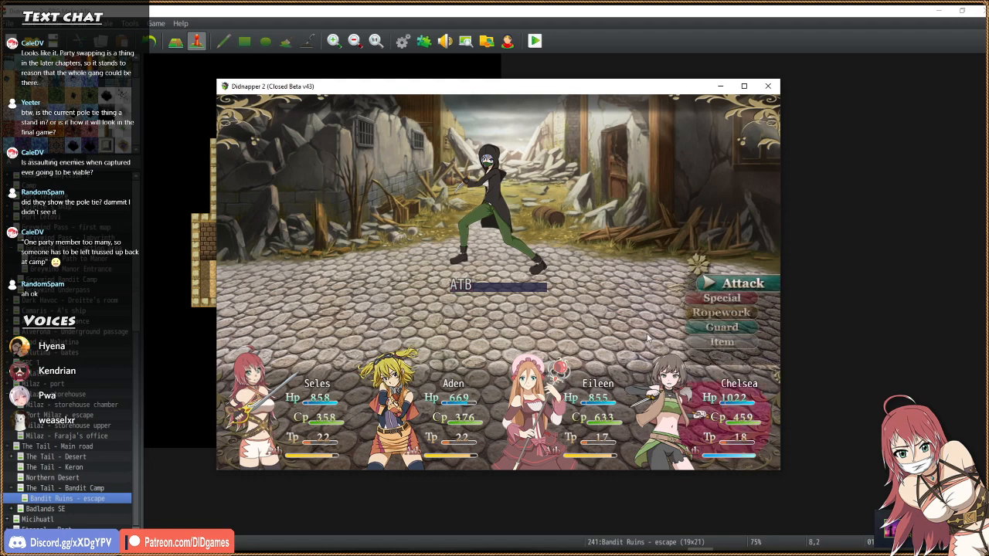
# Lose the battle on purpose by using the Just Lose skill.
pyautogui.click(711, 313)
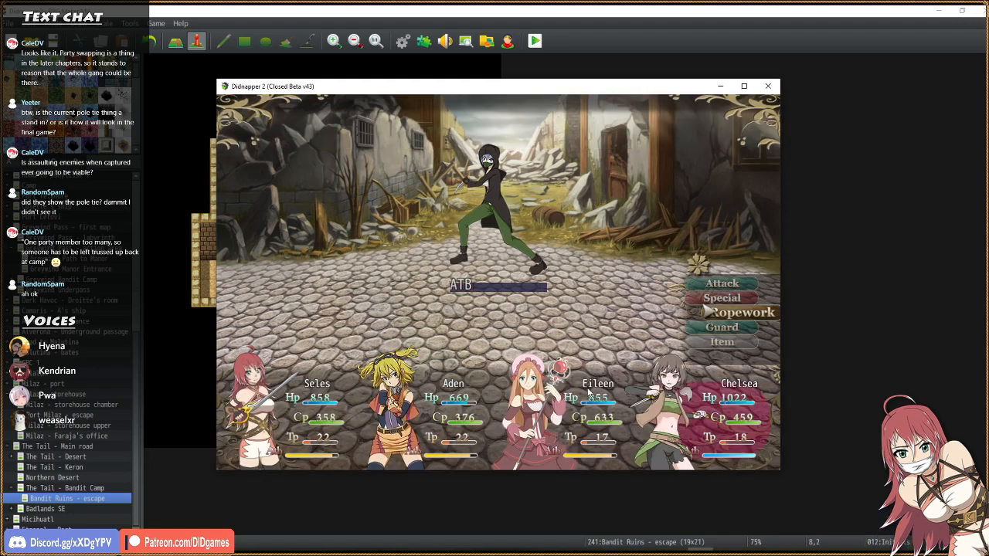
pyautogui.press('Escape')
pyautogui.click(727, 286)
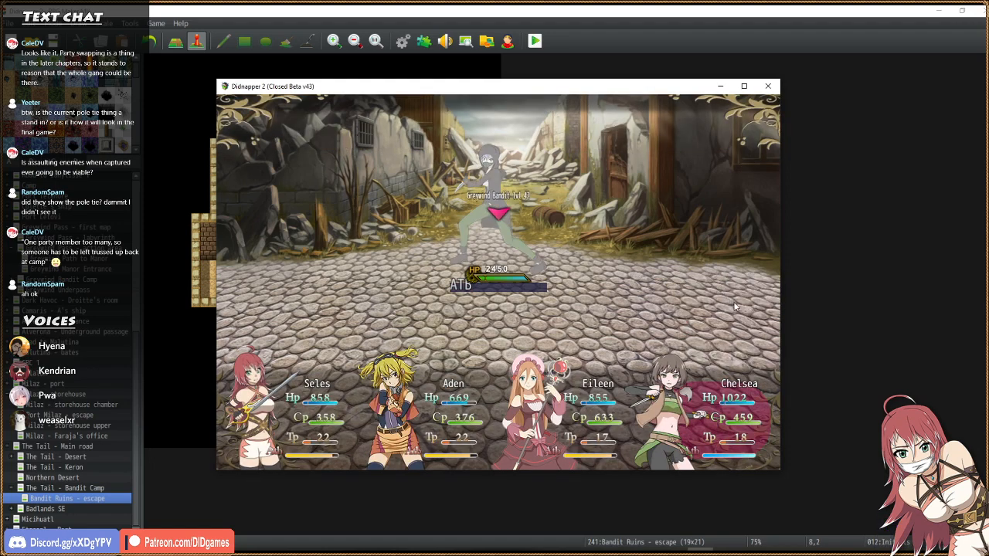
pyautogui.rightClick(729, 290)
pyautogui.click(733, 305)
pyautogui.press('Return')
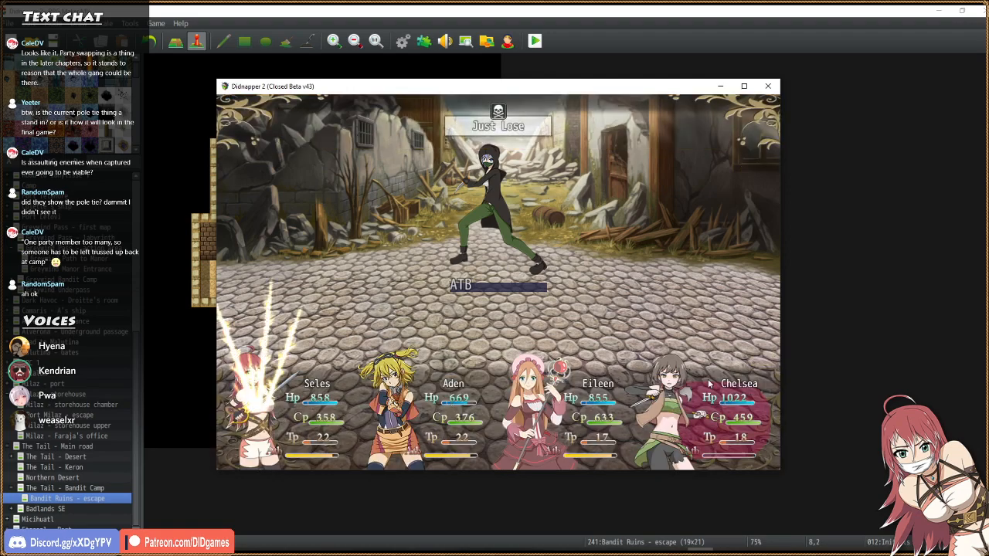
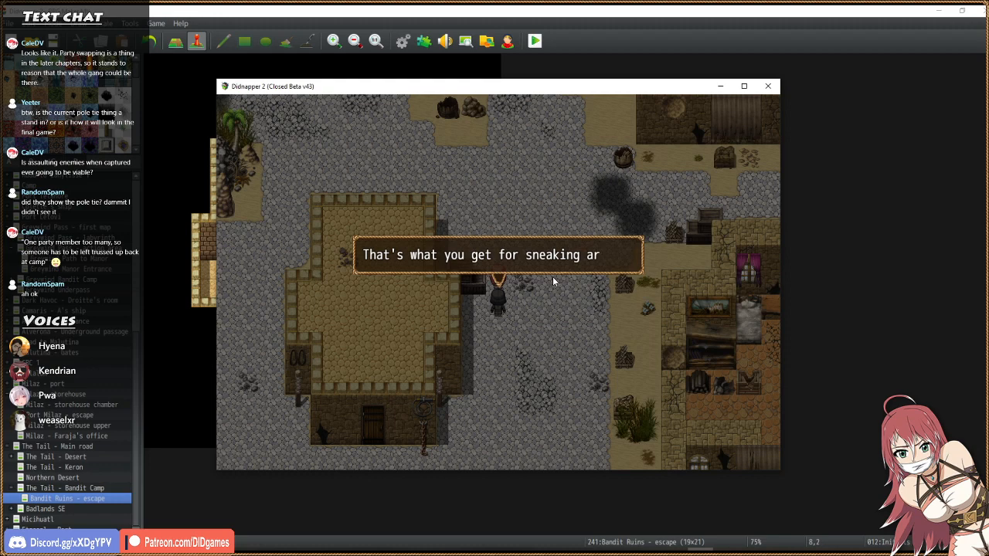
# Advance through the capture dialogue into the bandit cell escape, check the Make noise options, and open the Struggle options.
pyautogui.click(553, 281)
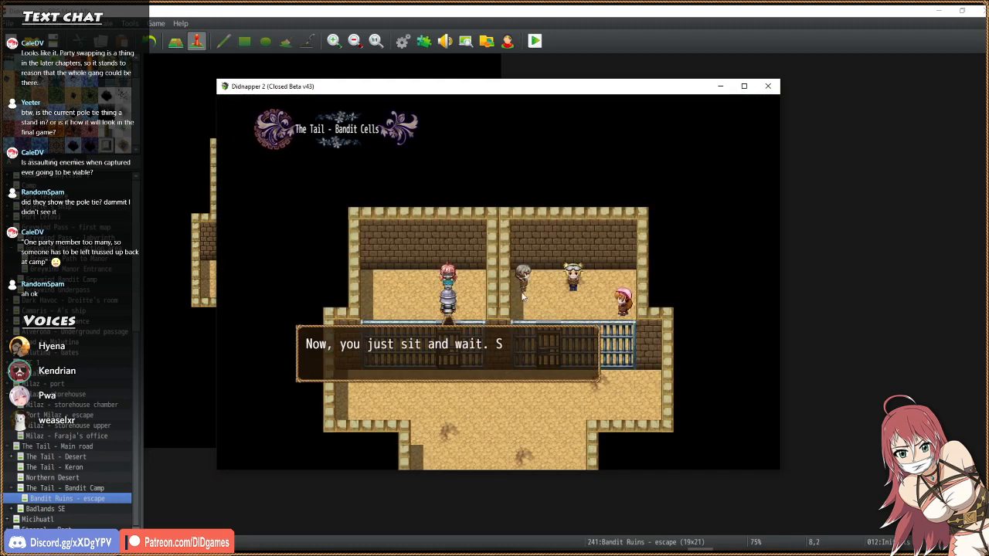
pyautogui.click(431, 274)
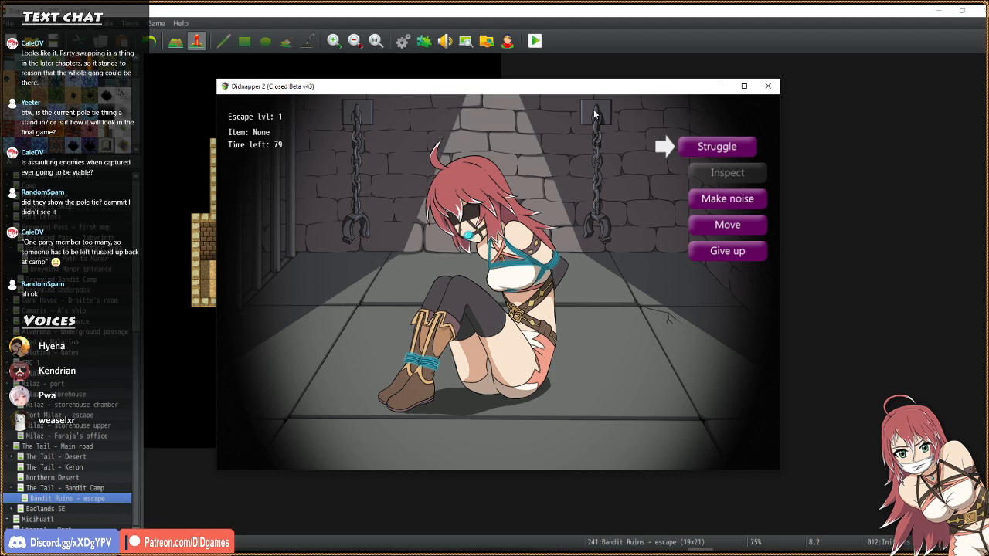
pyautogui.press('Down')
pyautogui.press('Return')
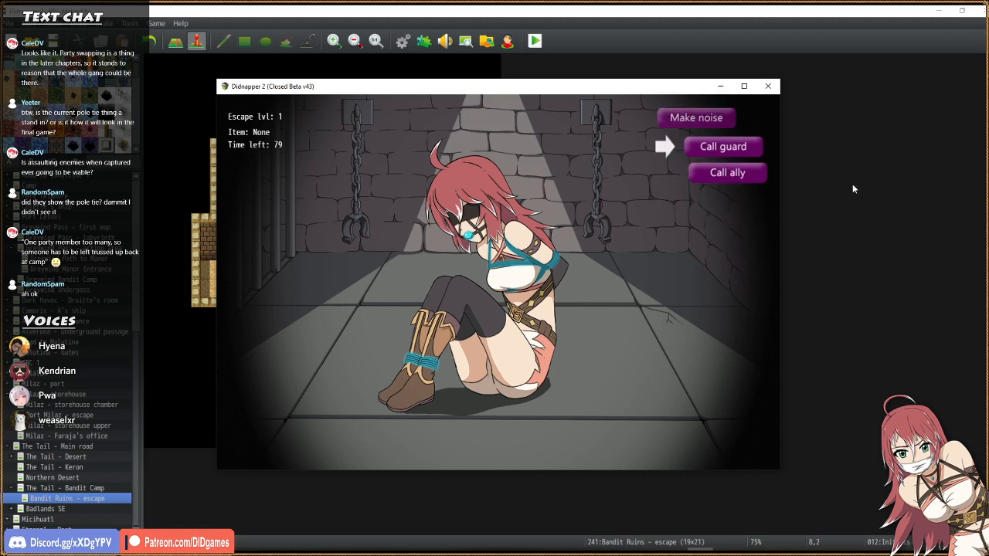
pyautogui.press('Escape')
pyautogui.press('Up')
pyautogui.press('Up')
pyautogui.press('Return')
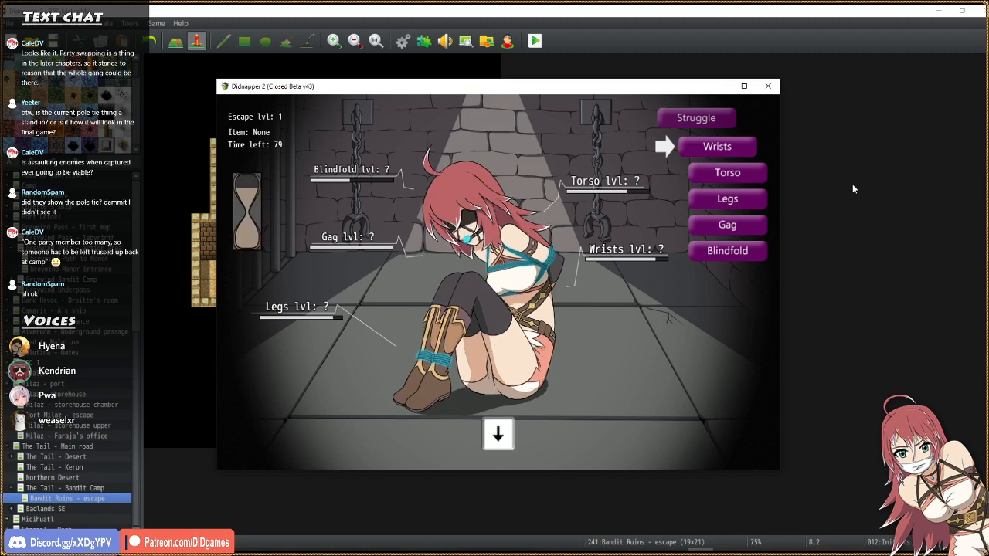
# Struggle repeatedly against the restraints in the bandit cell, dismissing the guard's dialogue each time, and close the playtest.
pyautogui.press('Down')
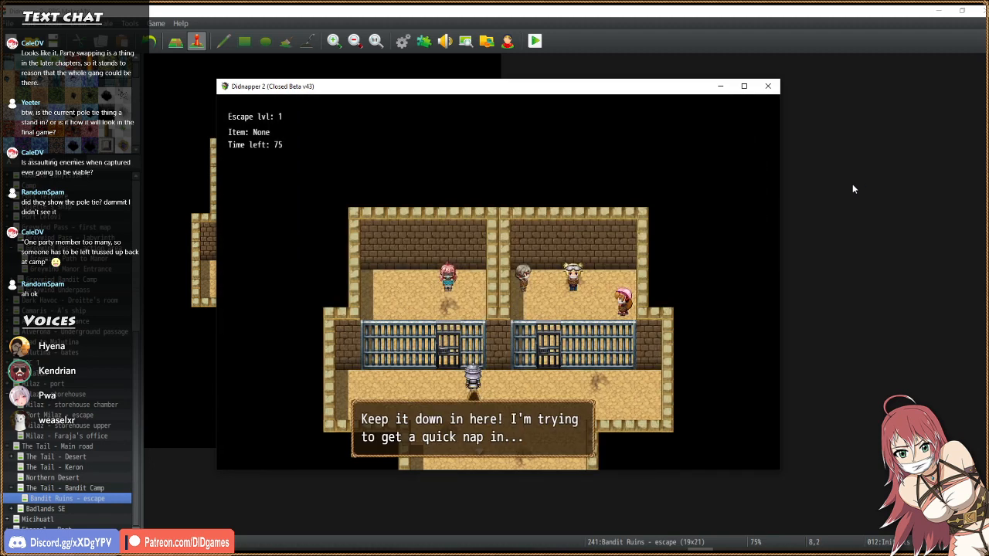
pyautogui.press('Return')
pyautogui.press('Return')
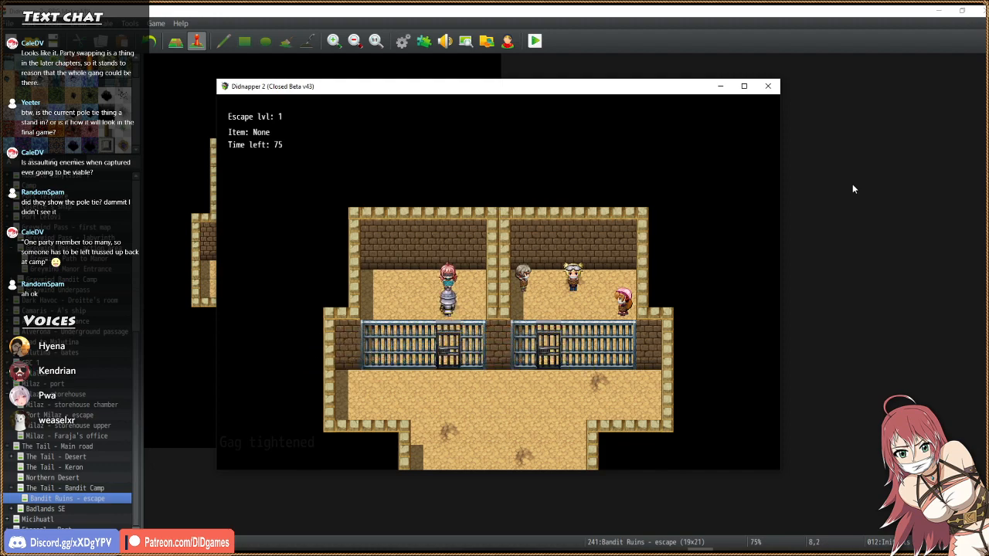
pyautogui.press('Return')
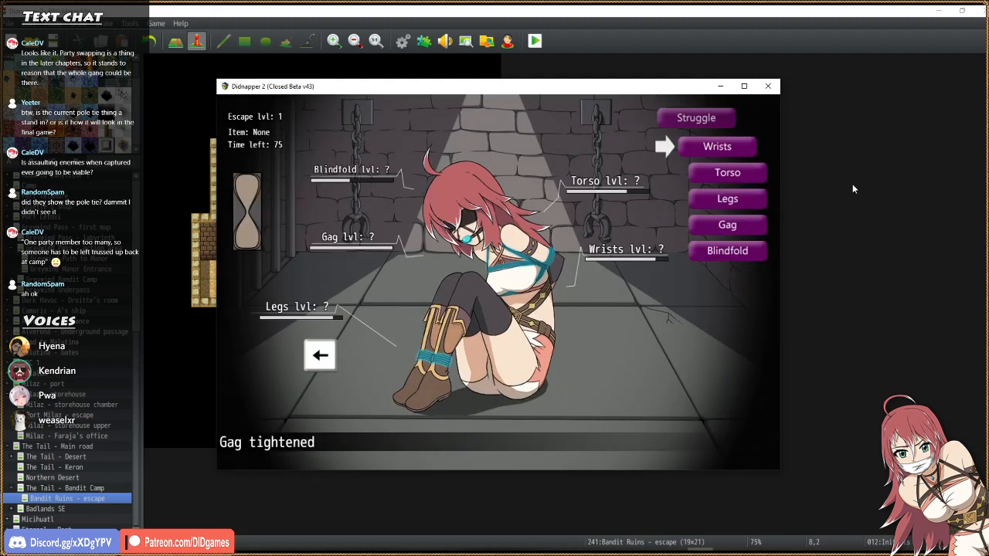
pyautogui.press('Left')
pyautogui.press('Right')
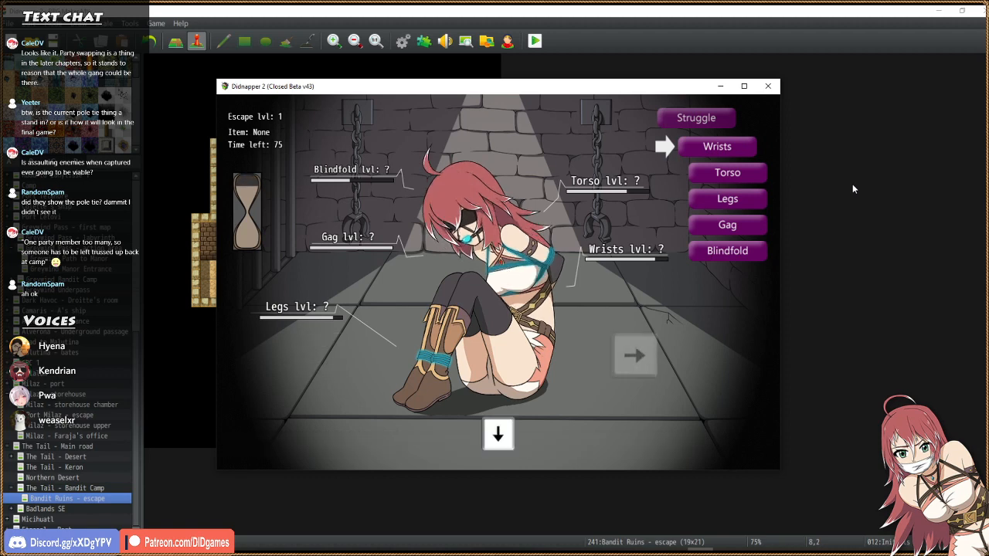
pyautogui.press('Down')
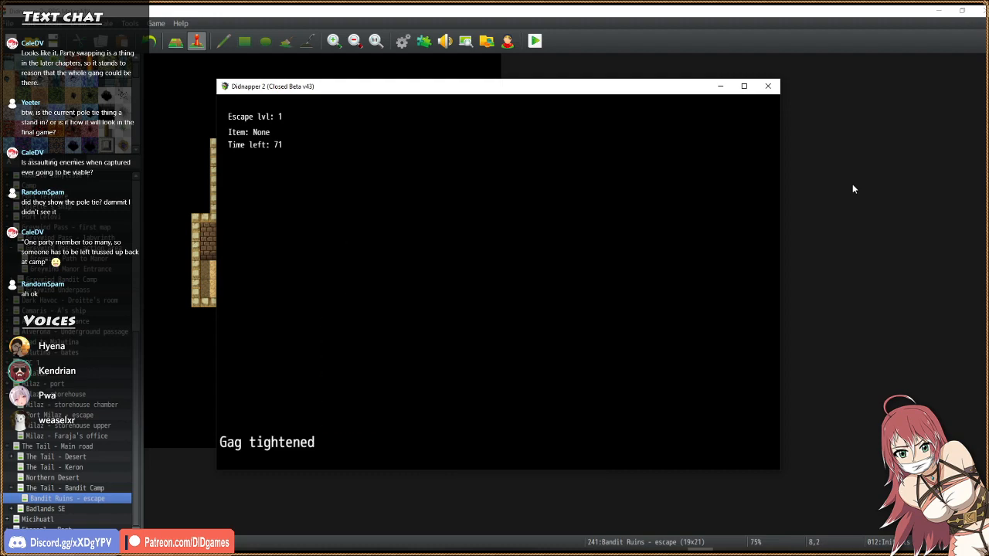
pyautogui.press('Return')
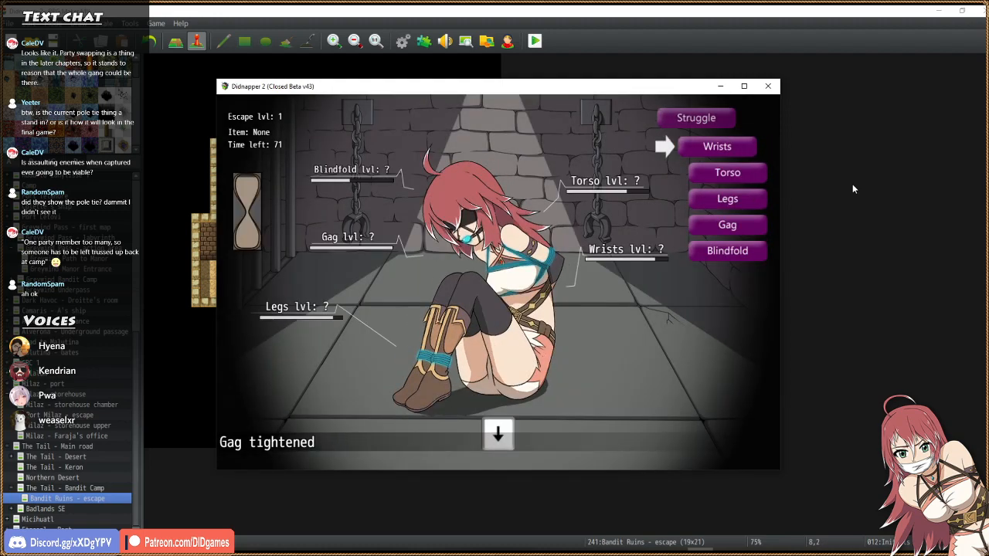
pyautogui.press('Down')
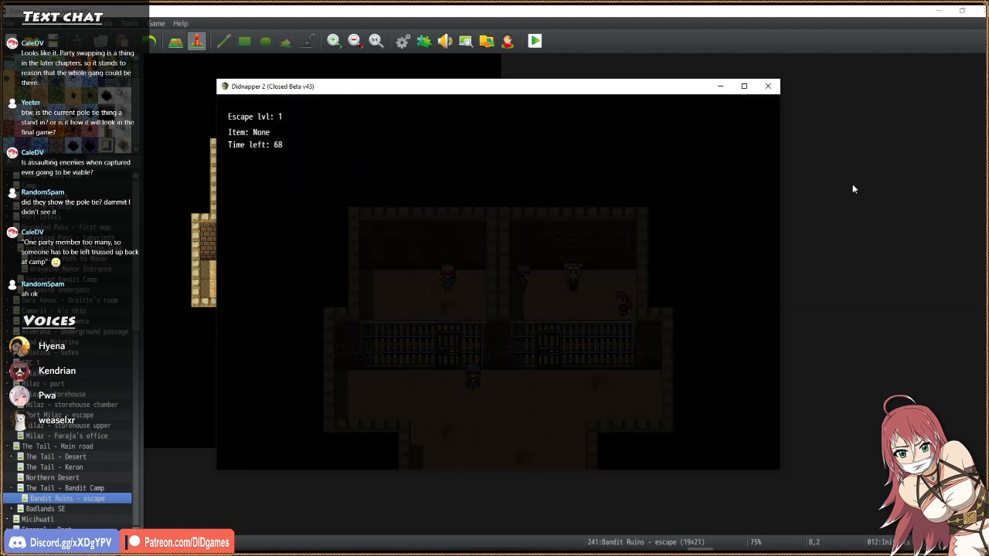
pyautogui.press('Return')
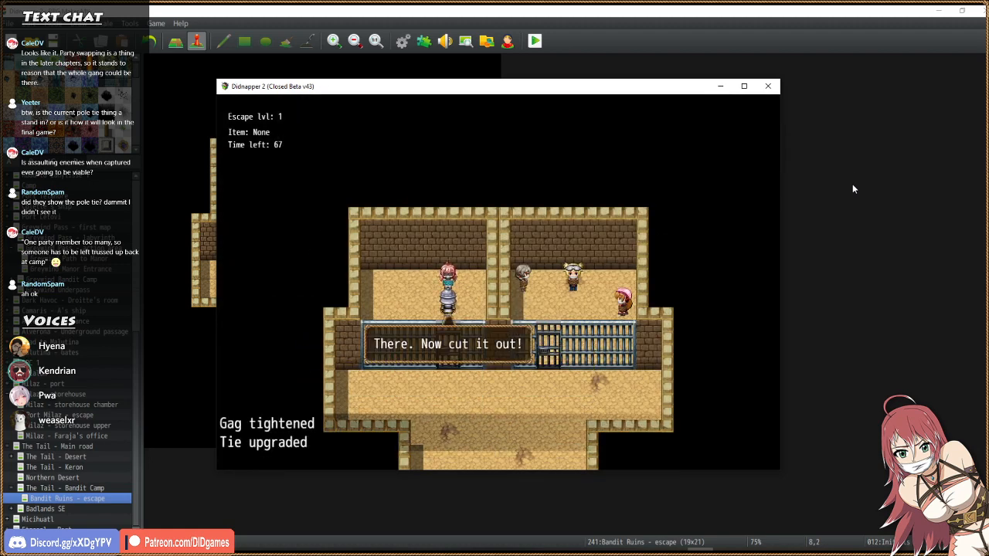
pyautogui.press('Return')
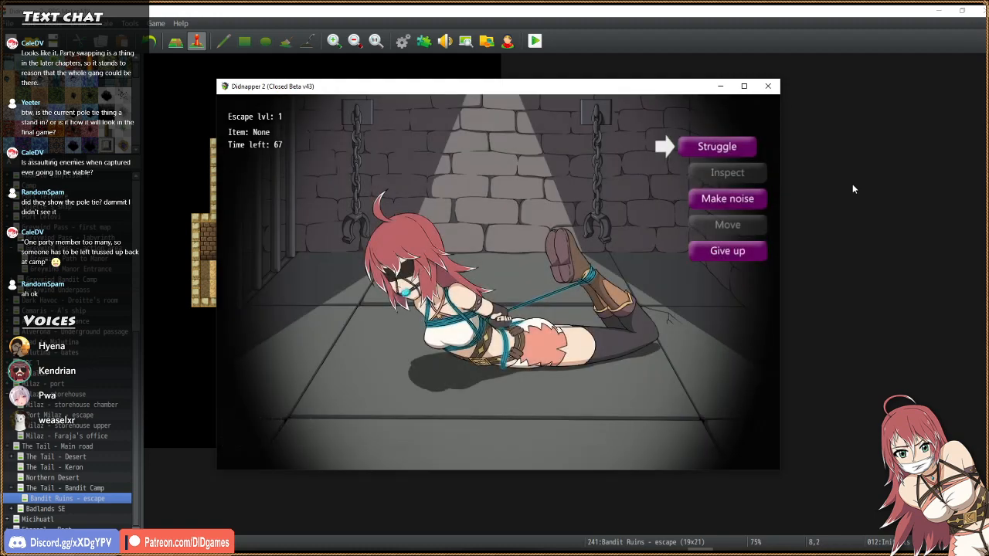
pyautogui.click(767, 87)
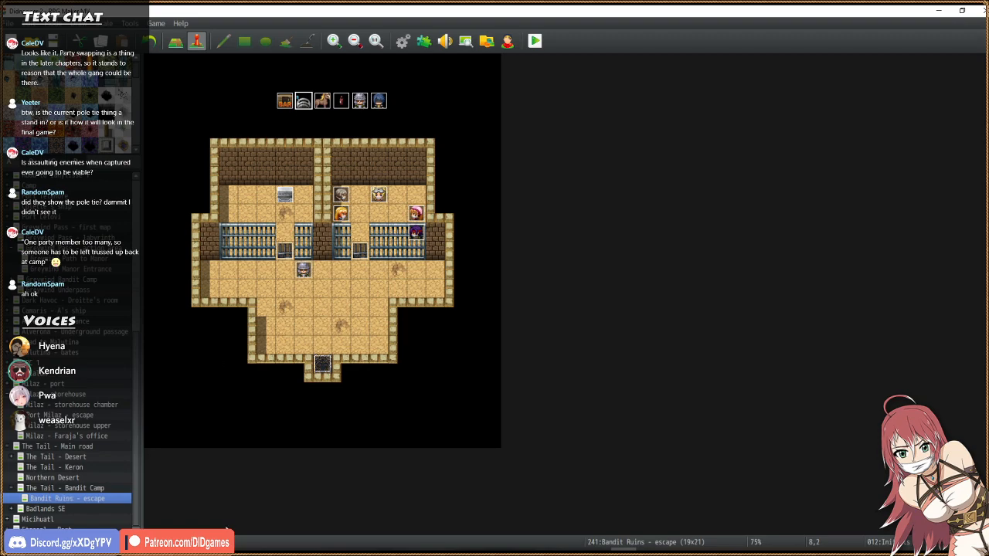
# On The Tail - Bandit Camp map, copy Bandit patrol 1's commands from Battle Processing through Transfer Player, and close the event unchanged.
pyautogui.click(68, 487)
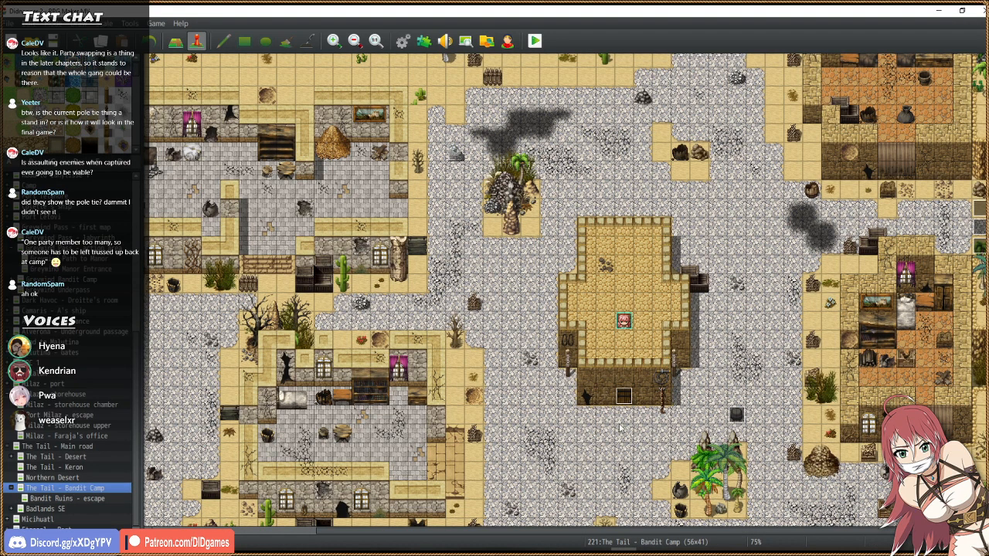
pyautogui.click(743, 417)
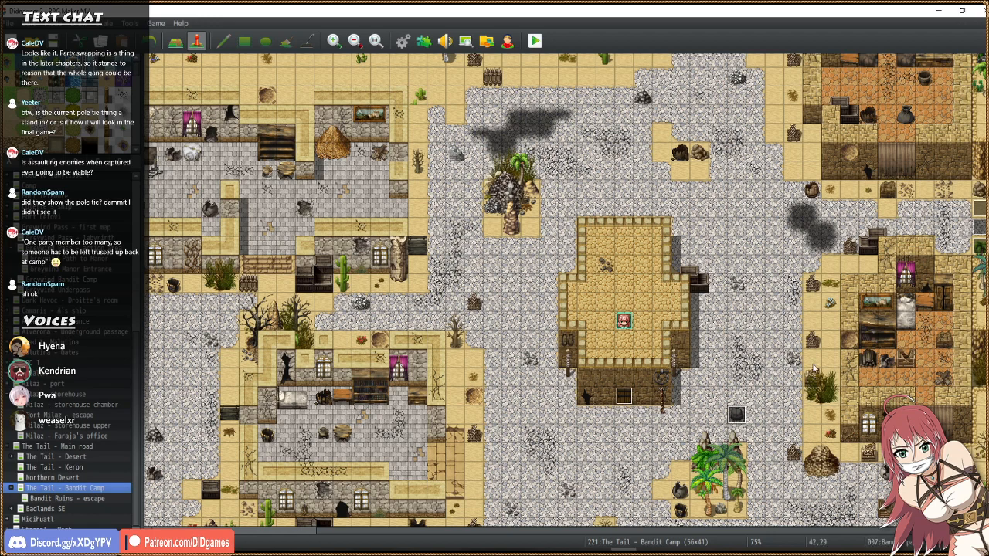
pyautogui.scroll(4, 590, 346)
pyautogui.scroll(-5, 705, 353)
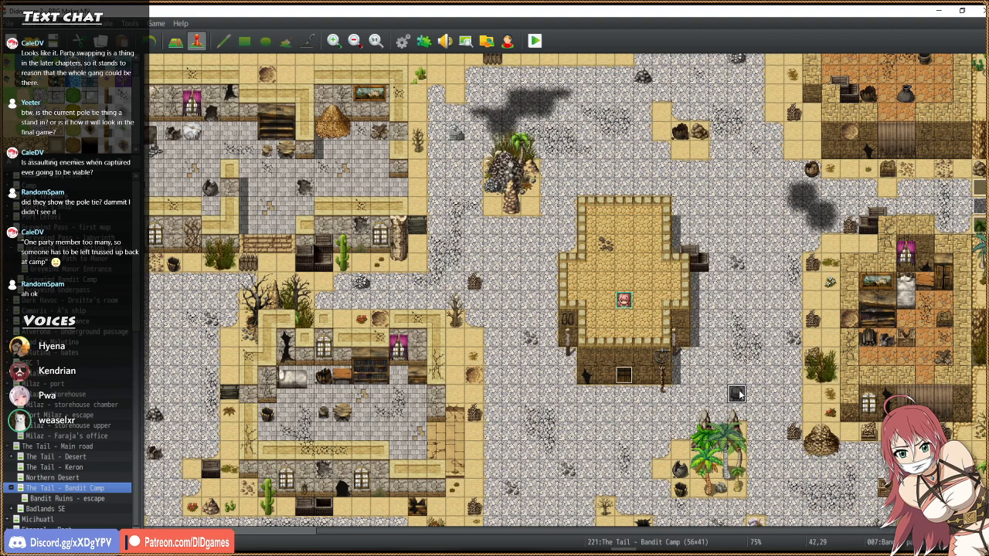
pyautogui.scroll(3, 738, 393)
pyautogui.scroll(-3, 738, 386)
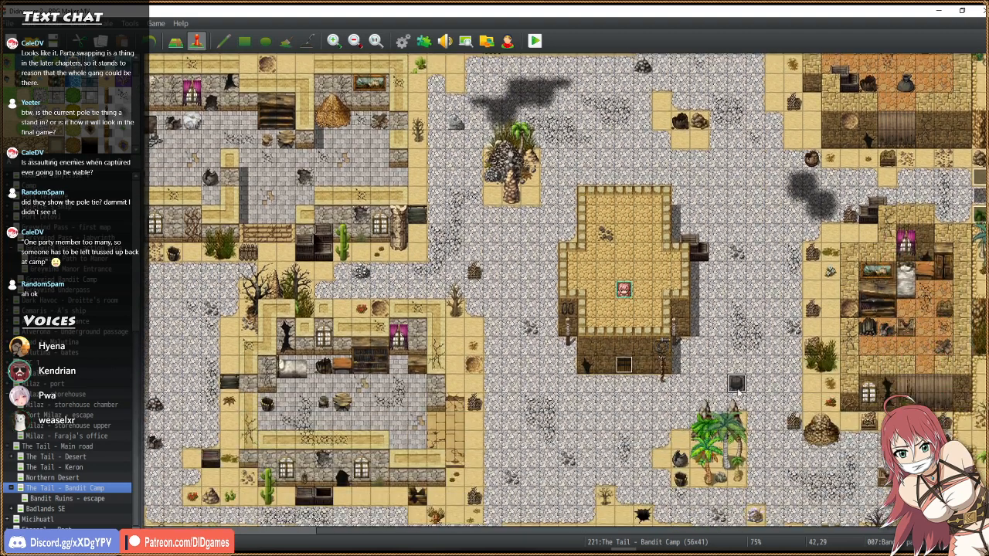
pyautogui.doubleClick(737, 386)
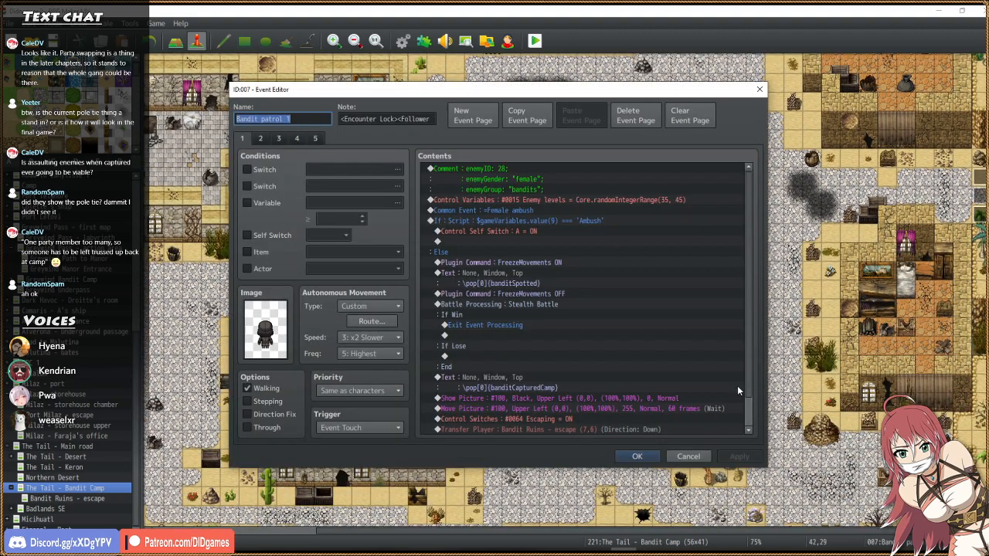
pyautogui.press('Escape')
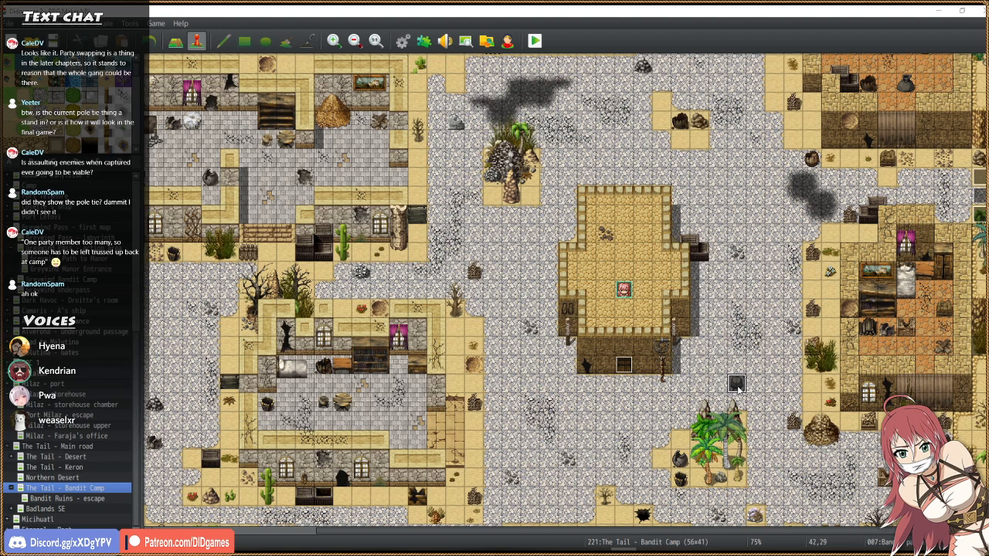
pyautogui.doubleClick(737, 386)
pyautogui.scroll(-1, 607, 345)
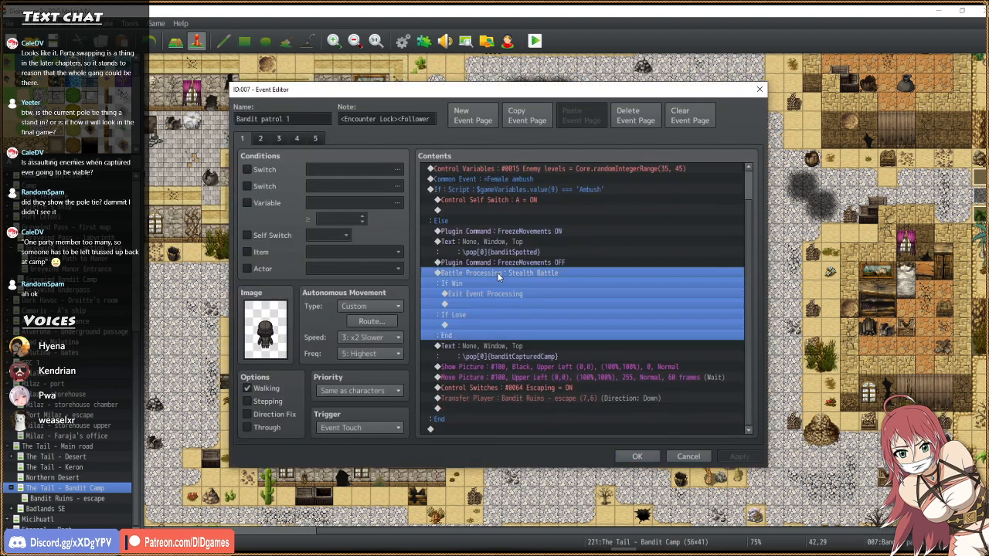
pyautogui.click(498, 275)
pyautogui.keyDown('shift'); pyautogui.click(491, 399); pyautogui.keyUp('shift')
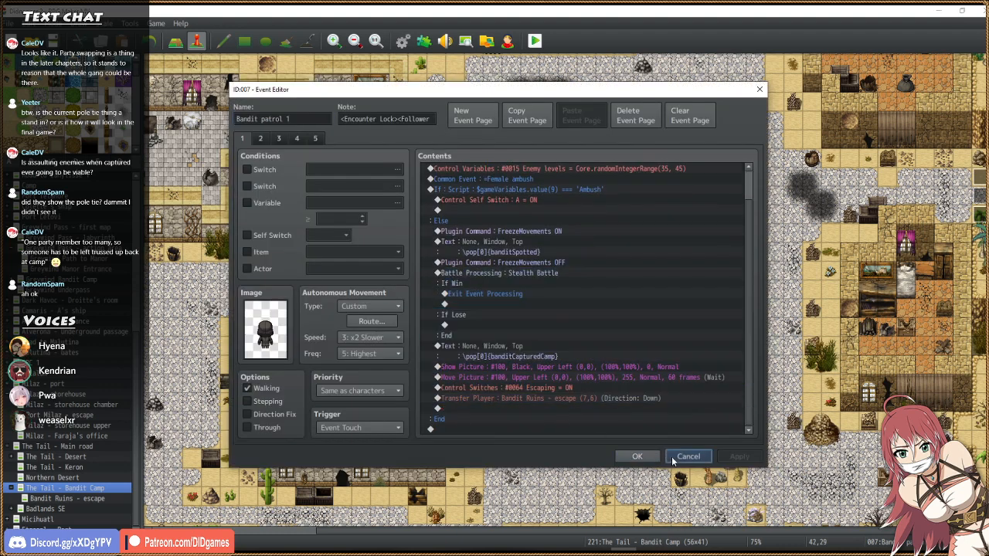
pyautogui.click(688, 456)
# On The Tail - Desert map, replace the Battle Processing command in Bandit patrol 6 beside the tent with the copied battle and capture commands.
pyautogui.click(80, 467)
pyautogui.click(77, 456)
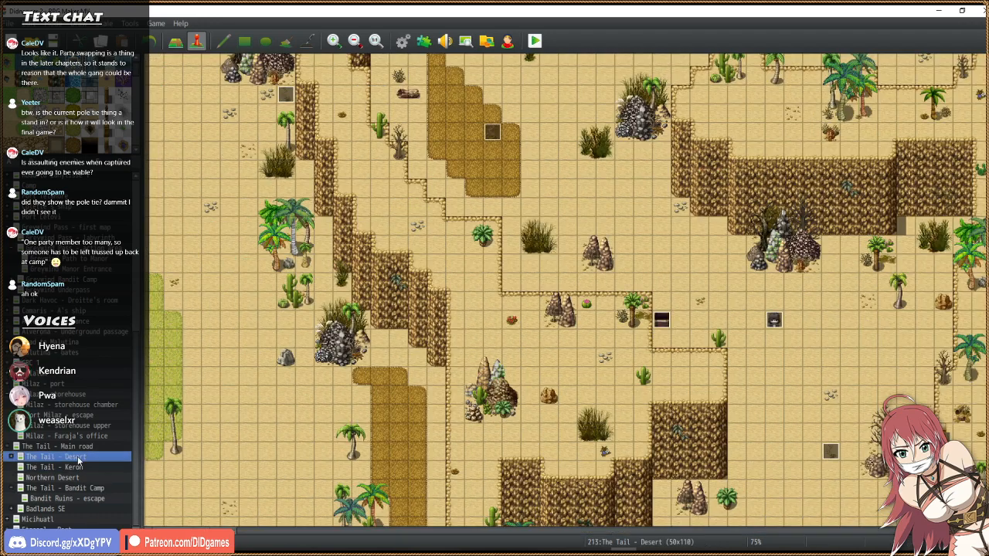
pyautogui.scroll(-1, 608, 419)
pyautogui.scroll(-2, 608, 420)
pyautogui.scroll(5, 646, 468)
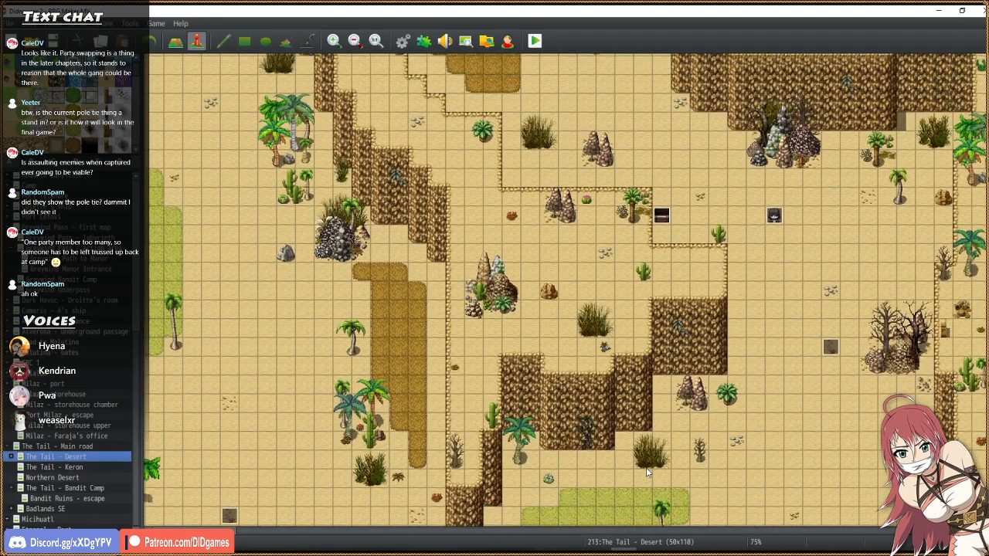
pyautogui.scroll(3, 647, 473)
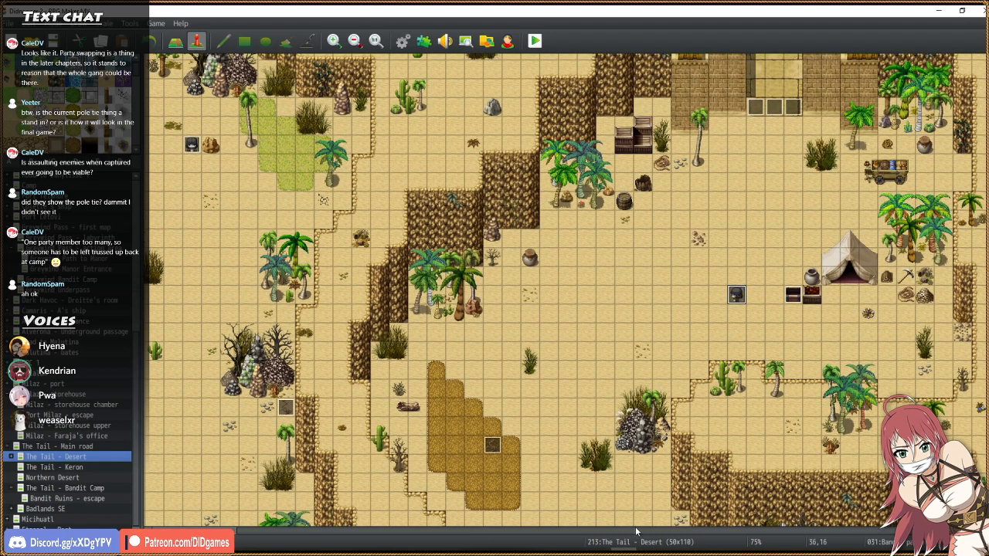
pyautogui.hscroll(-2, 464, 544)
pyautogui.moveTo(463, 545); pyautogui.dragTo(531, 541)
pyautogui.scroll(-5, 531, 464)
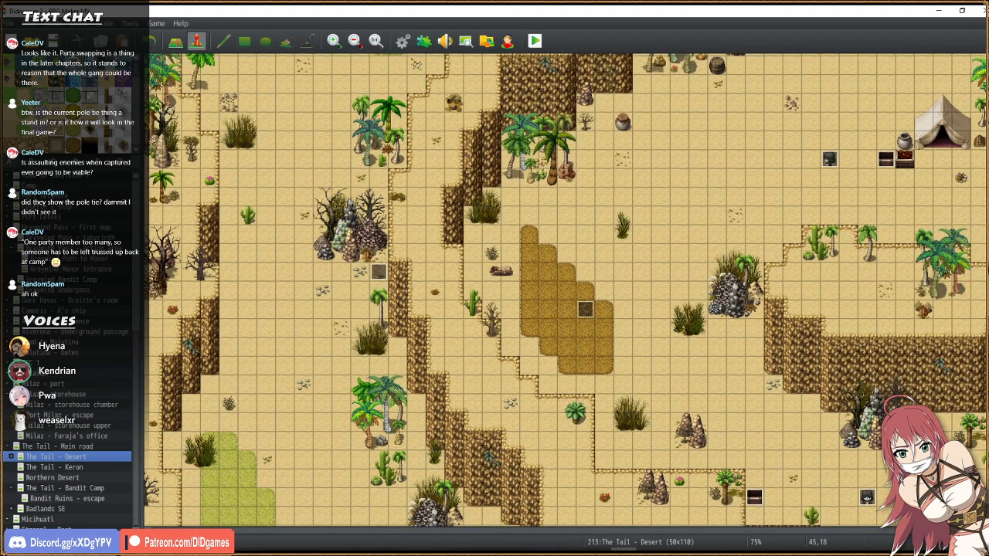
pyautogui.scroll(-10, 565, 289)
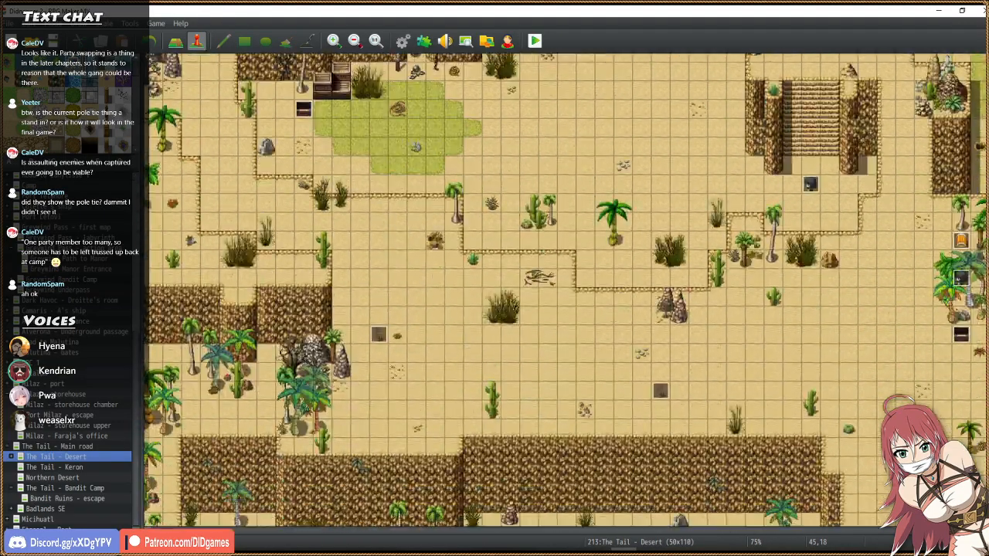
pyautogui.scroll(-10, 565, 290)
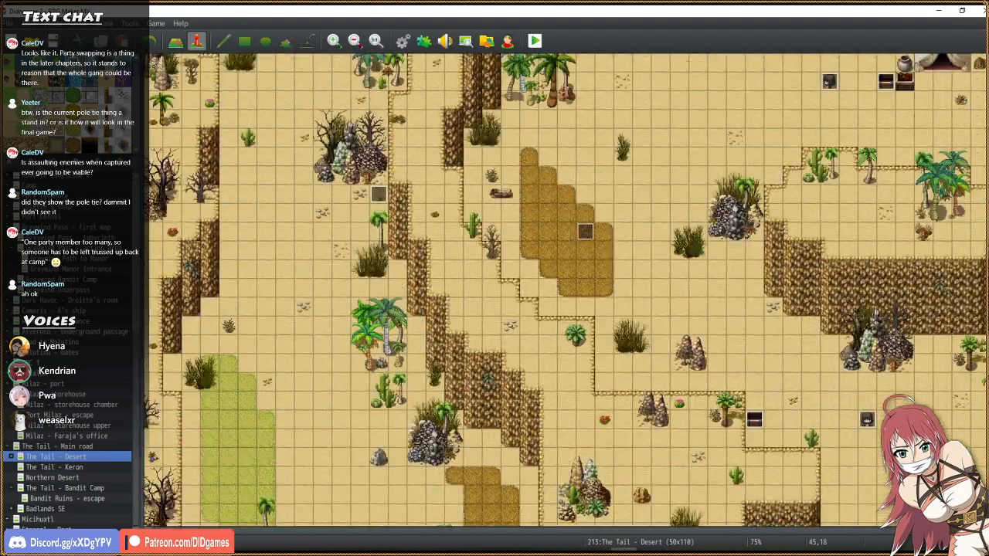
pyautogui.scroll(3, 566, 289)
pyautogui.scroll(4, 566, 290)
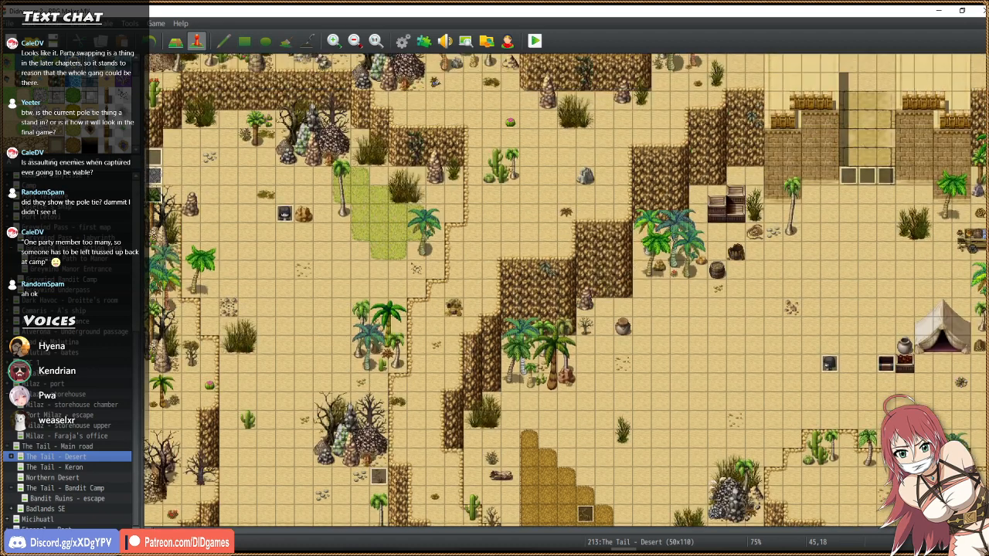
pyautogui.doubleClick(825, 365)
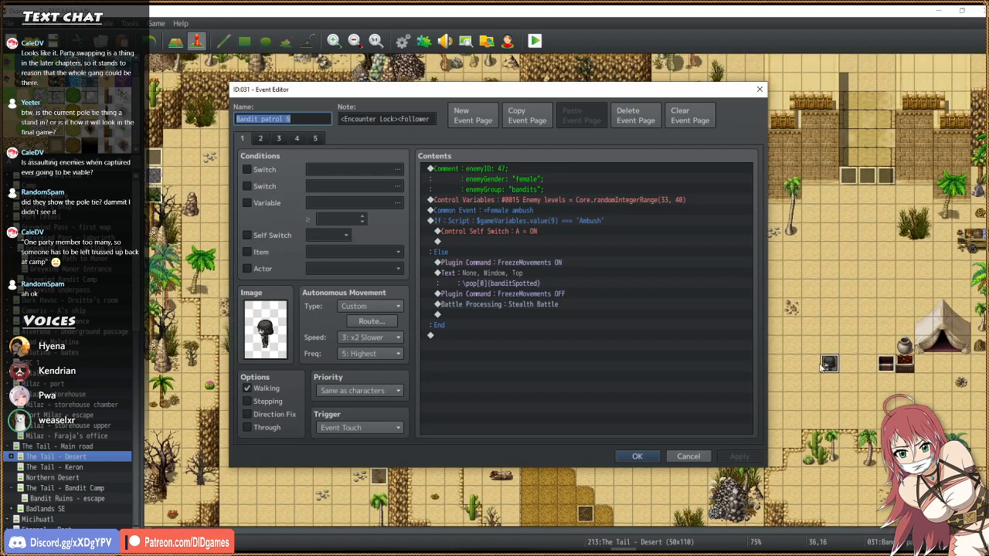
pyautogui.click(500, 305)
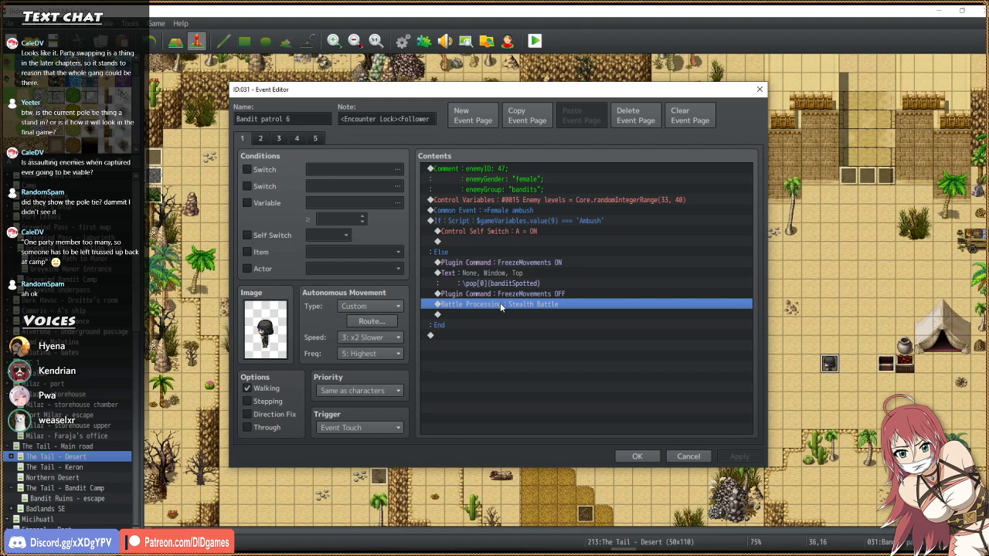
pyautogui.press('Delete')
pyautogui.hotkey('ctrl', 'v')
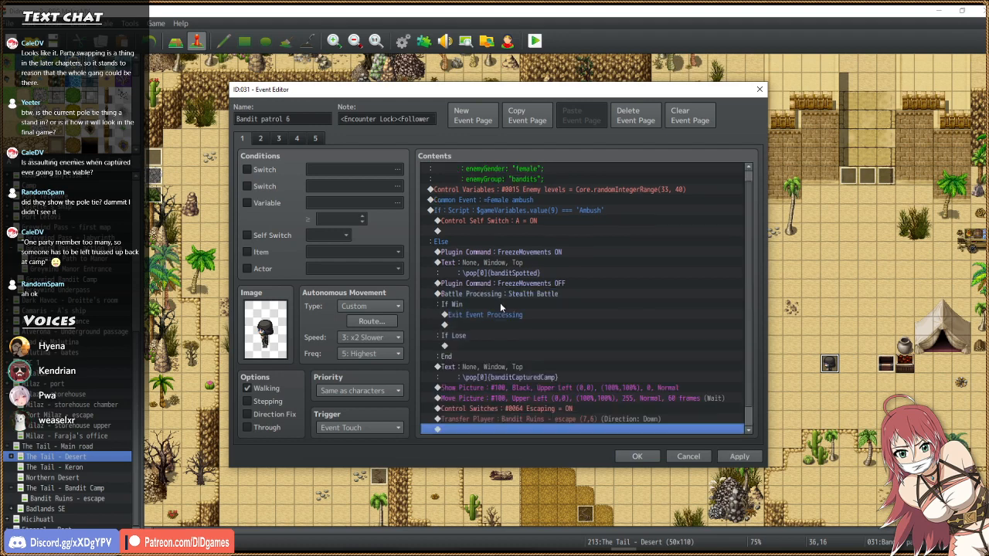
# Change the pasted capture text in Bandit patrol 6 to \pop[0]{banditCaptured}.
pyautogui.doubleClick(595, 366)
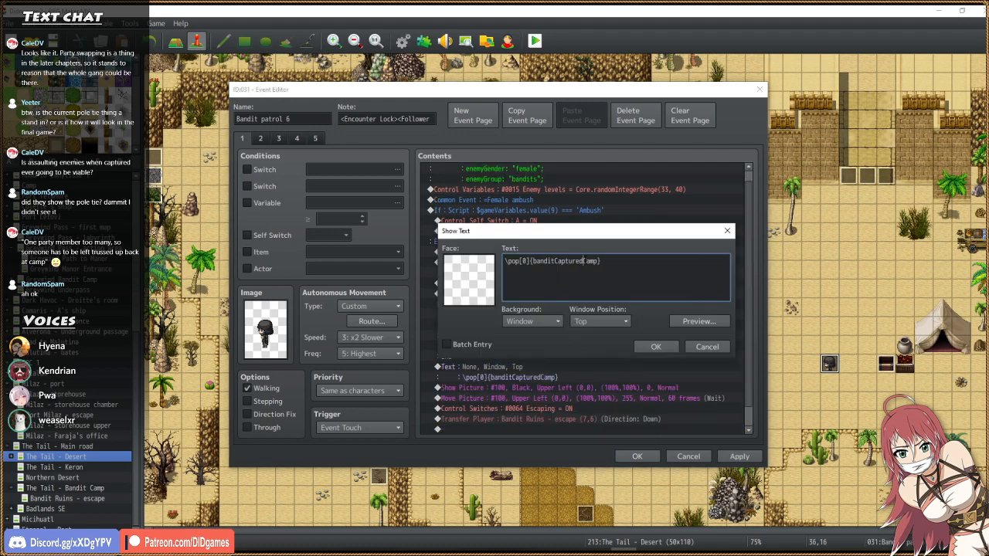
pyautogui.moveTo(583, 261); pyautogui.dragTo(598, 261)
pyautogui.press('Delete')
pyautogui.hotkey('ctrl', 'Return')
# Turn off Can Escape and Can Lose for the Stealth Battle command in Bandit patrol 6.
pyautogui.scroll(-2, 627, 285)
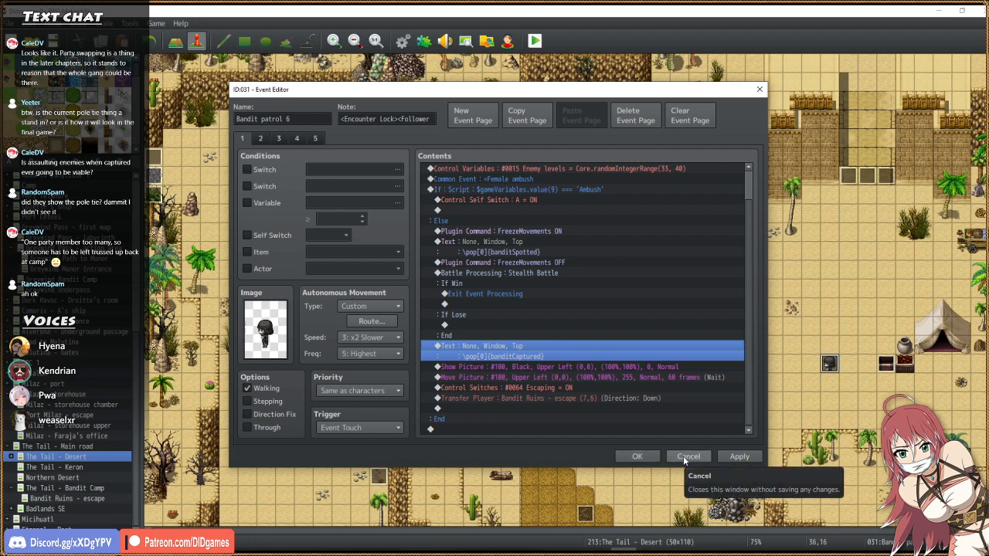
pyautogui.click(519, 273)
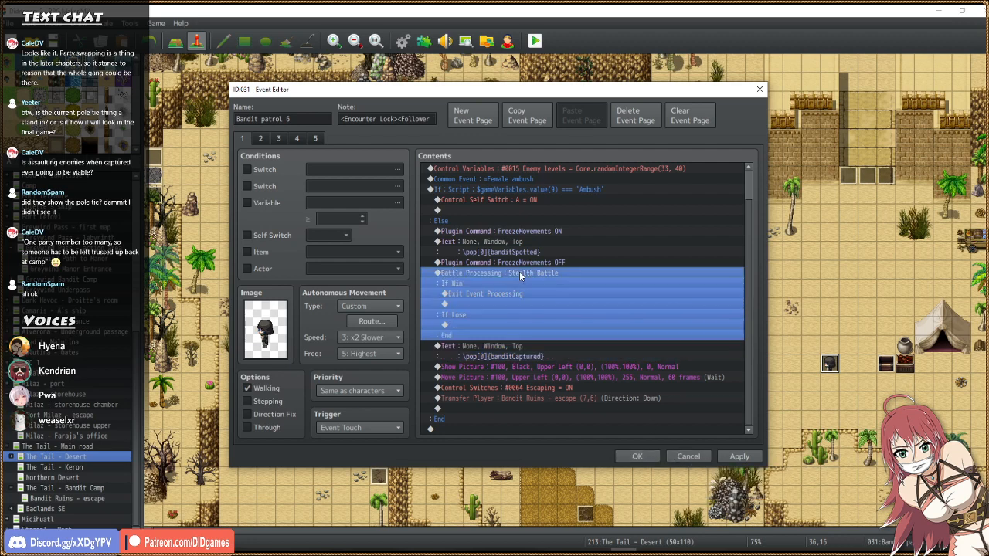
pyautogui.doubleClick(519, 273)
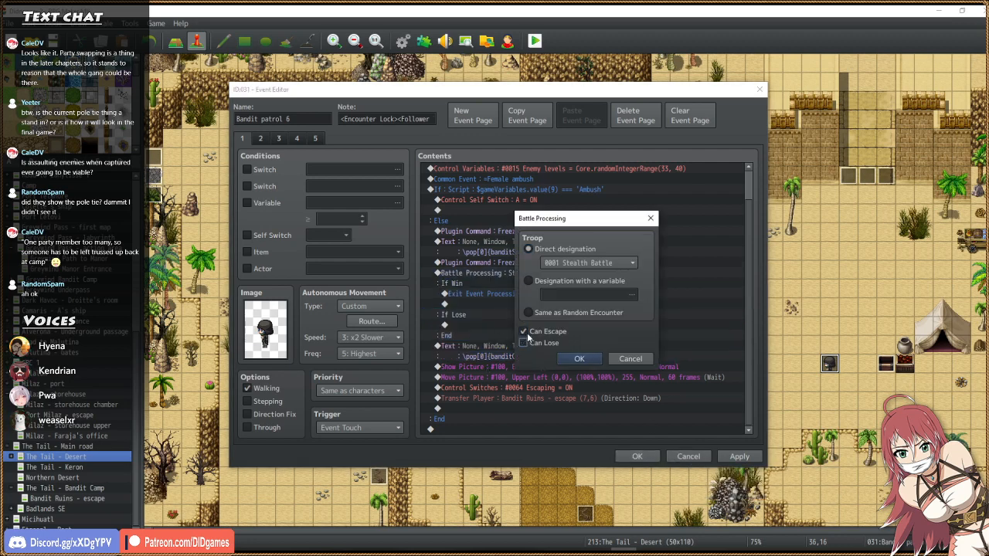
pyautogui.click(578, 358)
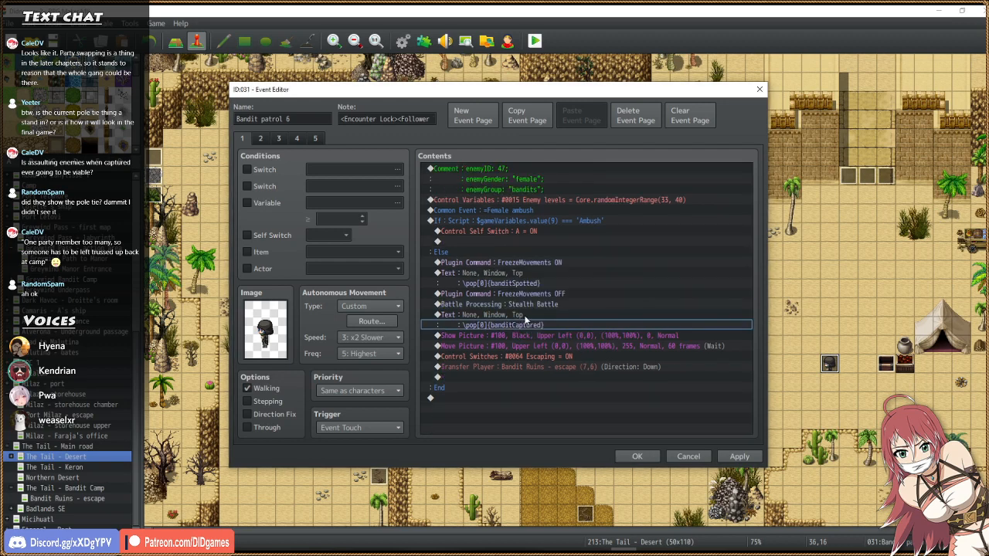
# Delete the capture commands from the banditCaptured text through Transfer Player in Bandit patrol 6 and save the event.
pyautogui.click(529, 316)
pyautogui.keyDown('shift'); pyautogui.click(532, 368); pyautogui.keyUp('shift')
pyautogui.press('Delete')
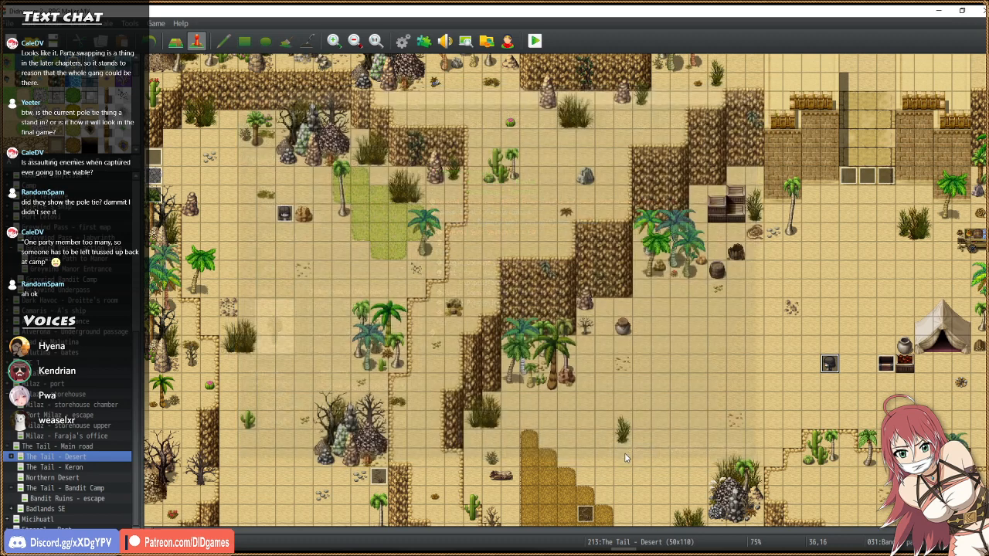
pyautogui.click(637, 456)
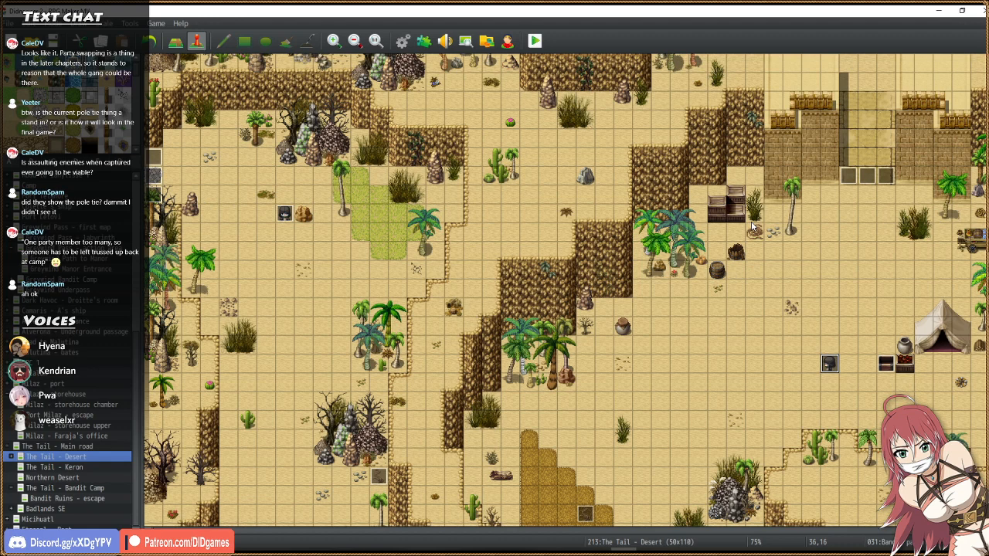
# Look over The Tail - Main road map, and review Bandit patrol 6's commands on the Desert map without changing the event.
pyautogui.scroll(-3, 753, 226)
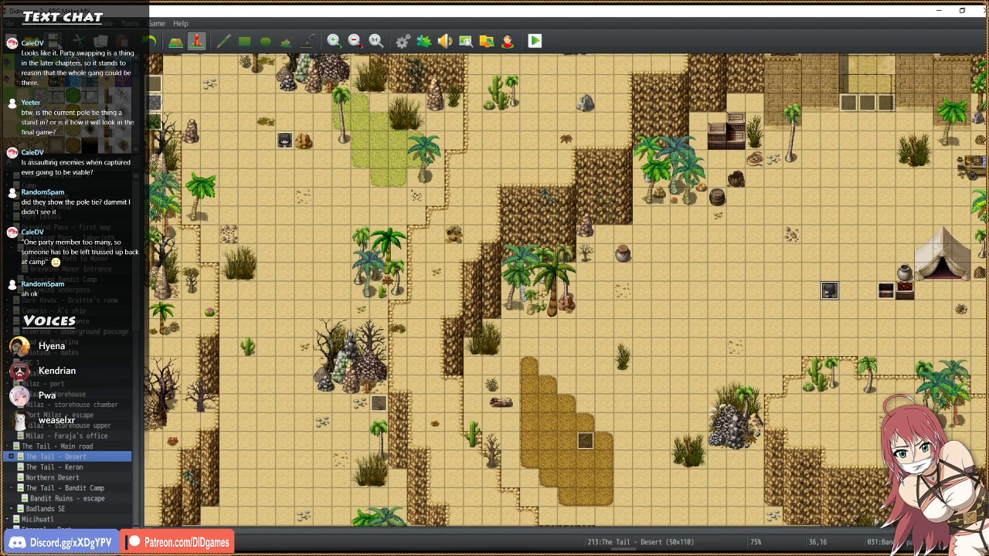
pyautogui.click(62, 448)
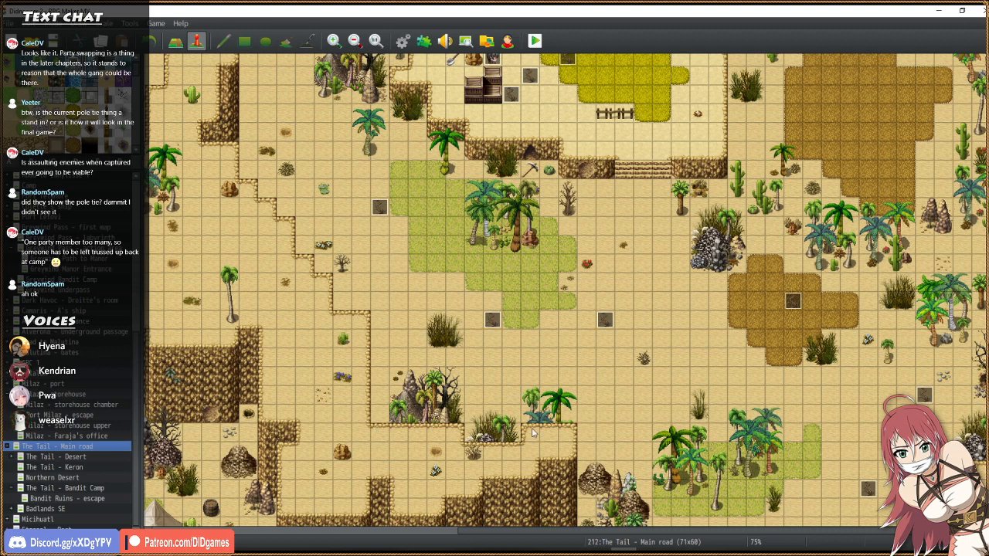
pyautogui.scroll(2, 532, 434)
pyautogui.scroll(10, 531, 433)
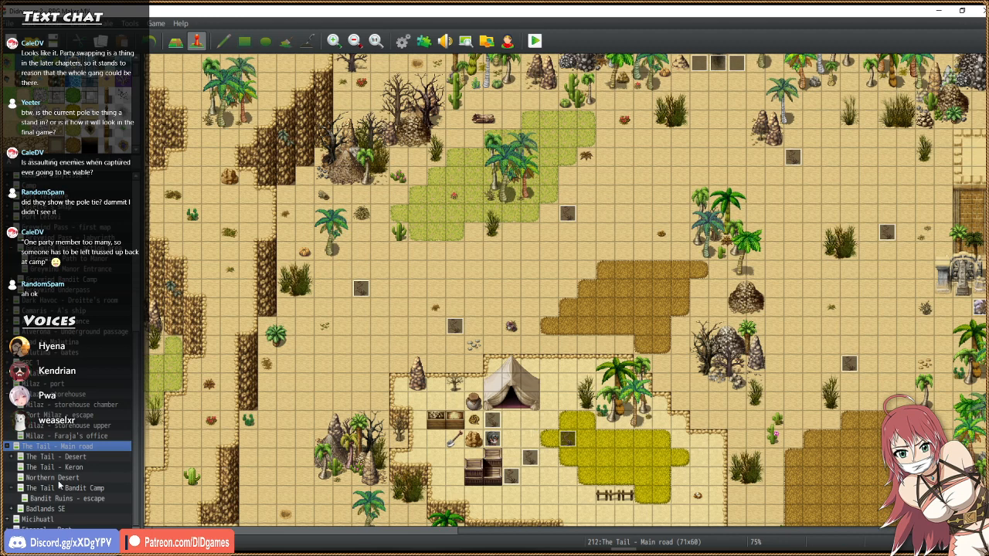
pyautogui.click(78, 466)
pyautogui.click(75, 458)
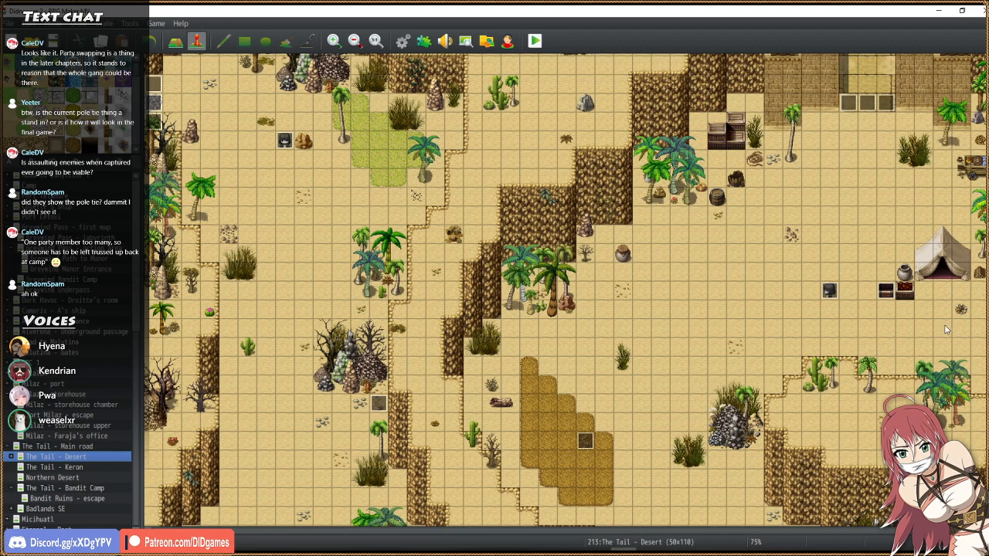
pyautogui.doubleClick(828, 292)
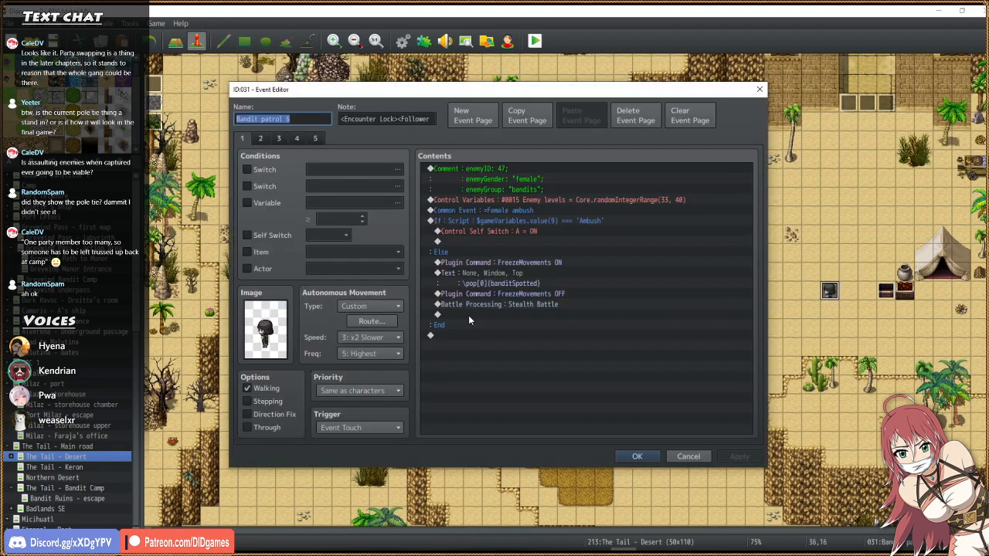
pyautogui.click(528, 306)
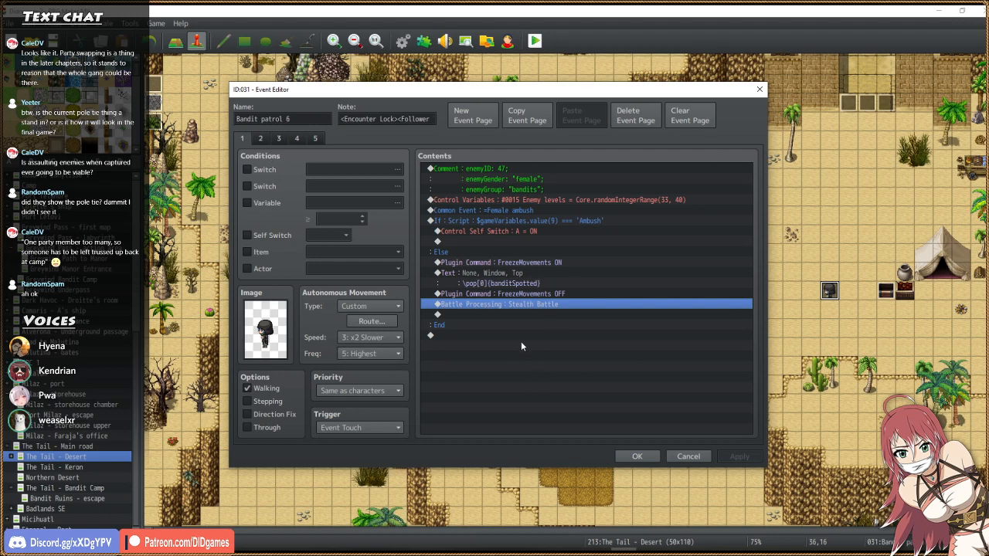
pyautogui.click(688, 455)
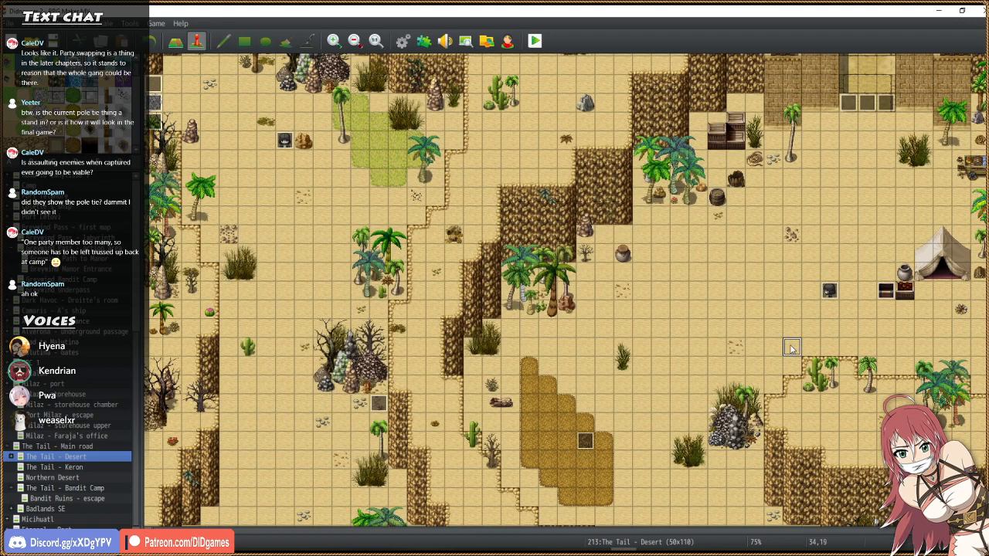
# Look through the southern part of the Desert map and the Keron, Bandit Ruins - escape and Bandit Camp maps.
pyautogui.scroll(-6, 641, 414)
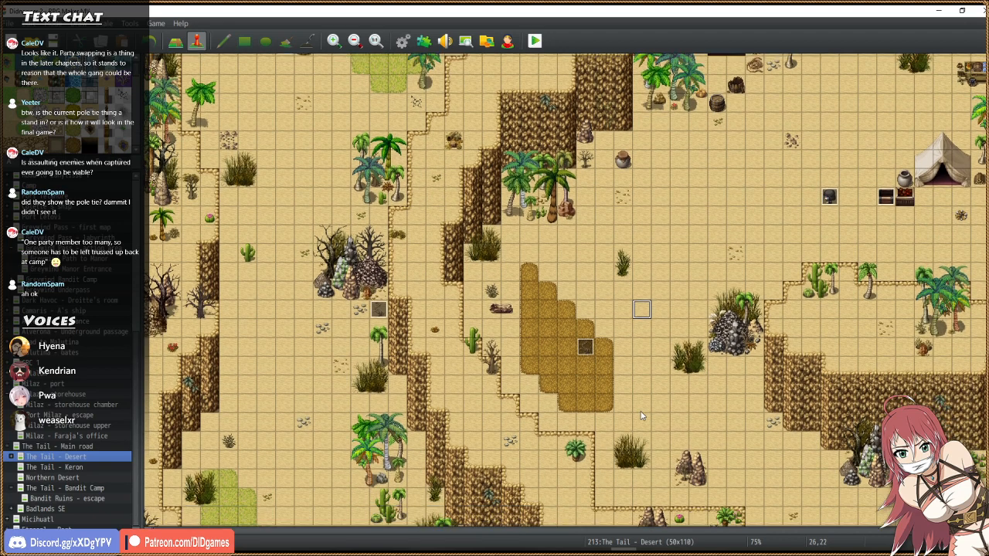
pyautogui.scroll(-7, 649, 394)
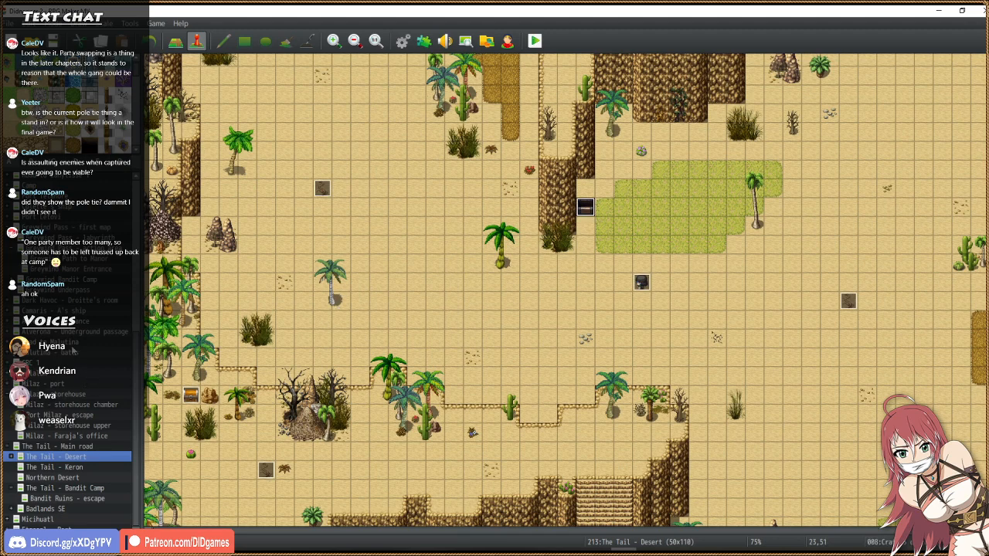
pyautogui.click(76, 478)
pyautogui.press('Up')
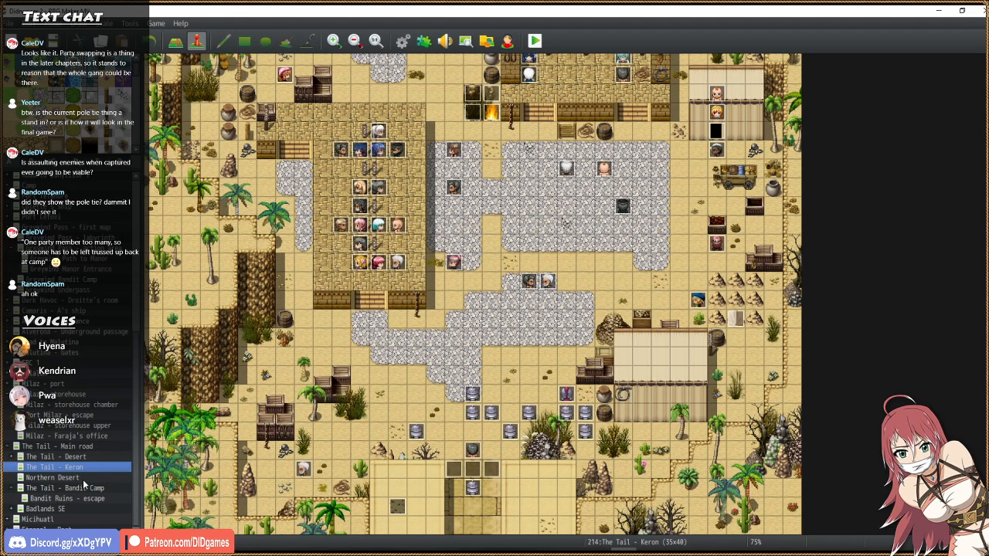
pyautogui.click(88, 499)
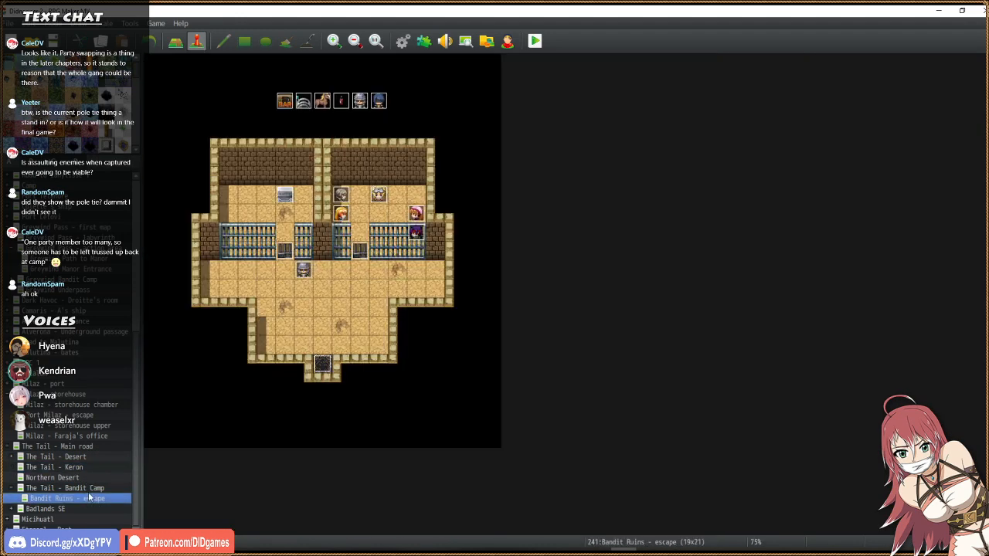
pyautogui.press('Up')
pyautogui.click(736, 383)
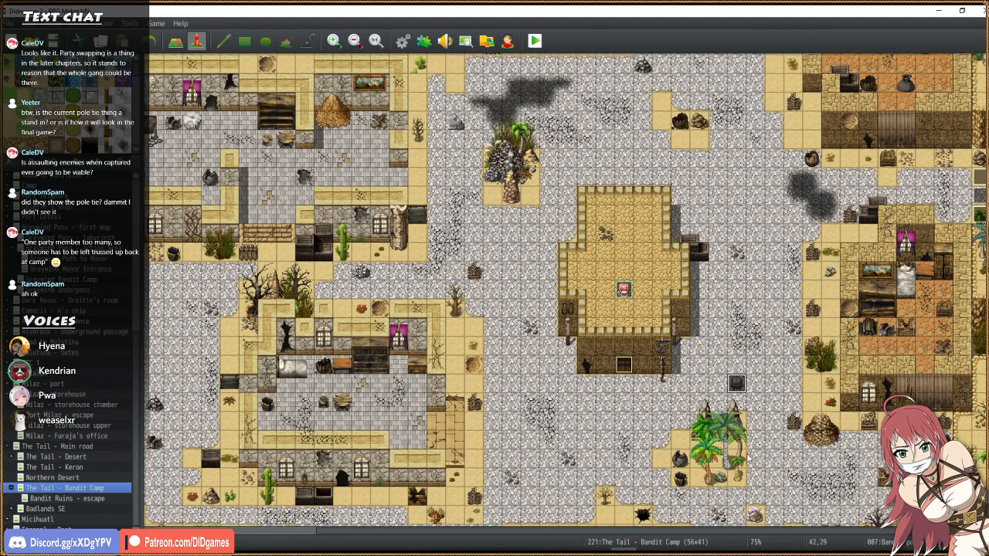
pyautogui.hscroll(-5, 632, 533)
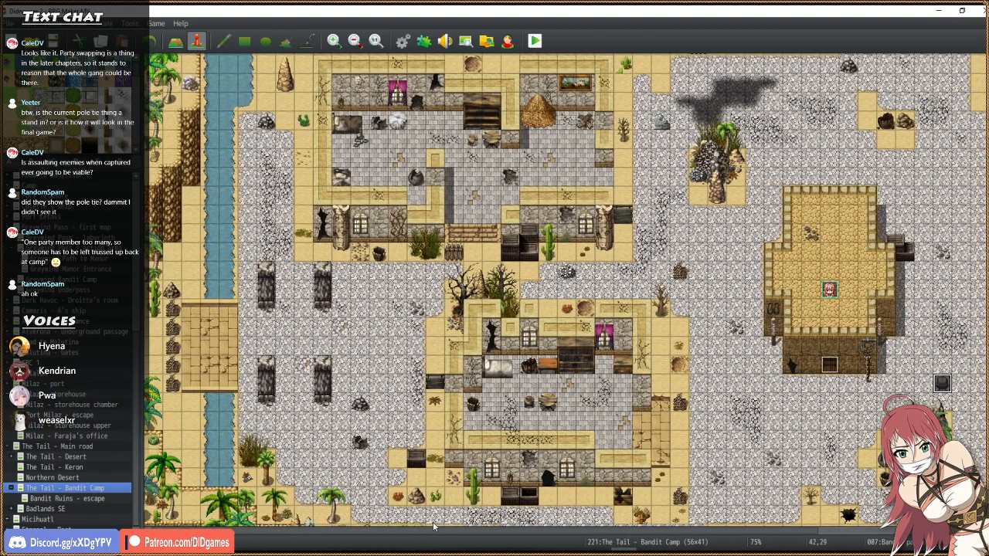
pyautogui.hscroll(1, 495, 527)
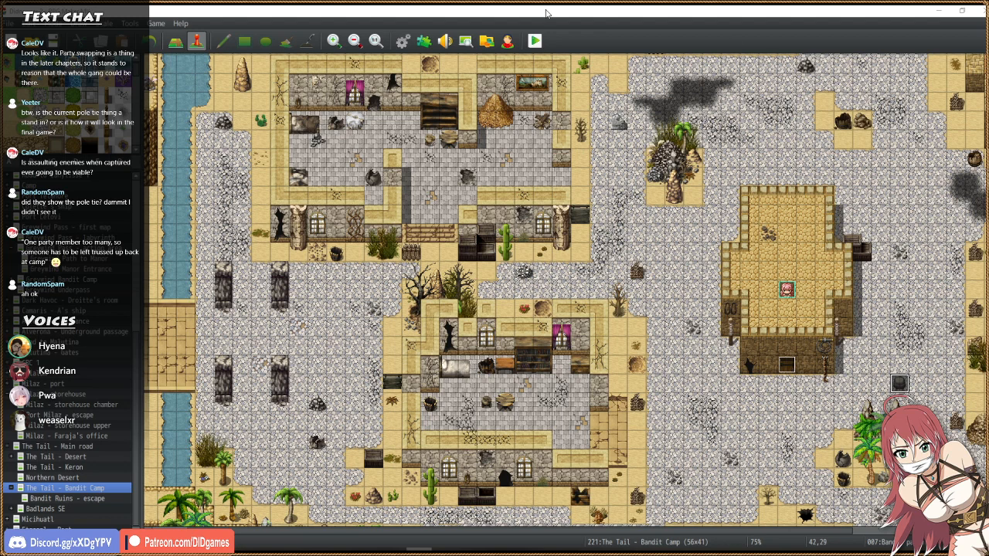
# Examine the Bandit Camp map's layout, from the northern ruins to the central building and the open ground beside the stone pillars.
pyautogui.press('F9')
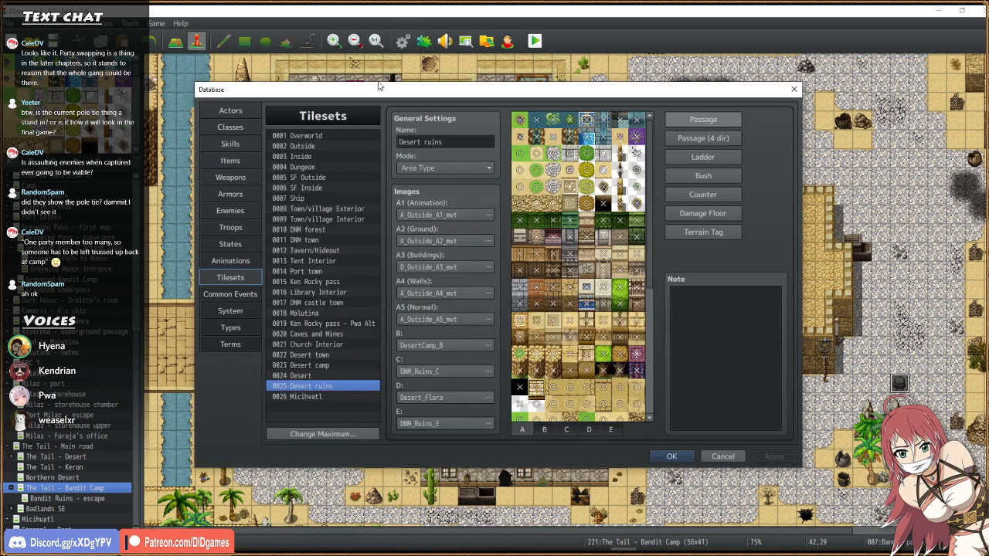
pyautogui.click(794, 90)
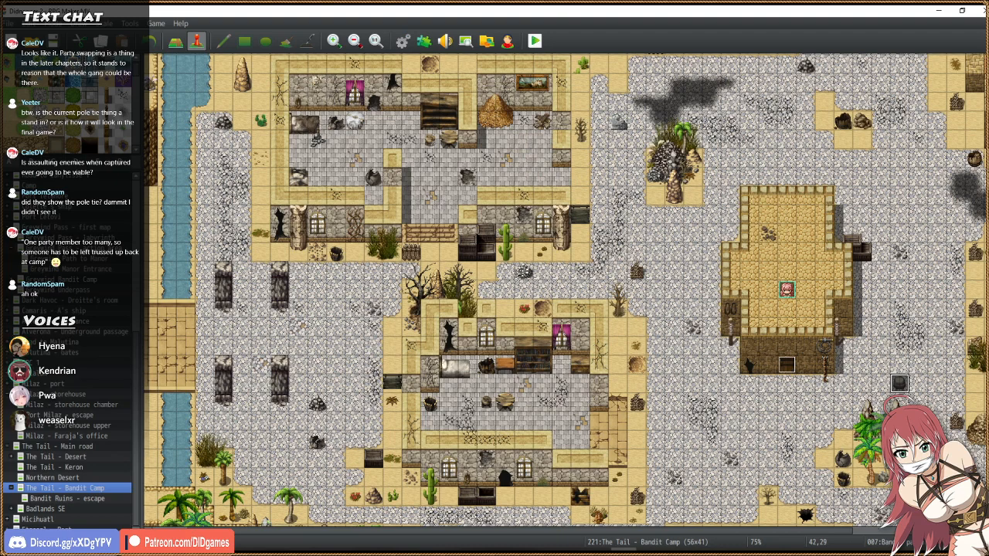
pyautogui.moveTo(703, 531); pyautogui.dragTo(855, 538)
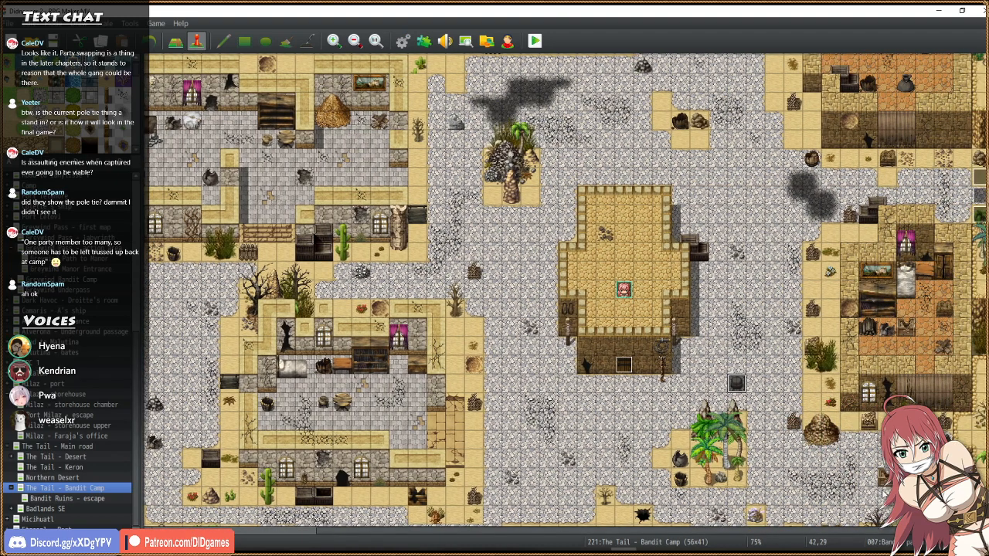
pyautogui.scroll(4, 817, 429)
pyautogui.scroll(3, 816, 429)
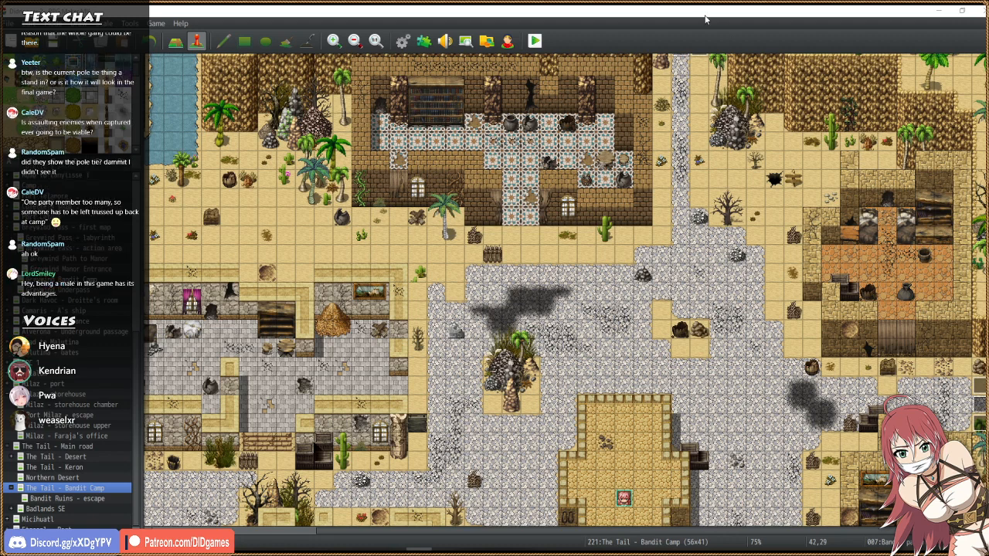
pyautogui.scroll(-4, 728, 411)
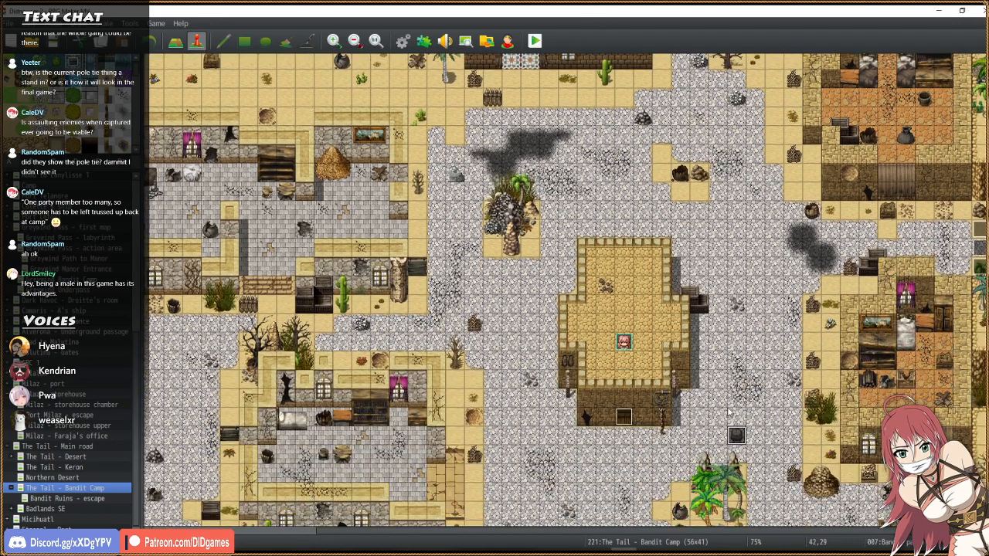
pyautogui.scroll(-2, 727, 410)
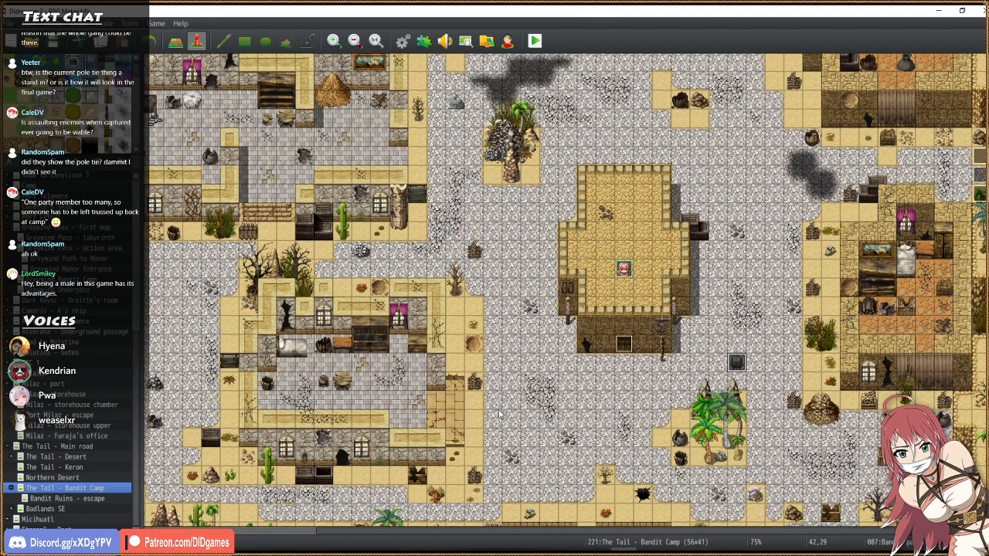
pyautogui.hscroll(-3, 295, 532)
pyautogui.hscroll(-3, 294, 531)
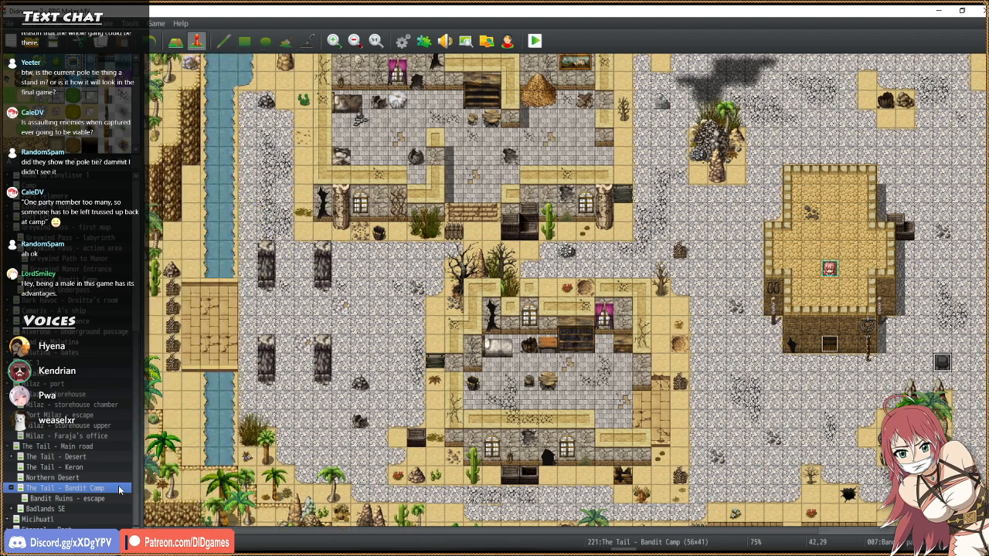
pyautogui.scroll(6, 395, 235)
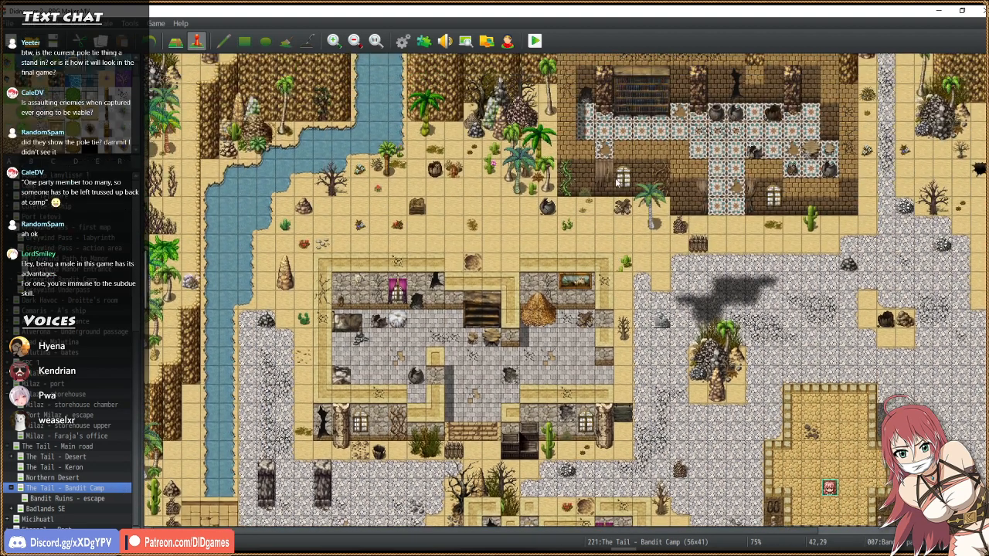
pyautogui.scroll(-7, 394, 348)
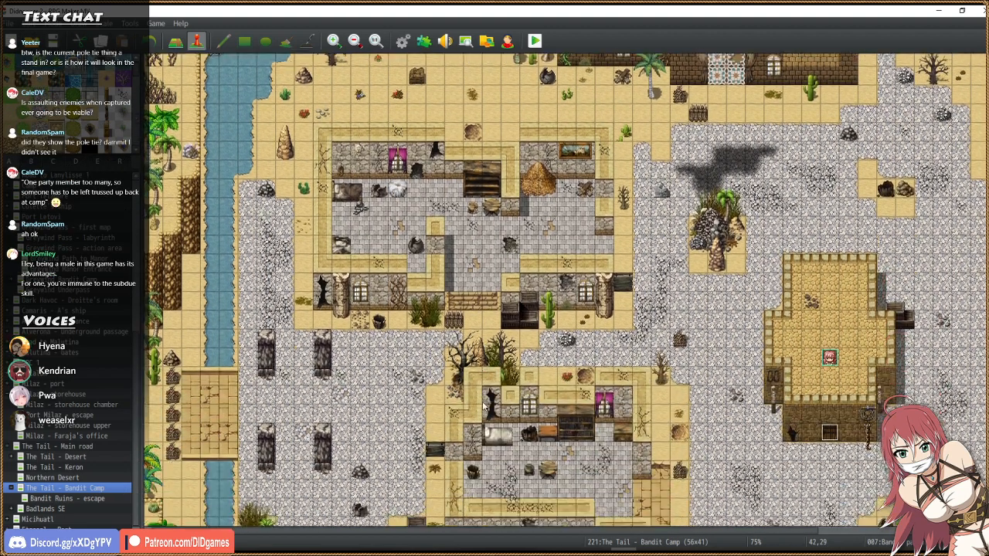
pyautogui.click(360, 252)
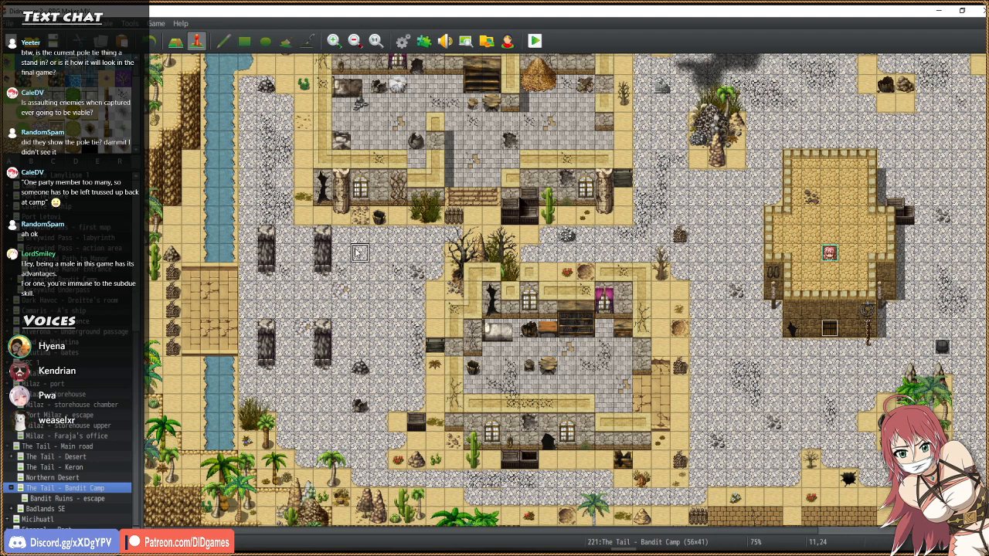
pyautogui.click(943, 347)
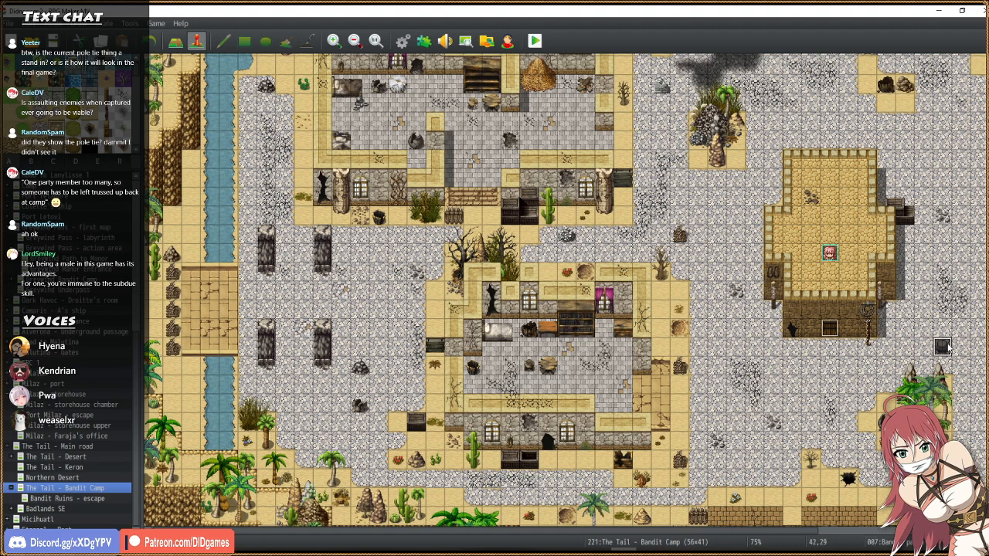
pyautogui.click(362, 253)
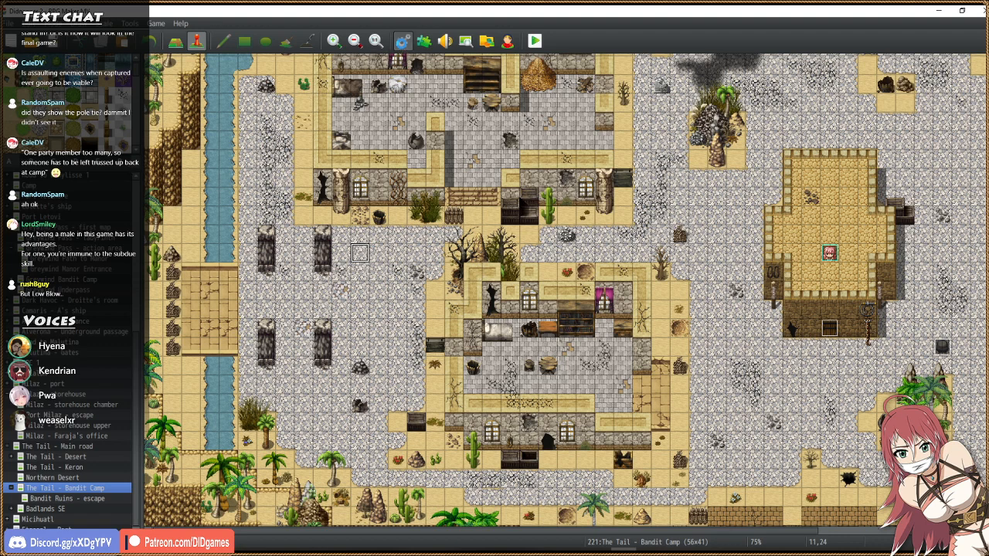
# Open the Skills list in the database and look through the character skill groups, including Toxic Slash under Chelsea Skills.
pyautogui.press('F9')
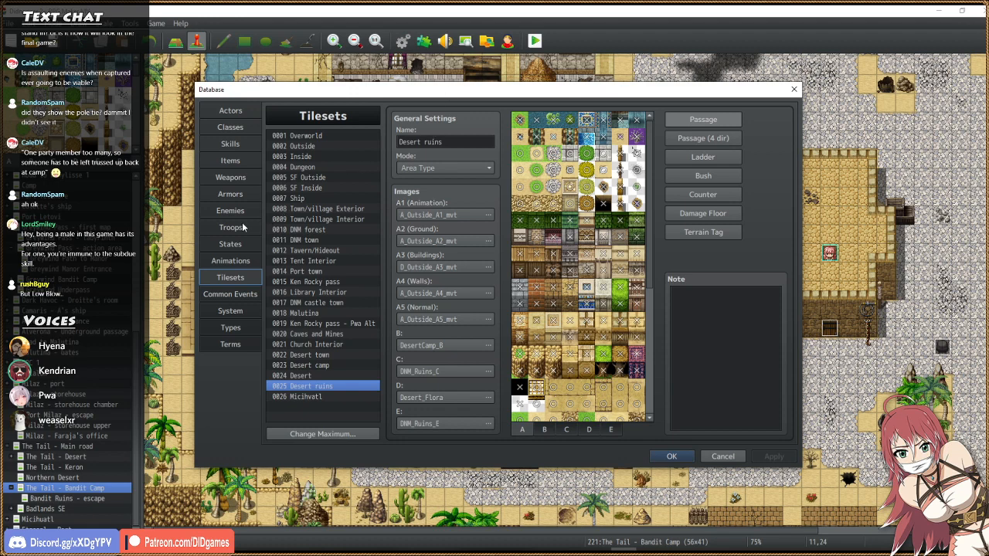
pyautogui.click(240, 147)
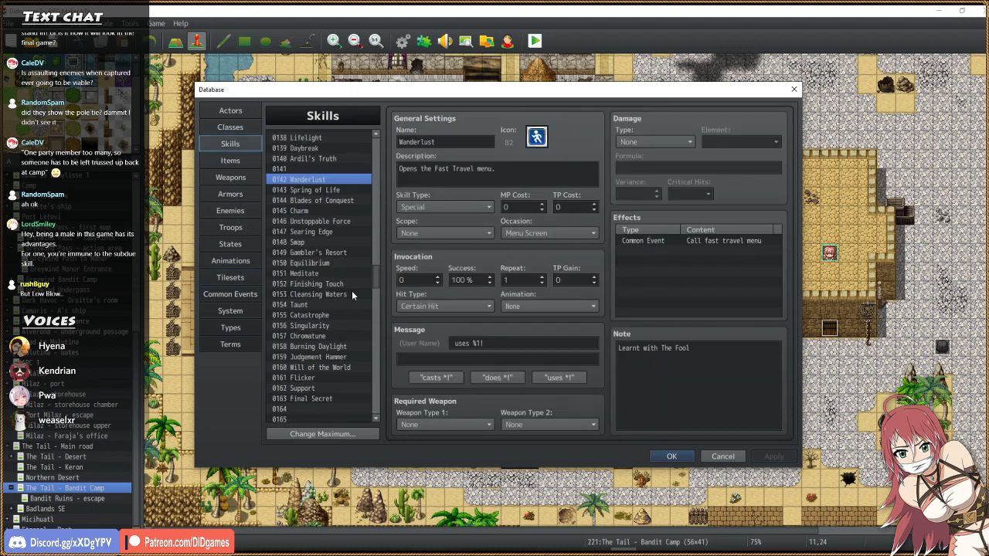
pyautogui.moveTo(377, 276); pyautogui.dragTo(385, 334)
pyautogui.scroll(-9, 379, 351)
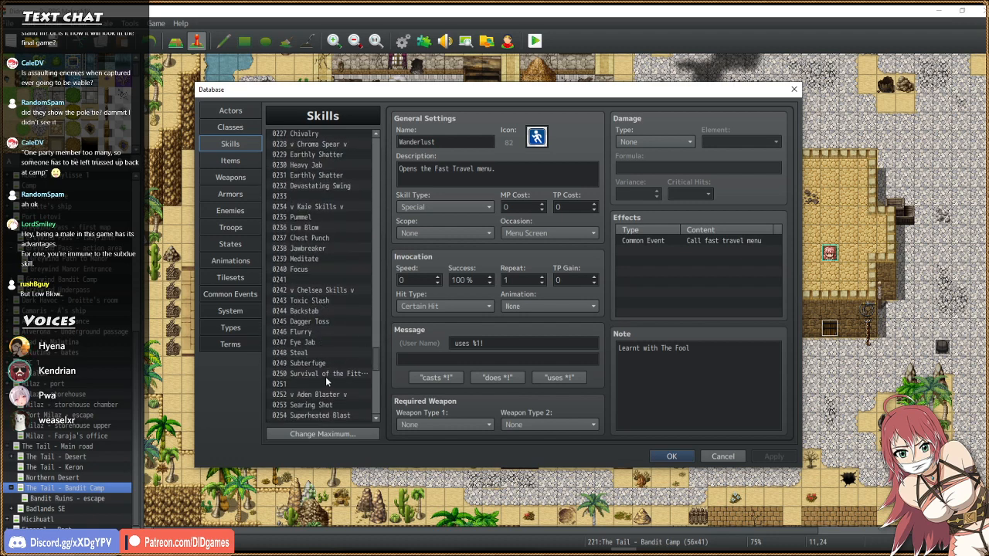
pyautogui.moveTo(325, 376); pyautogui.dragTo(324, 305)
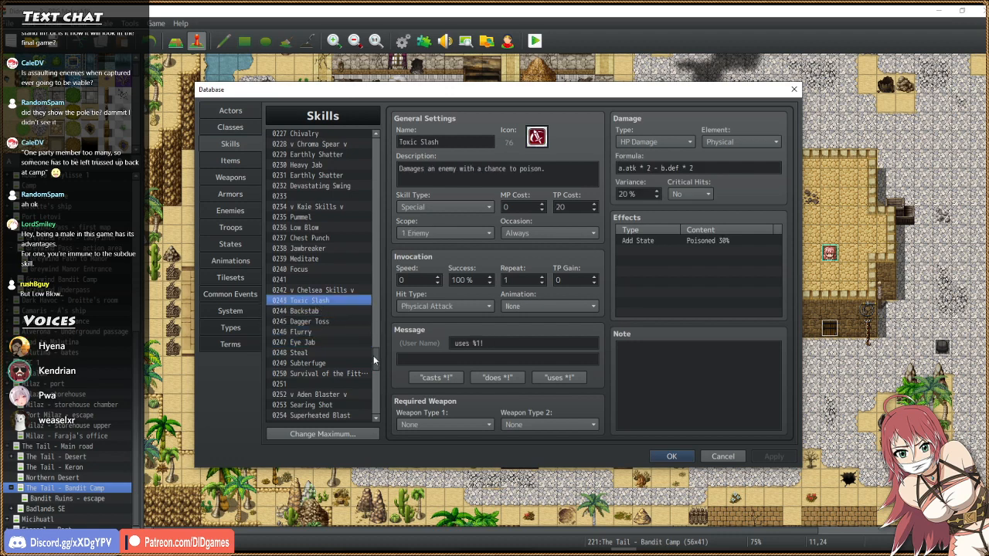
pyautogui.moveTo(377, 360); pyautogui.dragTo(387, 329)
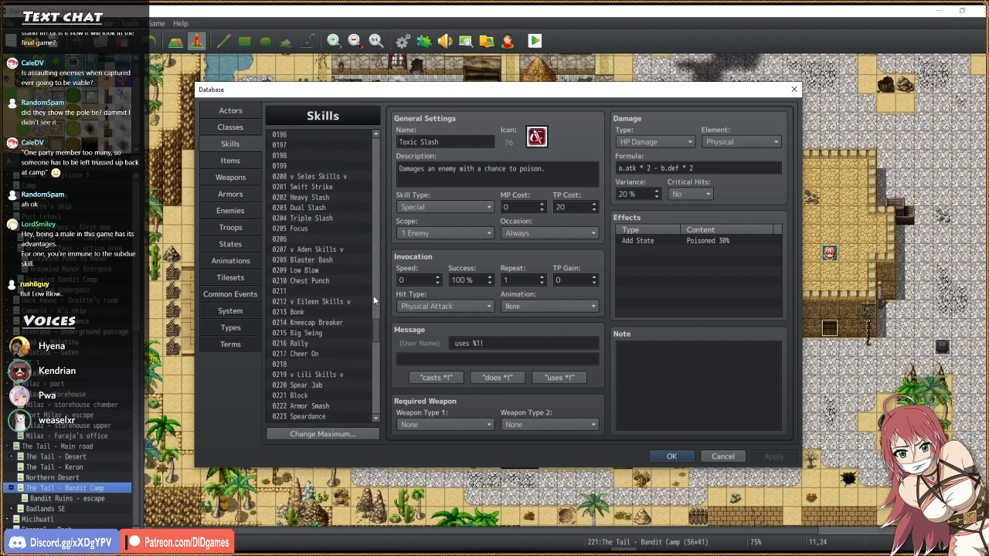
# Review the Seles and Aden skills in the database, including Swift Strike, Dual Slash, Focus, Blaster Bash, Chest Punch and Low Blow.
pyautogui.click(324, 187)
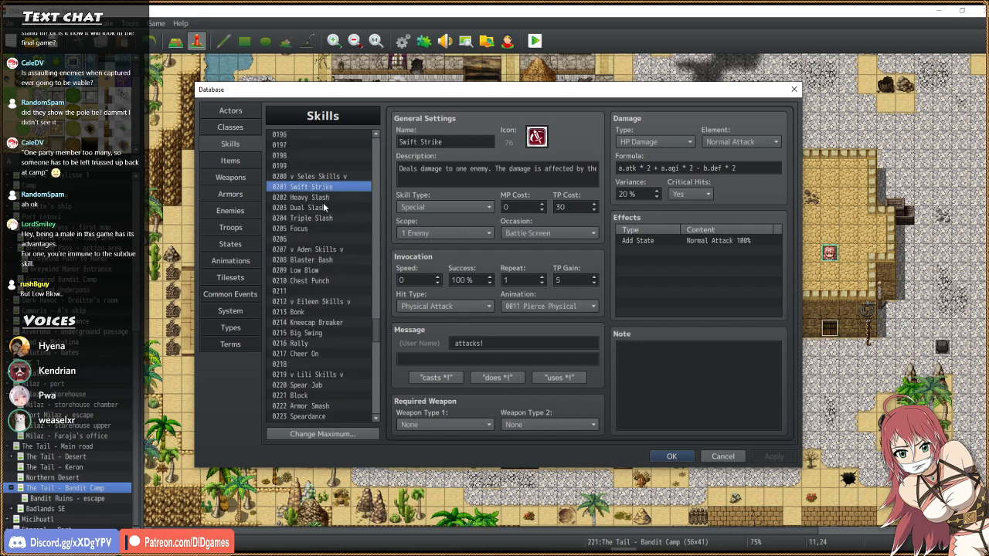
pyautogui.click(325, 207)
pyautogui.click(318, 228)
pyautogui.click(316, 270)
pyautogui.click(315, 260)
pyautogui.click(315, 281)
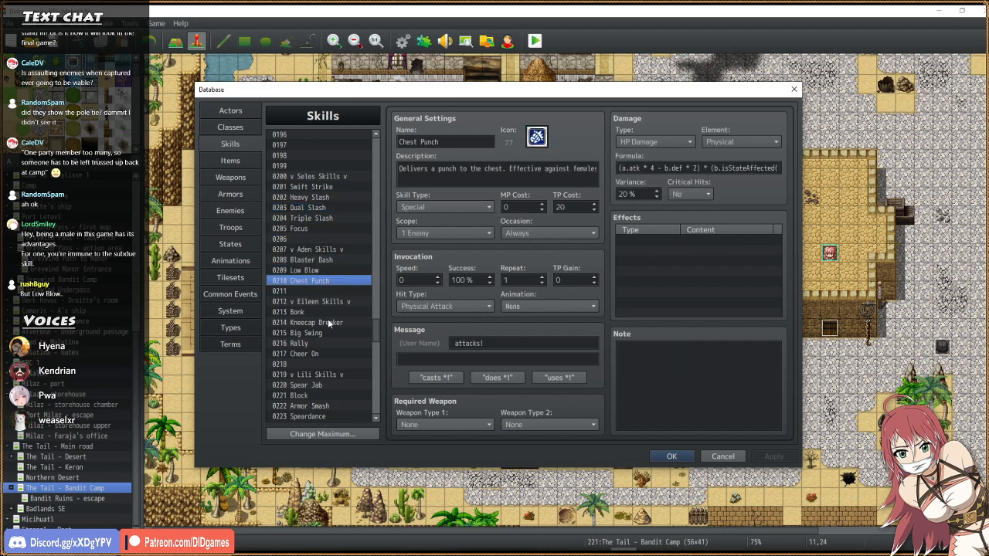
pyautogui.click(327, 271)
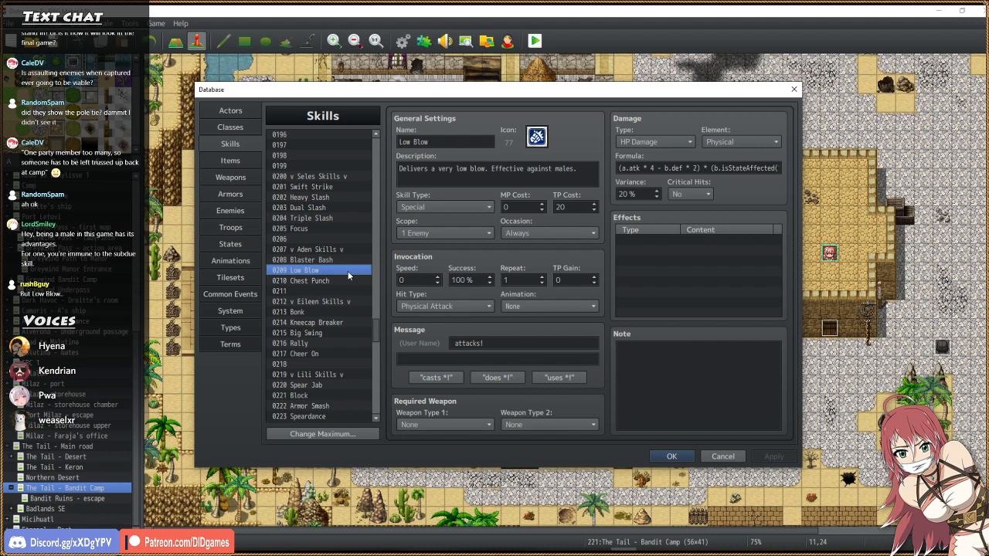
# Check Low Blow under Kaie Skills, look over the other characters' skill groups, and close the database without changes.
pyautogui.scroll(-7, 338, 334)
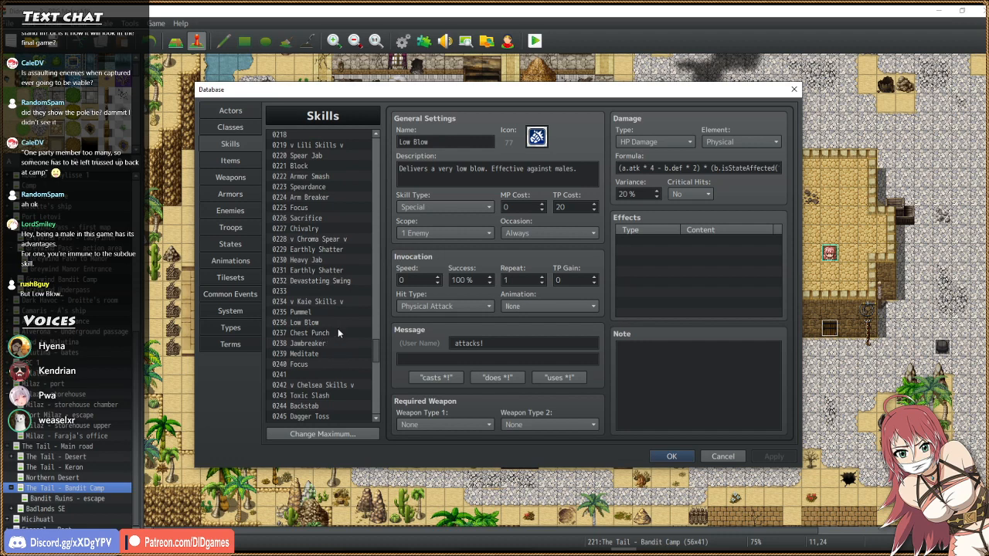
pyautogui.click(339, 322)
pyautogui.scroll(9, 339, 322)
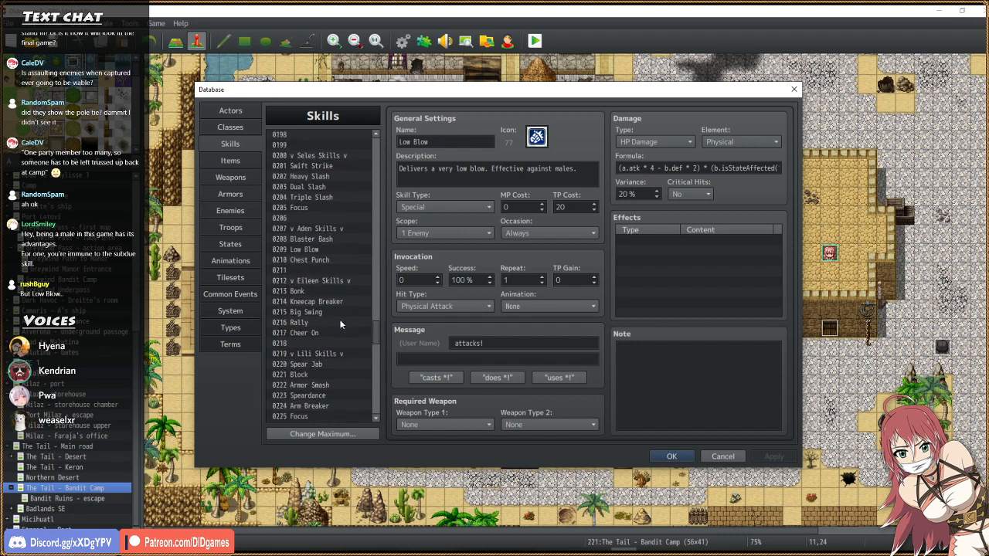
pyautogui.scroll(-1, 342, 323)
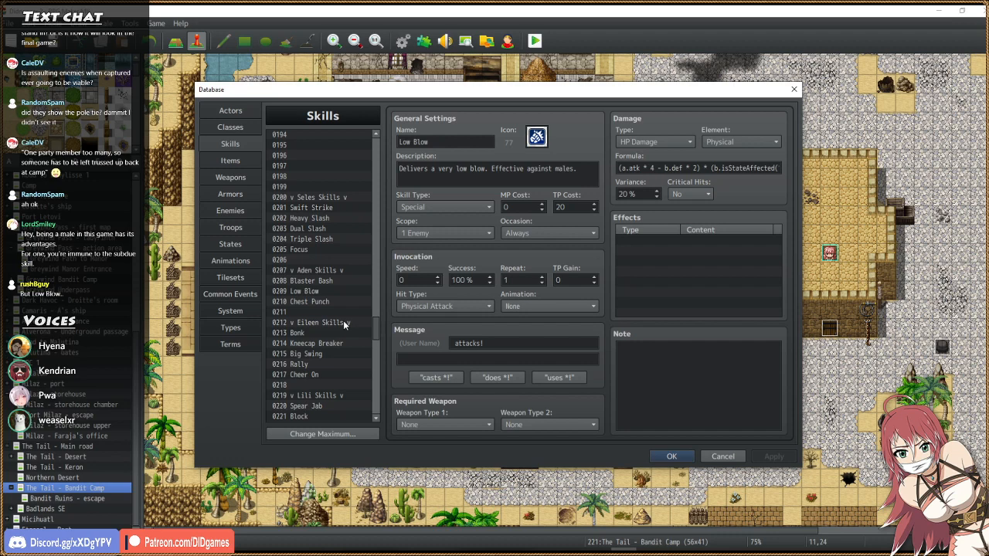
pyautogui.scroll(-3, 345, 325)
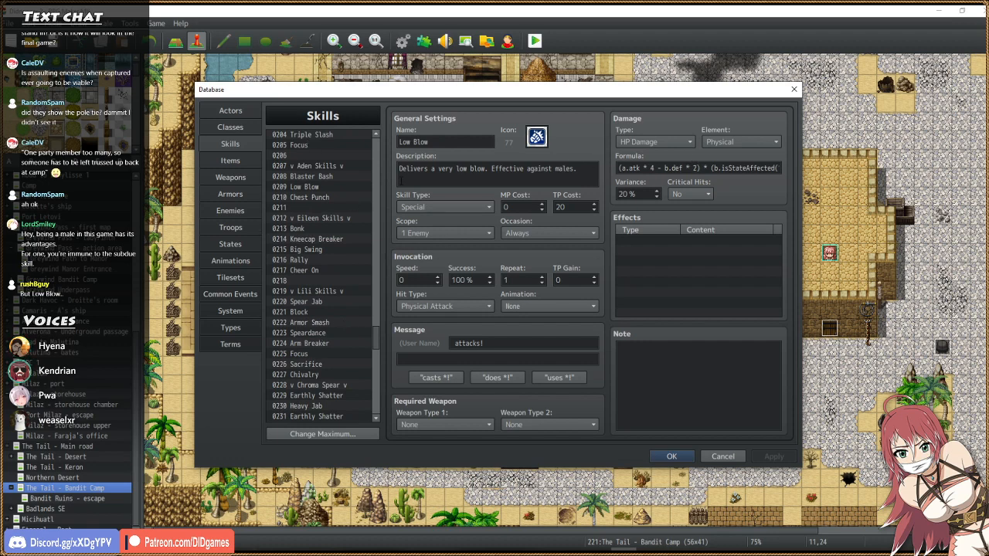
pyautogui.press('Escape')
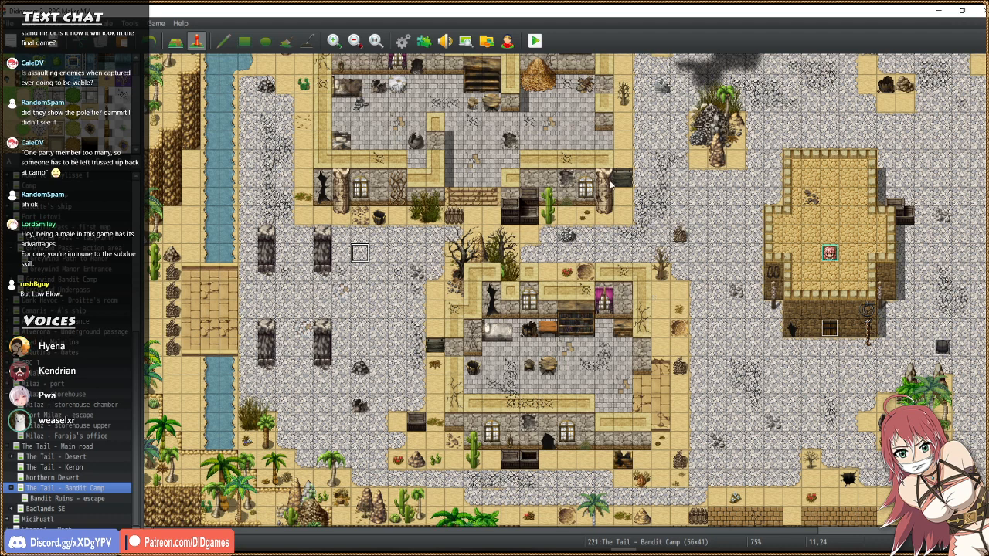
# Move the player's starting position on the Bandit Camp map to tile 30,24, west of the sandy-roofed building.
pyautogui.moveTo(831, 254); pyautogui.dragTo(717, 253)
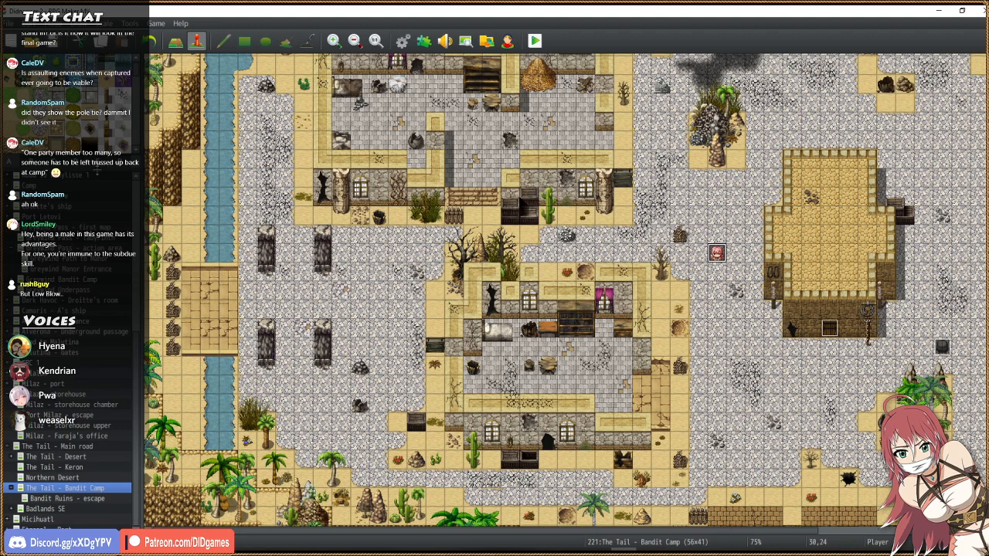
# Switch to Photoshop and close the FSBianca_1_eyes_1_1.png and FSBianca_1_mouth_1_1.png images, keeping the line art document open.
pyautogui.moveTo(139, 544)
pyautogui.click(140, 506)
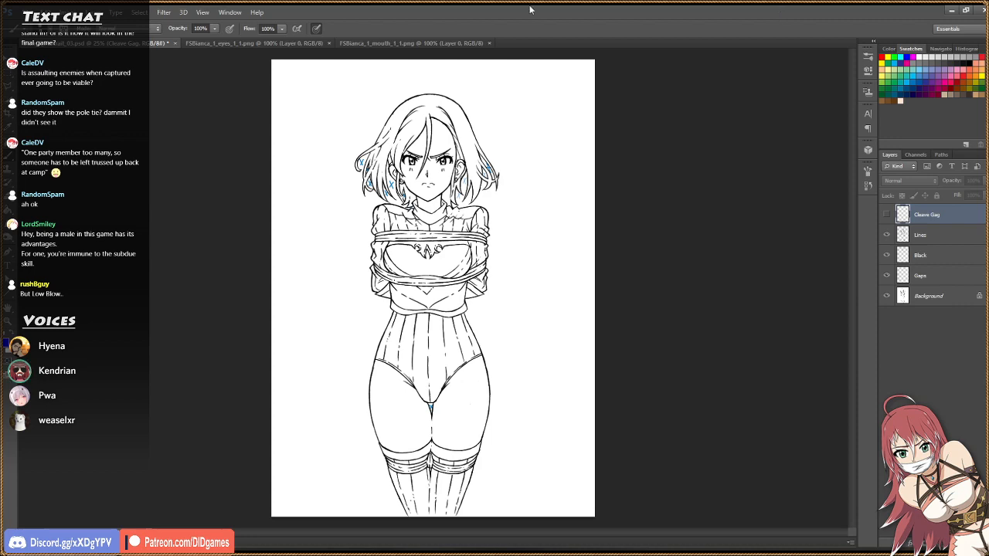
pyautogui.click(321, 43)
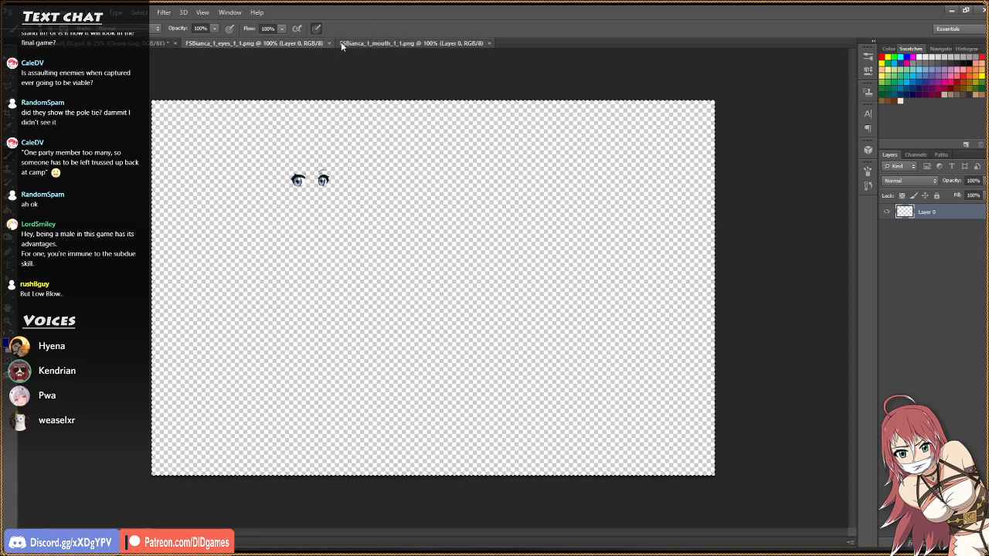
pyautogui.click(341, 42)
pyautogui.click(321, 43)
pyautogui.click(332, 43)
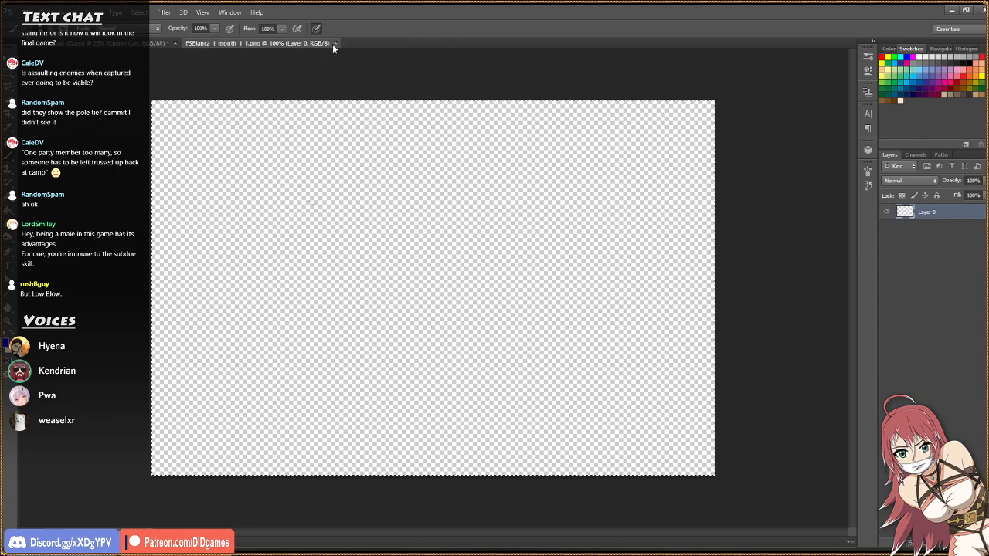
pyautogui.click(333, 43)
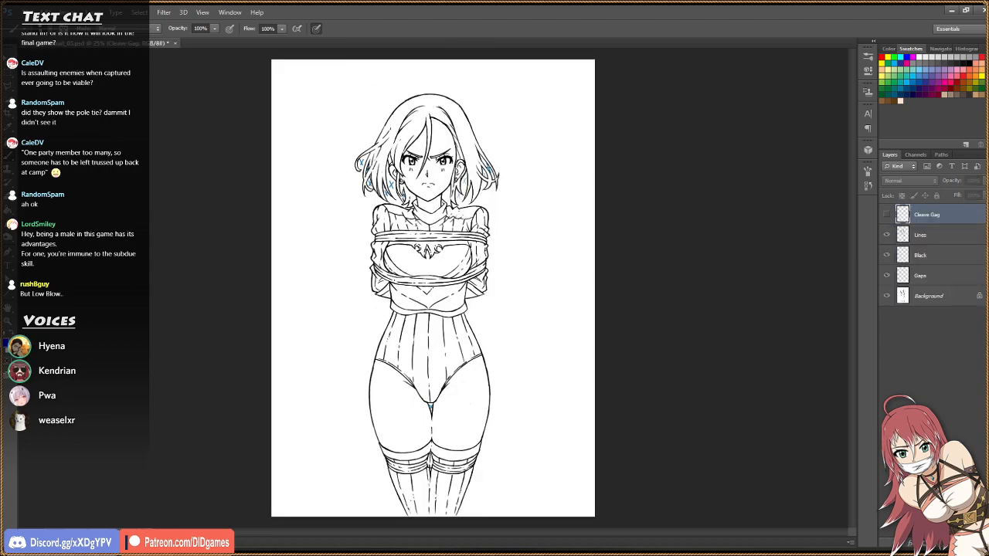
# Open FSBianca_1.png as a colour reference, sample the face's skin tone, and return to the line art document.
pyautogui.moveTo(185, 551)
pyautogui.moveTo(241, 47); pyautogui.dragTo(241, 48)
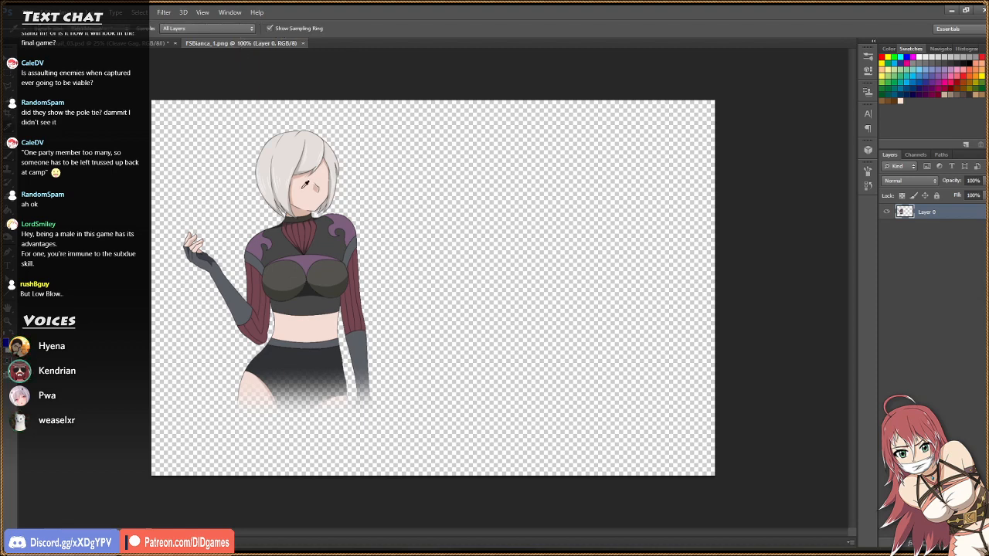
pyautogui.click(133, 43)
# Hide the Background layer of the line art and add a new layer above it filled with white.
pyautogui.press('z')
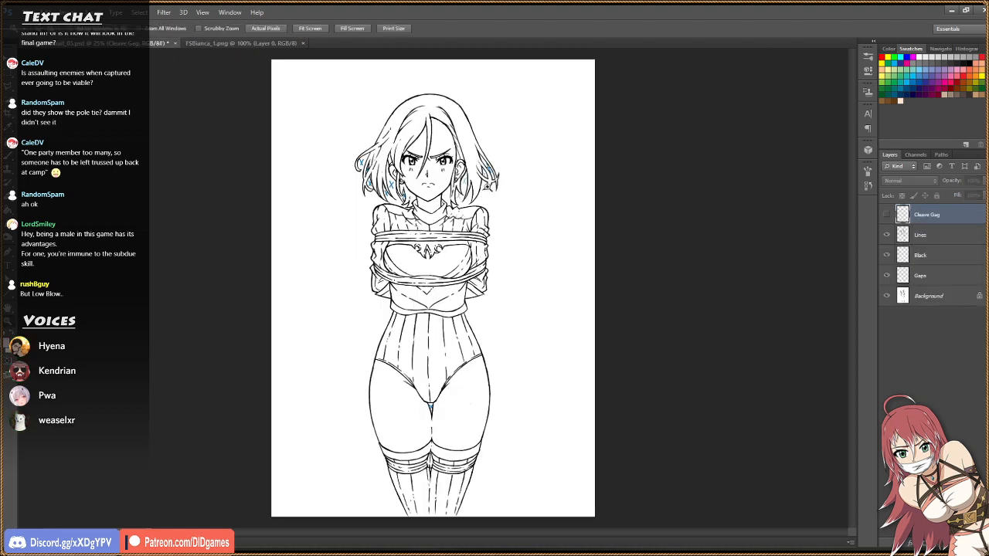
pyautogui.click(401, 116)
pyautogui.click(402, 116)
pyautogui.click(402, 116)
pyautogui.click(936, 283)
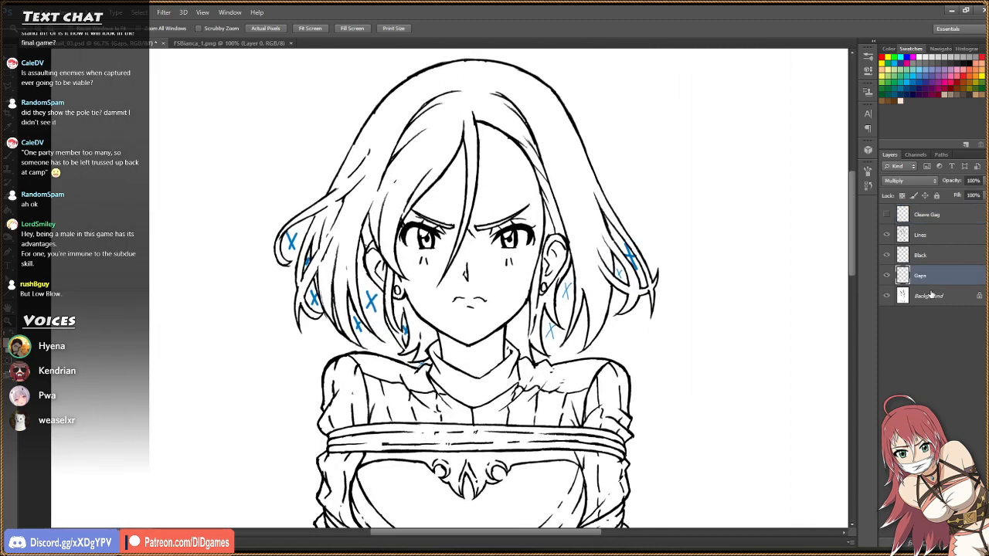
pyautogui.click(887, 297)
pyautogui.click(942, 299)
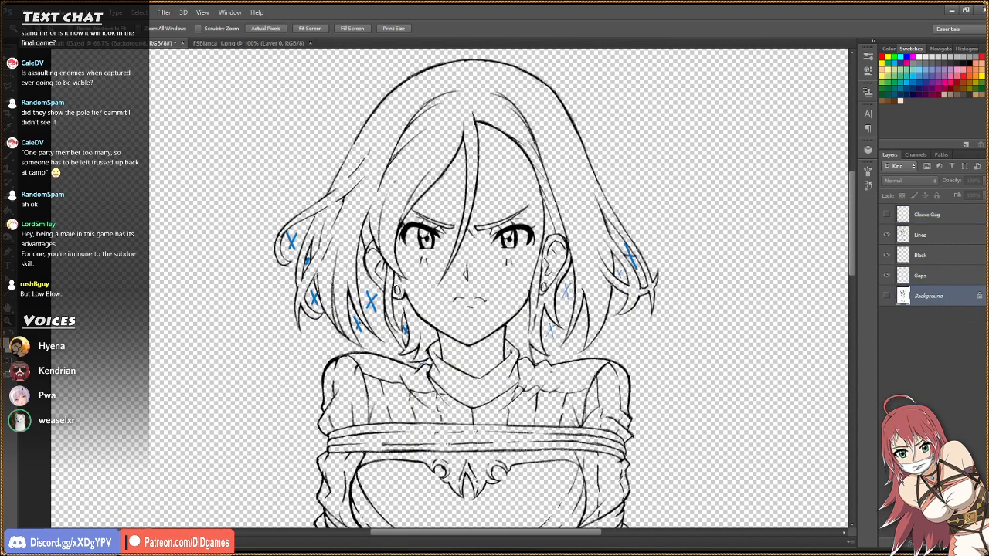
pyautogui.hotkey('ctrl', 'shift', 'alt', 'n')
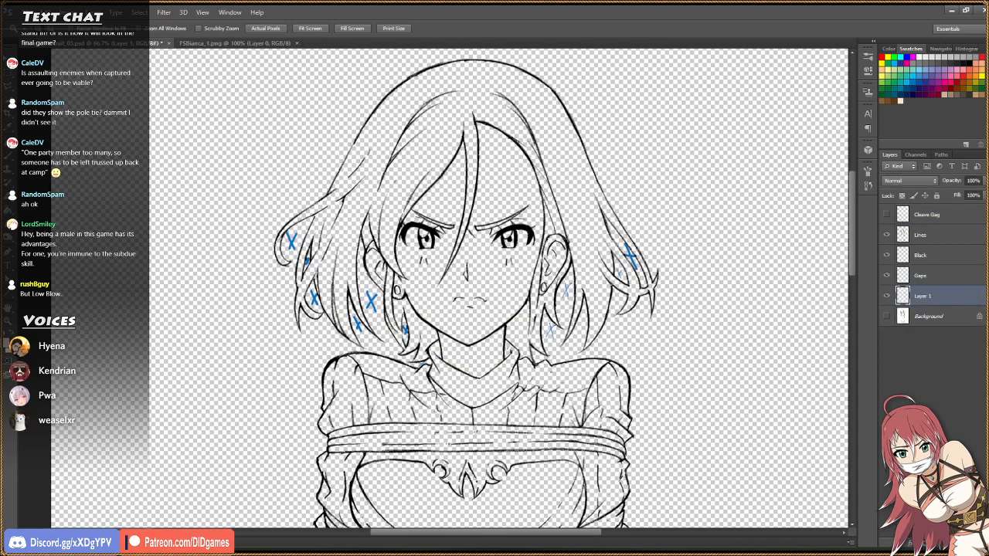
pyautogui.hotkey('shift', 'F5')
pyautogui.press('Return')
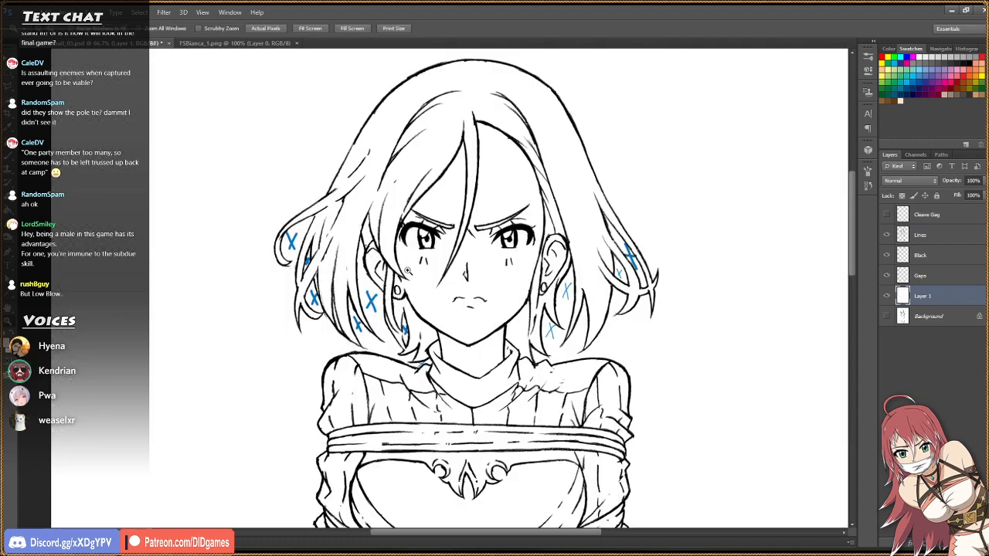
# Glance at the FSBianca_1.png reference and hide the Gaps layer in the line art document.
pyautogui.click(274, 44)
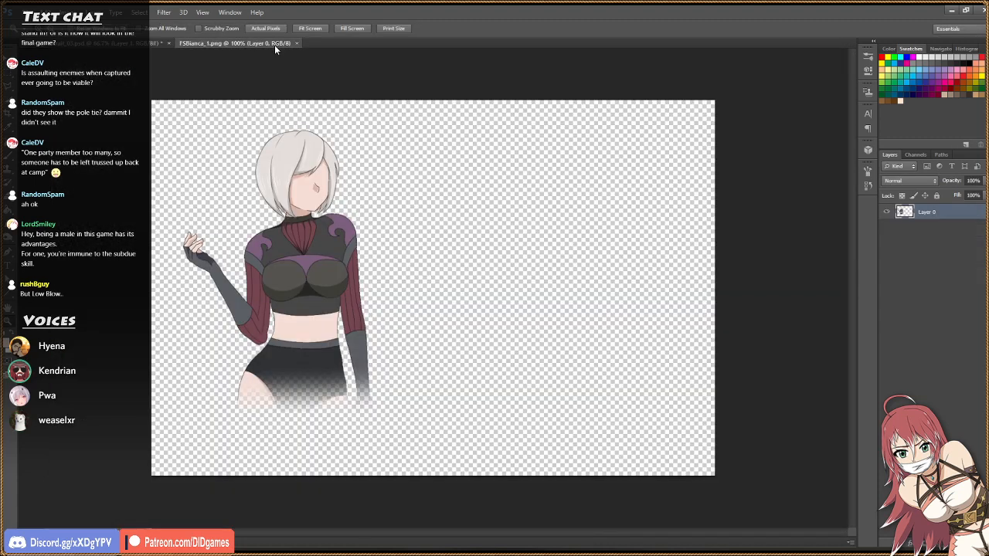
pyautogui.click(136, 44)
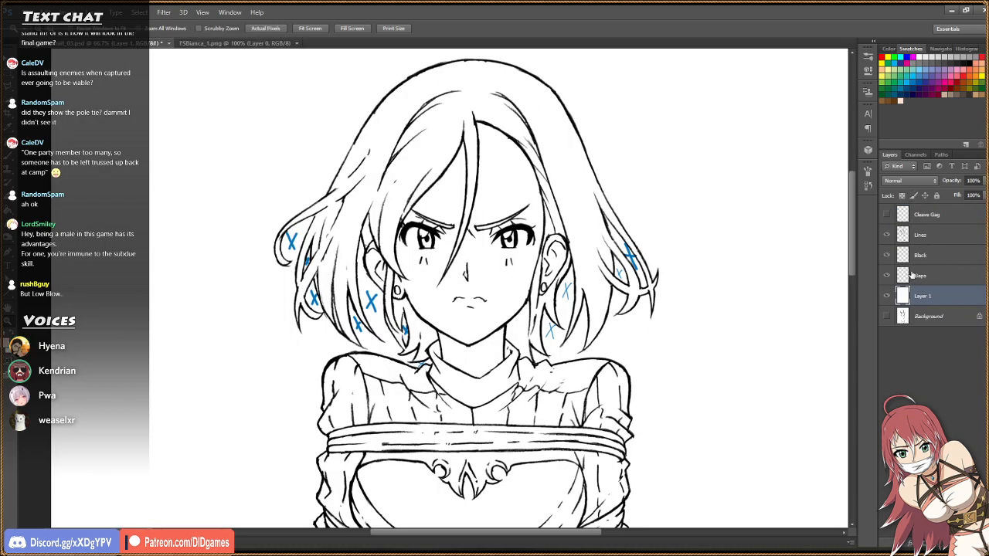
pyautogui.click(887, 276)
pyautogui.click(887, 277)
pyautogui.click(888, 276)
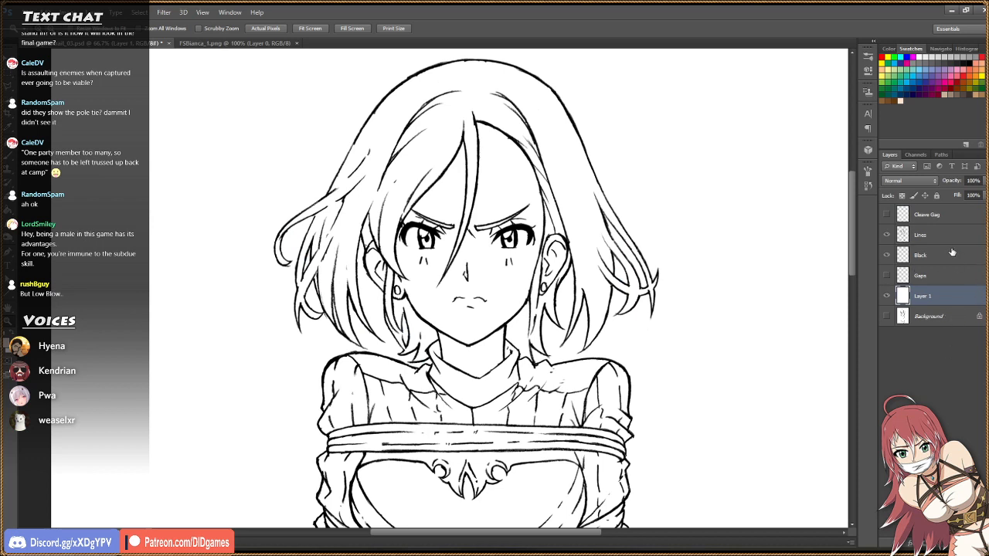
# Create a layer group named "c" above the white layer, containing a new layer named "skin".
pyautogui.click(952, 543)
pyautogui.click(966, 543)
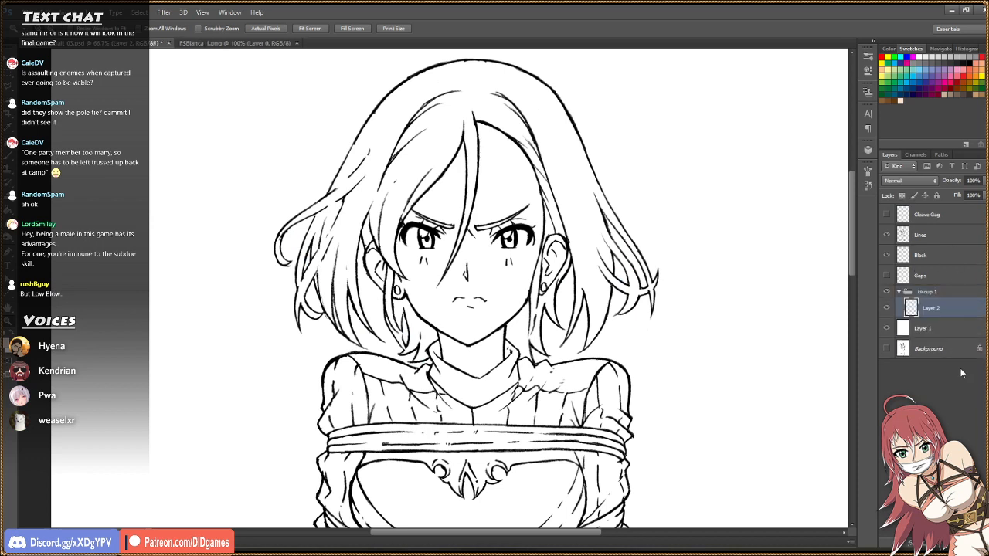
pyautogui.click(930, 294)
pyautogui.doubleClick(927, 292)
pyautogui.write('c')
pyautogui.click(938, 308)
pyautogui.doubleClick(931, 308)
pyautogui.write('skin')
pyautogui.press('Return')
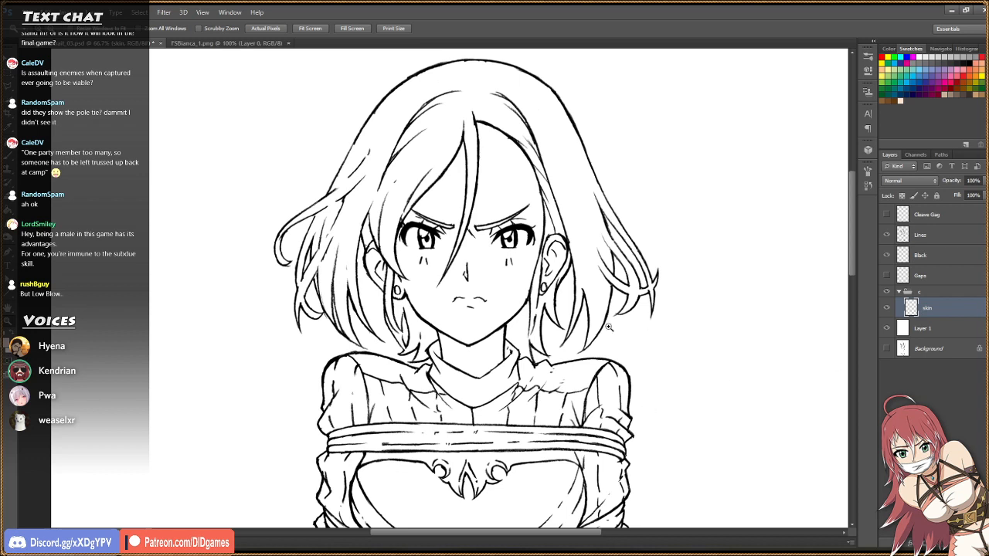
# Fill the character's face, neck, ears and both thighs with the sampled skin tone on the skin layer.
pyautogui.press('g')
pyautogui.click(505, 285)
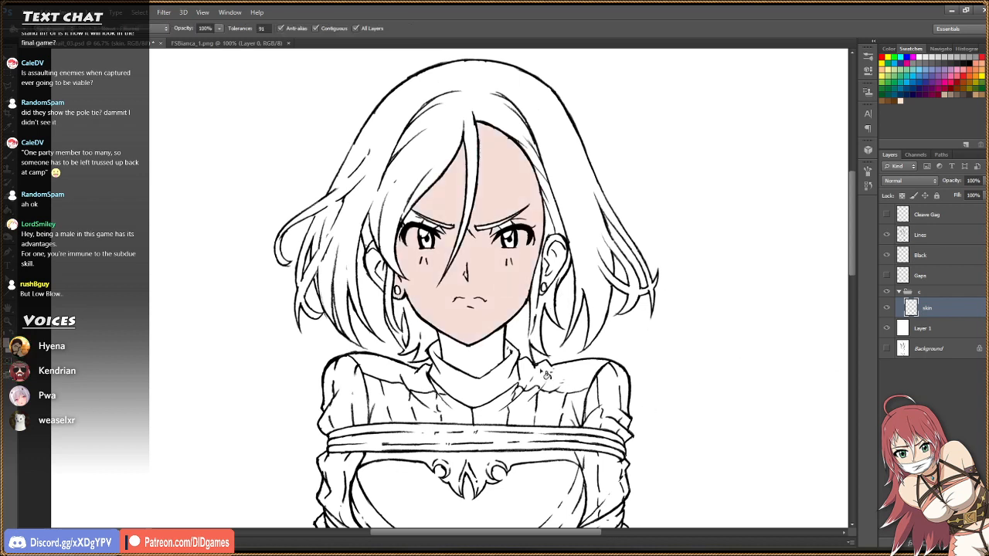
pyautogui.click(502, 357)
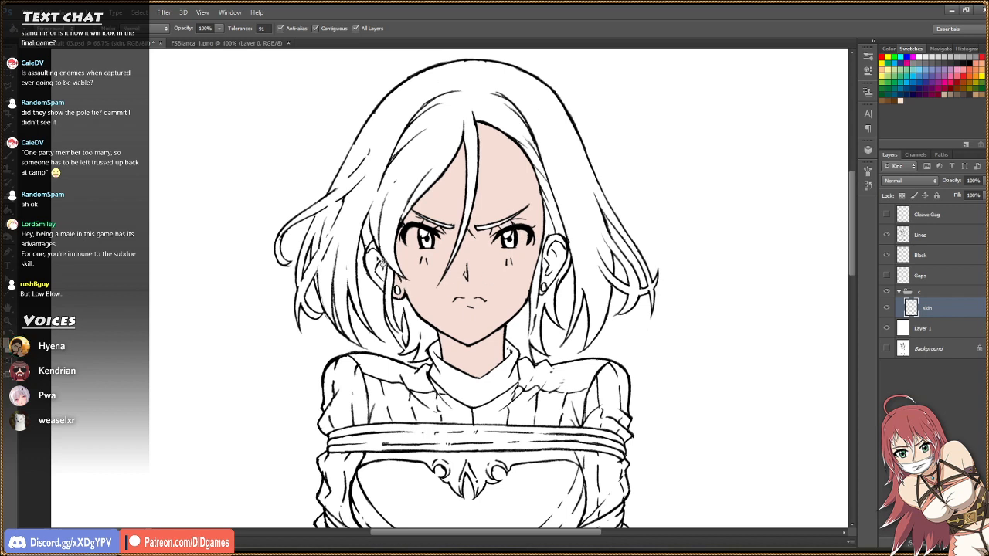
pyautogui.click(381, 264)
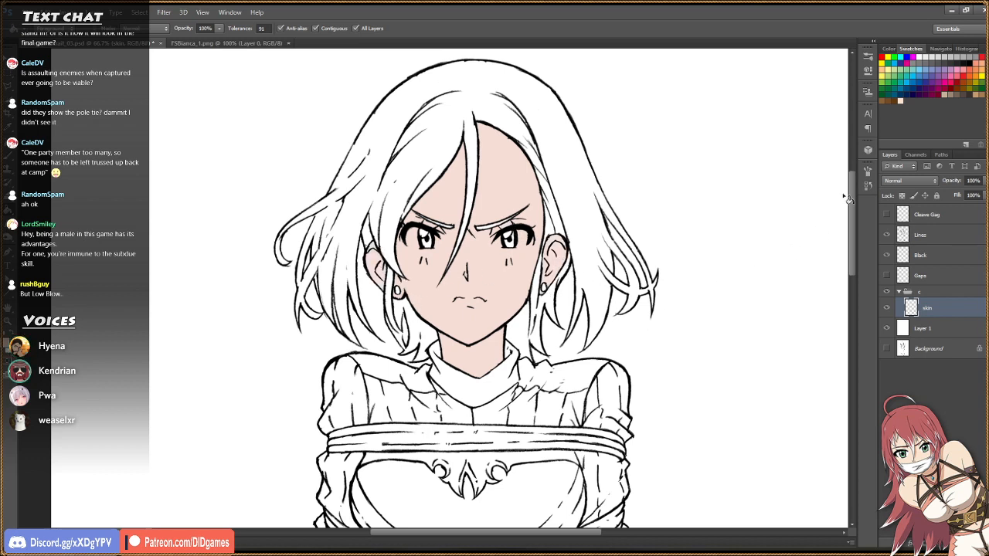
pyautogui.moveTo(854, 235); pyautogui.dragTo(846, 376)
pyautogui.click(532, 267)
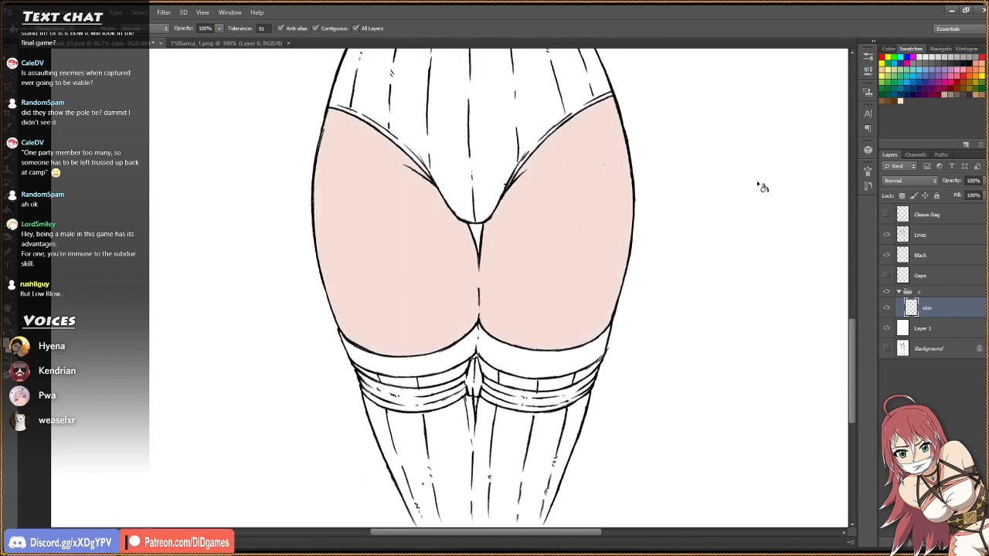
# Return to the character's head and move the image viewer showing FSBianca_1.png off the canvas area.
pyautogui.moveTo(853, 389); pyautogui.dragTo(854, 235)
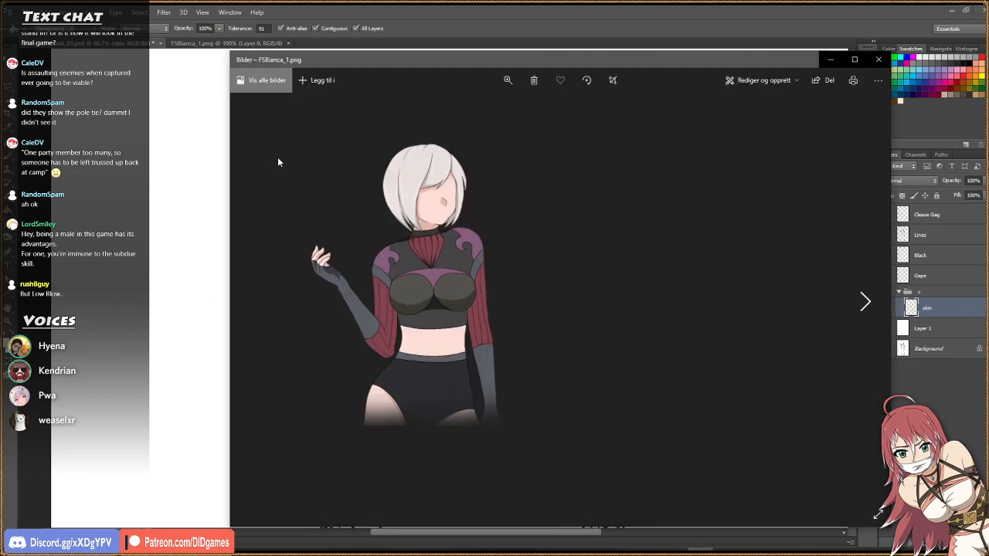
pyautogui.moveTo(426, 58); pyautogui.dragTo(988, 85)
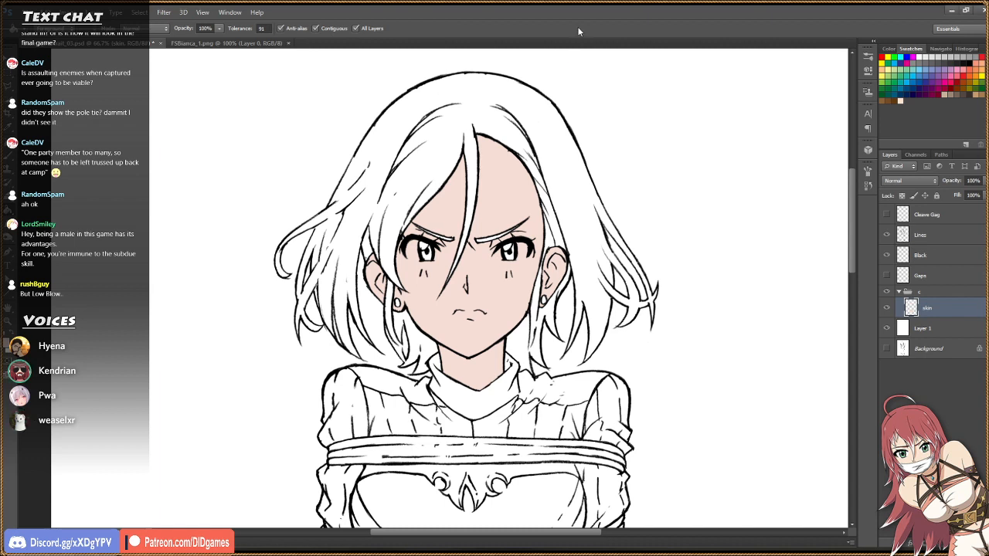
# Create a new layer above the skin layer and sample the light grey hair colour from FSBianca_1.png for it.
pyautogui.moveTo(853, 173); pyautogui.dragTo(849, 201)
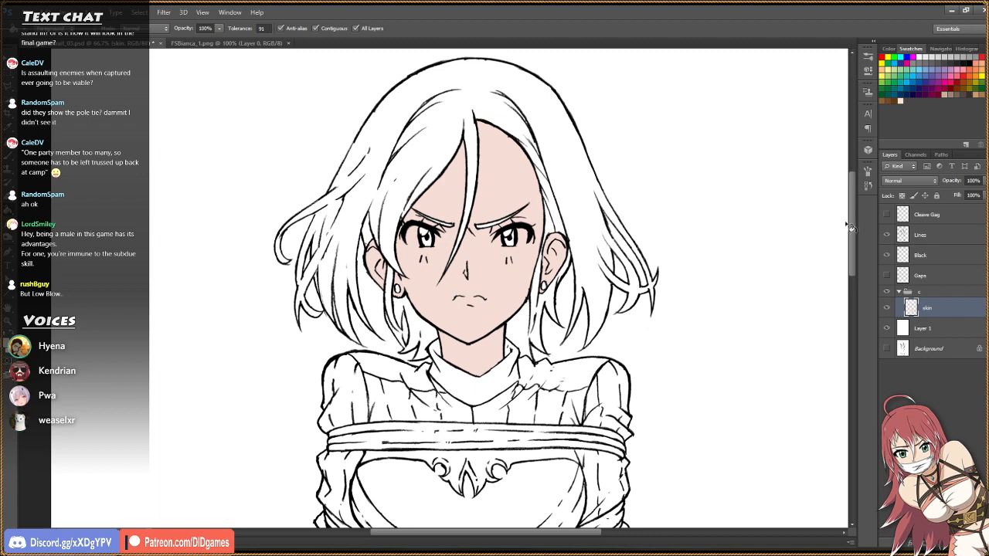
pyautogui.moveTo(855, 242)
pyautogui.mouseDown()
pyautogui.moveTo(851, 255)
pyautogui.moveTo(851, 241)
pyautogui.mouseUp()
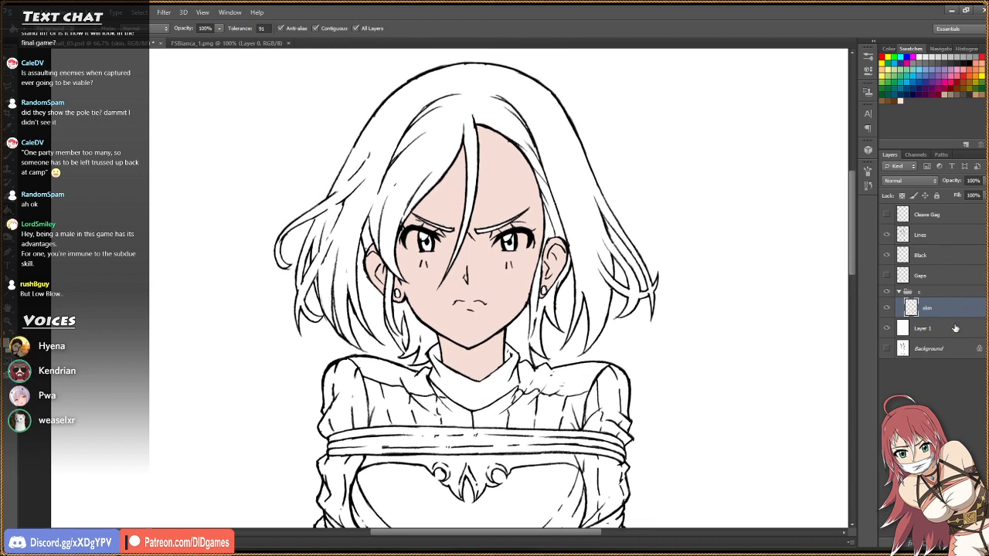
pyautogui.click(966, 543)
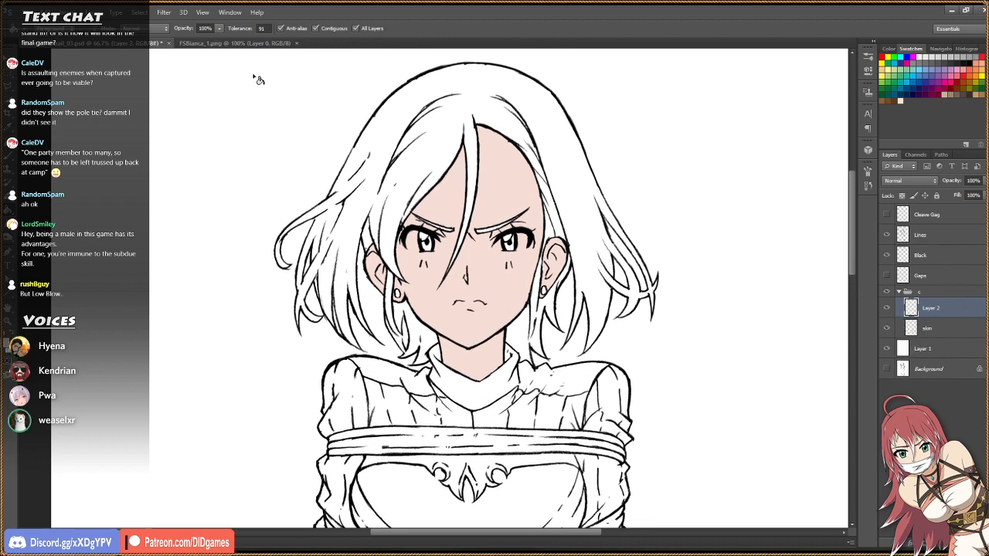
pyautogui.click(232, 44)
pyautogui.press('i')
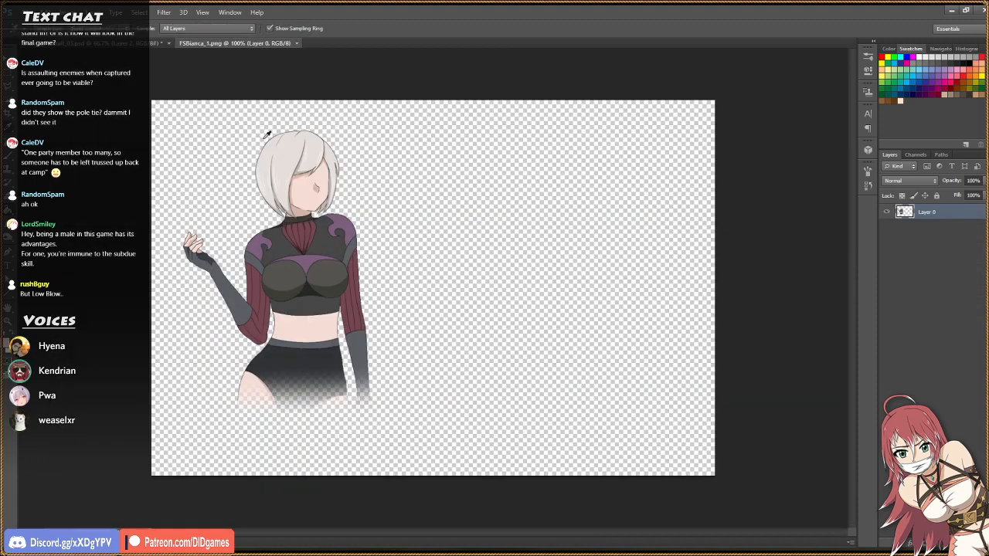
pyautogui.click(267, 135)
pyautogui.click(138, 44)
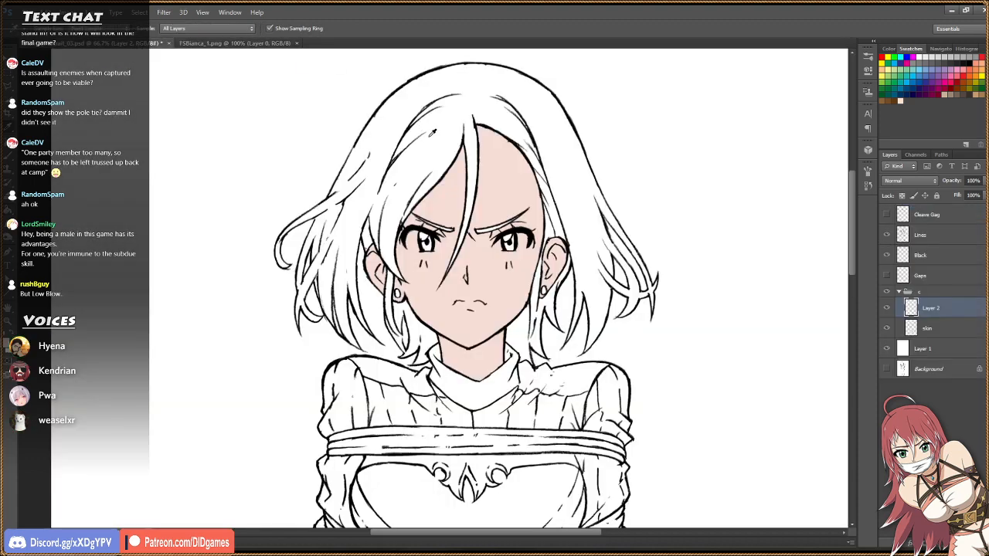
# Fill the hair behind one ear with the sampled grey on the new layer, and undo the fill behind the other ear.
pyautogui.press('g')
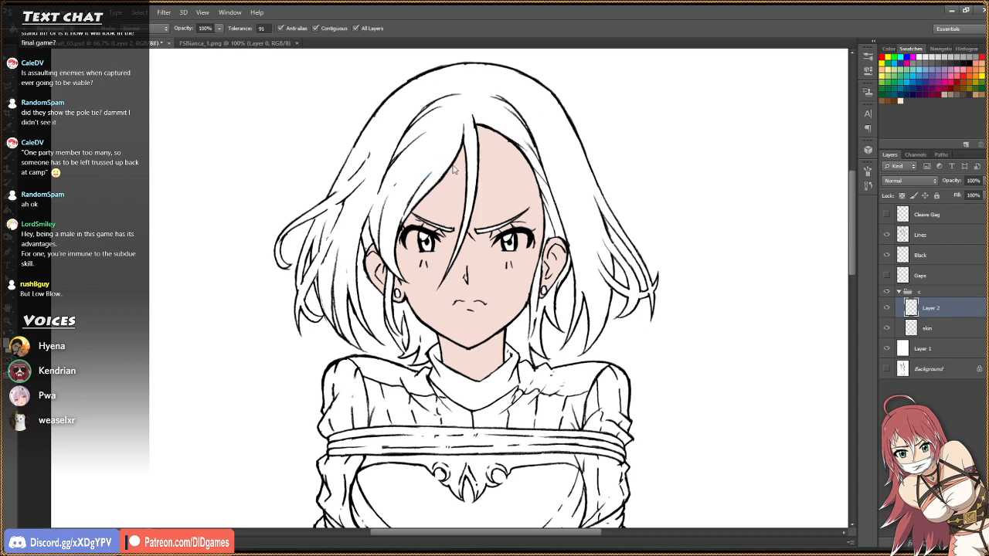
pyautogui.click(453, 168)
pyautogui.hotkey('ctrl', 'z')
pyautogui.click(553, 236)
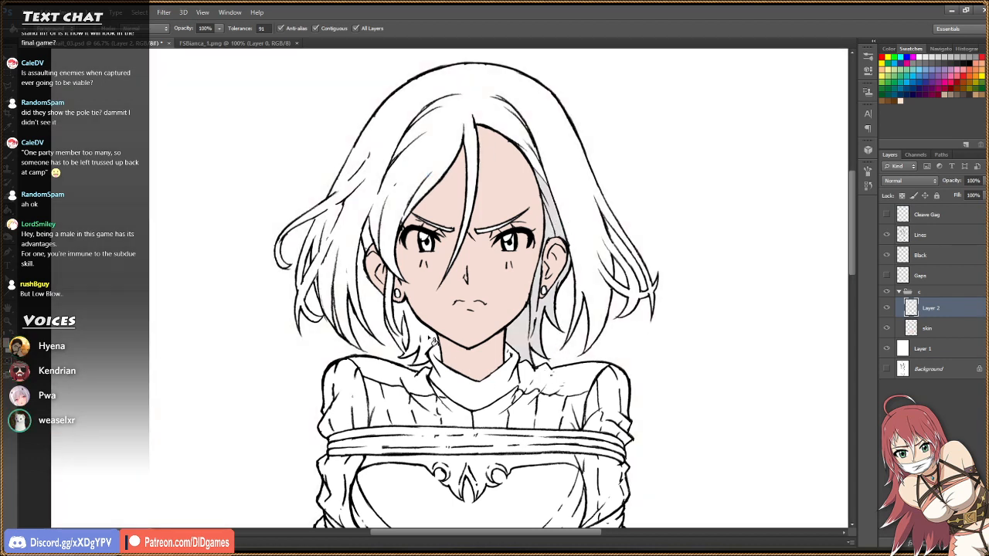
pyautogui.click(439, 341)
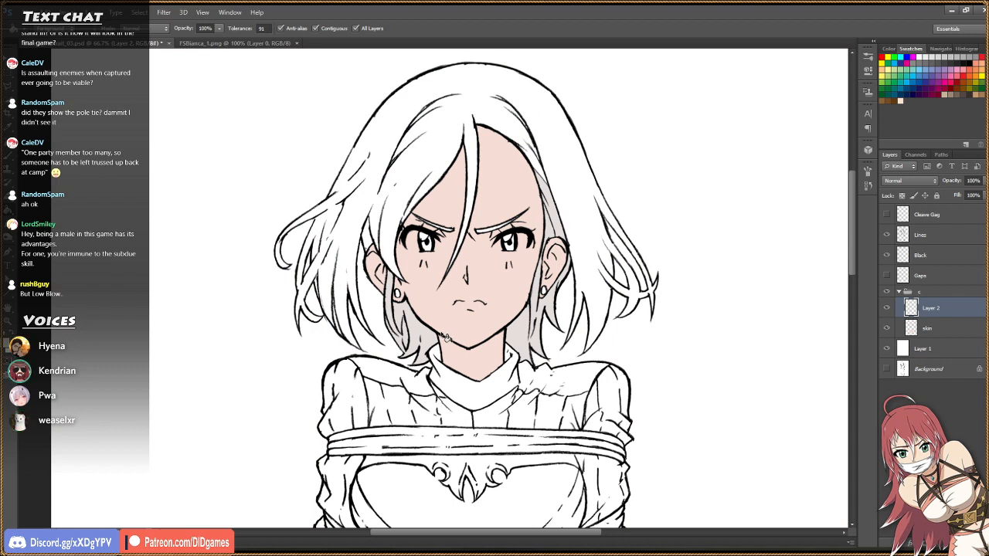
pyautogui.hotkey('ctrl', 'z')
# Create a new layer named "addon" directly above the Lines layer.
pyautogui.click(953, 234)
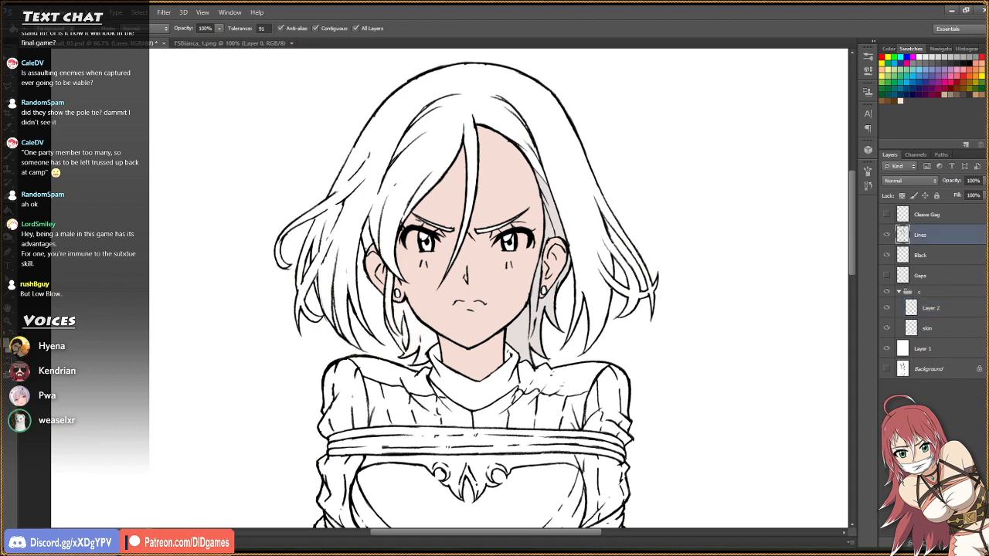
pyautogui.hotkey('ctrl', 'shift', 'alt', 'n')
pyautogui.doubleClick(922, 236)
pyautogui.write('addon')
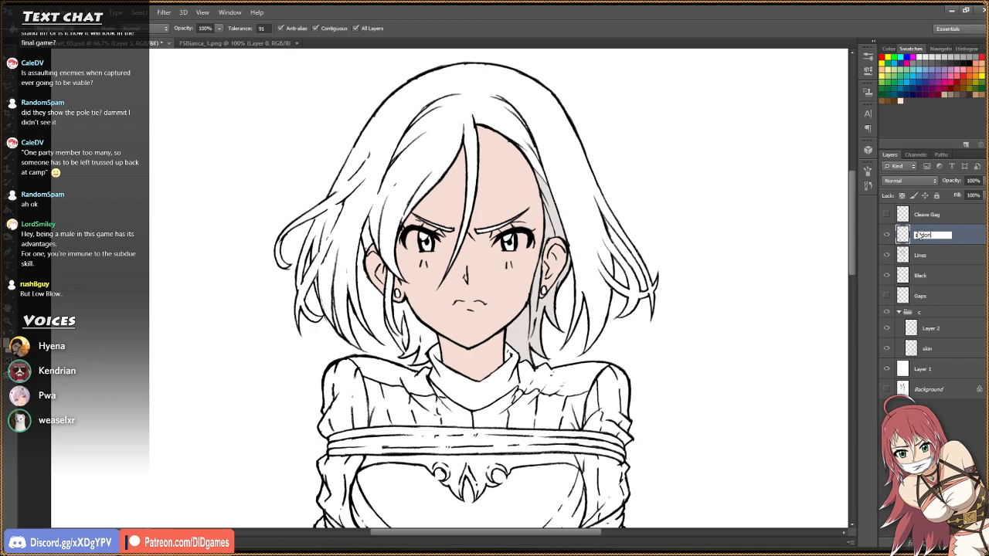
pyautogui.press('Return')
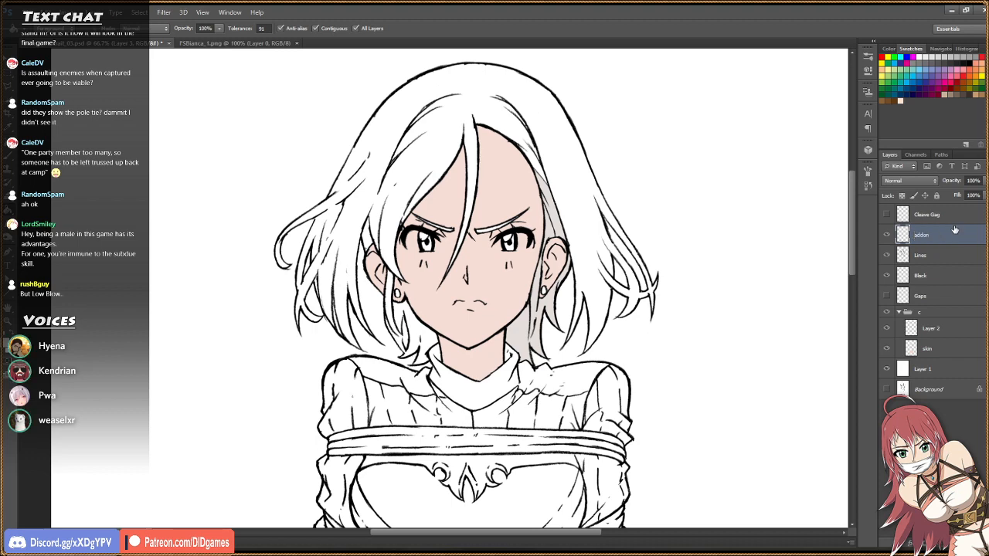
# Check the hair outlines around the head and close open gaps with the Brush on the addon layer.
pyautogui.press('z')
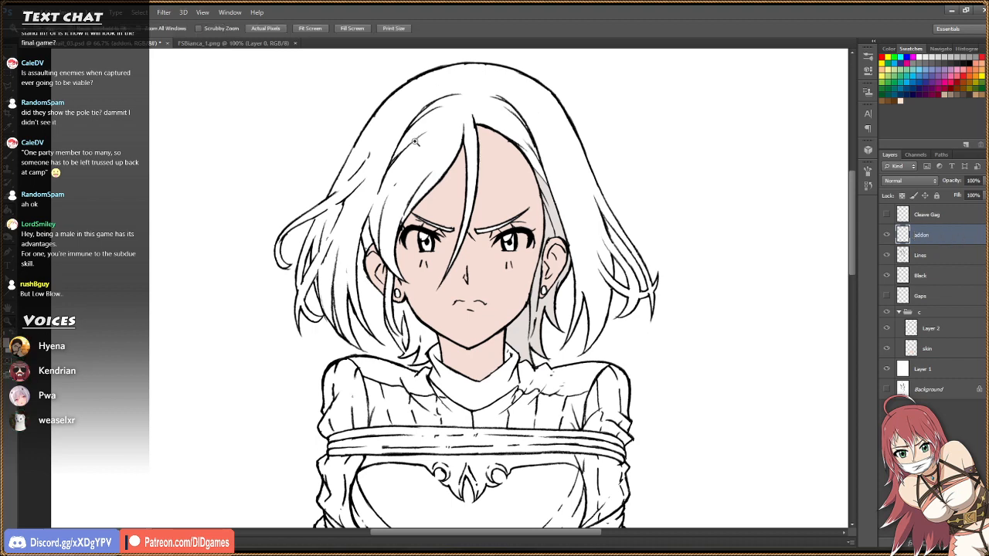
pyautogui.click(417, 240)
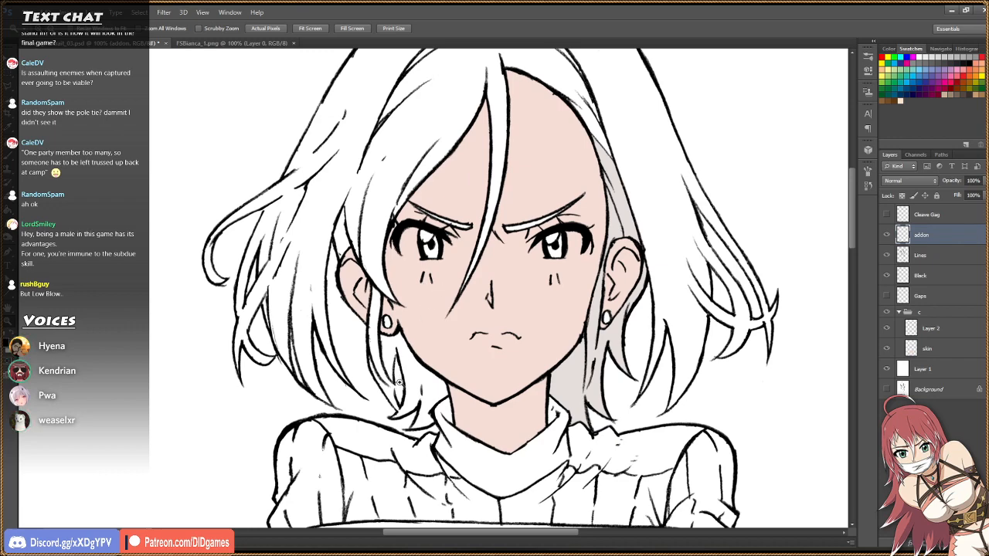
pyautogui.click(404, 410)
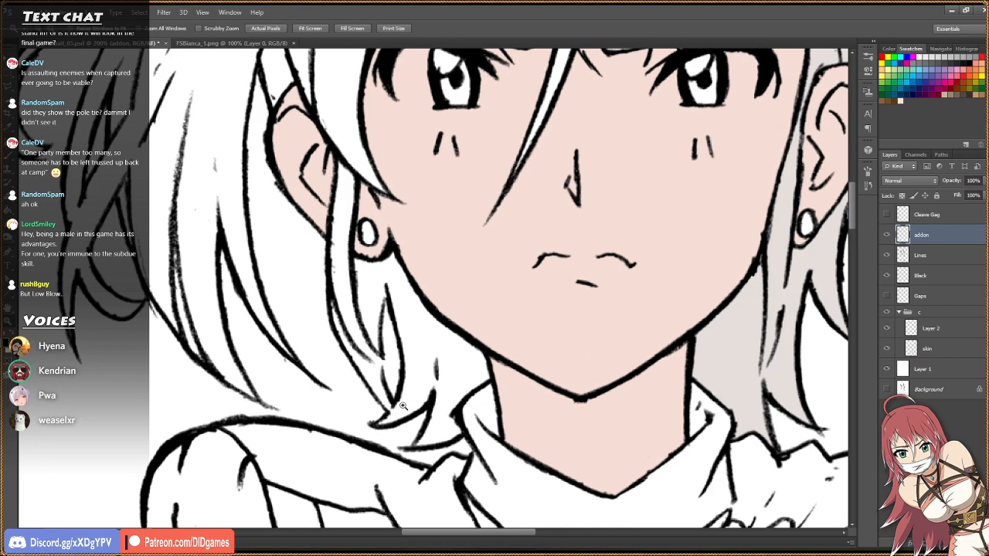
pyautogui.press('b')
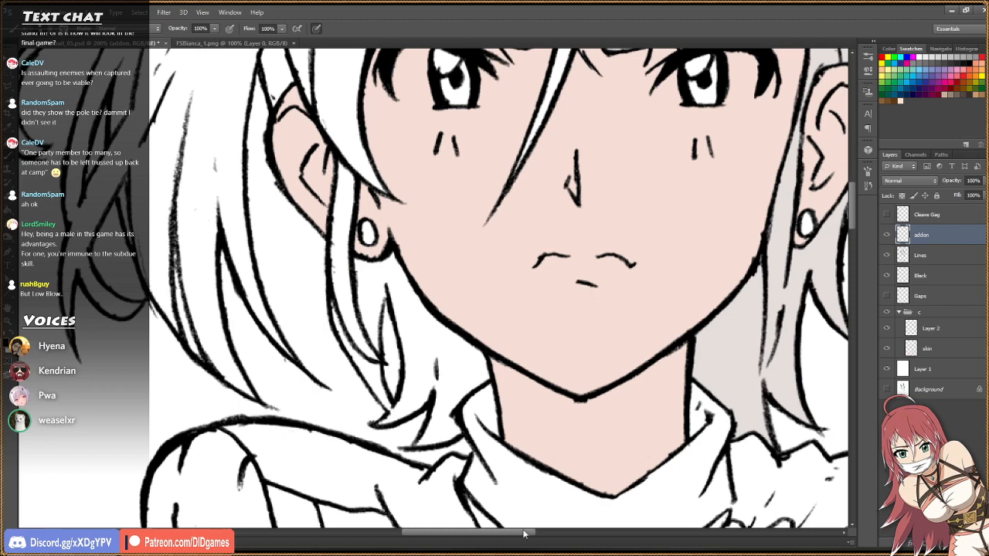
pyautogui.moveTo(504, 537); pyautogui.dragTo(480, 537)
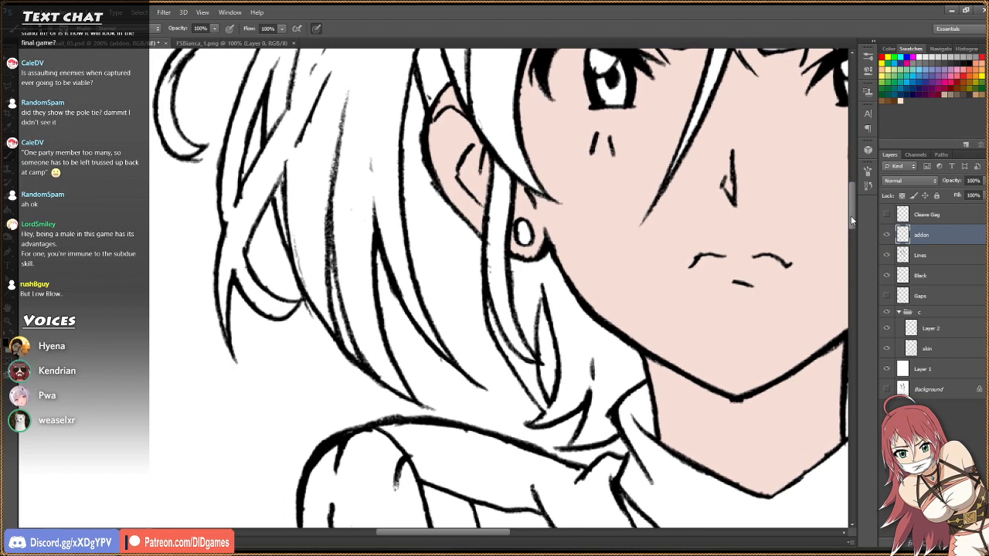
pyautogui.moveTo(852, 215); pyautogui.dragTo(850, 186)
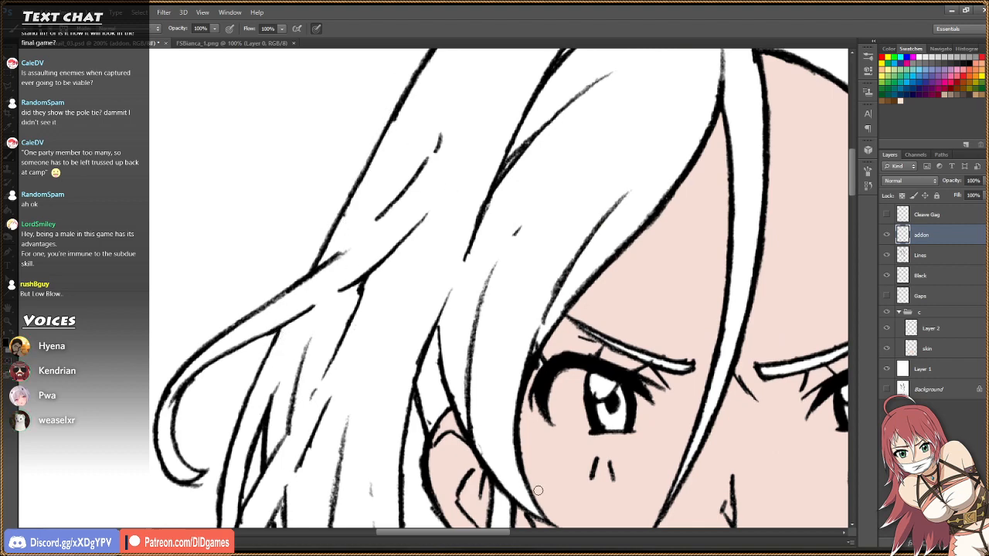
pyautogui.moveTo(478, 535); pyautogui.dragTo(586, 534)
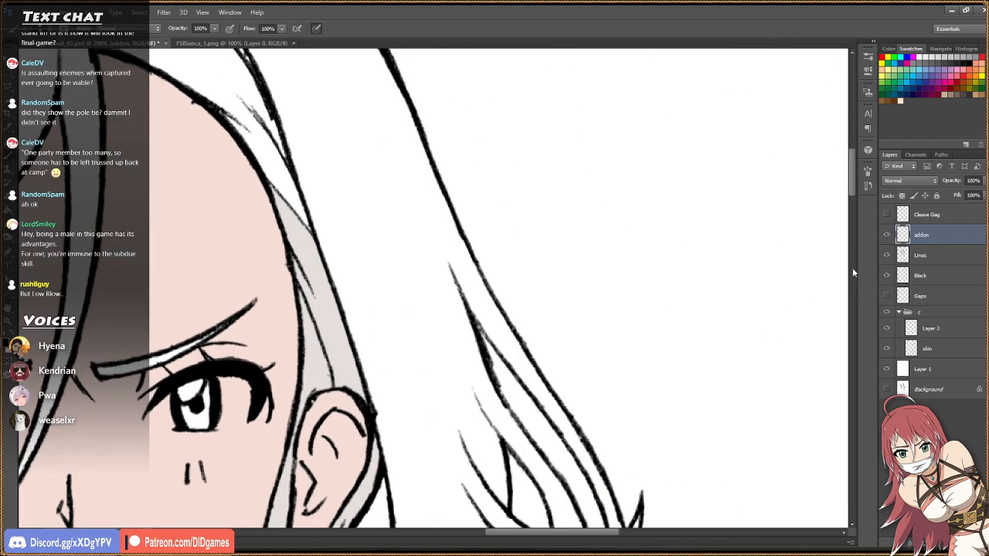
pyautogui.moveTo(852, 184); pyautogui.dragTo(852, 214)
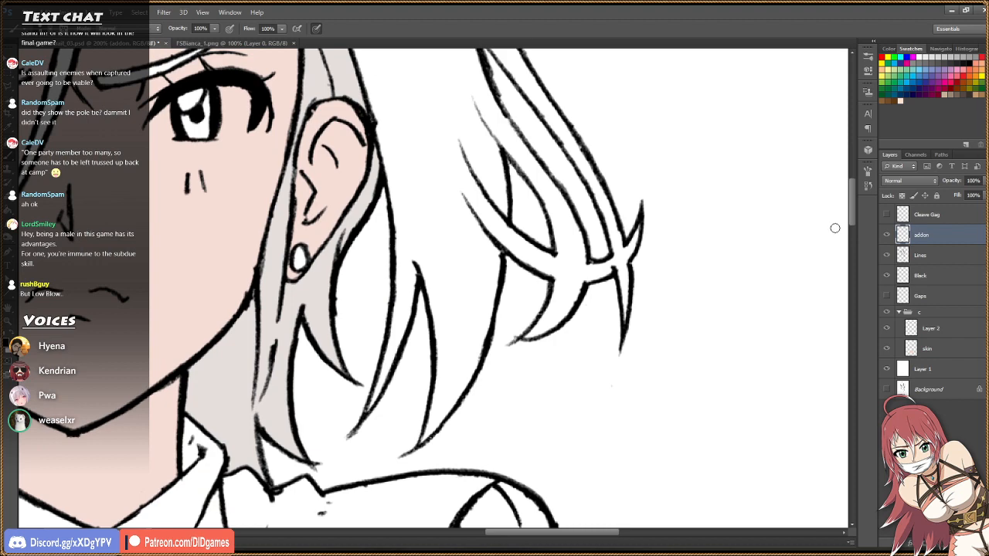
pyautogui.moveTo(854, 202); pyautogui.dragTo(853, 148)
pyautogui.moveTo(541, 532); pyautogui.dragTo(448, 532)
pyautogui.moveTo(850, 159); pyautogui.dragTo(846, 213)
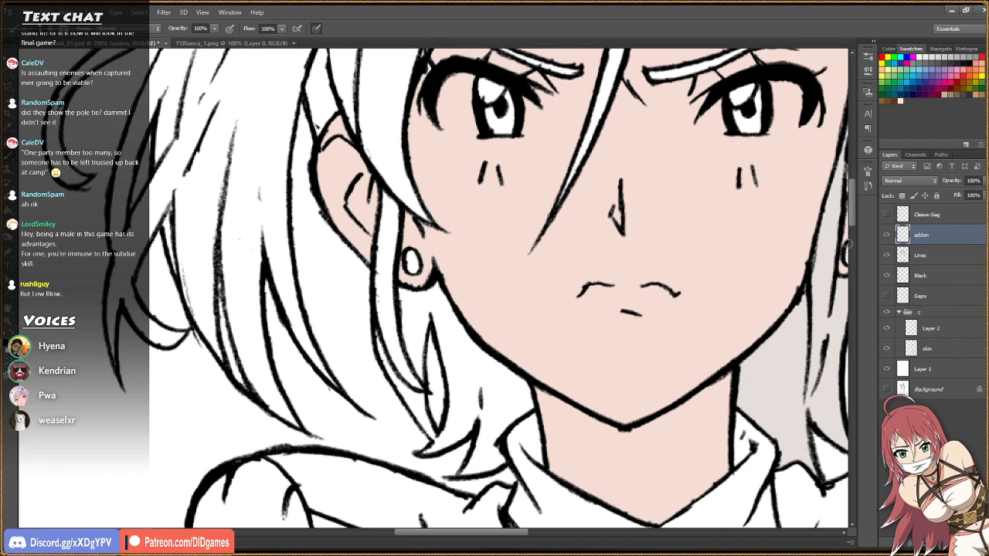
# Sample the grey from the filled hair section and fill the main hair area with it on the hair colour layer.
pyautogui.press('i')
pyautogui.click(775, 377)
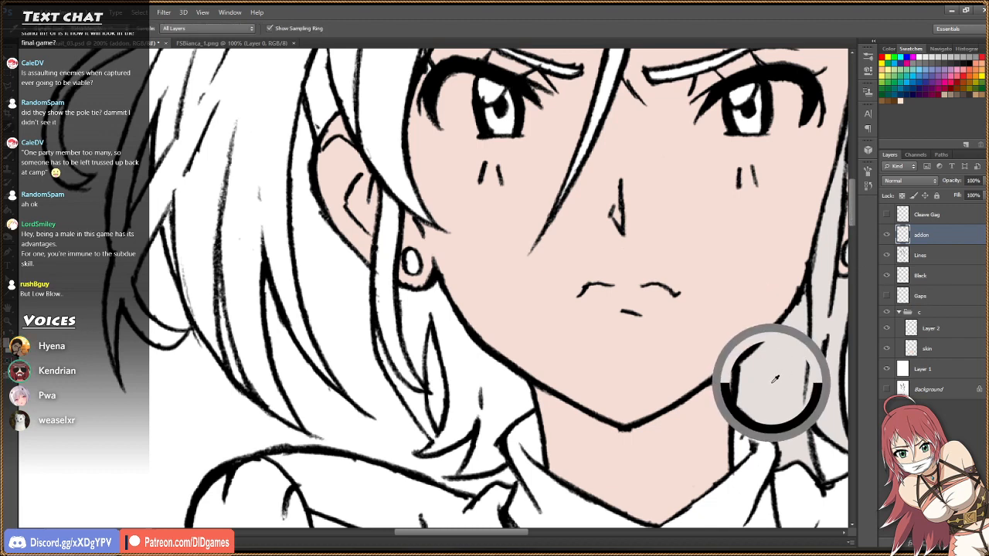
pyautogui.click(963, 330)
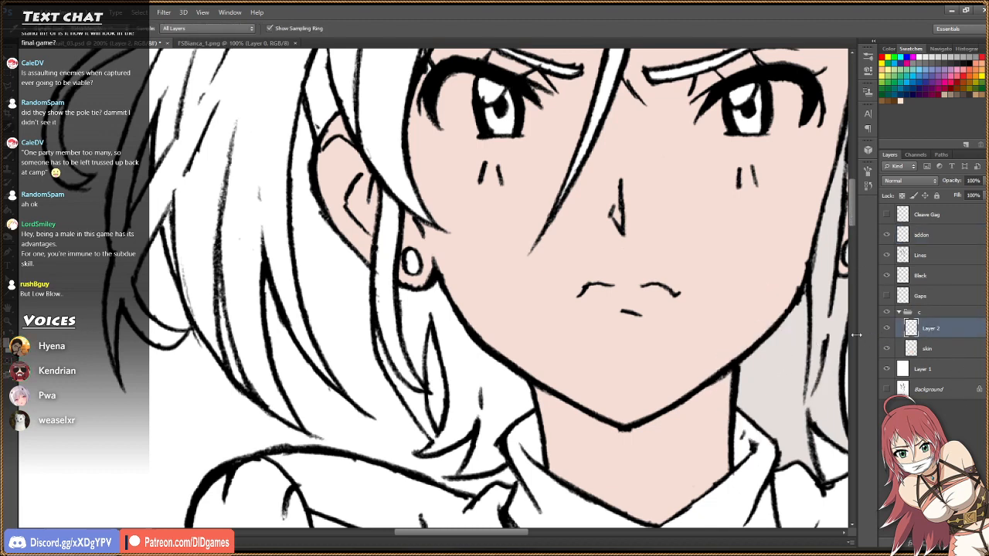
pyautogui.press('g')
pyautogui.click(266, 136)
pyautogui.press('z')
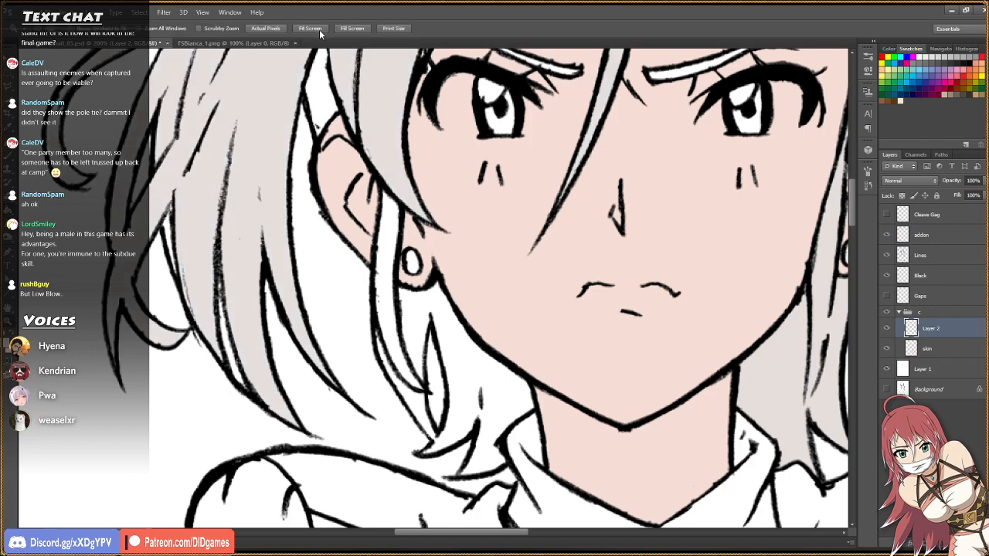
pyautogui.click(319, 29)
# Fill the remaining hair areas near the ear, the strand across it and the section beside the jaw with the same grey.
pyautogui.click(411, 146)
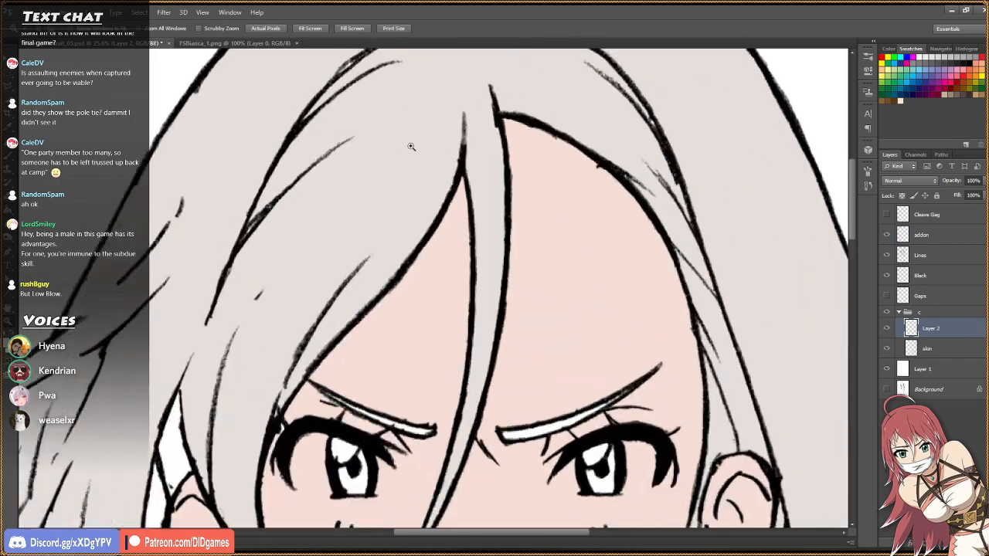
pyautogui.press('g')
pyautogui.scroll(-3, 851, 171)
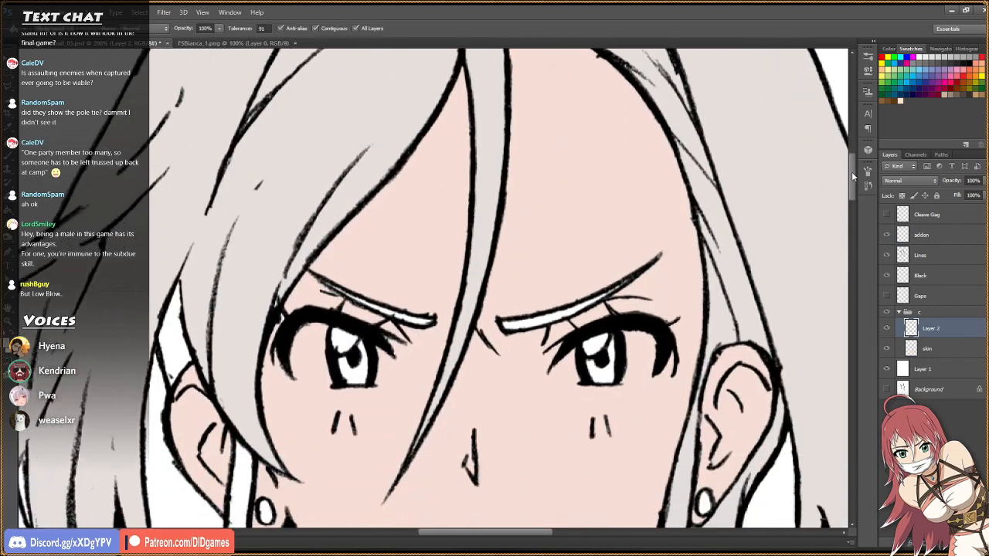
pyautogui.scroll(-3, 851, 171)
pyautogui.click(181, 235)
pyautogui.click(247, 367)
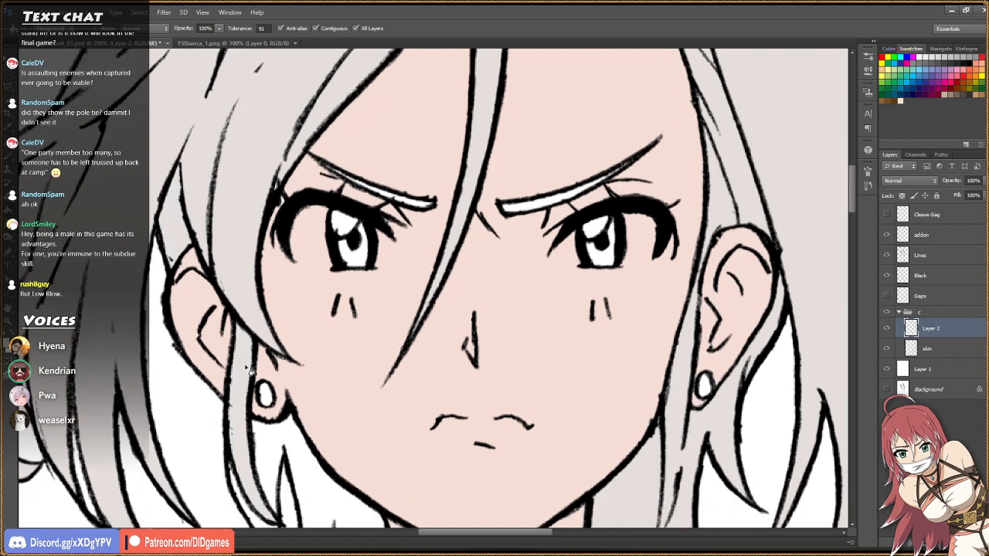
pyautogui.click(336, 500)
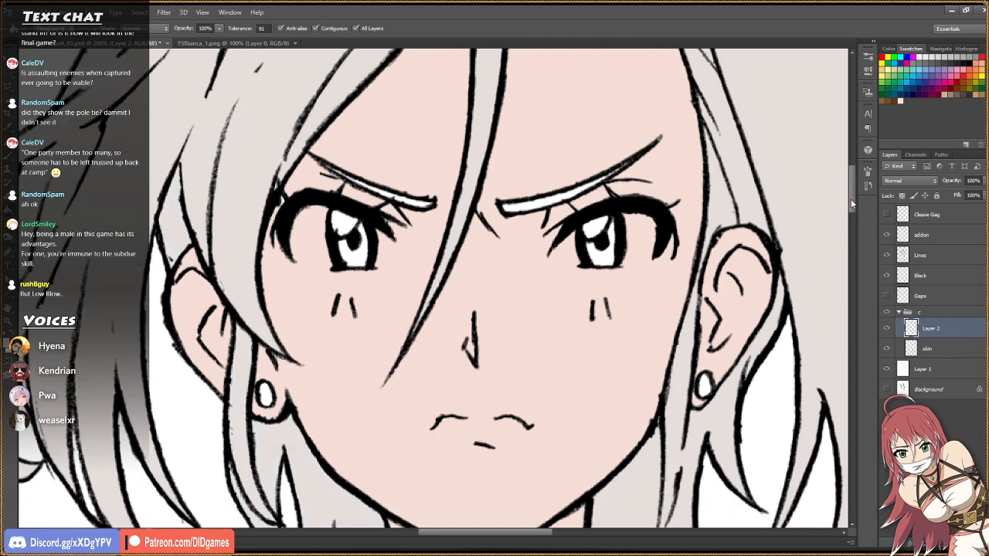
pyautogui.scroll(-8, 851, 199)
pyautogui.scroll(8, 850, 226)
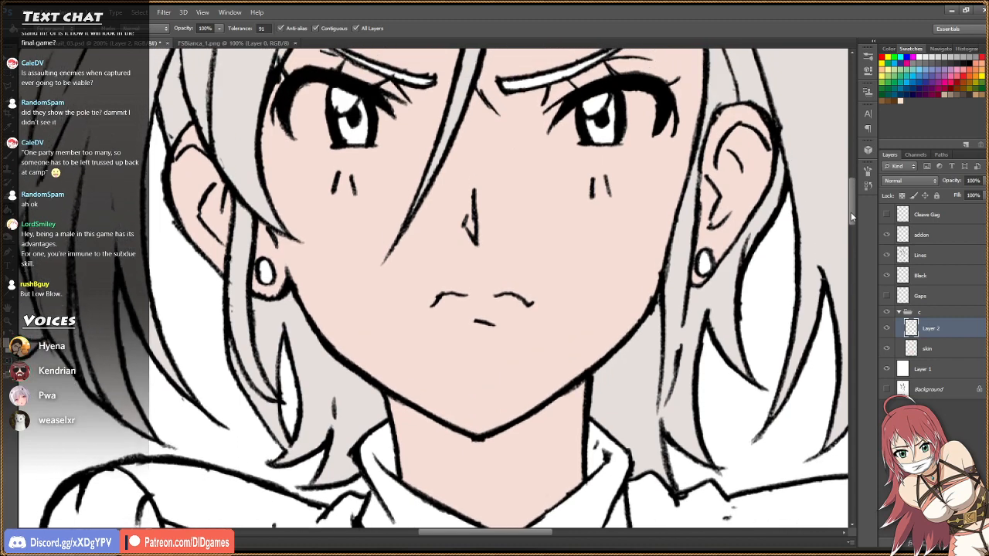
pyautogui.moveTo(850, 208); pyautogui.dragTo(849, 205)
pyautogui.press('z')
pyautogui.click(306, 31)
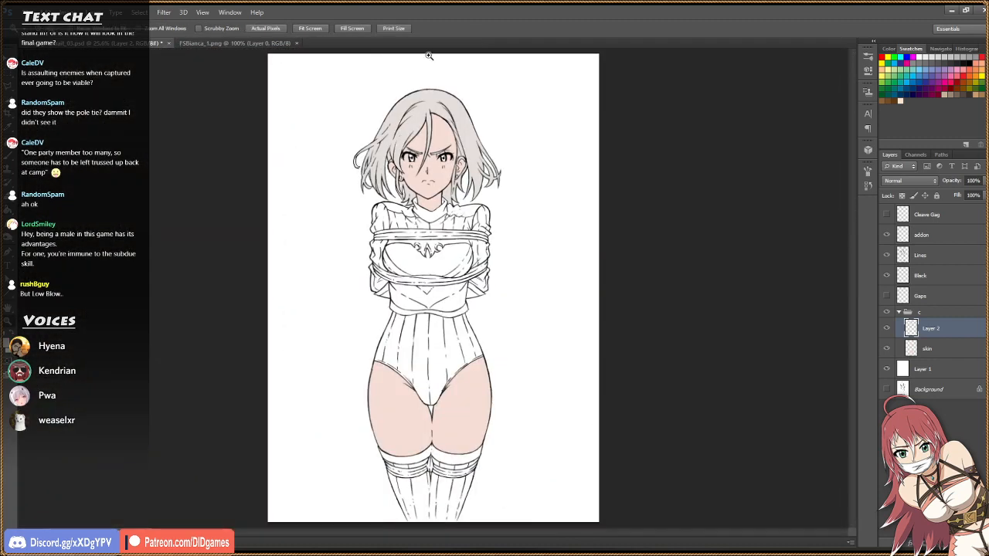
pyautogui.click(438, 107)
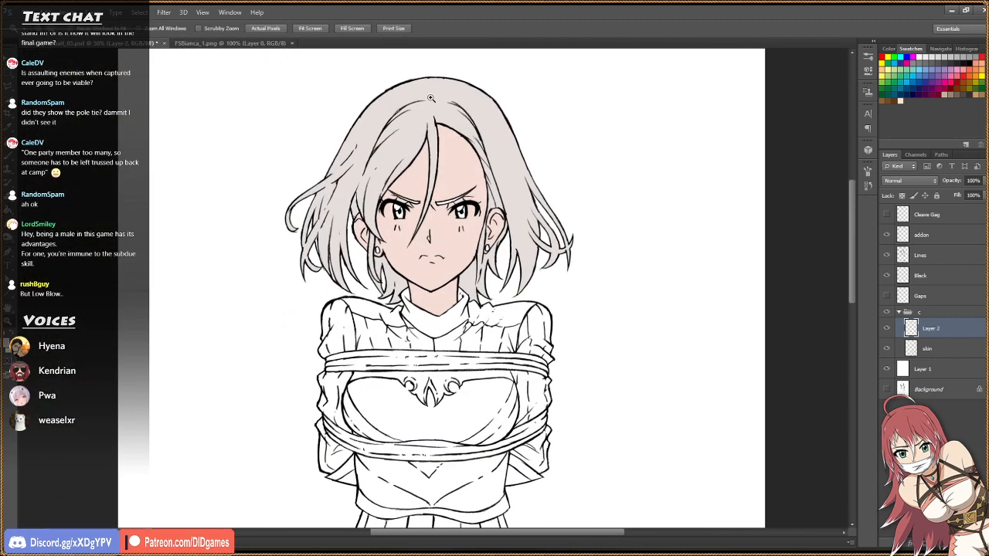
pyautogui.press('g')
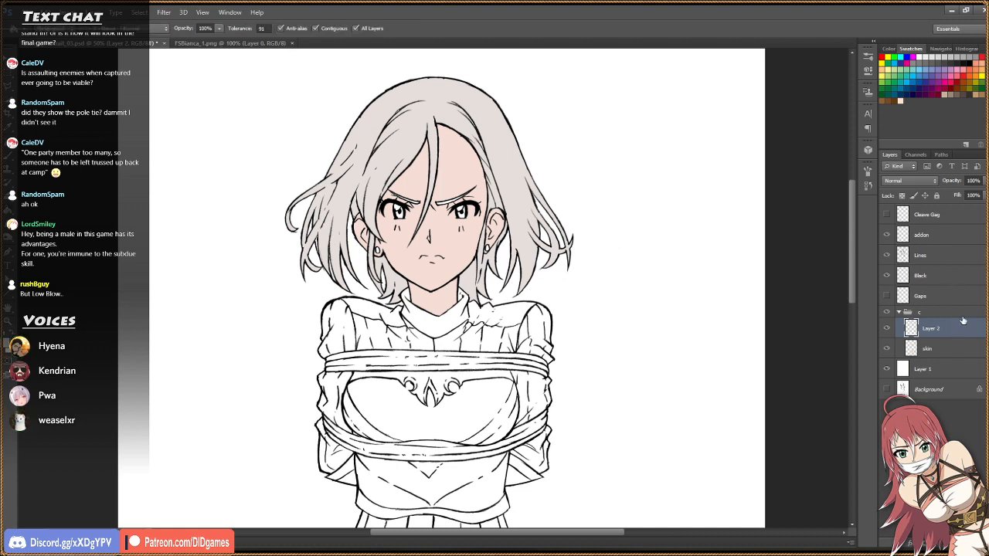
# Create a new layer group and place it directly above the addon layer.
pyautogui.click(886, 276)
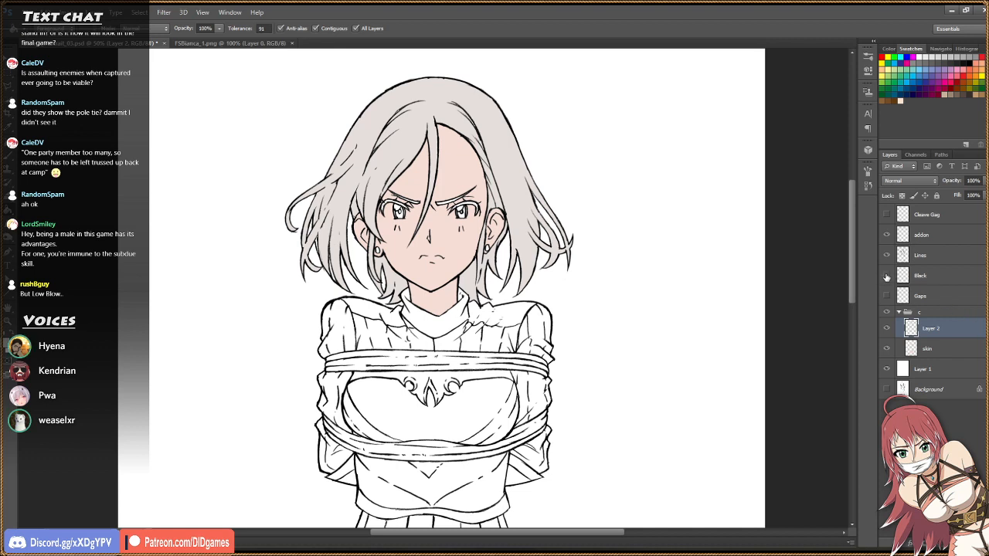
pyautogui.click(887, 277)
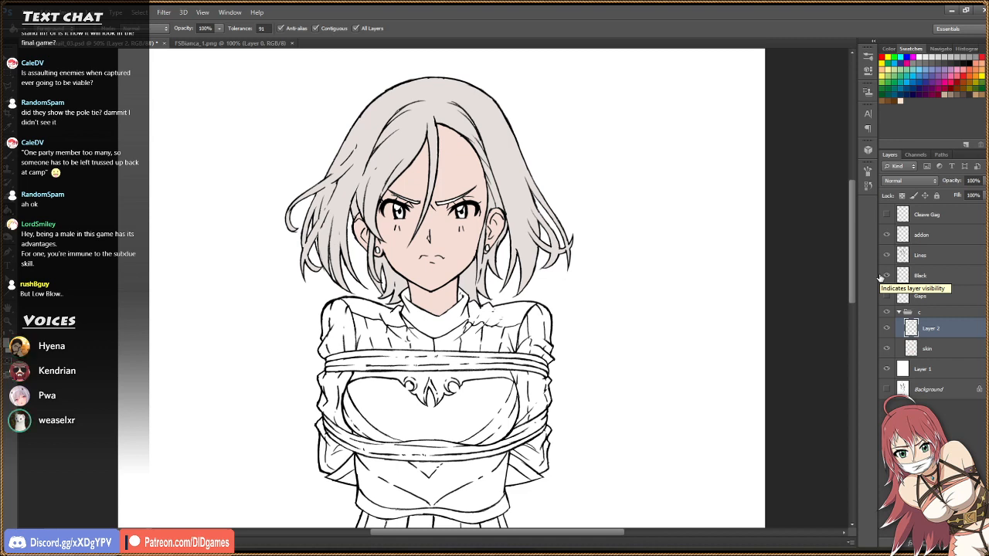
pyautogui.click(938, 278)
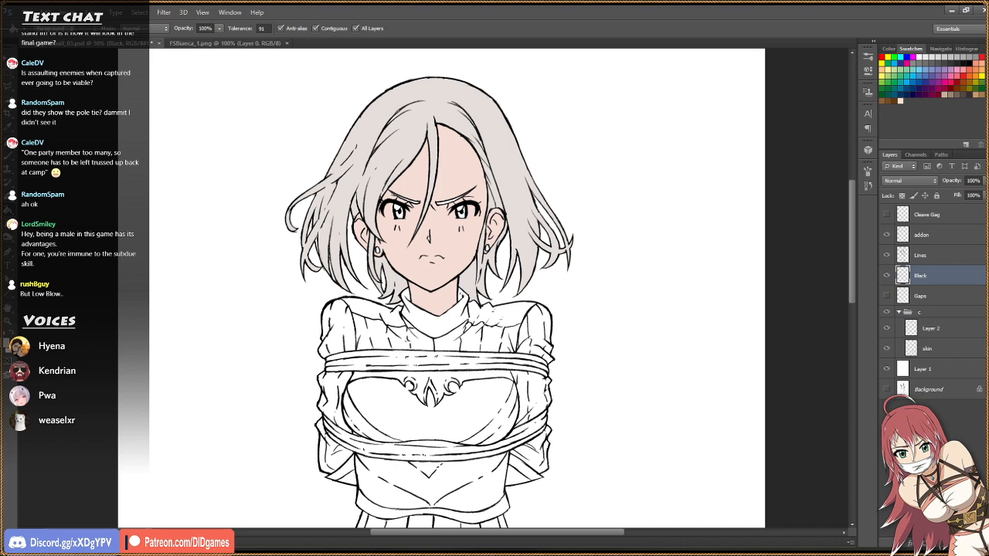
pyautogui.click(945, 255)
pyautogui.click(944, 543)
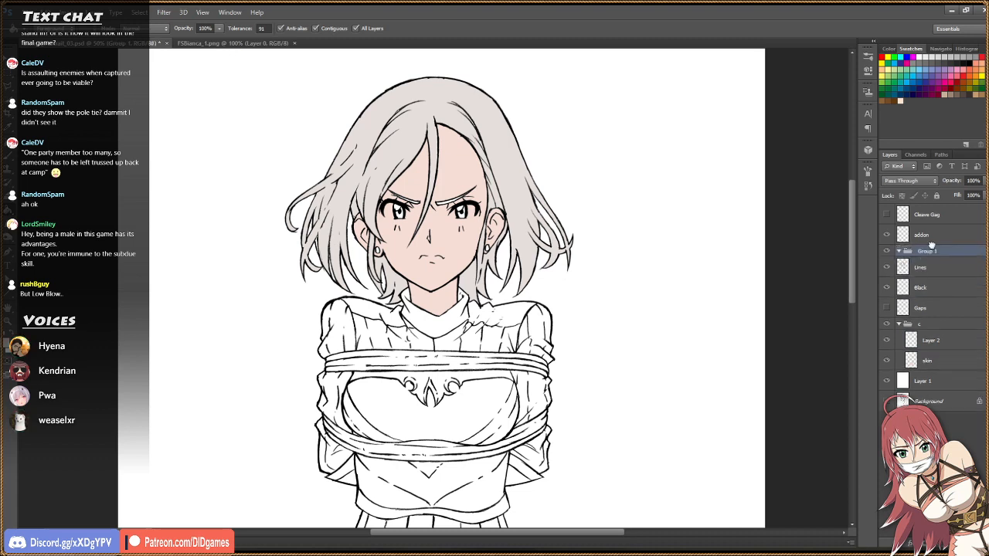
pyautogui.moveTo(932, 248); pyautogui.dragTo(933, 230)
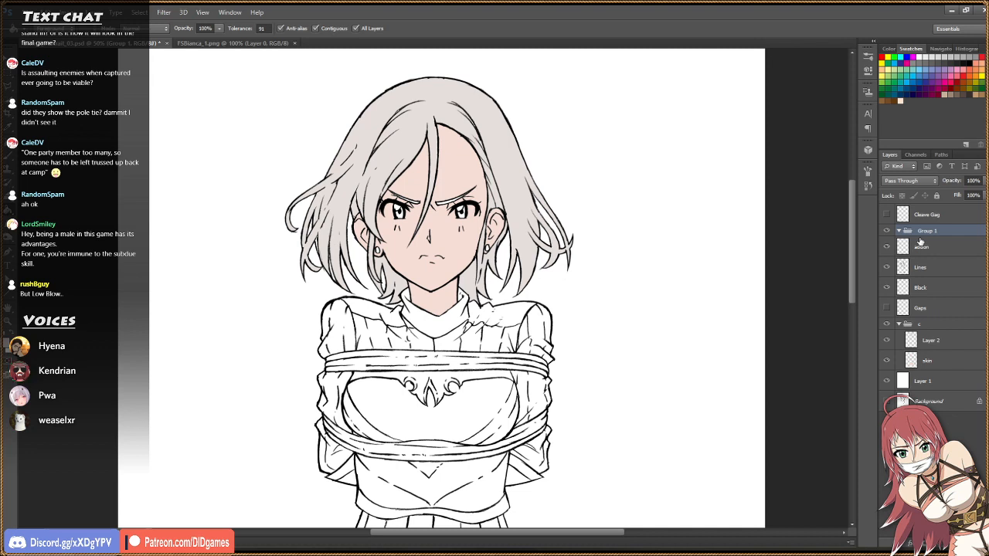
# Compare the drawing with and without the addon layer, and move the Black layer into the new group.
pyautogui.click(946, 248)
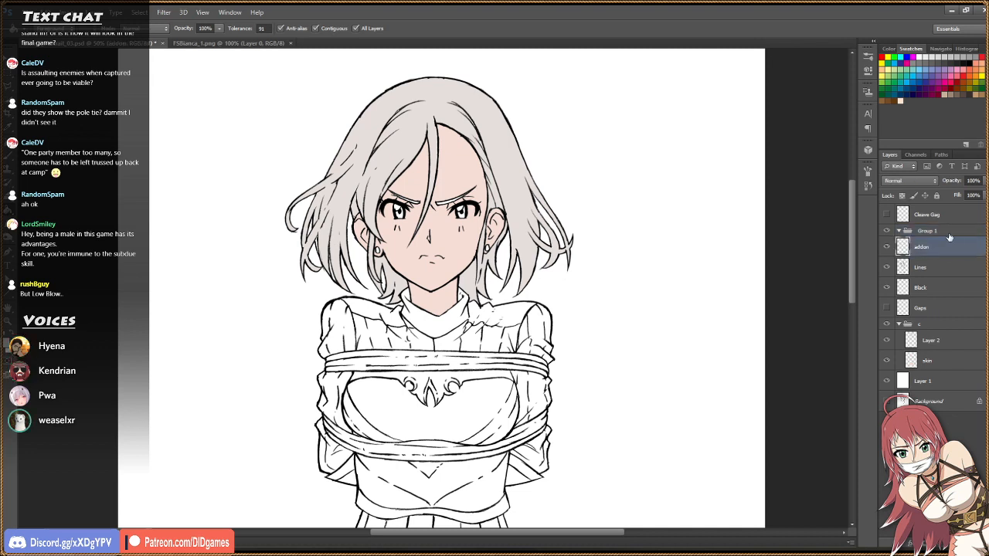
pyautogui.click(886, 247)
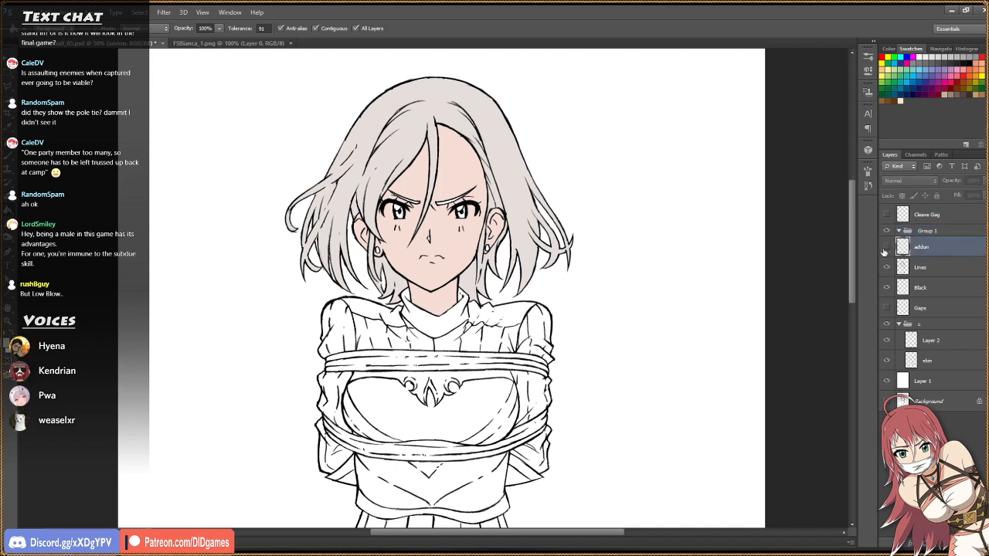
pyautogui.click(886, 248)
pyautogui.click(886, 248)
pyautogui.click(885, 248)
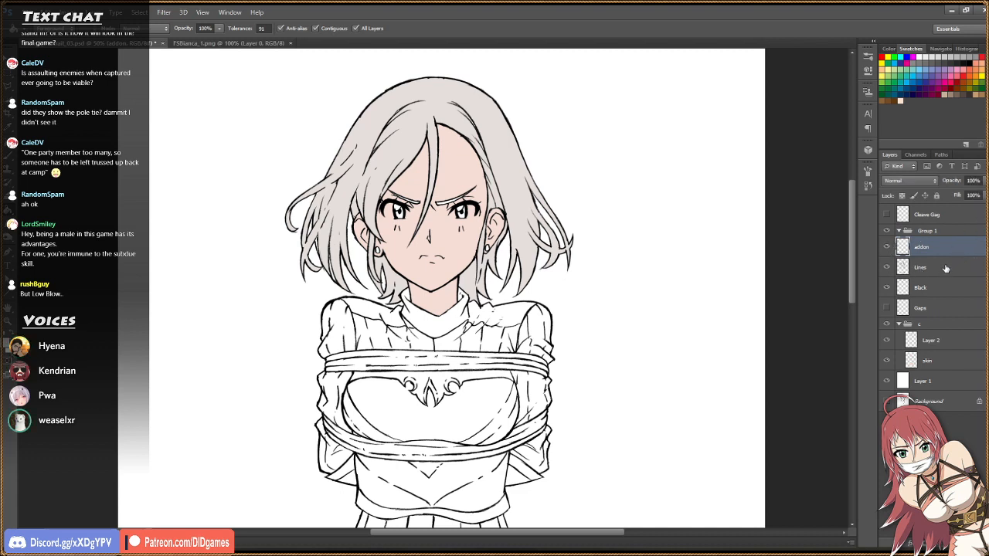
pyautogui.click(944, 271)
pyautogui.click(936, 290)
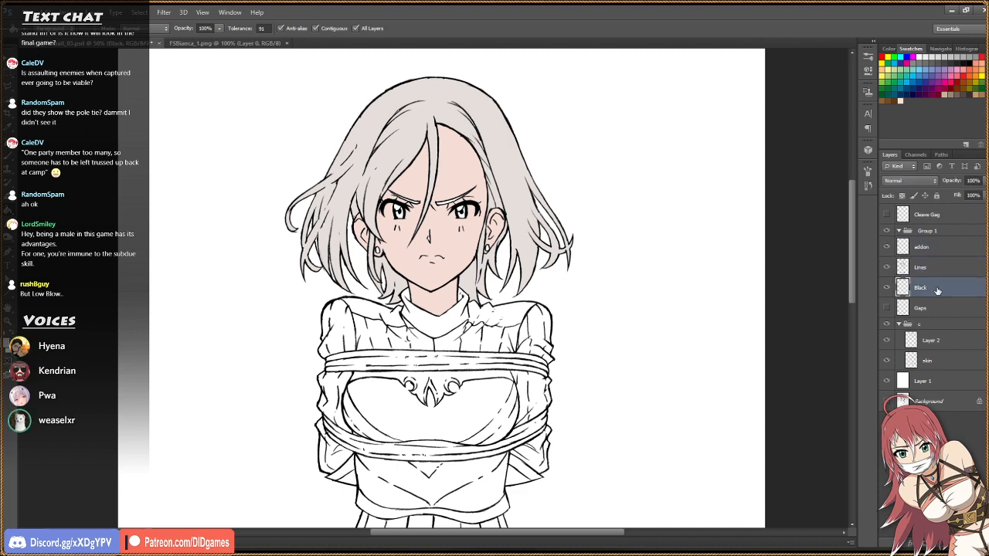
pyautogui.doubleClick(939, 234)
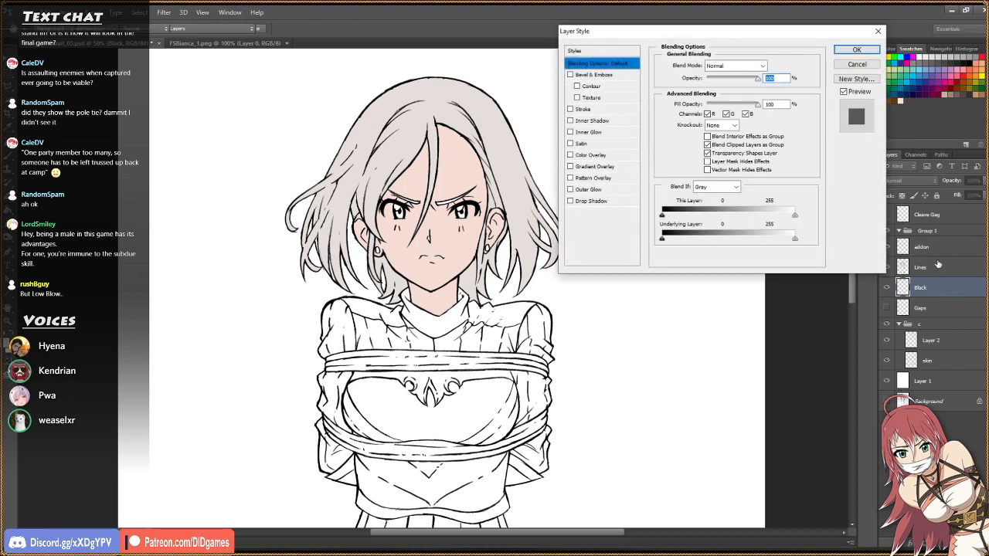
pyautogui.press('Escape')
pyautogui.moveTo(950, 291); pyautogui.dragTo(949, 248)
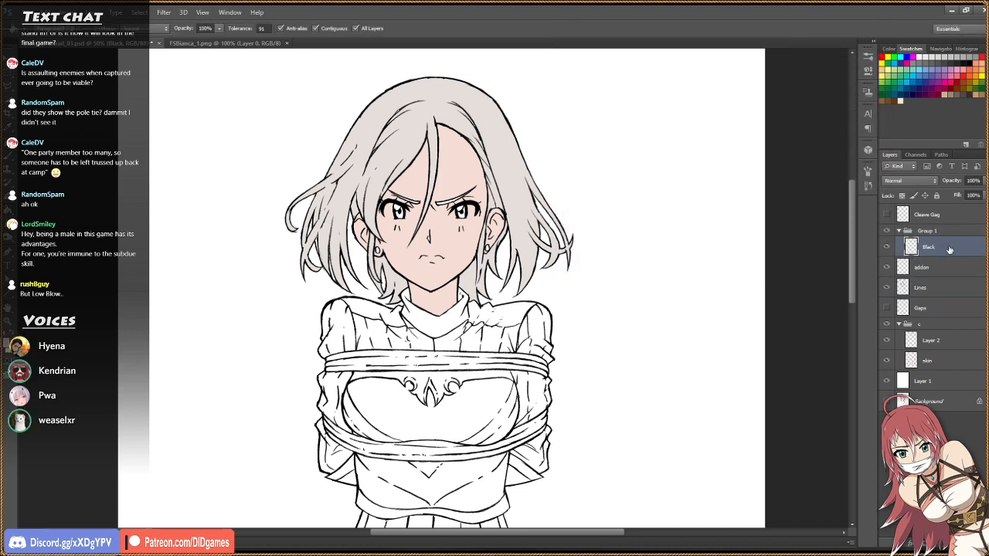
# With the Black layer hidden, lasso both eyes and eyebrows on the Lines layer and cut them out.
pyautogui.click(949, 287)
pyautogui.press('z')
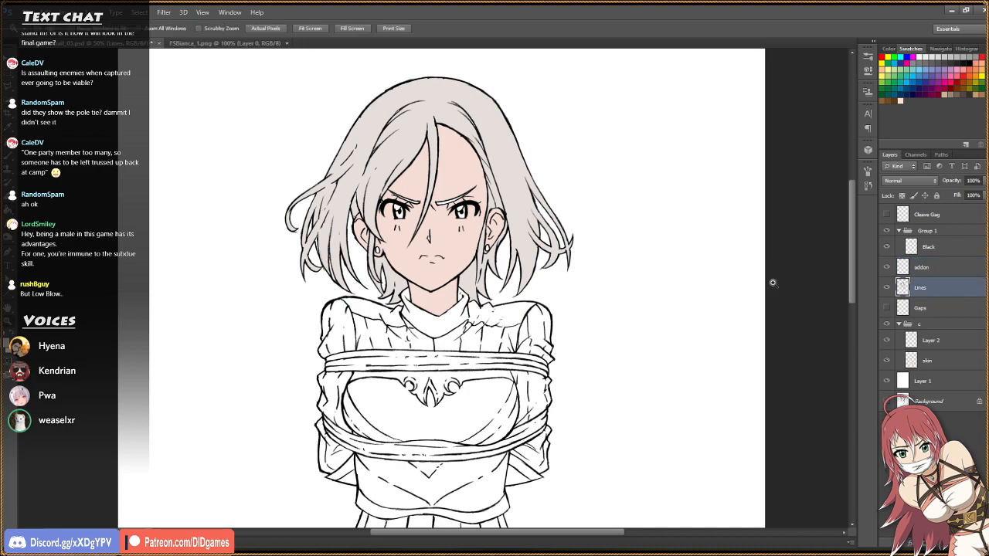
pyautogui.click(471, 171)
pyautogui.click(887, 247)
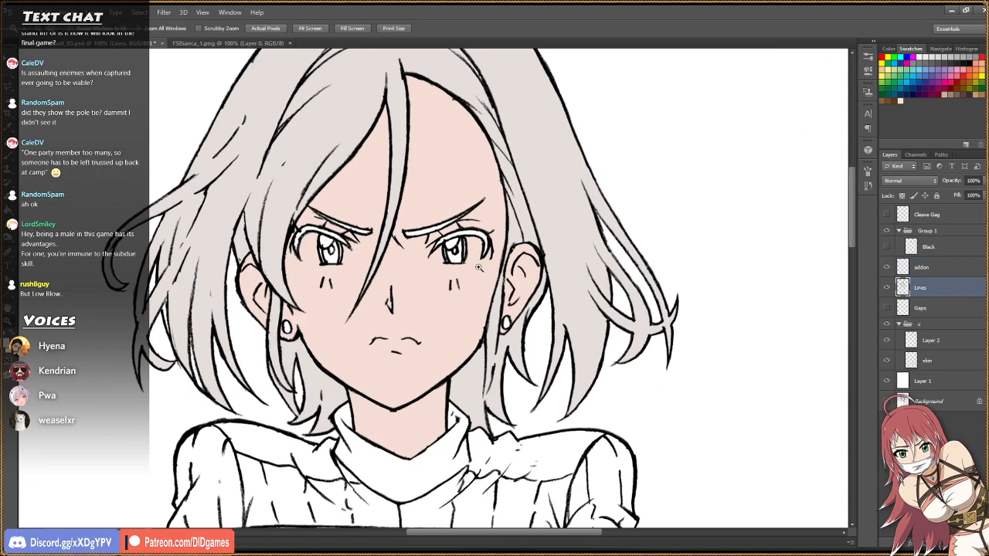
pyautogui.click(437, 164)
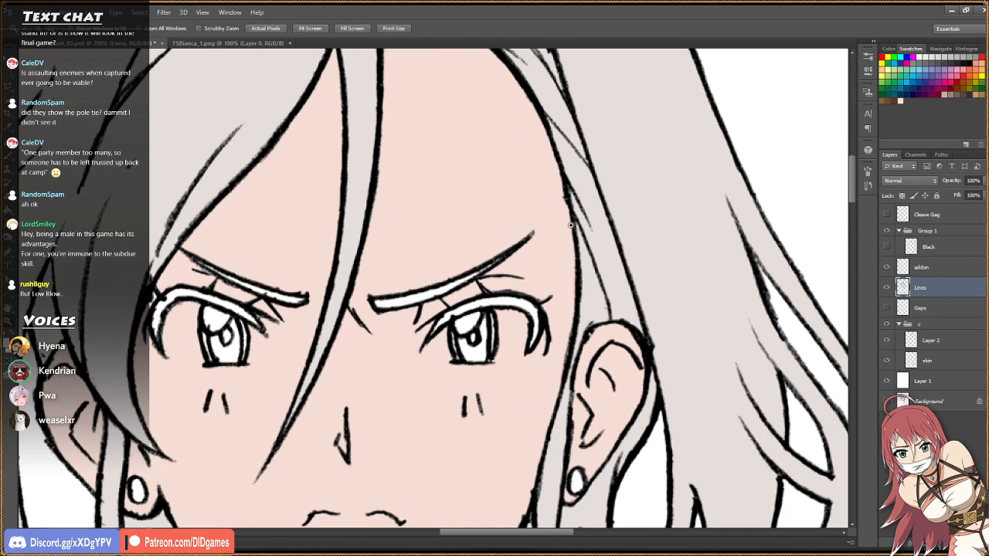
pyautogui.press('l')
pyautogui.moveTo(545, 193)
pyautogui.mouseDown()
pyautogui.moveTo(561, 316)
pyautogui.moveTo(546, 382)
pyautogui.moveTo(470, 389)
pyautogui.moveTo(461, 377)
pyautogui.moveTo(391, 373)
pyautogui.moveTo(356, 355)
pyautogui.moveTo(350, 298)
pyautogui.moveTo(441, 214)
pyautogui.moveTo(490, 182)
pyautogui.moveTo(549, 190)
pyautogui.mouseUp()
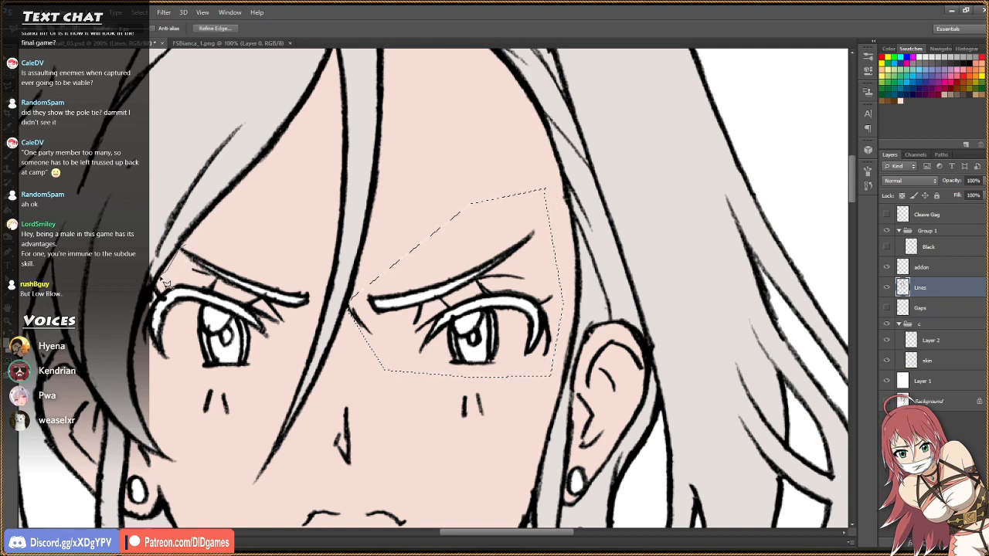
pyautogui.moveTo(158, 301)
pyautogui.mouseDown()
pyautogui.moveTo(147, 359)
pyautogui.moveTo(224, 385)
pyautogui.moveTo(303, 353)
pyautogui.moveTo(319, 294)
pyautogui.moveTo(255, 225)
pyautogui.moveTo(187, 244)
pyautogui.moveTo(158, 300)
pyautogui.mouseUp()
pyautogui.press('Delete')
pyautogui.hotkey('ctrl', 'd')
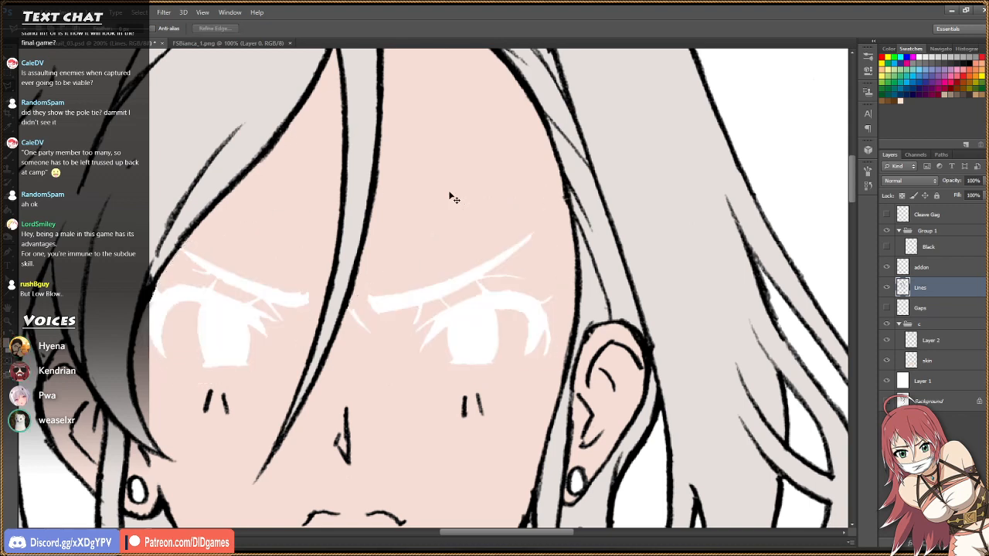
# Place the cut eyes and eyebrows on their own layer in the group below Black, and show the Black layer again.
pyautogui.hotkey('ctrl', 'shift', 'v')
pyautogui.moveTo(951, 289); pyautogui.dragTo(959, 255)
pyautogui.click(886, 247)
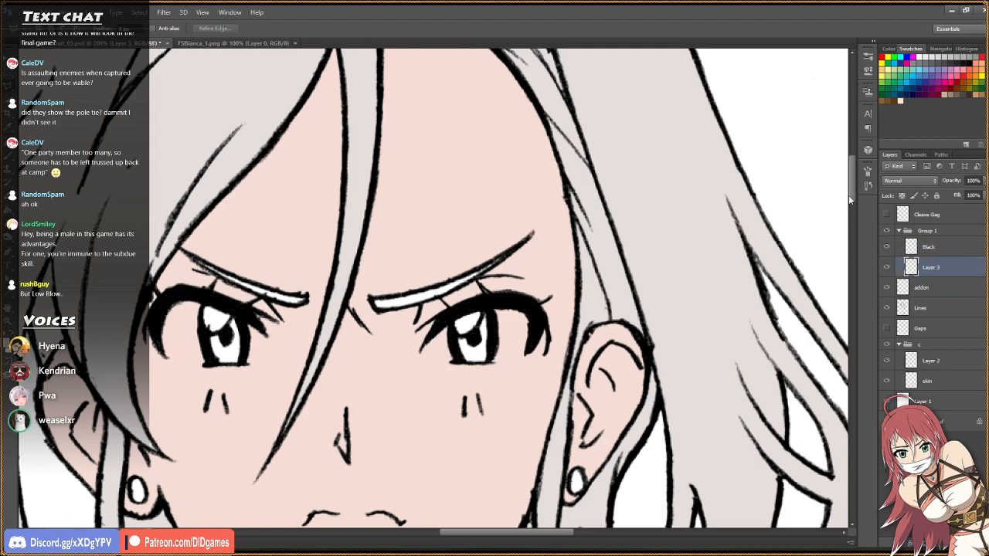
# Lasso the mouth, cut it from the Lines layer to a new layer and move that layer into the group below the eyes.
pyautogui.moveTo(850, 196); pyautogui.dragTo(850, 217)
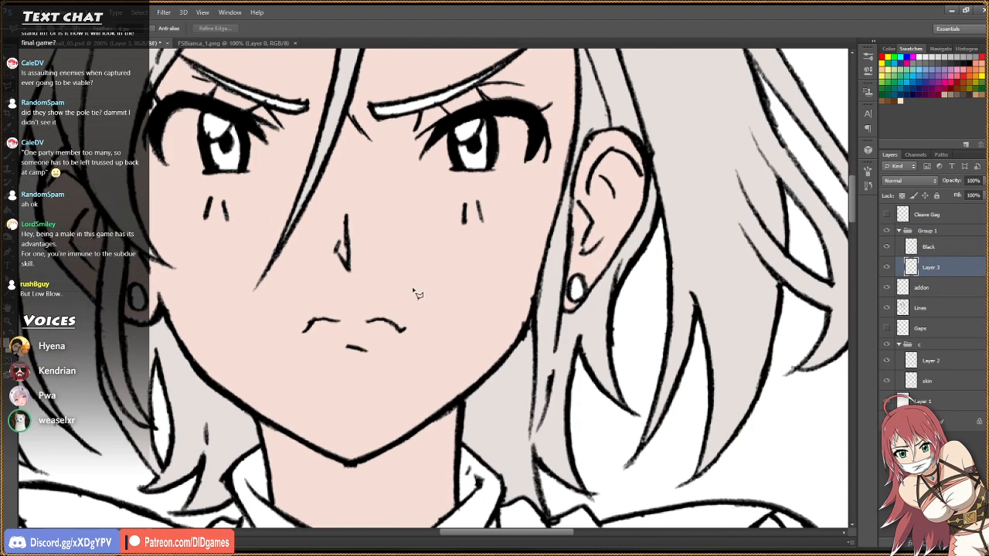
pyautogui.moveTo(410, 298)
pyautogui.mouseDown()
pyautogui.moveTo(345, 289)
pyautogui.moveTo(280, 304)
pyautogui.moveTo(289, 350)
pyautogui.moveTo(331, 383)
pyautogui.moveTo(402, 367)
pyautogui.moveTo(427, 324)
pyautogui.moveTo(411, 299)
pyautogui.mouseUp()
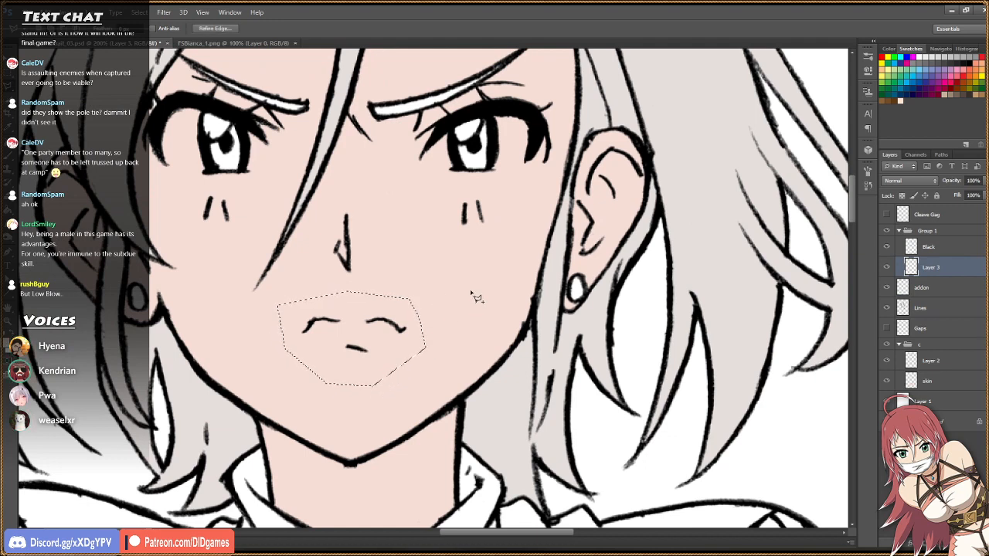
pyautogui.click(946, 310)
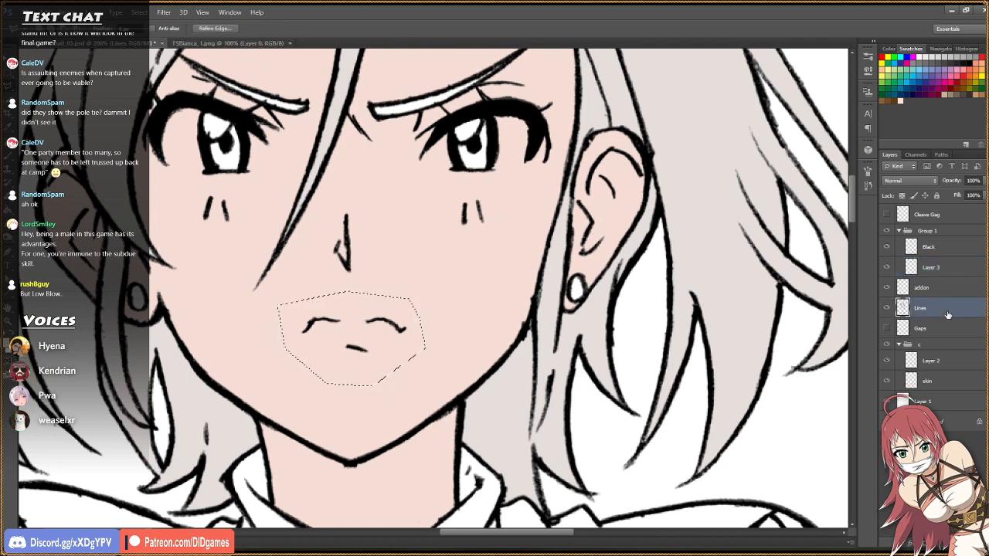
pyautogui.hotkey('ctrl', 'shift', 'j')
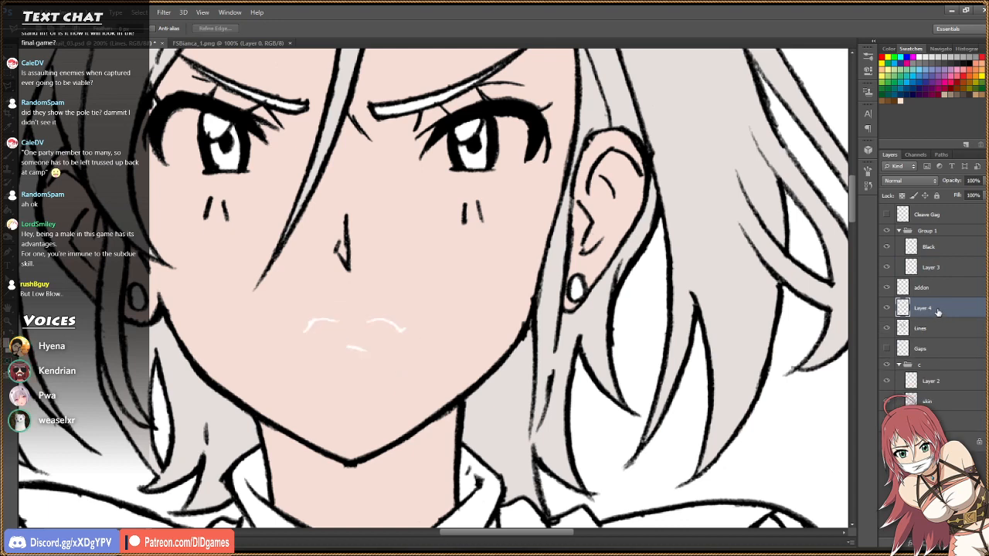
pyautogui.moveTo(938, 311); pyautogui.dragTo(936, 280)
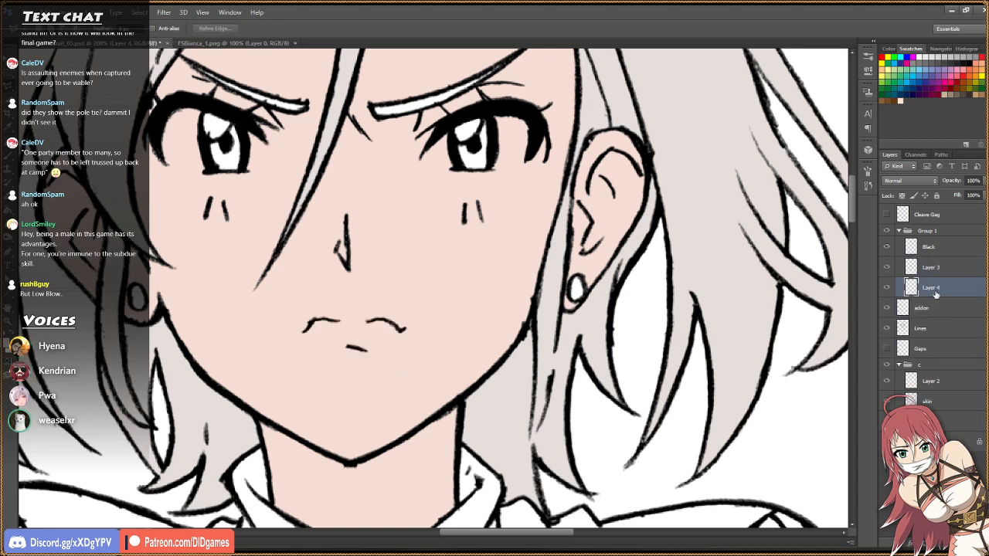
# Hide the face feature group and brush the sampled skin colour over the white eye, eyebrow and mouth gaps on the skin layer.
pyautogui.click(886, 232)
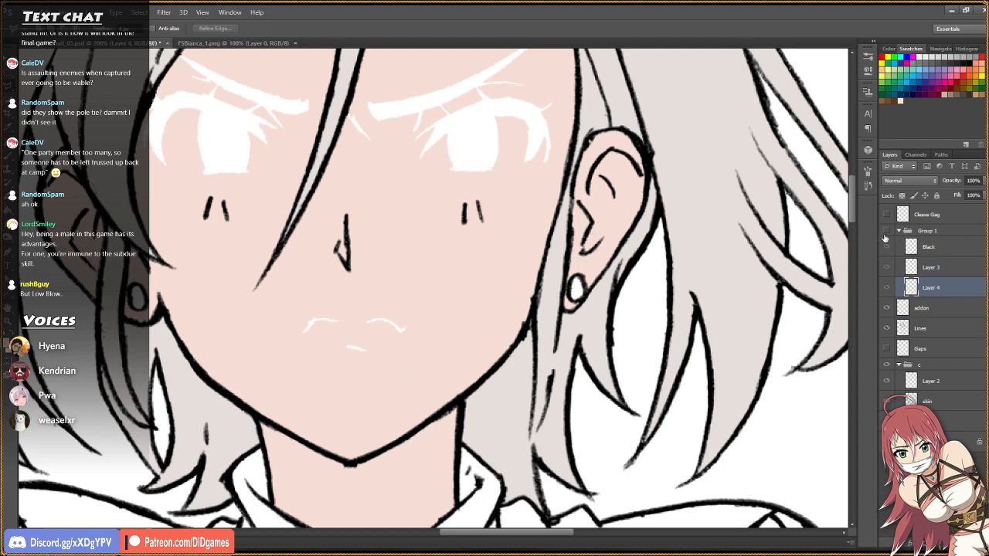
pyautogui.press('i')
pyautogui.click(460, 269)
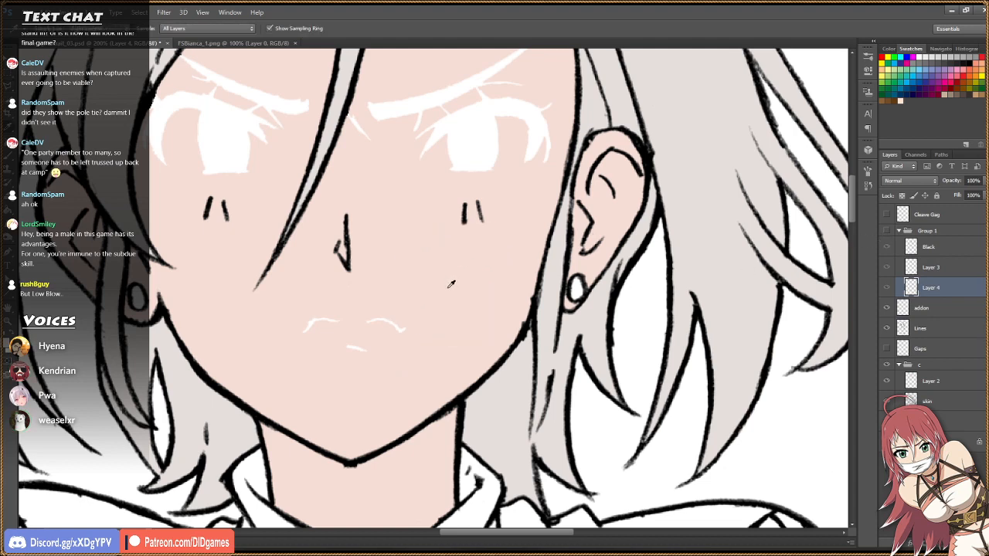
pyautogui.click(950, 402)
pyautogui.press('b')
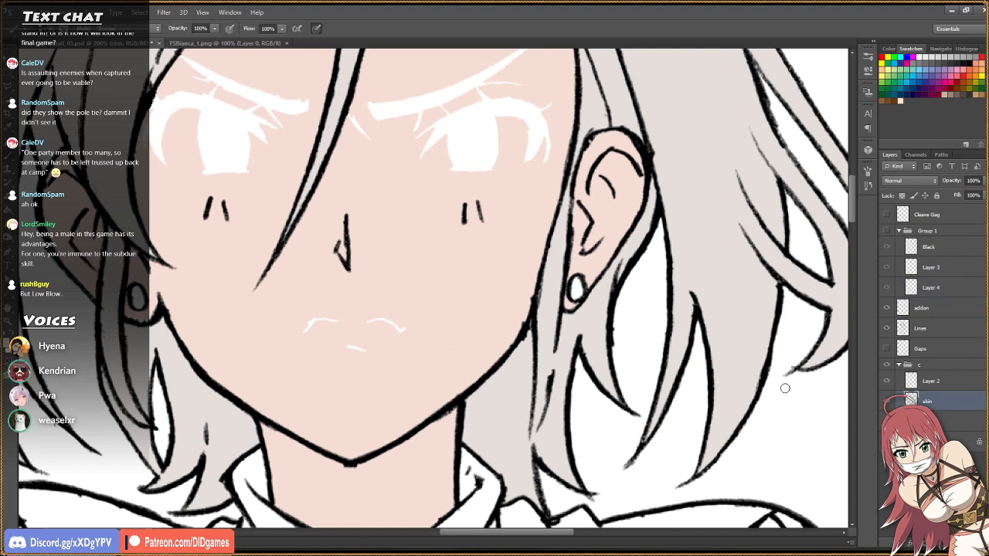
pyautogui.press(']')
pyautogui.press(']')
pyautogui.press(']')
pyautogui.press(']')
pyautogui.press(']')
pyautogui.press(']')
pyautogui.moveTo(544, 124)
pyautogui.mouseDown()
pyautogui.moveTo(529, 165)
pyautogui.moveTo(532, 201)
pyautogui.moveTo(486, 145)
pyautogui.moveTo(505, 50)
pyautogui.moveTo(484, 73)
pyautogui.moveTo(459, 68)
pyautogui.moveTo(472, 54)
pyautogui.moveTo(442, 55)
pyautogui.moveTo(363, 103)
pyautogui.moveTo(372, 126)
pyautogui.moveTo(318, 139)
pyautogui.moveTo(290, 129)
pyautogui.moveTo(205, 224)
pyautogui.moveTo(218, 156)
pyautogui.moveTo(198, 140)
pyautogui.moveTo(215, 68)
pyautogui.moveTo(200, 59)
pyautogui.moveTo(178, 67)
pyautogui.moveTo(181, 162)
pyautogui.mouseUp()
pyautogui.moveTo(341, 318)
pyautogui.mouseDown()
pyautogui.moveTo(329, 351)
pyautogui.moveTo(359, 385)
pyautogui.moveTo(393, 327)
pyautogui.mouseUp()
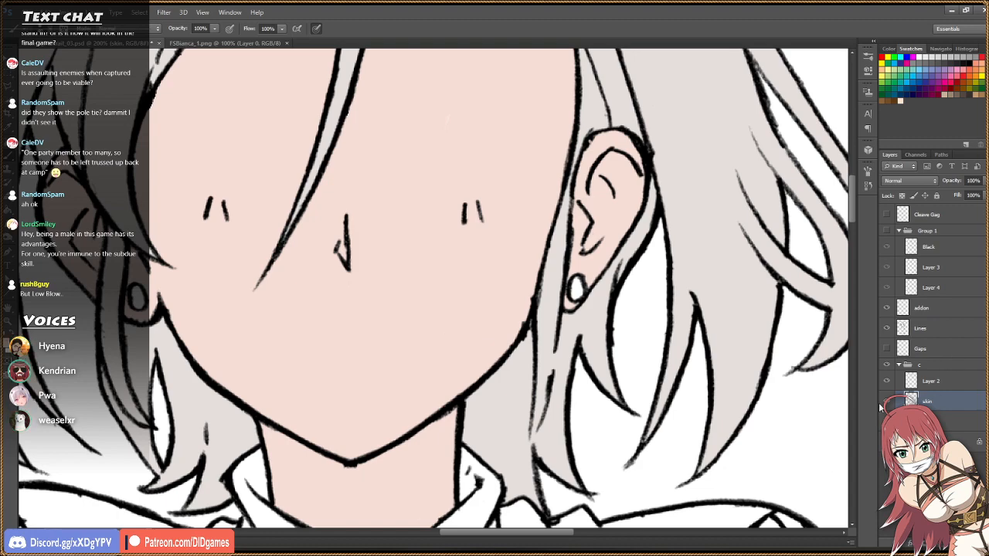
# Check the whole figure and inspect the head for remaining gaps in the skin and hair colour.
pyautogui.press('z')
pyautogui.click(323, 28)
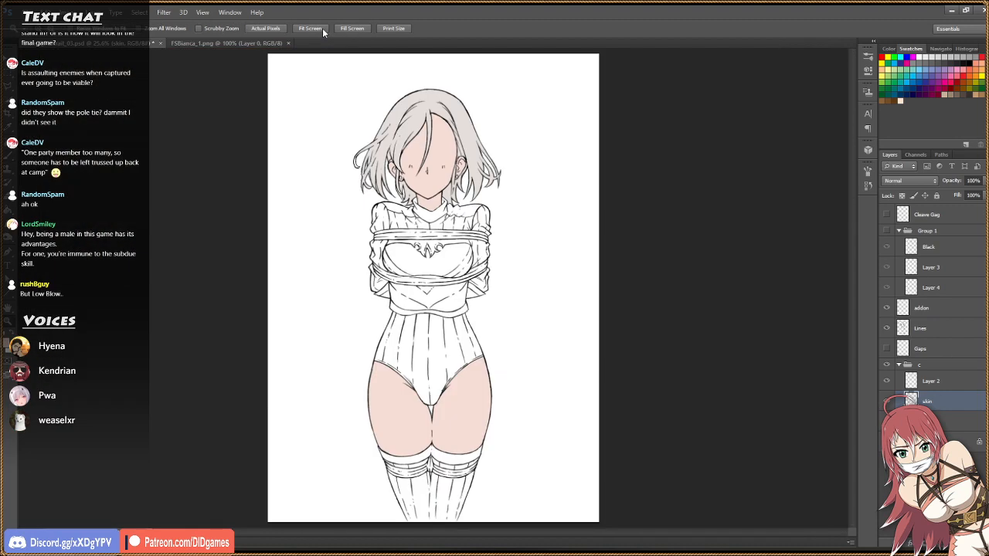
pyautogui.click(408, 127)
pyautogui.click(436, 116)
pyautogui.click(435, 115)
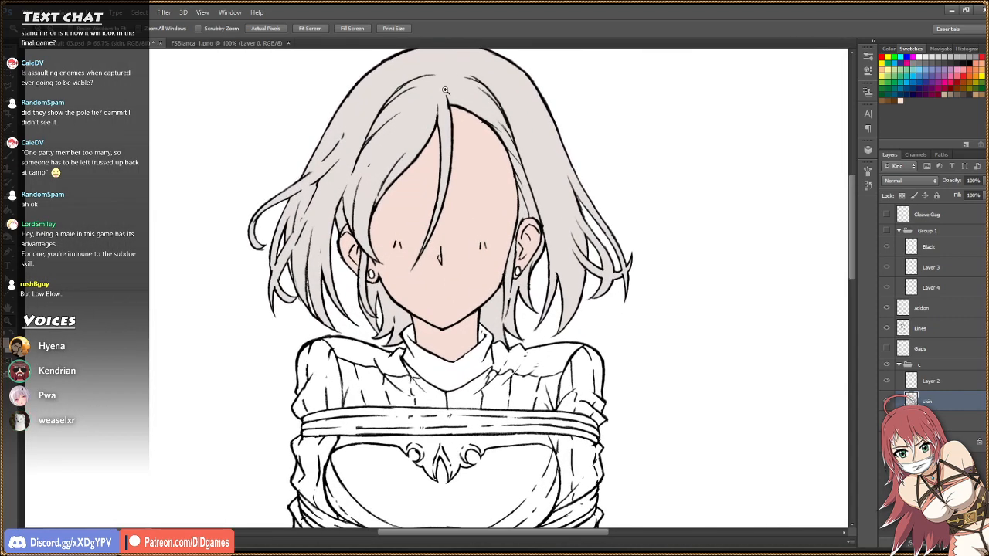
pyautogui.press('b')
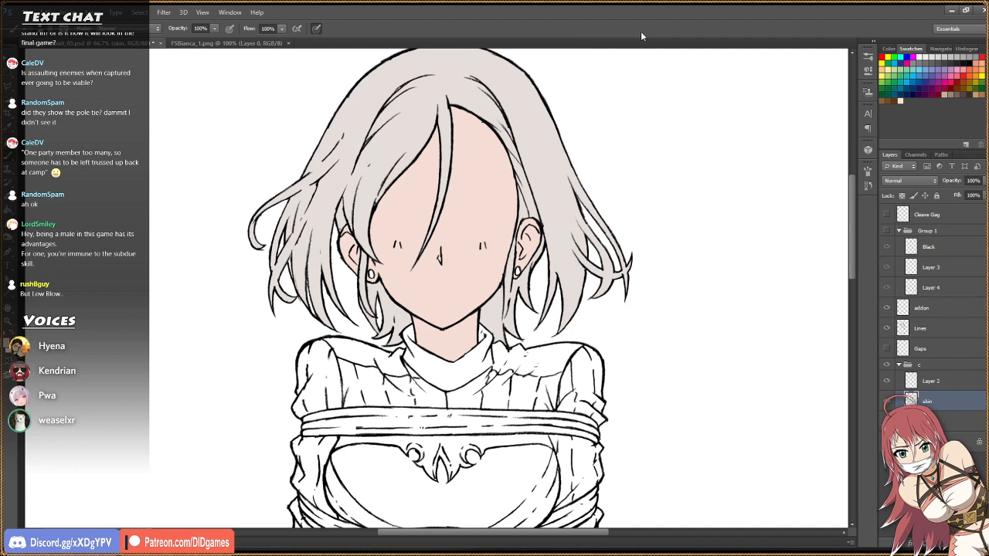
pyautogui.scroll(1, 852, 201)
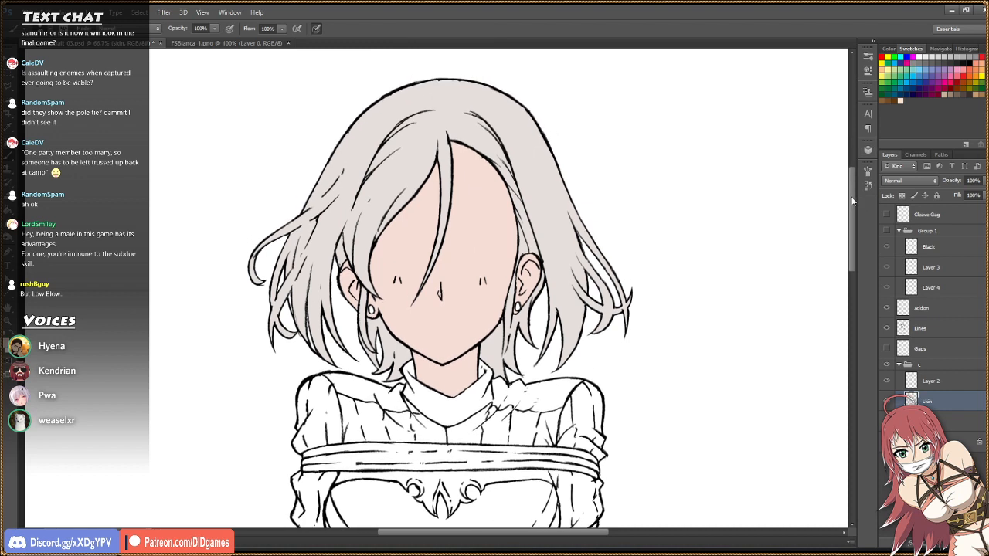
pyautogui.scroll(-1, 851, 201)
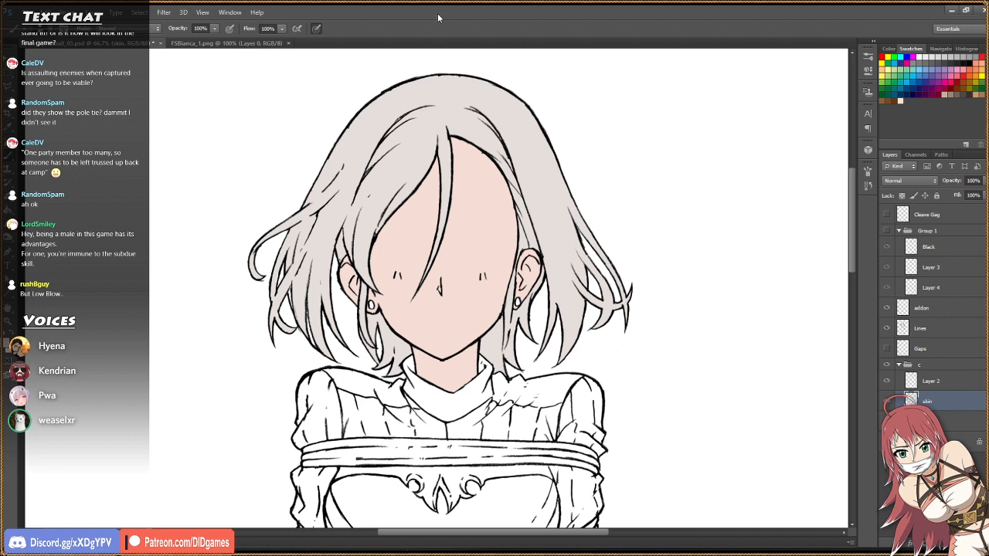
pyautogui.moveTo(851, 185)
pyautogui.mouseDown()
pyautogui.moveTo(850, 176)
pyautogui.moveTo(847, 207)
pyautogui.moveTo(849, 192)
pyautogui.mouseUp()
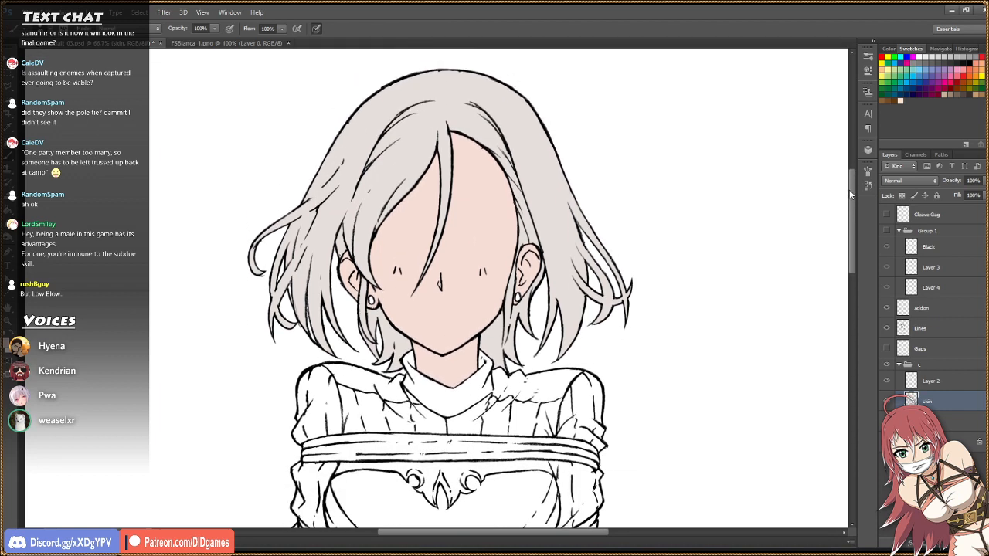
# Show the group with the eyes and mouth again and rename it "face".
pyautogui.click(885, 231)
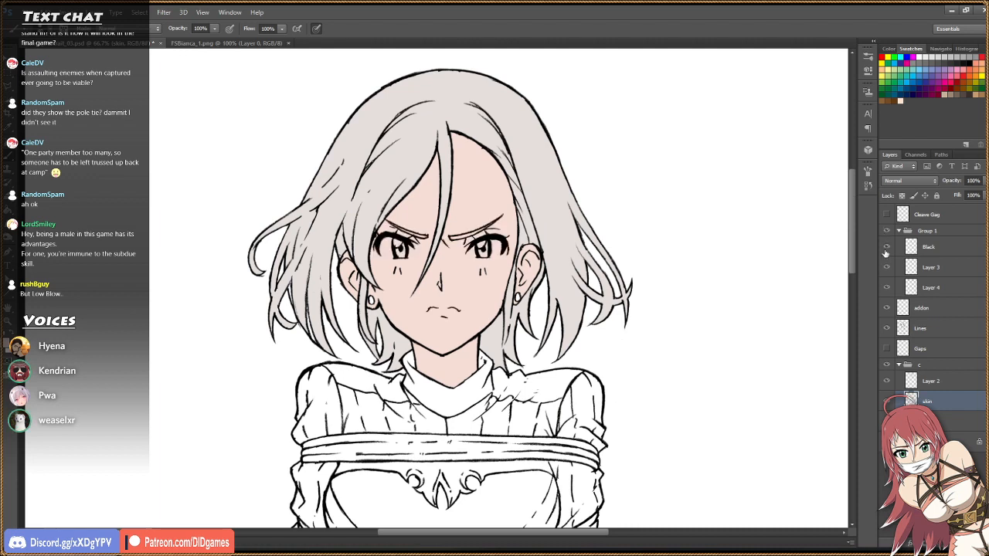
pyautogui.doubleClick(927, 230)
pyautogui.write('face')
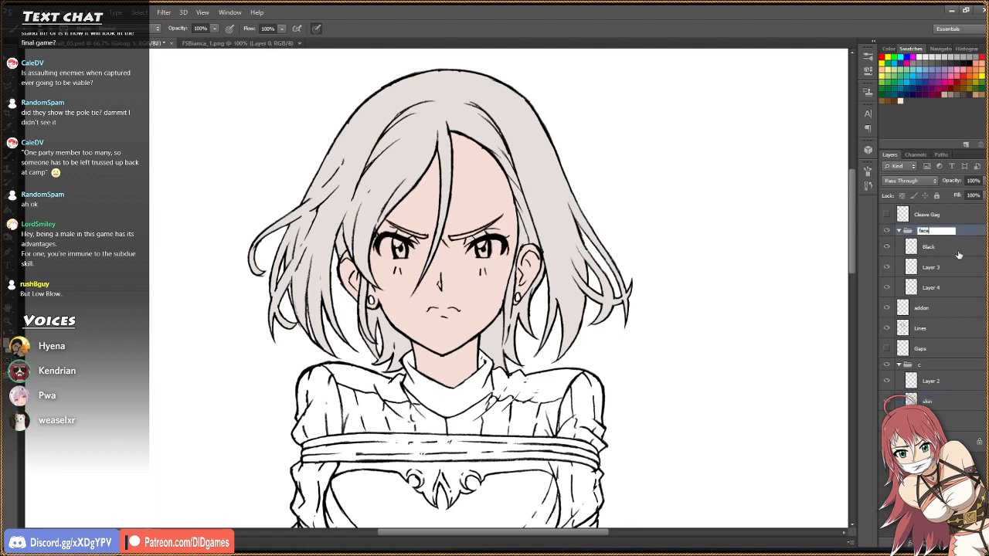
pyautogui.press('Return')
# Rename the layer holding the eye lines to "eyes".
pyautogui.doubleClick(934, 266)
pyautogui.write('eye')
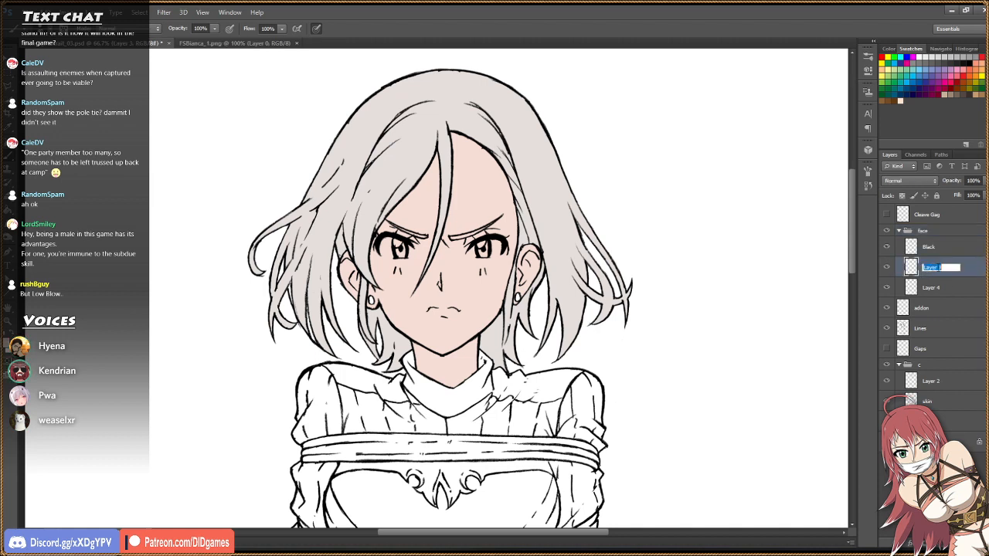
pyautogui.write('s')
pyautogui.press('Return')
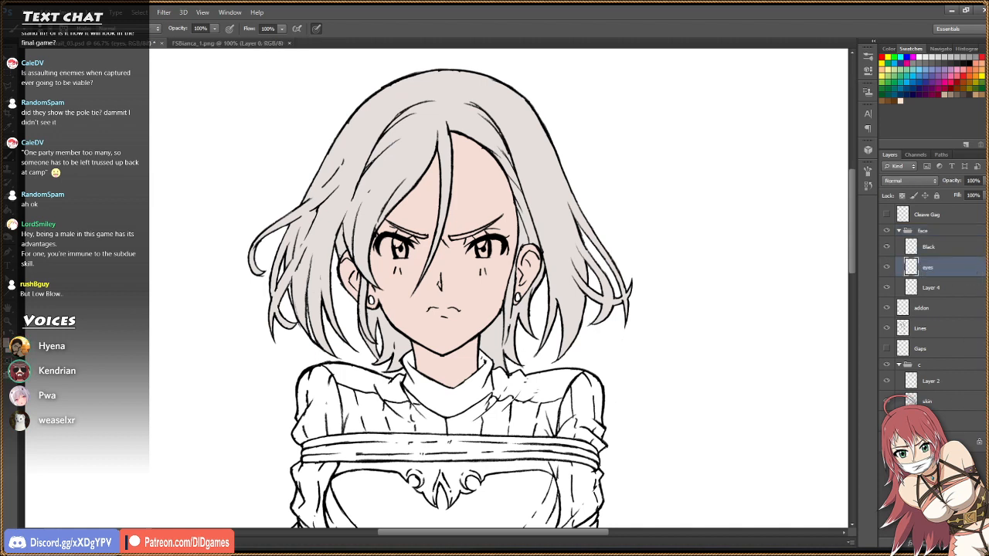
# Create a group named "eyes 1" inside the face group and move the Black and eyes layers into it.
pyautogui.click(953, 248)
pyautogui.hotkey('ctrl', 'g')
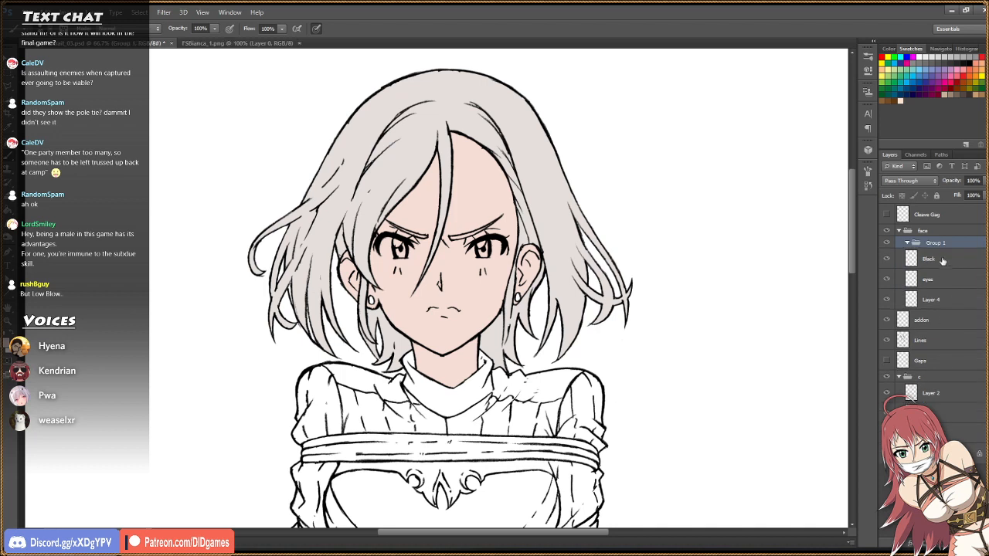
pyautogui.doubleClick(940, 245)
pyautogui.write('eyes 1')
pyautogui.press('Return')
pyautogui.click(957, 265)
pyautogui.keyDown('shift'); pyautogui.click(956, 276); pyautogui.keyUp('shift')
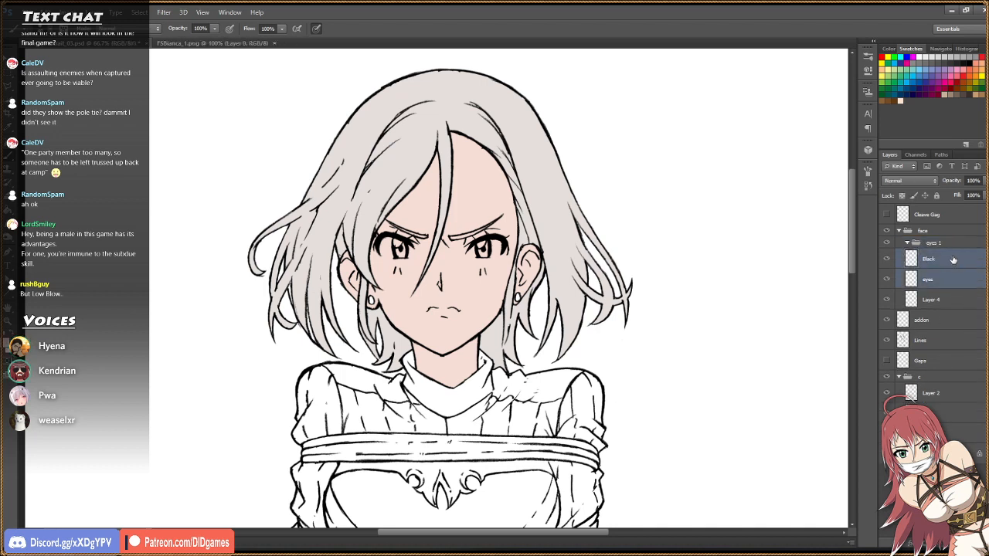
pyautogui.moveTo(953, 260); pyautogui.dragTo(955, 245)
# Put the mouth layer in its own group named "mouth 1" and rename the layer "1".
pyautogui.click(903, 305)
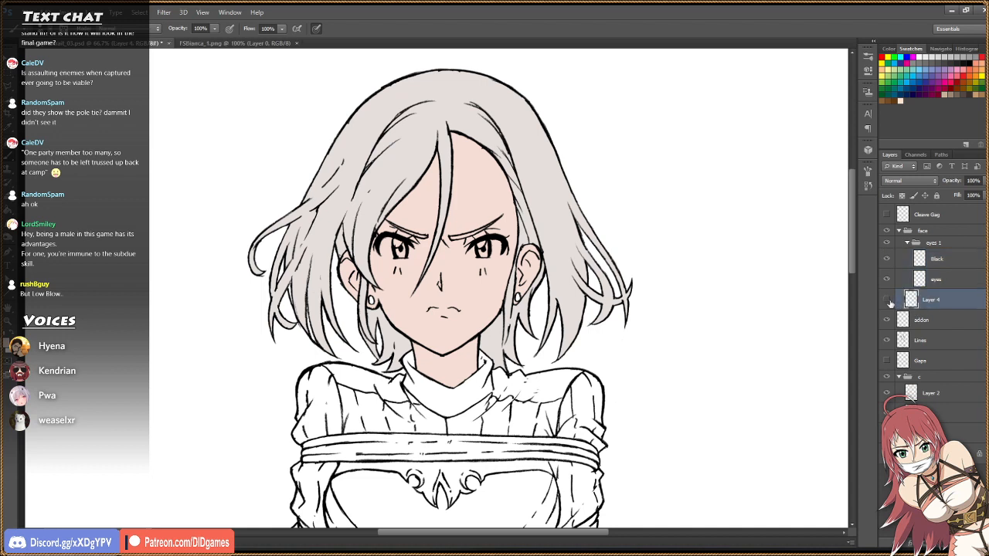
pyautogui.click(887, 300)
pyautogui.hotkey('ctrl', 'g')
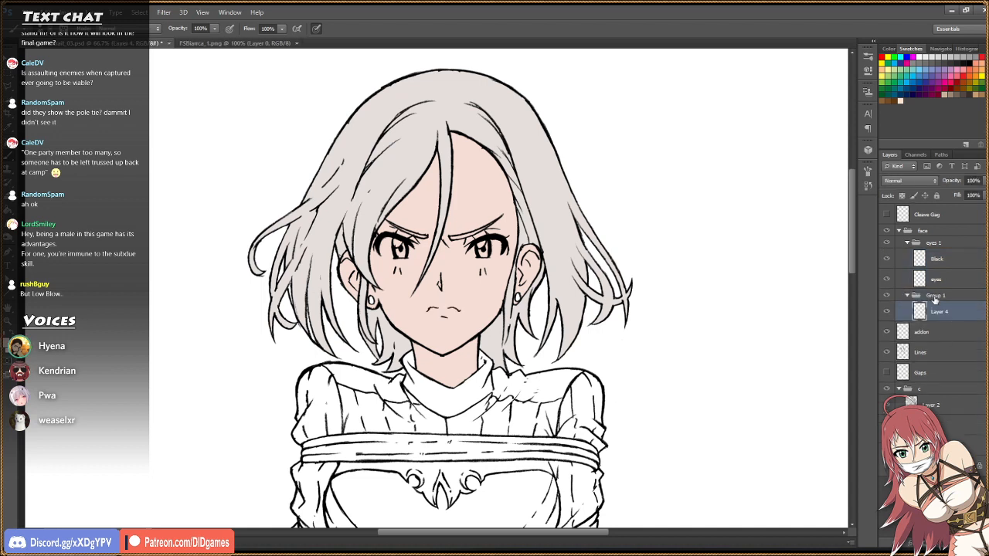
pyautogui.doubleClick(935, 295)
pyautogui.write('eo')
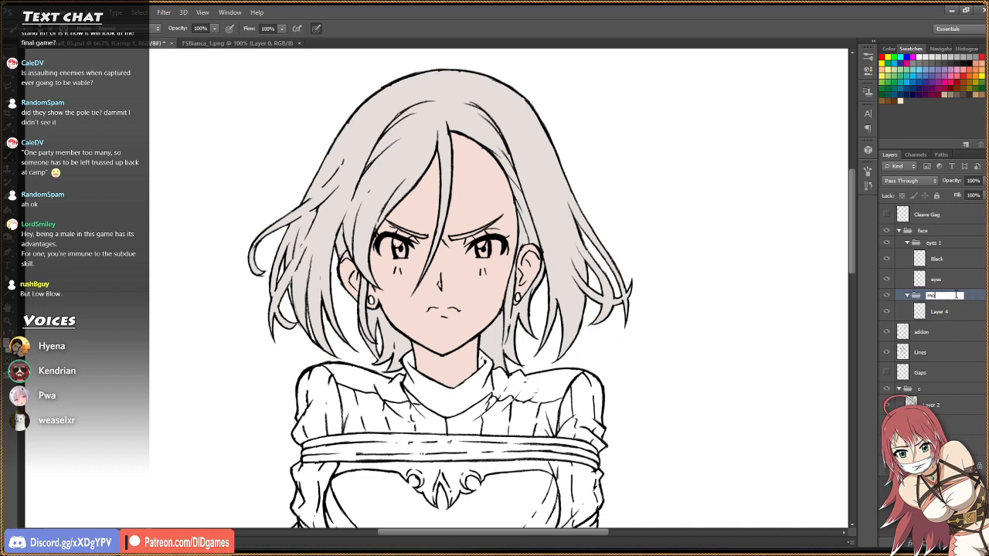
pyautogui.write('uth 1')
pyautogui.doubleClick(940, 312)
pyautogui.write('1')
# Add a new layer inside the eyes 1 group and place it below the eyes layer.
pyautogui.click(967, 283)
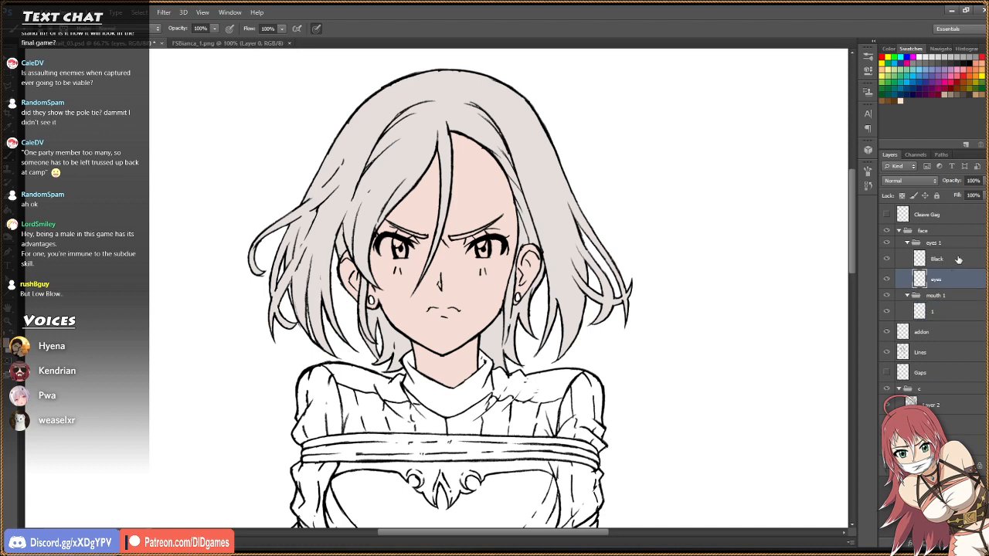
pyautogui.click(933, 246)
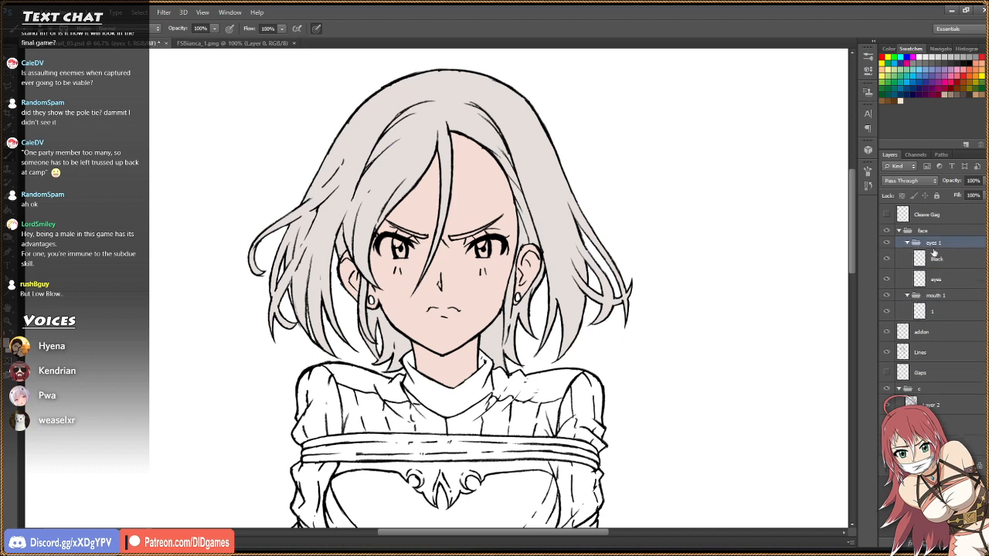
pyautogui.click(965, 281)
pyautogui.click(964, 543)
pyautogui.moveTo(950, 278); pyautogui.dragTo(947, 304)
# Brush white into both eyes on the new layer beneath the eye lines and save the document.
pyautogui.press('z')
pyautogui.click(456, 231)
pyautogui.click(454, 232)
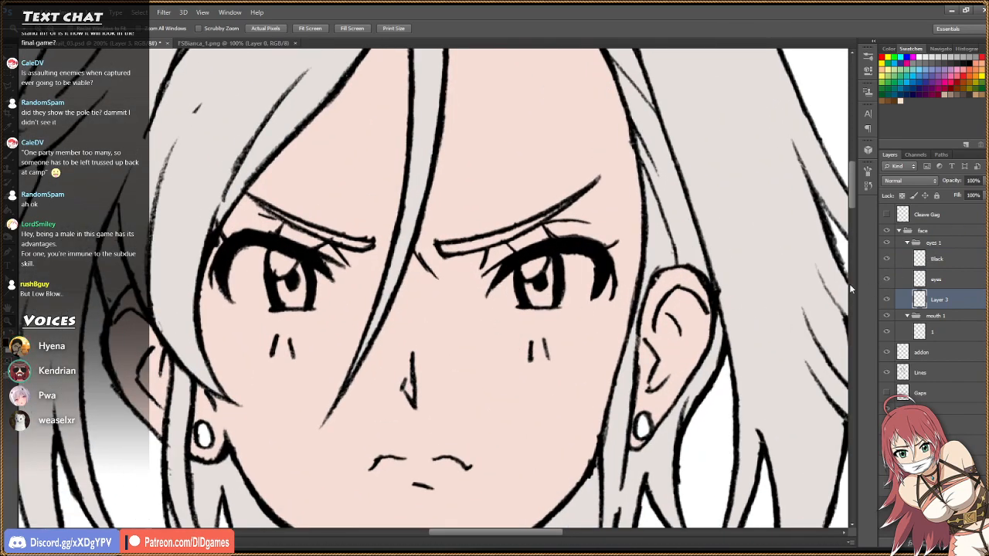
pyautogui.press('b')
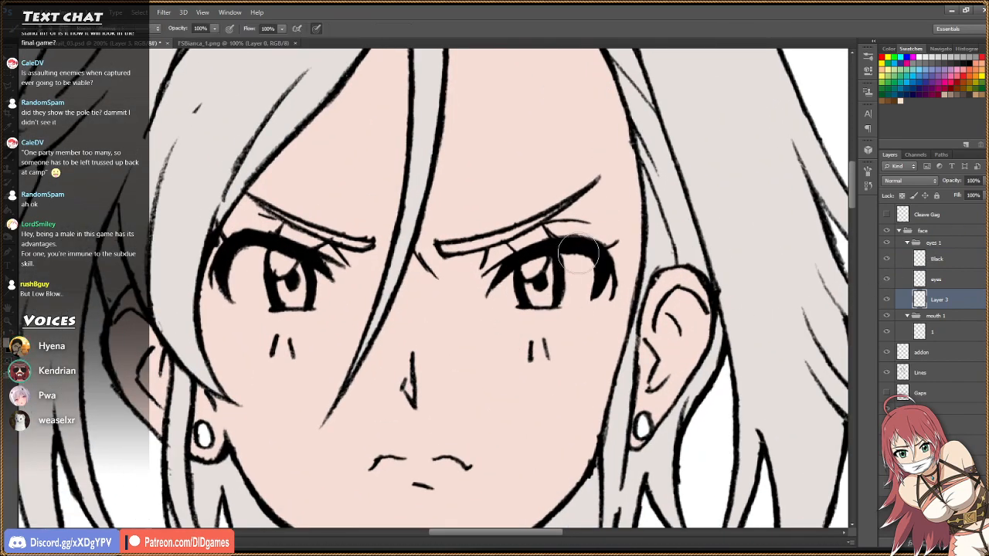
pyautogui.moveTo(564, 264)
pyautogui.mouseDown()
pyautogui.moveTo(504, 296)
pyautogui.moveTo(538, 282)
pyautogui.moveTo(517, 294)
pyautogui.moveTo(579, 284)
pyautogui.moveTo(545, 294)
pyautogui.moveTo(580, 283)
pyautogui.moveTo(576, 272)
pyautogui.moveTo(589, 277)
pyautogui.moveTo(553, 295)
pyautogui.moveTo(581, 285)
pyautogui.moveTo(533, 289)
pyautogui.mouseUp()
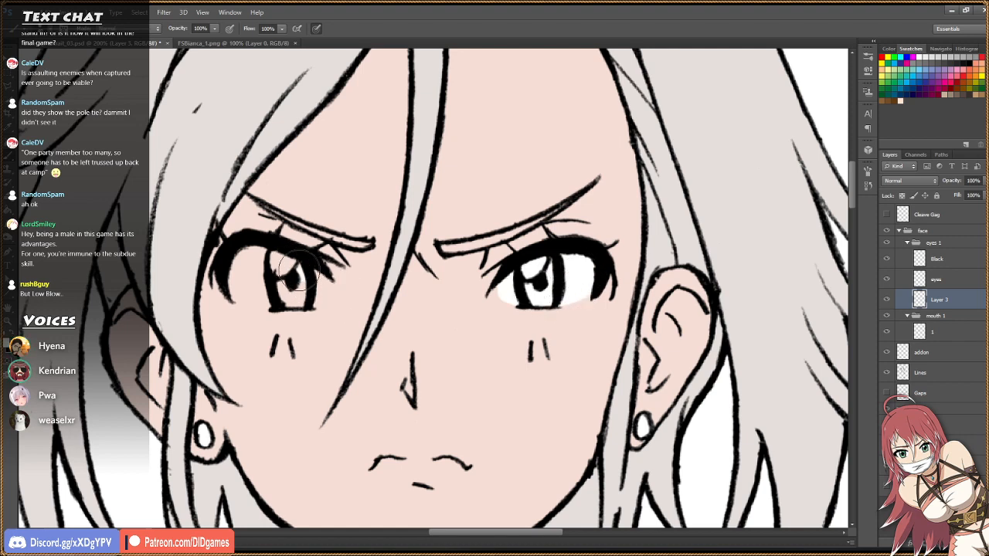
pyautogui.moveTo(287, 264)
pyautogui.mouseDown()
pyautogui.moveTo(247, 263)
pyautogui.moveTo(241, 292)
pyautogui.moveTo(306, 294)
pyautogui.moveTo(319, 281)
pyautogui.moveTo(252, 269)
pyautogui.moveTo(279, 273)
pyautogui.mouseUp()
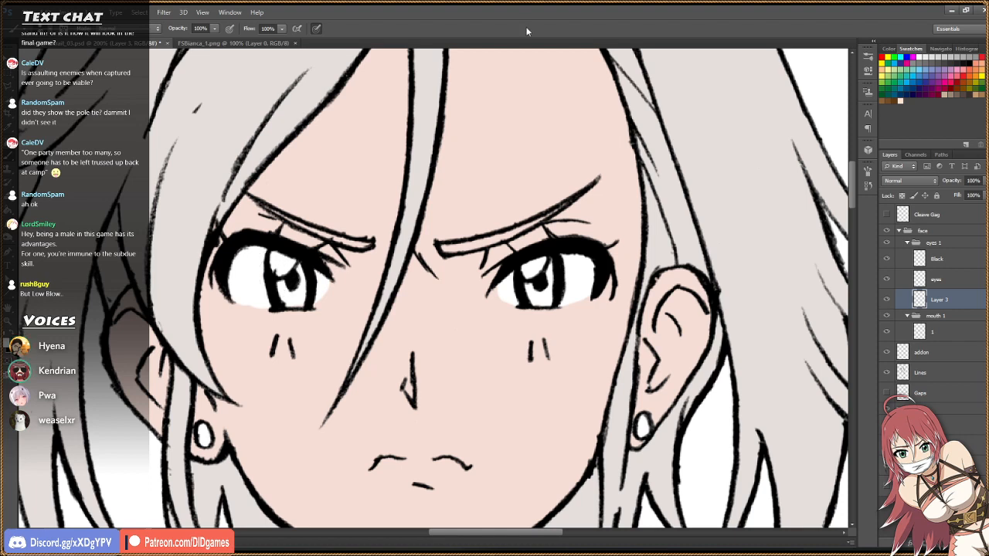
pyautogui.hotkey('ctrl', 's')
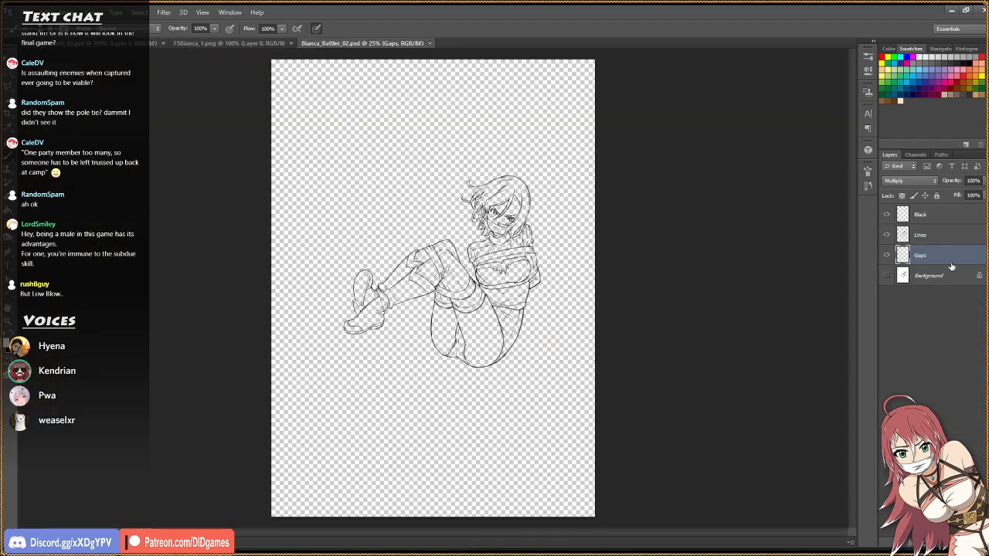
# In Bianca_Battler_02.psd, add a layer above the Background filled with white at 100% opacity, and hide the Gaps layer.
pyautogui.click(950, 286)
pyautogui.hotkey('ctrl', 'shift', 'alt', 'n')
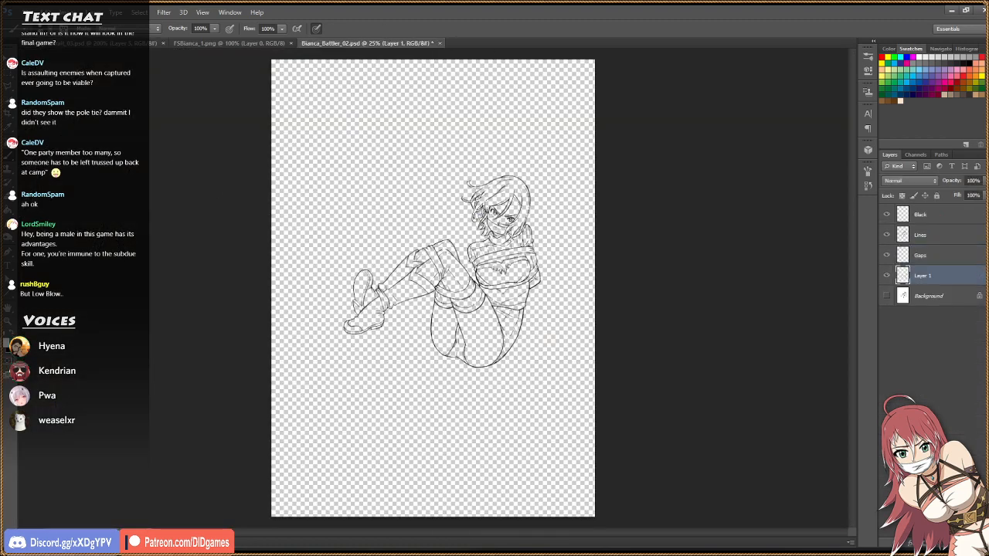
pyautogui.hotkey('shift', 'F5')
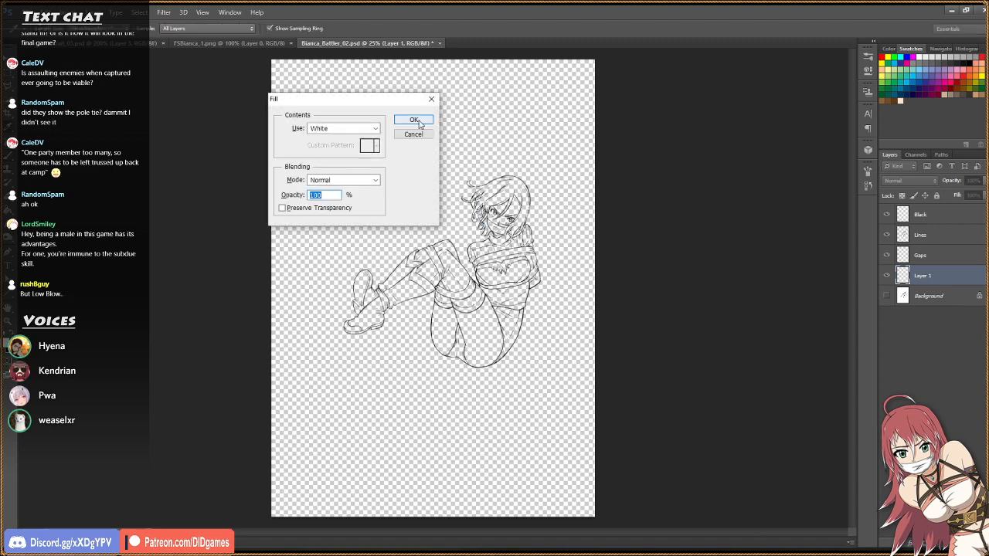
pyautogui.click(417, 122)
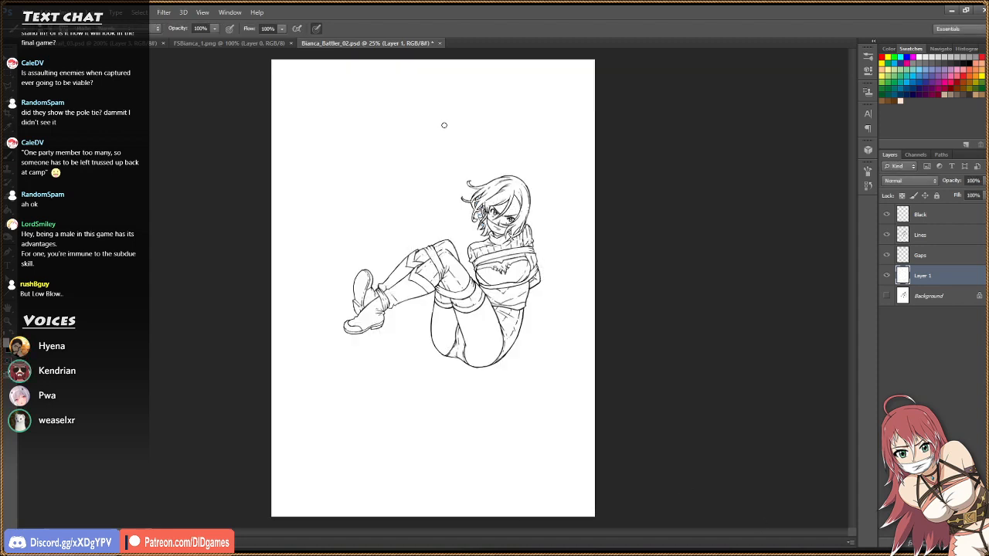
pyautogui.click(886, 256)
# Inspect the bound figure's line art up close and create an empty group above the white layer.
pyautogui.press('z')
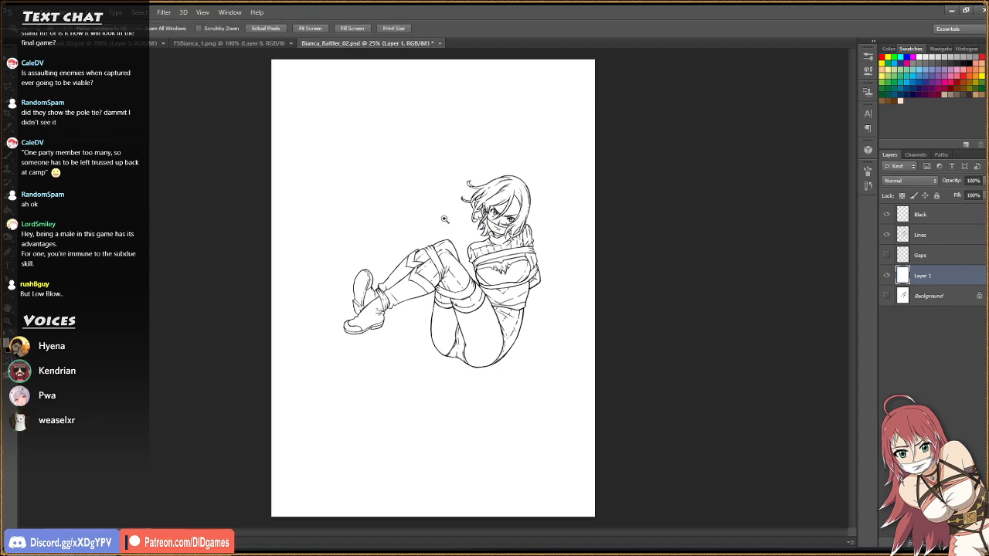
pyautogui.click(496, 193)
pyautogui.click(504, 276)
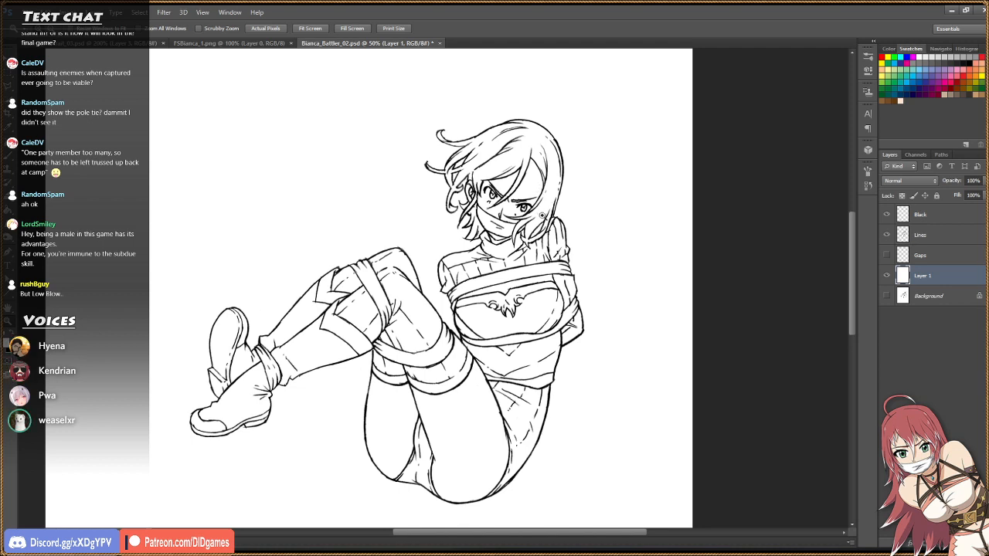
pyautogui.click(553, 277)
pyautogui.click(525, 271)
pyautogui.click(519, 271)
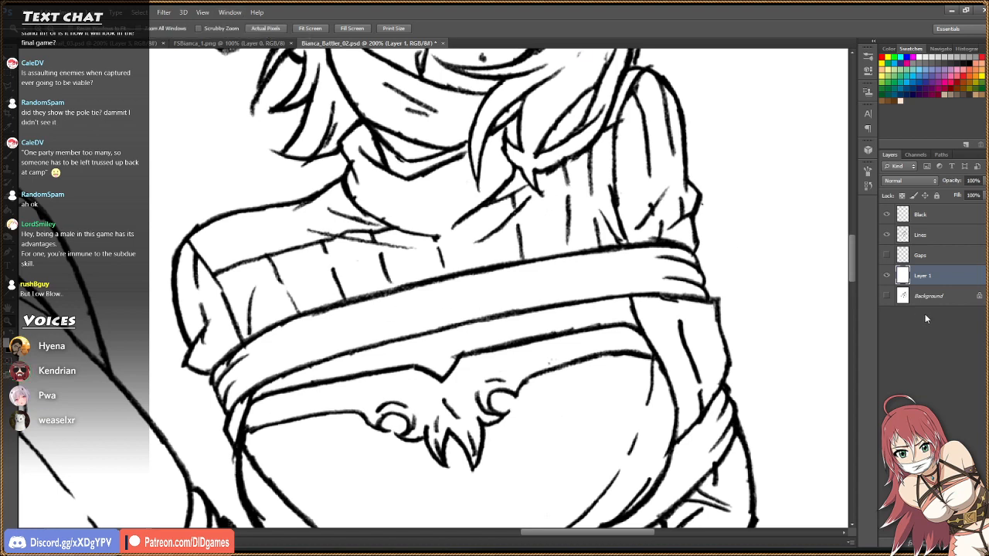
pyautogui.hotkey('ctrl', 'g')
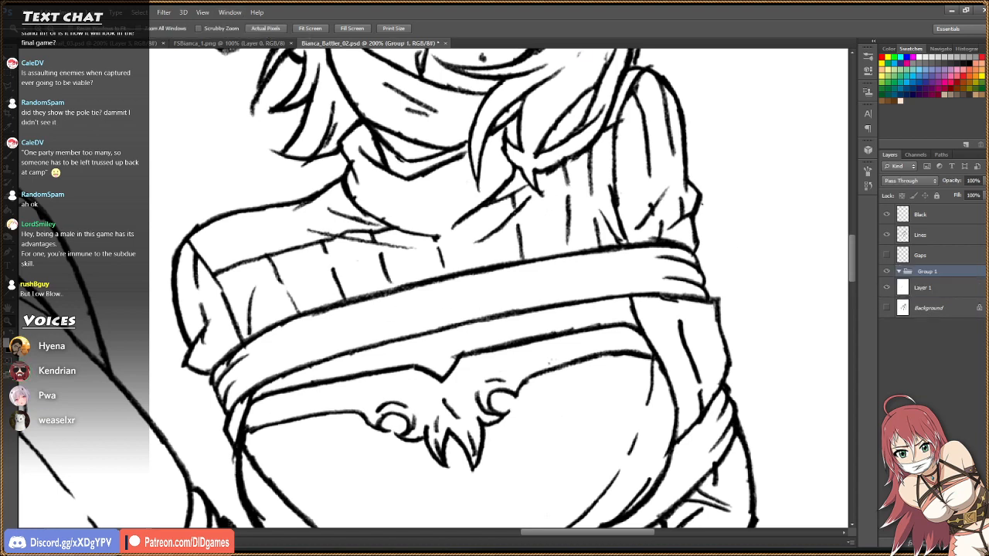
# Add a new layer above Black, name it "addon", and return to a view of the whole figure.
pyautogui.click(934, 221)
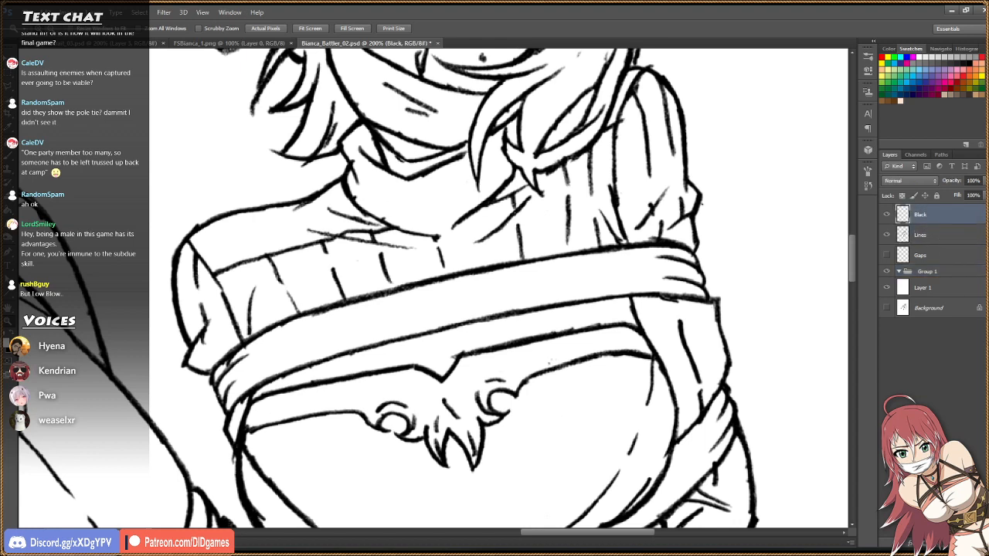
pyautogui.hotkey('ctrl', 'shift', 'alt', 'n')
pyautogui.doubleClick(926, 214)
pyautogui.write('a')
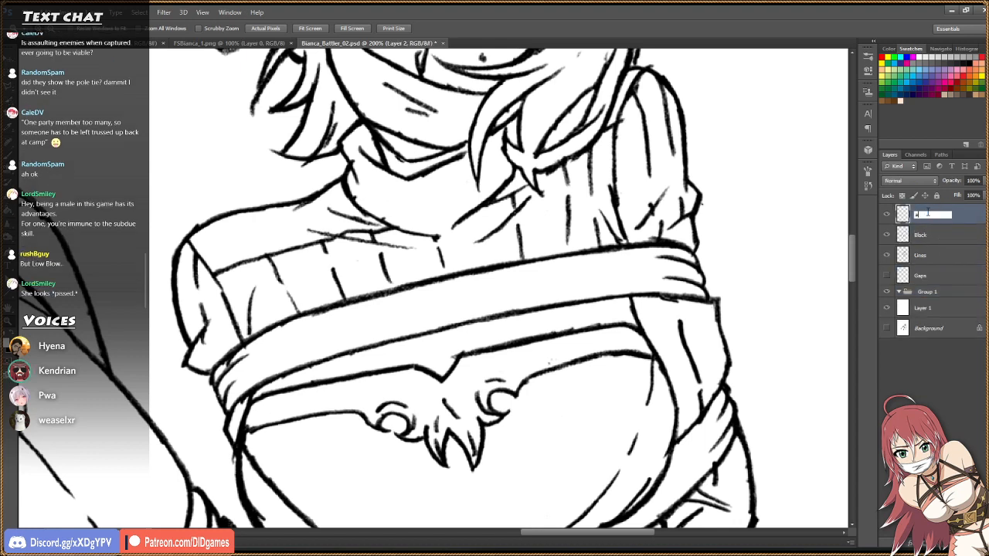
pyautogui.write('ddon')
pyautogui.press('Return')
pyautogui.click(931, 235)
pyautogui.click(326, 31)
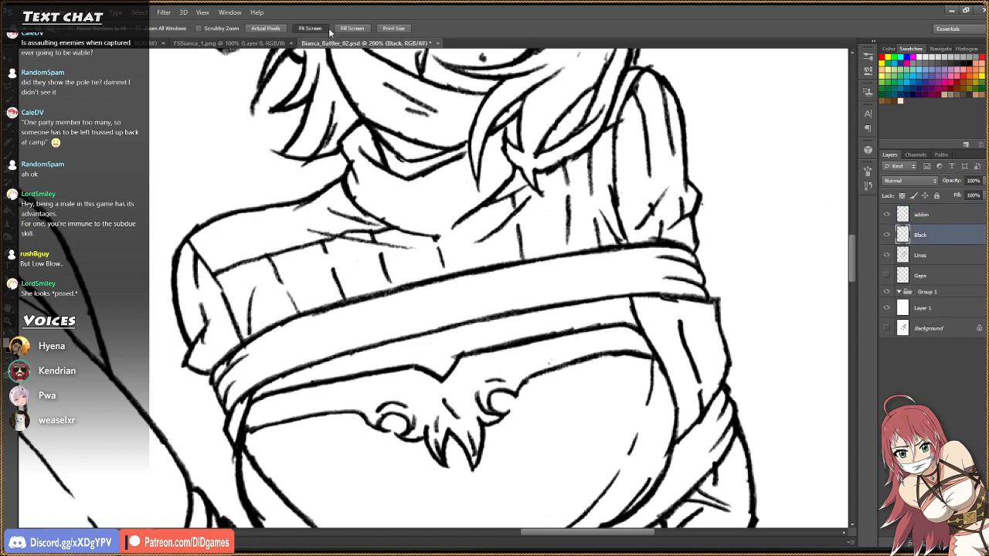
pyautogui.click(534, 223)
pyautogui.click(534, 222)
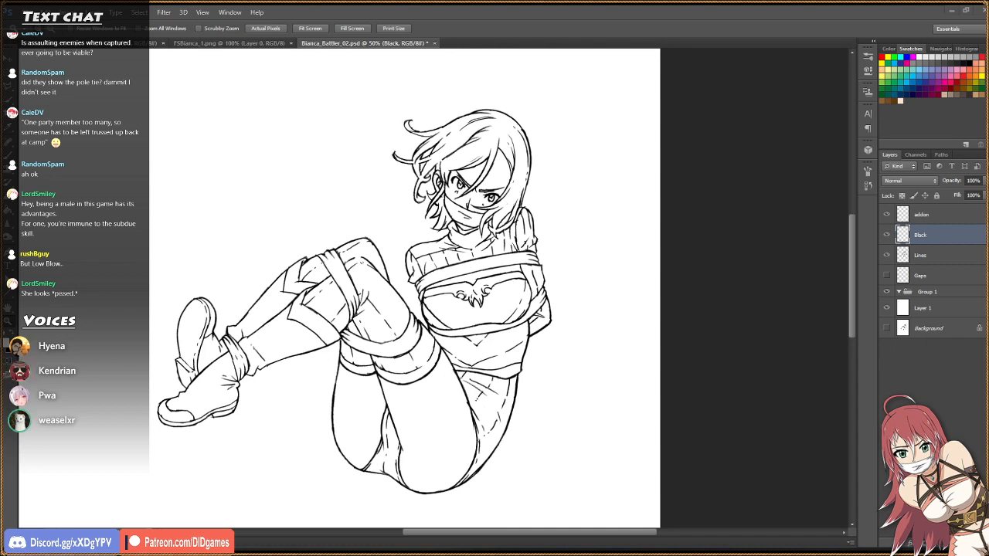
# Add an empty layer inside the new group and rename the group "color".
pyautogui.click(939, 292)
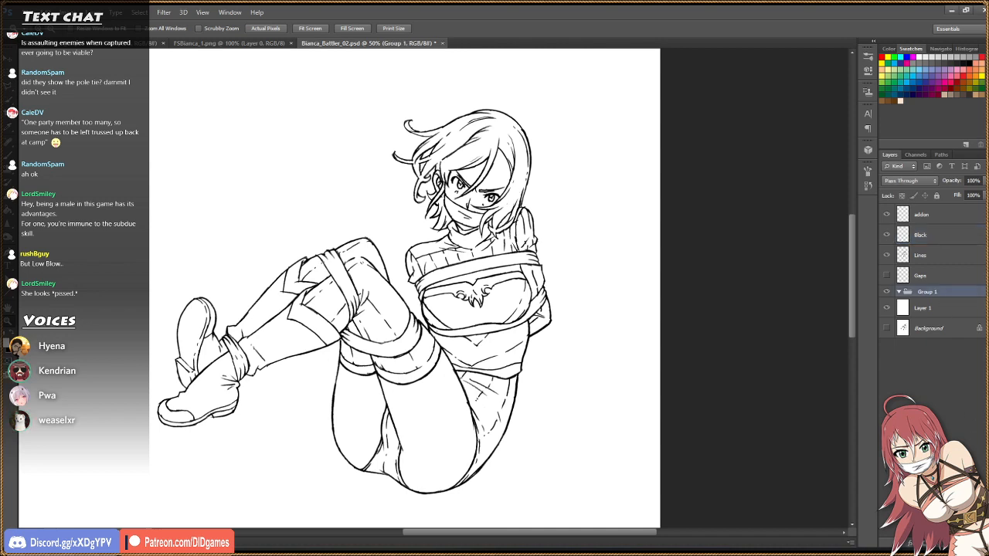
pyautogui.hotkey('ctrl', 'shift', 'alt', 'n')
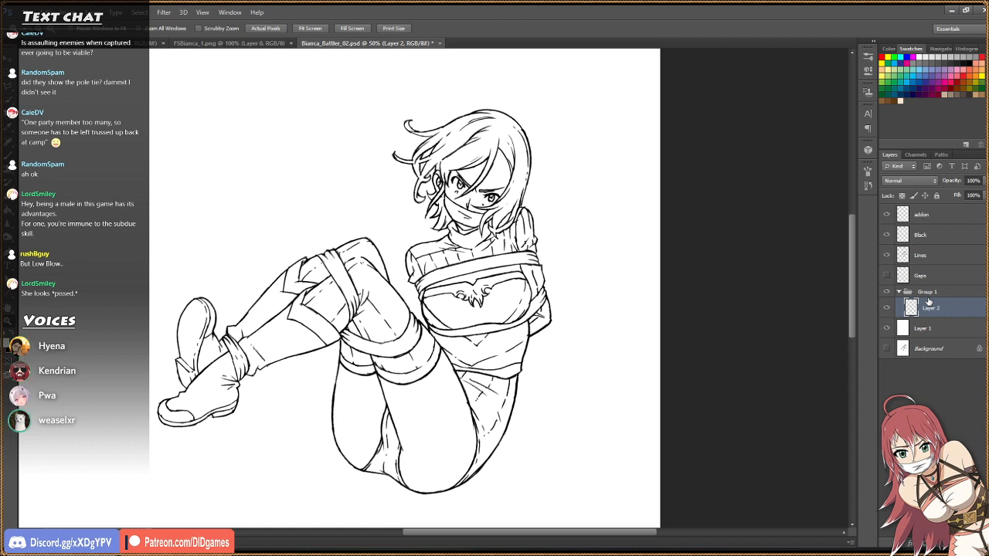
pyautogui.doubleClick(927, 291)
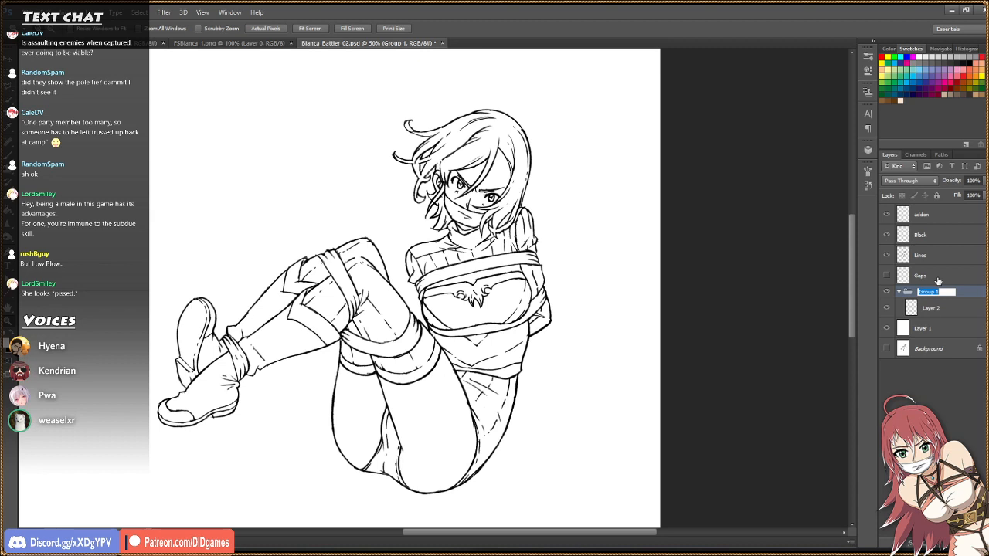
pyautogui.write('color')
pyautogui.press('Return')
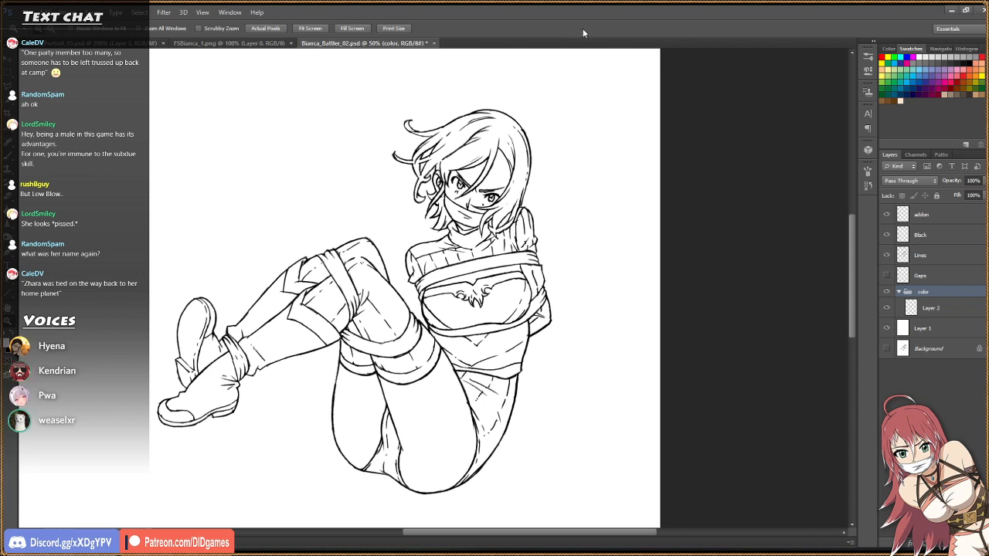
# With the empty layer in the color group active, sample the face's skin colour from the portrait document and return to Bianca_Battler_02.psd.
pyautogui.click(957, 308)
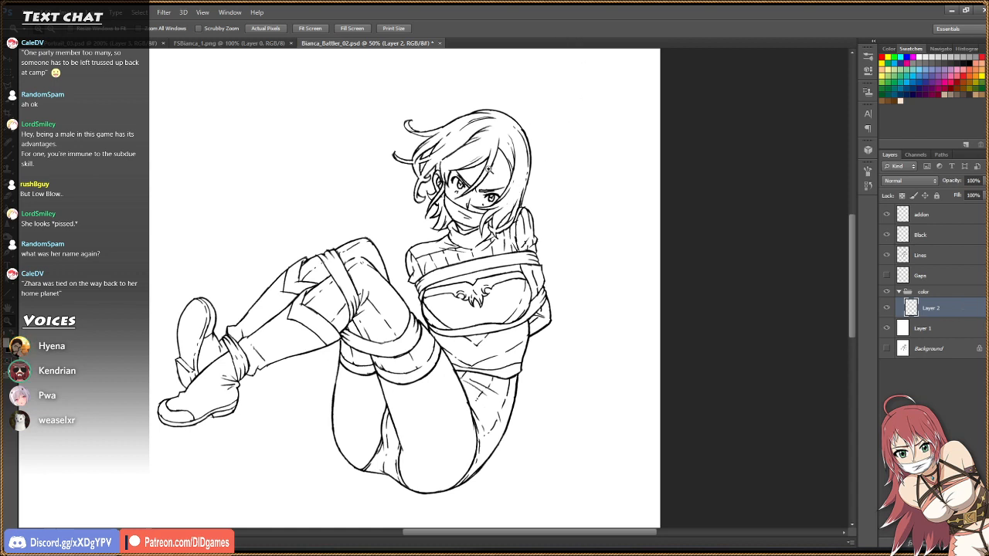
pyautogui.click(481, 153)
pyautogui.click(483, 158)
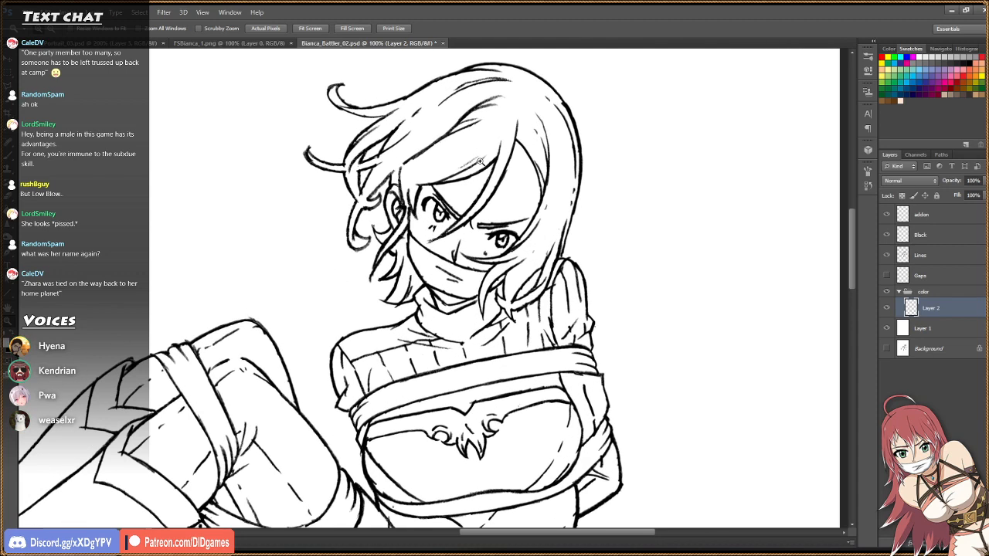
pyautogui.hotkey('ctrl', 'Tab')
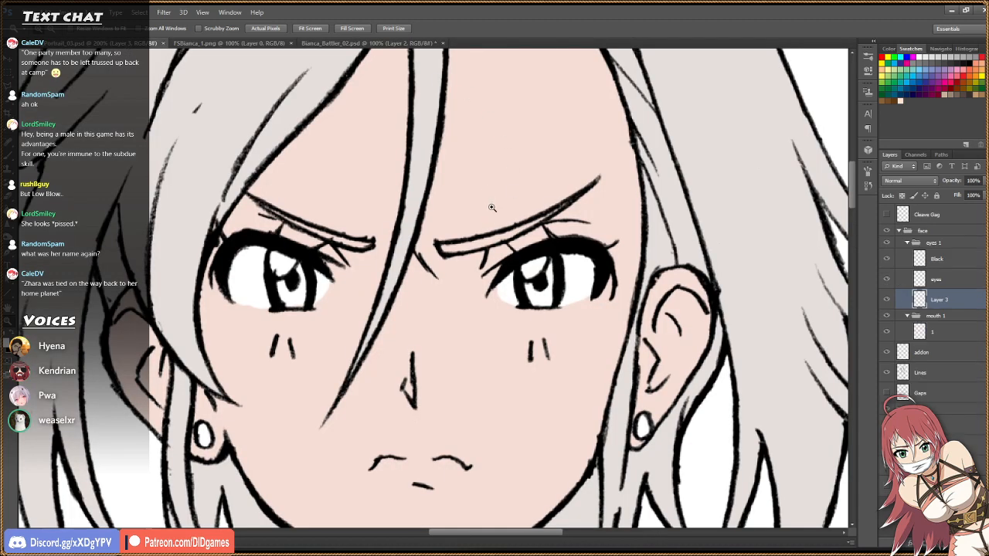
pyautogui.press('i')
pyautogui.click(501, 172)
pyautogui.click(396, 44)
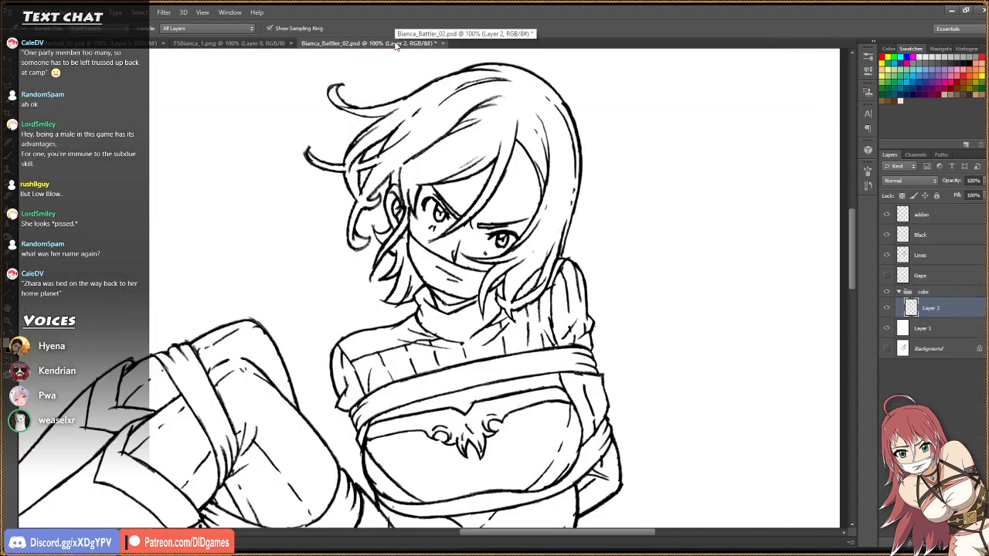
# Flood-fill the bound figure's face, the forehead area between the hair strands and the visible neck with the sampled skin colour.
pyautogui.press('z')
pyautogui.click(500, 178)
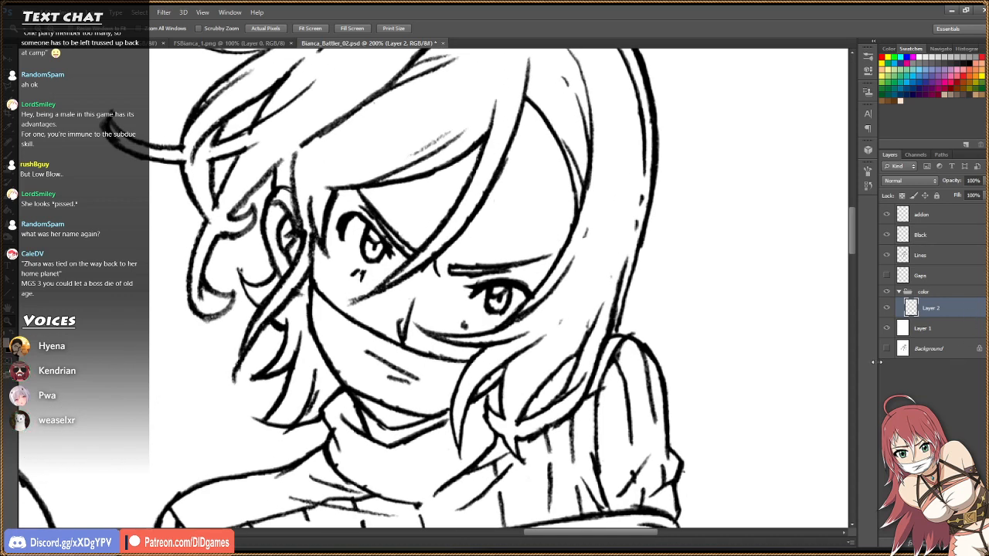
pyautogui.press('g')
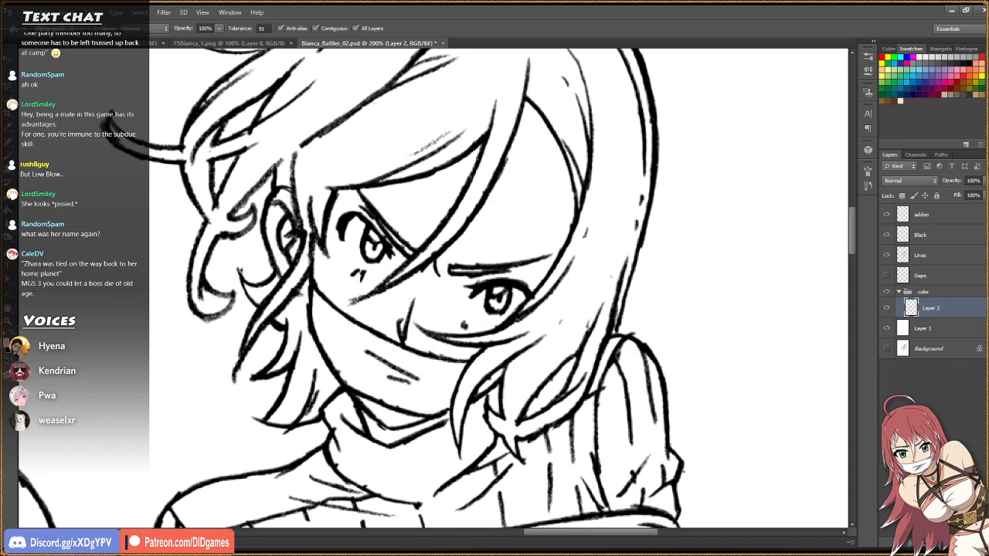
pyautogui.click(540, 213)
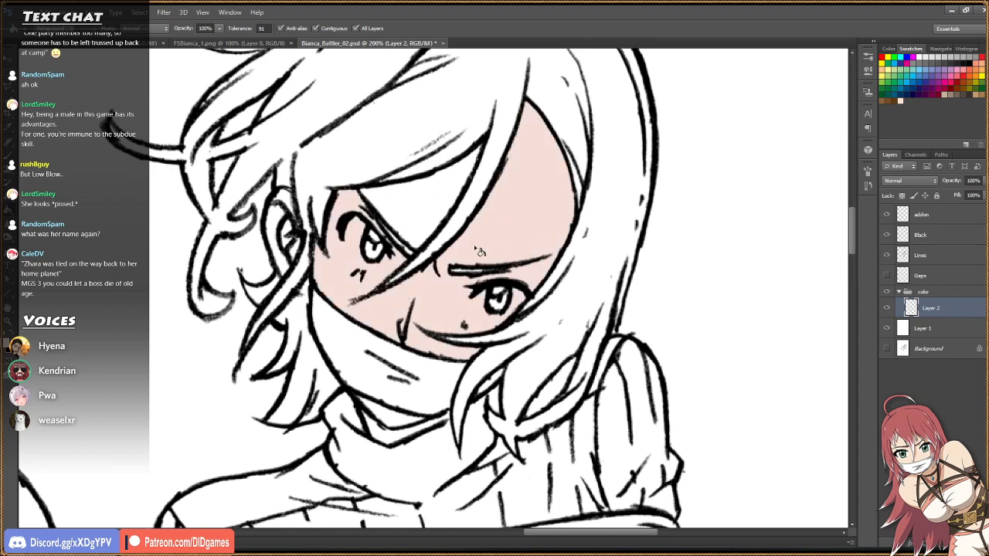
pyautogui.click(425, 212)
pyautogui.click(410, 436)
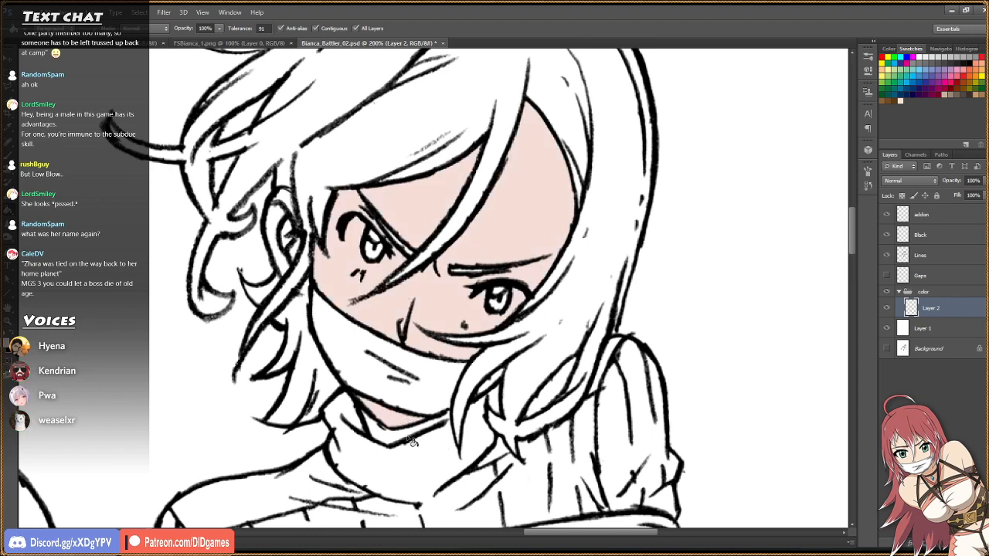
pyautogui.click(397, 438)
pyautogui.hotkey('ctrl', 'z')
# Fill both bare thighs with the same skin colour on the active layer.
pyautogui.moveTo(851, 222); pyautogui.dragTo(850, 276)
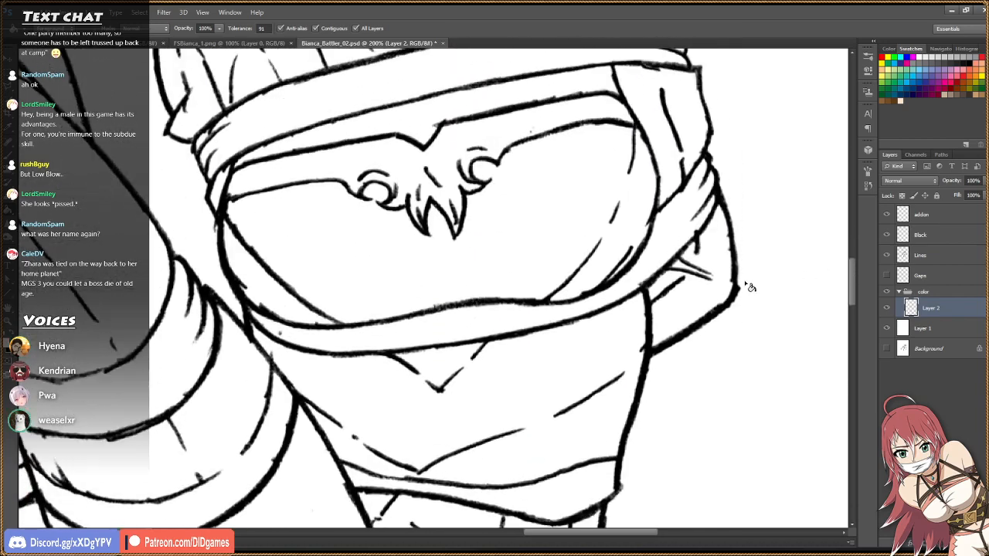
pyautogui.press('z')
pyautogui.click(310, 29)
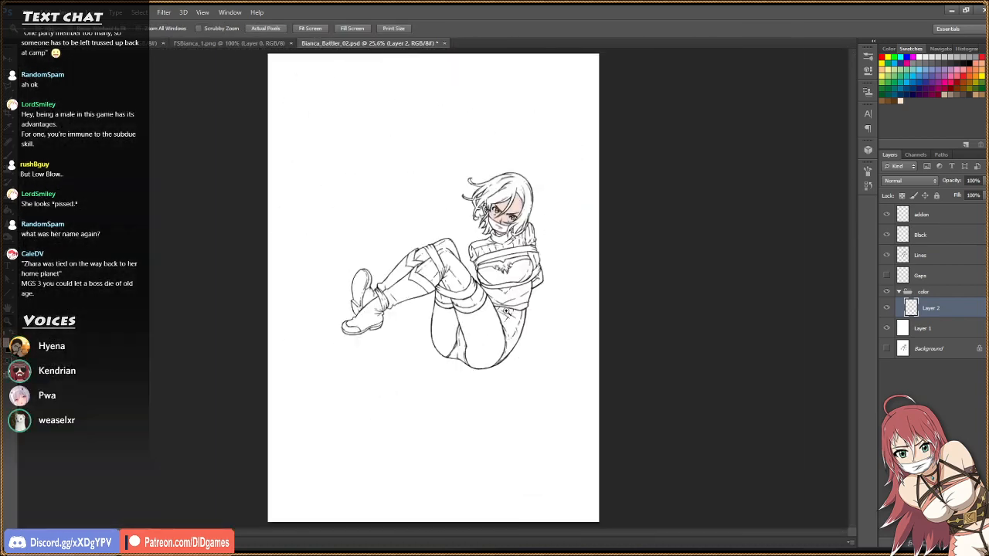
pyautogui.click(506, 312)
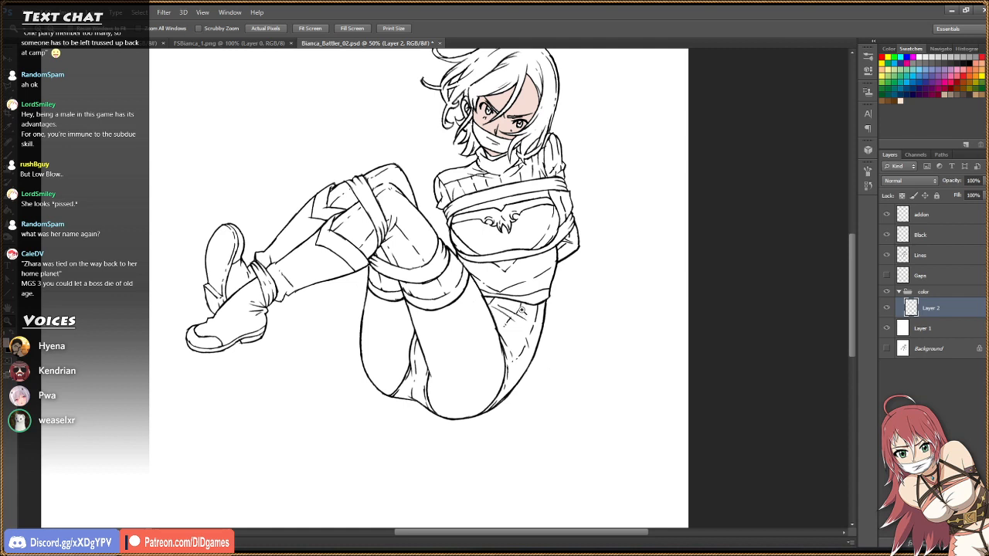
pyautogui.press('g')
pyautogui.click(475, 354)
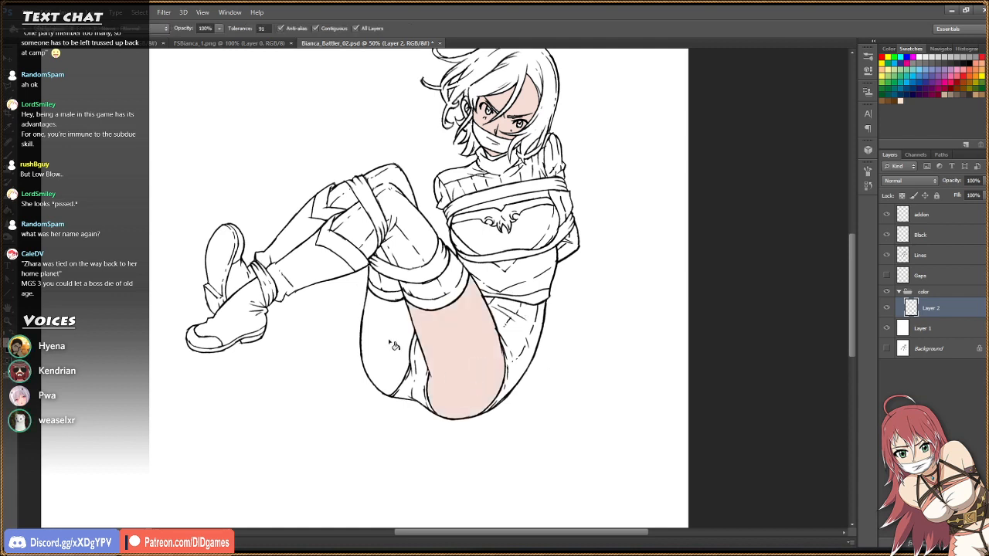
pyautogui.click(394, 345)
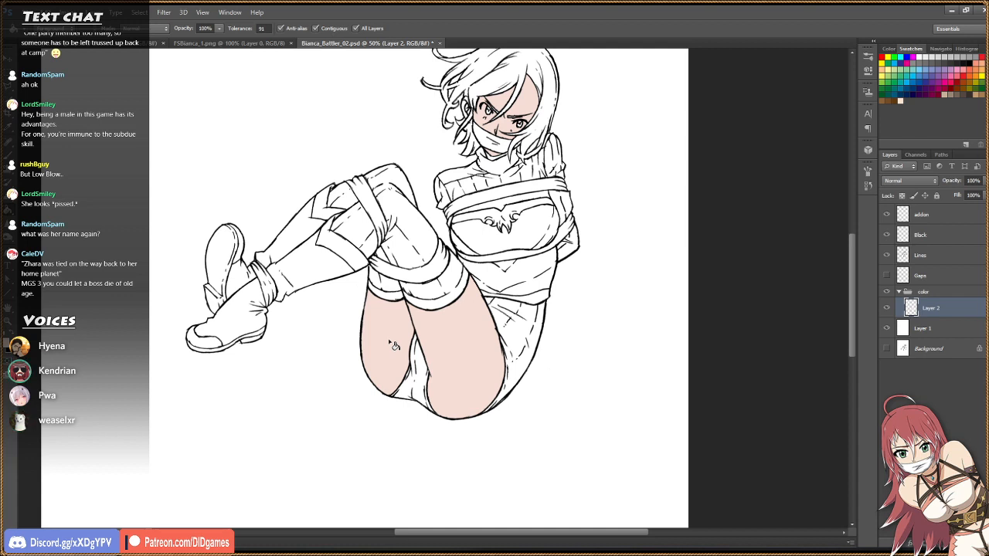
# Add a layer named "hair" above the skin fill layer in the color group, and rename the fill layer "skin".
pyautogui.scroll(3, 841, 265)
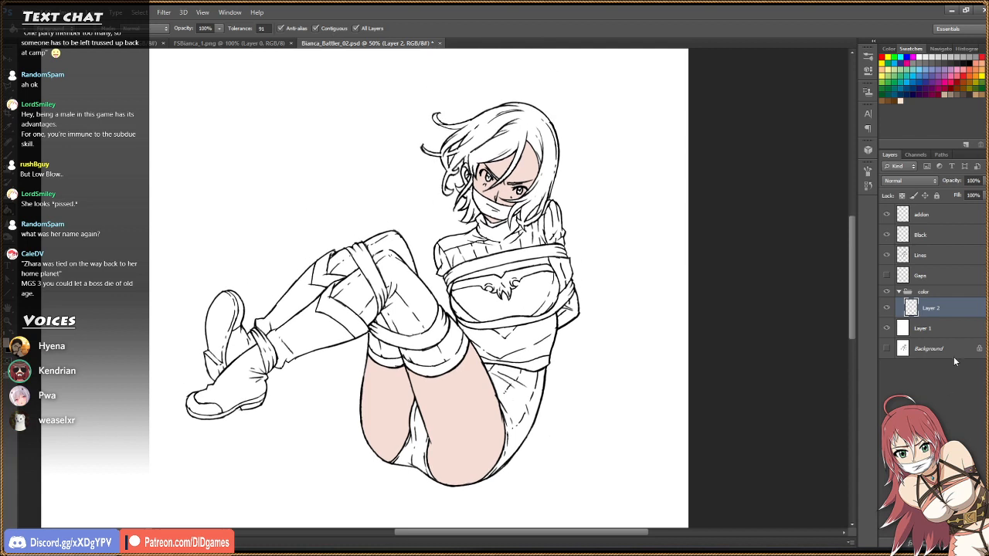
pyautogui.hotkey('ctrl', 'shift', 'alt', 'n')
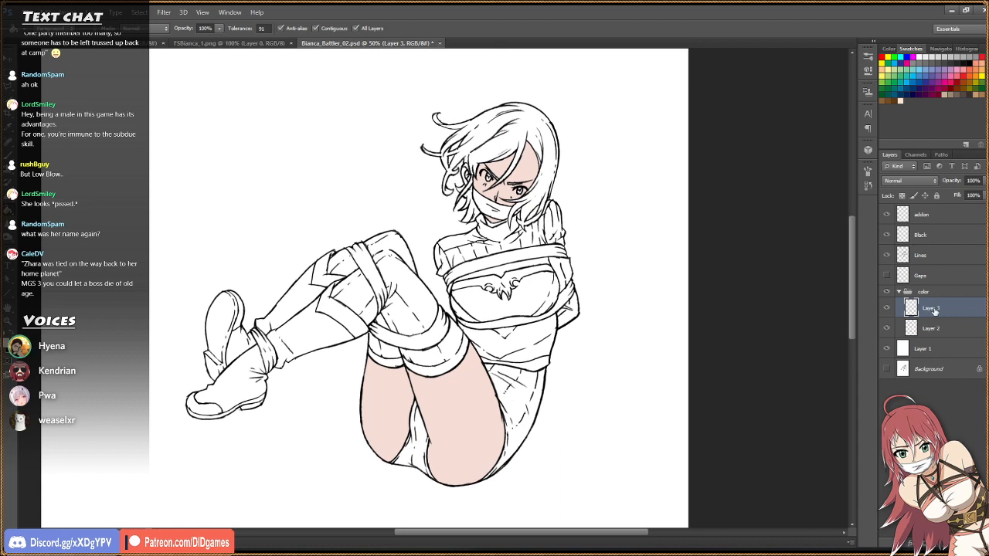
pyautogui.doubleClick(925, 309)
pyautogui.write('hair')
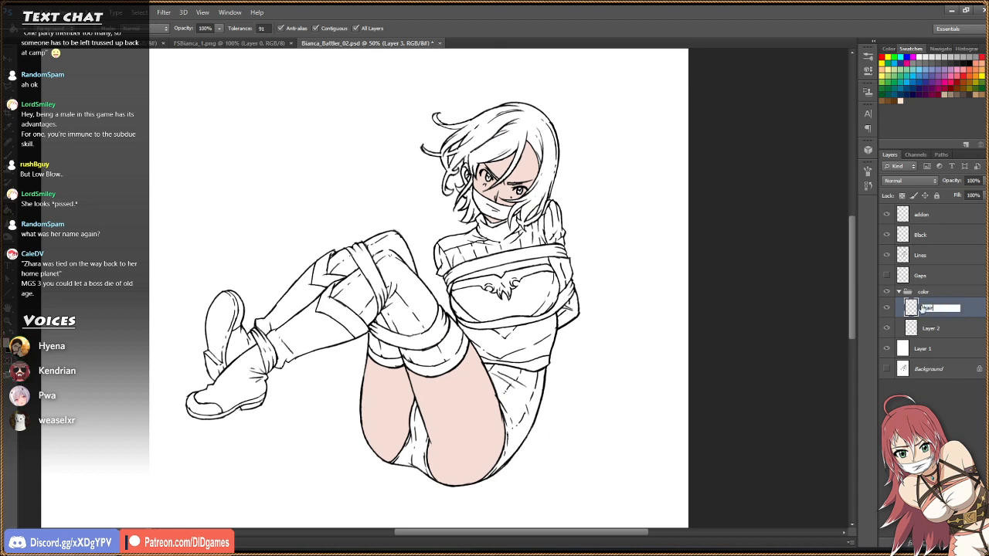
pyautogui.press('Return')
pyautogui.doubleClick(932, 330)
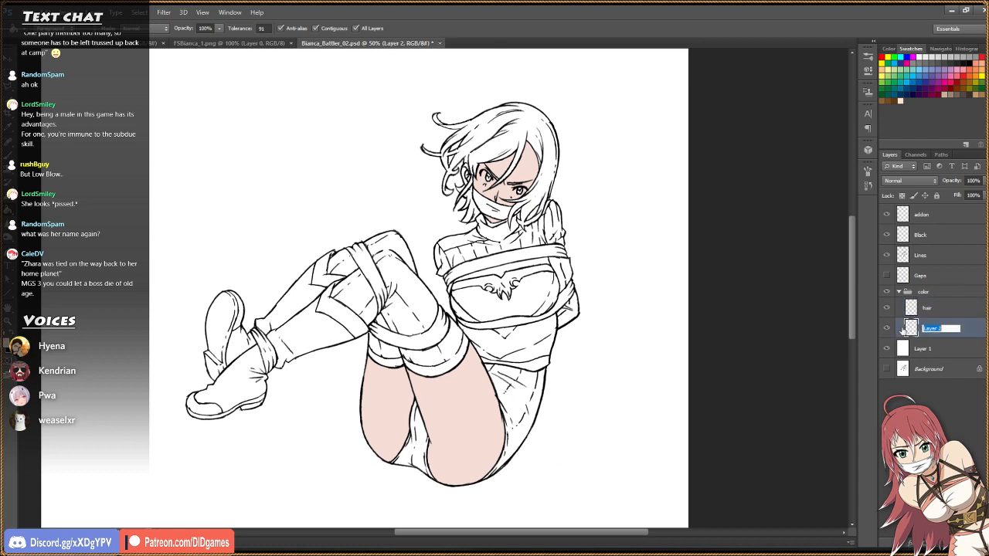
pyautogui.write('skin')
pyautogui.press('Return')
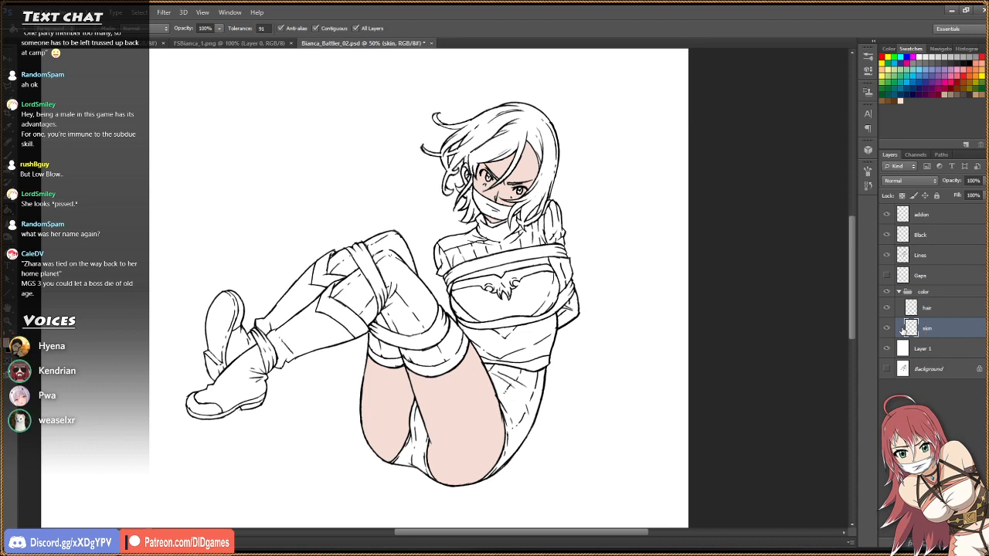
# On the hair layer, fill the figure's hair with the light grey hair colour sampled from the coloured Bianca reference.
pyautogui.click(967, 310)
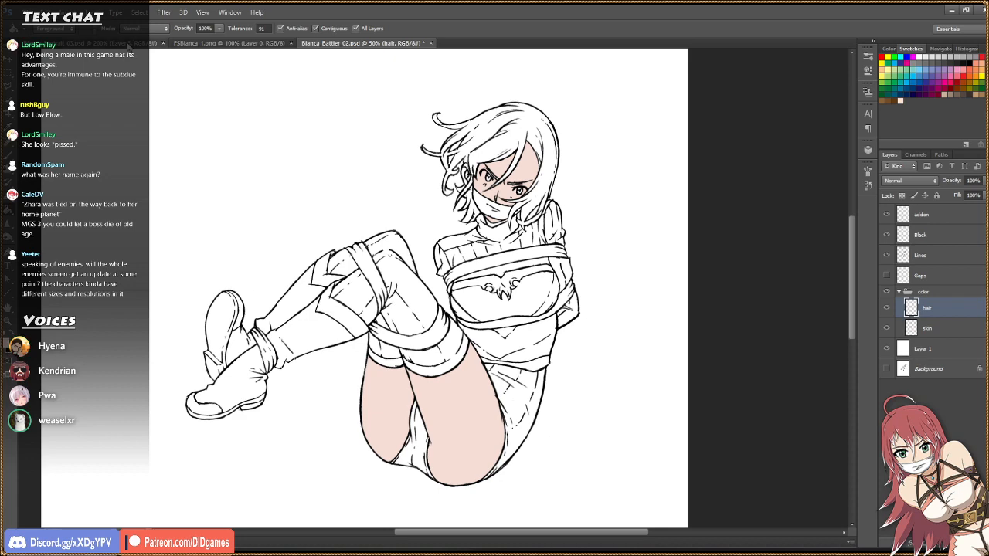
pyautogui.click(200, 43)
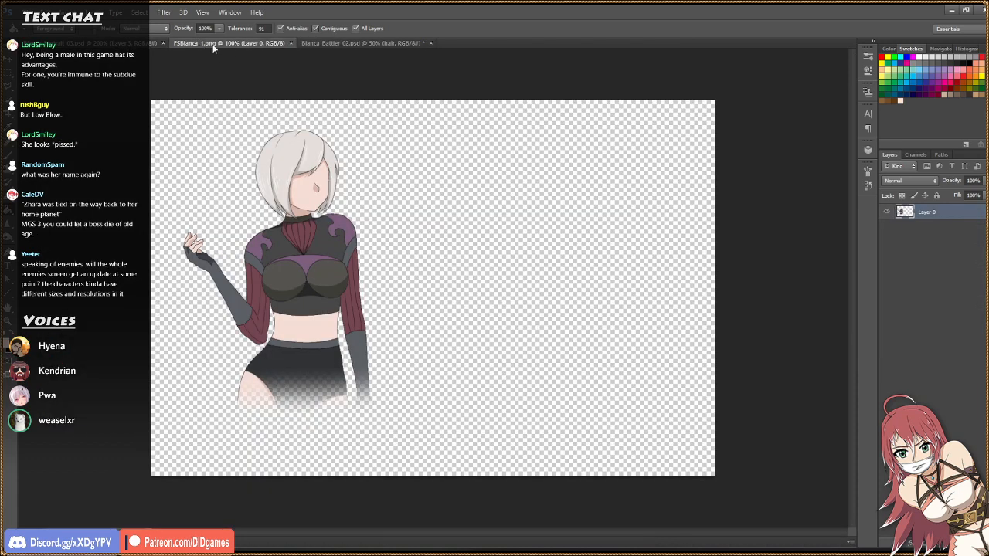
pyautogui.press('i')
pyautogui.click(384, 43)
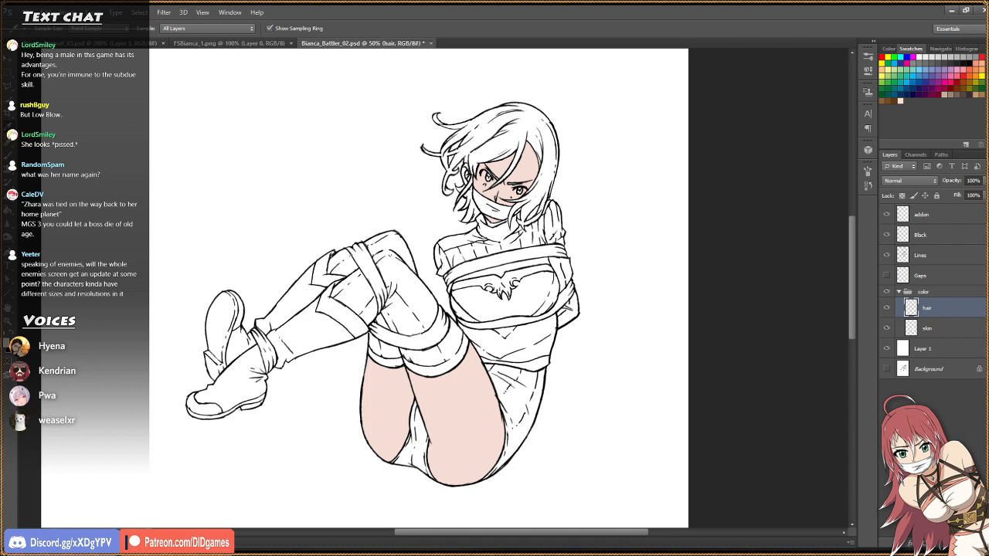
pyautogui.press('z')
pyautogui.click(514, 98)
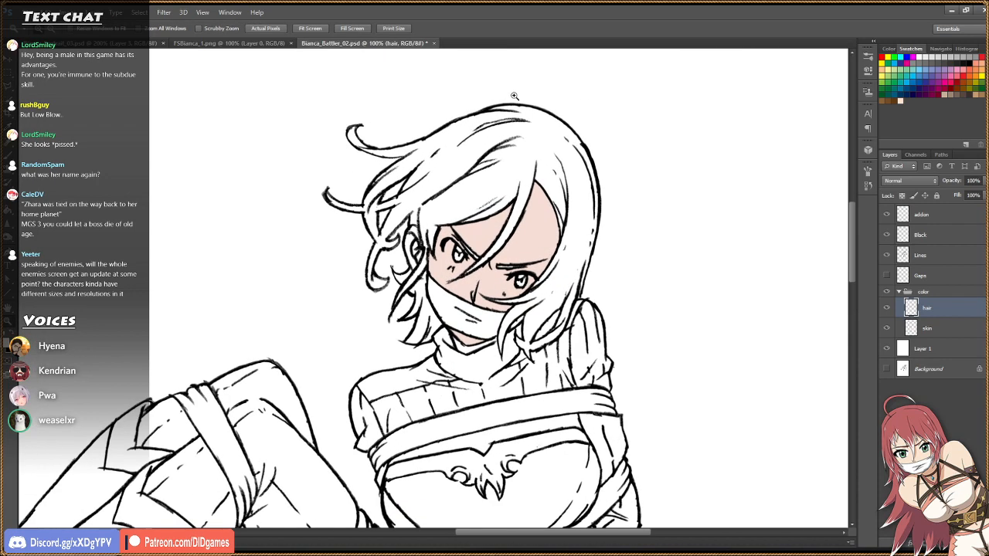
pyautogui.press('g')
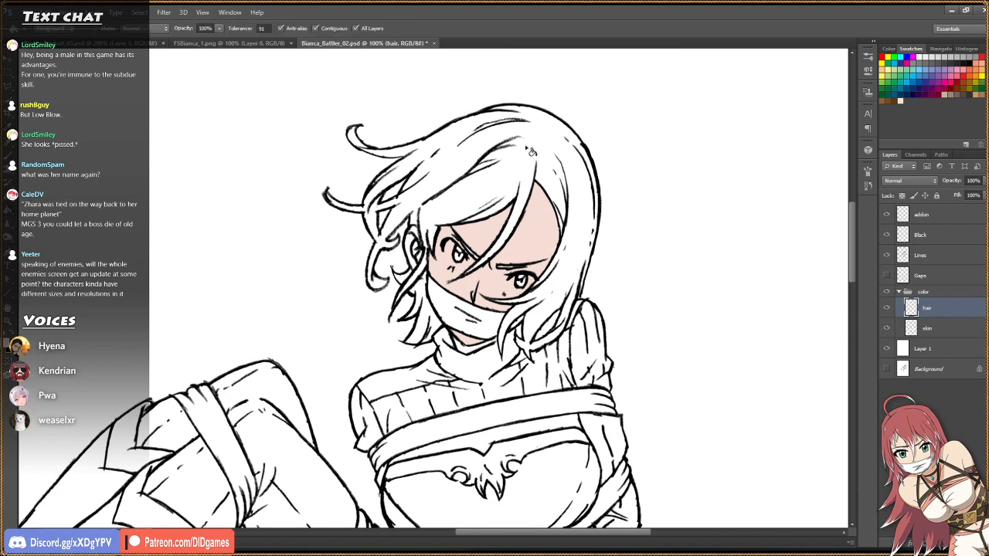
pyautogui.click(592, 149)
pyautogui.click(429, 322)
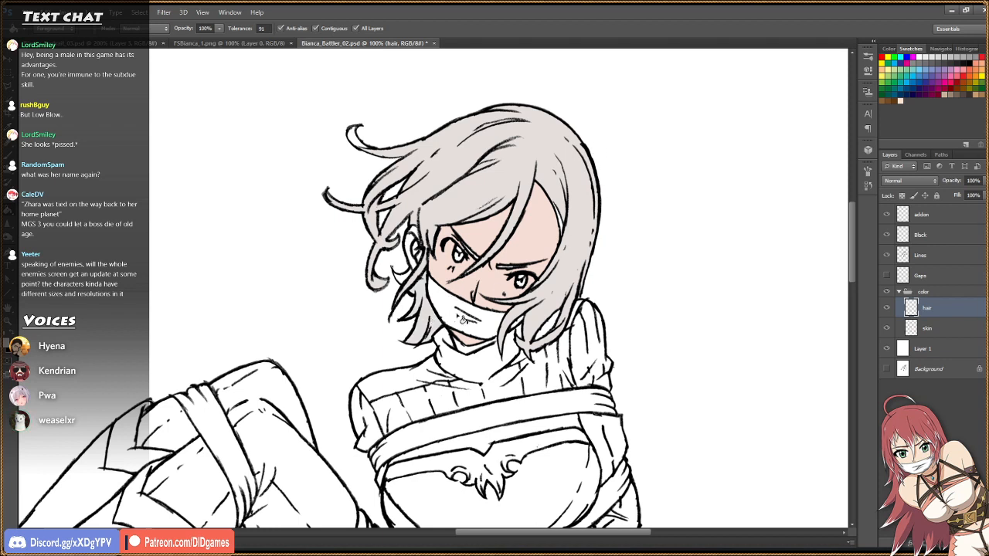
# On the skin layer, resample the skin colour and fill the figure's exposed ear with it.
pyautogui.click(958, 333)
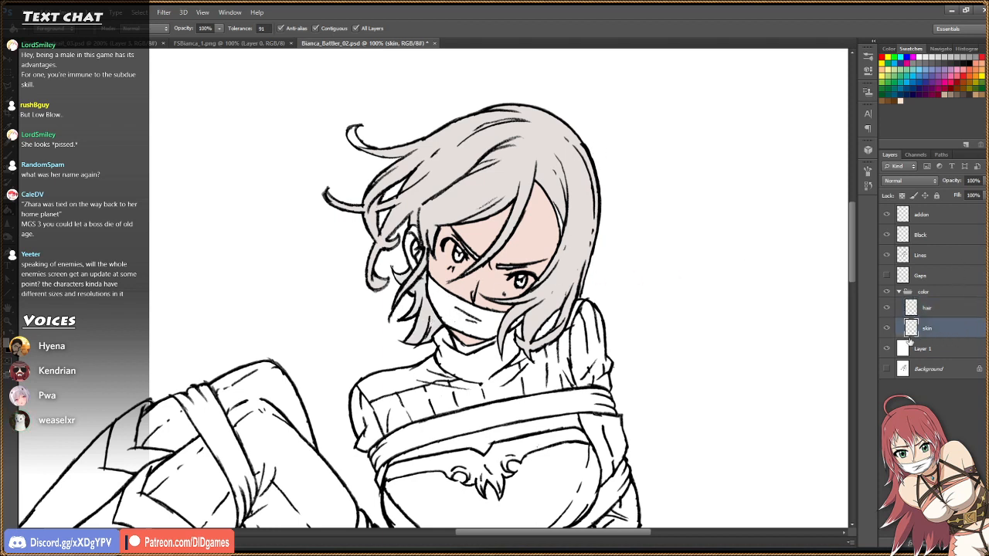
pyautogui.press('i')
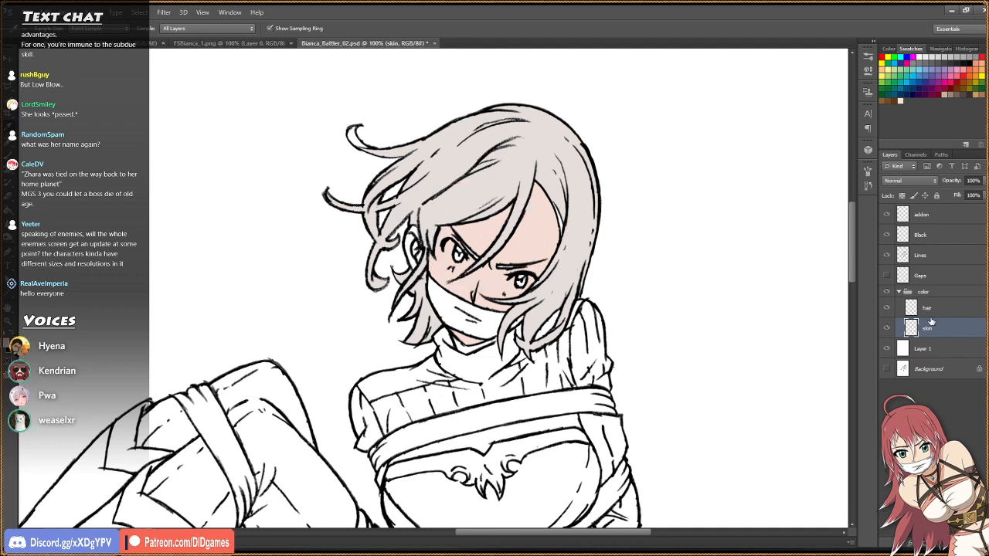
pyautogui.press('g')
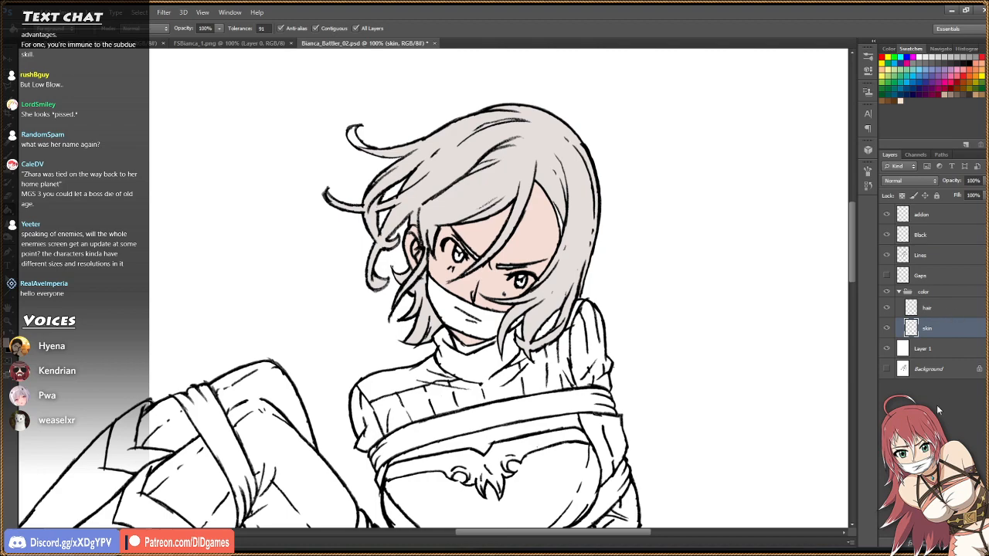
# On the hair layer, resample the grey hair colour and fill the remaining gaps in the curled outer strand and the side hair.
pyautogui.moveTo(850, 218)
pyautogui.mouseDown()
pyautogui.moveTo(851, 285)
pyautogui.moveTo(862, 196)
pyautogui.moveTo(859, 227)
pyautogui.mouseUp()
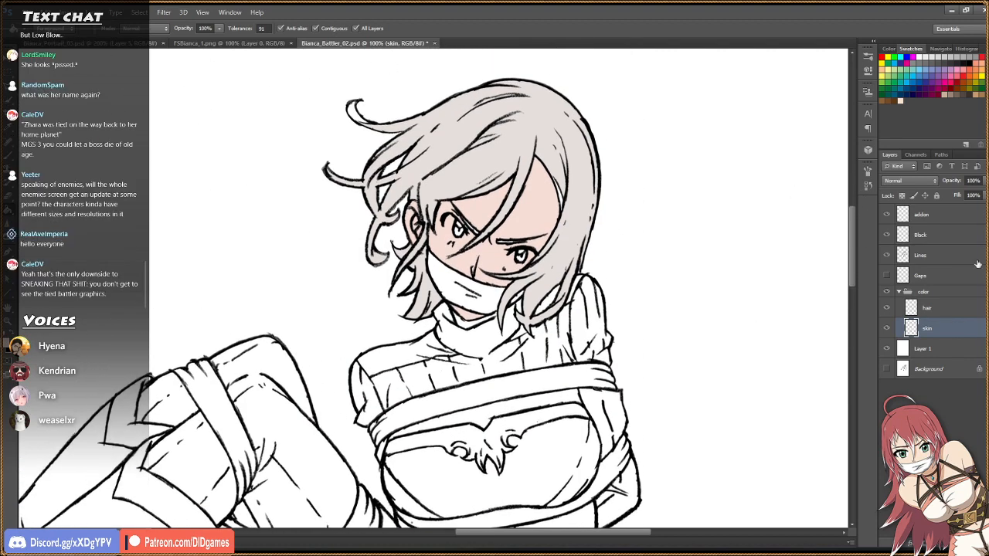
pyautogui.click(953, 307)
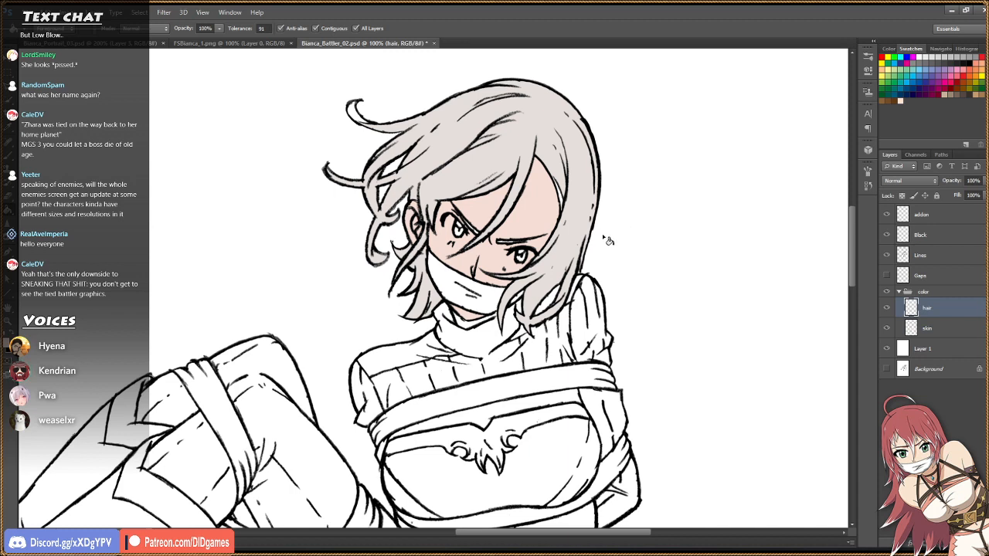
pyautogui.press('i')
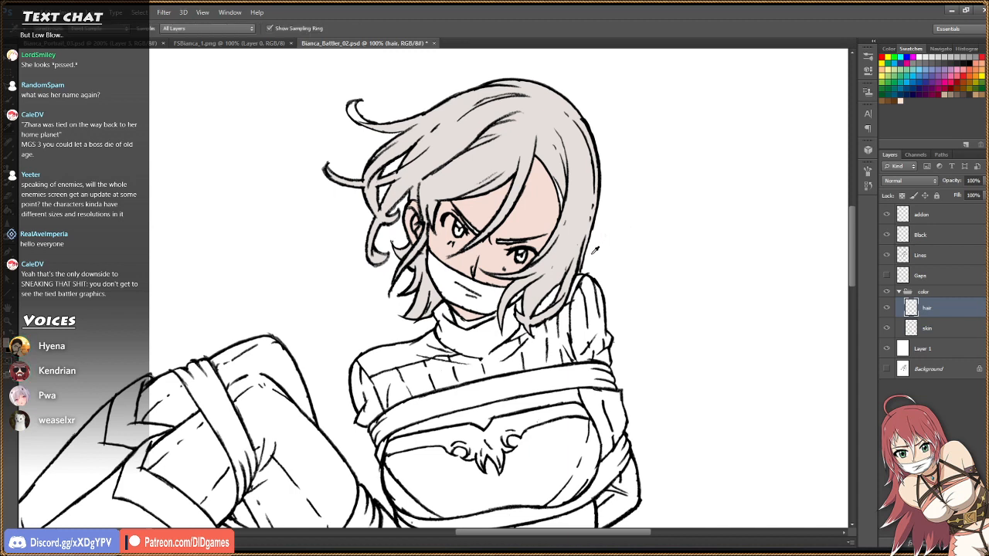
pyautogui.click(504, 123)
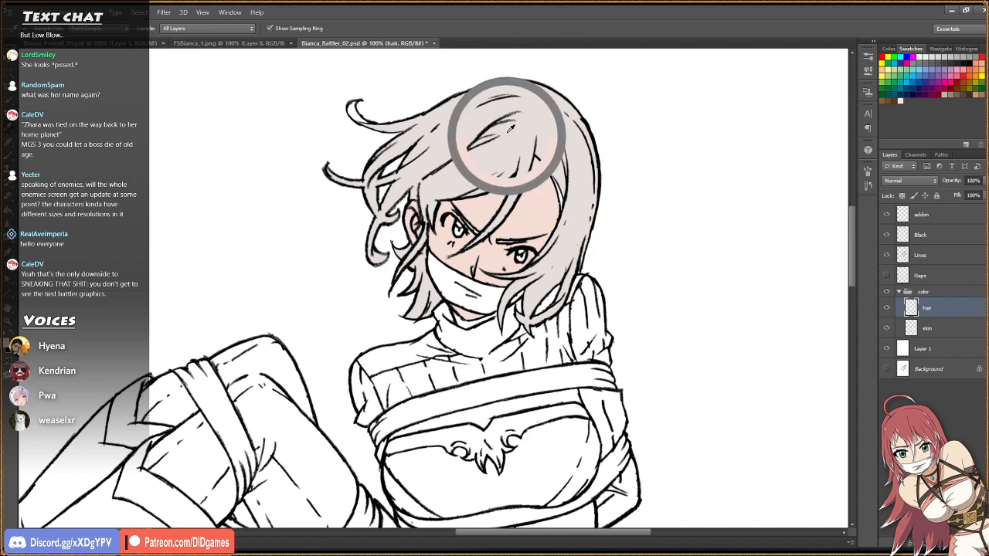
pyautogui.press('g')
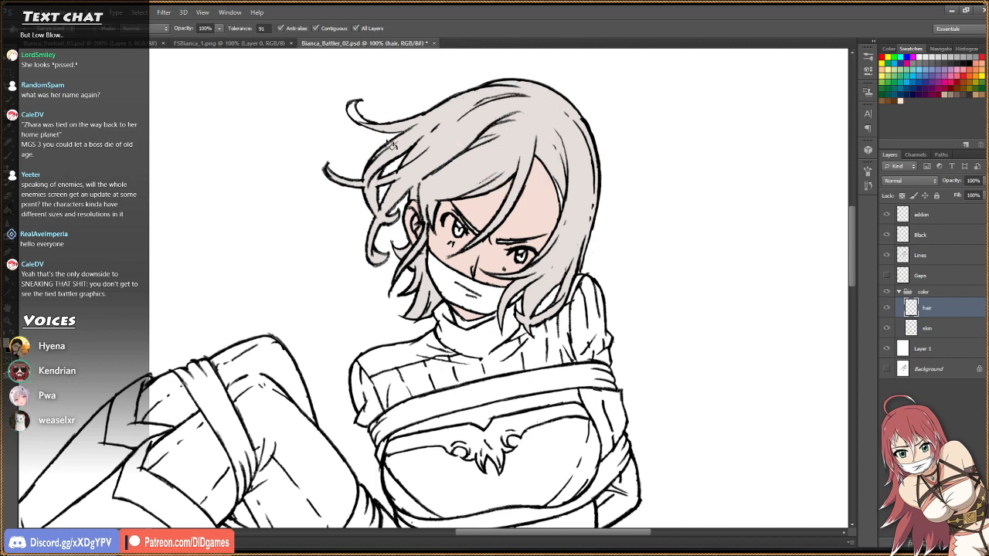
pyautogui.click(352, 114)
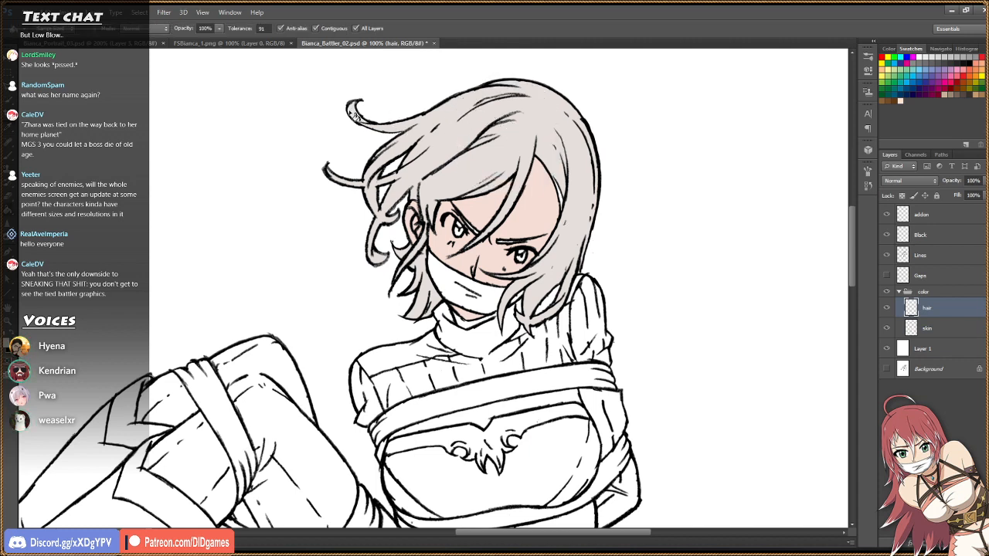
pyautogui.click(564, 202)
# On the addon layer, undo the last brush stroke and reduce the brush size for line work around the collar.
pyautogui.moveTo(851, 220)
pyautogui.mouseDown()
pyautogui.moveTo(850, 253)
pyautogui.moveTo(851, 222)
pyautogui.mouseUp()
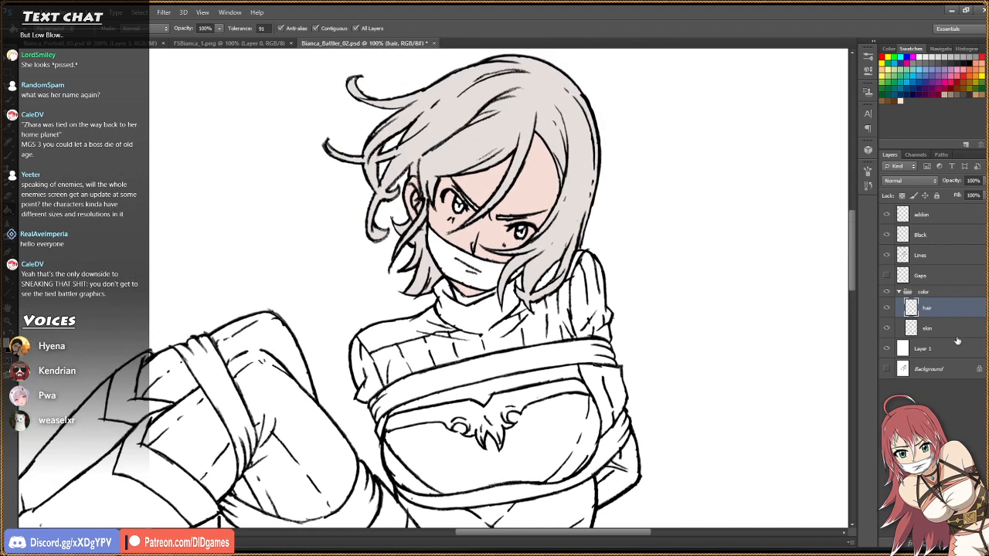
pyautogui.click(949, 215)
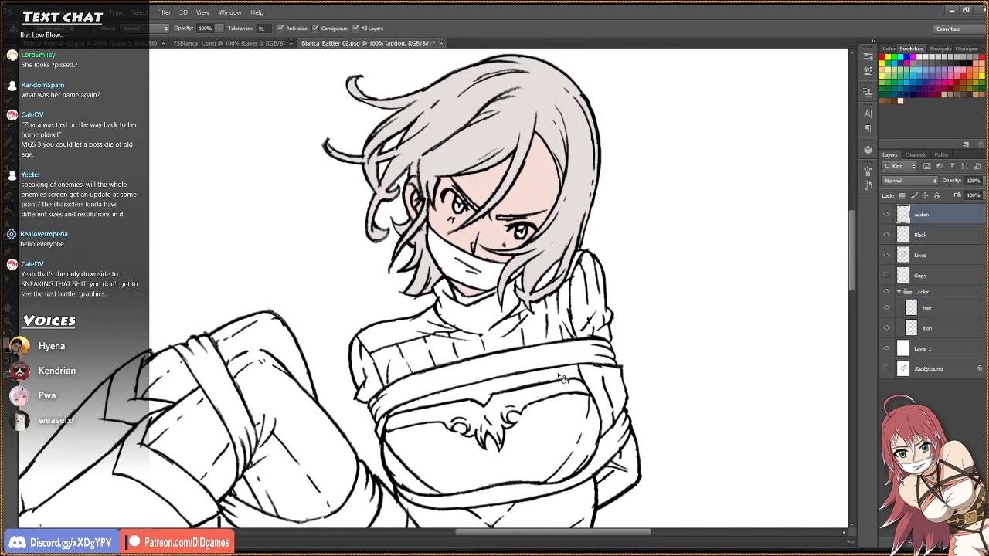
pyautogui.press('z')
pyautogui.click(483, 293)
pyautogui.click(483, 293)
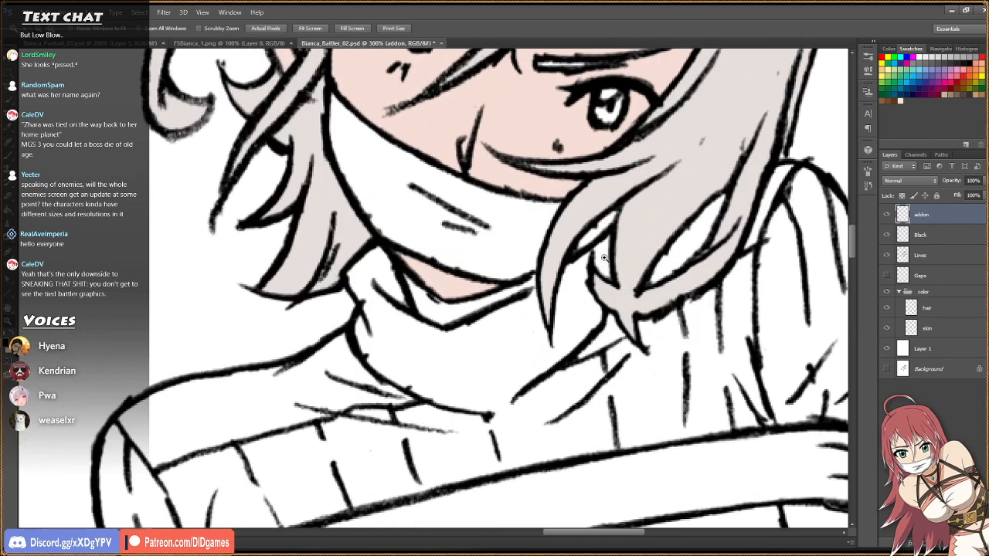
pyautogui.press('b')
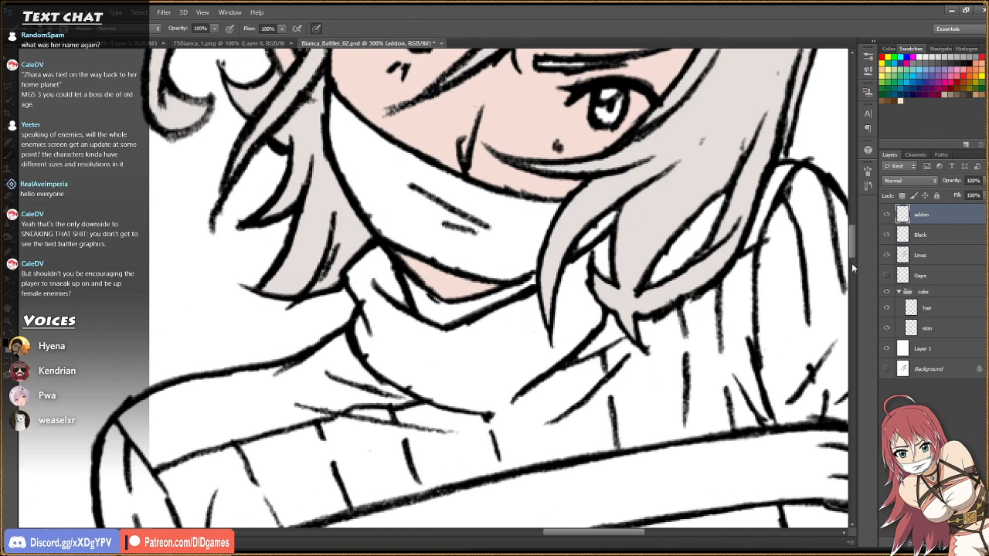
pyautogui.hotkey('ctrl', 'z')
pyautogui.press('[')
pyautogui.press('[')
pyautogui.press('[')
pyautogui.press('[')
pyautogui.press('[')
pyautogui.press('[')
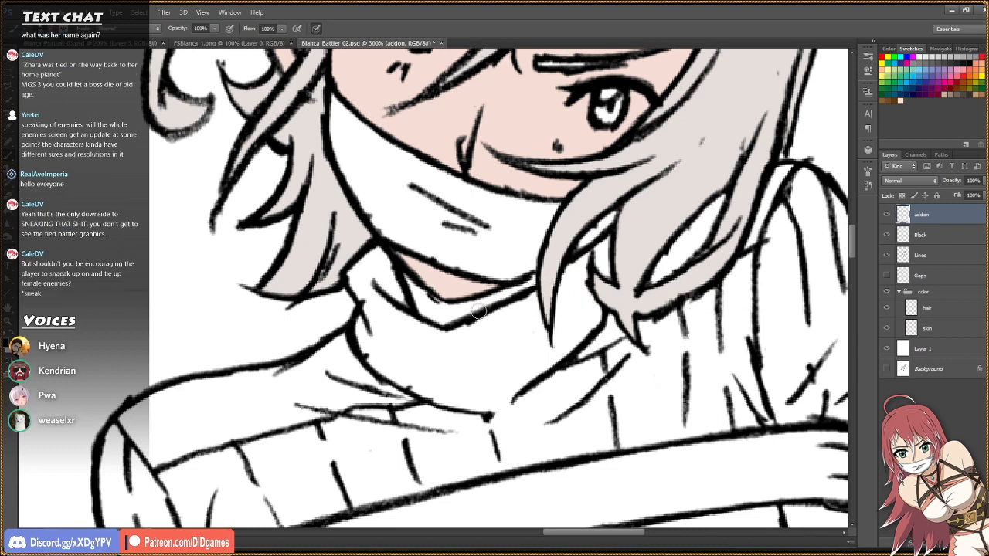
# On the skin layer, resample the skin colour from the face and fill the neck strip inside the collar with it.
pyautogui.press('z')
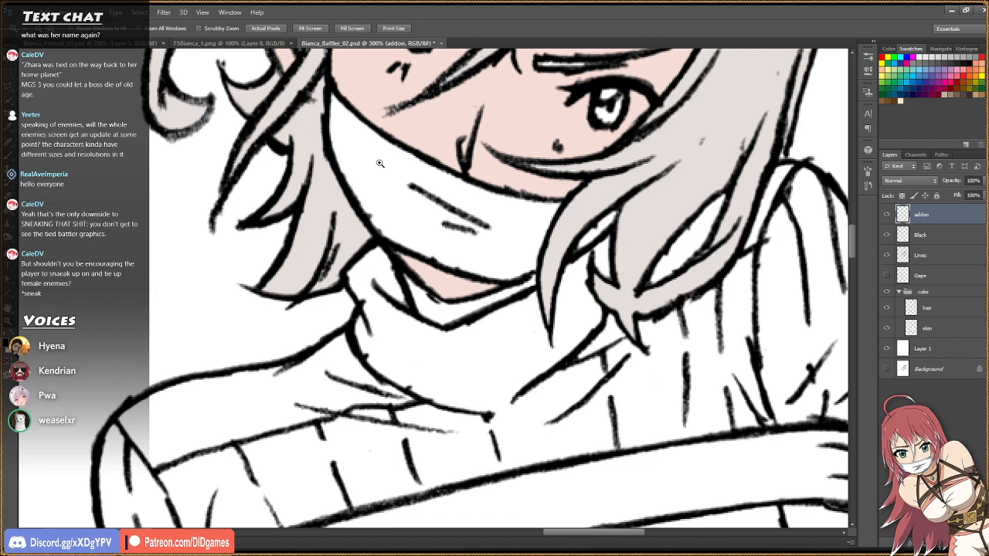
pyautogui.click(960, 332)
pyautogui.press('i')
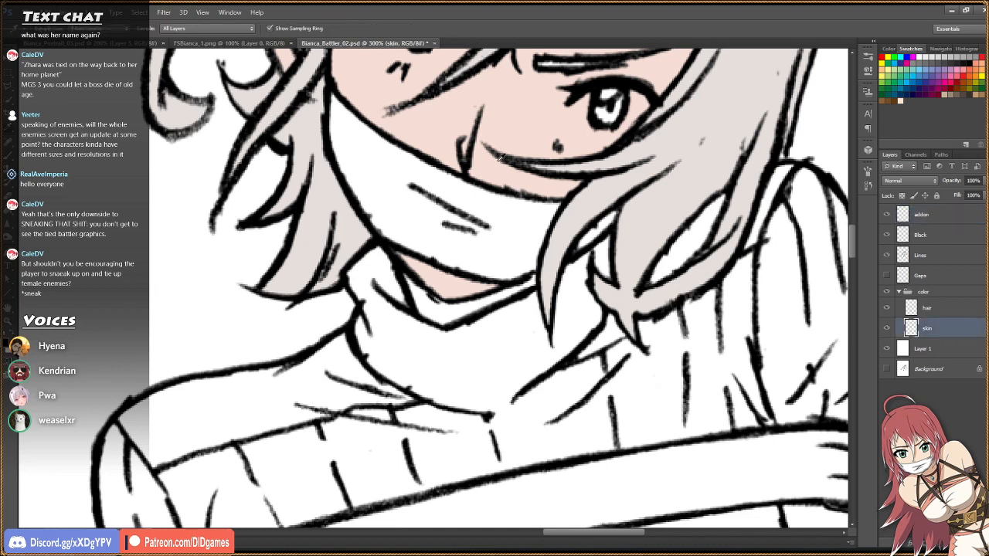
pyautogui.click(441, 115)
pyautogui.press('g')
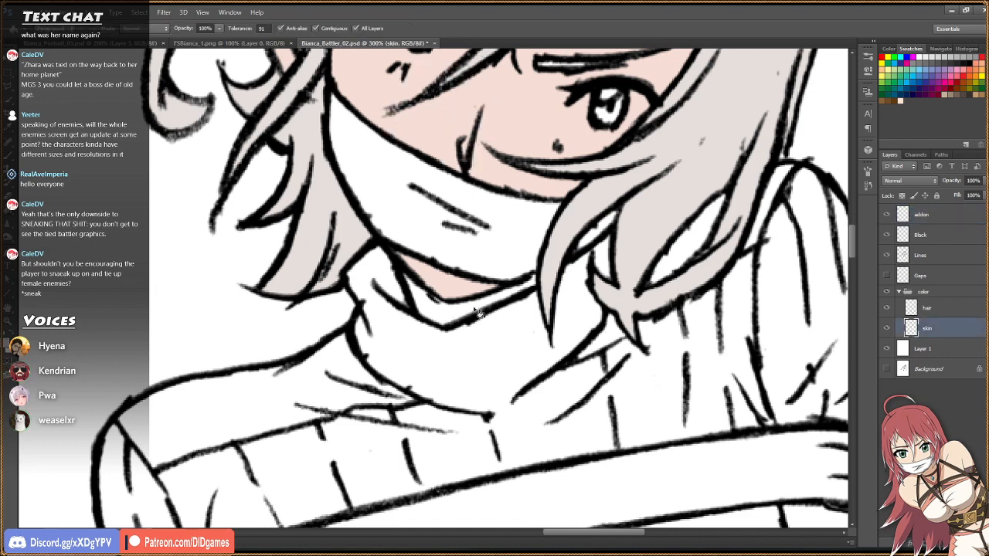
pyautogui.click(491, 313)
pyautogui.press('b')
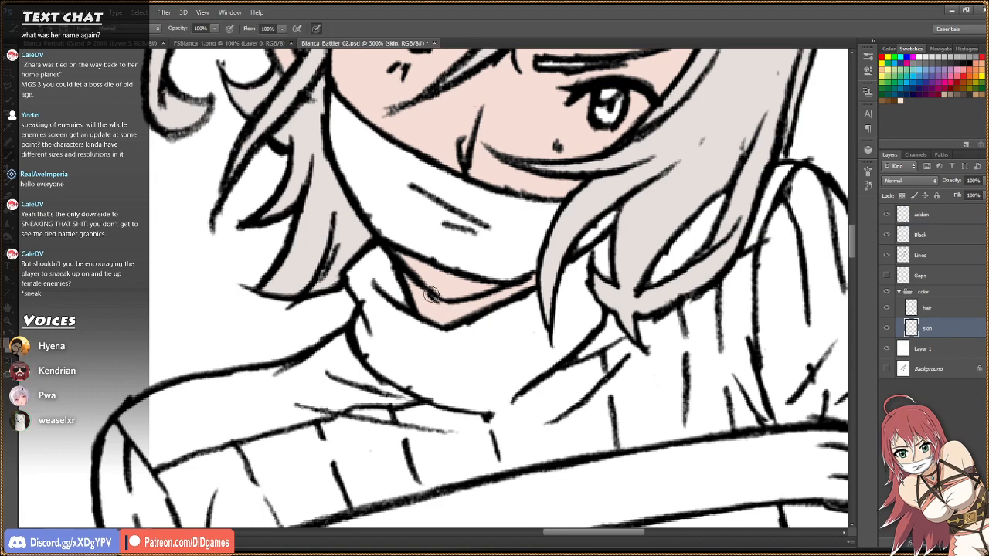
pyautogui.press('z')
pyautogui.click(309, 28)
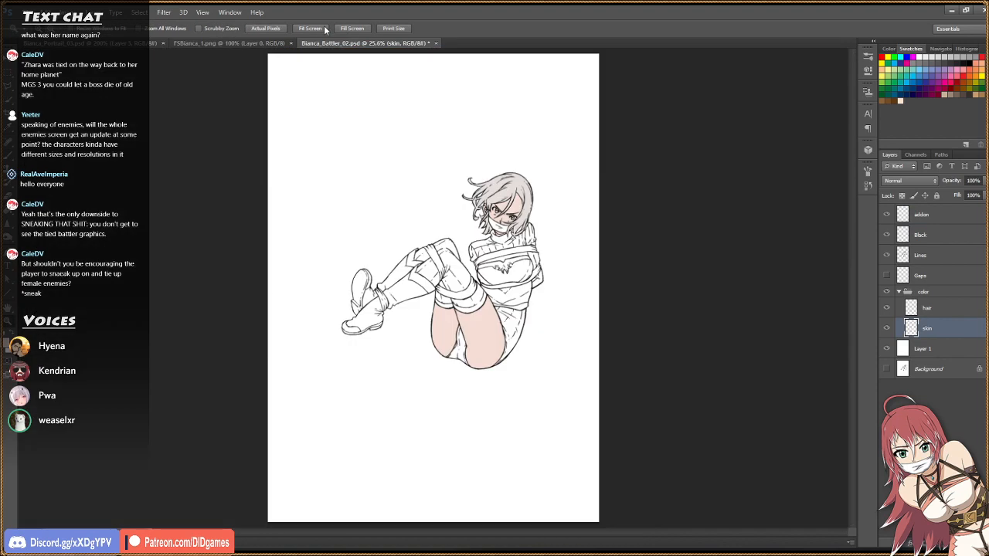
pyautogui.moveTo(510, 252); pyautogui.dragTo(497, 255)
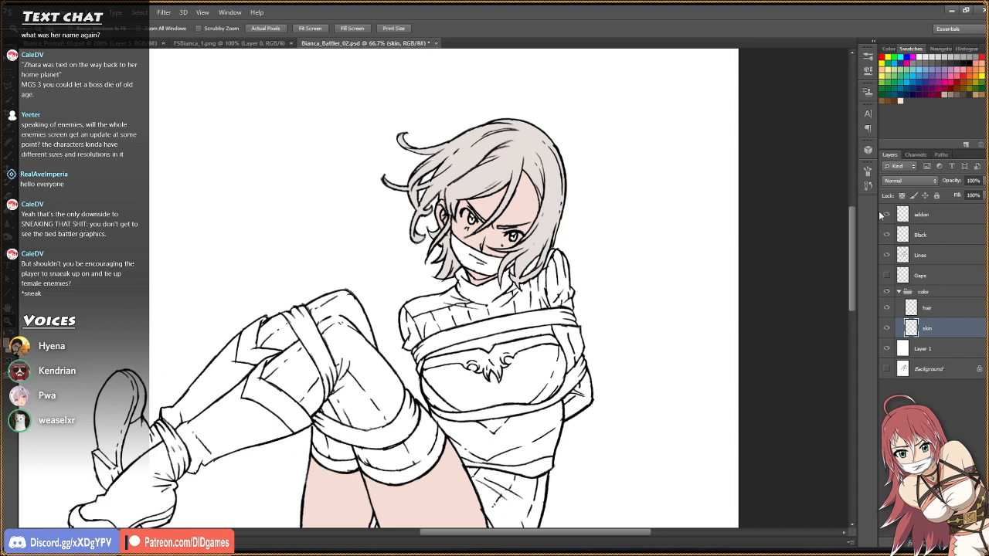
pyautogui.moveTo(851, 234)
pyautogui.mouseDown()
pyautogui.moveTo(854, 246)
pyautogui.moveTo(848, 236)
pyautogui.mouseUp()
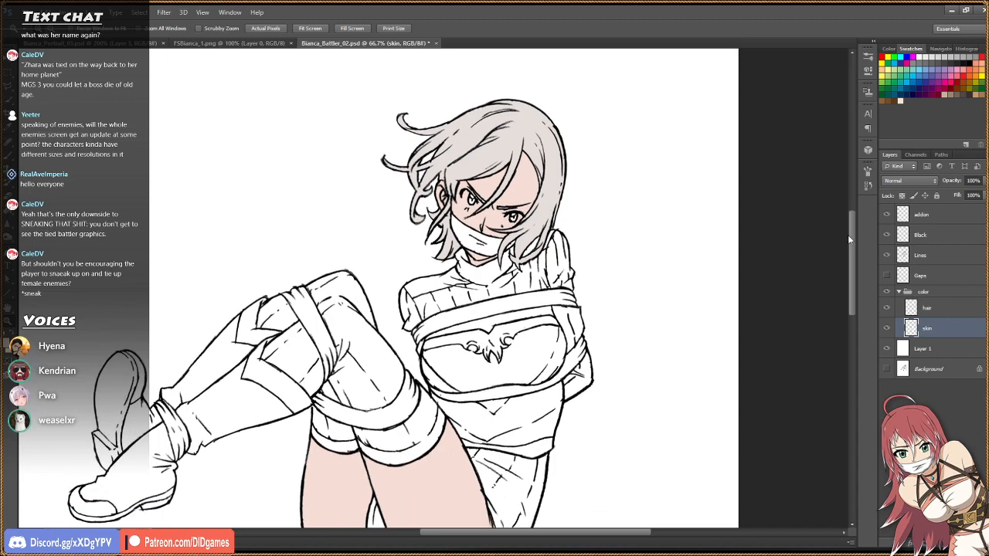
# Switch to RPG Maker and look through the Northern Desert, The Tail - Keron and The Tail - Desert maps.
pyautogui.hotkey('alt', 'Tab')
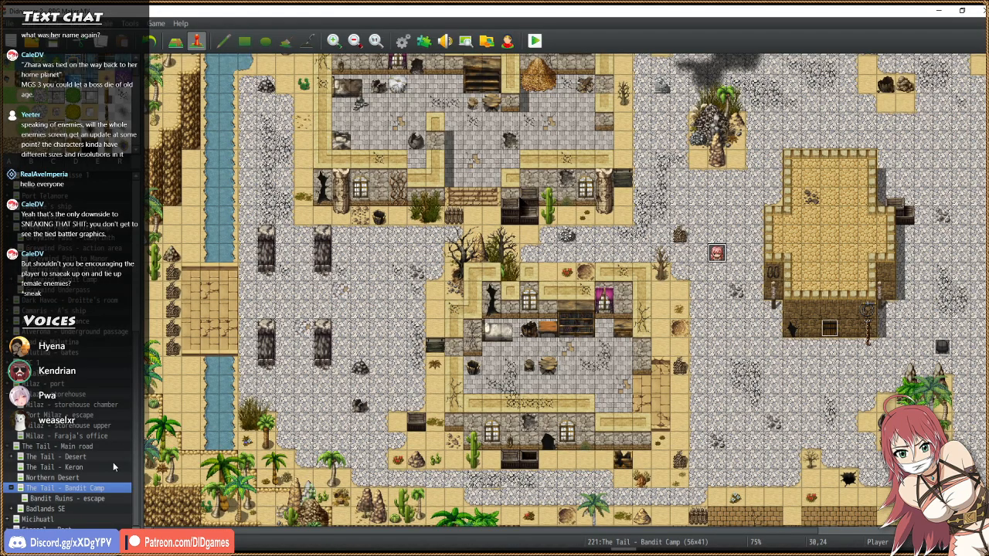
pyautogui.click(88, 477)
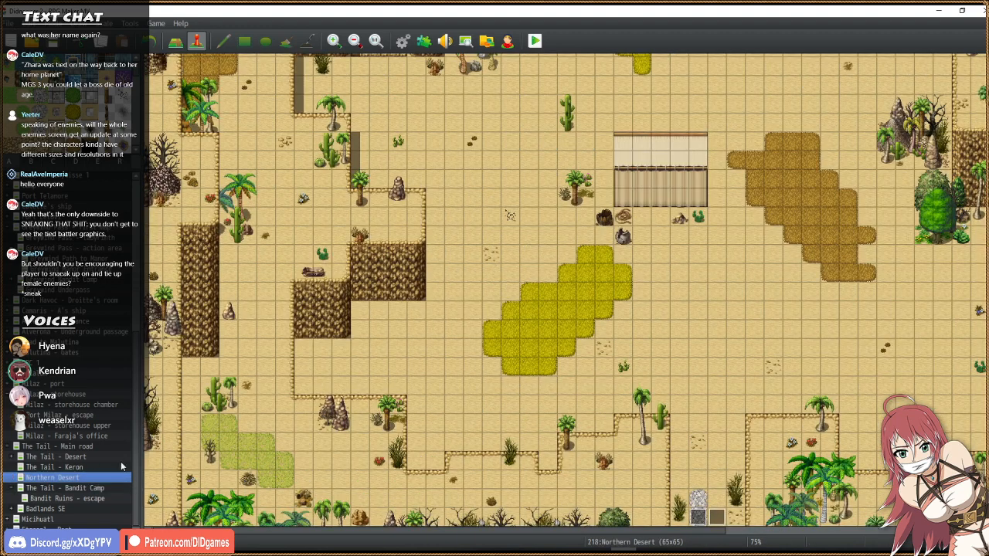
pyautogui.click(94, 467)
pyautogui.click(93, 460)
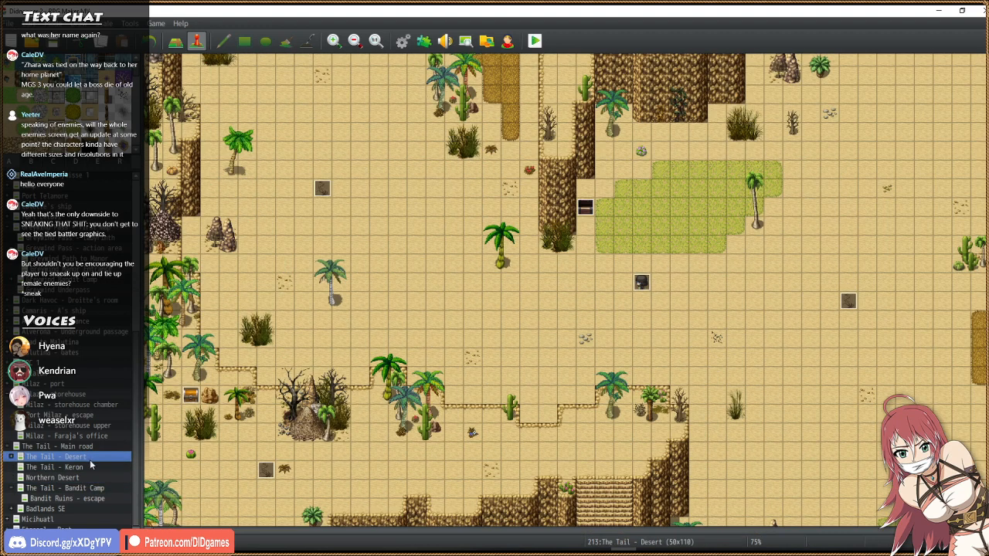
pyautogui.moveTo(985, 293); pyautogui.dragTo(983, 128)
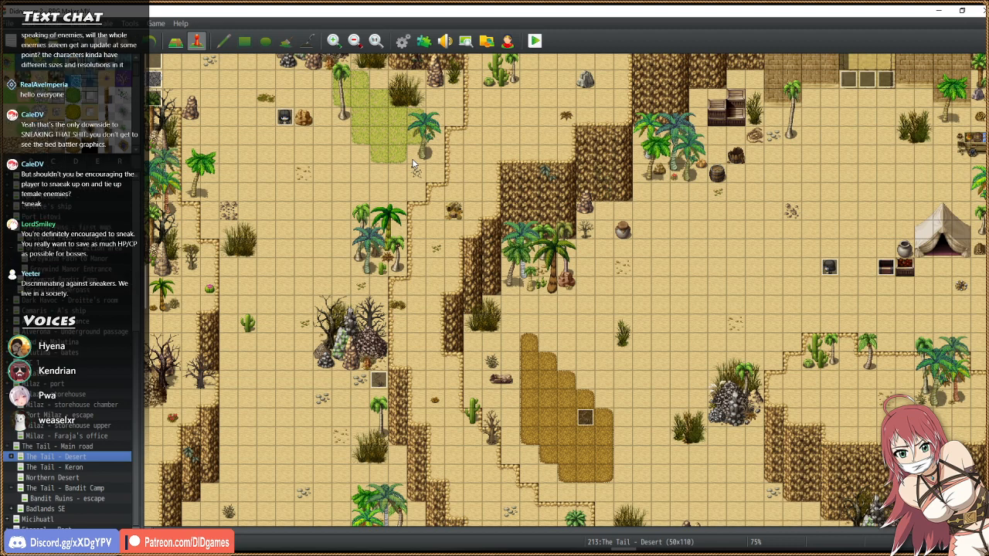
pyautogui.scroll(3, 674, 511)
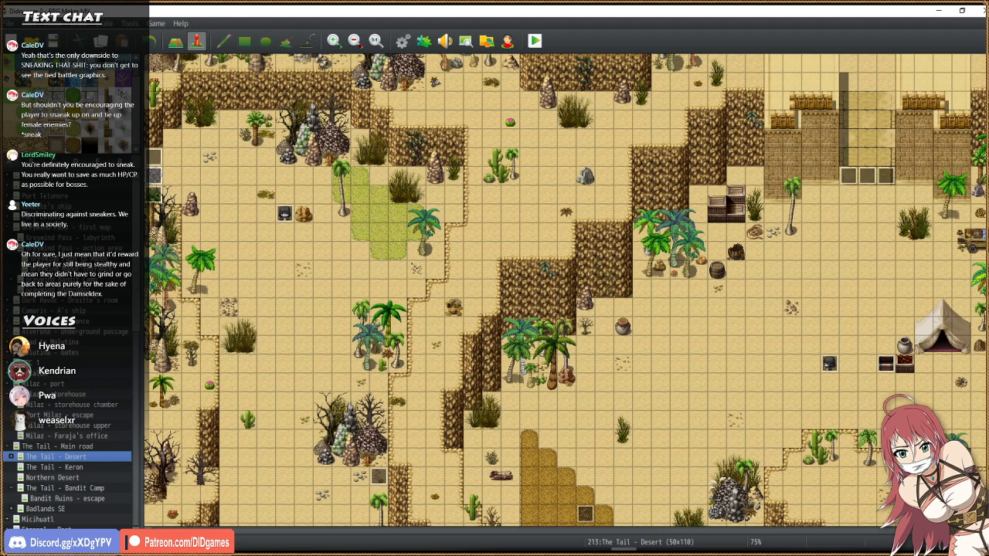
pyautogui.click(624, 551)
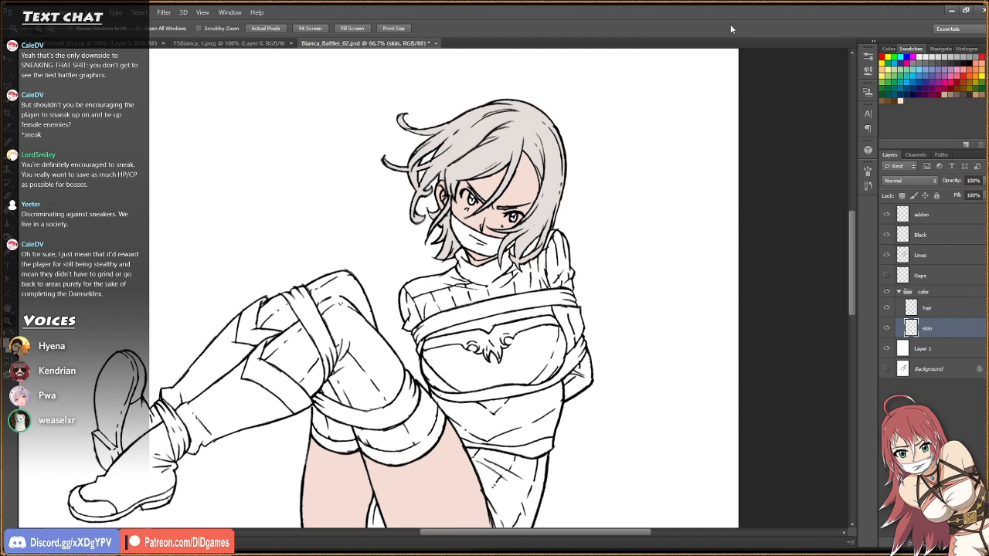
# Return to the drawing, add a new layer above the hair layer and place it in its own group.
pyautogui.click(965, 312)
pyautogui.hotkey('ctrl', 'shift', 'alt', 'n')
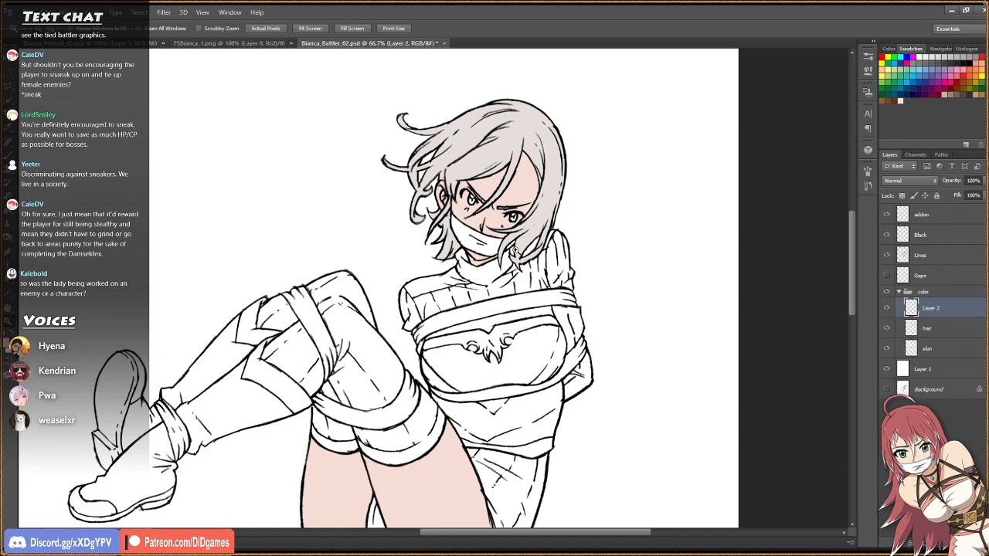
pyautogui.click(517, 133)
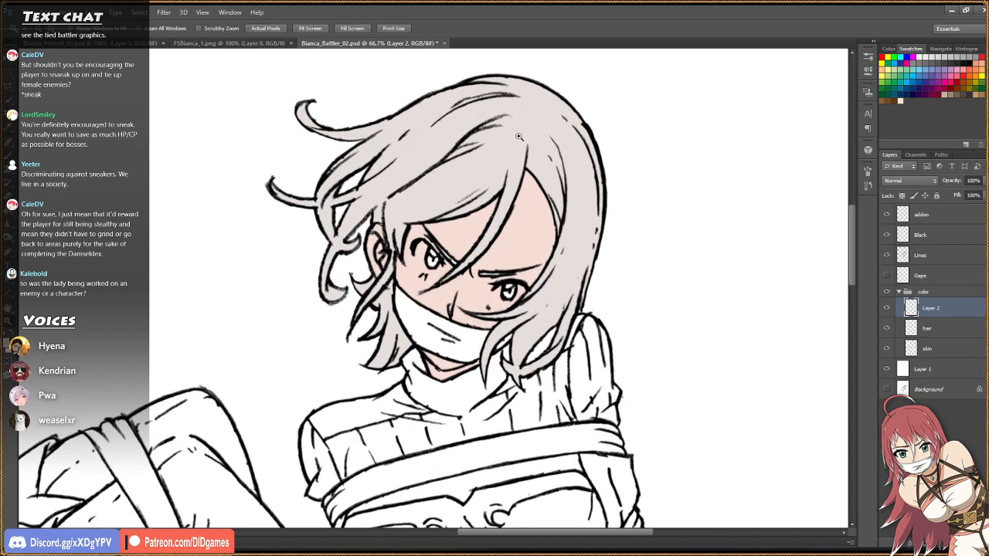
pyautogui.click(519, 137)
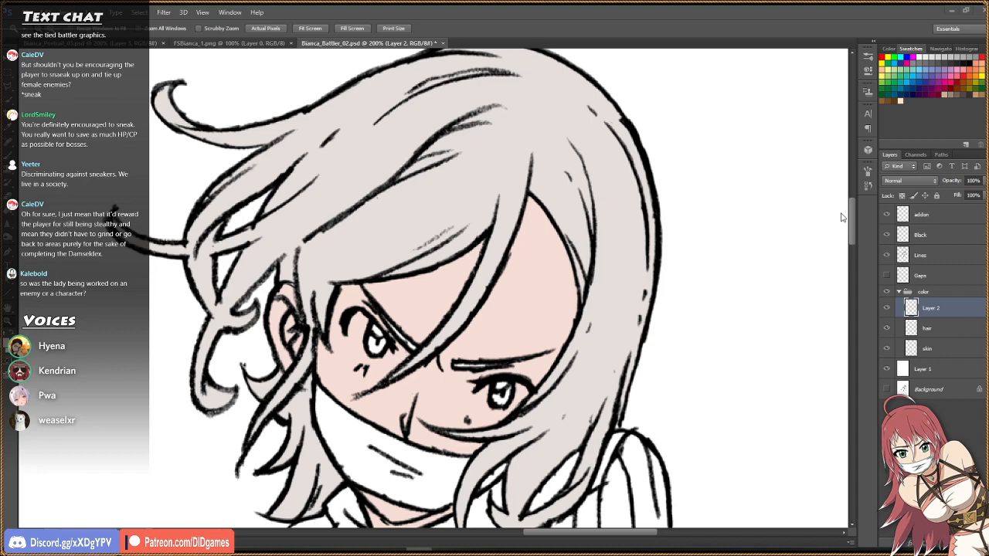
pyautogui.moveTo(852, 209)
pyautogui.mouseDown()
pyautogui.moveTo(855, 247)
pyautogui.moveTo(858, 203)
pyautogui.moveTo(852, 223)
pyautogui.mouseUp()
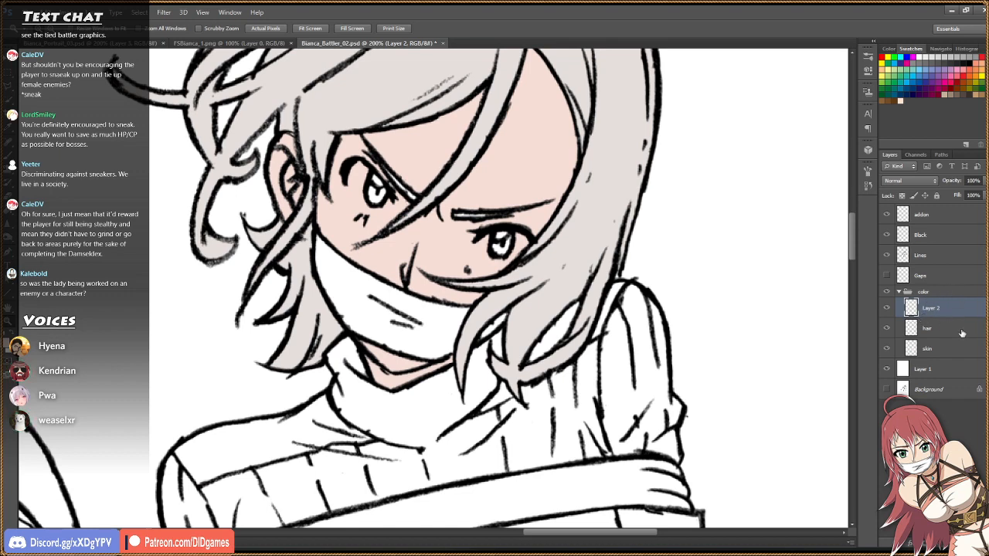
pyautogui.hotkey('ctrl', 'g')
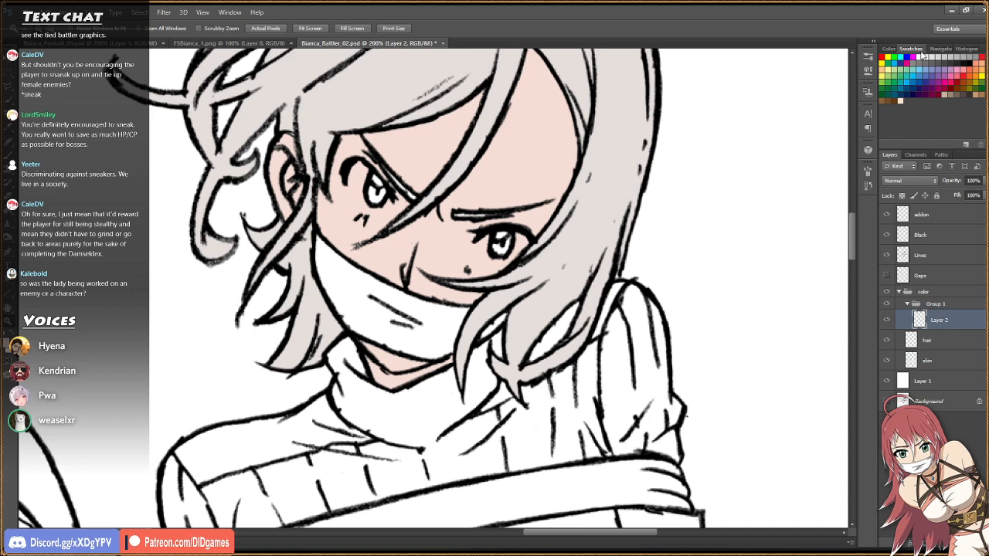
# Paint the whites of both eyes with the Brush on the new layer.
pyautogui.press('b')
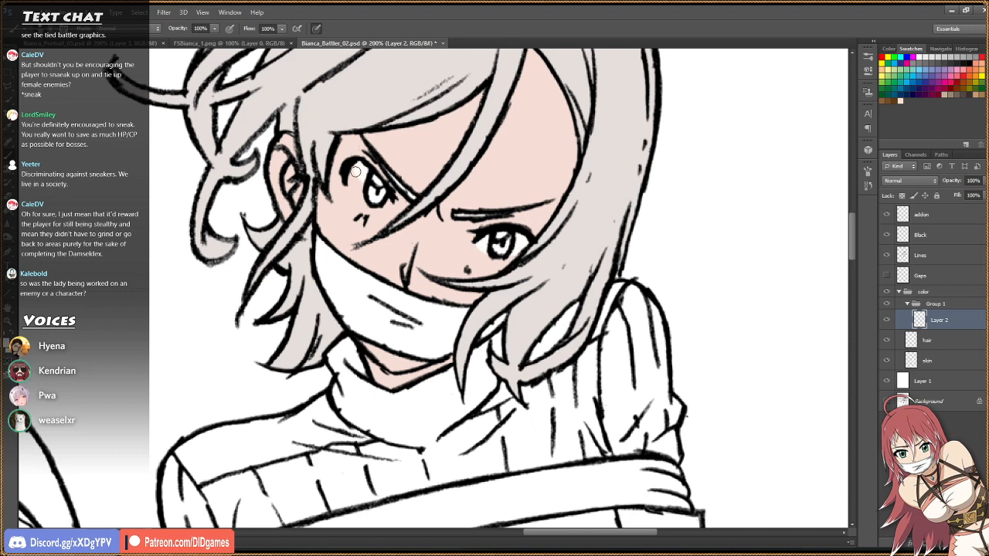
pyautogui.moveTo(355, 171); pyautogui.dragTo(373, 196)
pyautogui.moveTo(853, 228); pyautogui.dragTo(852, 242)
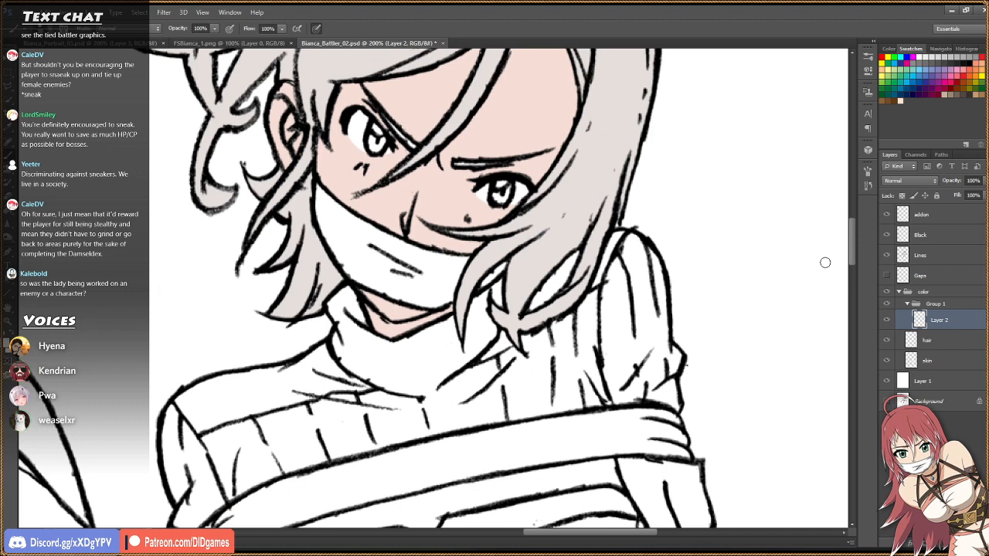
# Rename the eye-fill layer "white" and the group containing it "eyes".
pyautogui.doubleClick(944, 321)
pyautogui.write('white')
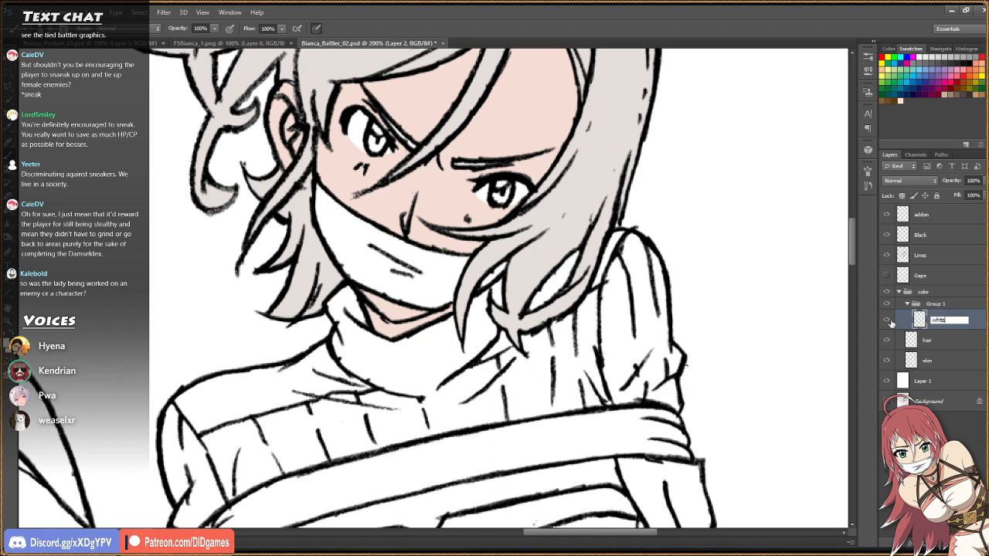
pyautogui.press('Return')
pyautogui.doubleClick(941, 305)
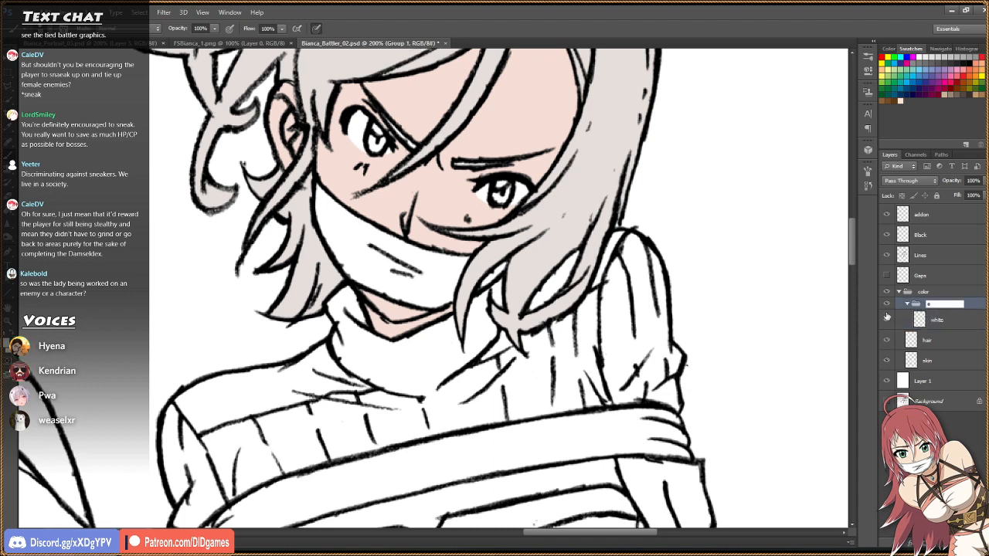
pyautogui.write('eyes')
pyautogui.press('Return')
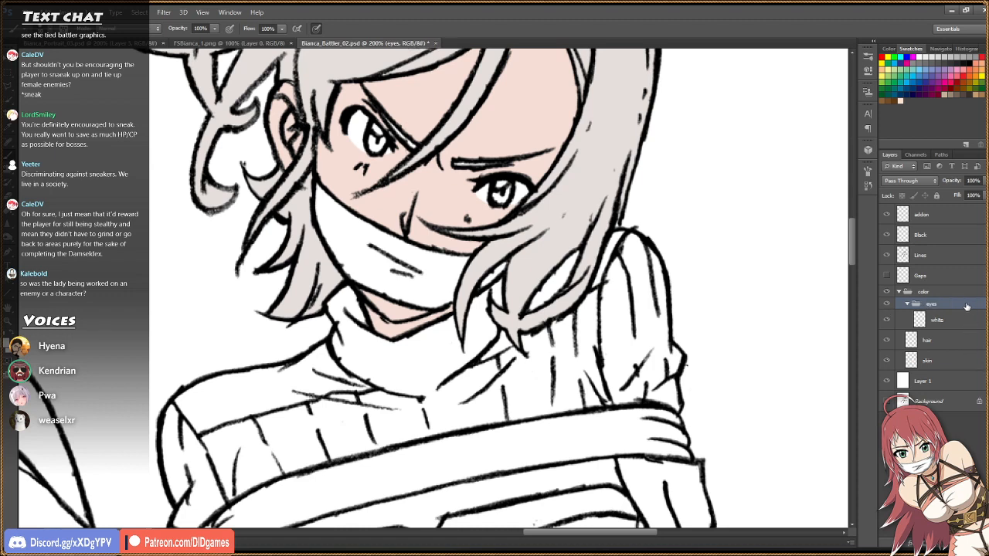
# Add a layer named "gag" above the eyes group and fill the cloth over the mouth with off-white on it.
pyautogui.hotkey('ctrl', 'shift', 'alt', 'n')
pyautogui.moveTo(941, 317); pyautogui.dragTo(936, 303)
pyautogui.doubleClick(933, 309)
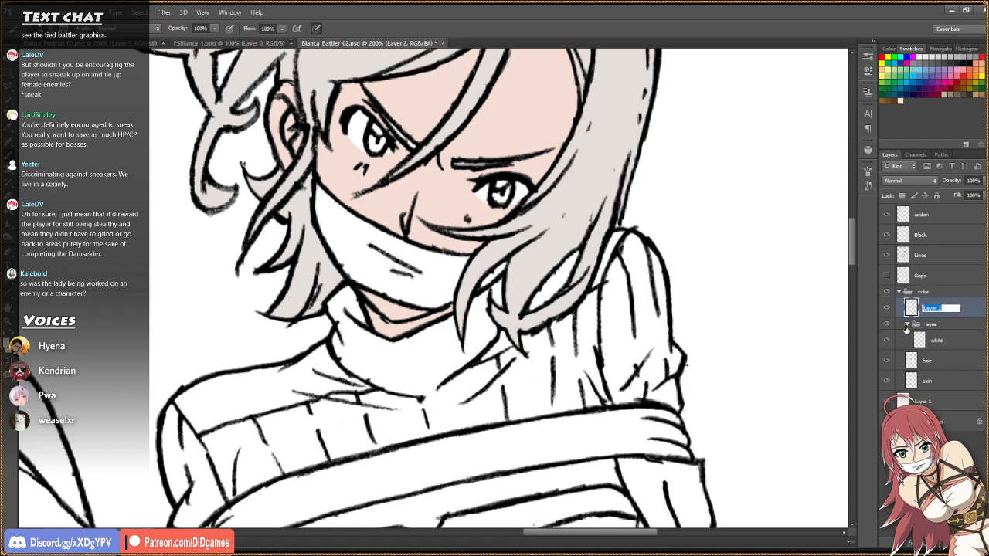
pyautogui.write('gag')
pyautogui.press('Return')
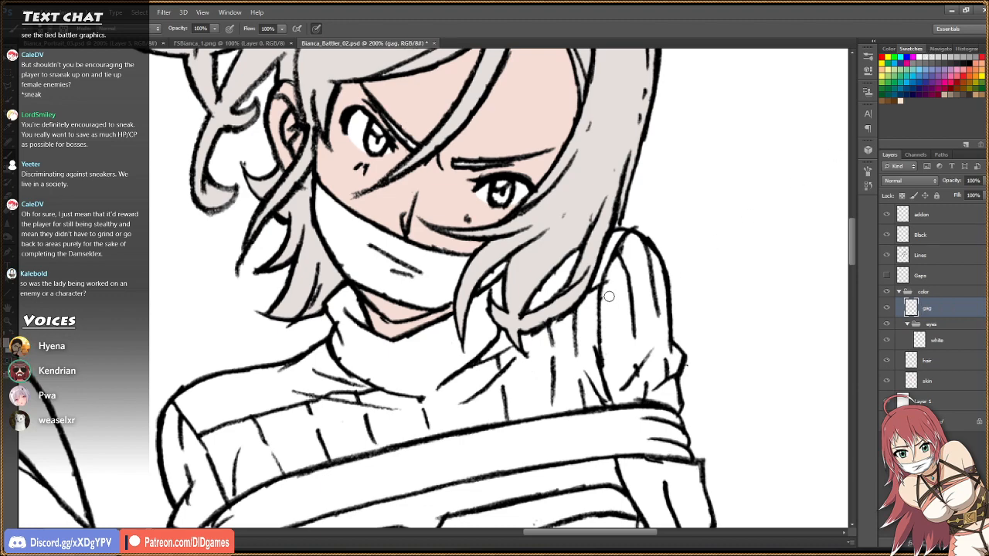
pyautogui.press('g')
pyautogui.click(452, 286)
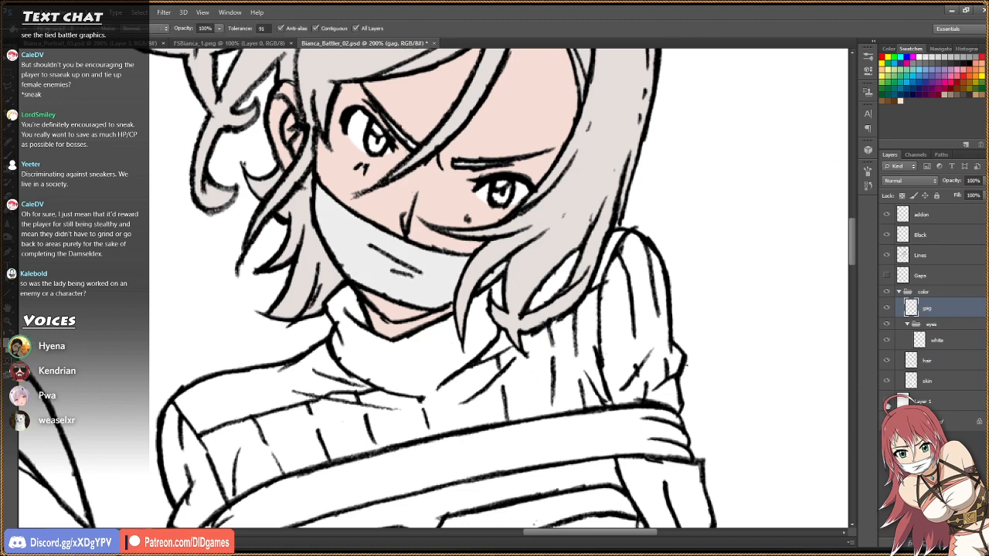
# Toggle the visibility of the white backdrop, Layer 1, leaving it hidden, to examine the colour fills up close and across the figure.
pyautogui.click(886, 402)
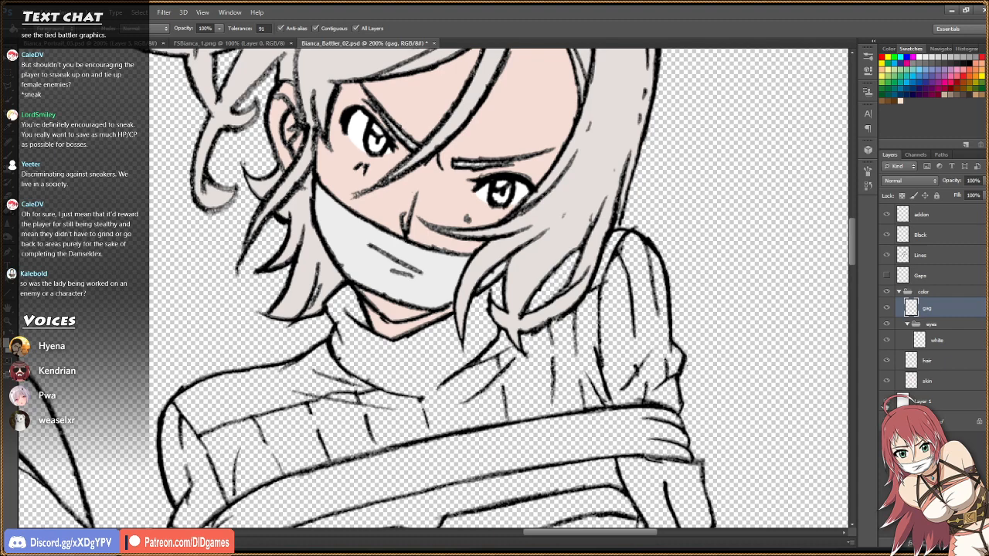
pyautogui.click(886, 401)
pyautogui.press('z')
pyautogui.click(320, 29)
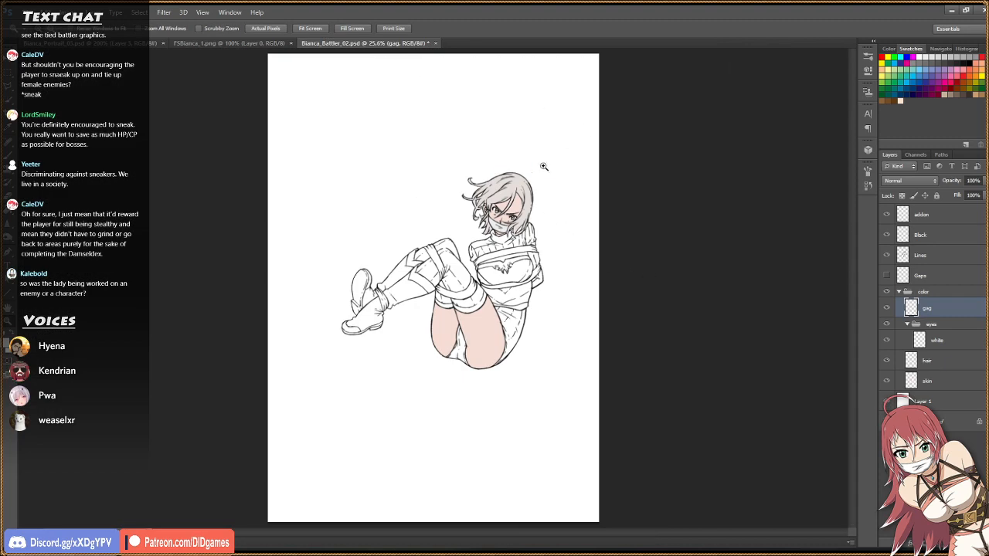
pyautogui.click(540, 195)
pyautogui.click(539, 199)
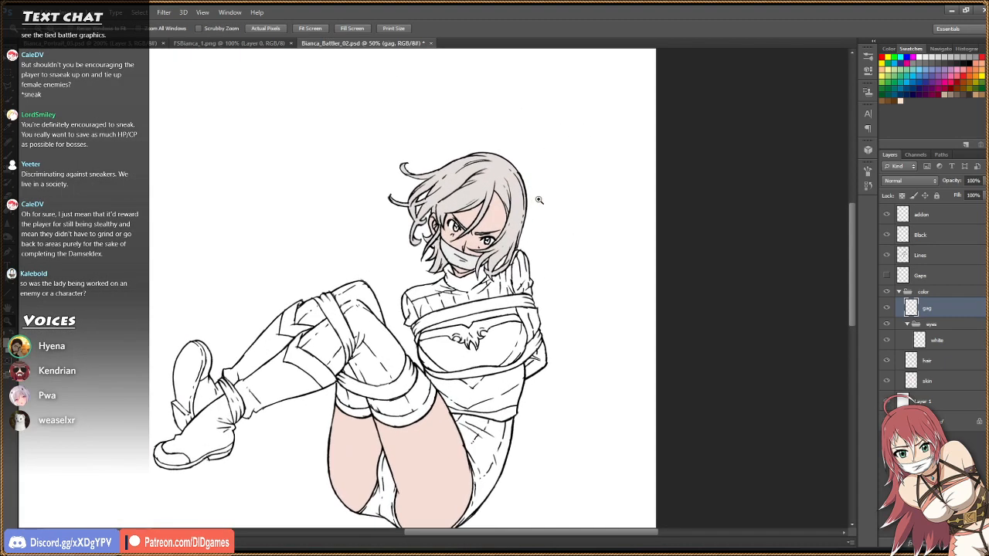
pyautogui.click(886, 402)
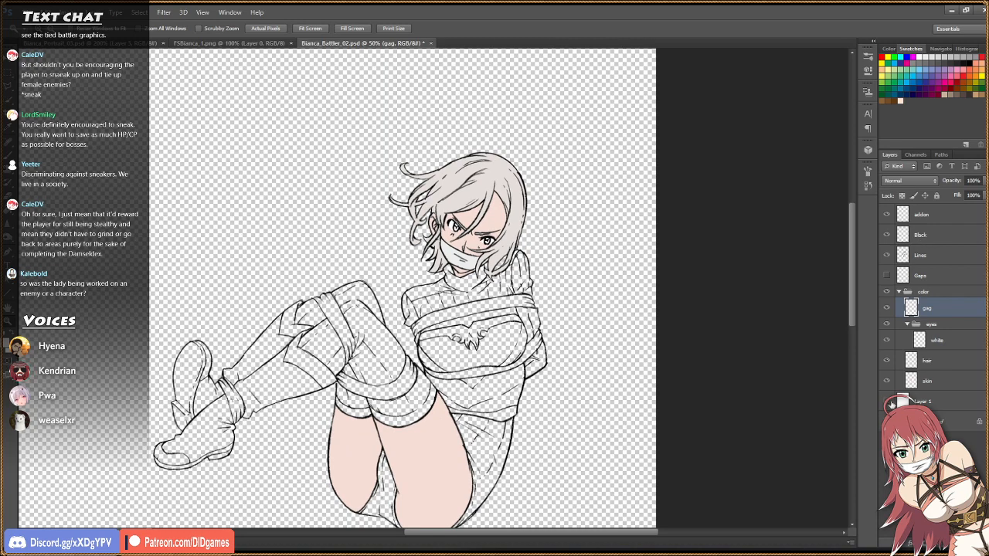
# Show the white backdrop, Layer 1, and add a layer named "rope" above the gag layer.
pyautogui.click(885, 402)
pyautogui.click(966, 543)
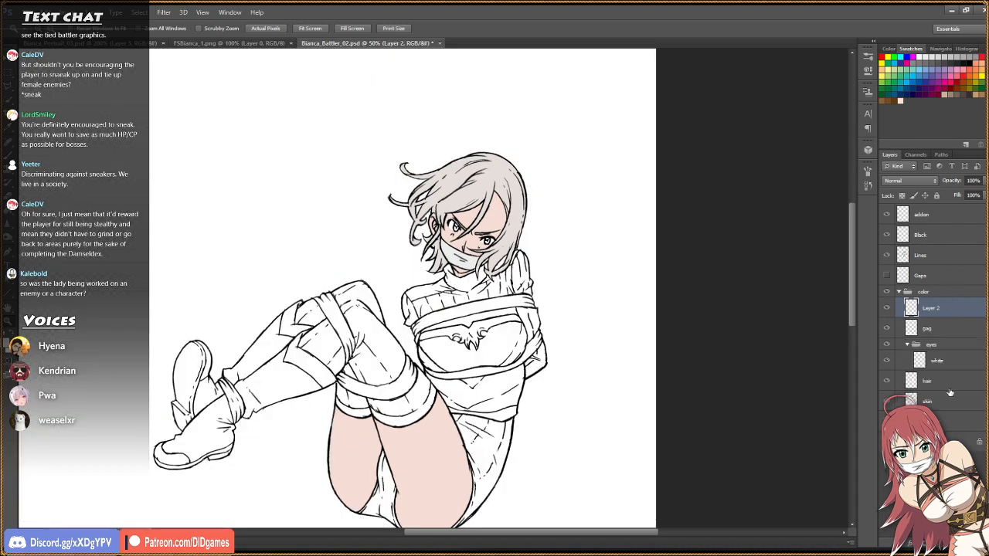
pyautogui.doubleClick(932, 308)
pyautogui.write('re')
pyautogui.press('Return')
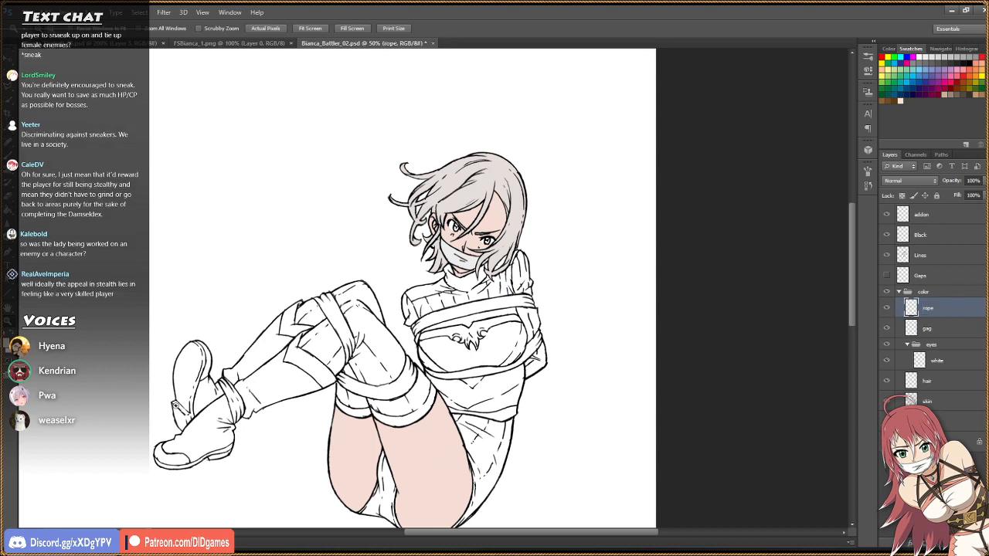
# Fill the upper and lower rope bands around the chest and arm with brown on the rope layer using the Paint Bucket.
pyautogui.scroll(1, 500, 245)
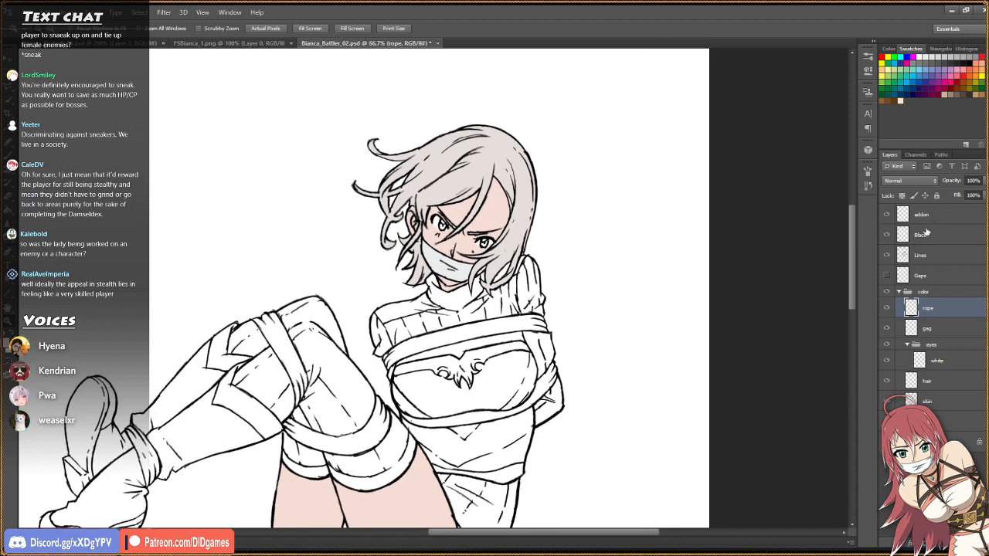
pyautogui.scroll(1, 473, 228)
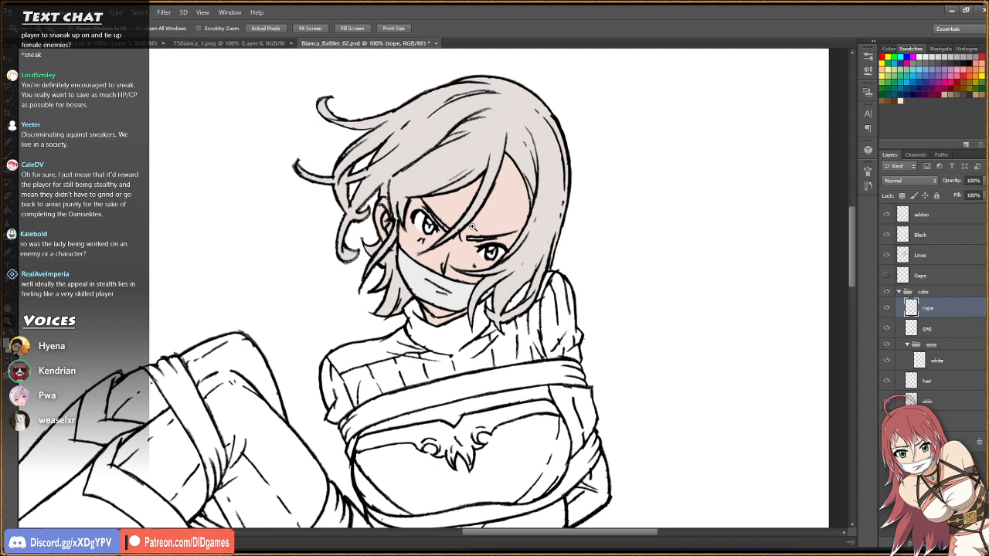
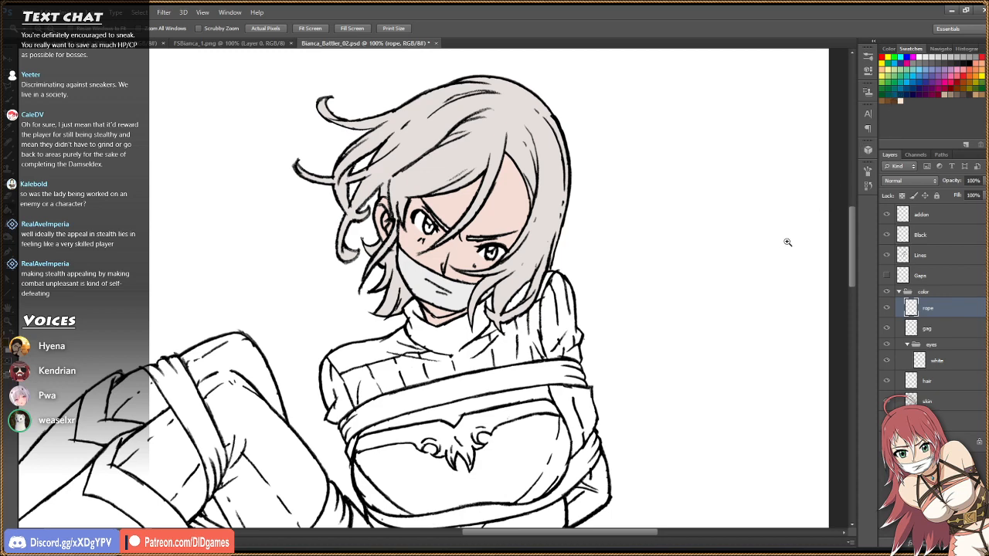
pyautogui.press('g')
pyautogui.moveTo(852, 251); pyautogui.dragTo(847, 286)
pyautogui.click(517, 230)
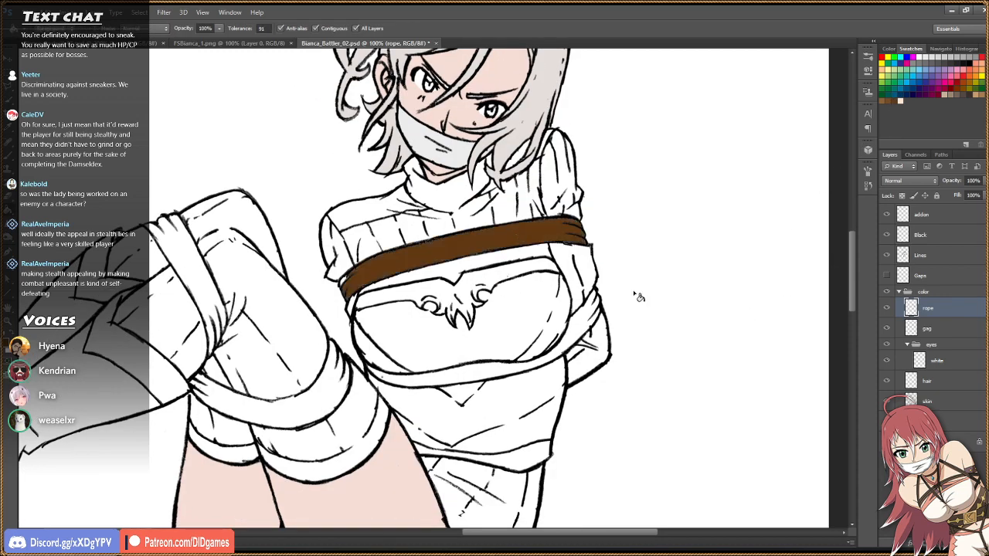
pyautogui.click(581, 336)
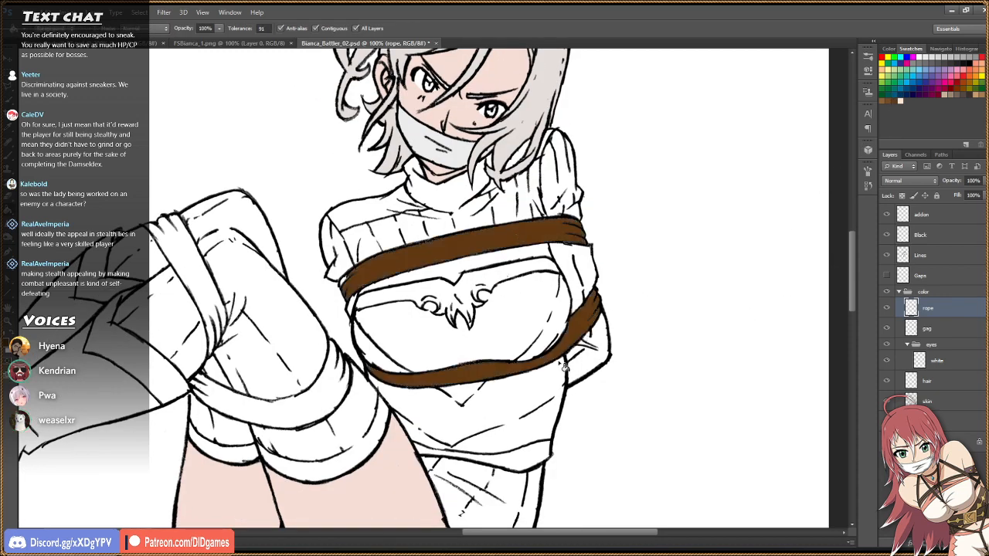
# Fill the ropes around the thighs, knees and ankles with the same brown on the rope layer.
pyautogui.click(306, 411)
pyautogui.click(207, 289)
pyautogui.moveTo(567, 536); pyautogui.dragTo(484, 536)
pyautogui.click(343, 429)
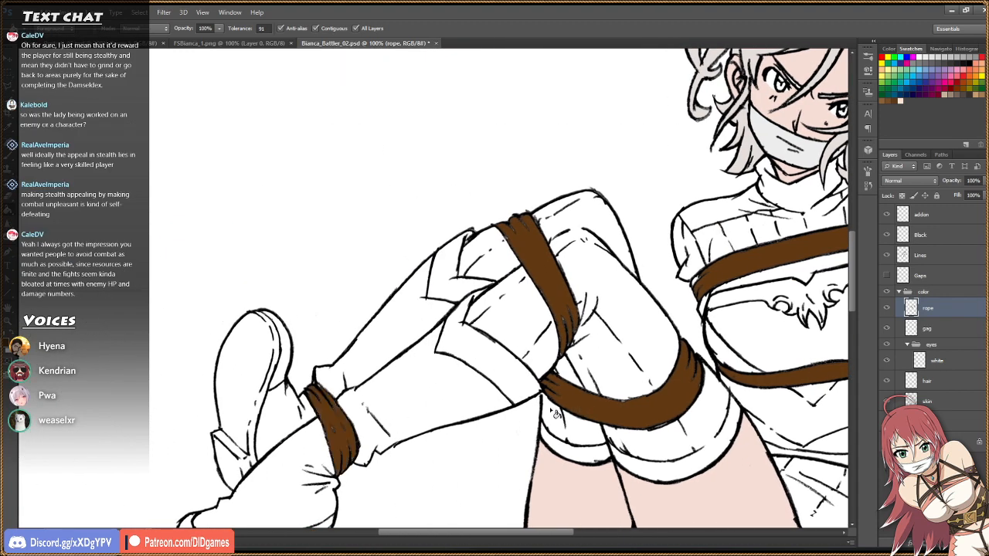
# Touch up the unfilled ends of the upper chest rope with the Brush in brown.
pyautogui.press('b')
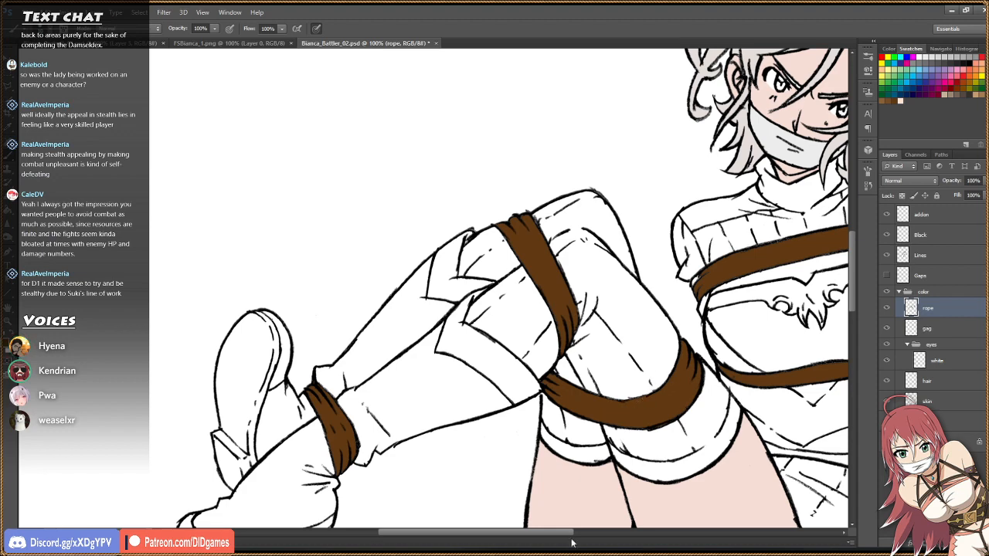
pyautogui.moveTo(568, 531); pyautogui.dragTo(616, 531)
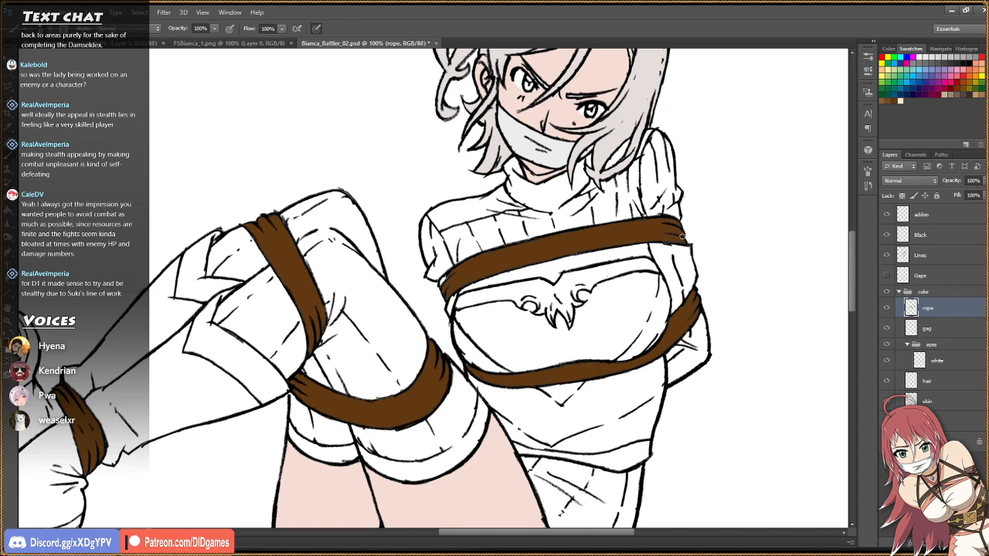
pyautogui.moveTo(442, 283); pyautogui.dragTo(441, 281)
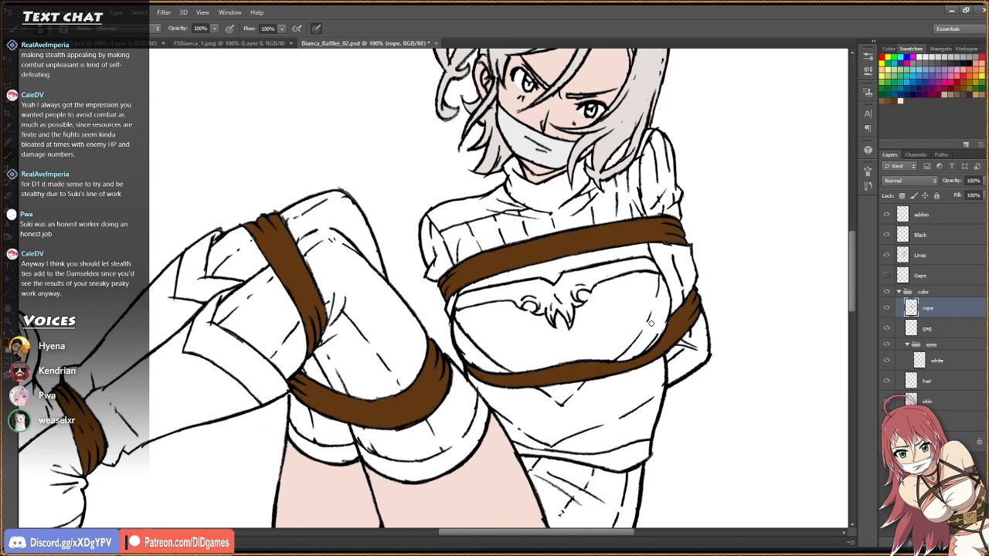
# Adjust the rope layer's Hue/Saturation to a saturation of -40 and a lightness of +5.
pyautogui.press('i')
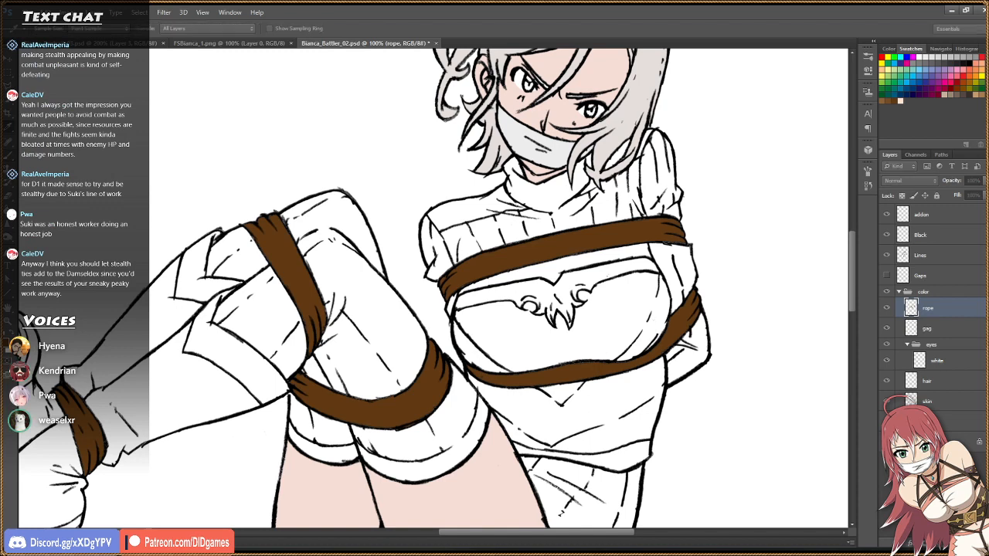
pyautogui.hotkey('ctrl', 'u')
pyautogui.moveTo(324, 137); pyautogui.dragTo(318, 54)
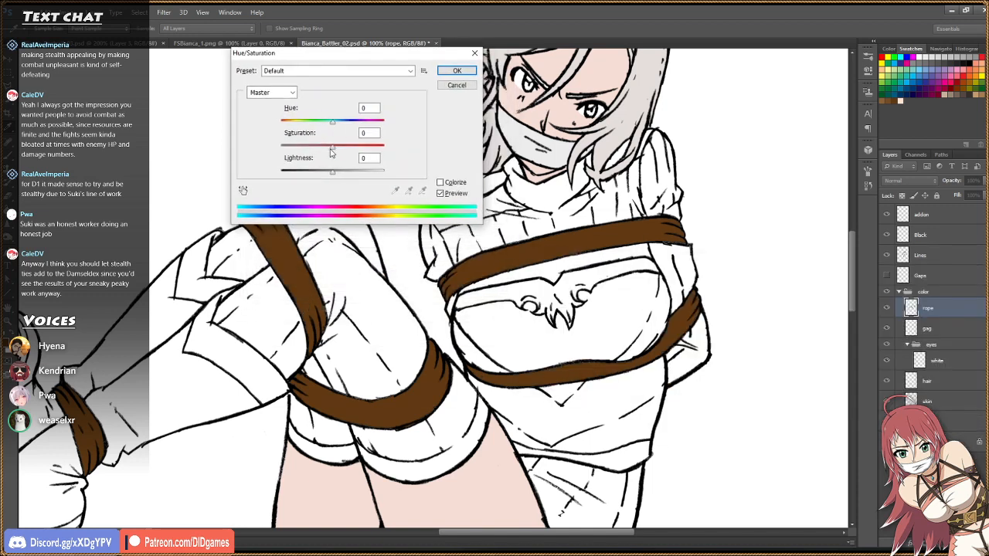
pyautogui.moveTo(331, 152); pyautogui.dragTo(335, 176)
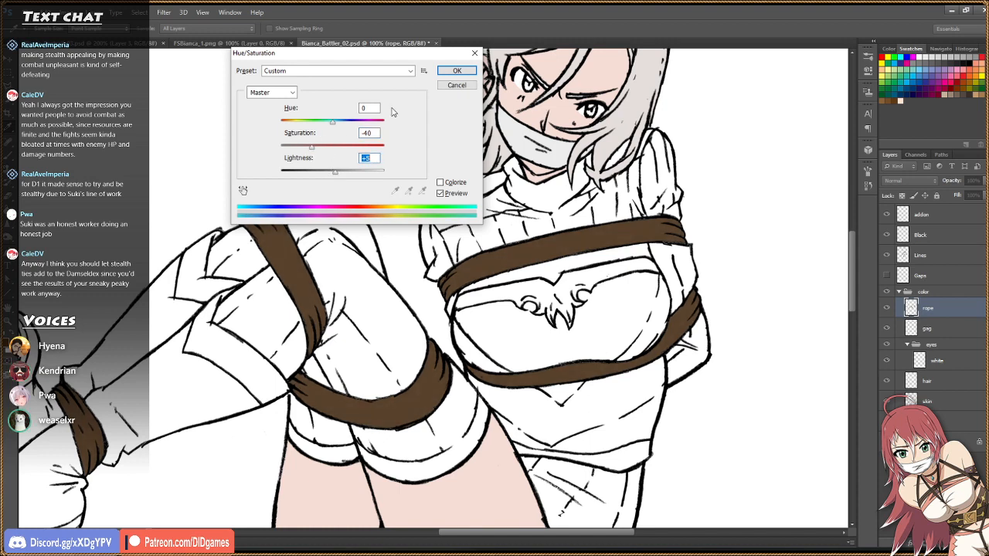
pyautogui.click(444, 73)
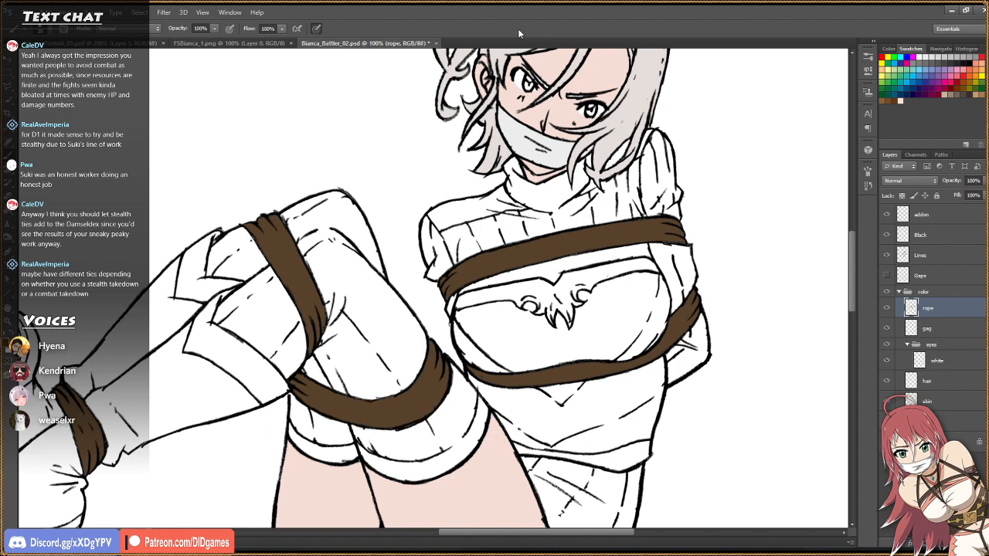
# Look over the coloured ropes, then view the FSZhara_1.png reference from the Bianca folder and close it.
pyautogui.scroll(-5, 855, 242)
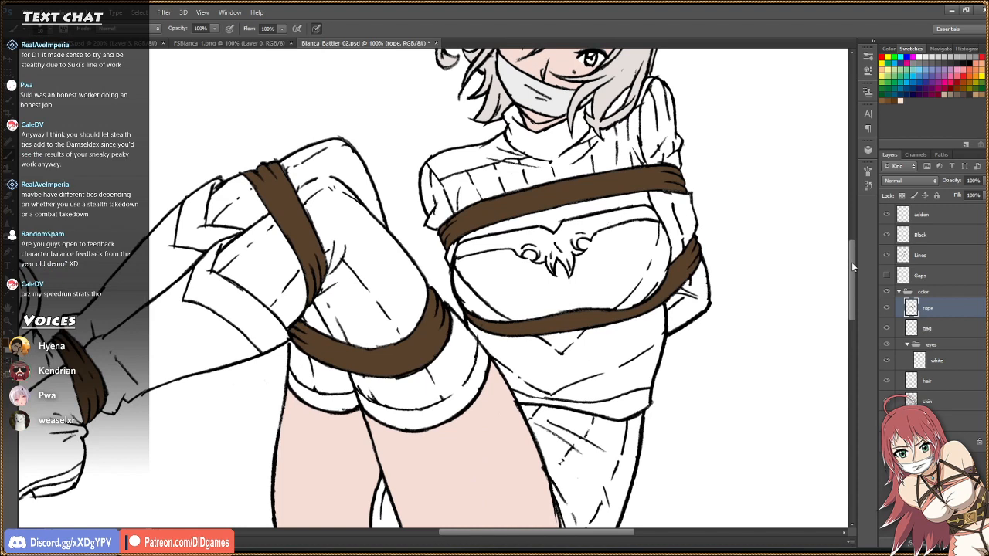
pyautogui.scroll(5, 851, 262)
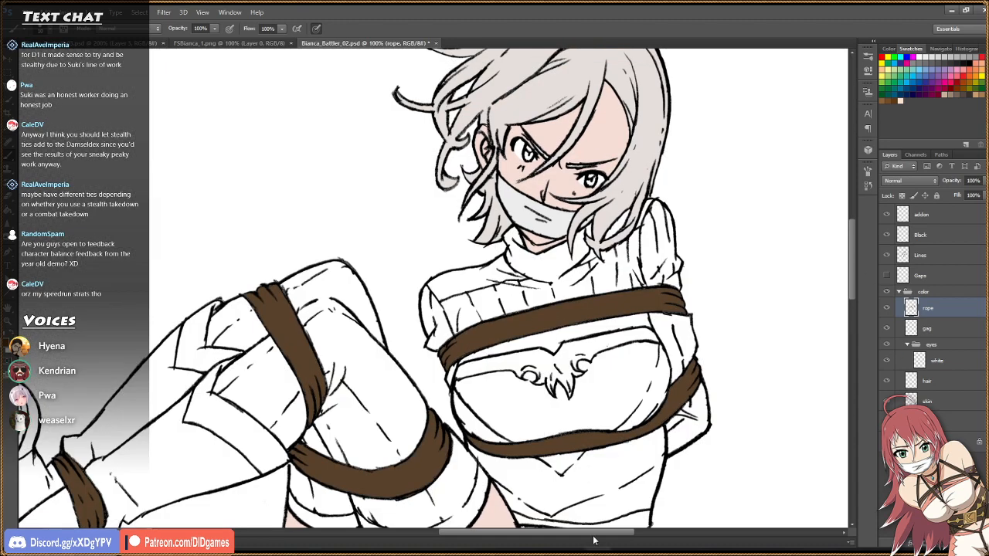
pyautogui.moveTo(613, 533)
pyautogui.mouseDown()
pyautogui.moveTo(583, 541)
pyautogui.moveTo(617, 538)
pyautogui.mouseUp()
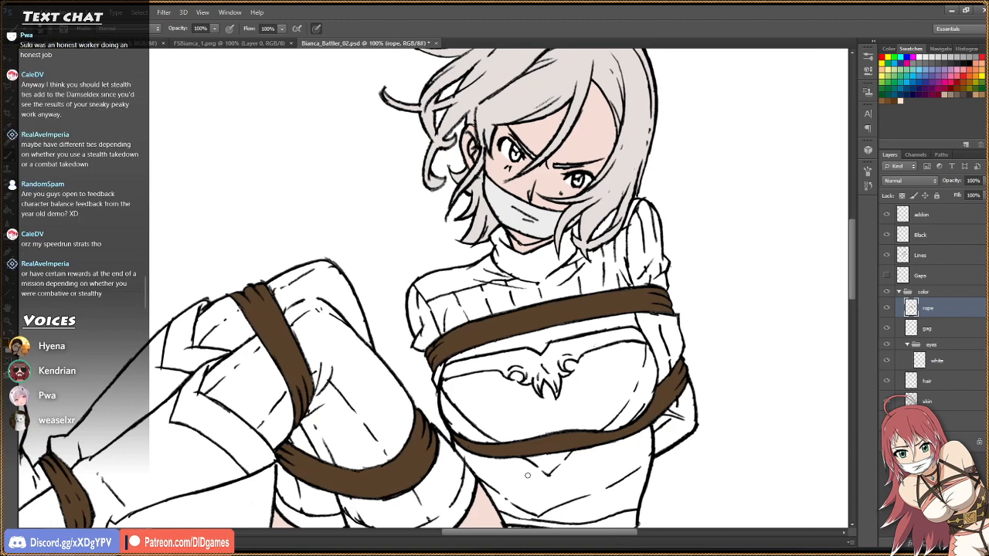
pyautogui.click(128, 552)
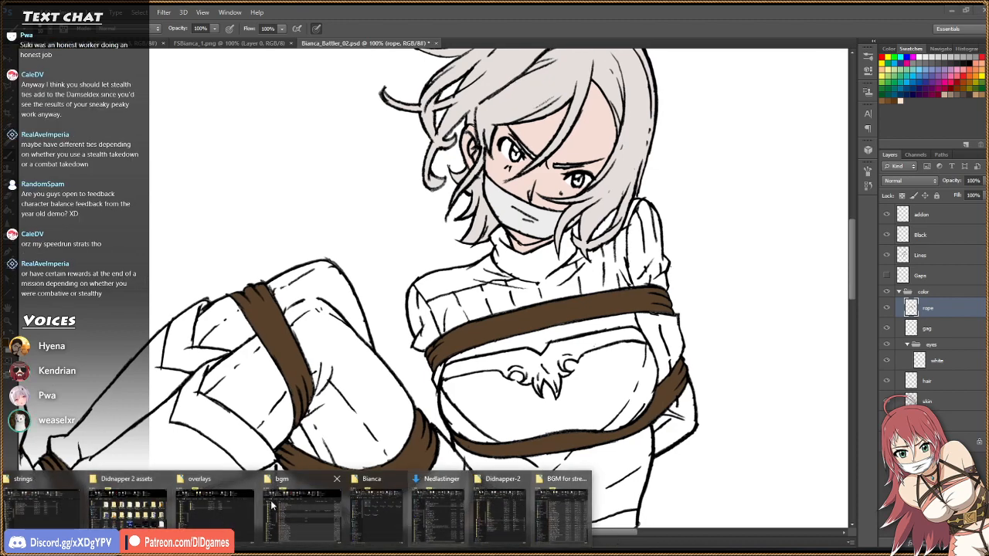
pyautogui.click(373, 505)
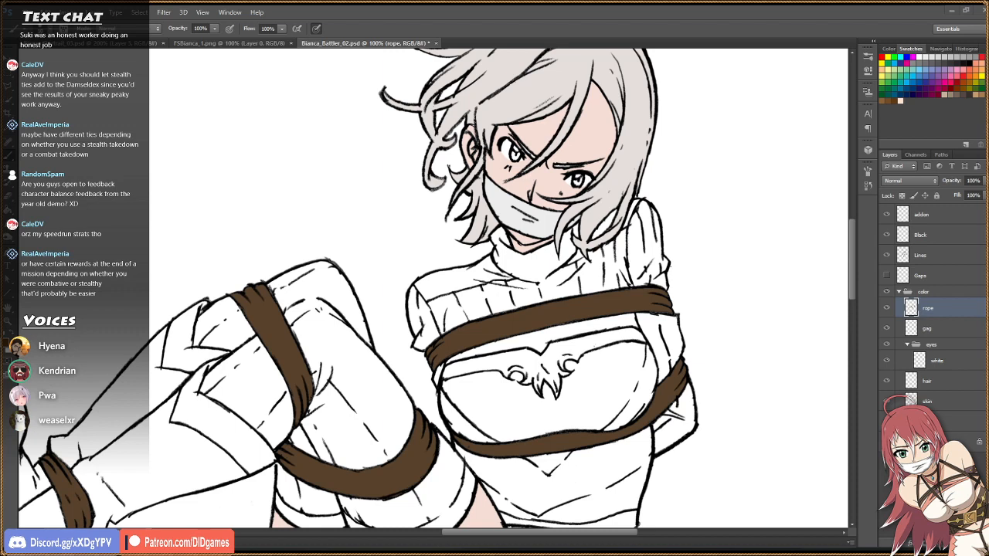
pyautogui.hotkey('alt', 'Tab')
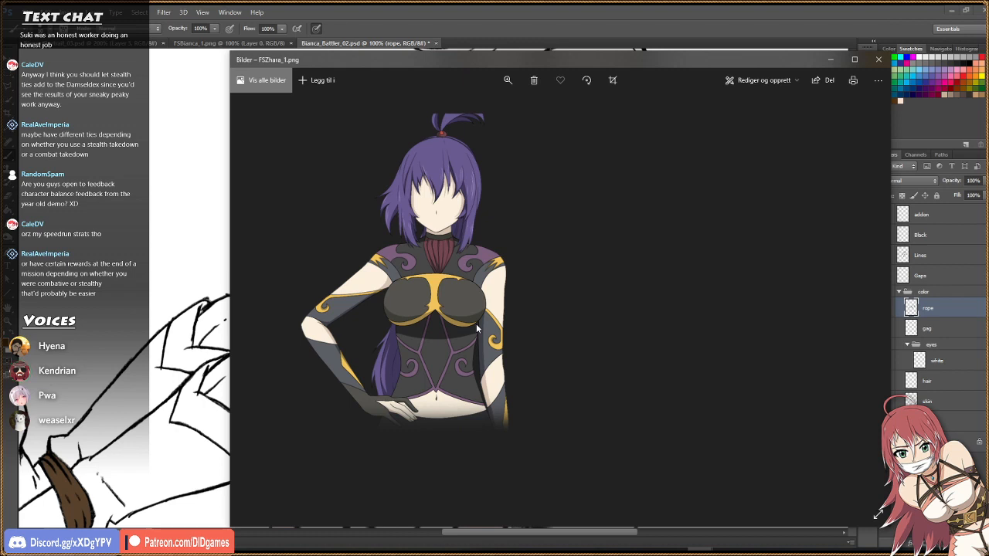
pyautogui.click(878, 60)
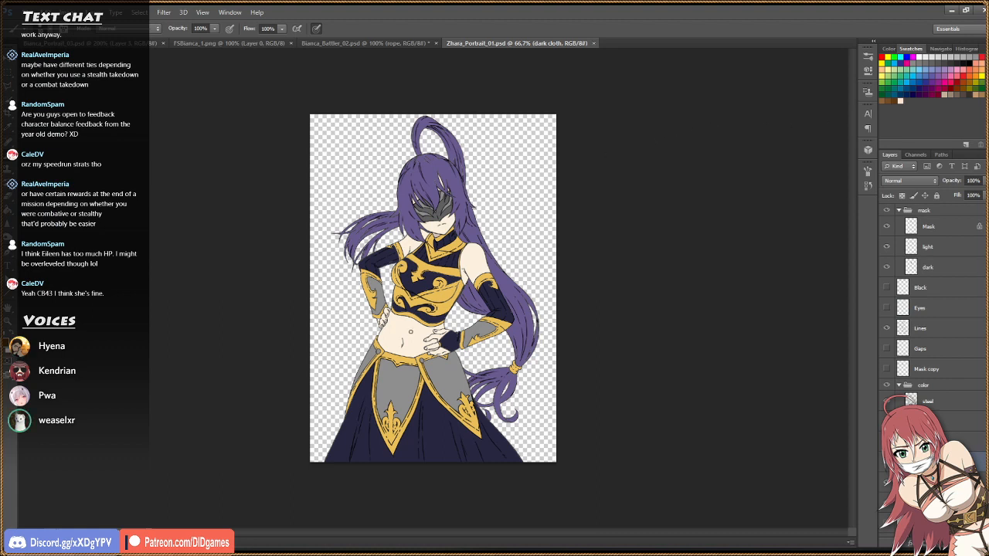
# Sample the dark navy of the skirt in Zhara_Portrait_01.psd with the Eyedropper, checking the costume colours up close.
pyautogui.press('i')
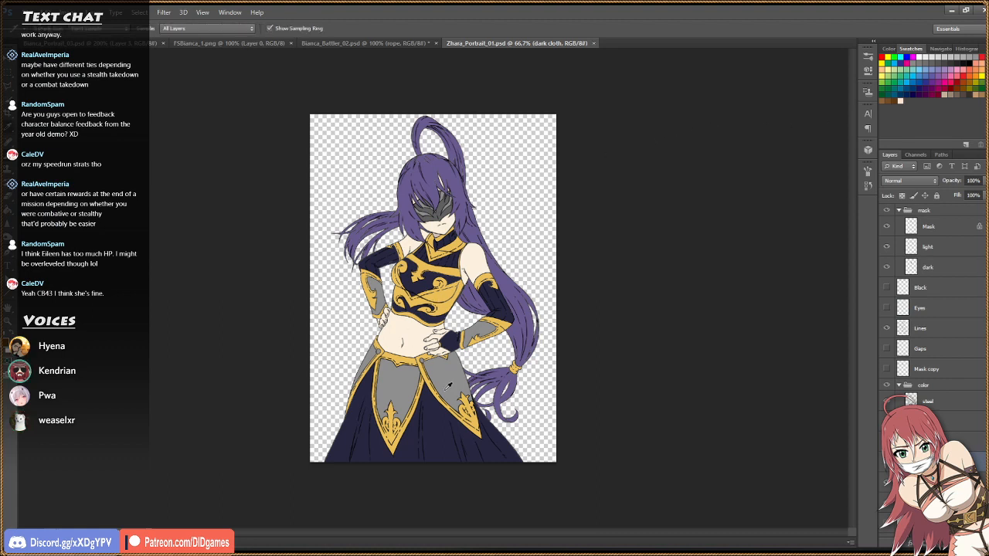
pyautogui.click(437, 429)
pyautogui.press('z')
pyautogui.click(398, 247)
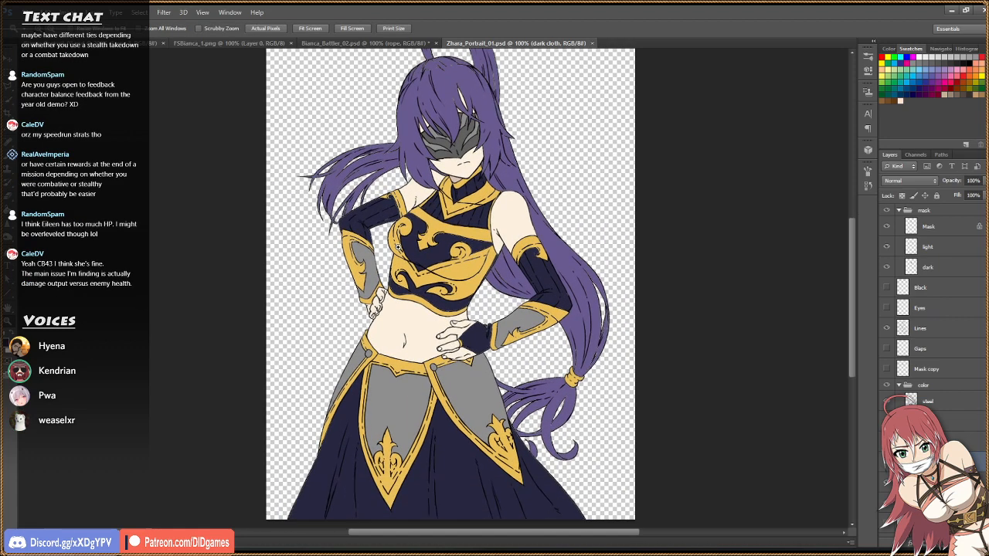
pyautogui.scroll(3, 459, 341)
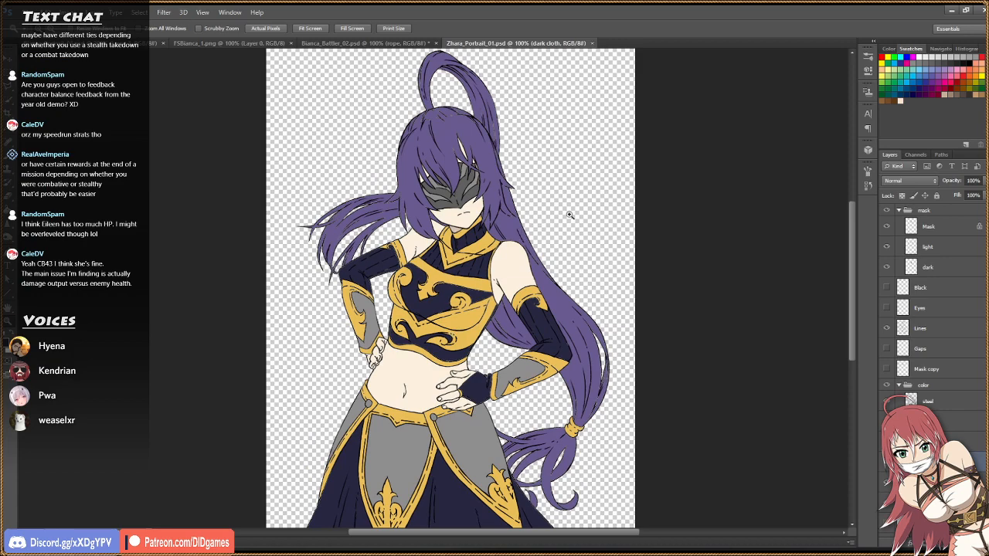
pyautogui.click(466, 492)
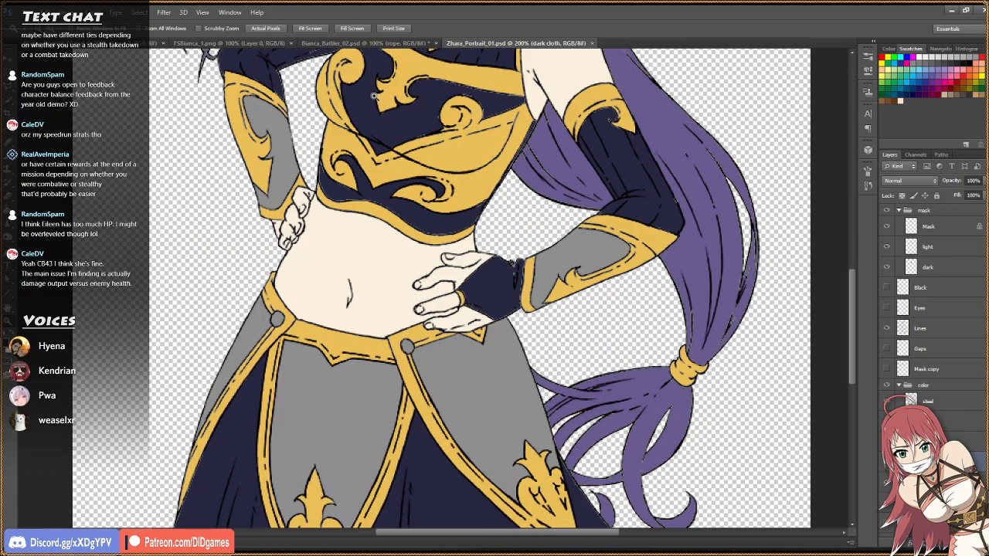
pyautogui.click(273, 29)
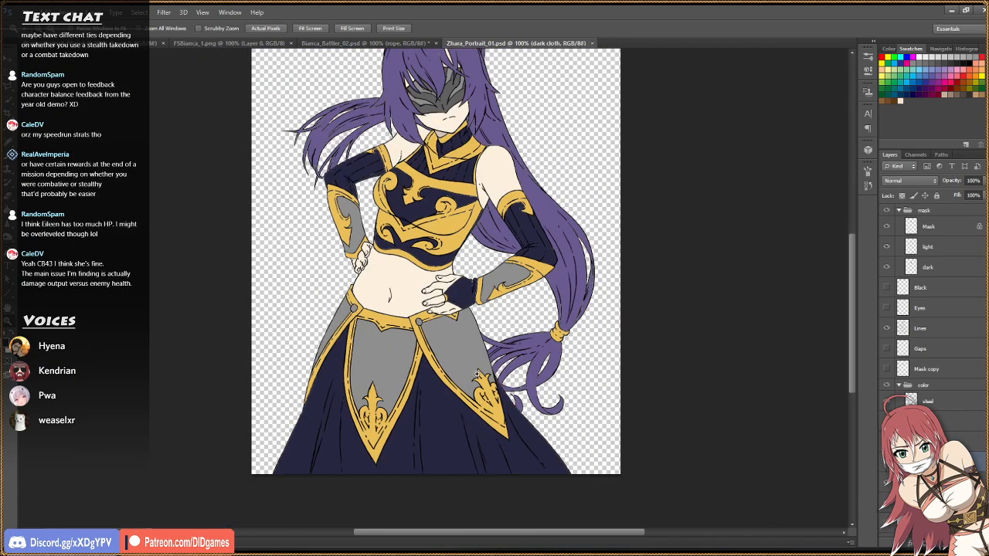
pyautogui.press('i')
pyautogui.click(453, 428)
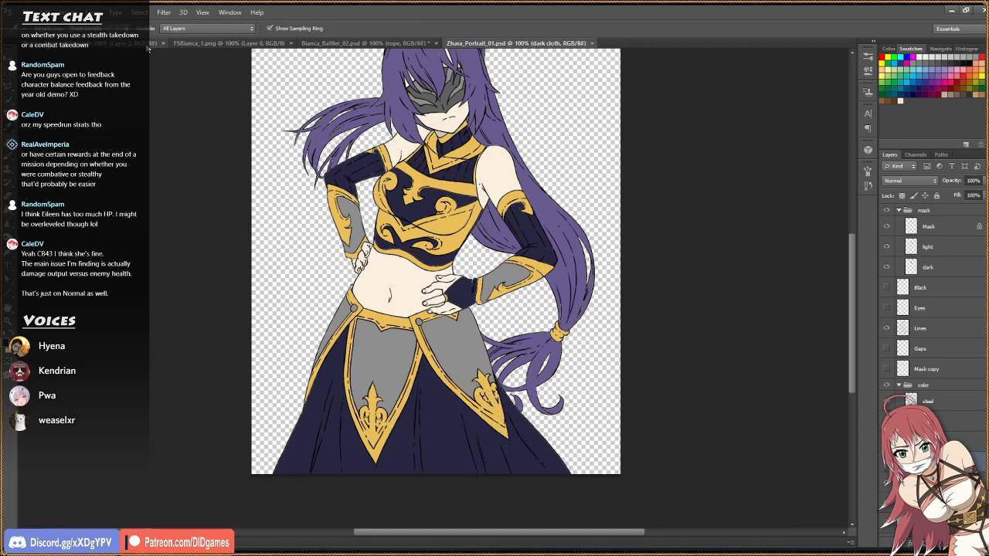
# Compare the outfit colours in FSBianca_1.png and Bianca_Battler_02.psd with those in Zhara_Portrait_01.psd.
pyautogui.click(149, 43)
pyautogui.click(189, 44)
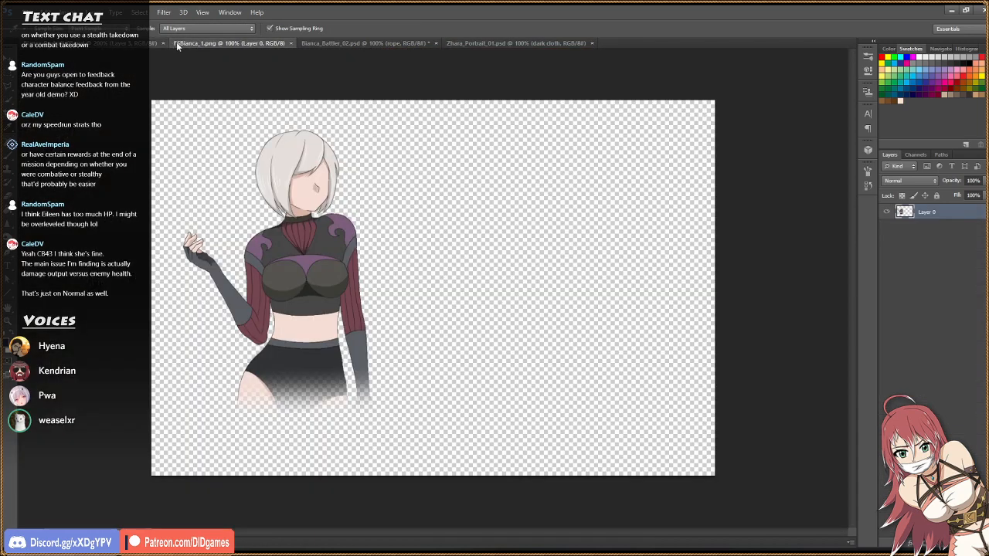
pyautogui.click(340, 43)
pyautogui.click(494, 43)
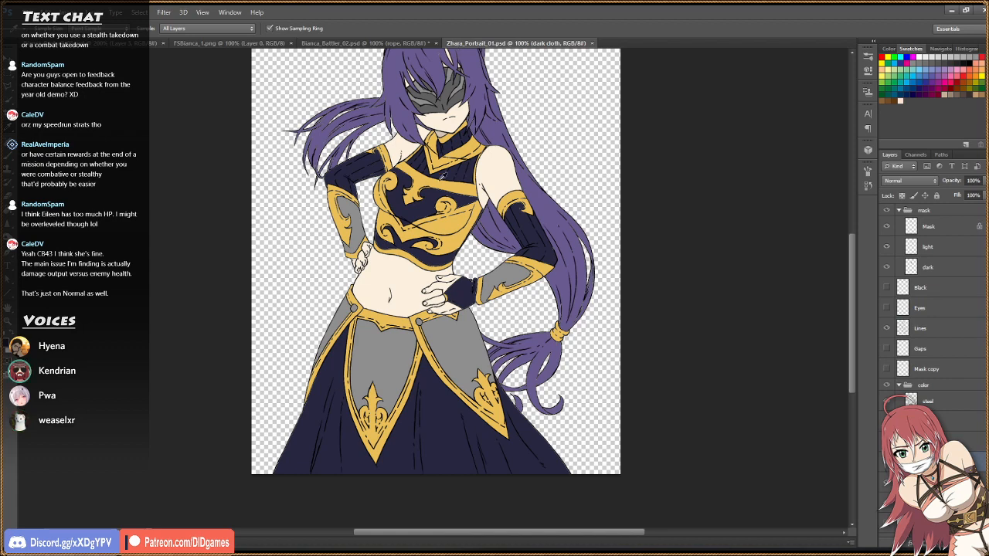
# Hide the mask group and show the Eyes and Black layers in the Zhara portrait.
pyautogui.scroll(2, 440, 176)
pyautogui.click(886, 210)
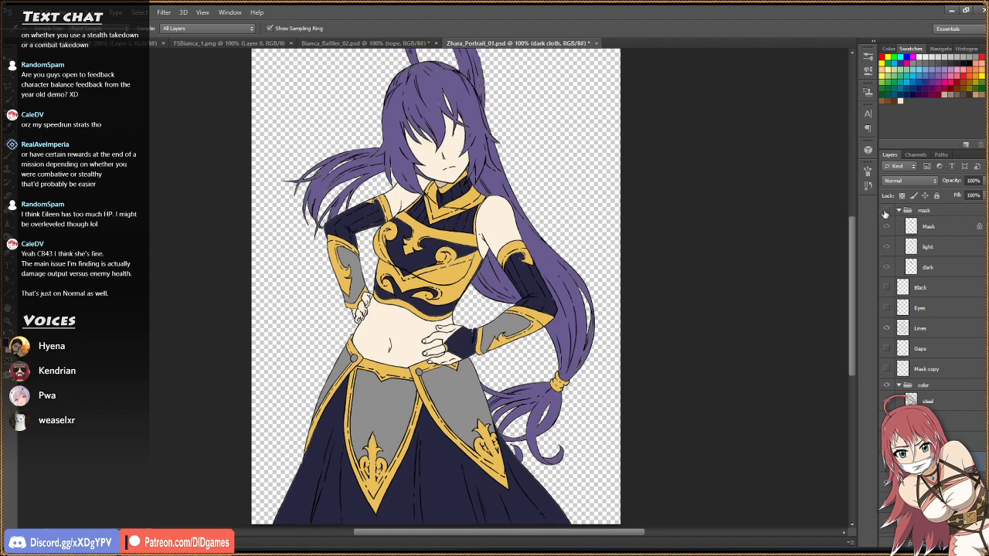
pyautogui.click(887, 305)
pyautogui.click(885, 290)
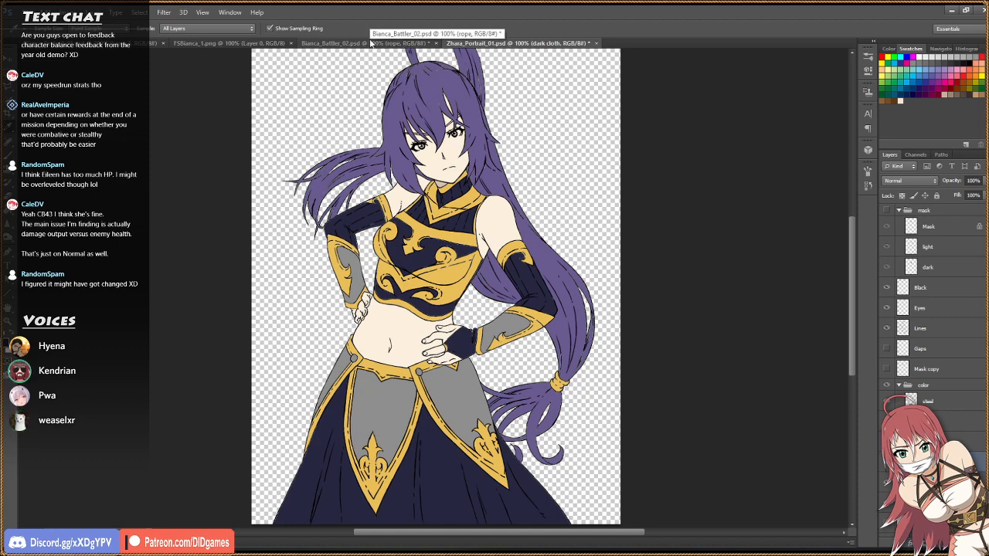
# Return to the Bianca_Battler_02.psd document and switch to the RPG Maker project to view its desert map.
pyautogui.click(371, 43)
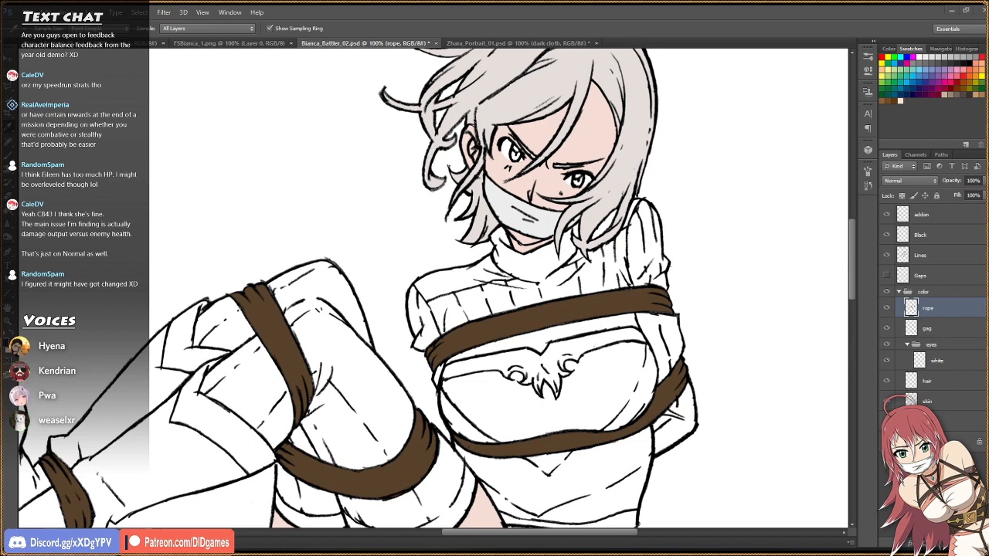
pyautogui.hotkey('alt', 'Tab')
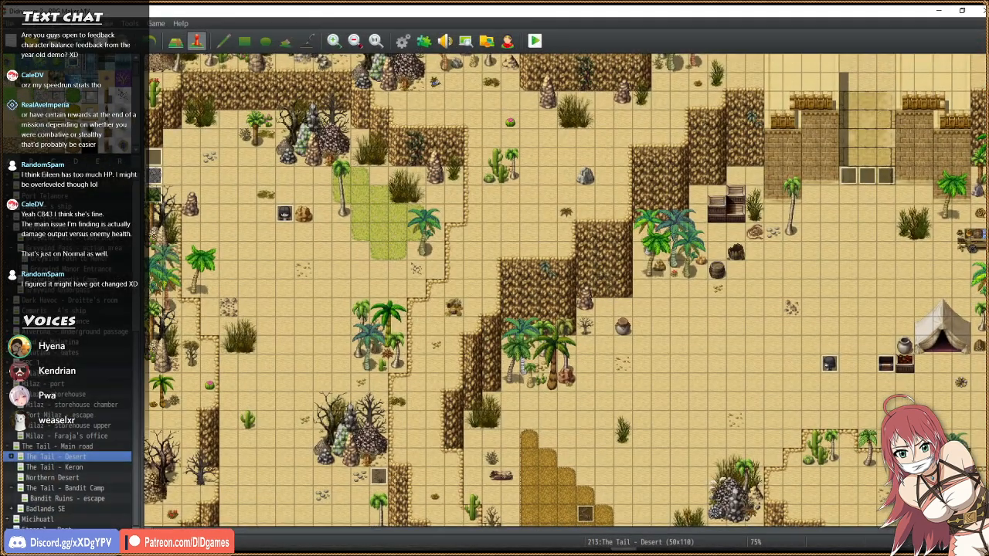
# Switch to Photoshop and add a new layer above the rope layer in the color group of Bianca_Battler_02.psd.
pyautogui.hotkey('alt', 'Tab')
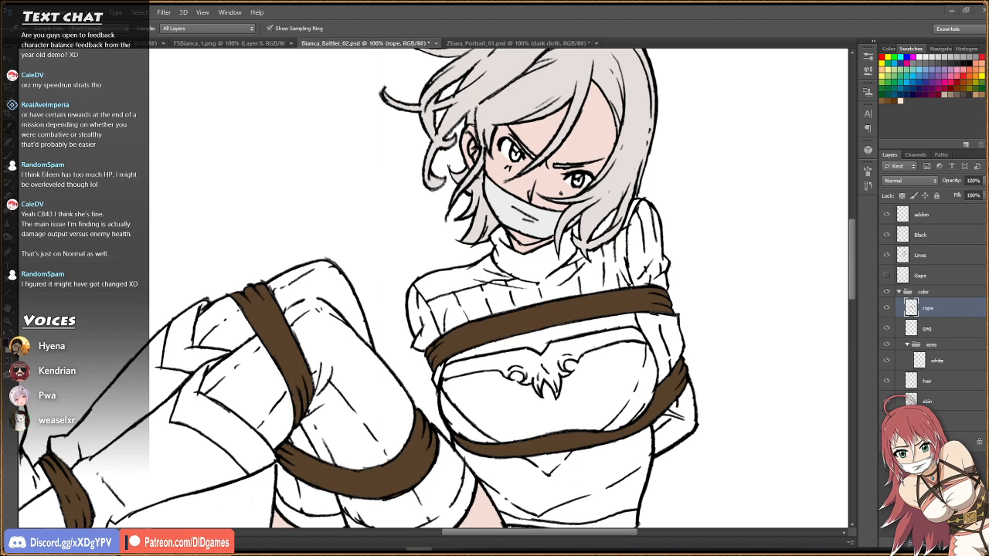
pyautogui.click(961, 330)
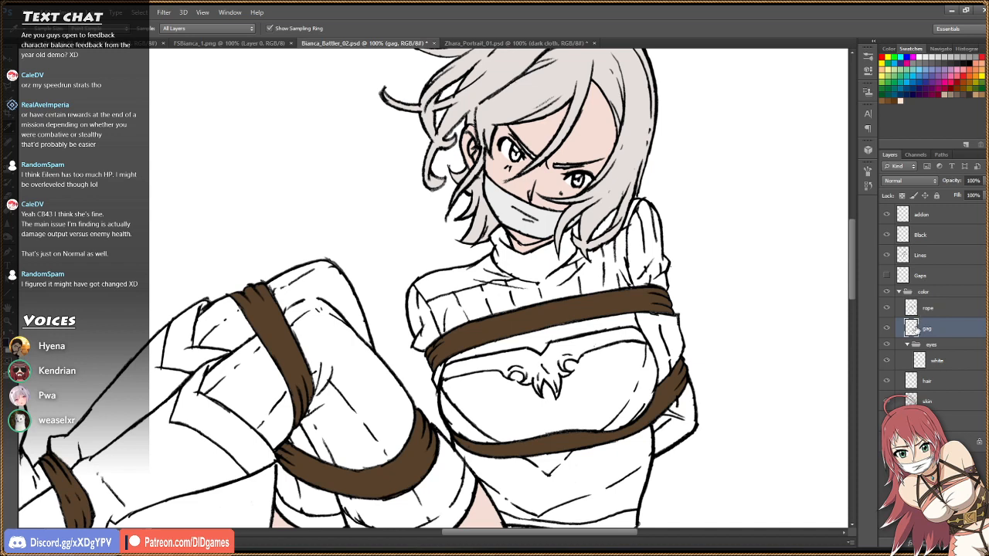
pyautogui.moveTo(851, 243)
pyautogui.mouseDown()
pyautogui.moveTo(850, 230)
pyautogui.moveTo(850, 261)
pyautogui.mouseUp()
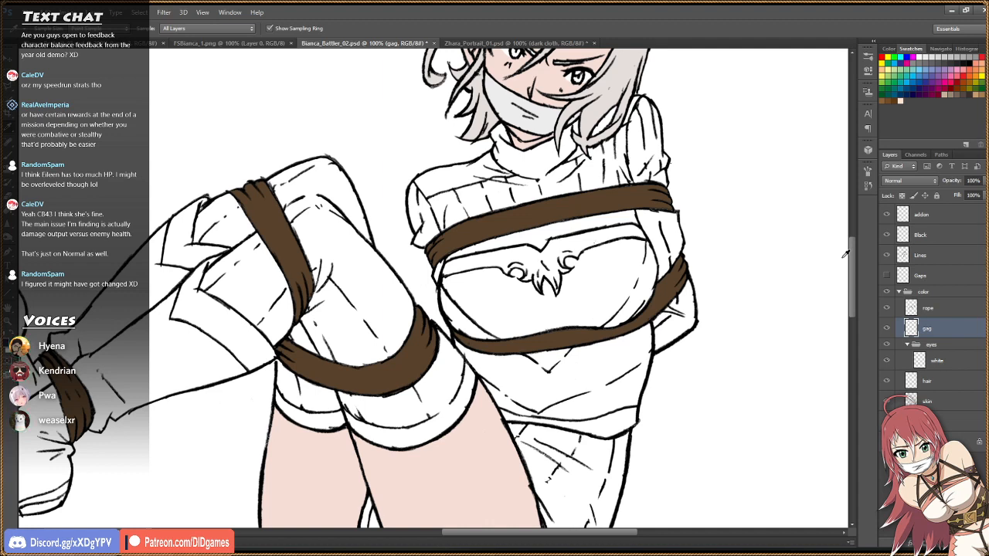
pyautogui.click(954, 310)
pyautogui.click(923, 294)
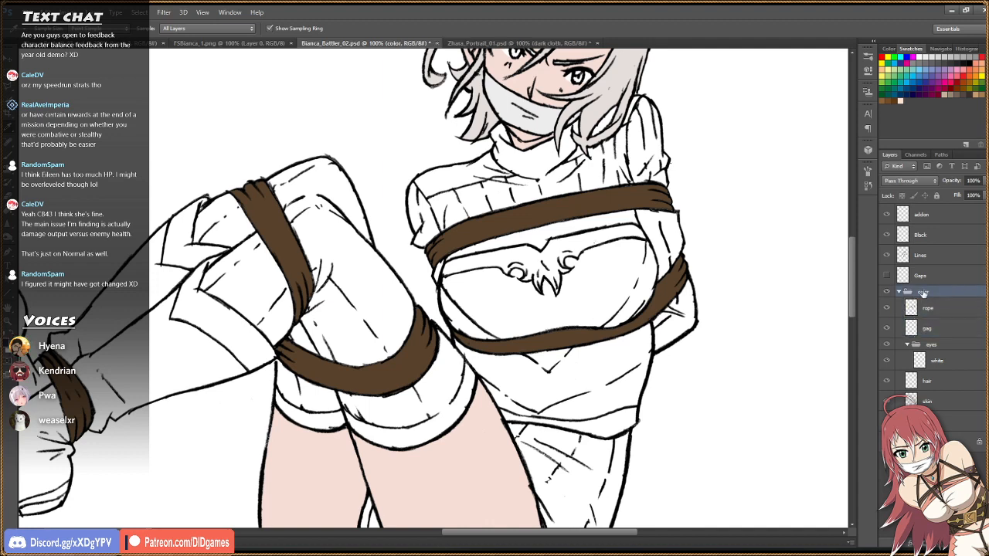
pyautogui.click(938, 309)
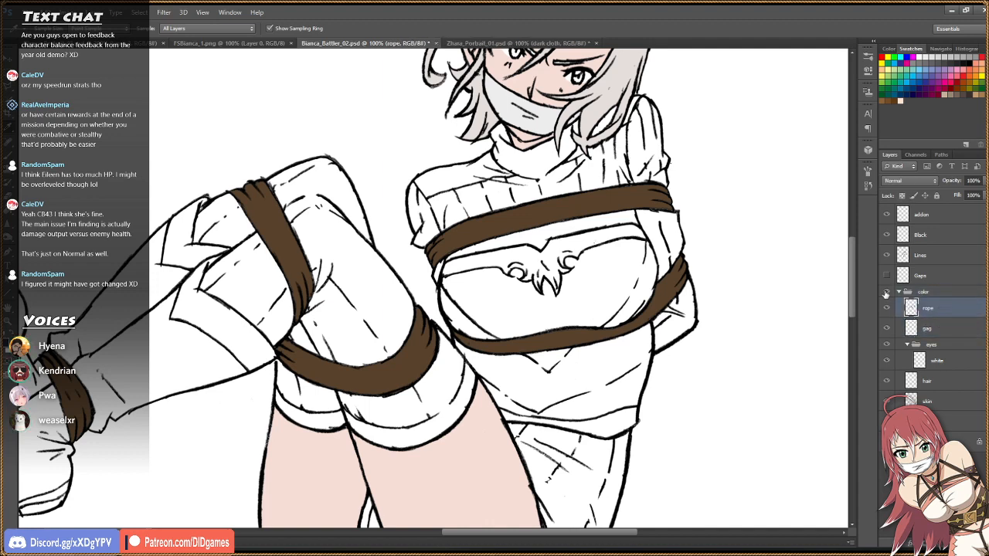
pyautogui.click(885, 293)
pyautogui.click(886, 293)
pyautogui.click(965, 543)
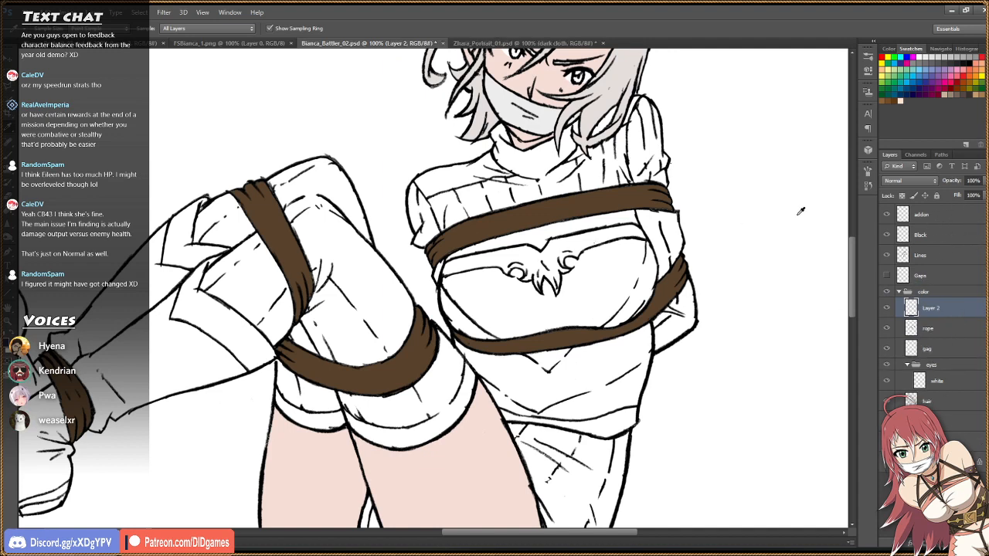
# Fill the sweater's collar, shoulders and both sleeves with dark navy on the new layer using the Paint Bucket.
pyautogui.press('g')
pyautogui.click(553, 193)
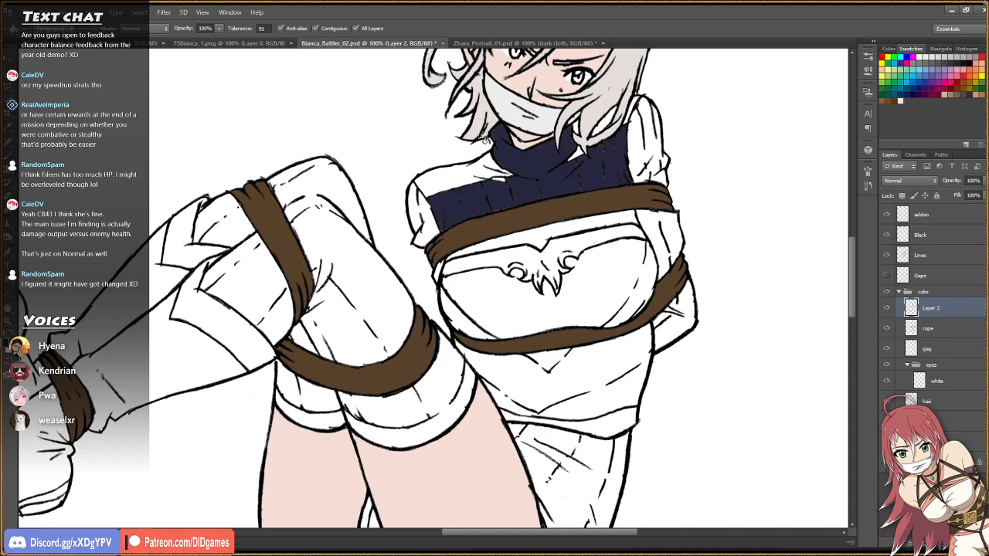
pyautogui.click(501, 43)
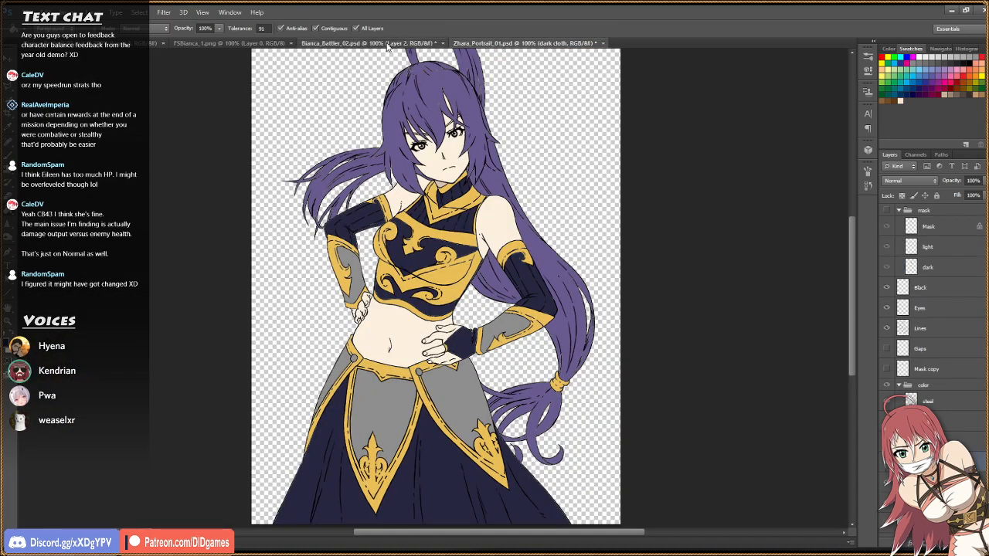
pyautogui.click(386, 43)
pyautogui.click(455, 181)
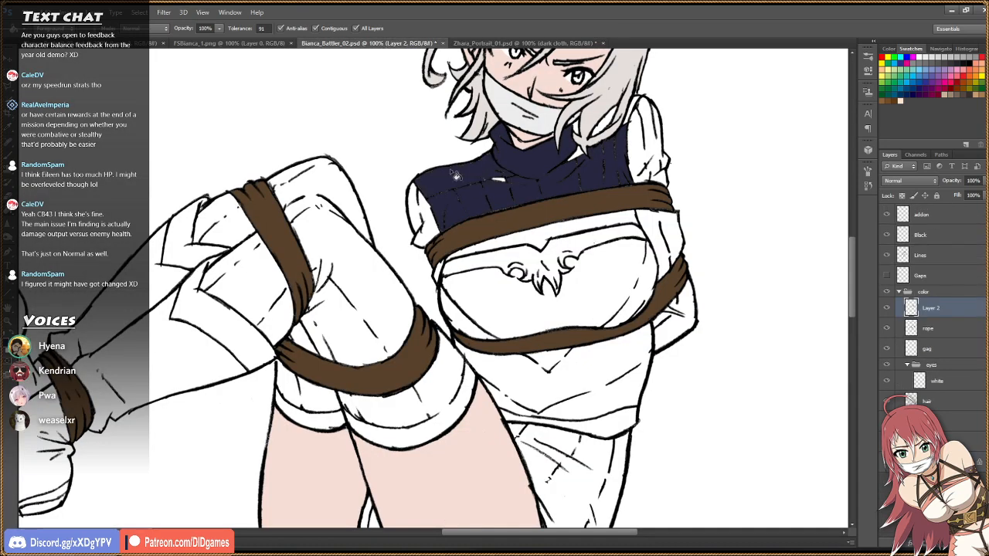
pyautogui.click(436, 219)
pyautogui.click(642, 145)
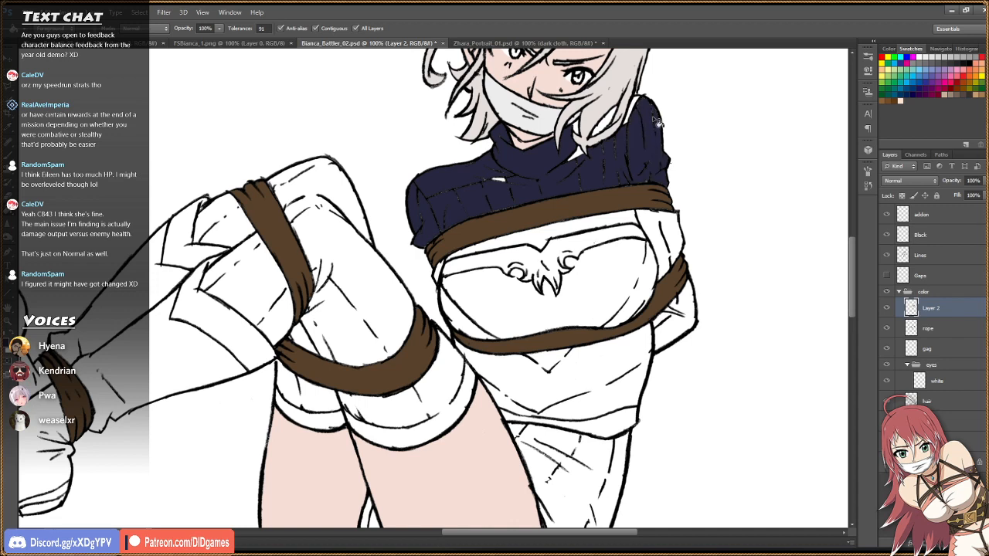
pyautogui.click(605, 133)
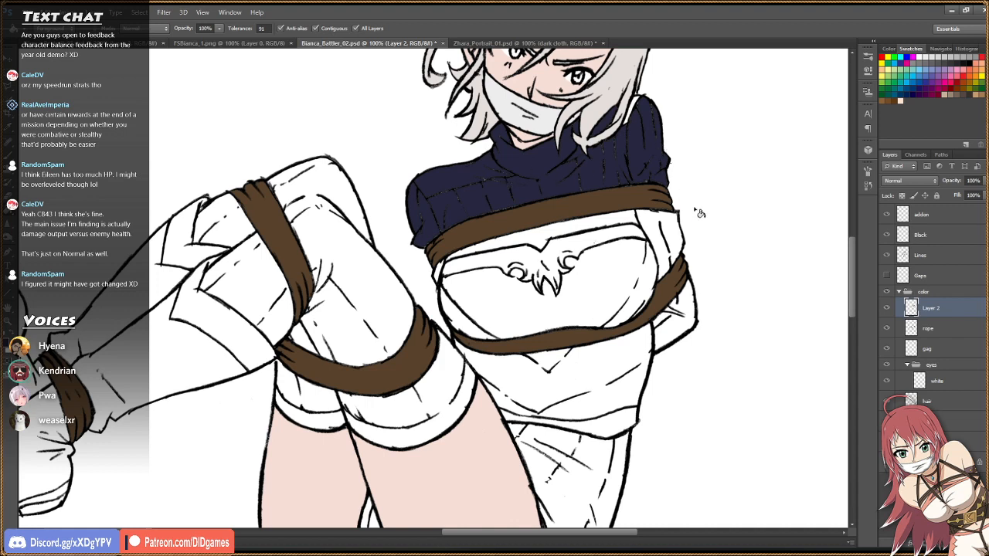
pyautogui.click(674, 249)
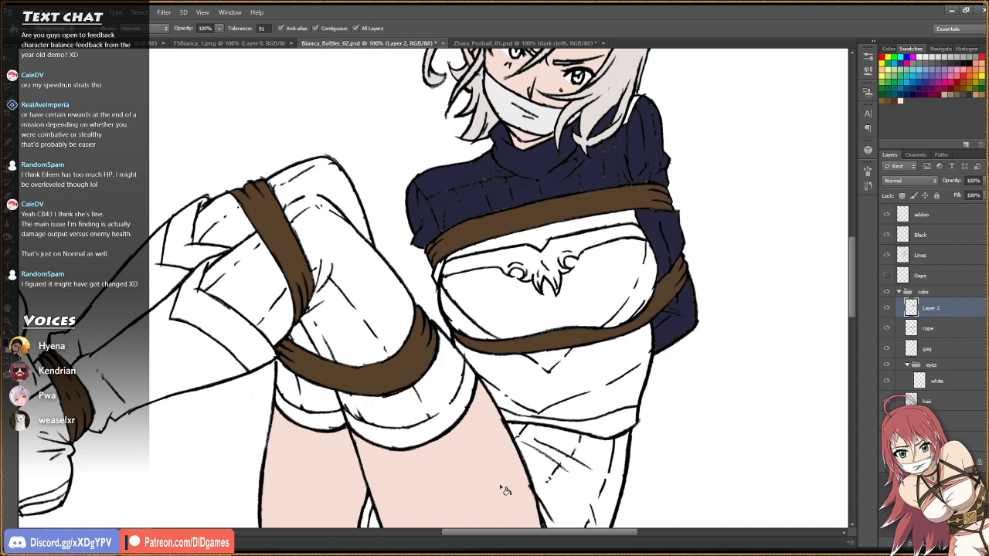
# Fill the sections of both stockings above and below the rope bands with the same dark navy.
pyautogui.click(377, 313)
pyautogui.click(274, 292)
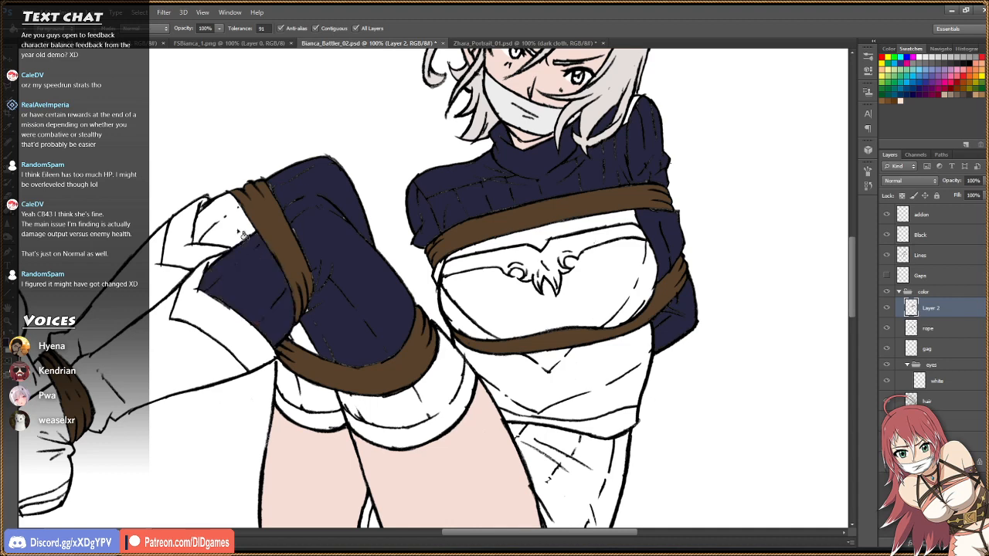
pyautogui.click(230, 224)
pyautogui.click(437, 387)
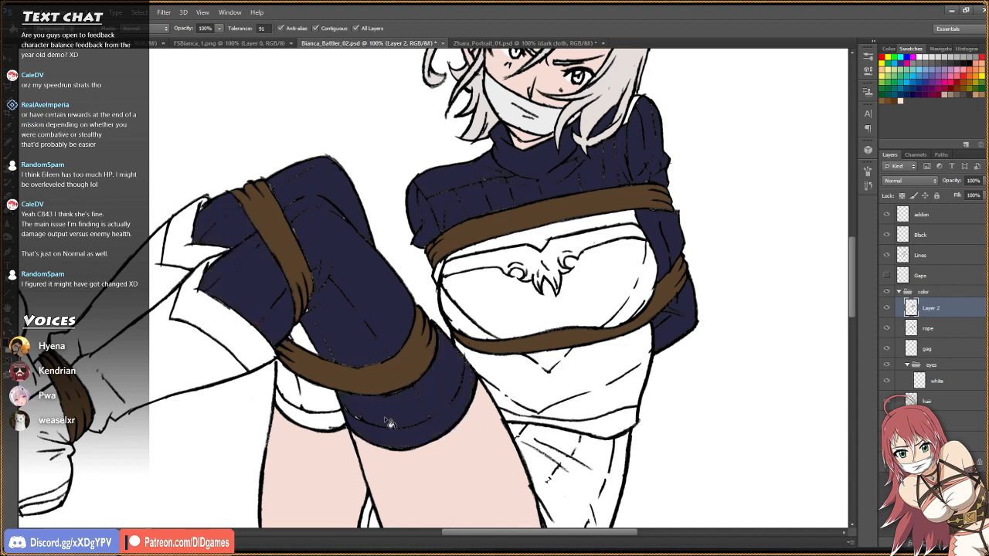
pyautogui.click(311, 386)
pyautogui.click(309, 346)
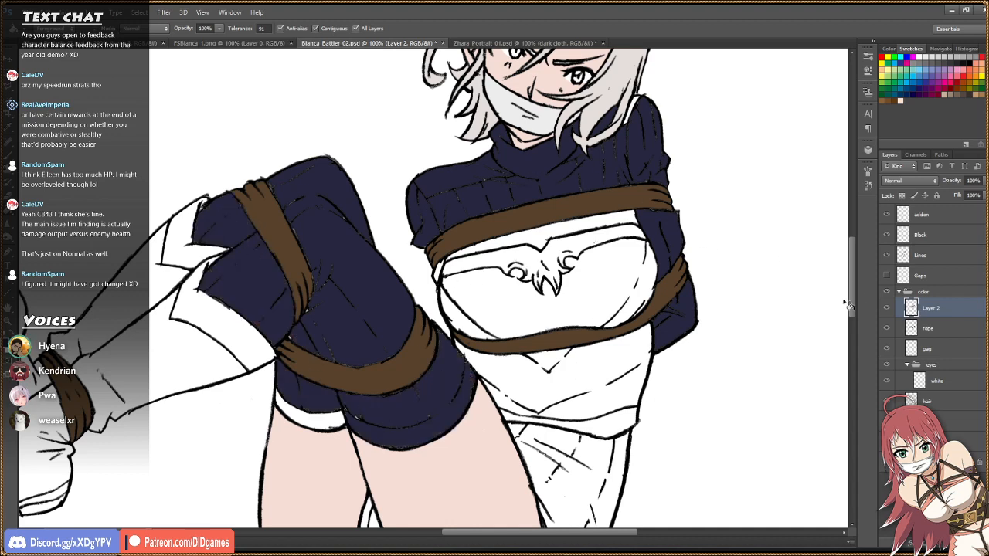
# Fill the lower garment and the remaining white strip of the stocking hem with dark navy, undoing the fill that spills onto the ropes.
pyautogui.moveTo(852, 288); pyautogui.dragTo(808, 333)
pyautogui.click(596, 369)
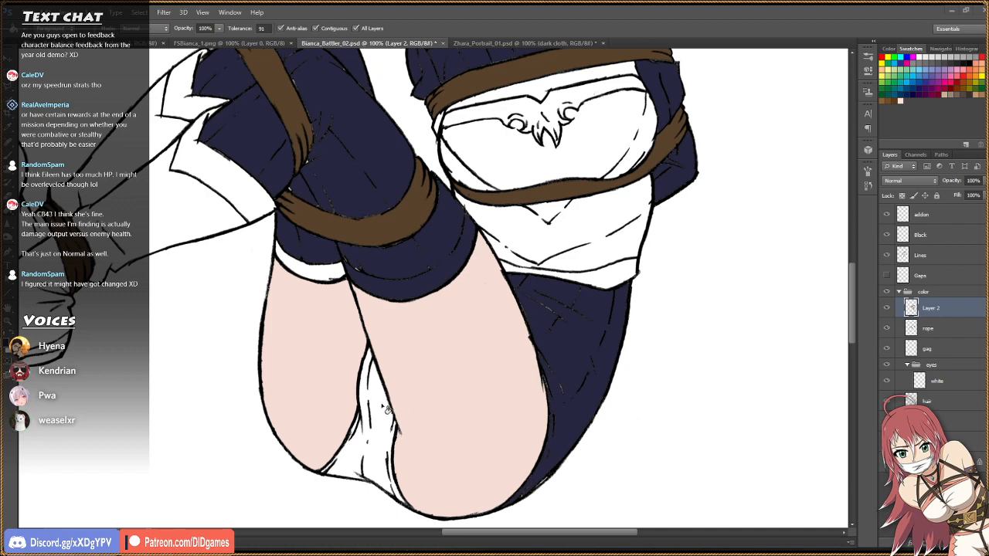
pyautogui.click(386, 409)
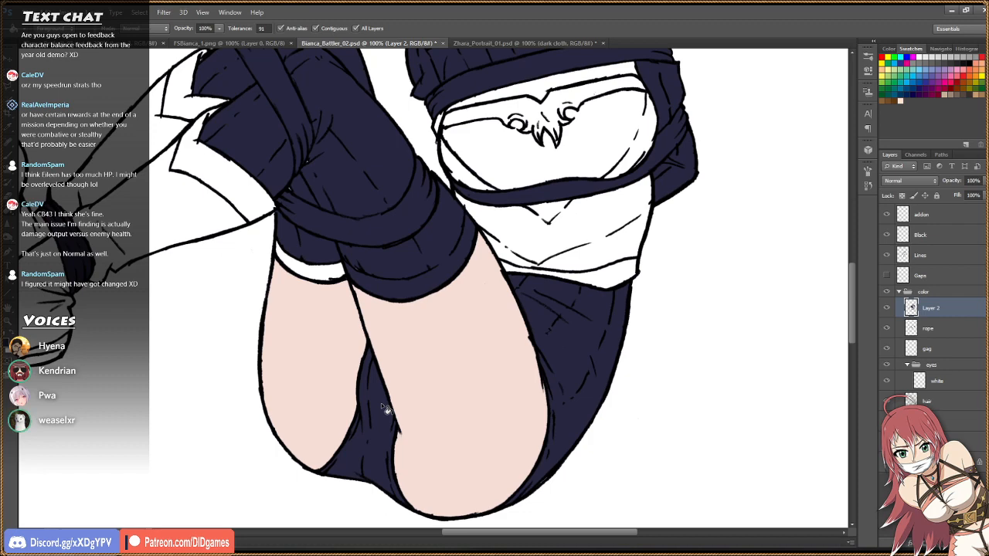
pyautogui.hotkey('ctrl', 'z')
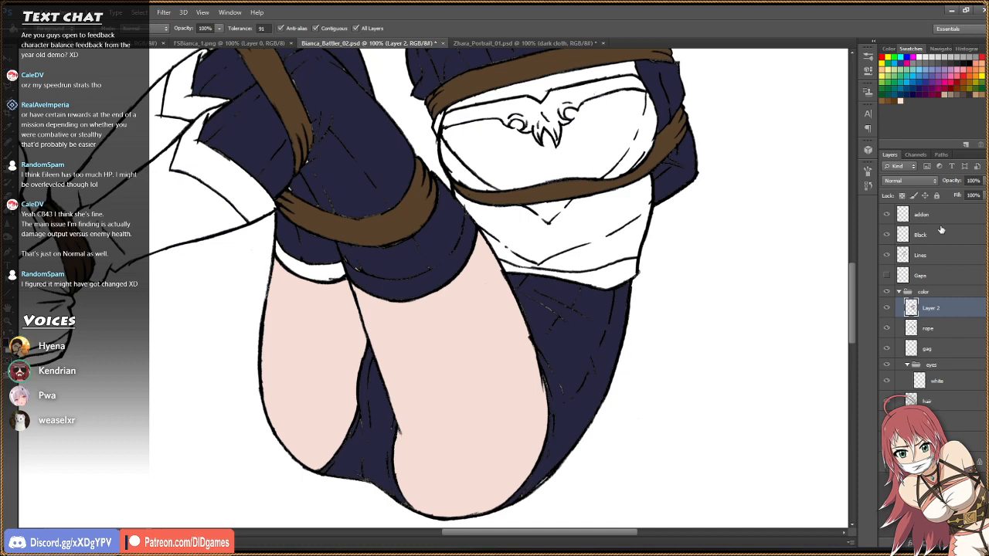
pyautogui.press('b')
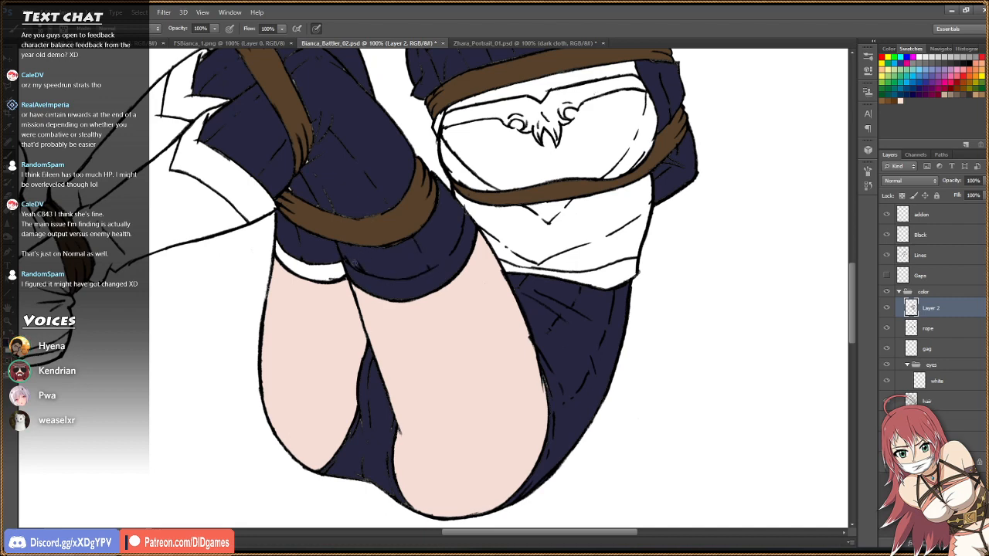
pyautogui.press('g')
pyautogui.click(332, 270)
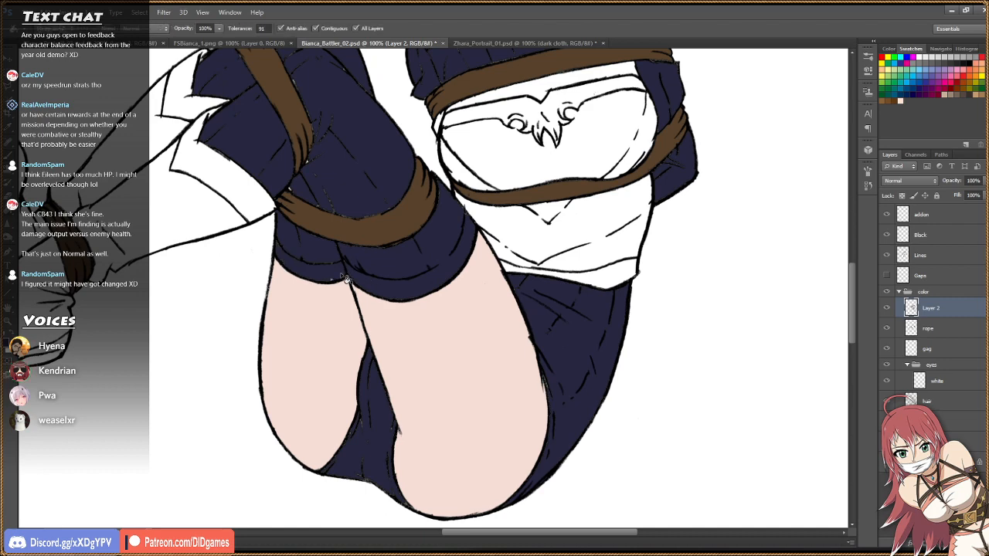
# Move the navy layer directly above the hair layer and brush over leftover specks on the stocking and lower garment with a smaller brush.
pyautogui.press('b')
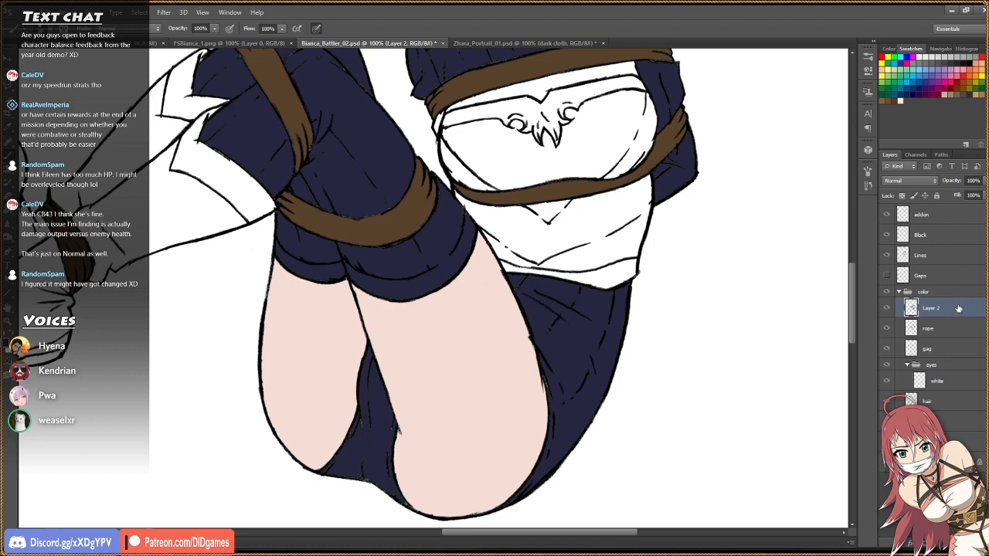
pyautogui.moveTo(958, 309); pyautogui.dragTo(963, 403)
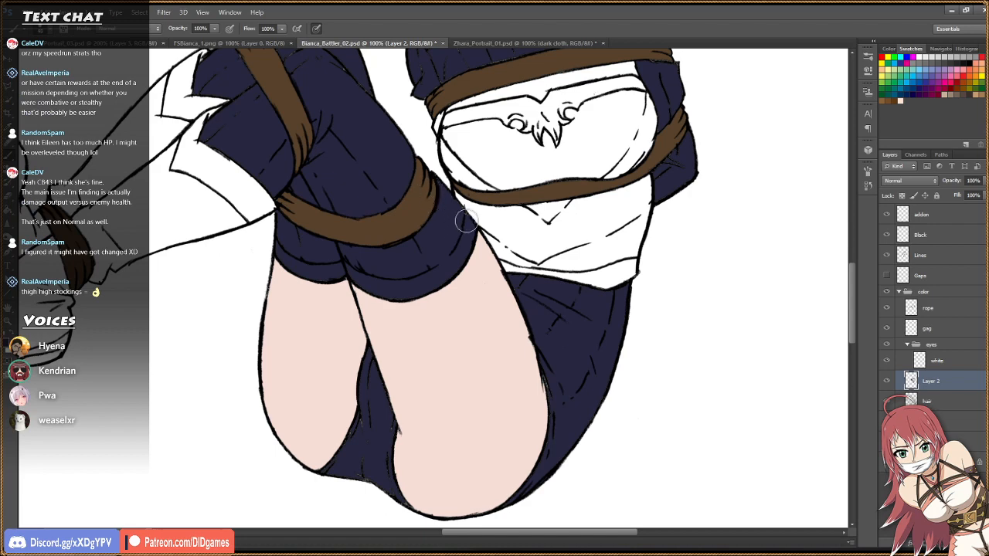
pyautogui.press('[')
pyautogui.press('[')
pyautogui.press('[')
pyautogui.press('[')
pyautogui.press('[')
pyautogui.moveTo(462, 215); pyautogui.dragTo(468, 221)
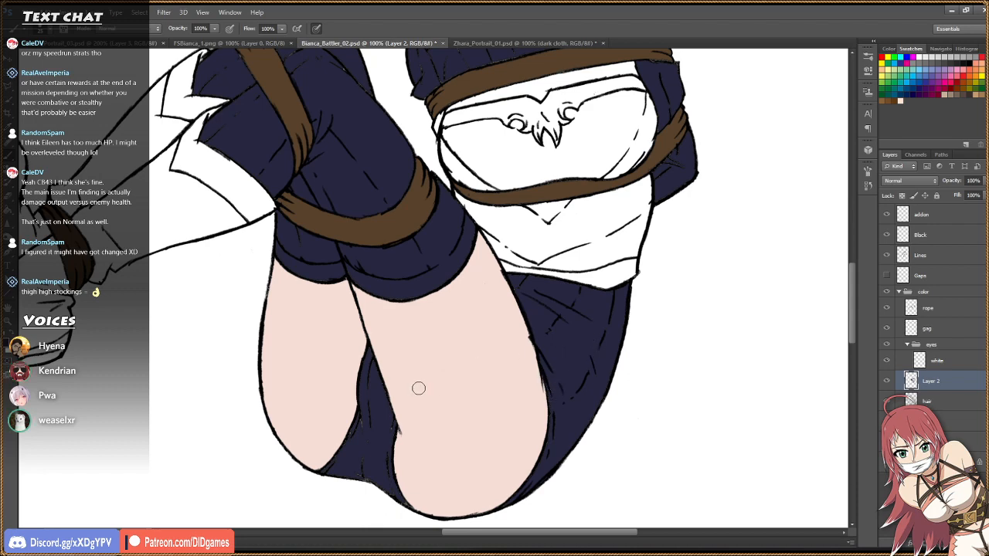
pyautogui.moveTo(371, 411); pyautogui.dragTo(367, 418)
pyautogui.moveTo(370, 361); pyautogui.dragTo(367, 347)
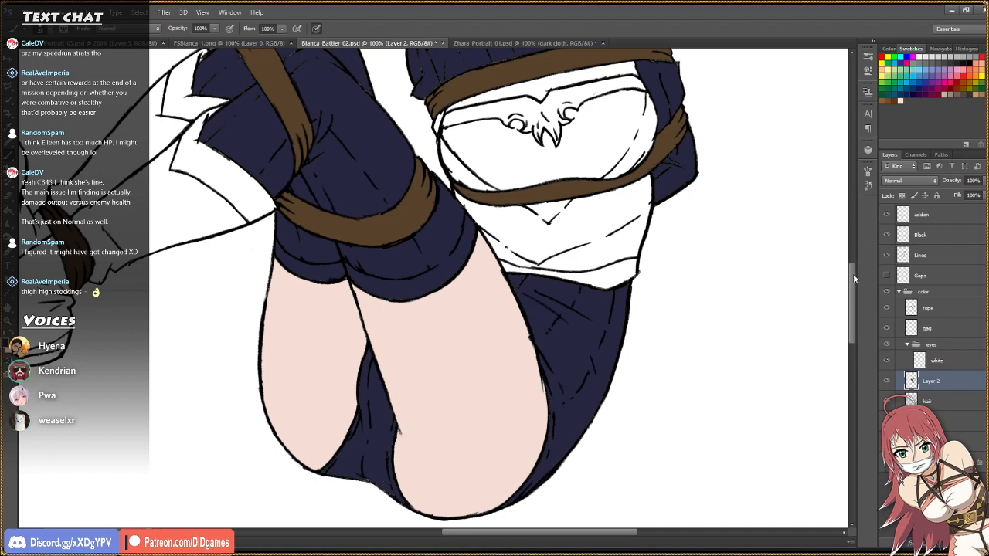
# Touch up unfilled specks in the navy on the stocking near the knee rope and on the sweater's upper part.
pyautogui.moveTo(854, 278); pyautogui.dragTo(839, 249)
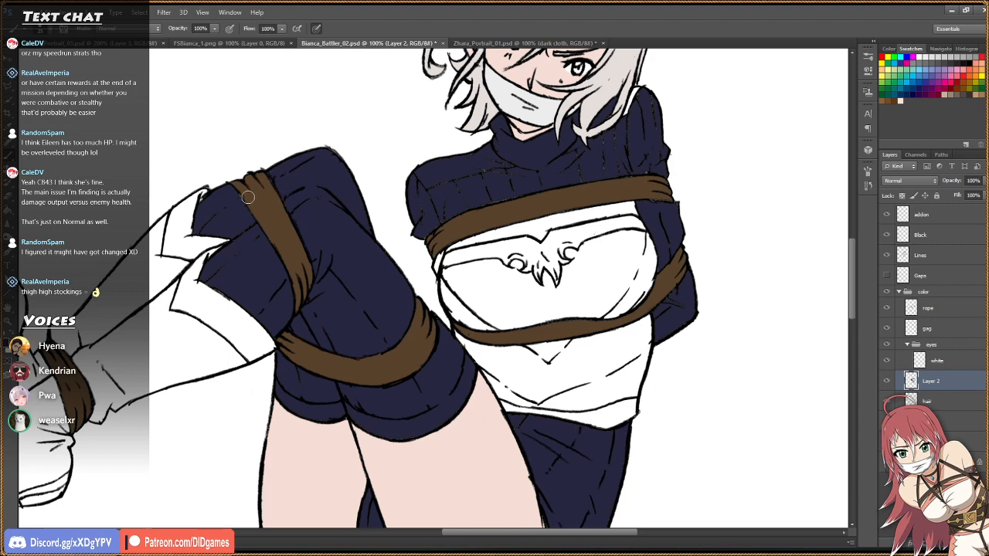
pyautogui.click(200, 229)
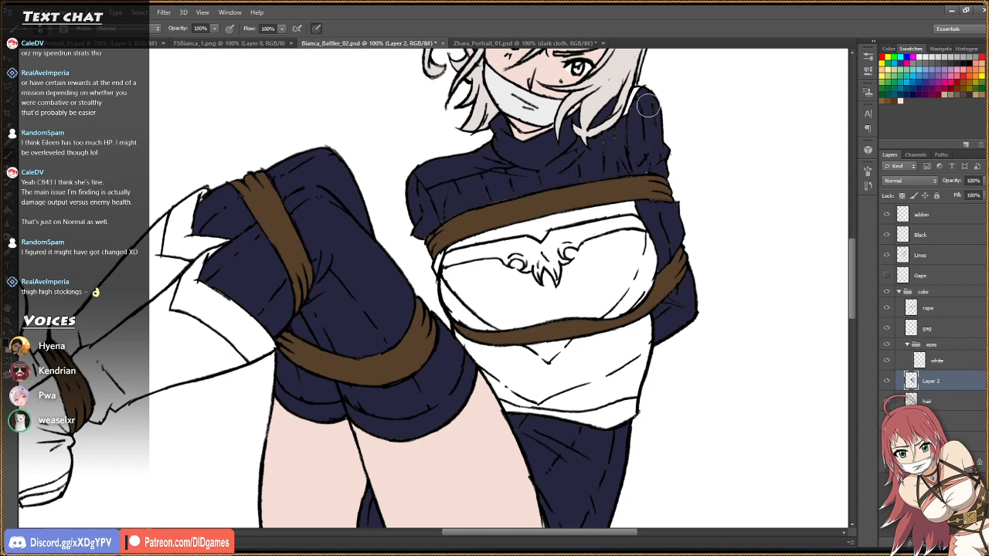
pyautogui.press('g')
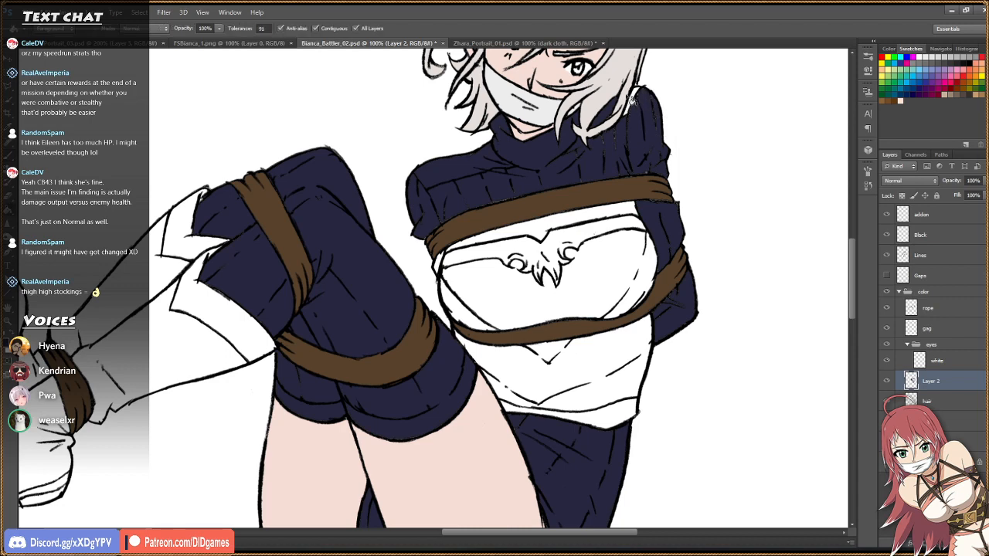
pyautogui.press('b')
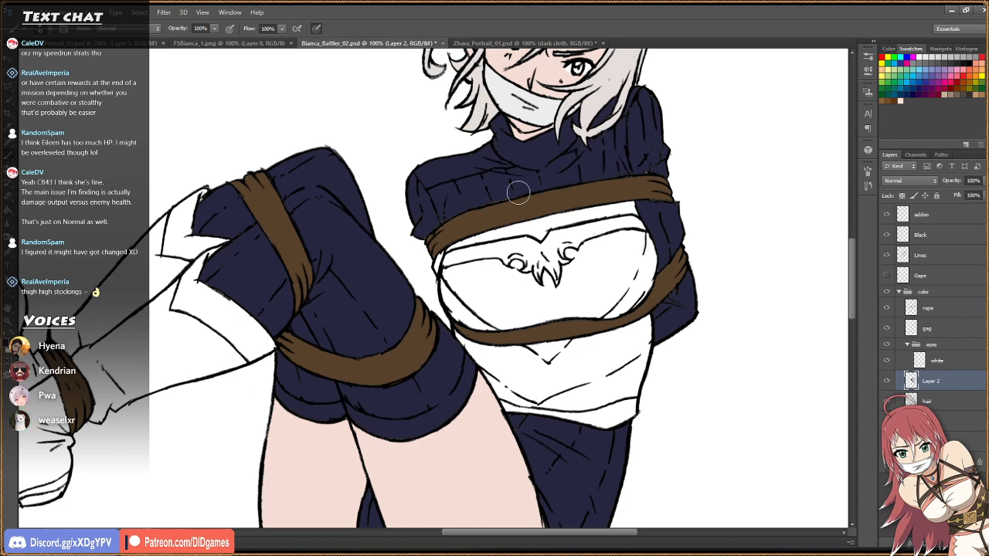
pyautogui.press('z')
pyautogui.click(442, 230)
pyautogui.click(441, 231)
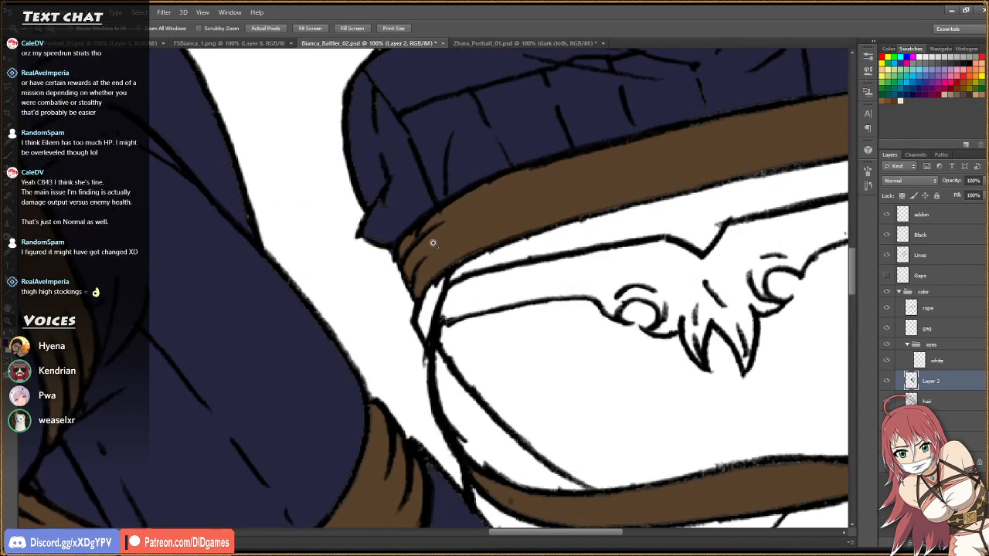
pyautogui.press('e')
pyautogui.press('z')
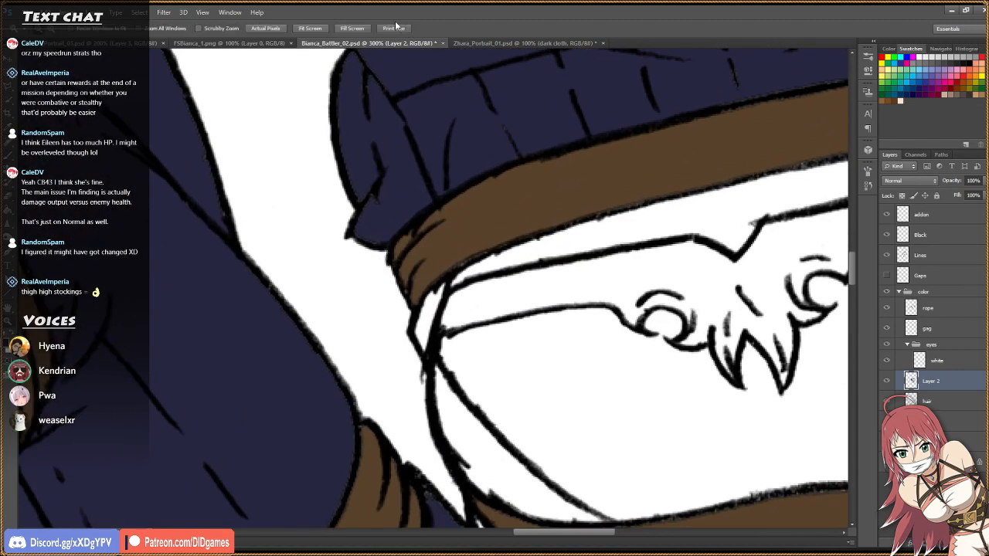
pyautogui.click(273, 31)
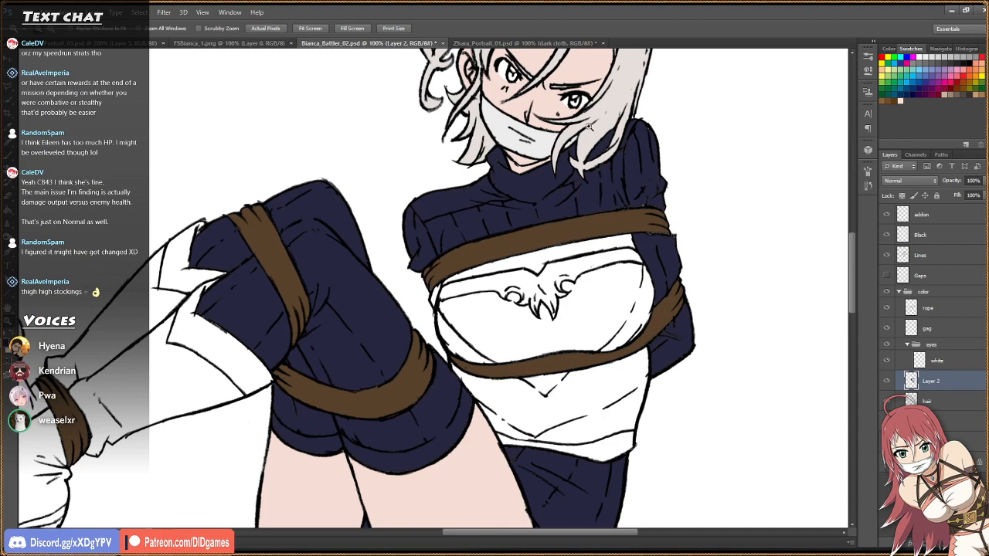
# Brush over gaps in the navy fill on the lower sleeve, undoing the stroke made across the shoulder.
pyautogui.press('b')
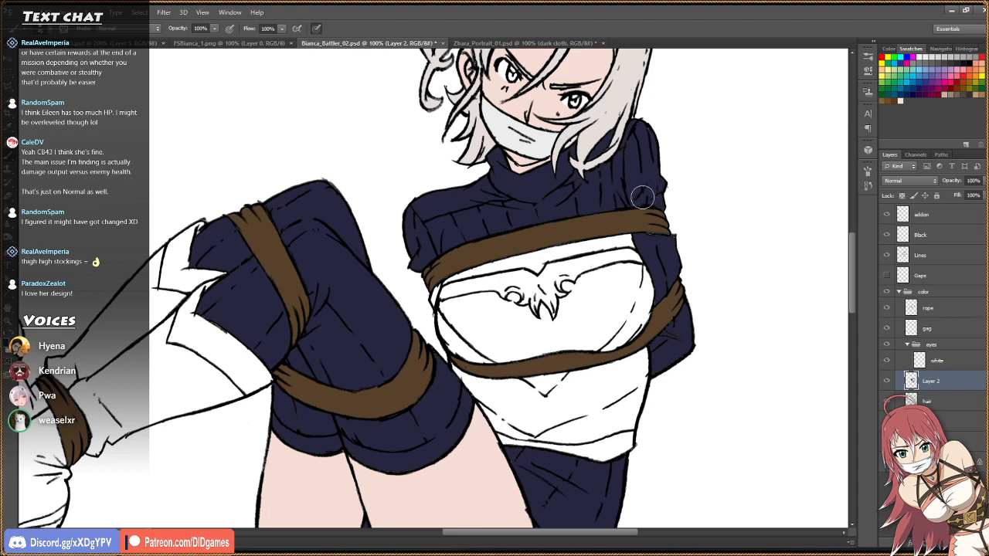
pyautogui.moveTo(641, 166)
pyautogui.mouseDown()
pyautogui.moveTo(612, 146)
pyautogui.moveTo(605, 159)
pyautogui.moveTo(662, 154)
pyautogui.mouseUp()
pyautogui.hotkey('ctrl', 'z')
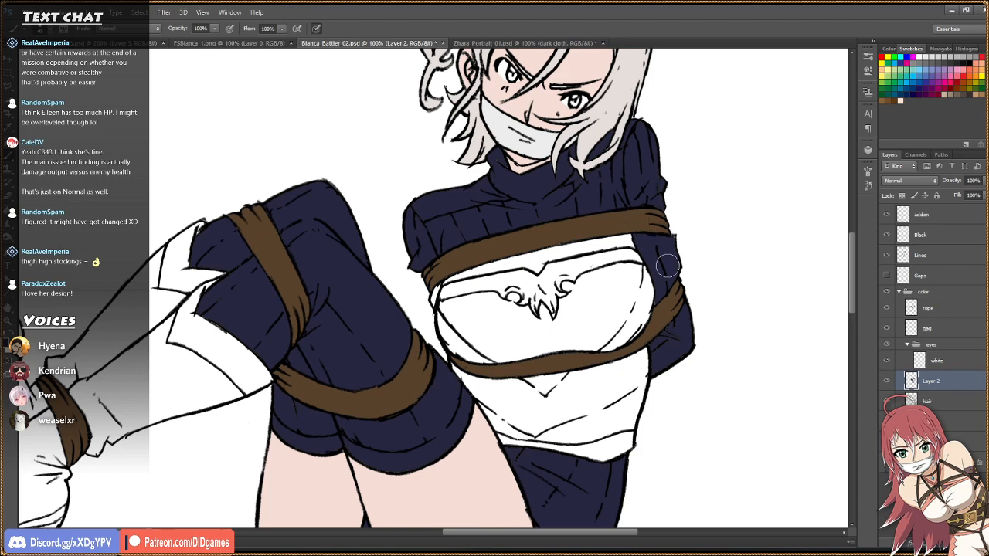
pyautogui.moveTo(671, 305); pyautogui.dragTo(668, 343)
pyautogui.scroll(4, 854, 234)
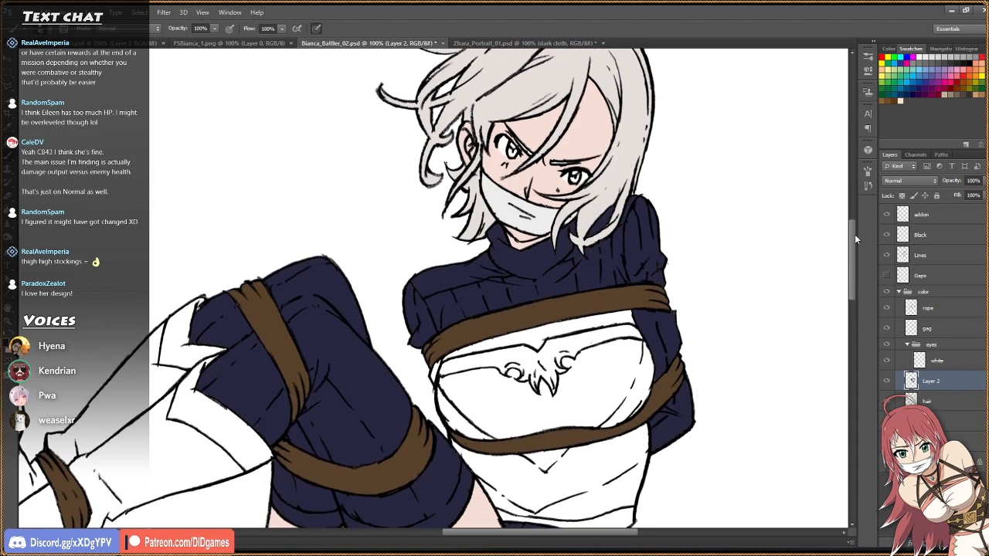
pyautogui.scroll(-2, 855, 233)
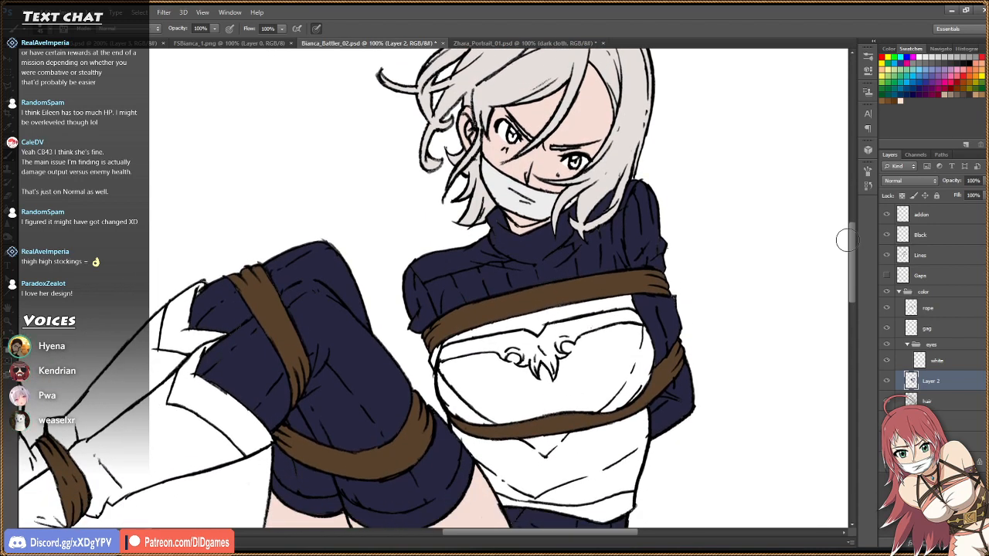
# Brush navy over the stocking fill around the knee rope to cover any remaining gaps.
pyautogui.hotkey('alt', 'Tab')
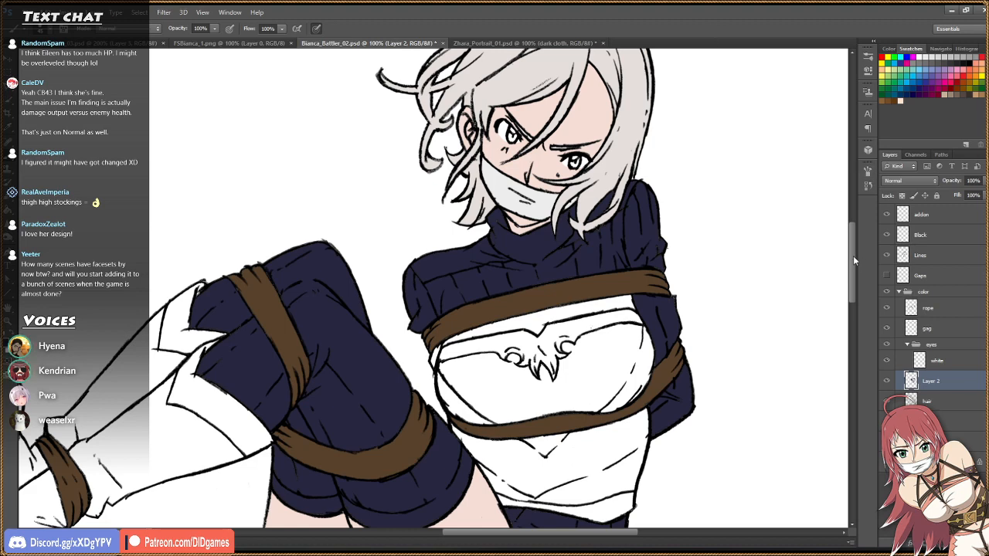
pyautogui.moveTo(853, 256); pyautogui.dragTo(852, 285)
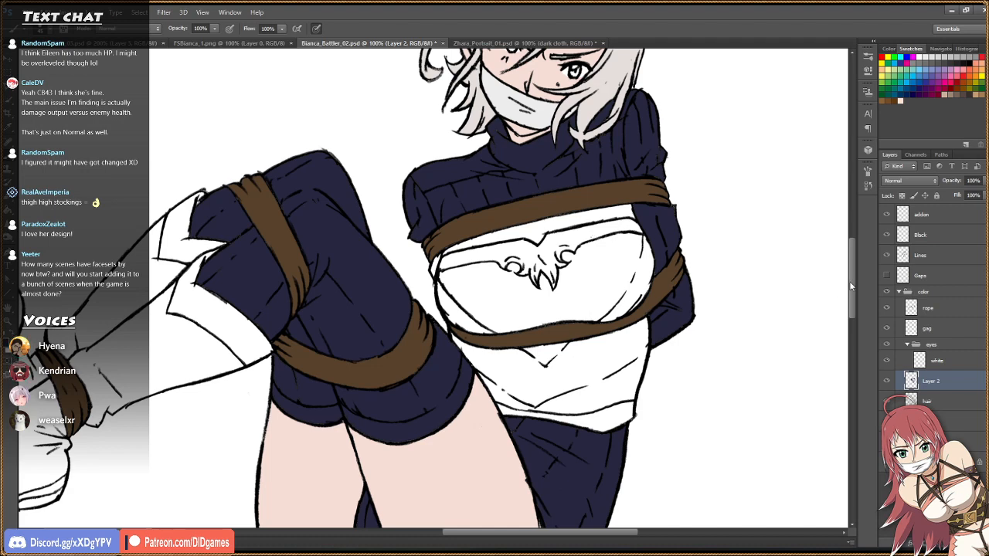
pyautogui.moveTo(607, 538); pyautogui.dragTo(565, 540)
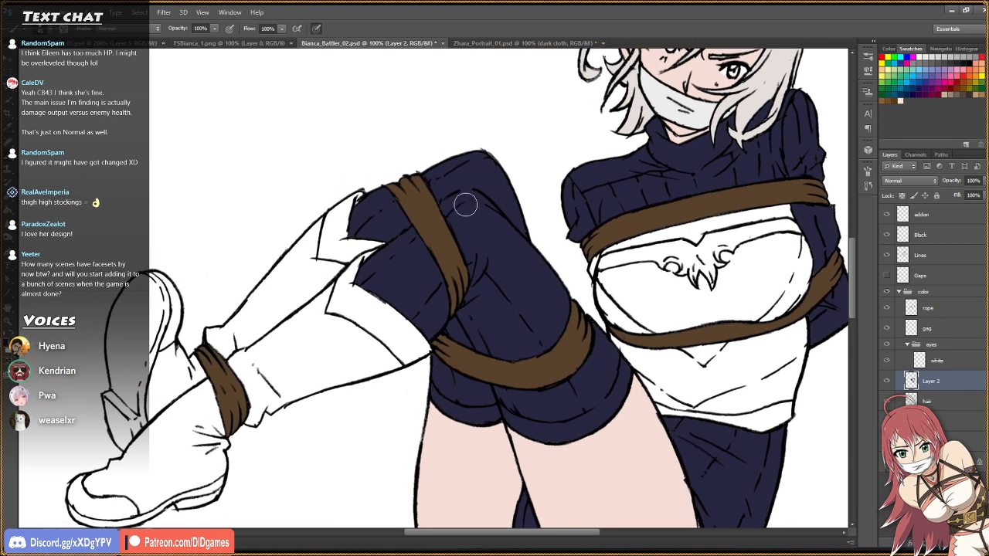
pyautogui.press('z')
pyautogui.click(470, 181)
pyautogui.press('b')
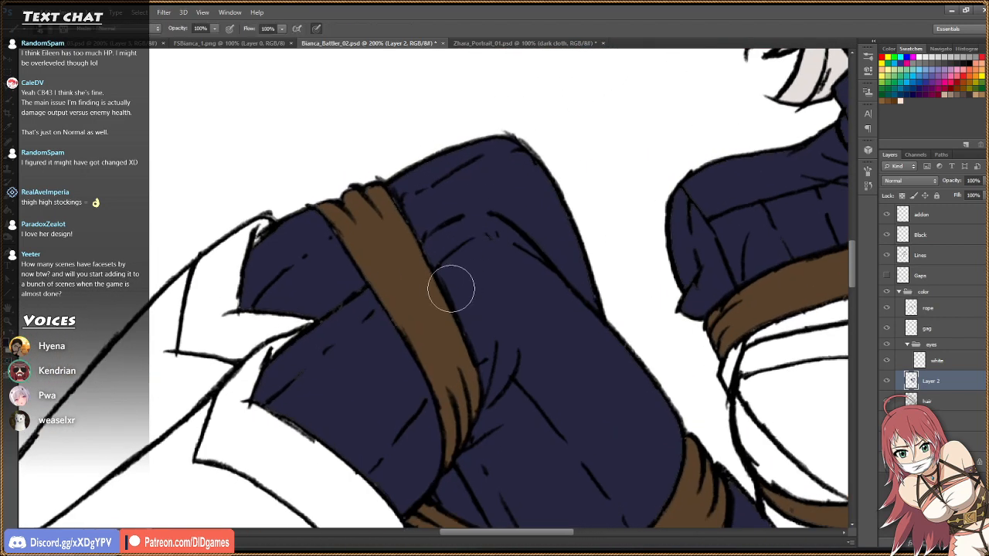
pyautogui.moveTo(442, 282)
pyautogui.mouseDown()
pyautogui.moveTo(424, 233)
pyautogui.moveTo(400, 214)
pyautogui.moveTo(350, 223)
pyautogui.moveTo(336, 240)
pyautogui.moveTo(372, 311)
pyautogui.moveTo(335, 317)
pyautogui.moveTo(334, 302)
pyautogui.moveTo(350, 297)
pyautogui.moveTo(406, 367)
pyautogui.moveTo(401, 331)
pyautogui.moveTo(476, 302)
pyautogui.moveTo(462, 438)
pyautogui.moveTo(447, 454)
pyautogui.moveTo(408, 387)
pyautogui.moveTo(401, 489)
pyautogui.moveTo(281, 398)
pyautogui.moveTo(331, 369)
pyautogui.moveTo(287, 375)
pyautogui.moveTo(360, 319)
pyautogui.moveTo(340, 296)
pyautogui.moveTo(309, 352)
pyautogui.moveTo(347, 296)
pyautogui.moveTo(324, 306)
pyautogui.moveTo(267, 291)
pyautogui.moveTo(250, 299)
pyautogui.moveTo(326, 307)
pyautogui.moveTo(363, 281)
pyautogui.mouseUp()
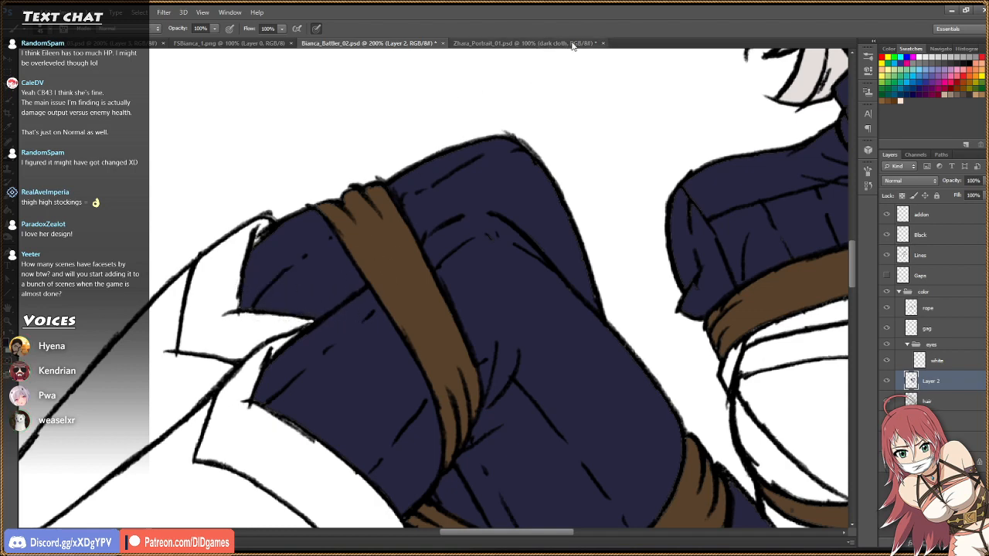
# Sample the gold of the outfit trim in Zhara_Portrait_01.psd and return to Bianca_Battler_02.psd.
pyautogui.click(572, 43)
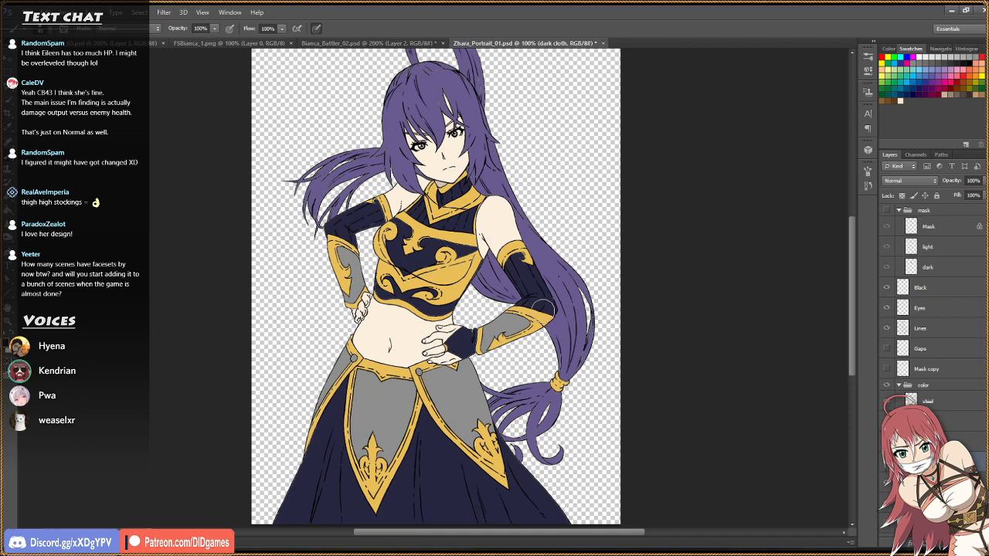
pyautogui.press('i')
pyautogui.click(449, 276)
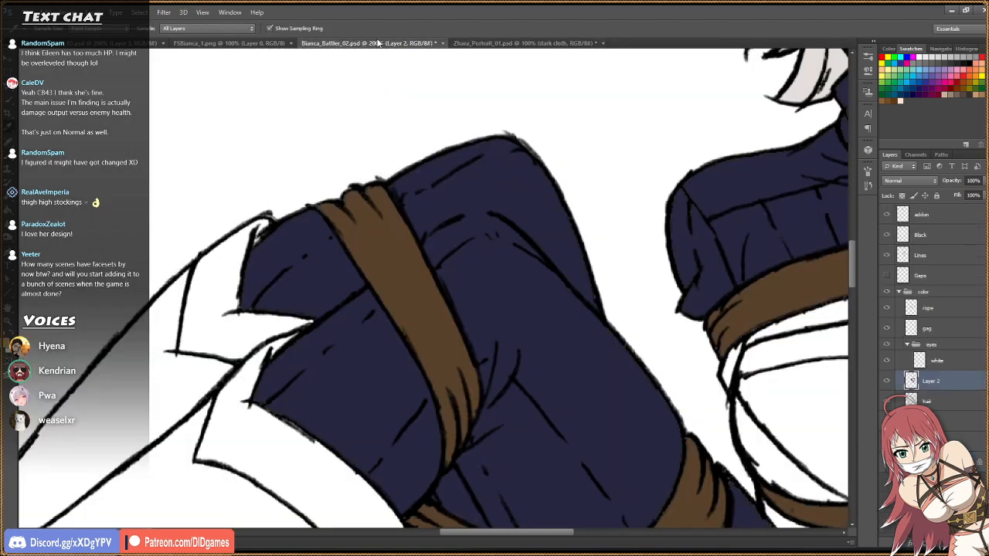
pyautogui.click(378, 43)
# Rename the navy layer as dark and add a layer named gold directly above it.
pyautogui.doubleClick(931, 382)
pyautogui.write('dark')
pyautogui.press('Return')
pyautogui.doubleClick(932, 382)
pyautogui.write('gold')
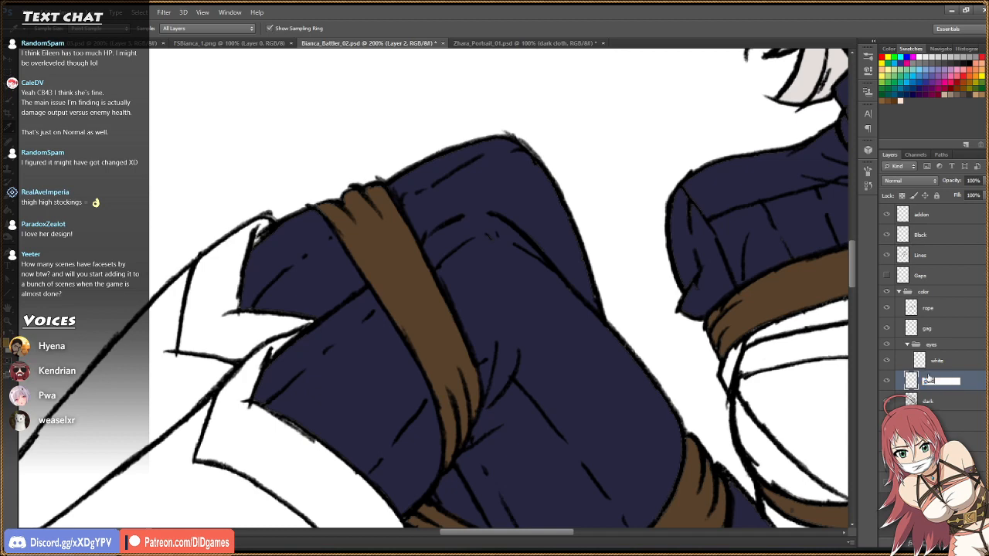
pyautogui.press('Return')
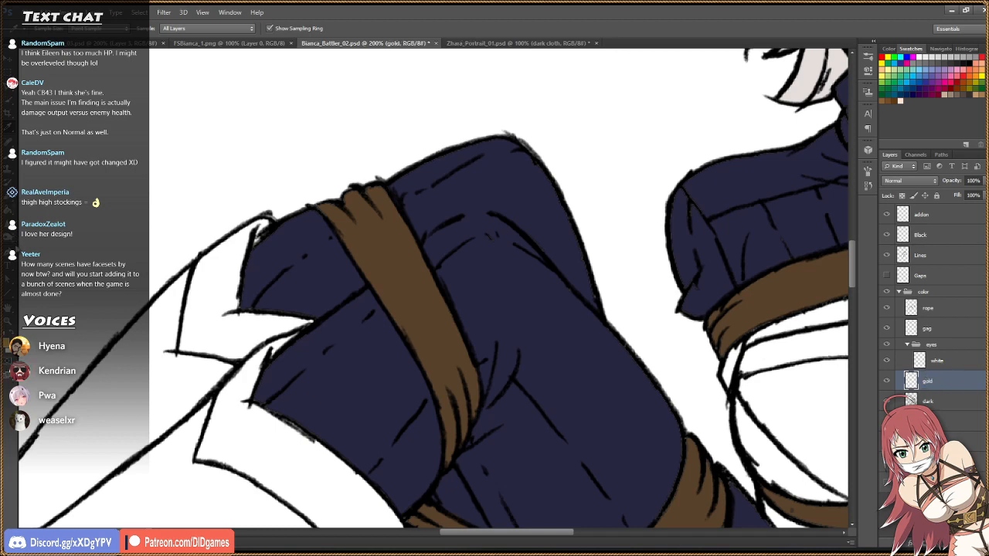
# Fill the chest band and its emblem with the sampled gold using the Paint Bucket.
pyautogui.click(10, 208)
pyautogui.moveTo(507, 533); pyautogui.dragTo(591, 535)
pyautogui.moveTo(852, 261); pyautogui.dragTo(853, 275)
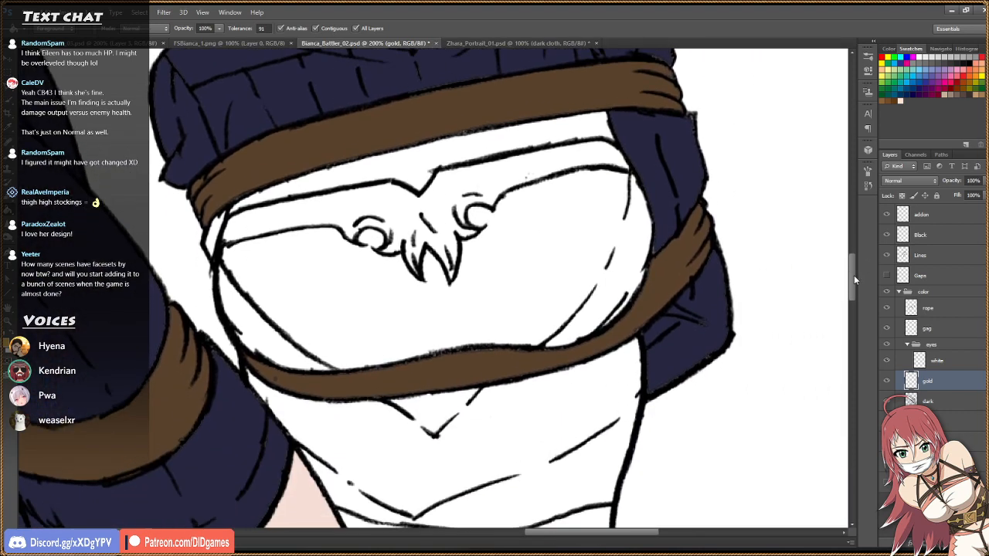
pyautogui.click(500, 176)
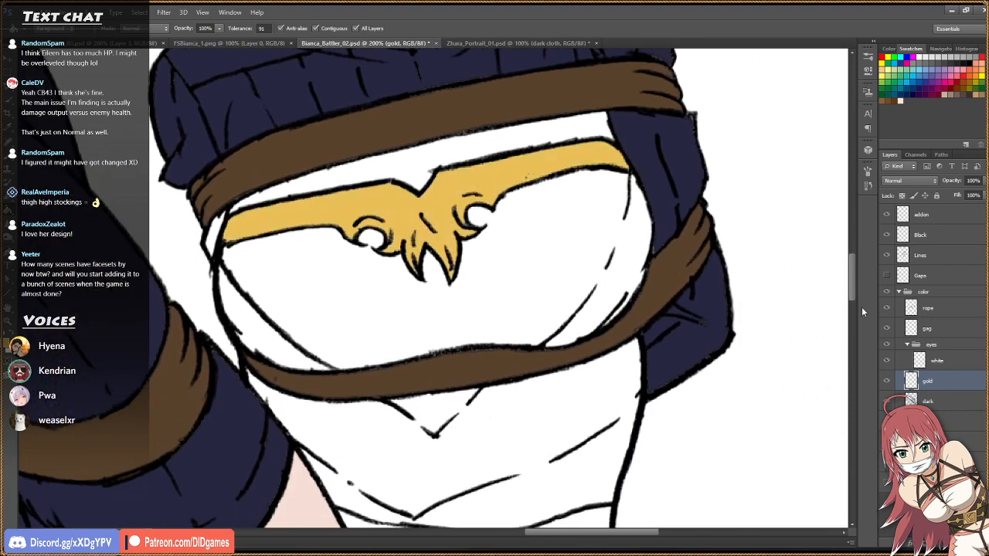
pyautogui.press('z')
pyautogui.click(310, 27)
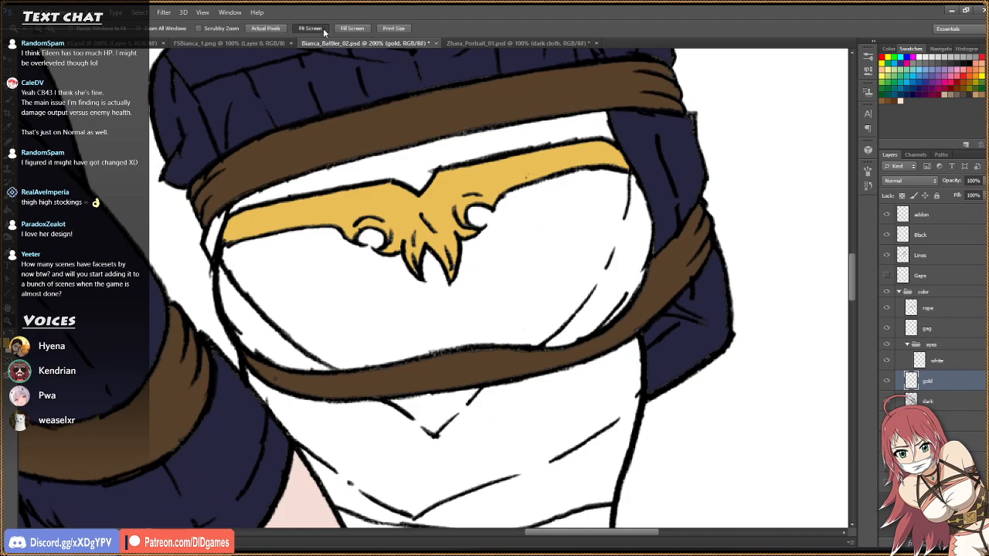
pyautogui.click(473, 276)
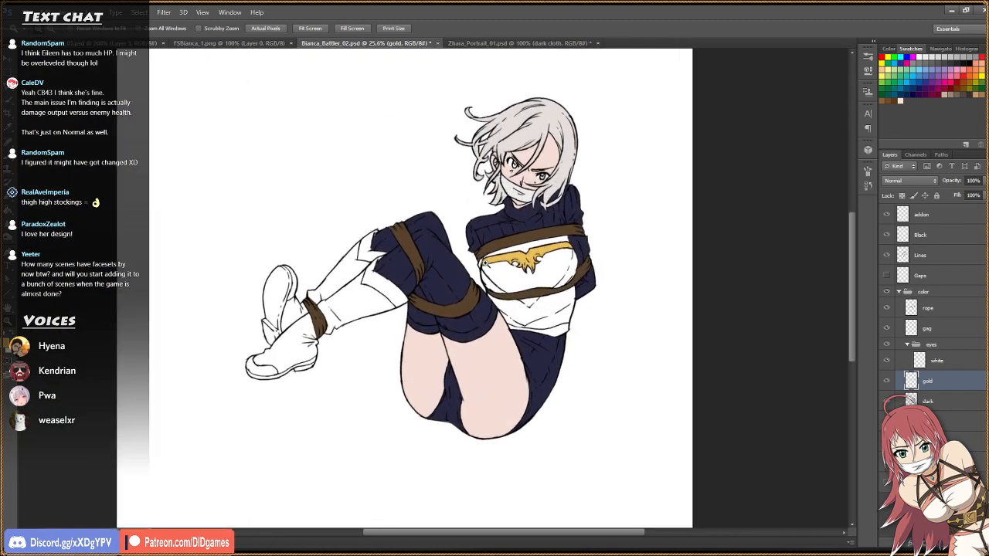
pyautogui.click(649, 201)
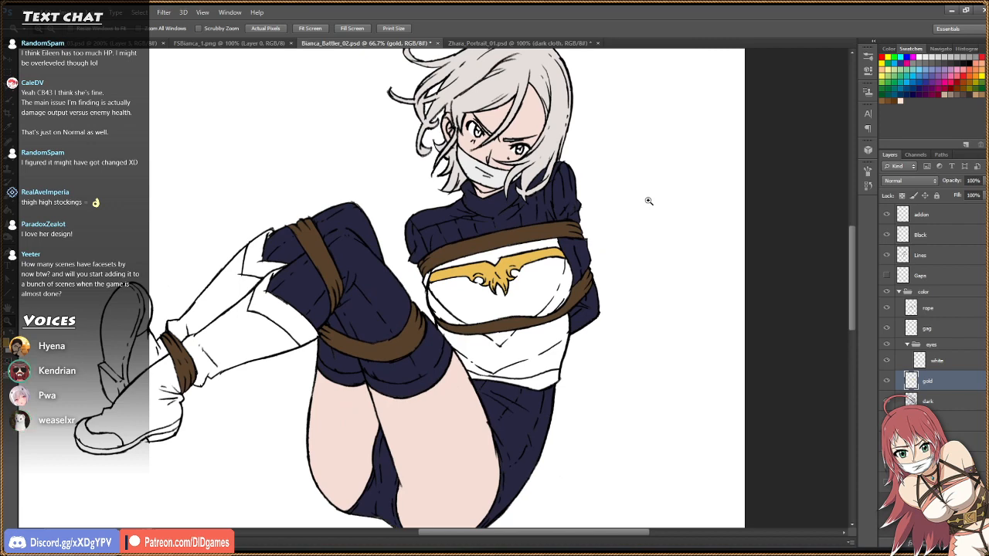
pyautogui.moveTo(644, 39); pyautogui.dragTo(643, 36)
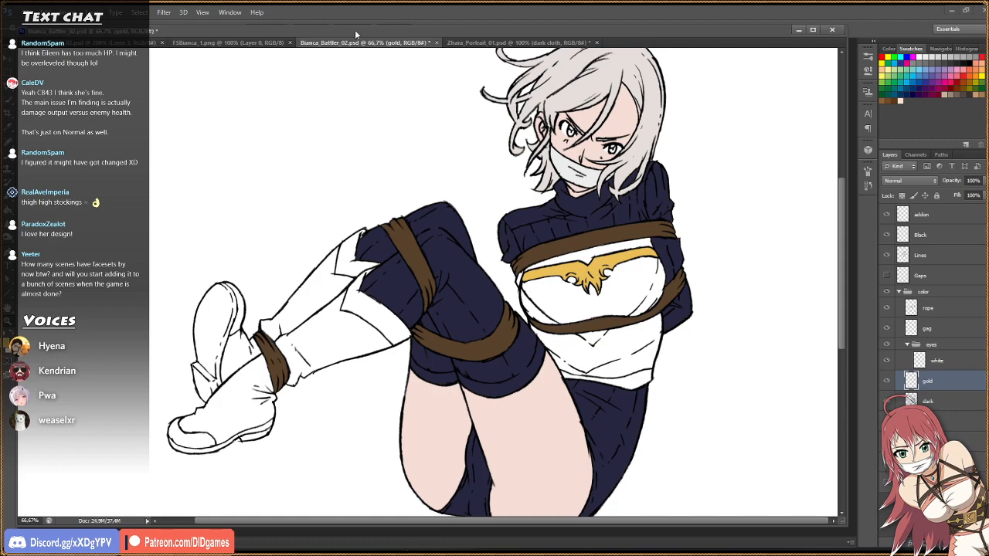
pyautogui.moveTo(630, 34)
pyautogui.mouseDown()
pyautogui.moveTo(626, 64)
pyautogui.moveTo(618, 48)
pyautogui.moveTo(634, 37)
pyautogui.mouseUp()
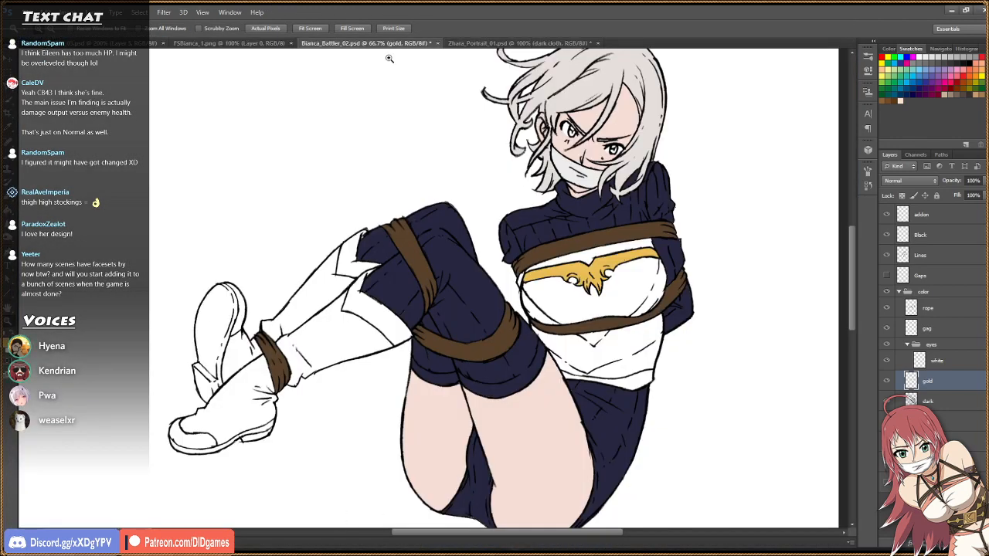
# Capture the whole figure at 50% zoom with the Snipping Tool and close the snip without saving it.
pyautogui.click(265, 28)
pyautogui.click(303, 28)
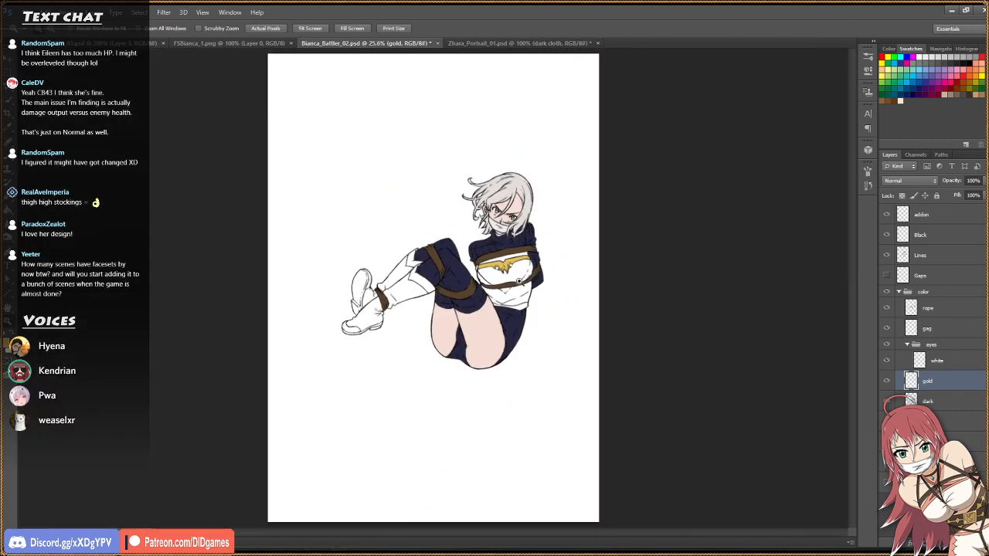
pyautogui.click(534, 255)
pyautogui.click(529, 250)
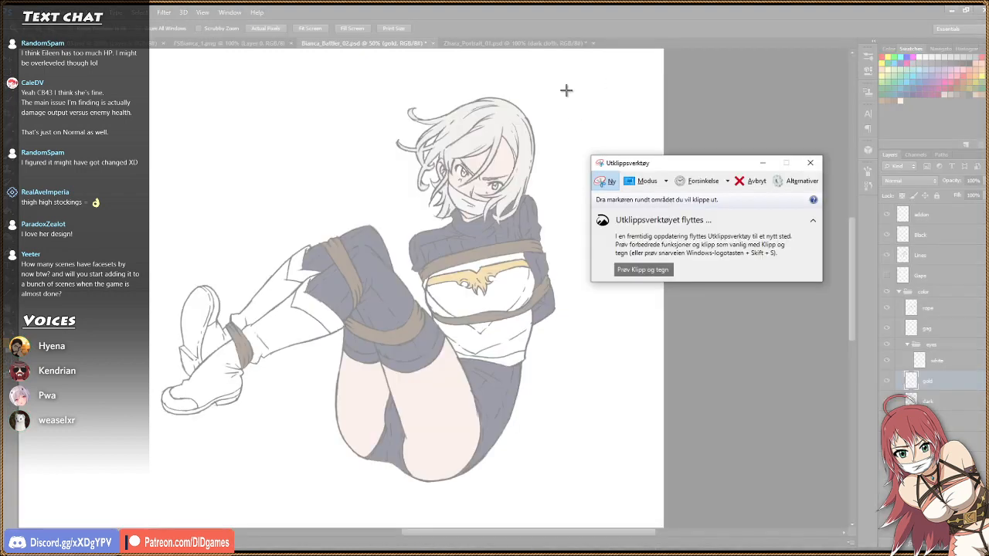
pyautogui.moveTo(565, 90)
pyautogui.mouseDown()
pyautogui.moveTo(345, 389)
pyautogui.moveTo(128, 494)
pyautogui.mouseUp()
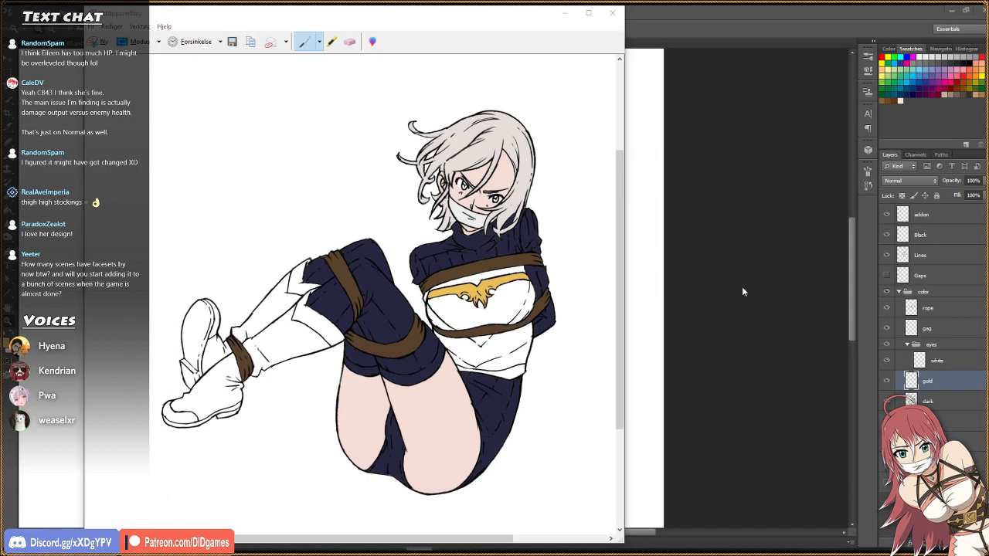
pyautogui.click(611, 12)
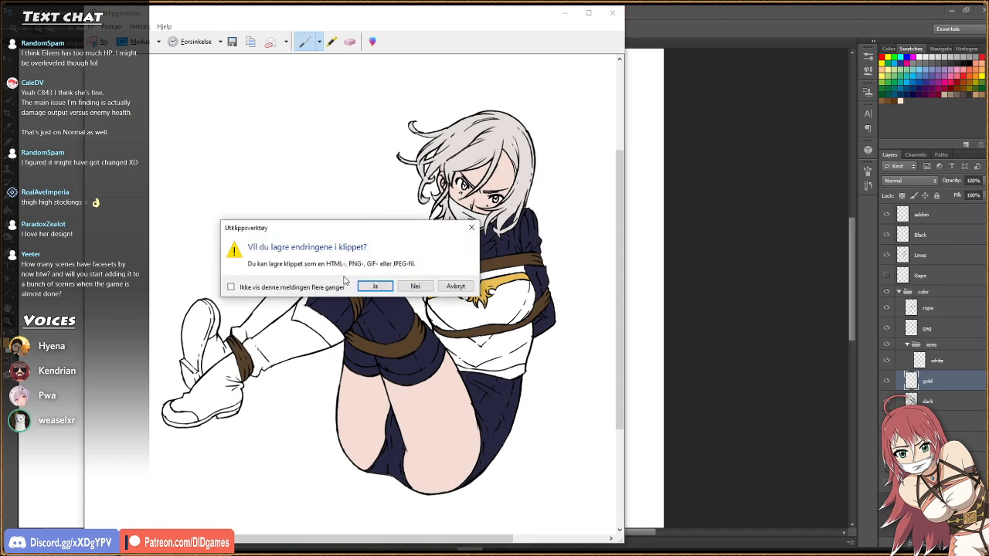
pyautogui.click(403, 289)
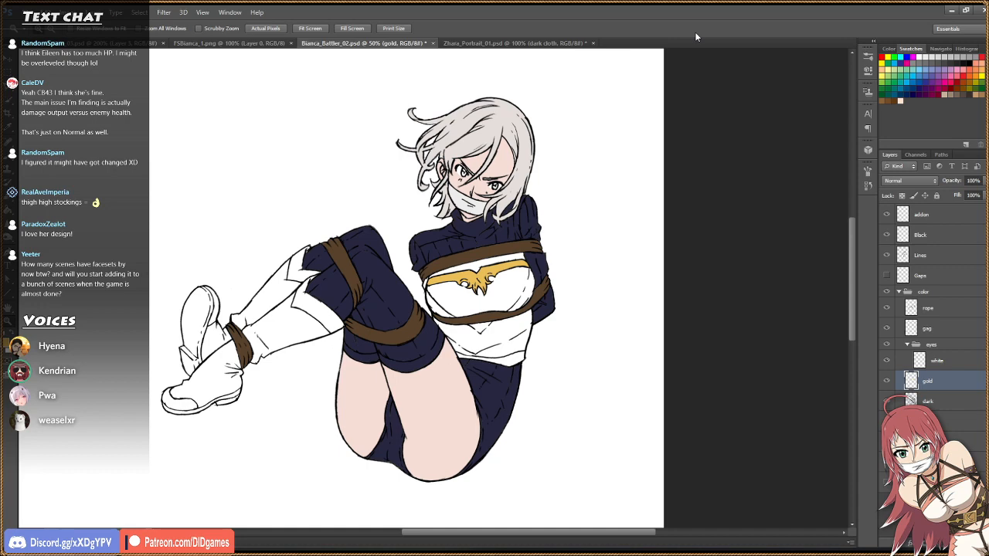
# Open the eye reference image FSBianca_1_eyes_1_1.png as its own document tab.
pyautogui.click(483, 44)
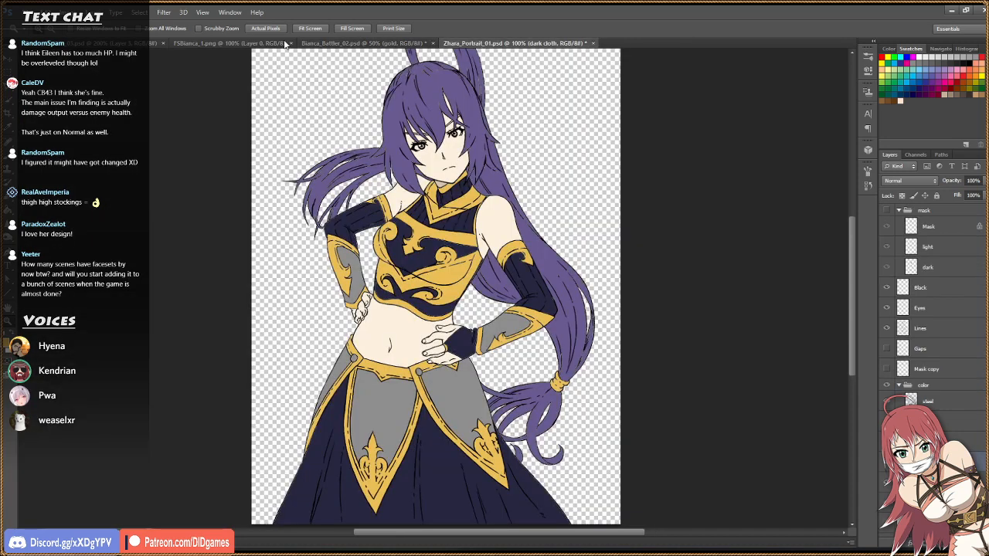
pyautogui.click(226, 42)
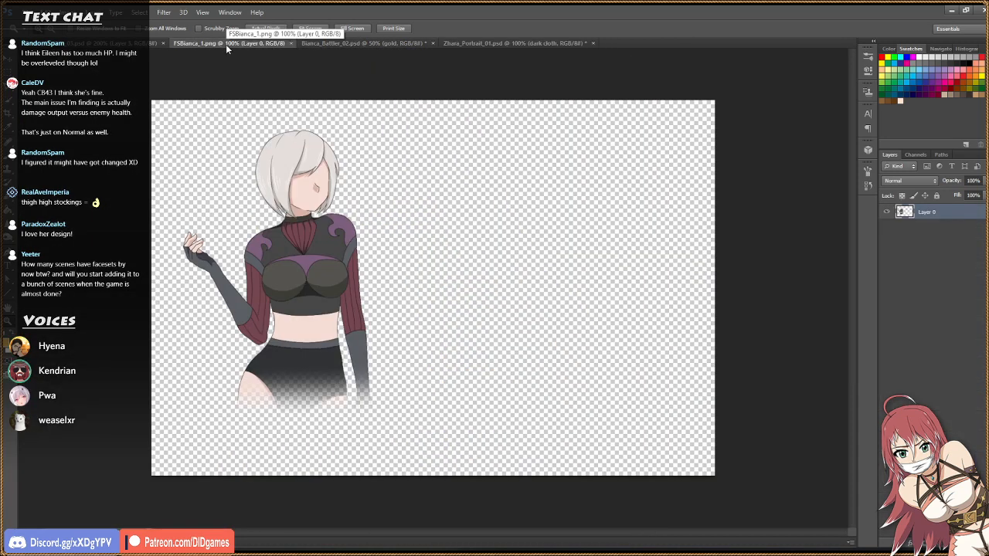
pyautogui.click(301, 553)
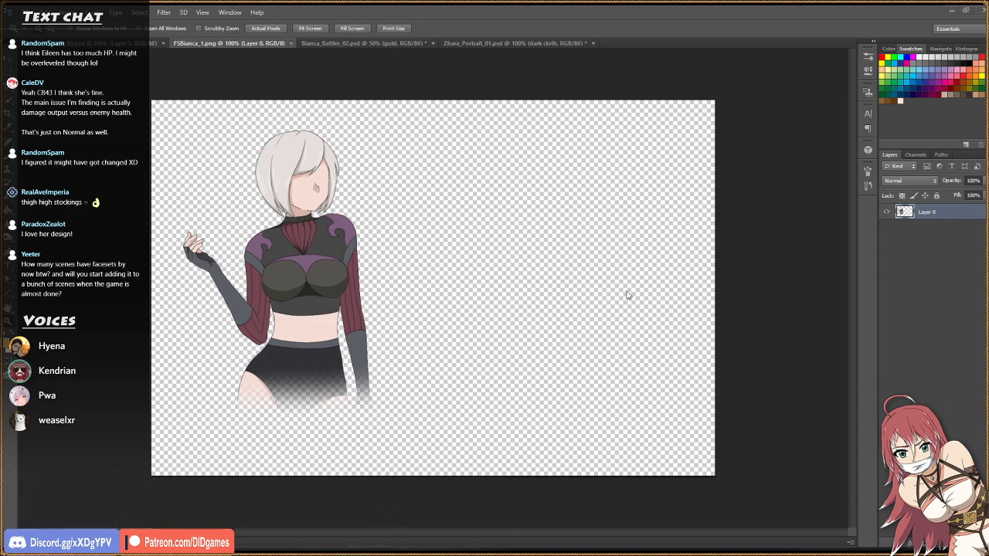
pyautogui.press('super+Tab')
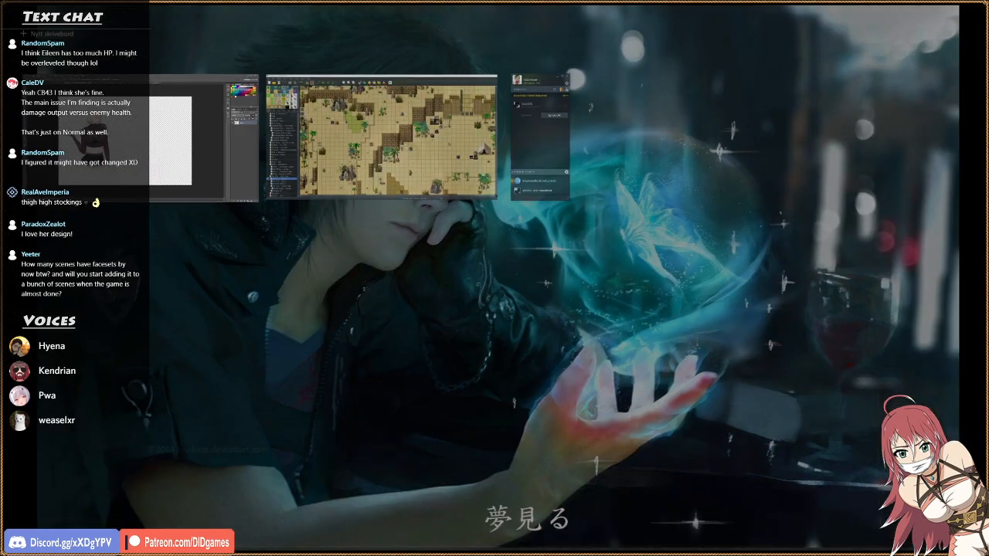
pyautogui.click(169, 298)
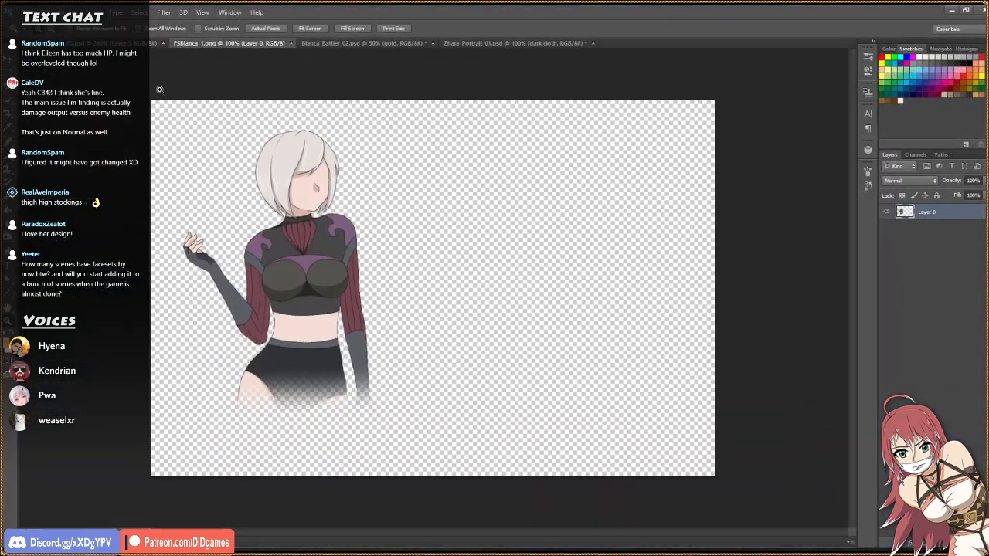
pyautogui.moveTo(463, 538)
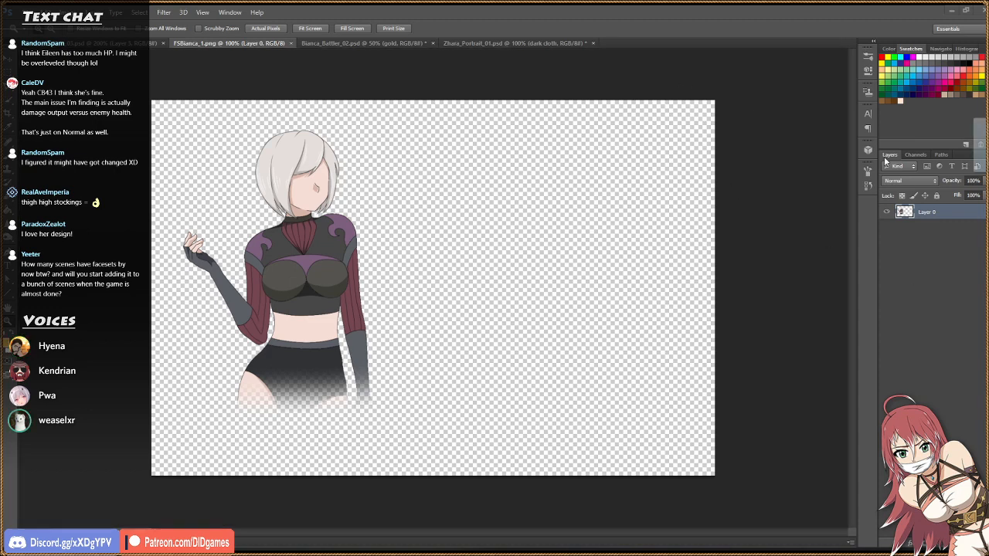
pyautogui.moveTo(656, 38); pyautogui.dragTo(657, 40)
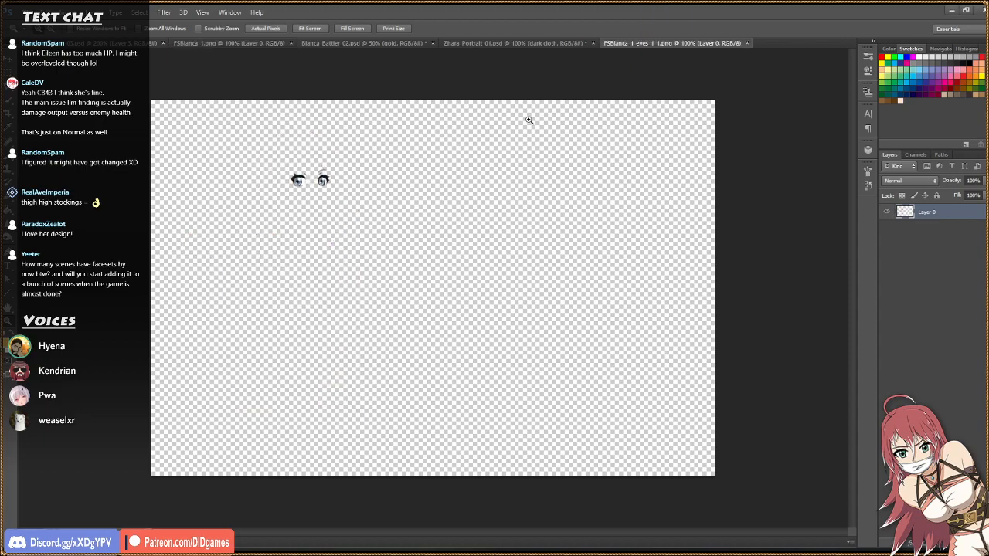
# Sample the blue of the iris in the eye reference image.
pyautogui.click(239, 154)
pyautogui.click(239, 155)
pyautogui.click(239, 155)
pyautogui.click(495, 225)
pyautogui.click(495, 225)
pyautogui.click(495, 226)
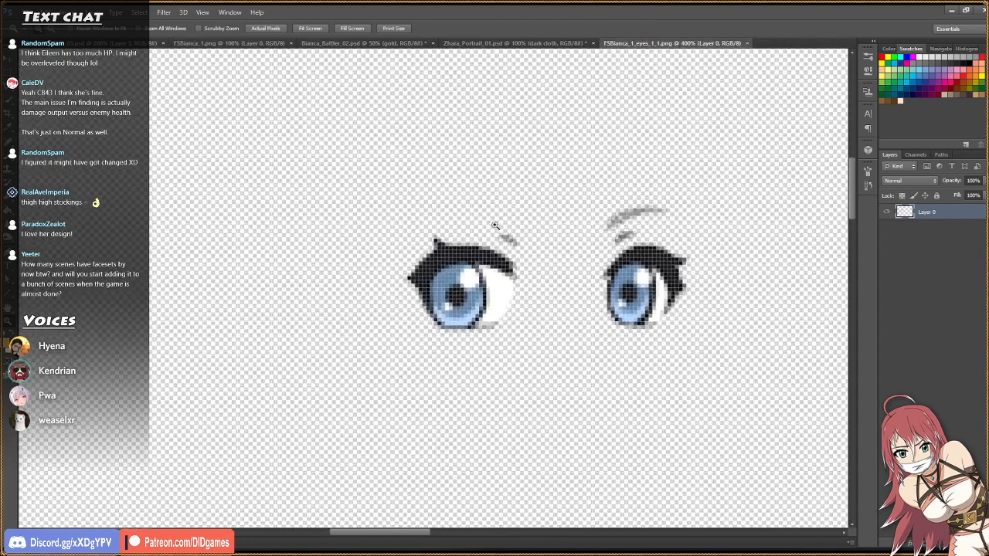
pyautogui.click(495, 225)
pyautogui.press('i')
pyautogui.click(435, 285)
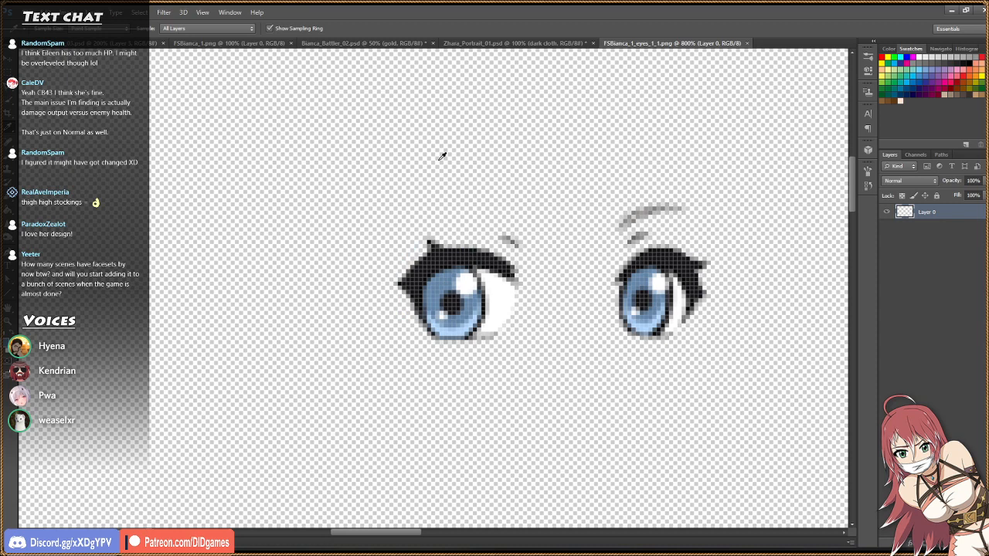
# Add a new layer above the white layer in the eyes group of Bianca_Battler_02.psd.
pyautogui.click(355, 44)
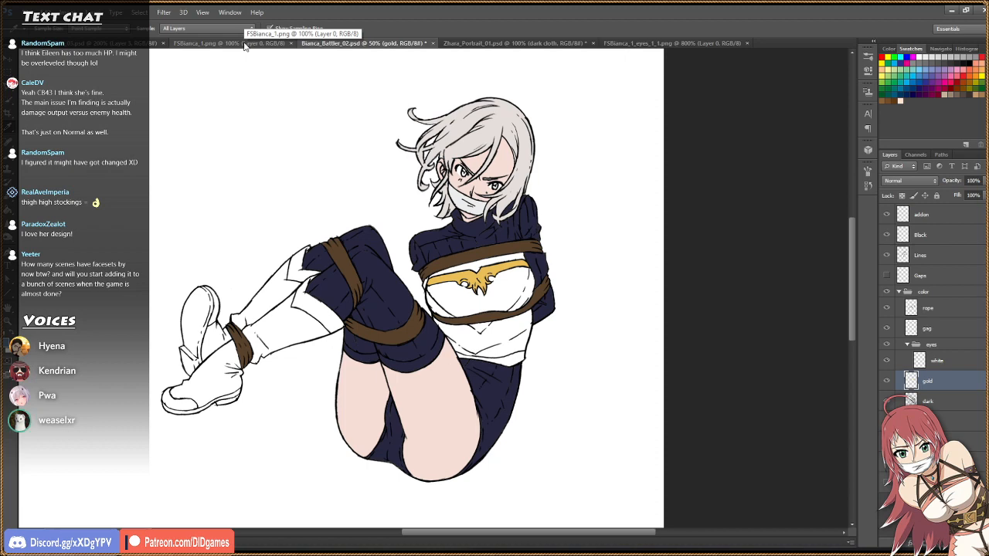
pyautogui.click(966, 361)
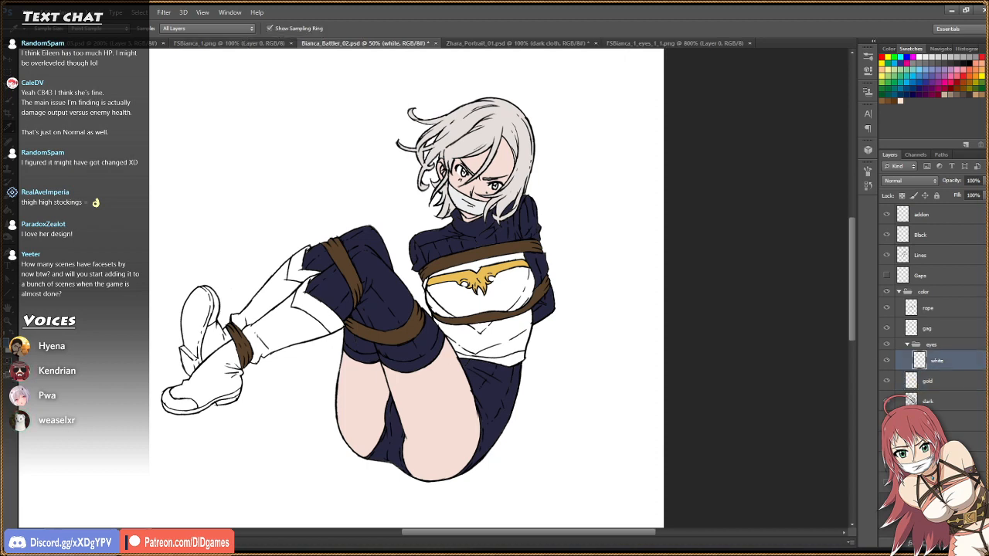
pyautogui.click(966, 542)
# Fill the irises of both eyes with the sampled blue using the Paint Bucket.
pyautogui.press('z')
pyautogui.click(513, 145)
pyautogui.click(513, 145)
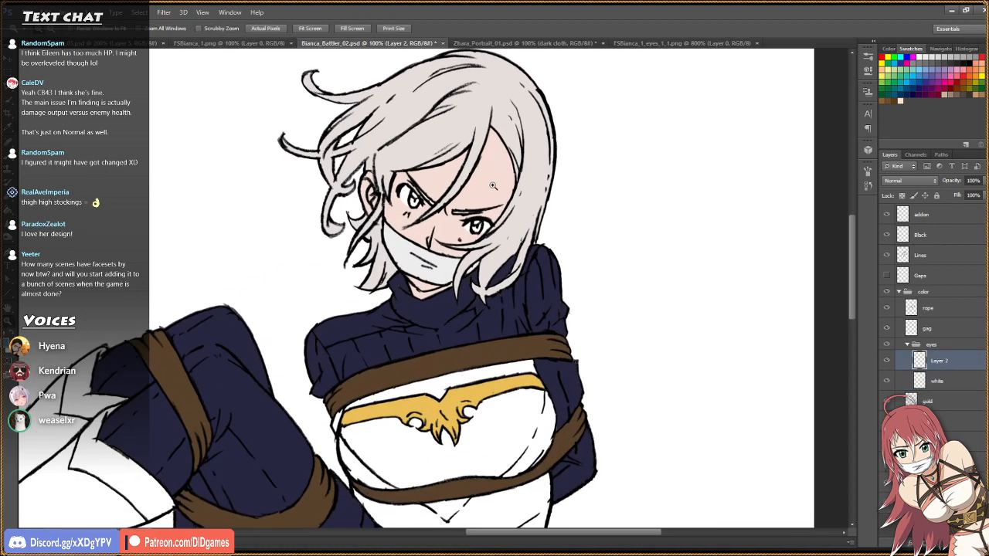
pyautogui.click(479, 197)
pyautogui.click(479, 197)
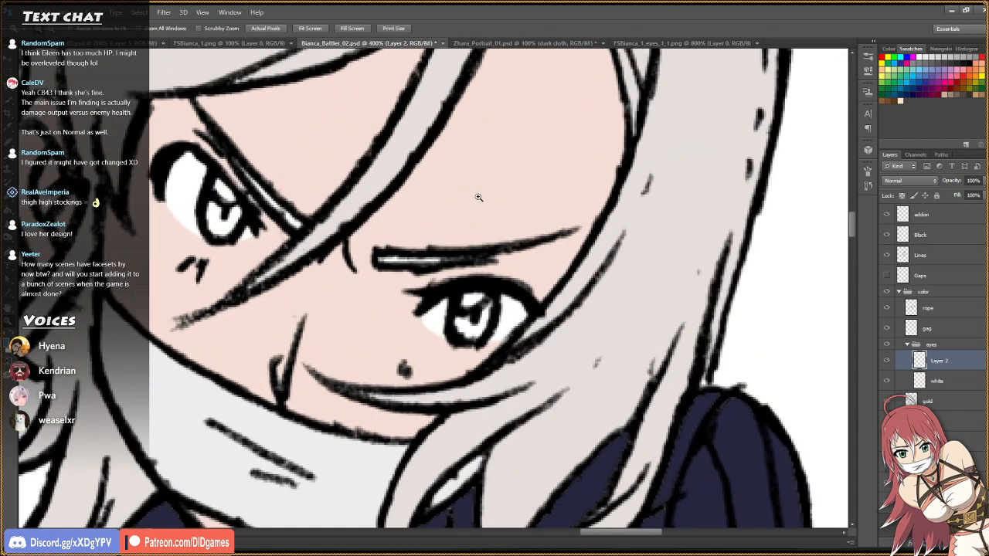
pyautogui.press('g')
pyautogui.click(471, 328)
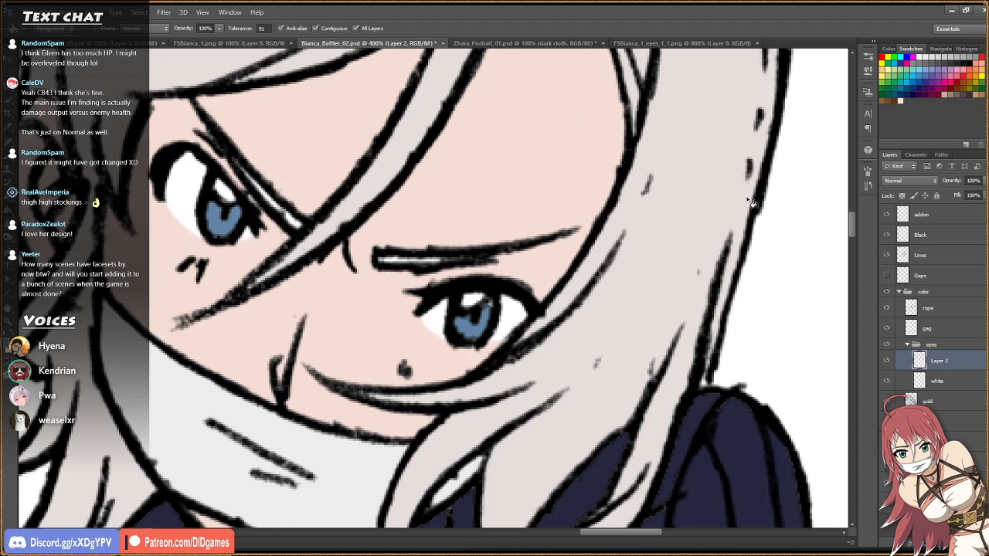
# Brush over the remaining uncolored spots in the iris of the eye nearest the beauty mark with the sampled blue.
pyautogui.press('b')
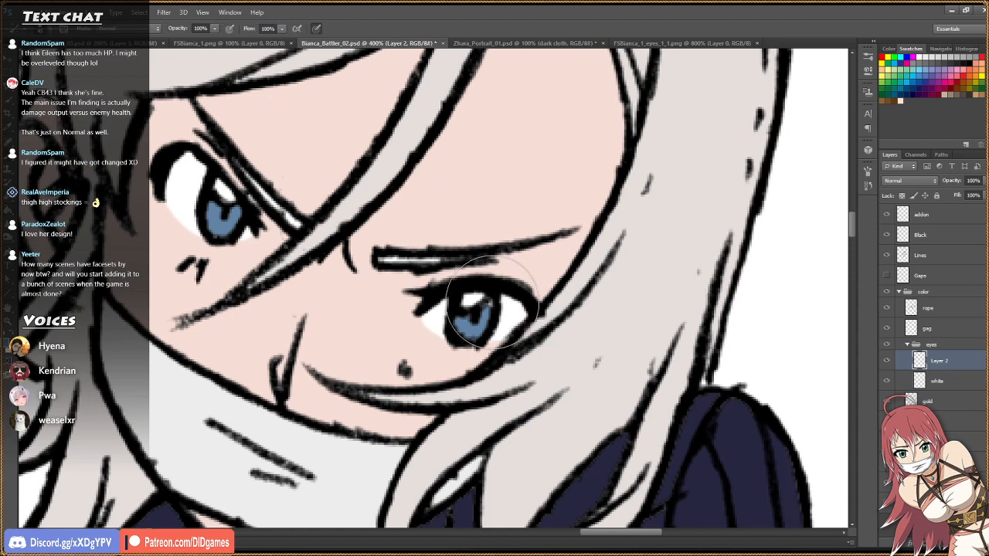
pyautogui.press('[')
pyautogui.press('[')
pyautogui.press('[')
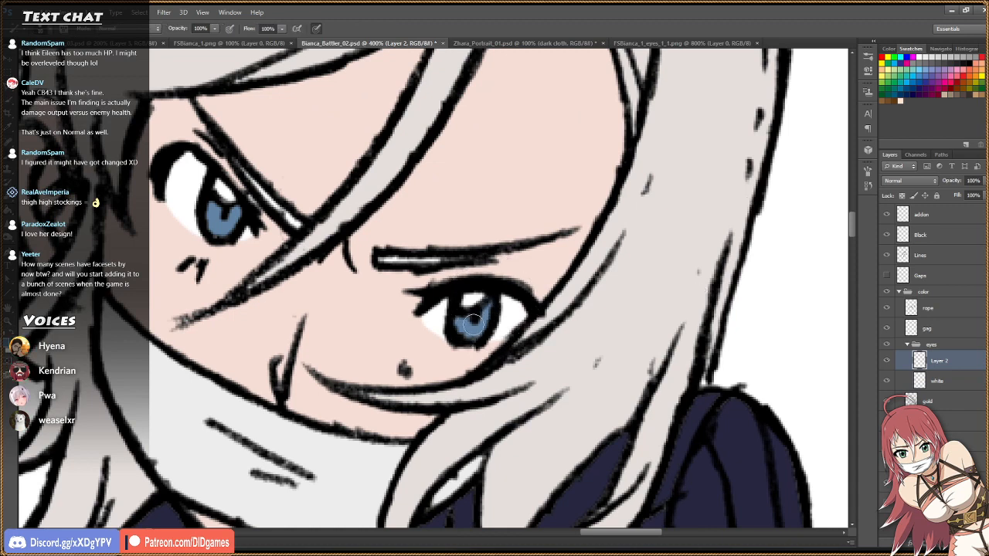
pyautogui.moveTo(459, 319); pyautogui.dragTo(482, 329)
# Select the hair layer and sample the light grey of the hair beside the face.
pyautogui.press('z')
pyautogui.click(309, 29)
pyautogui.click(509, 199)
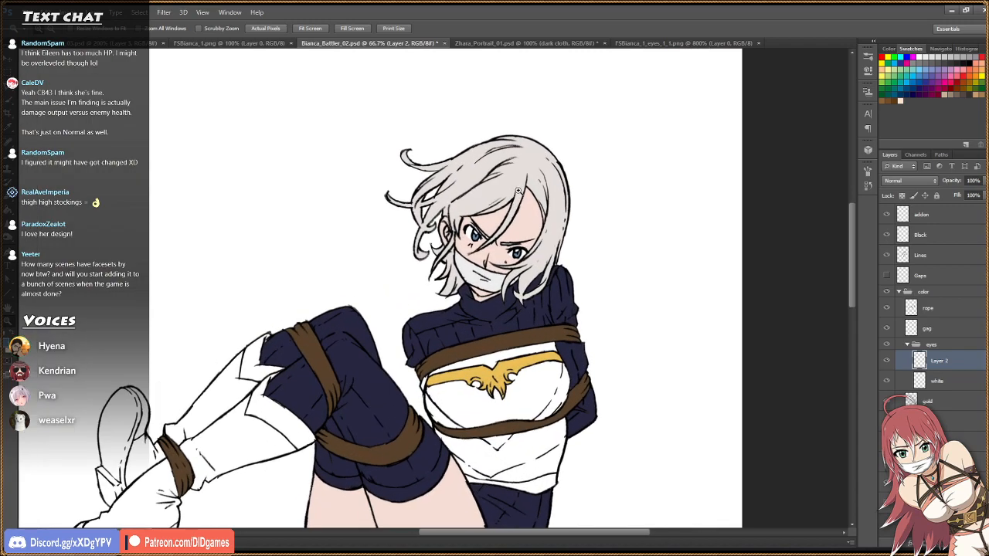
pyautogui.click(949, 440)
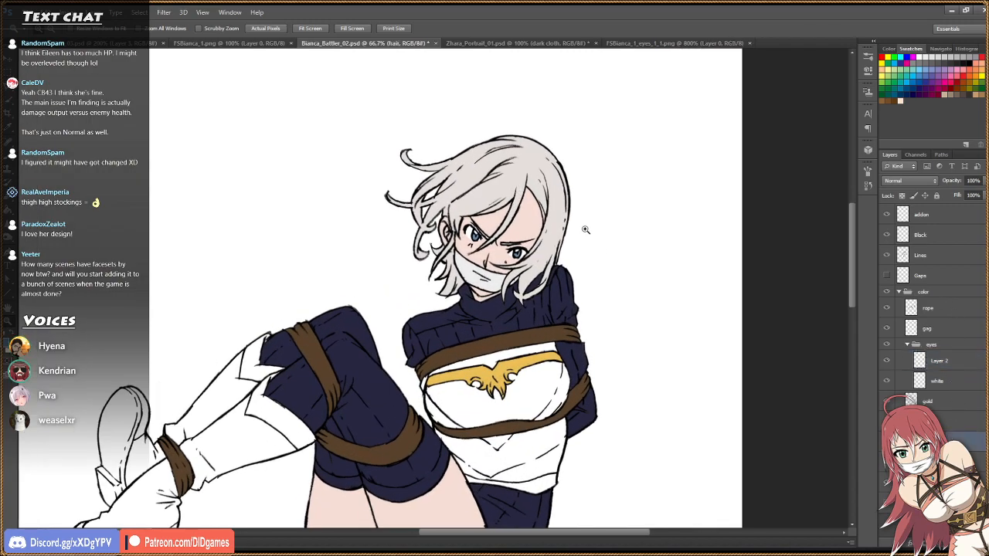
pyautogui.click(547, 224)
pyautogui.click(548, 226)
pyautogui.press('i')
pyautogui.click(550, 252)
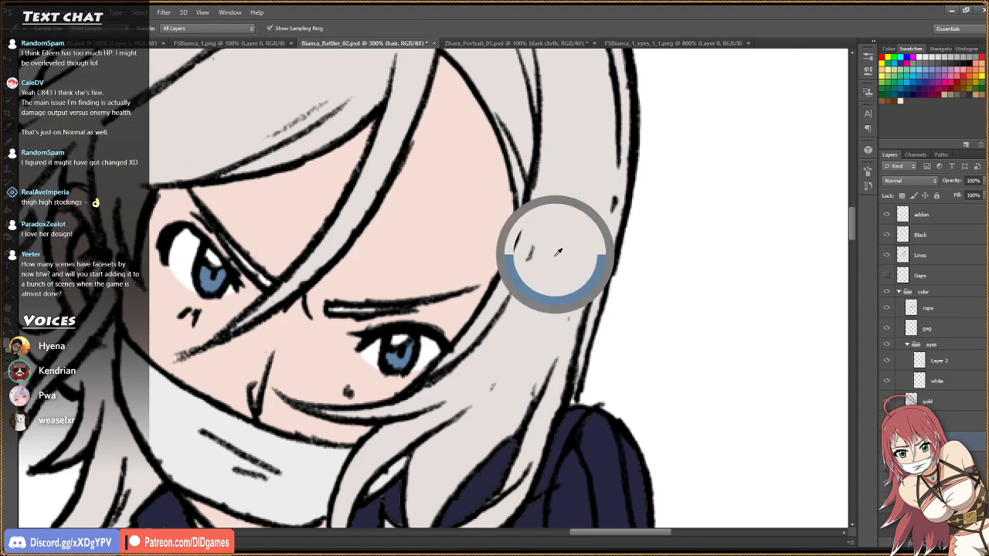
# Color the white gaps inside the eyebrows with the sampled hair grey on the hair layer.
pyautogui.press('g')
pyautogui.click(350, 312)
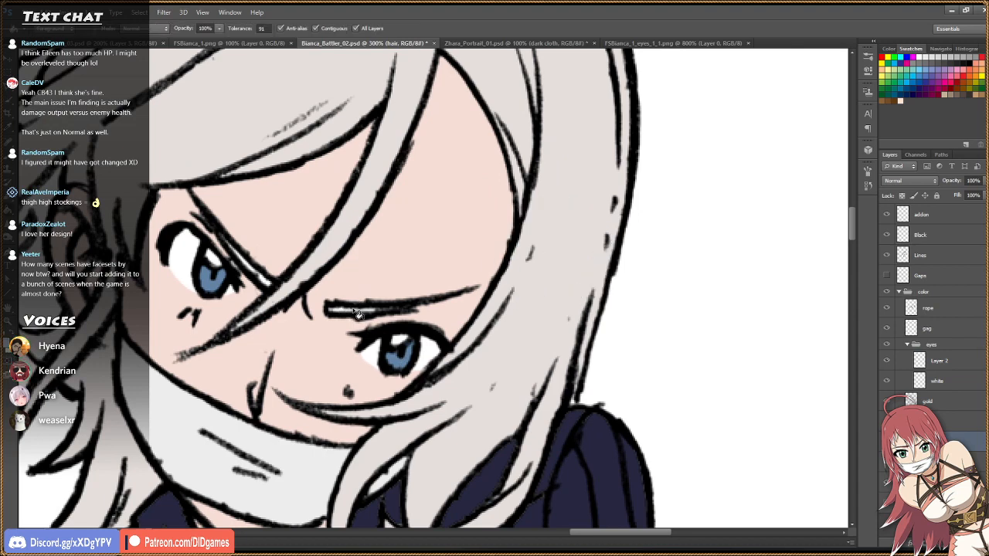
pyautogui.press('b')
pyautogui.moveTo(340, 310); pyautogui.dragTo(387, 310)
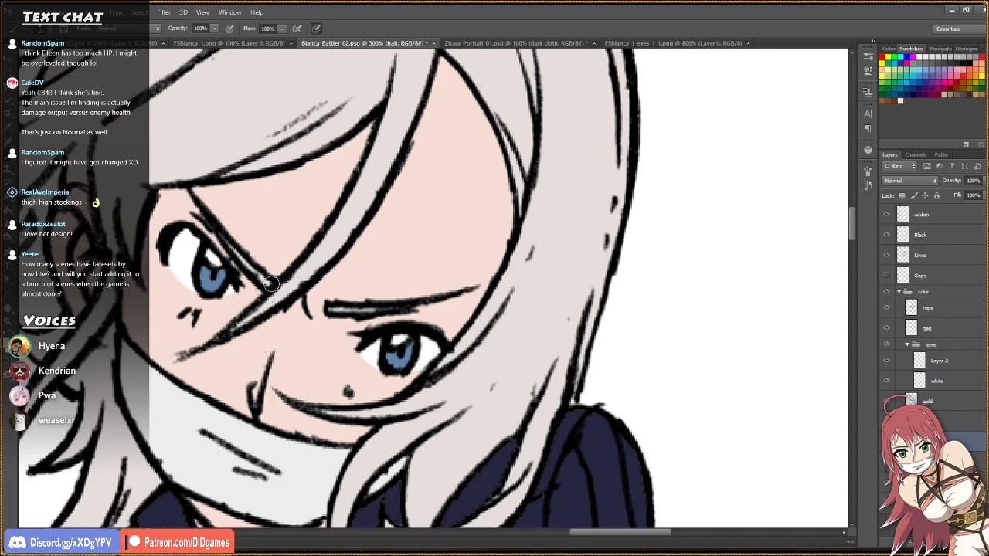
# Hide and reshow the white background to check the face for uncolored gaps, and review the whole figure.
pyautogui.click(888, 483)
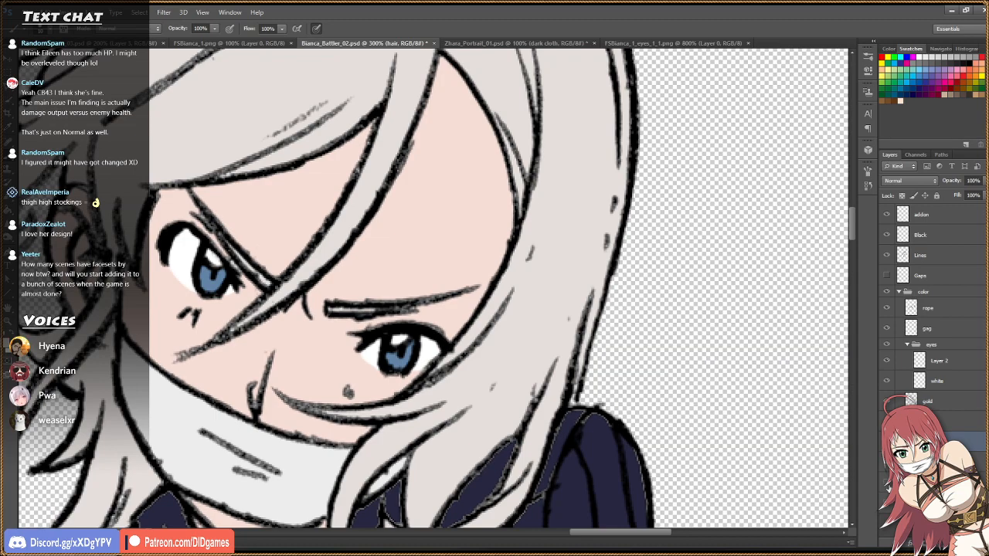
pyautogui.click(887, 484)
pyautogui.press('z')
pyautogui.click(314, 31)
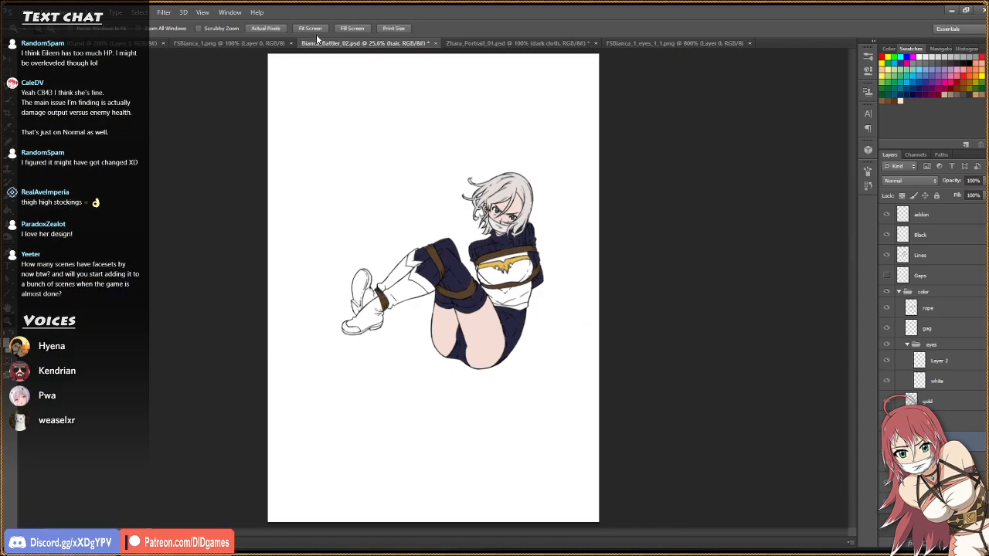
pyautogui.click(498, 238)
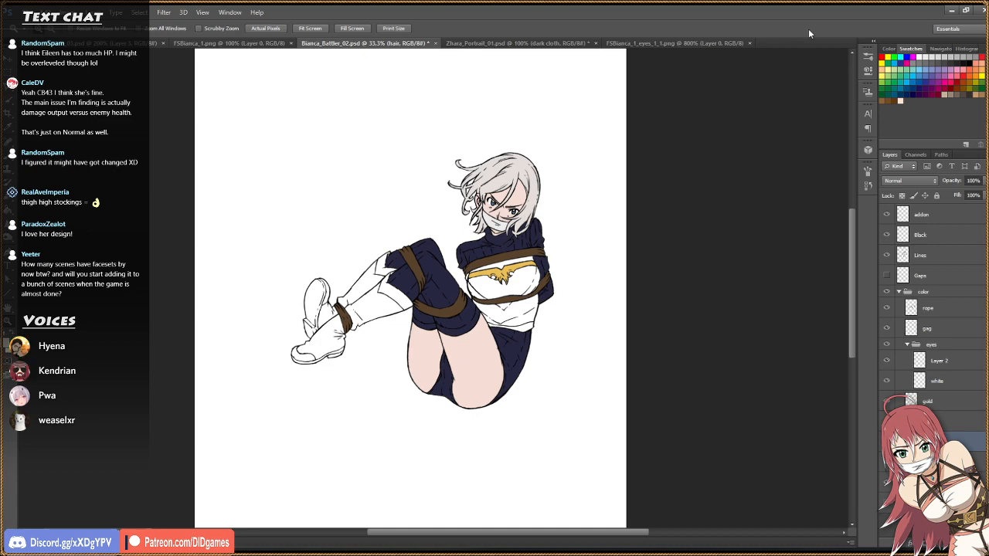
# Compare the Bianca battler's colors with Zhara_Portrait_01.psd and the eye reference FSBianca_1_eyes_1_1.png.
pyautogui.click(463, 263)
pyautogui.click(464, 263)
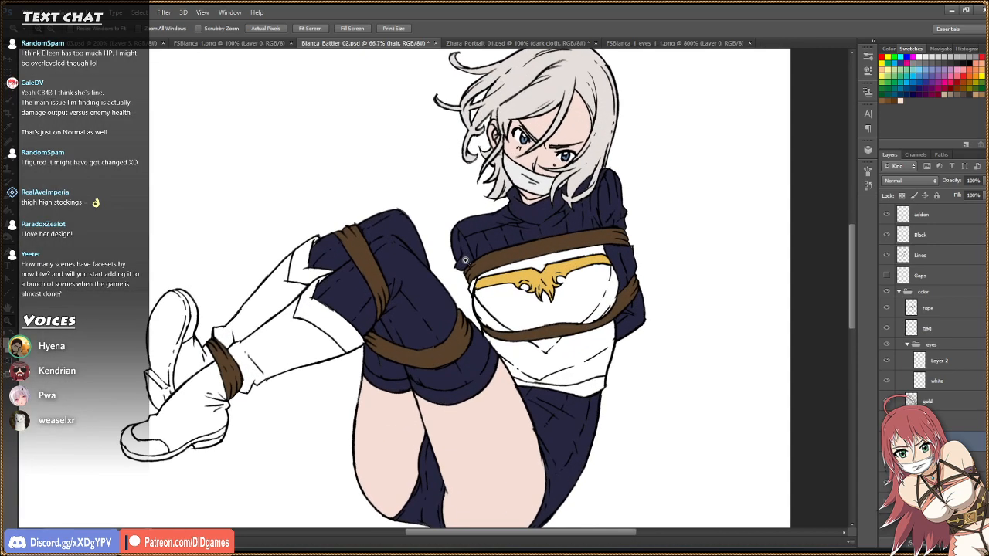
pyautogui.click(955, 400)
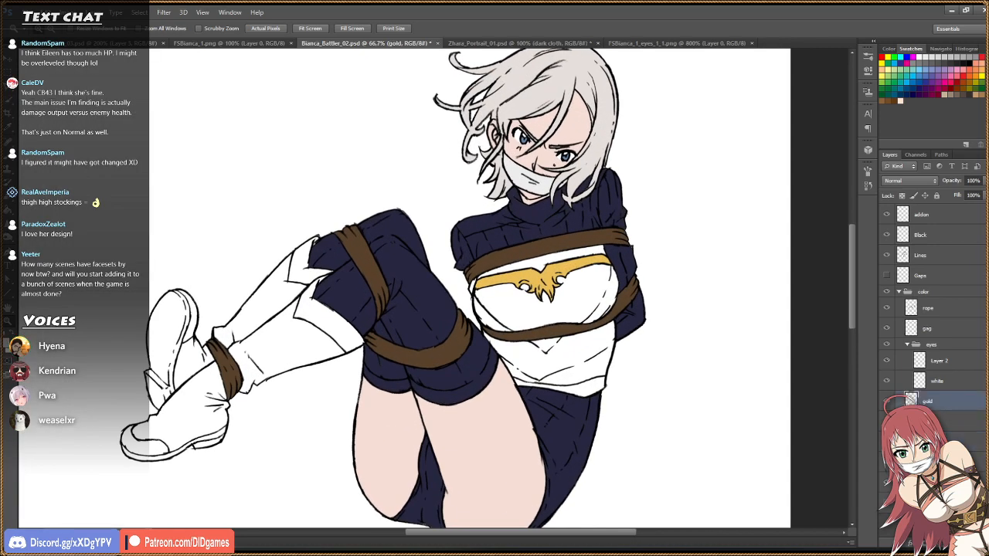
pyautogui.moveTo(570, 535); pyautogui.dragTo(552, 537)
pyautogui.click(666, 43)
pyautogui.click(551, 44)
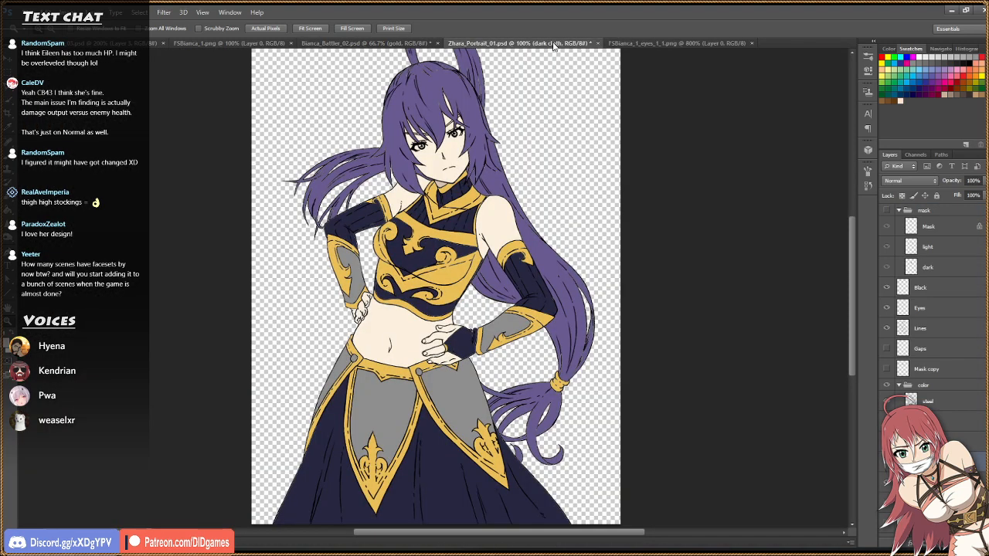
pyautogui.moveTo(853, 248)
pyautogui.mouseDown()
pyautogui.moveTo(855, 262)
pyautogui.moveTo(855, 247)
pyautogui.mouseUp()
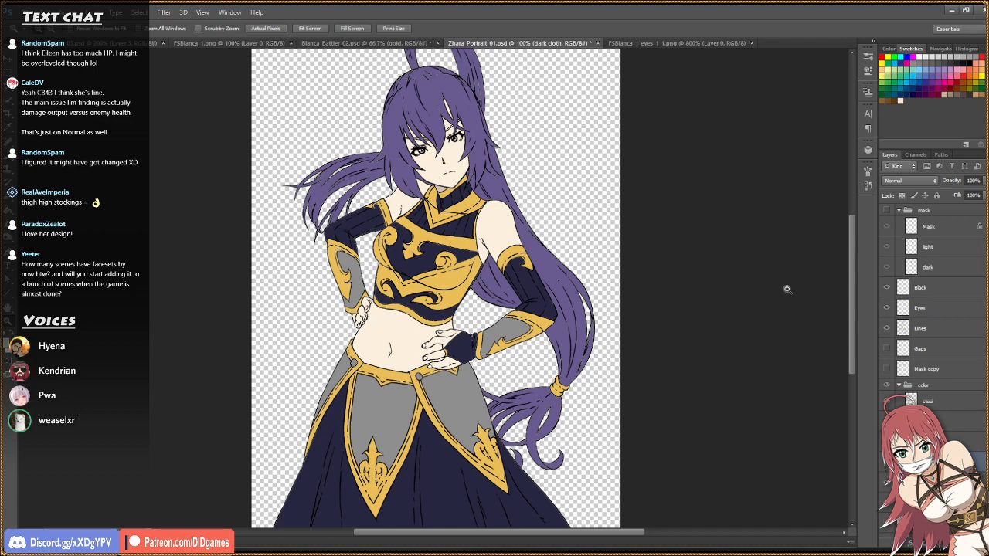
pyautogui.press('i')
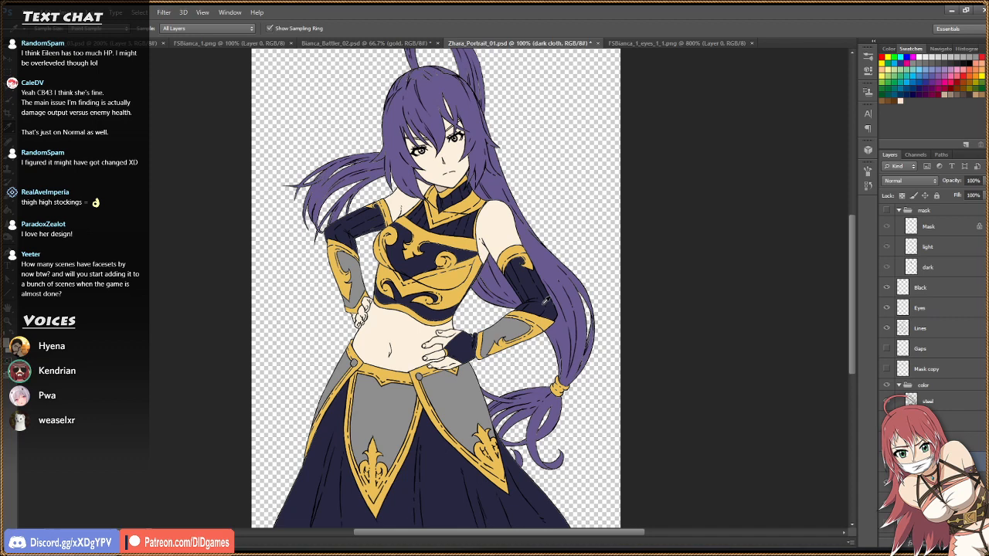
pyautogui.click(678, 43)
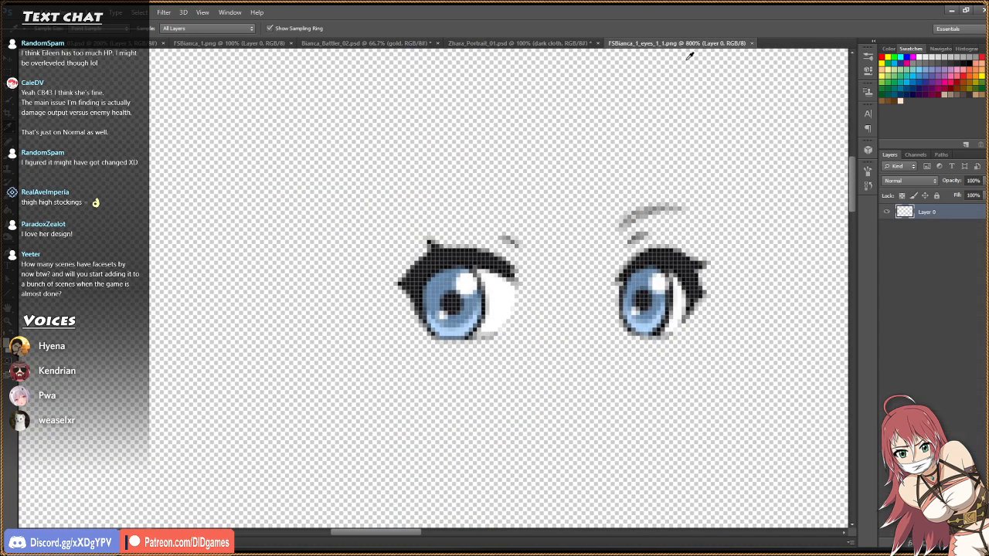
pyautogui.click(576, 44)
pyautogui.click(356, 42)
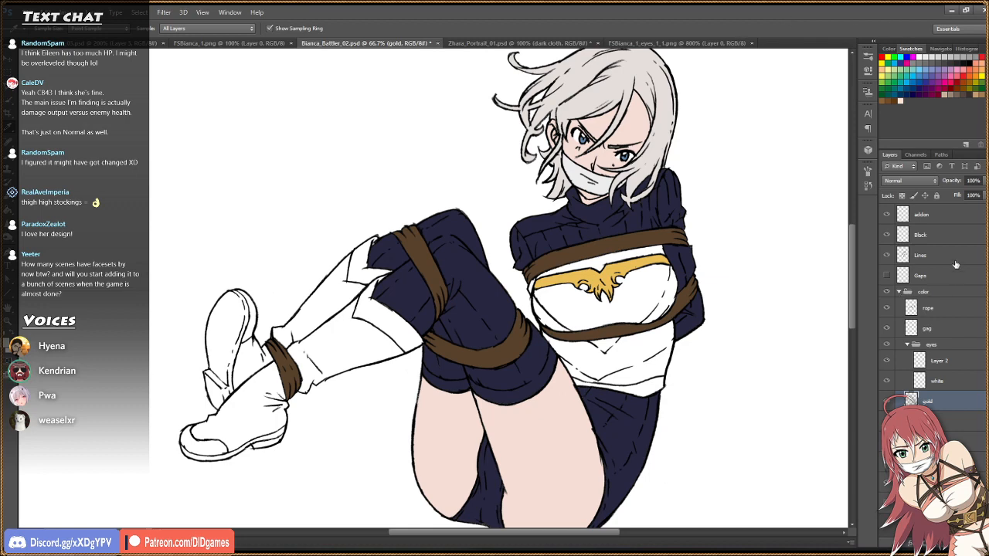
# On the addon layer, brush a thin black fold line along the upper part of the upper chest rope.
pyautogui.click(955, 217)
pyautogui.press('z')
pyautogui.click(655, 224)
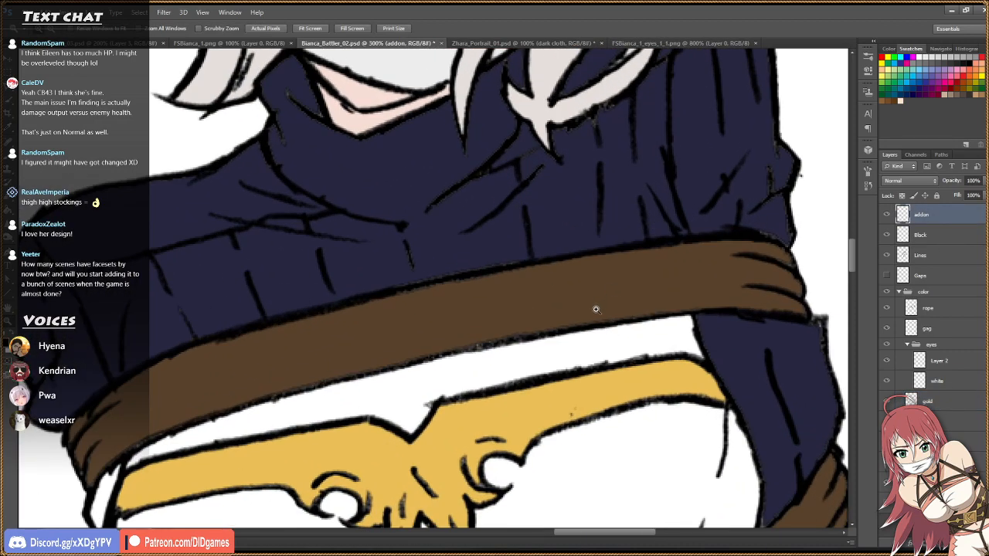
pyautogui.press('b')
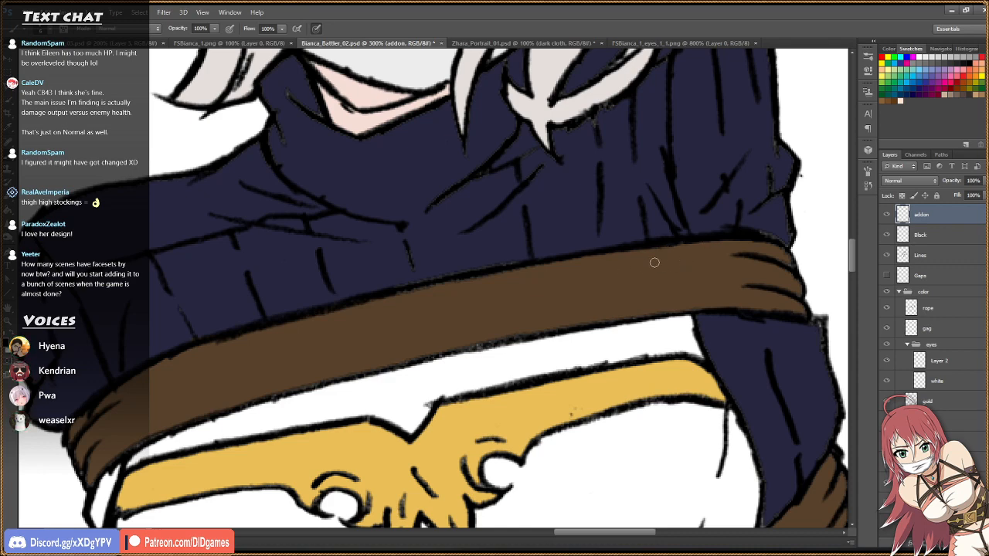
pyautogui.moveTo(658, 259); pyautogui.dragTo(518, 283)
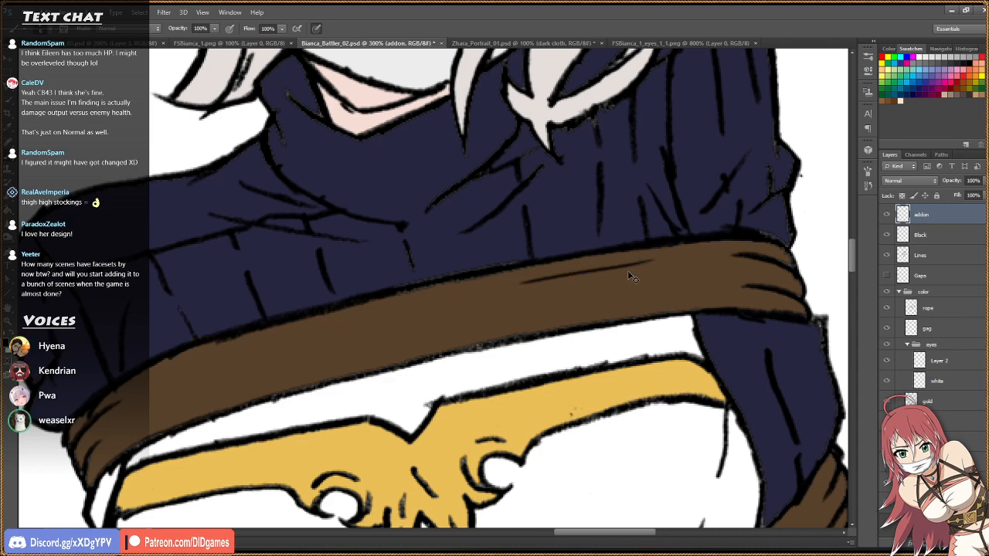
pyautogui.hotkey('ctrl', 'z')
pyautogui.moveTo(640, 263); pyautogui.dragTo(413, 300)
pyautogui.hotkey('ctrl', 'z')
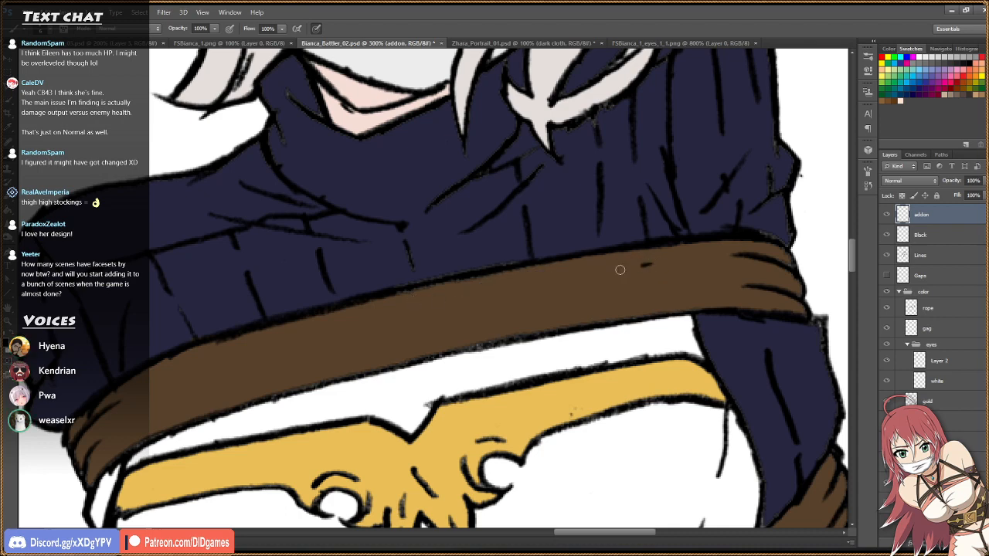
pyautogui.moveTo(651, 265); pyautogui.dragTo(416, 303)
# Brush two more thin black fold lines across the middle and the far end of the upper chest rope.
pyautogui.moveTo(657, 294); pyautogui.dragTo(427, 327)
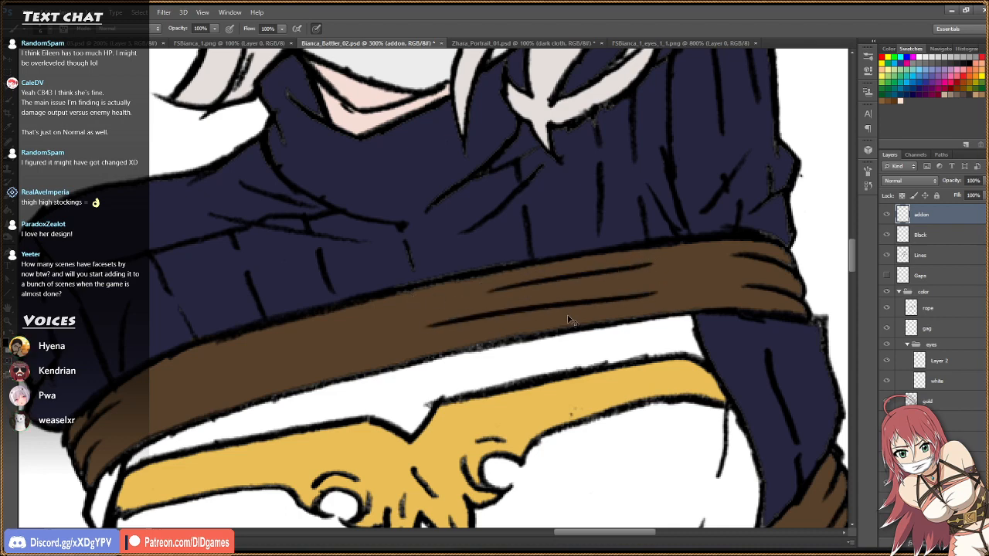
pyautogui.hotkey('ctrl', 'z')
pyautogui.moveTo(533, 309); pyautogui.dragTo(297, 362)
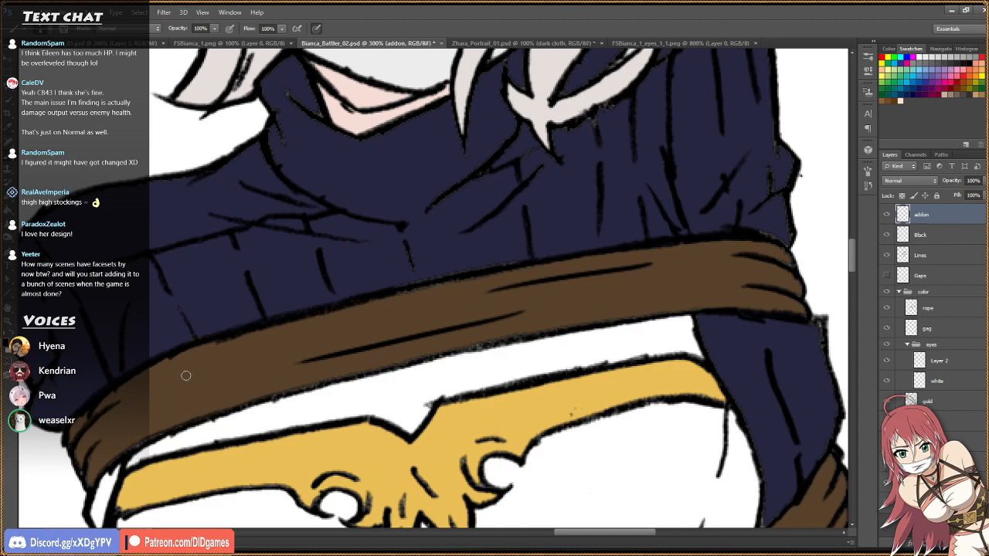
pyautogui.moveTo(186, 376); pyautogui.dragTo(333, 324)
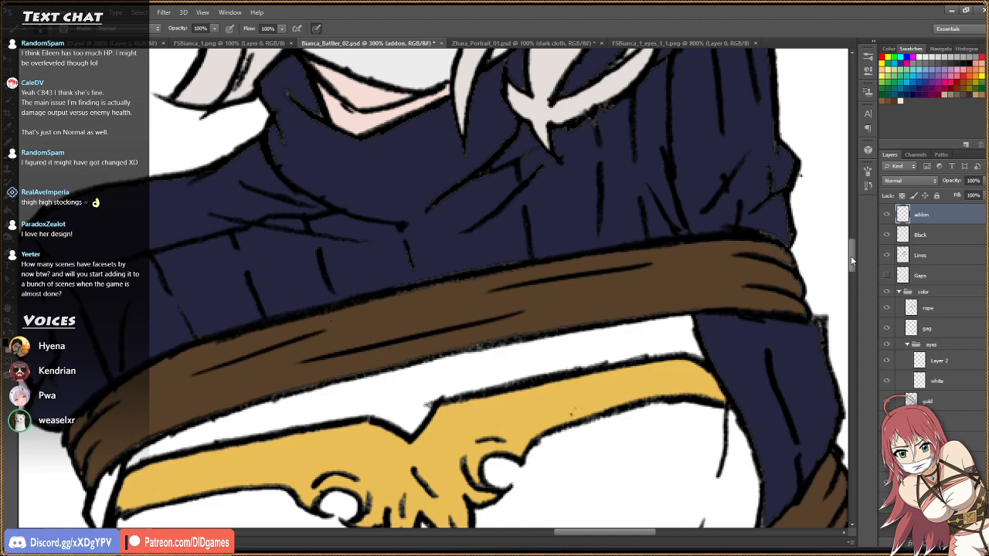
# Brush thin black fold lines along the lower chest rope beneath the gold emblem.
pyautogui.moveTo(851, 255); pyautogui.dragTo(850, 279)
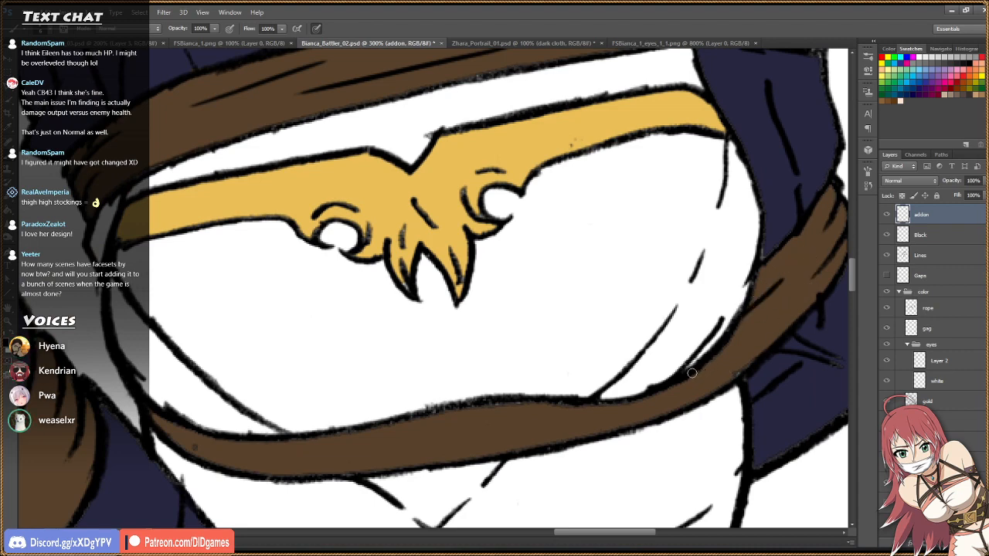
pyautogui.moveTo(692, 373); pyautogui.dragTo(748, 341)
pyautogui.moveTo(624, 401); pyautogui.dragTo(522, 417)
pyautogui.moveTo(280, 456); pyautogui.dragTo(433, 445)
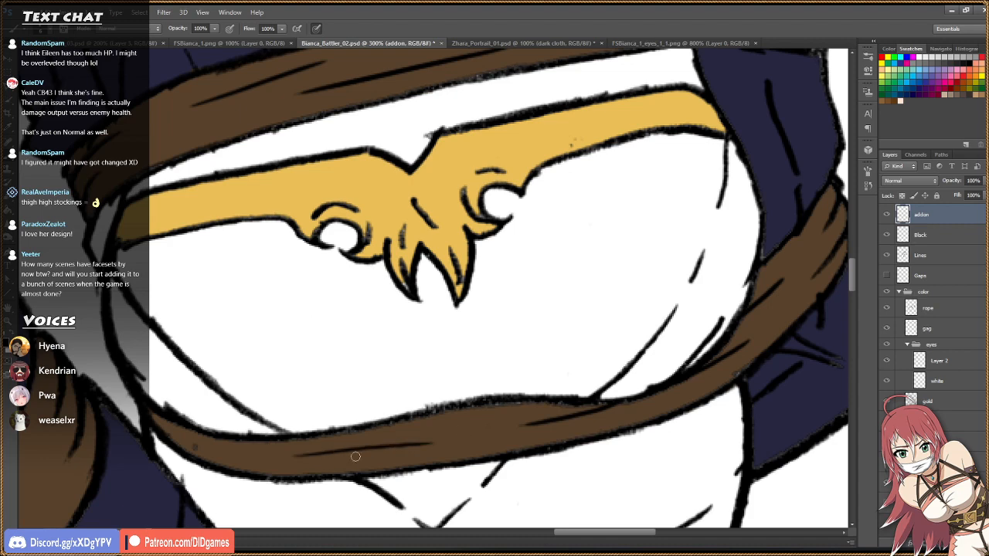
pyautogui.hotkey('ctrl', 'z')
pyautogui.moveTo(325, 454); pyautogui.dragTo(425, 444)
pyautogui.moveTo(187, 429); pyautogui.dragTo(263, 457)
pyautogui.hotkey('ctrl', 'z')
pyautogui.moveTo(196, 432); pyautogui.dragTo(268, 455)
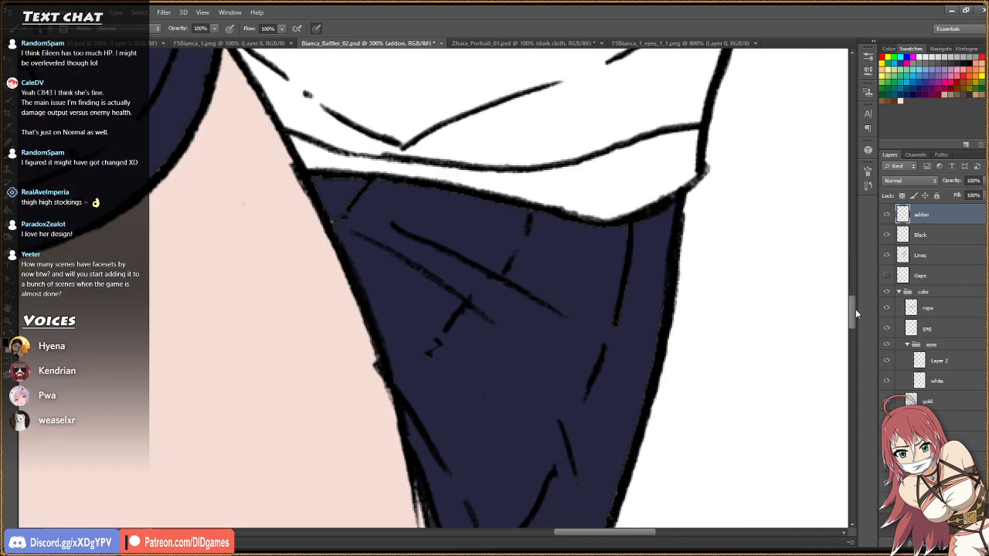
# Brush thin black fold lines along the rope wrapped around the thighs on the addon layer.
pyautogui.moveTo(851, 268)
pyautogui.mouseDown()
pyautogui.moveTo(853, 308)
pyautogui.moveTo(852, 270)
pyautogui.mouseUp()
pyautogui.press('z')
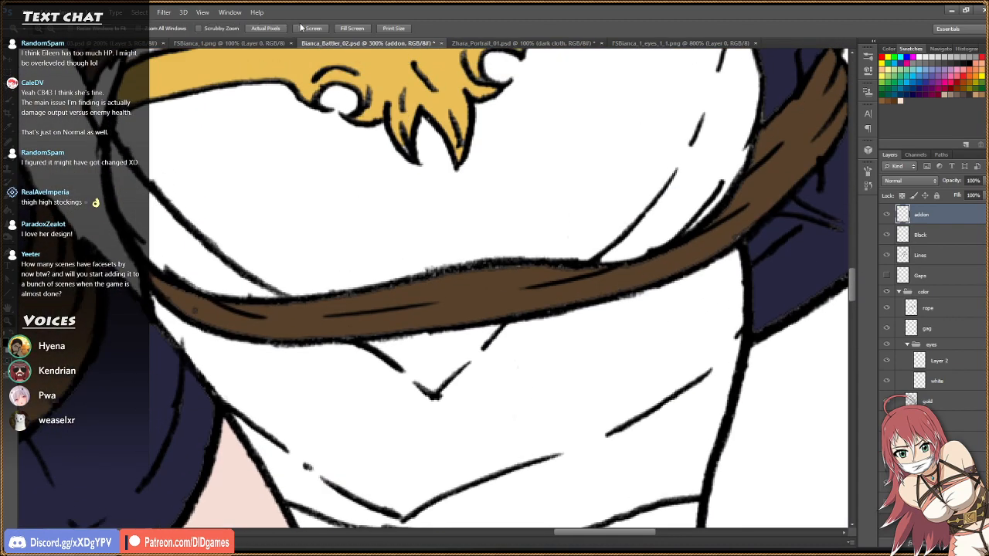
pyautogui.click(305, 29)
pyautogui.doubleClick(477, 270)
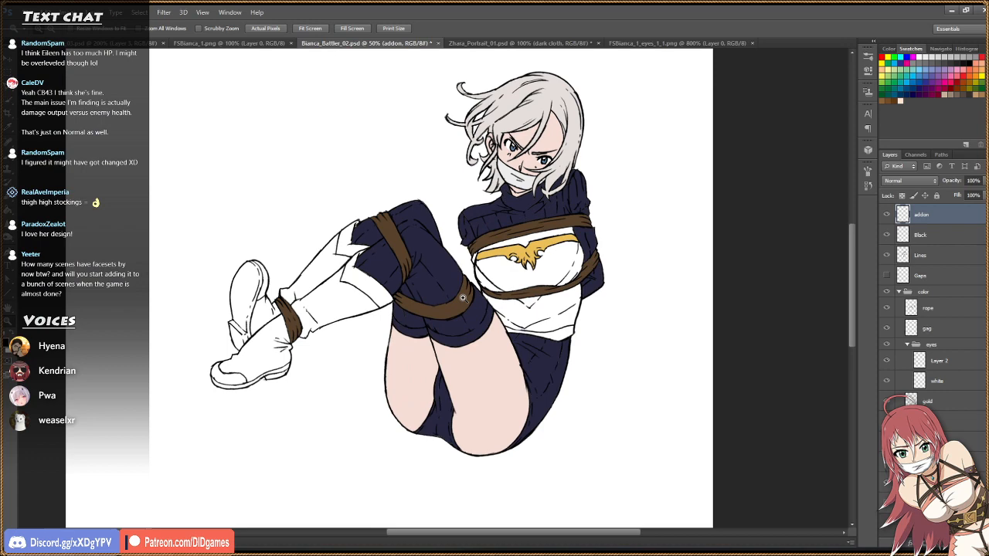
pyautogui.click(462, 298)
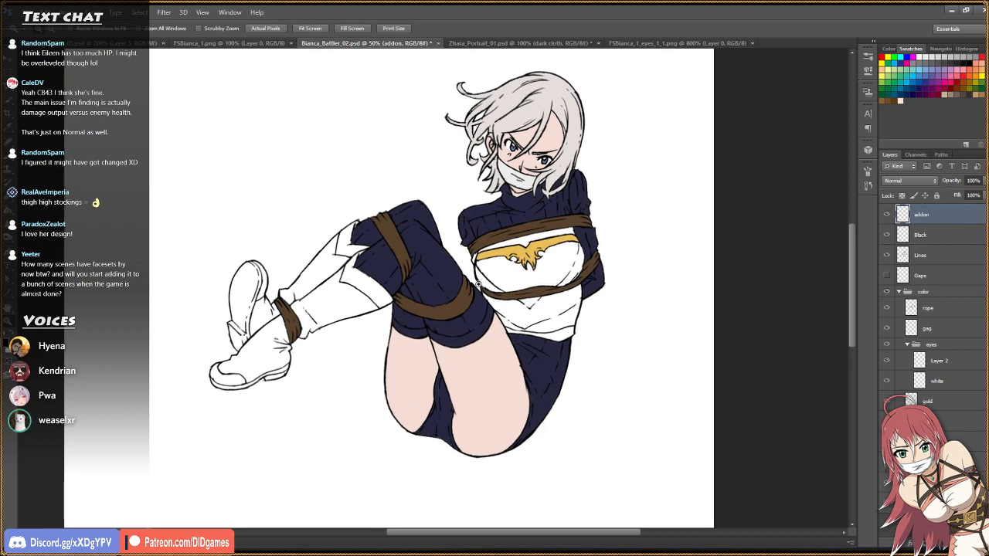
pyautogui.click(460, 298)
pyautogui.click(458, 299)
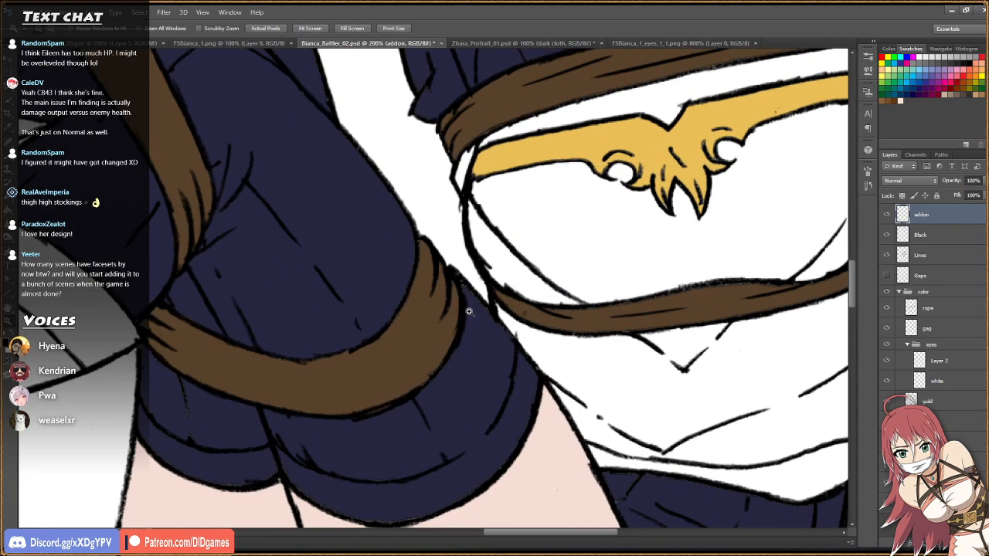
pyautogui.press('b')
pyautogui.moveTo(303, 382); pyautogui.dragTo(394, 353)
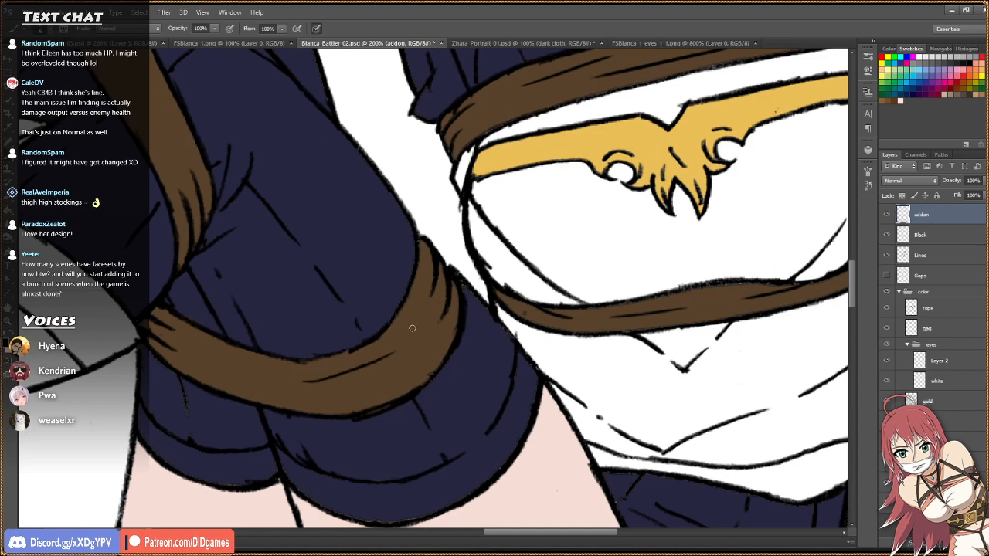
pyautogui.hotkey('ctrl', 'z')
pyautogui.moveTo(300, 377)
pyautogui.mouseDown()
pyautogui.moveTo(324, 380)
pyautogui.moveTo(386, 342)
pyautogui.mouseUp()
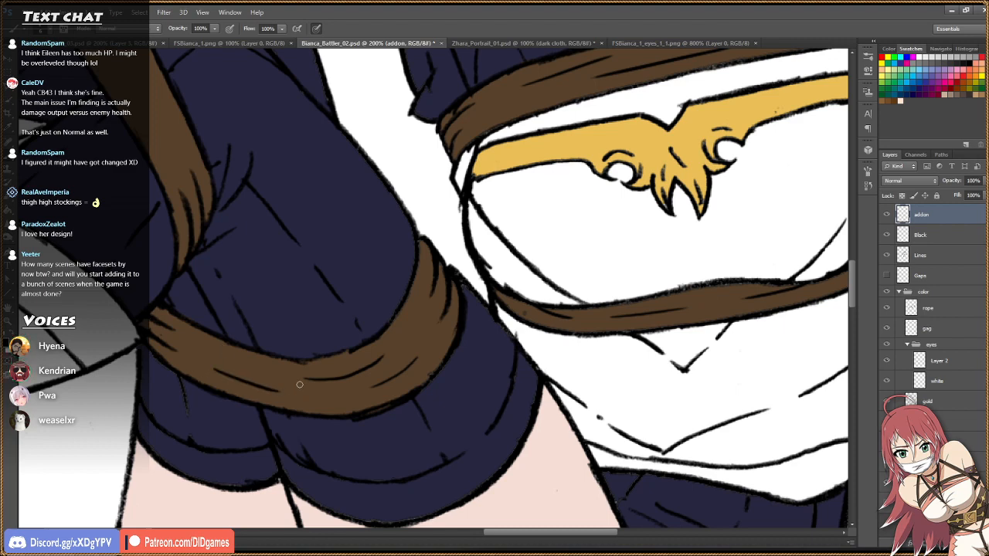
pyautogui.moveTo(164, 322); pyautogui.dragTo(233, 363)
# On the addon layer, brush thin black fold lines down the rope tied around the legs just below the knees.
pyautogui.scroll(3, 851, 292)
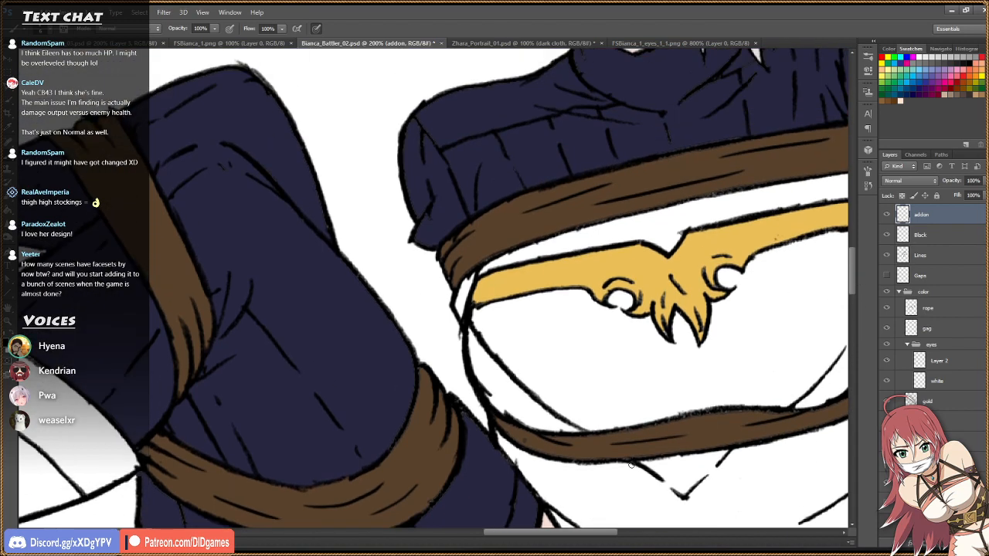
pyautogui.moveTo(585, 533); pyautogui.dragTo(558, 531)
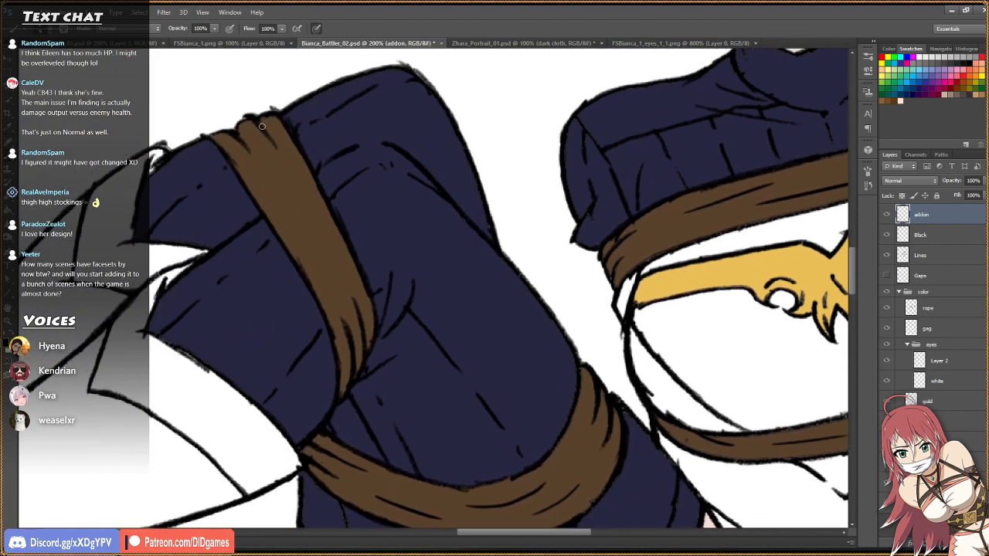
pyautogui.moveTo(262, 126)
pyautogui.mouseDown()
pyautogui.moveTo(327, 256)
pyautogui.moveTo(283, 207)
pyautogui.moveTo(337, 317)
pyautogui.mouseUp()
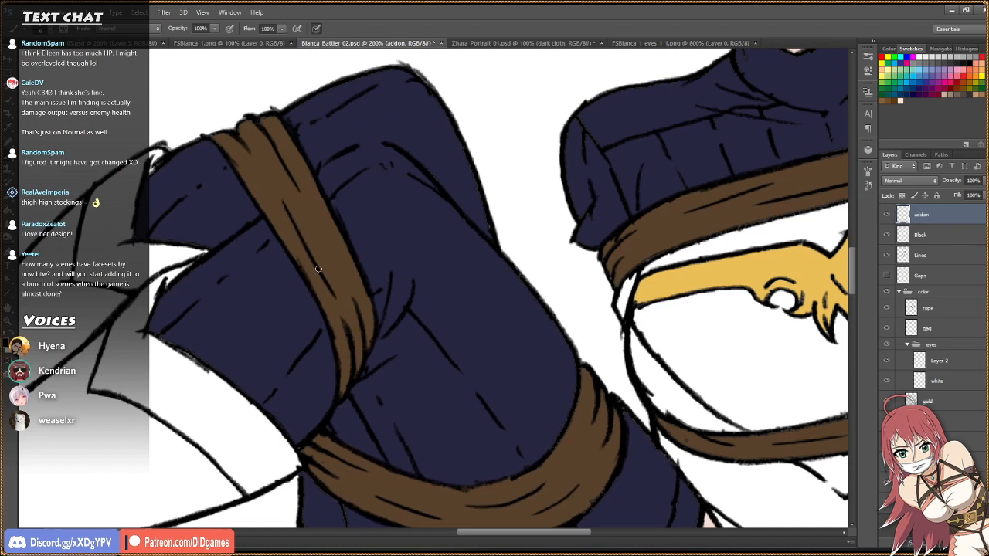
pyautogui.hotkey('ctrl', 'z')
pyautogui.moveTo(290, 217); pyautogui.dragTo(333, 306)
pyautogui.hotkey('ctrl', 'z')
pyautogui.moveTo(290, 218); pyautogui.dragTo(325, 279)
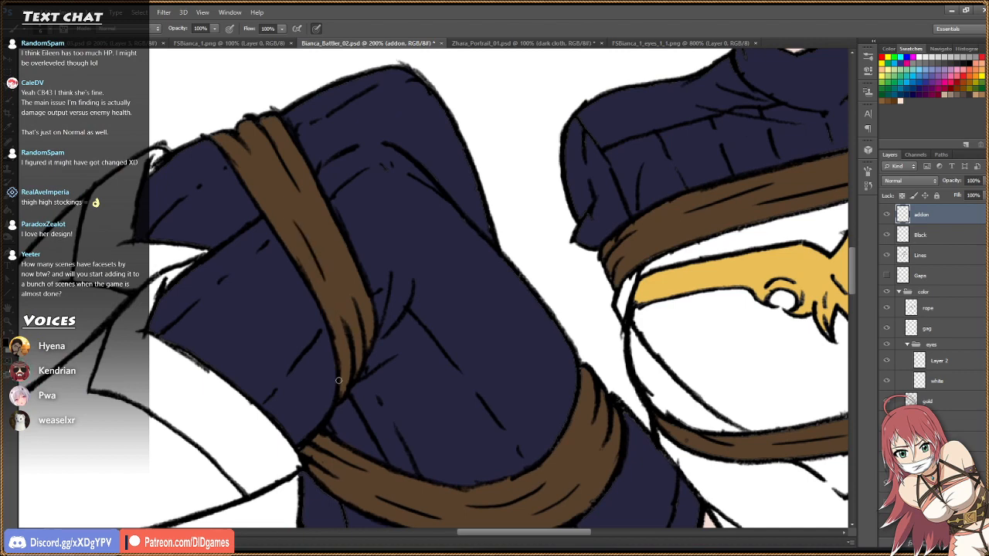
pyautogui.hotkey('ctrl', 'z')
pyautogui.moveTo(345, 331)
pyautogui.mouseDown()
pyautogui.moveTo(304, 245)
pyautogui.moveTo(349, 385)
pyautogui.mouseUp()
pyautogui.hotkey('ctrl', 'z')
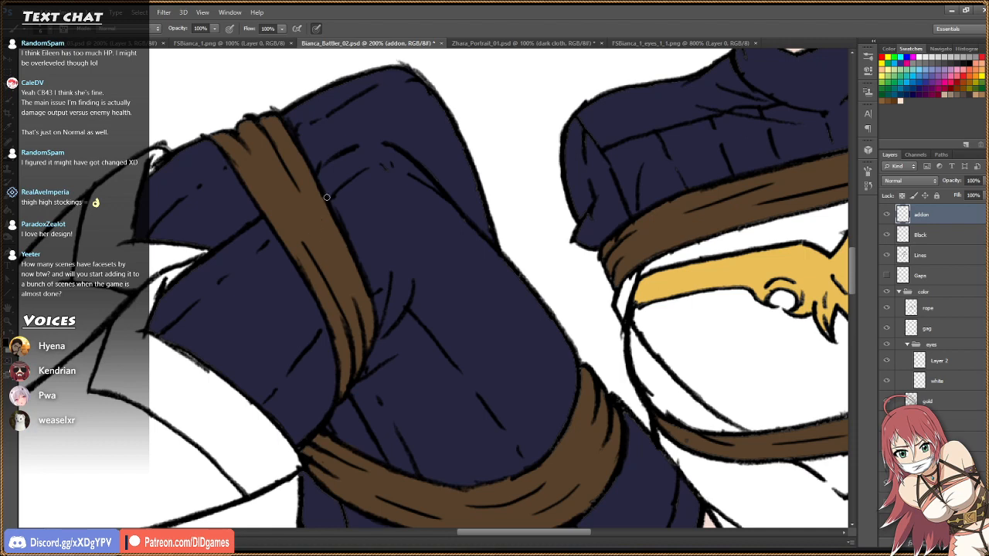
pyautogui.hotkey('ctrl', 'z')
pyautogui.moveTo(302, 242); pyautogui.dragTo(345, 326)
pyautogui.press('z')
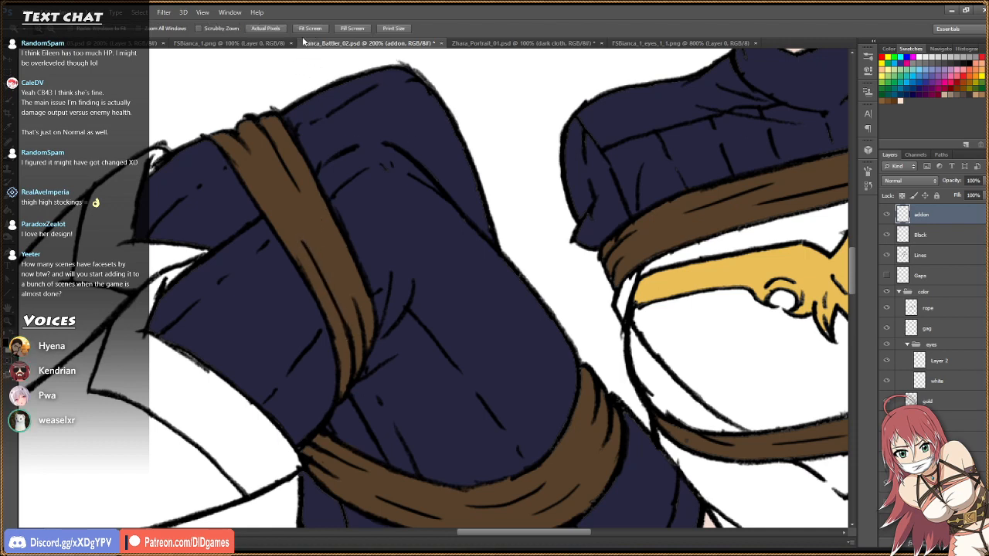
pyautogui.press('b')
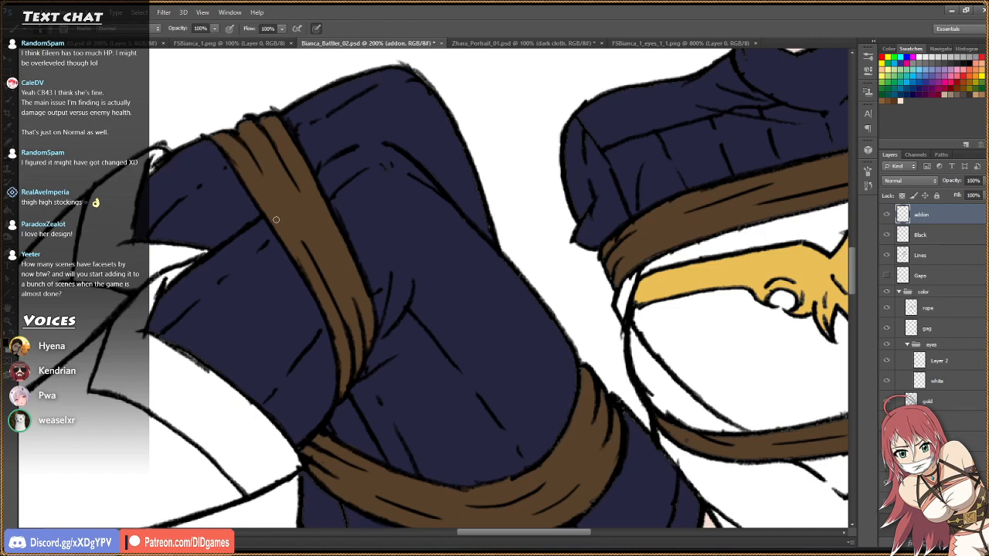
pyautogui.press('z')
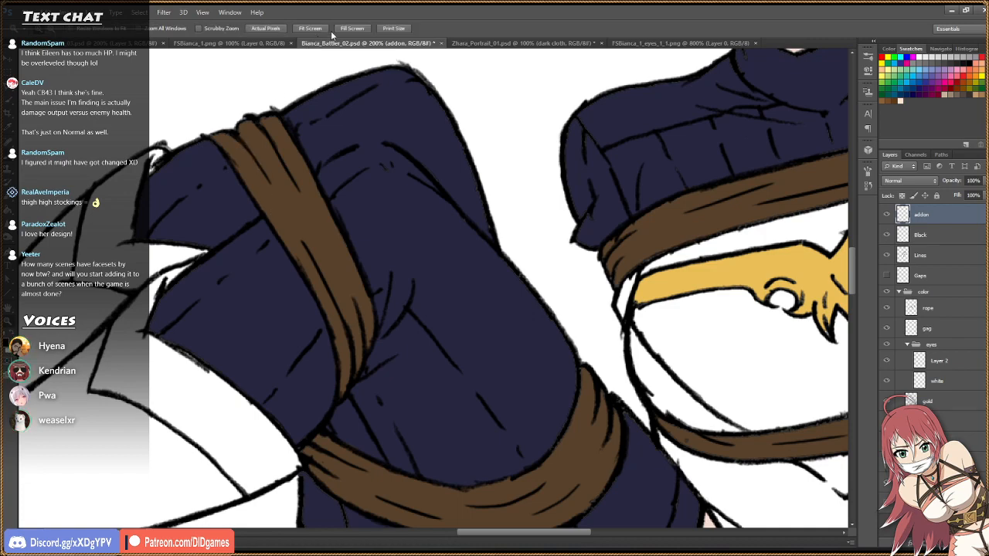
# Create a new layer directly above the gold layer and name it boots.
pyautogui.click(318, 31)
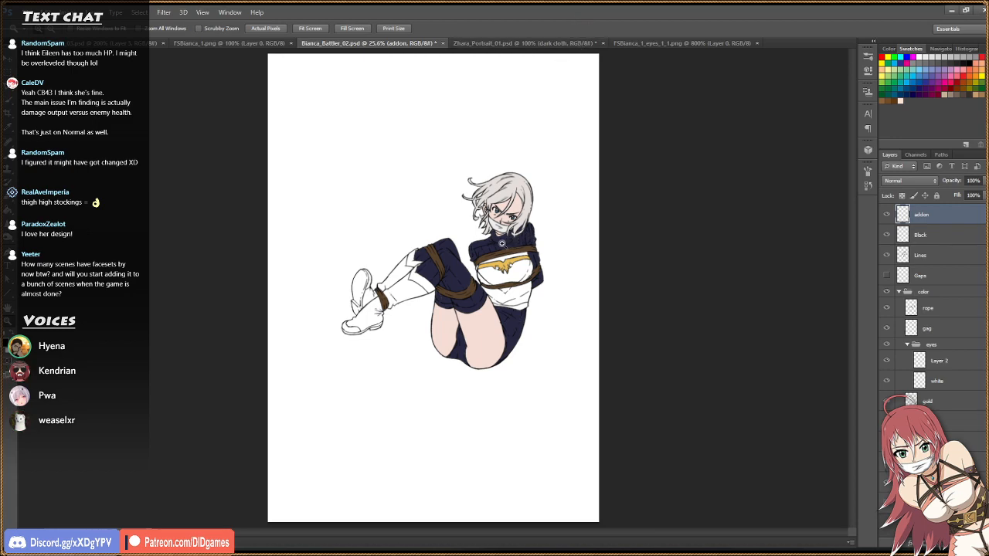
pyautogui.scroll(2, 529, 230)
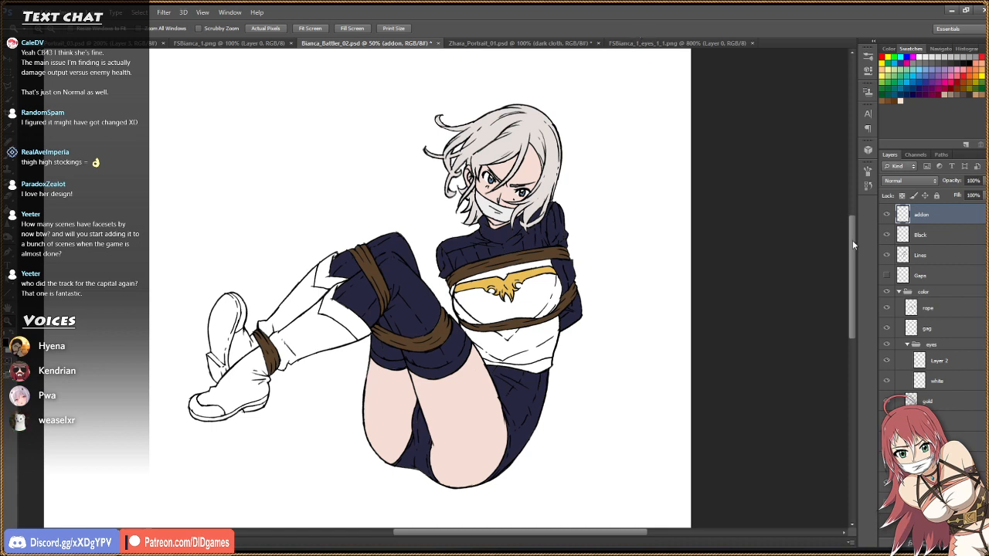
pyautogui.moveTo(852, 241); pyautogui.dragTo(852, 243)
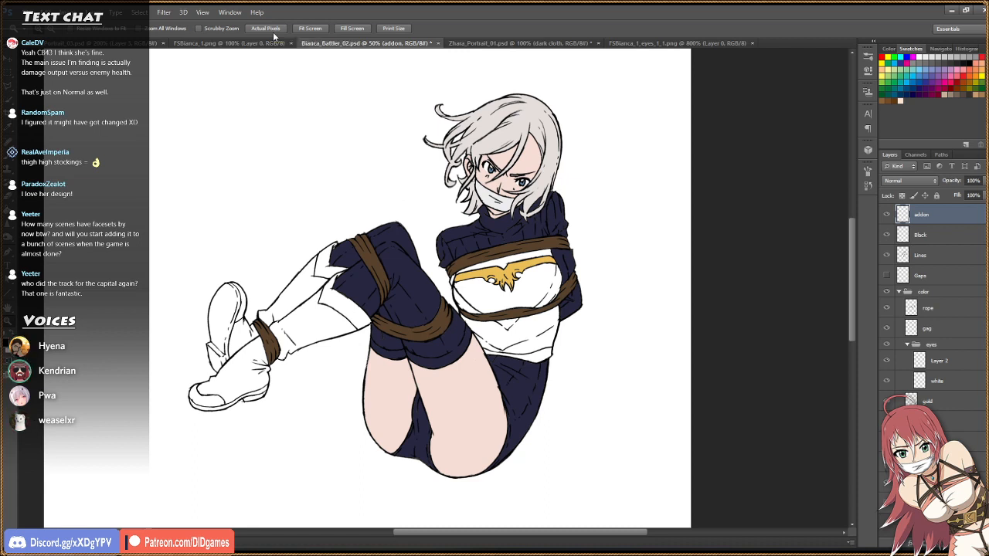
pyautogui.click(946, 404)
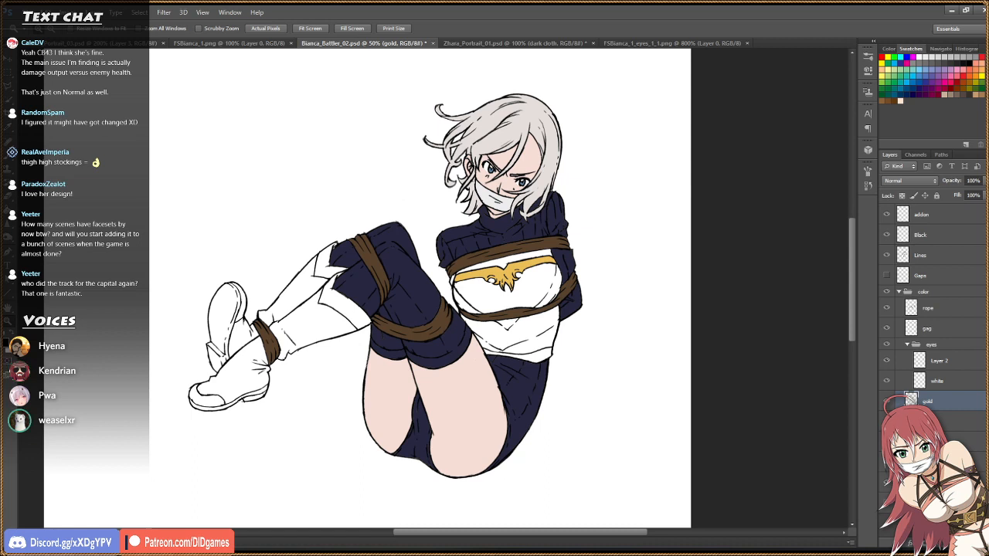
pyautogui.hotkey('ctrl', 'alt', 'shift', 'n')
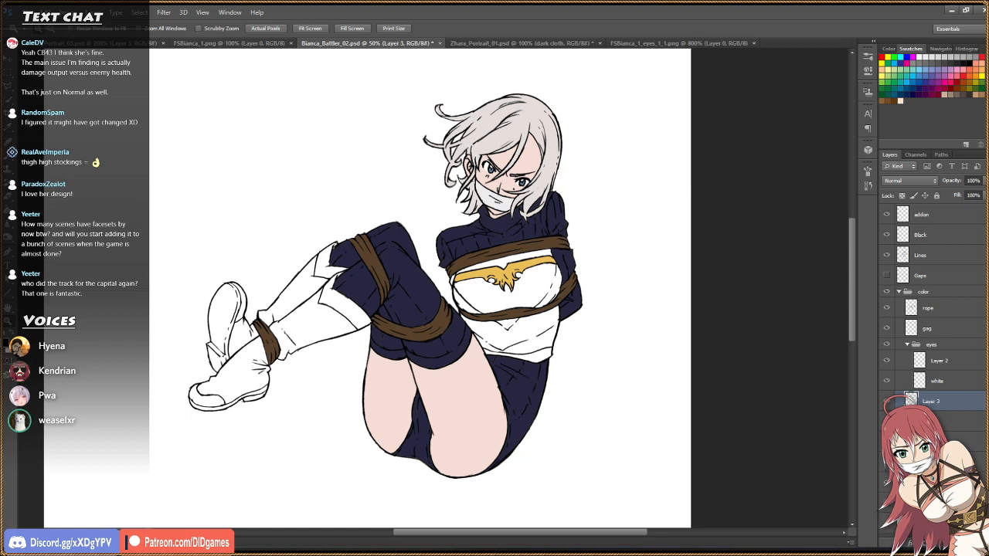
pyautogui.doubleClick(937, 402)
pyautogui.write('boots')
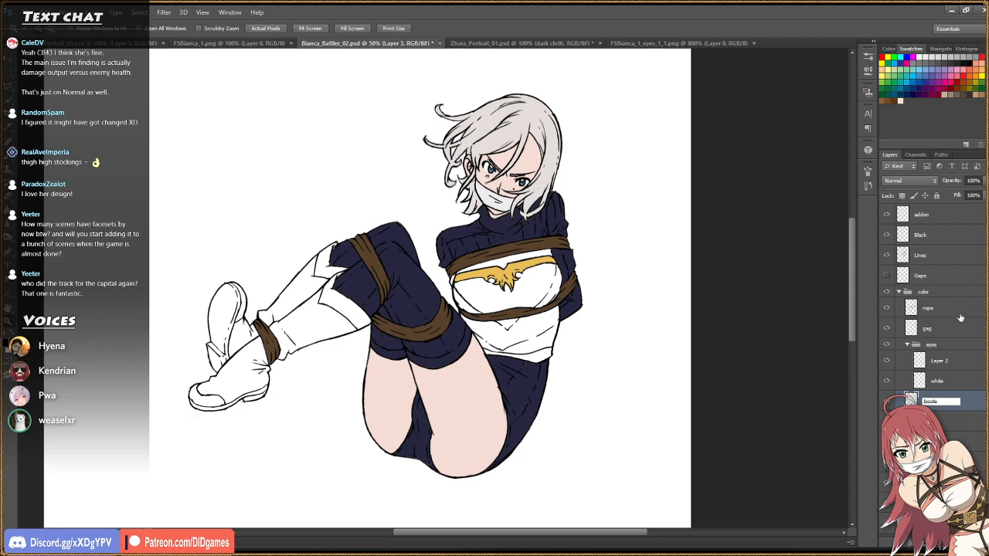
pyautogui.press('Return')
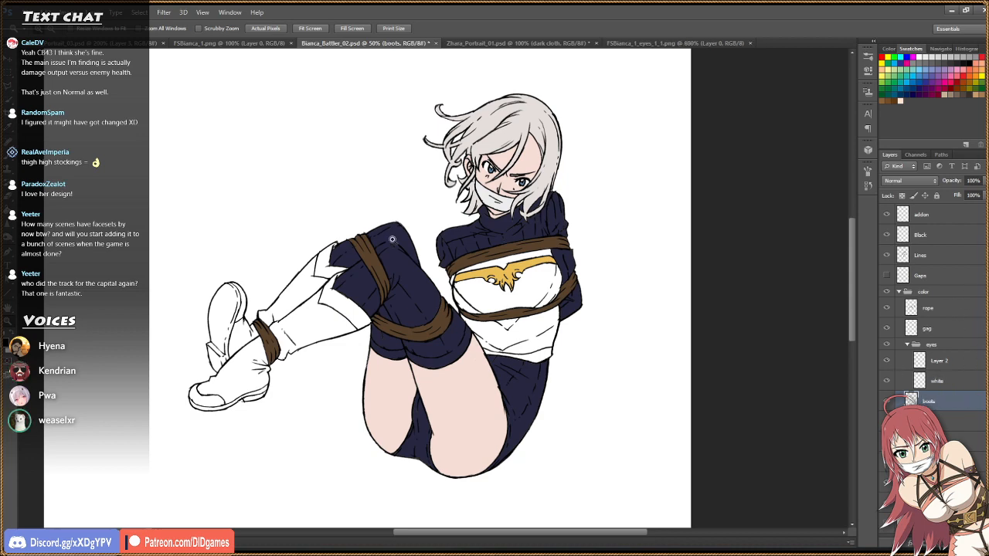
# Fill the shafts and feet of both boots with medium brown on the boots layer.
pyautogui.click(316, 320)
pyautogui.click(275, 317)
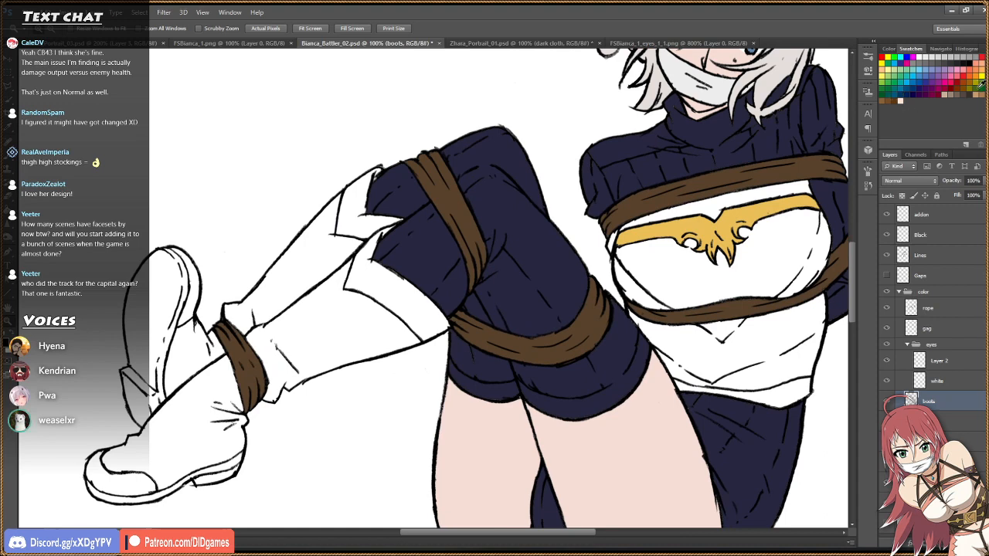
pyautogui.press('g')
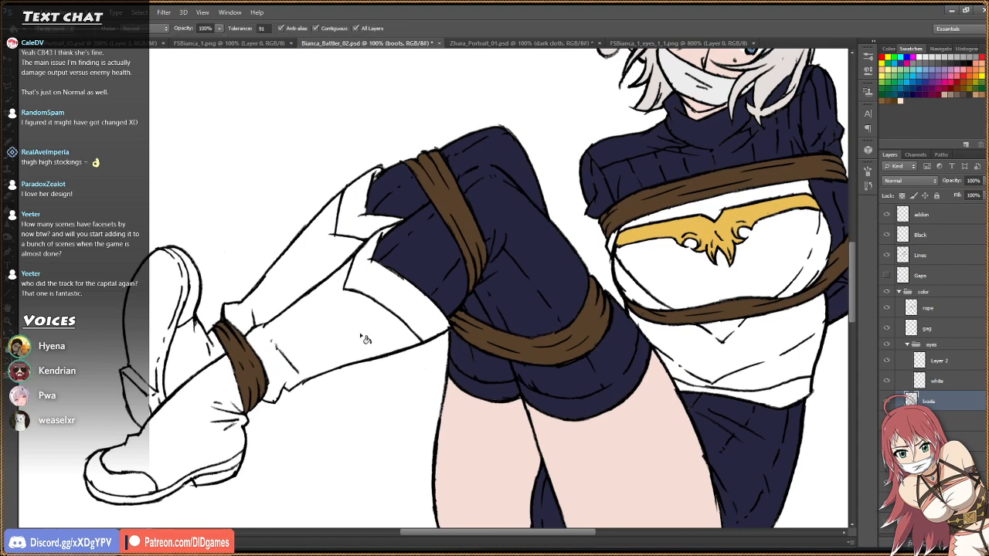
pyautogui.click(344, 349)
pyautogui.click(231, 401)
pyautogui.click(308, 273)
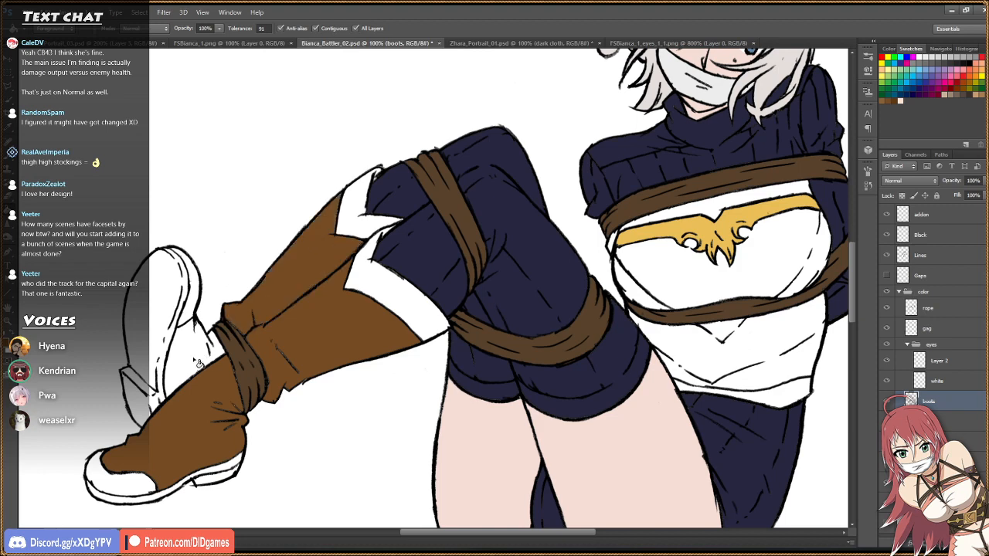
pyautogui.click(200, 364)
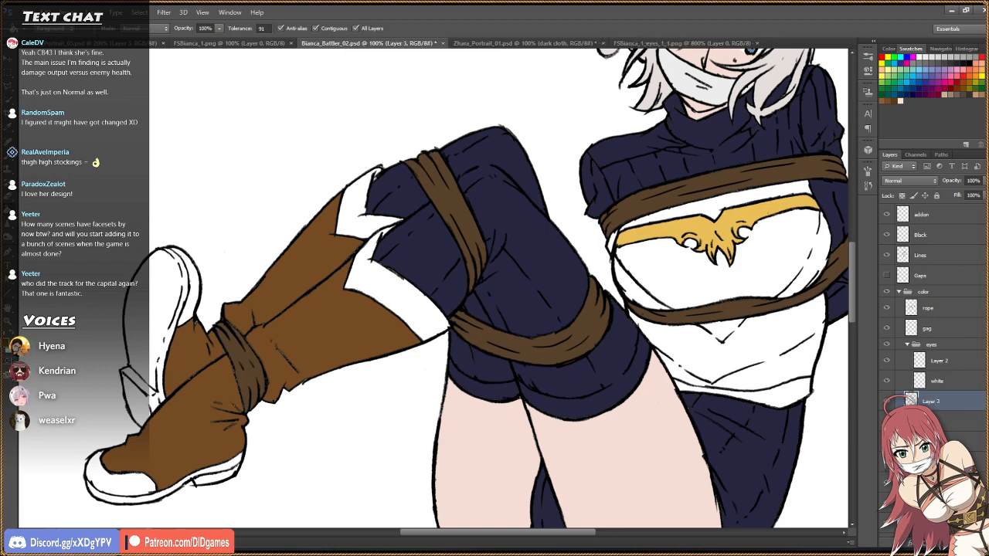
# On separate new layers, fill the boot soles with dark gray and the boot cuffs and toe trims with darker brown.
pyautogui.click(157, 321)
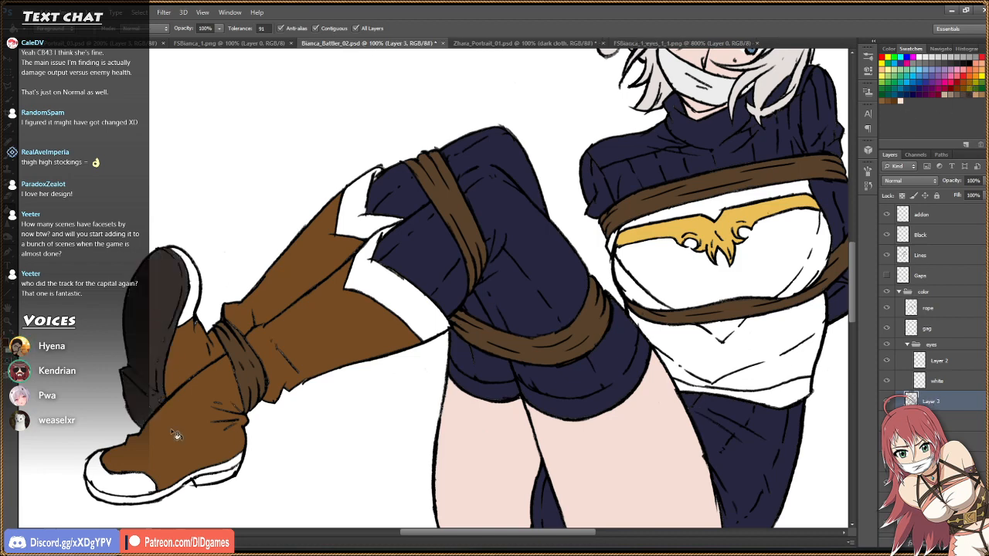
pyautogui.click(143, 504)
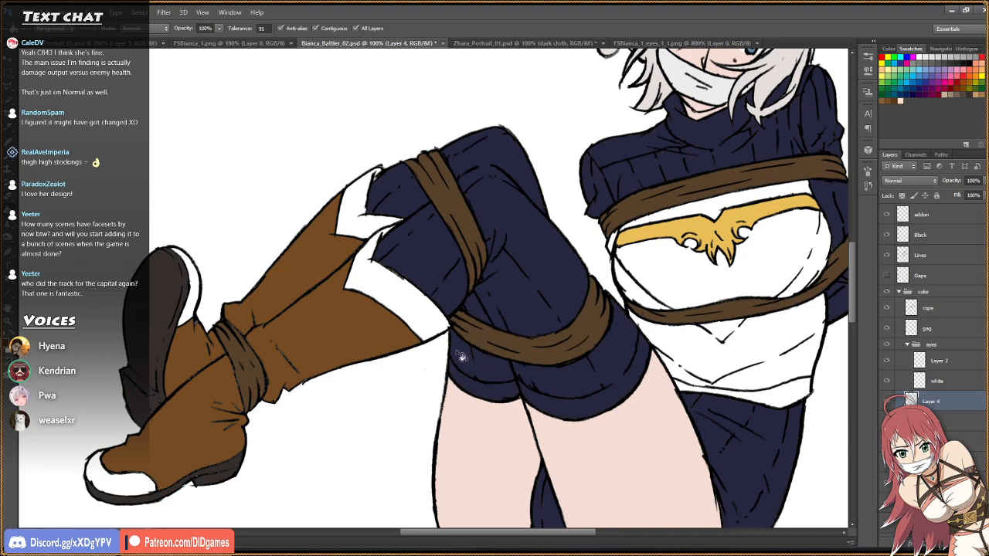
pyautogui.click(425, 308)
pyautogui.click(349, 225)
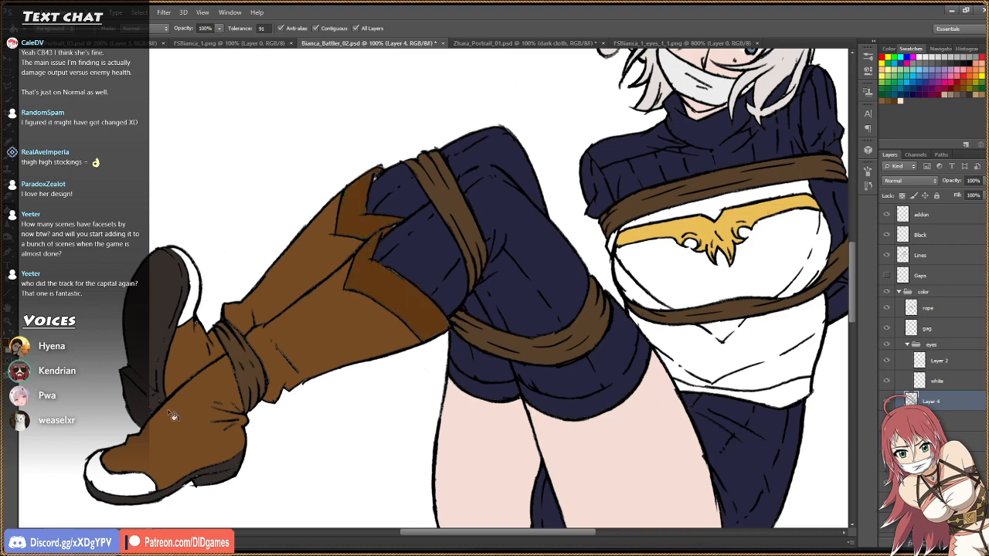
pyautogui.click(188, 282)
pyautogui.click(138, 487)
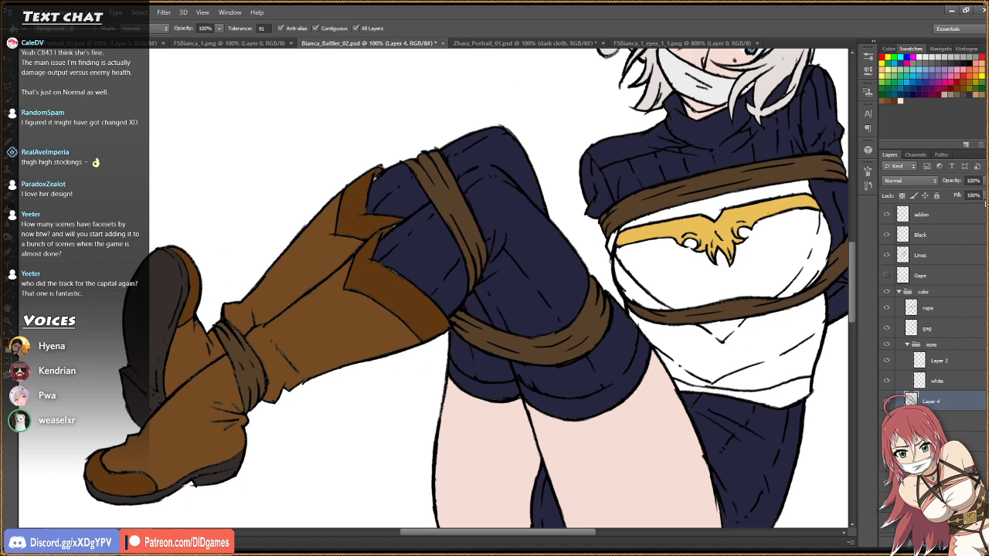
# Examine the colored boots and their cuffs up close, sample the darker brown, and toggle the trim layer's visibility to check its contents.
pyautogui.hotkey('ctrl', '-')
pyautogui.press('z')
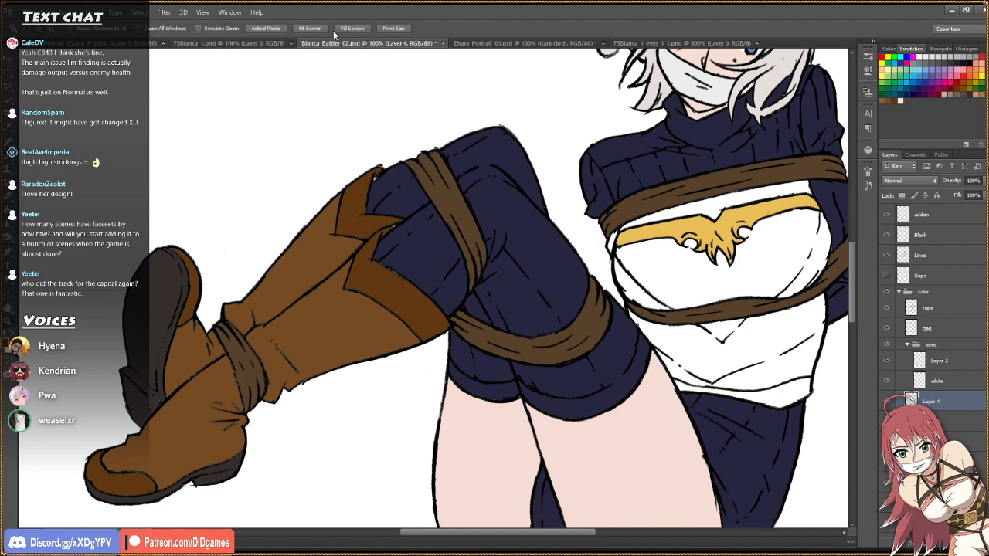
pyautogui.click(309, 28)
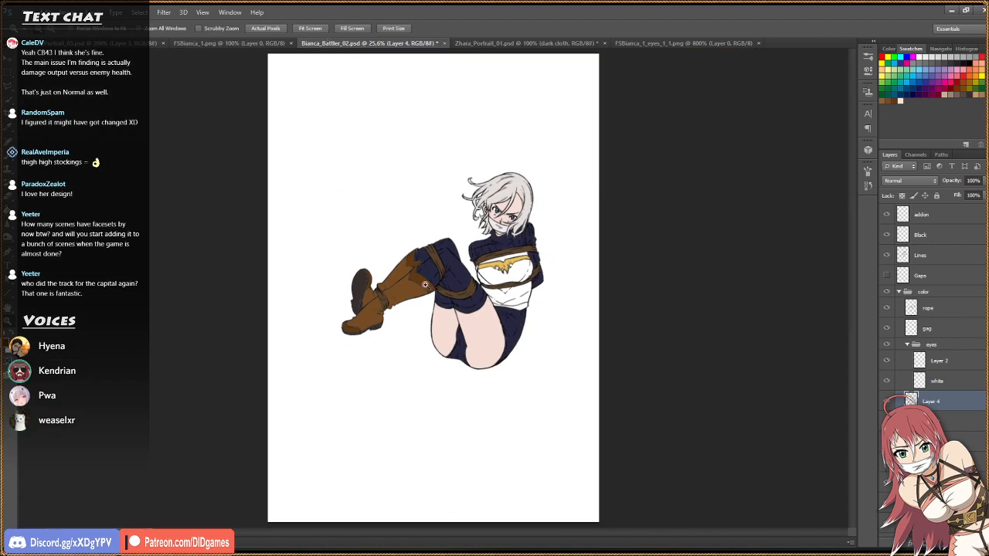
pyautogui.click(405, 257)
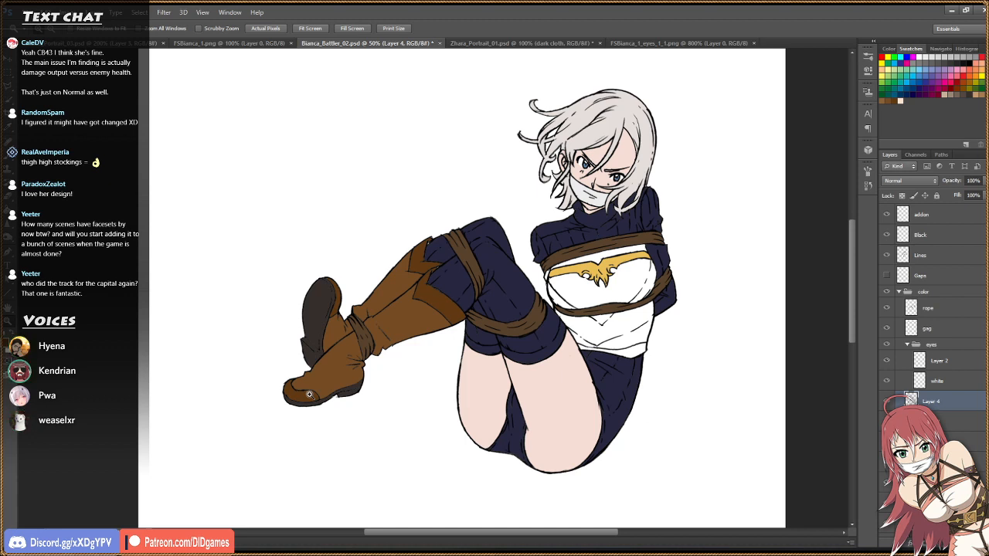
pyautogui.click(431, 234)
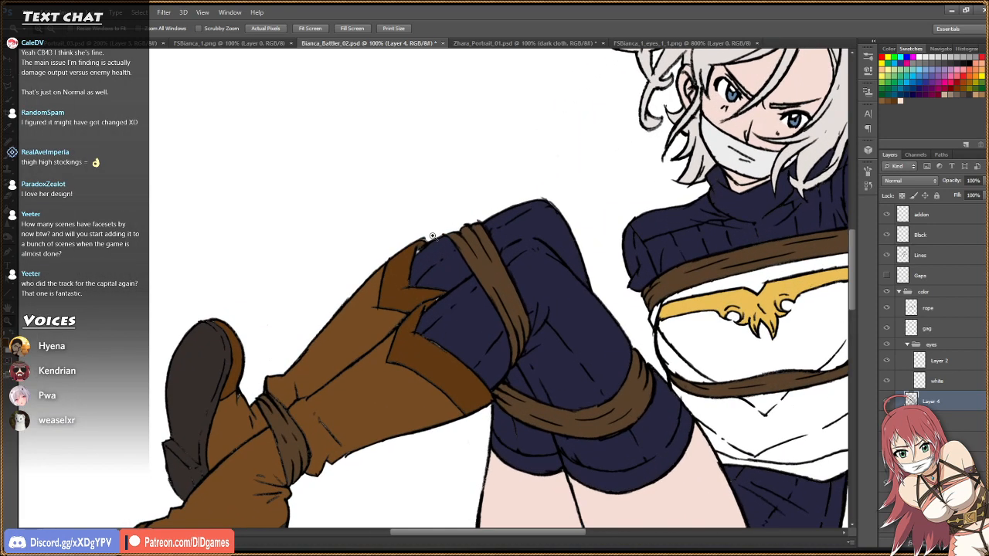
pyautogui.click(431, 233)
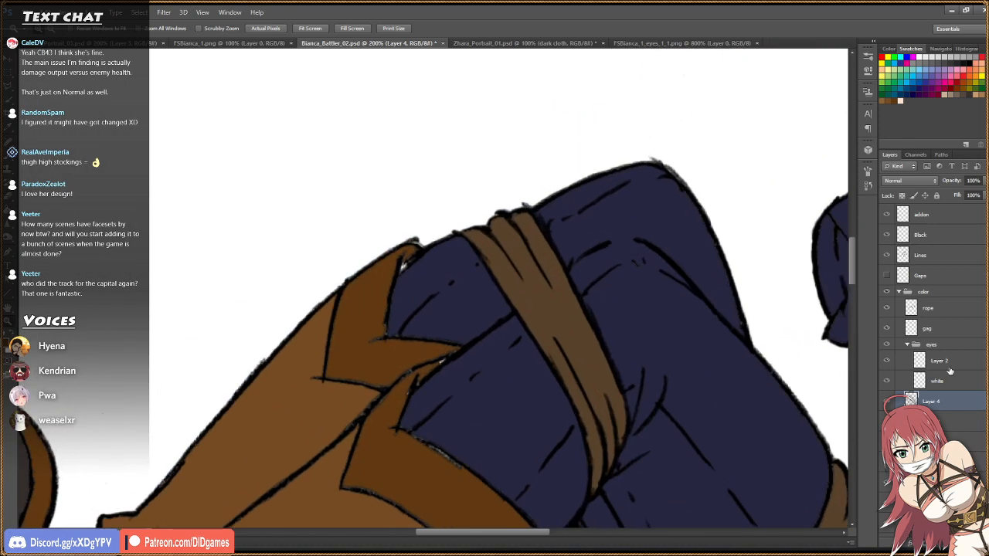
pyautogui.press('i')
pyautogui.click(397, 471)
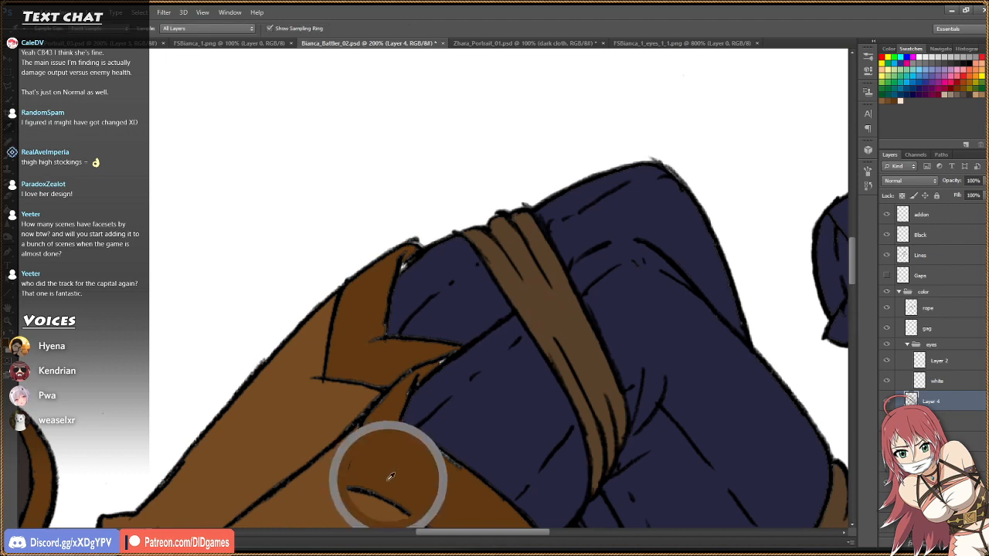
pyautogui.click(887, 402)
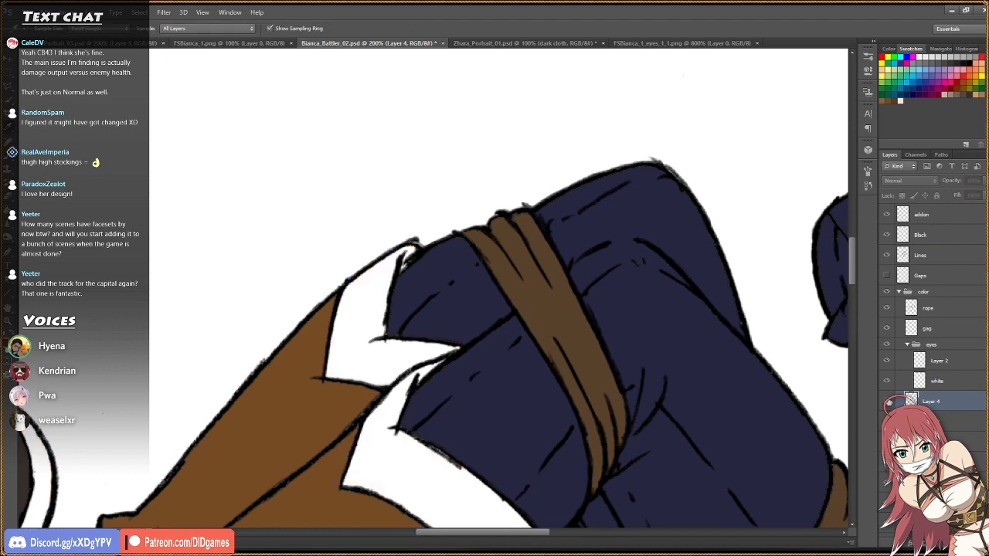
pyautogui.click(887, 402)
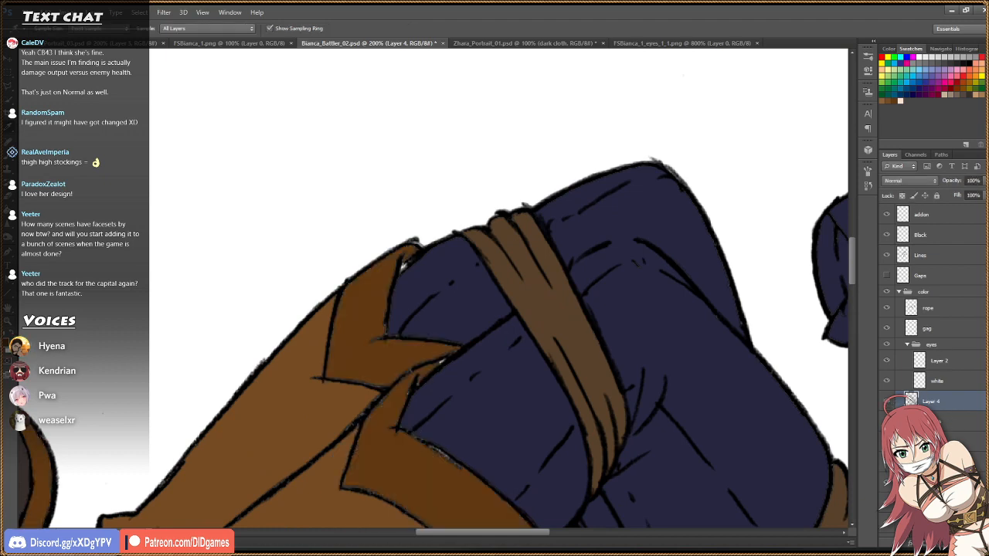
# Rename the layer with the sole color to soles and the layer with the darker boot trims to boots 2.
pyautogui.doubleClick(949, 422)
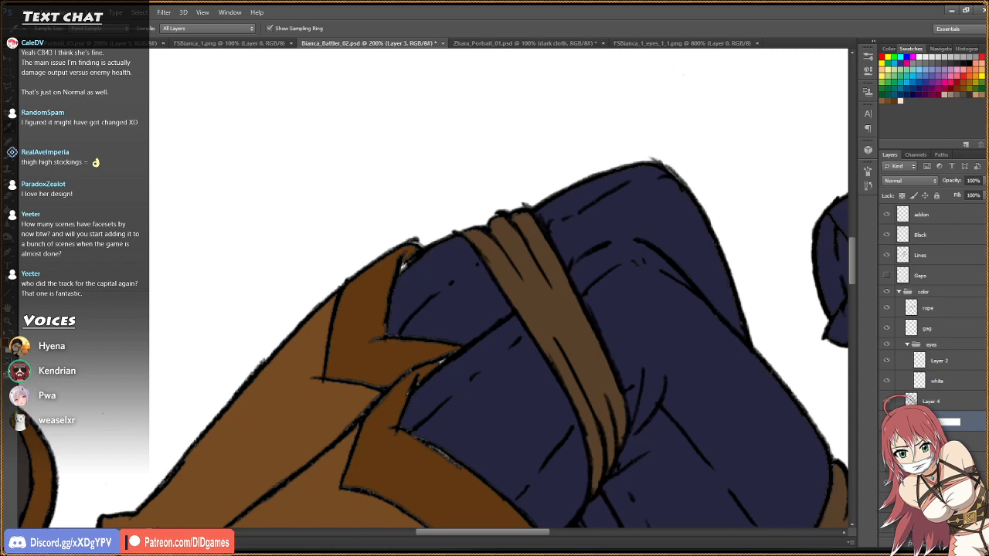
pyautogui.write('soles')
pyautogui.press('Return')
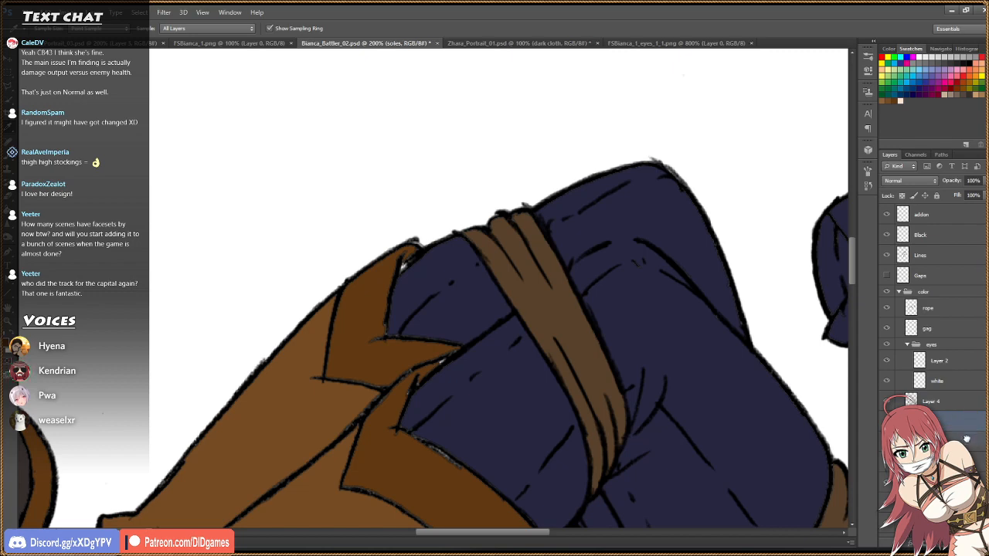
pyautogui.doubleClick(931, 402)
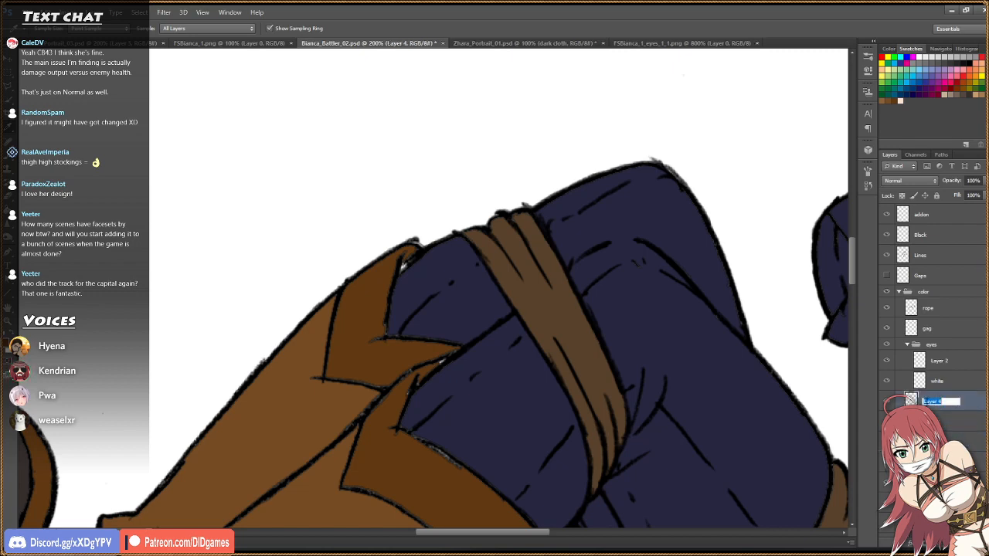
pyautogui.write('loo')
pyautogui.write('ts 2')
pyautogui.press('Return')
pyautogui.moveTo(852, 251)
pyautogui.mouseDown()
pyautogui.moveTo(852, 268)
pyautogui.moveTo(854, 255)
pyautogui.mouseUp()
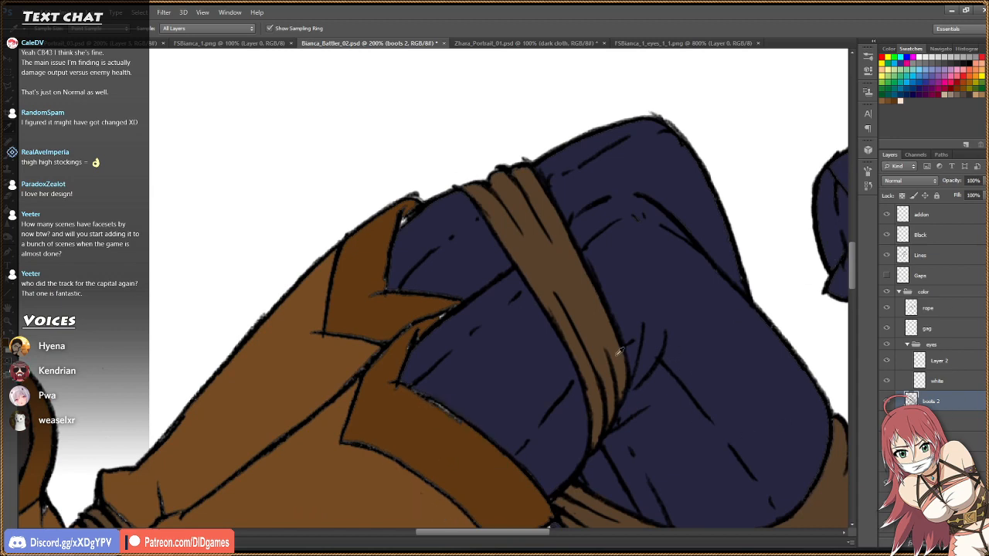
# On the dark layer, sample the navy and fill the small gap at the stocking's edge beside the far boot cuff.
pyautogui.press('b')
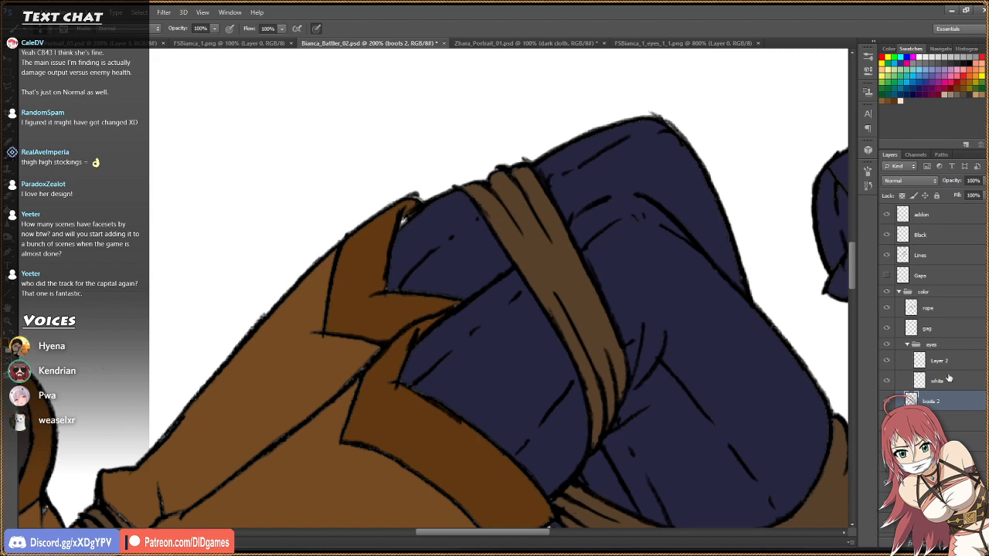
pyautogui.scroll(-2, 931, 325)
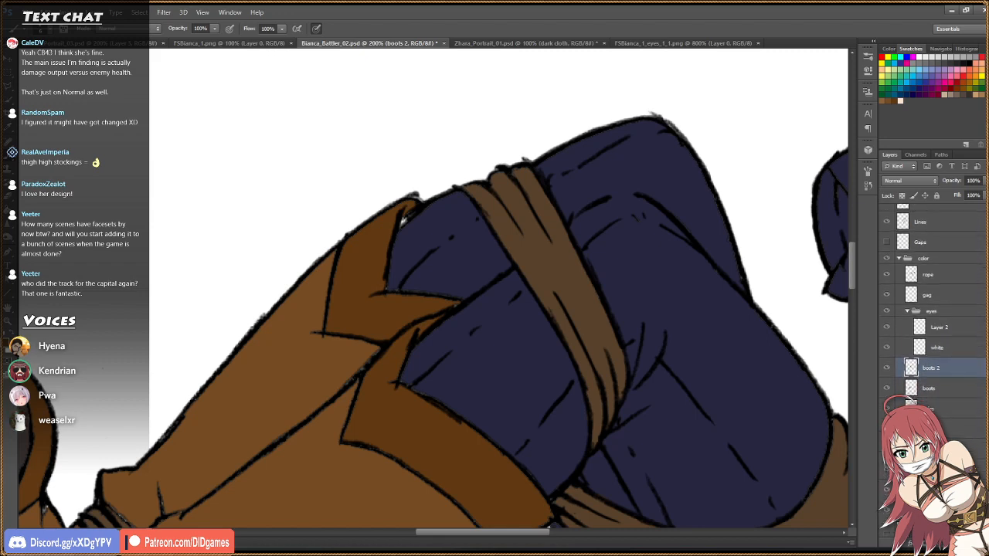
pyautogui.click(969, 448)
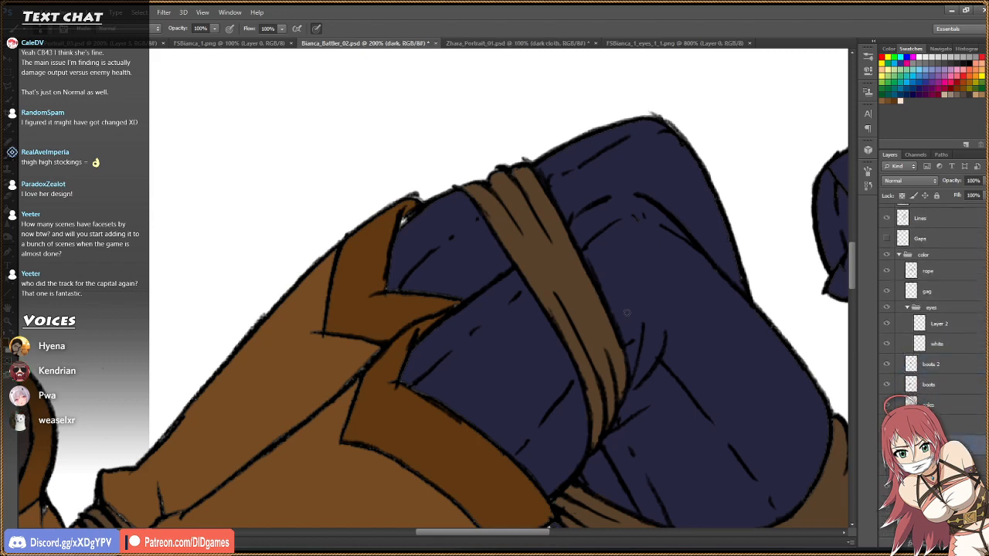
pyautogui.keyDown('alt'); pyautogui.click(499, 349); pyautogui.keyUp('alt')
pyautogui.moveTo(406, 220); pyautogui.dragTo(401, 228)
# Group the boots 2, boots and soles layers together inside the color group.
pyautogui.press('z')
pyautogui.click(317, 28)
pyautogui.click(378, 263)
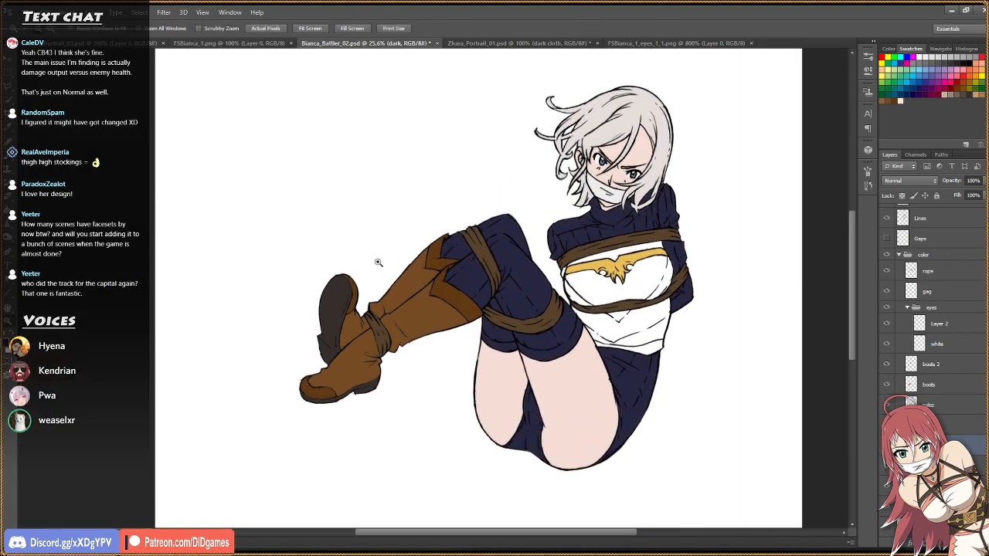
pyautogui.click(377, 263)
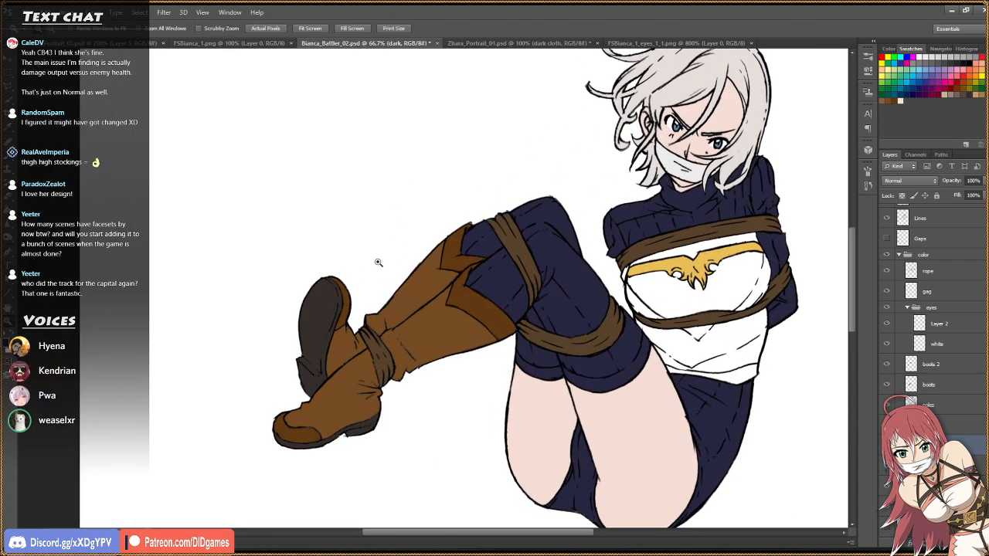
pyautogui.click(966, 362)
pyautogui.keyDown('shift'); pyautogui.click(938, 384); pyautogui.keyUp('shift')
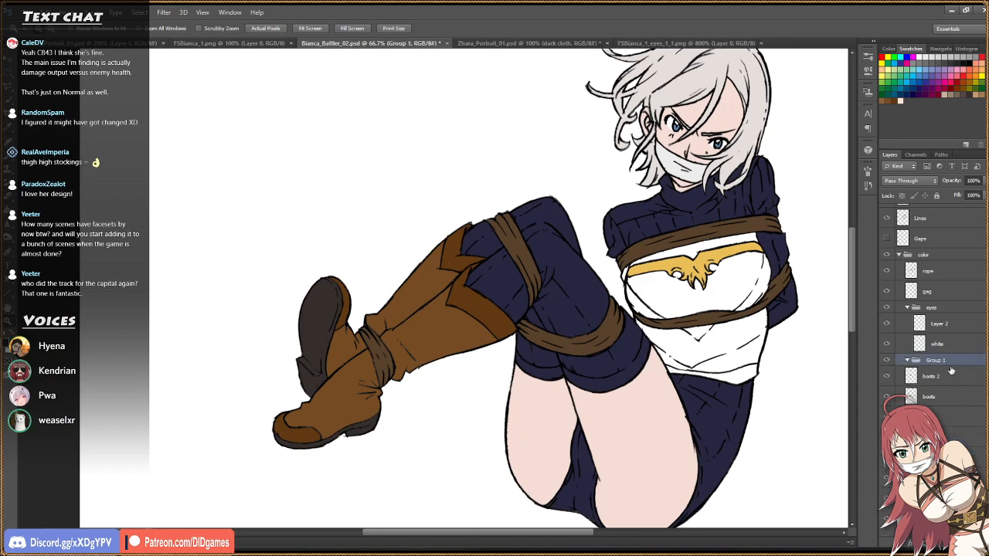
pyautogui.hotkey('ctrl', 'g')
pyautogui.moveTo(944, 379); pyautogui.dragTo(954, 363)
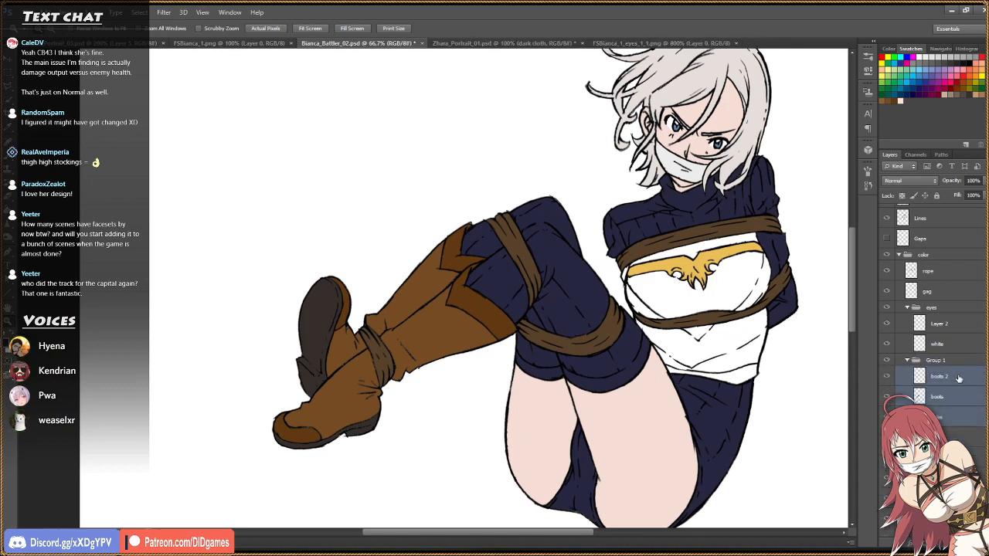
# Add a Hue/Saturation adjustment layer and place it directly above the new boots group.
pyautogui.click(959, 378)
pyautogui.click(956, 360)
pyautogui.click(956, 381)
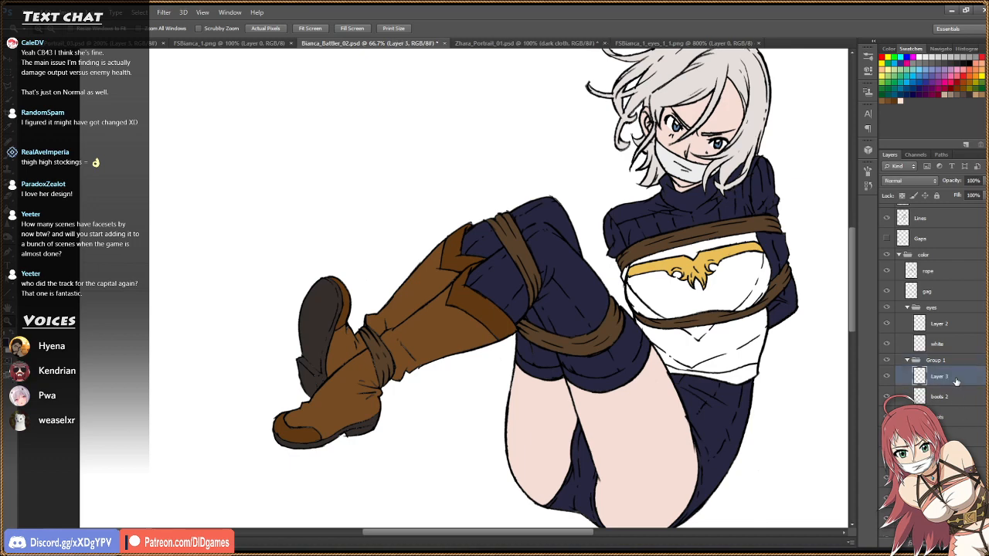
pyautogui.click(971, 358)
pyautogui.click(908, 538)
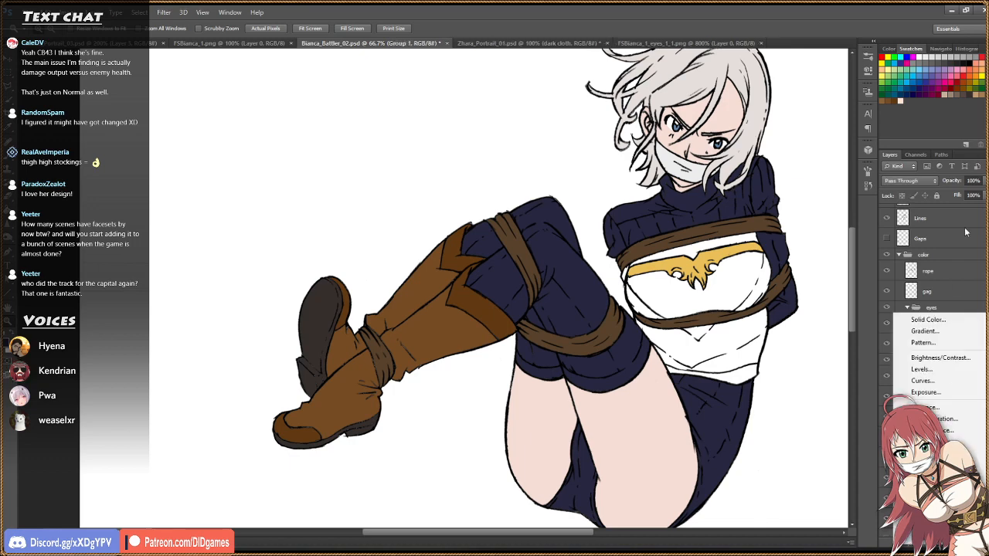
pyautogui.click(943, 419)
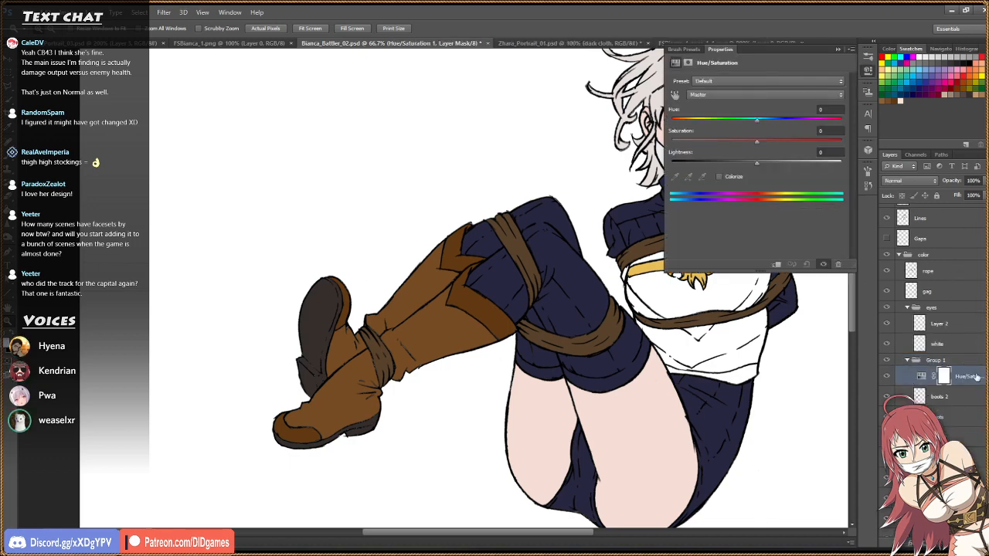
pyautogui.moveTo(977, 377); pyautogui.dragTo(956, 361)
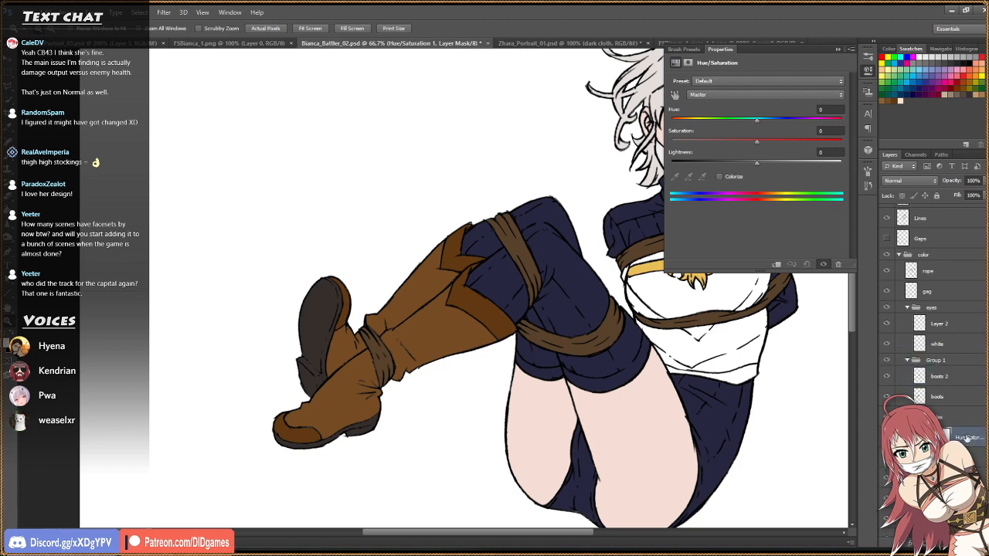
pyautogui.moveTo(967, 438); pyautogui.dragTo(967, 361)
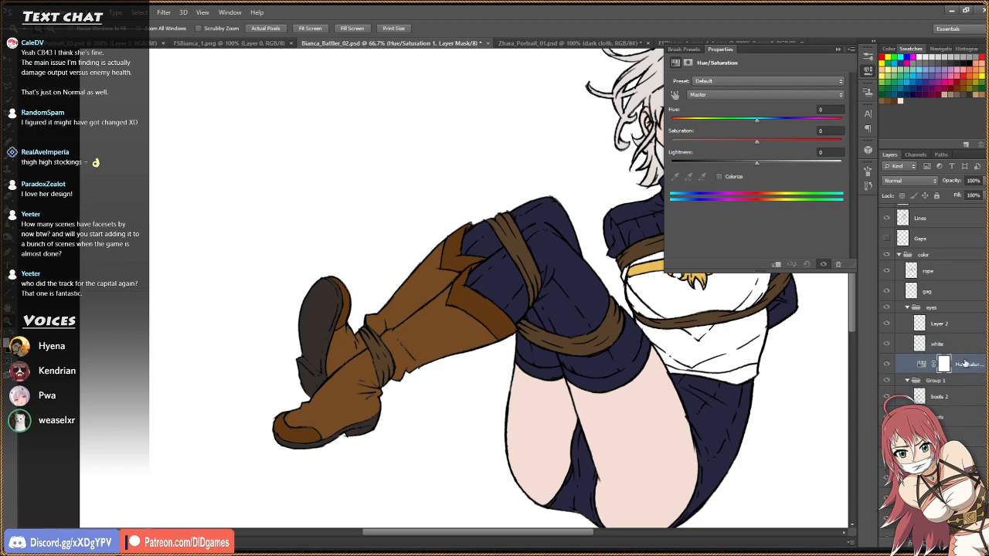
pyautogui.rightClick(962, 364)
pyautogui.click(888, 257)
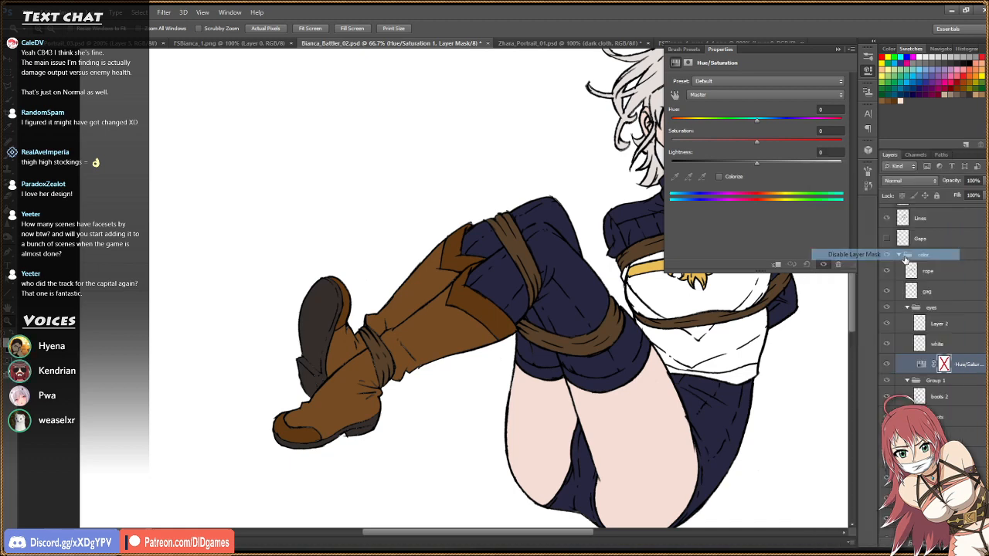
pyautogui.click(945, 364)
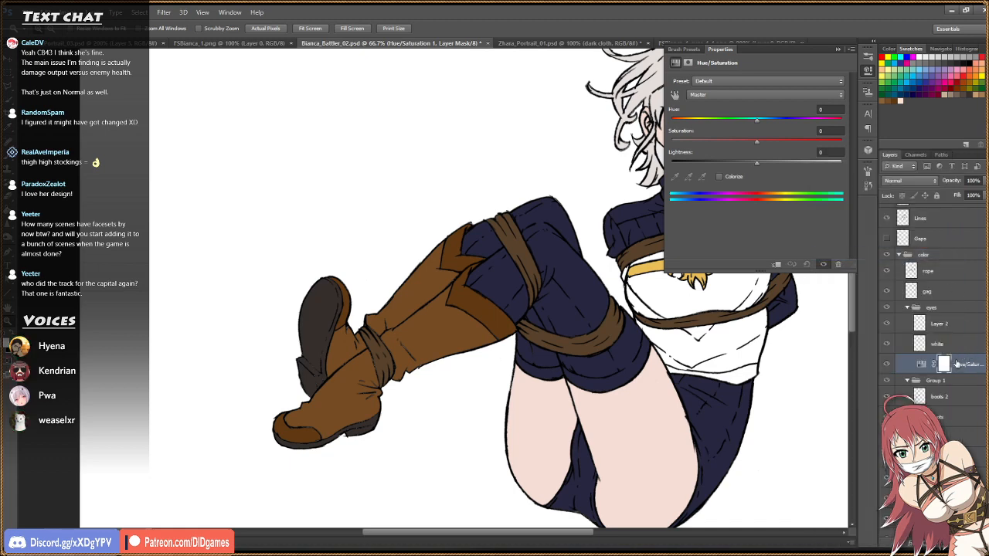
pyautogui.rightClick(960, 366)
pyautogui.click(881, 256)
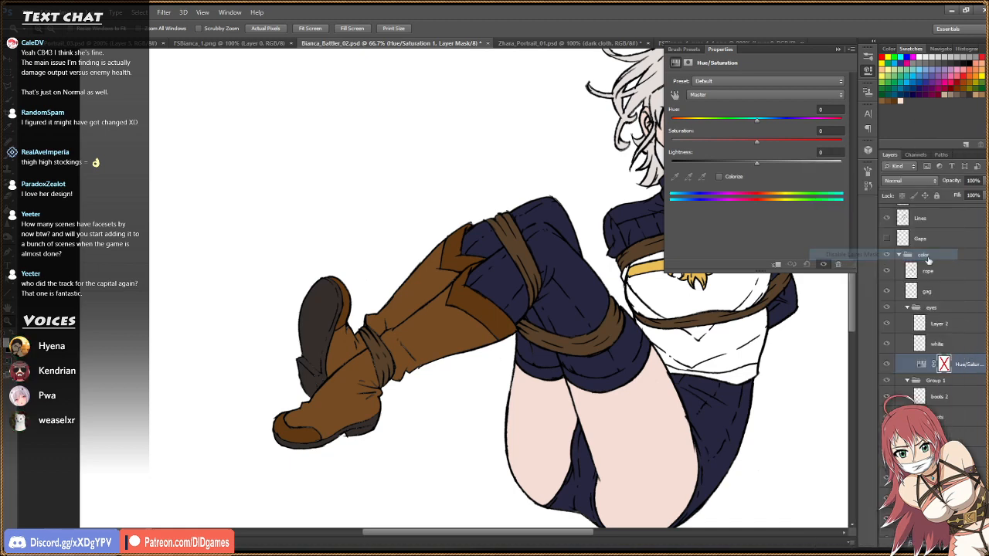
# Move the Hue/Saturation layer out of the eyes group and clip it to the boots group below.
pyautogui.rightClick(967, 366)
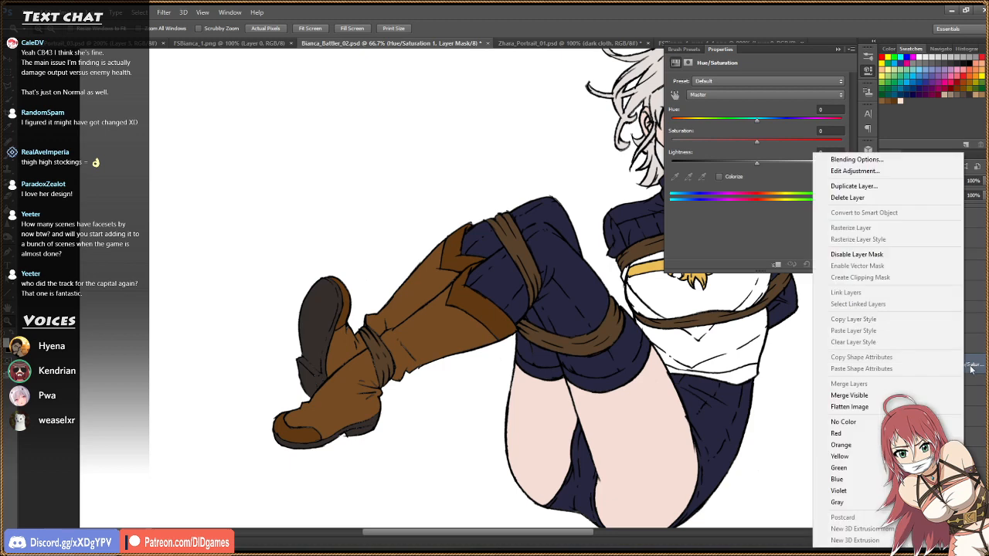
pyautogui.click(970, 369)
pyautogui.moveTo(963, 366); pyautogui.dragTo(965, 374)
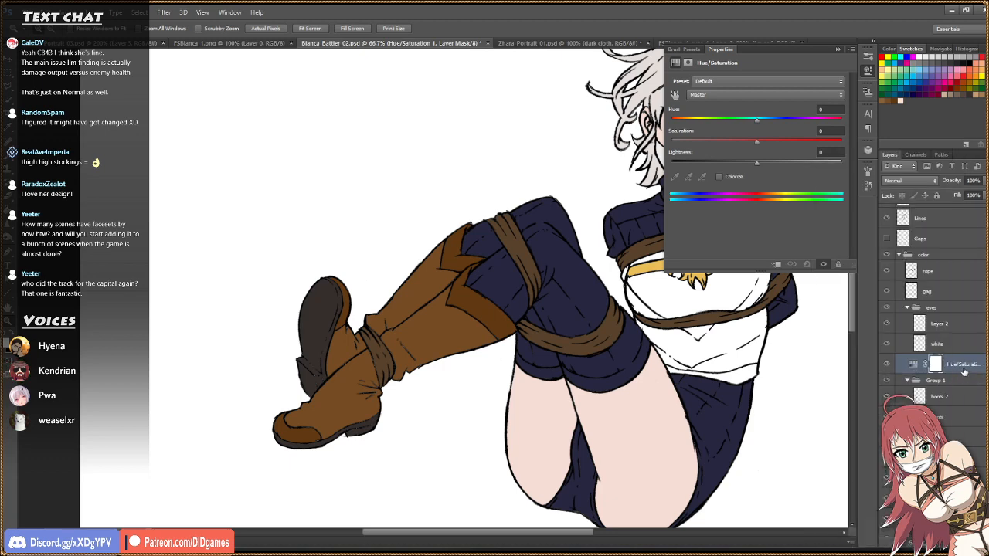
pyautogui.rightClick(964, 367)
pyautogui.click(875, 278)
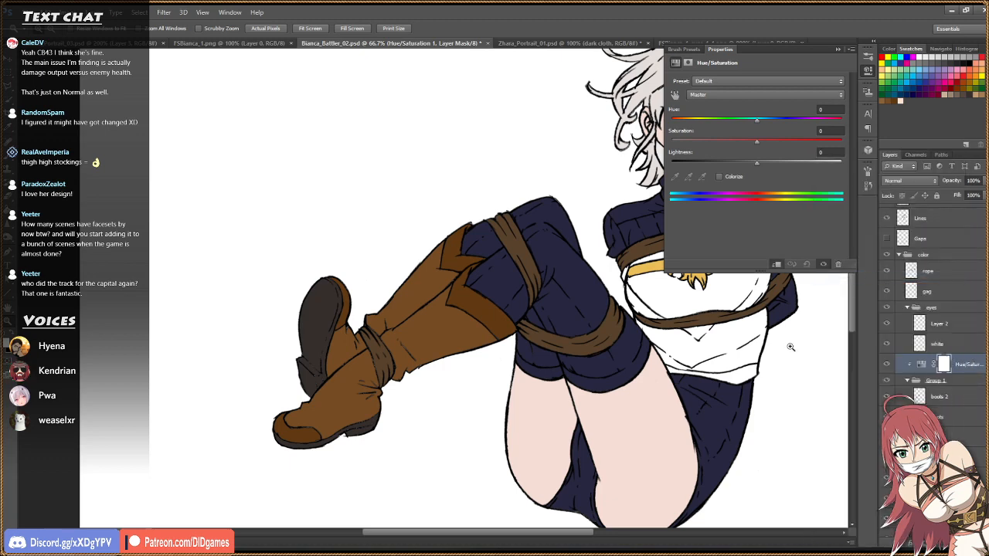
# Try bright pink boots with hue -54, saturation +94 and lightness +61, and toggle the adjustment off and on to compare.
pyautogui.moveTo(756, 122); pyautogui.dragTo(715, 122)
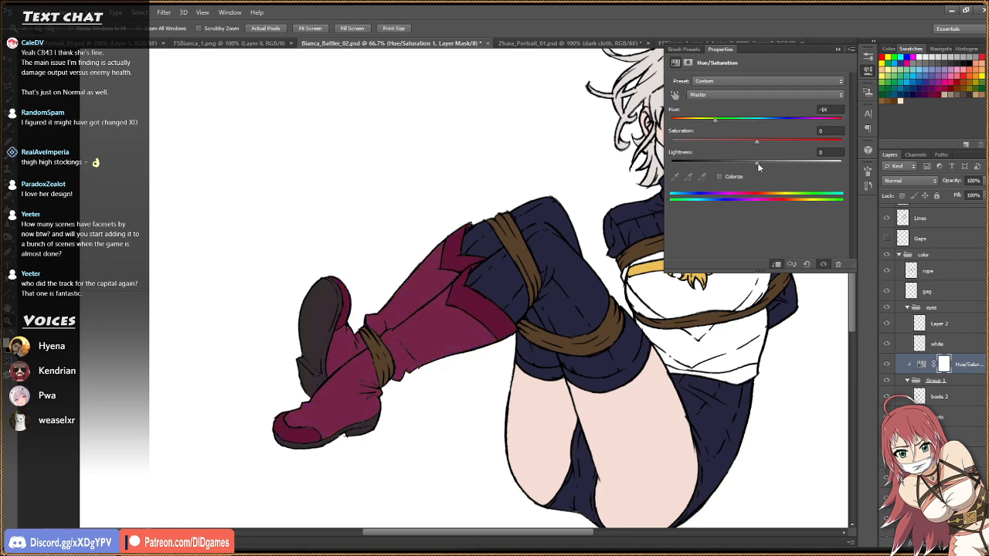
pyautogui.moveTo(757, 166); pyautogui.dragTo(836, 143)
pyautogui.moveTo(790, 165); pyautogui.dragTo(809, 167)
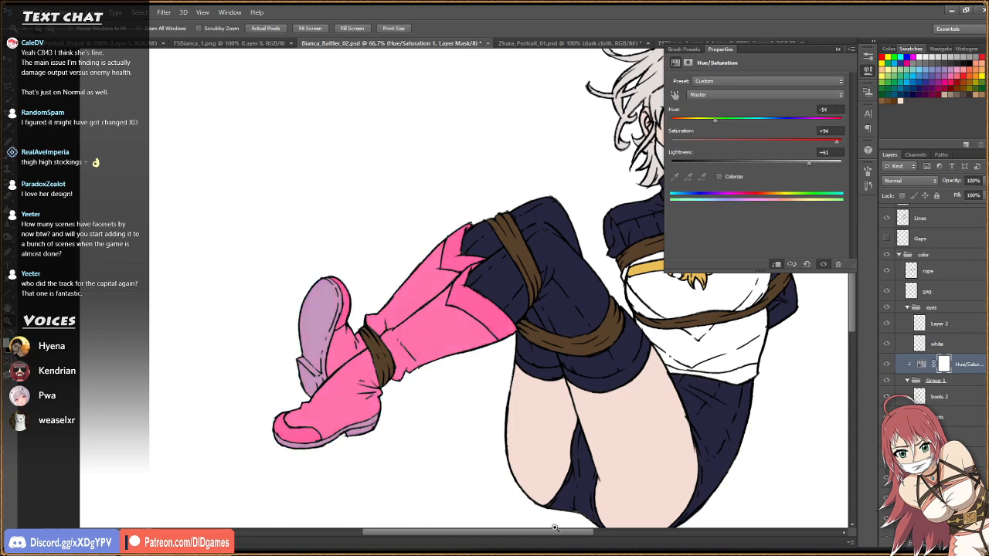
pyautogui.moveTo(556, 532); pyautogui.dragTo(601, 532)
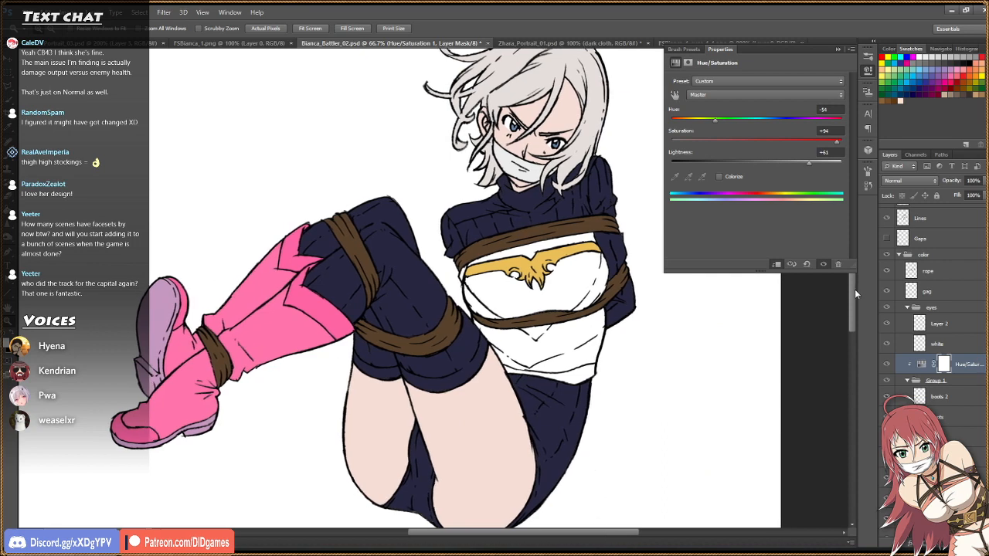
pyautogui.scroll(3, 852, 291)
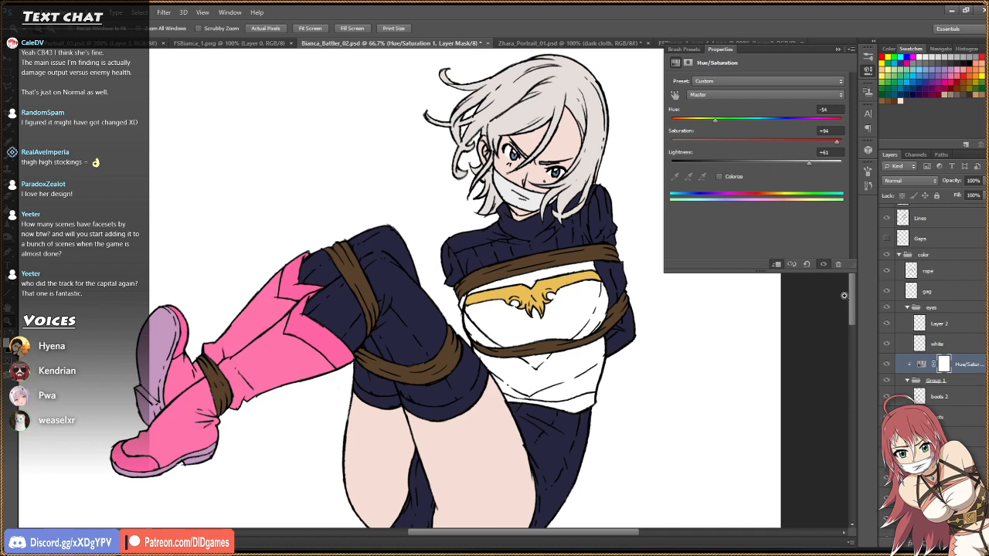
pyautogui.click(886, 364)
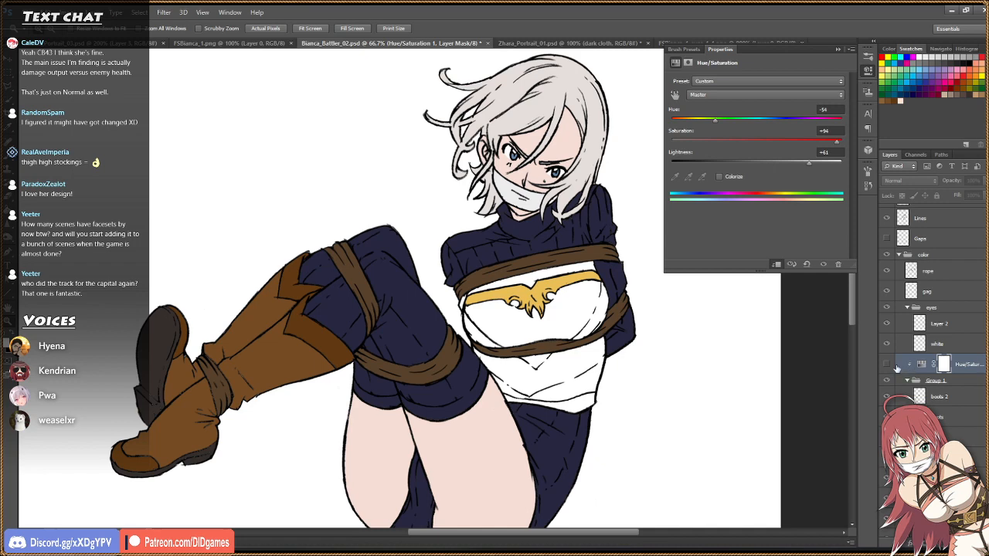
pyautogui.click(886, 364)
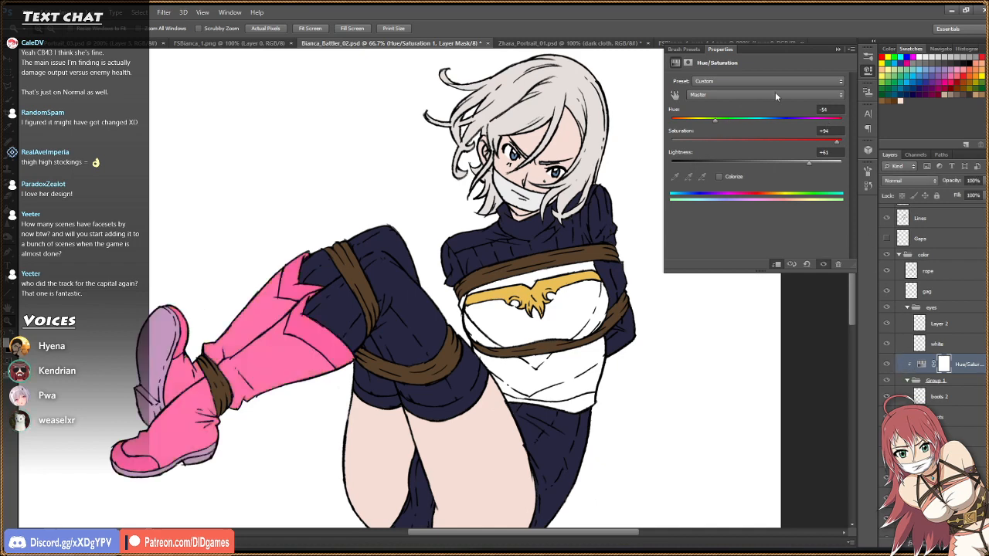
# Recolor the boots dark brown with the adjustment, using hue -2, slightly reduced saturation and lightness about -45.
pyautogui.moveTo(713, 120); pyautogui.dragTo(742, 121)
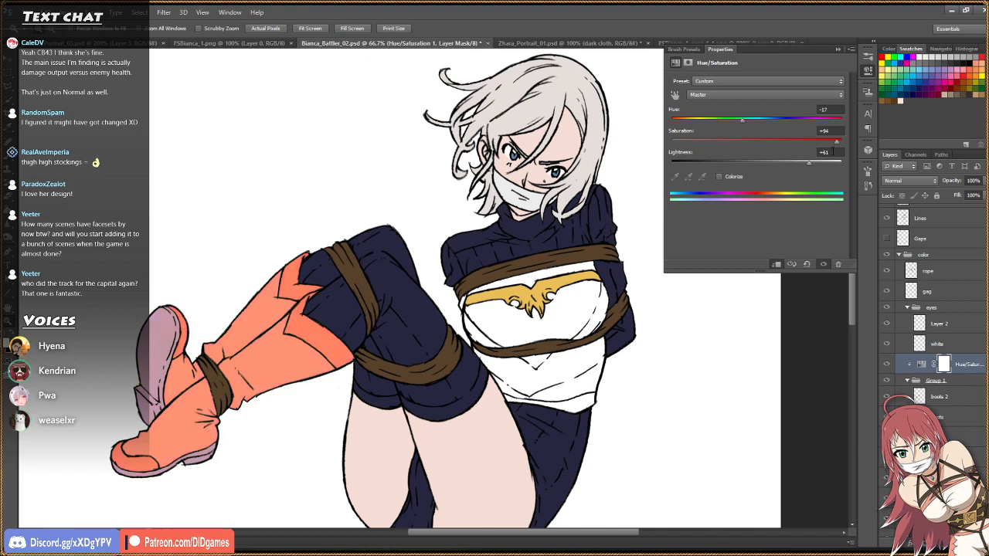
pyautogui.moveTo(832, 143); pyautogui.dragTo(743, 142)
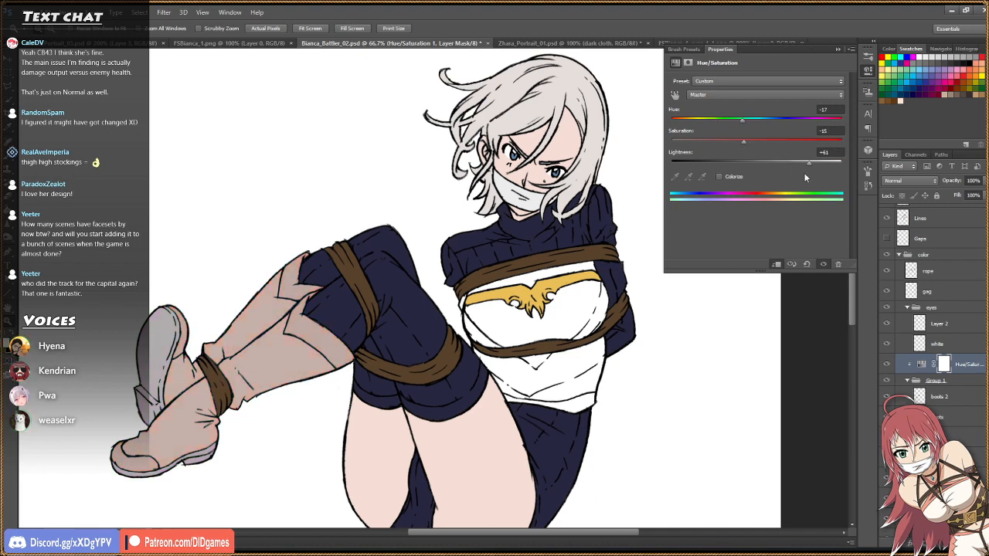
pyautogui.moveTo(806, 164); pyautogui.dragTo(722, 163)
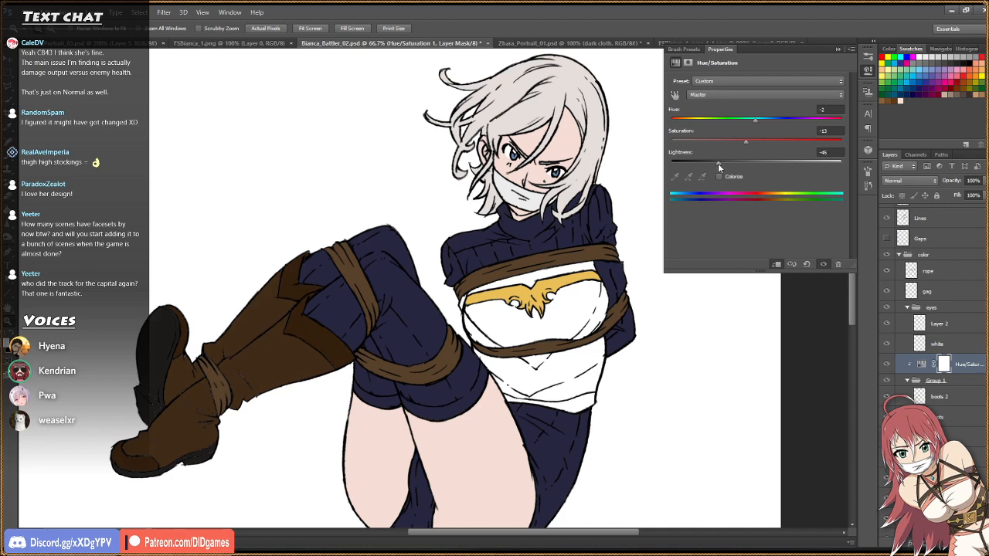
pyautogui.moveTo(718, 163); pyautogui.dragTo(720, 163)
pyautogui.moveTo(758, 144); pyautogui.dragTo(755, 145)
# Check the boots' adjusted color on the whole figure and at 100%, and hide the Hue/Saturation layer.
pyautogui.click(866, 73)
pyautogui.click(316, 29)
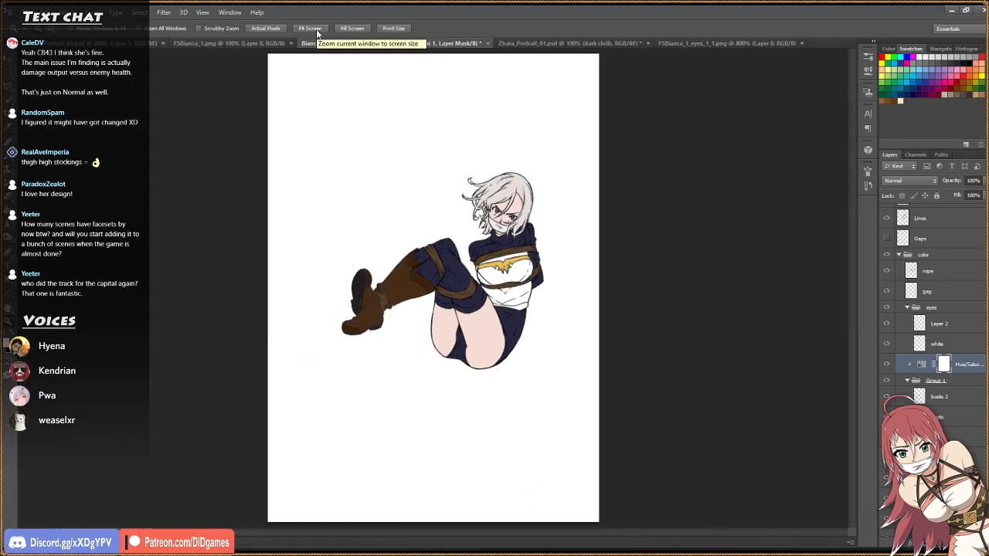
pyautogui.click(265, 28)
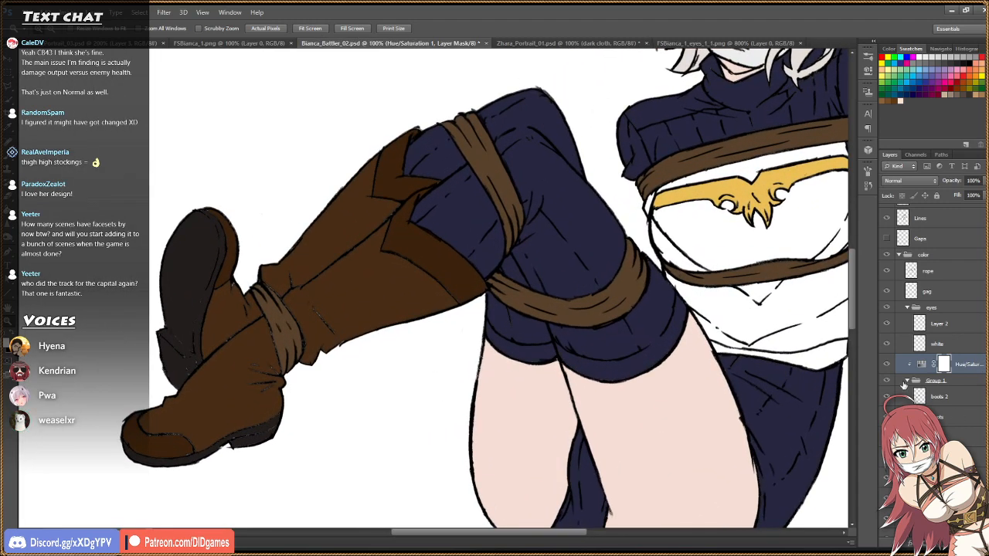
pyautogui.click(886, 364)
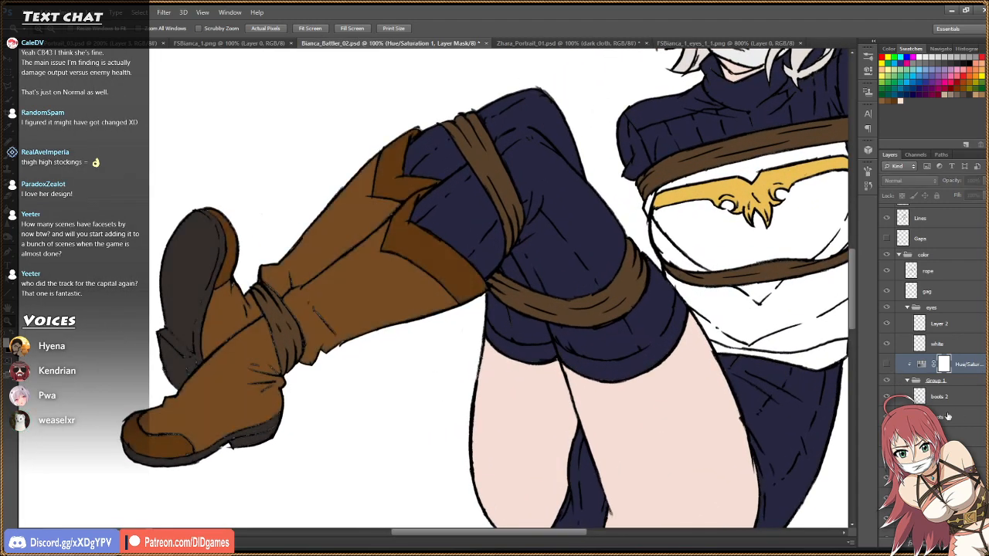
# On the boots layer, sample the medium brown, enlarge the brush and touch up the near boot's shaft by the ankle rope.
pyautogui.click(948, 417)
pyautogui.press('i')
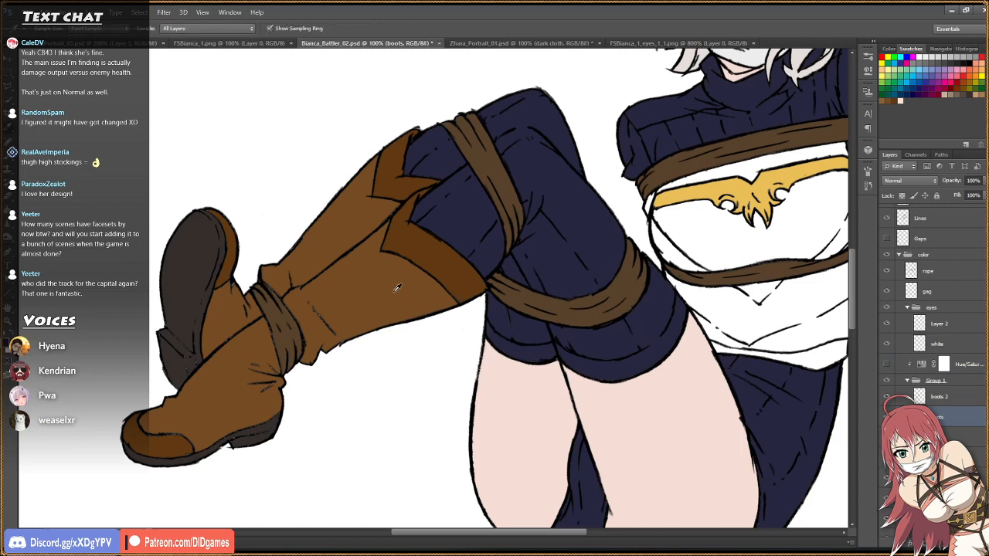
pyautogui.click(379, 301)
pyautogui.press('b')
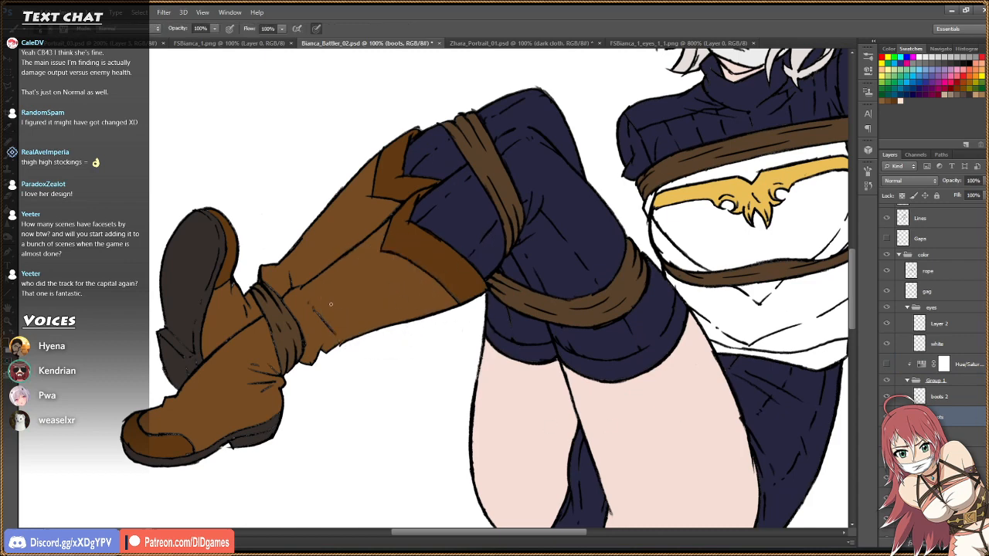
pyautogui.press(']')
pyautogui.press(']')
pyautogui.press(']')
pyautogui.press(']')
pyautogui.press(']')
pyautogui.press(']')
pyautogui.press(']')
pyautogui.press(']')
pyautogui.press(']')
pyautogui.moveTo(318, 314)
pyautogui.mouseDown()
pyautogui.moveTo(333, 332)
pyautogui.moveTo(307, 315)
pyautogui.mouseUp()
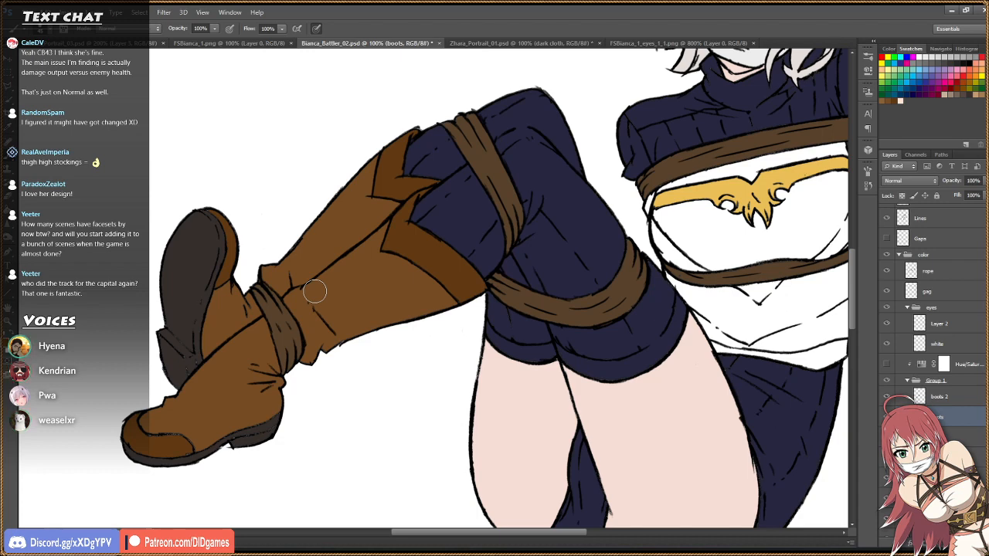
# On the soles layer, sample the dark sole color and paint over the flecks in the far boot's sole and heel.
pyautogui.click(955, 436)
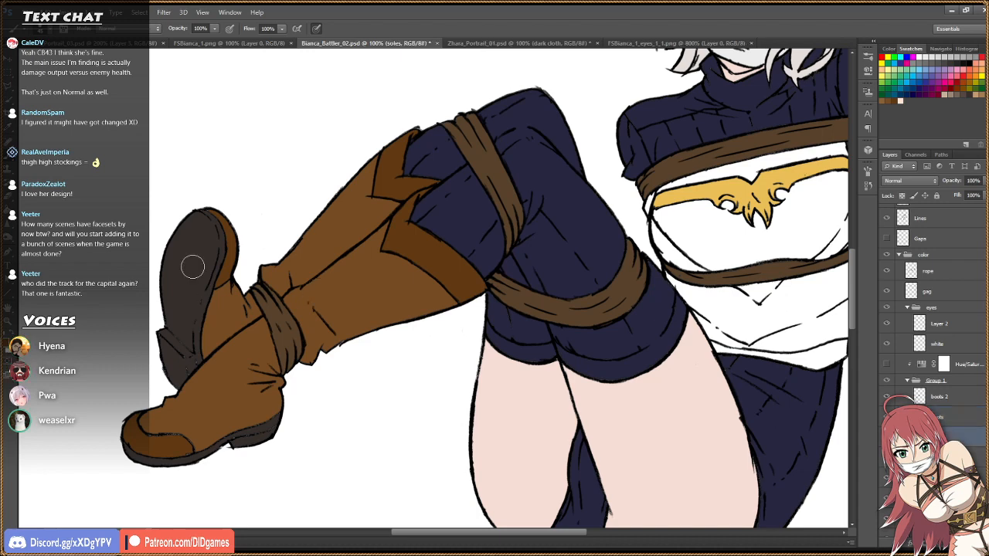
pyautogui.scroll(1, 192, 298)
pyautogui.keyDown('alt'); pyautogui.click(201, 237); pyautogui.keyUp('alt')
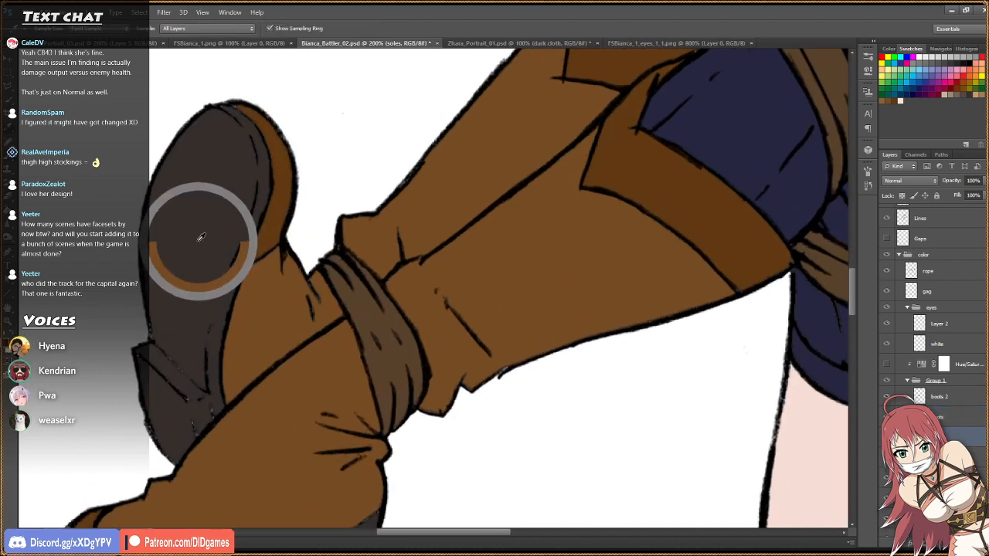
pyautogui.moveTo(209, 364)
pyautogui.mouseDown()
pyautogui.moveTo(181, 347)
pyautogui.moveTo(175, 356)
pyautogui.moveTo(183, 342)
pyautogui.moveTo(201, 363)
pyautogui.moveTo(255, 189)
pyautogui.moveTo(258, 156)
pyautogui.moveTo(216, 116)
pyautogui.mouseUp()
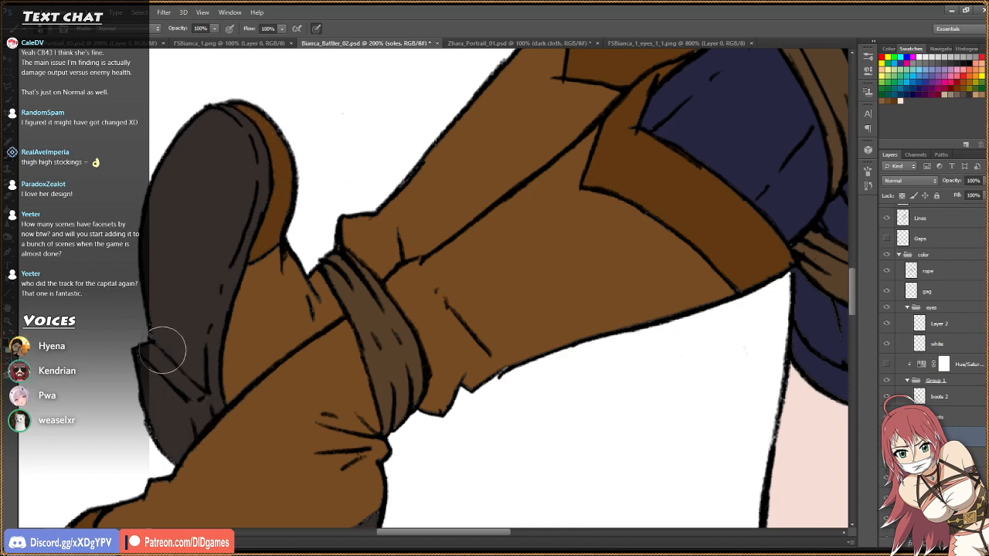
pyautogui.moveTo(163, 350)
pyautogui.mouseDown()
pyautogui.moveTo(158, 311)
pyautogui.moveTo(168, 370)
pyautogui.moveTo(207, 413)
pyautogui.moveTo(144, 356)
pyautogui.moveTo(177, 452)
pyautogui.mouseUp()
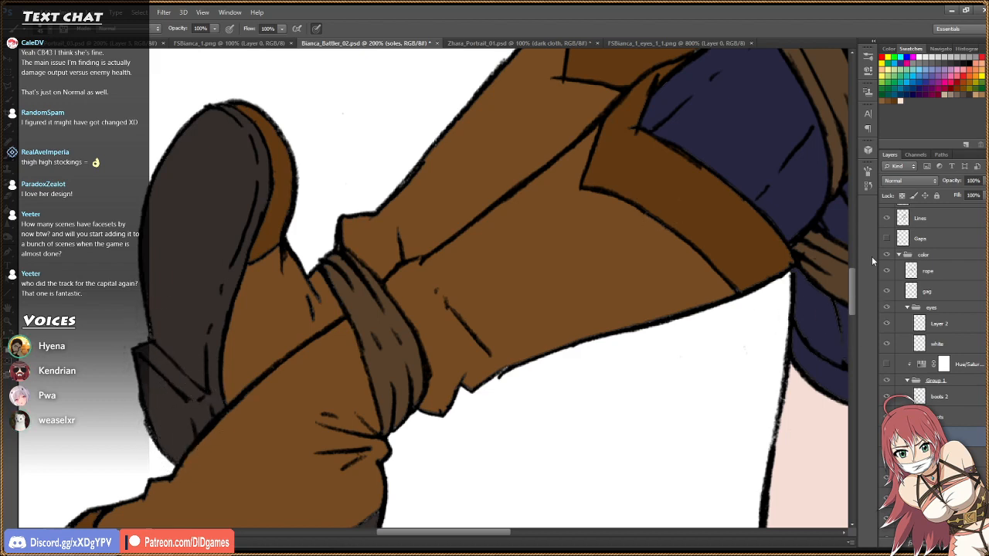
# Touch up the near boot's sole in the same dark color, from the heel along the edge to the toe.
pyautogui.moveTo(853, 286); pyautogui.dragTo(852, 307)
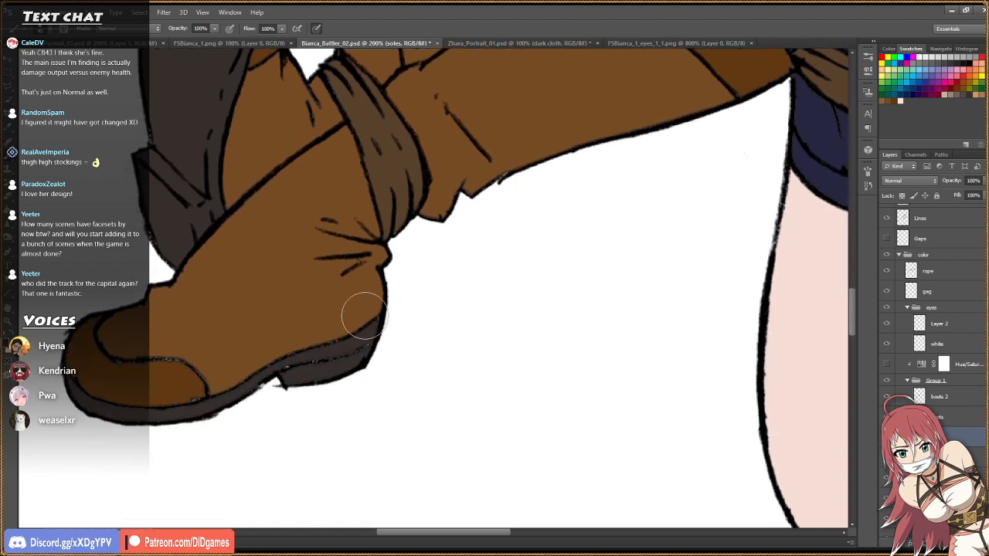
pyautogui.moveTo(362, 334)
pyautogui.mouseDown()
pyautogui.moveTo(344, 354)
pyautogui.moveTo(282, 366)
pyautogui.mouseUp()
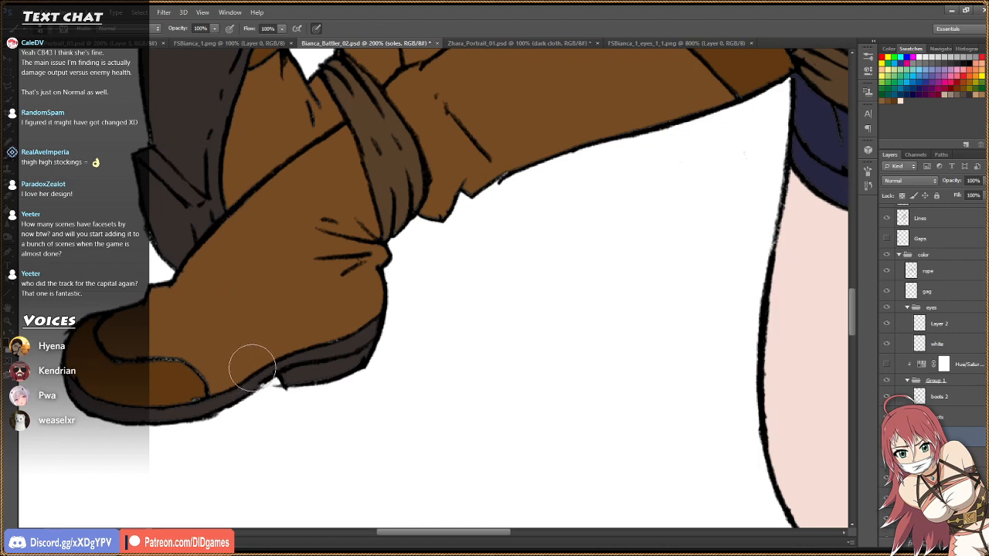
pyautogui.moveTo(213, 390)
pyautogui.mouseDown()
pyautogui.moveTo(195, 391)
pyautogui.moveTo(192, 358)
pyautogui.moveTo(114, 356)
pyautogui.moveTo(98, 338)
pyautogui.mouseUp()
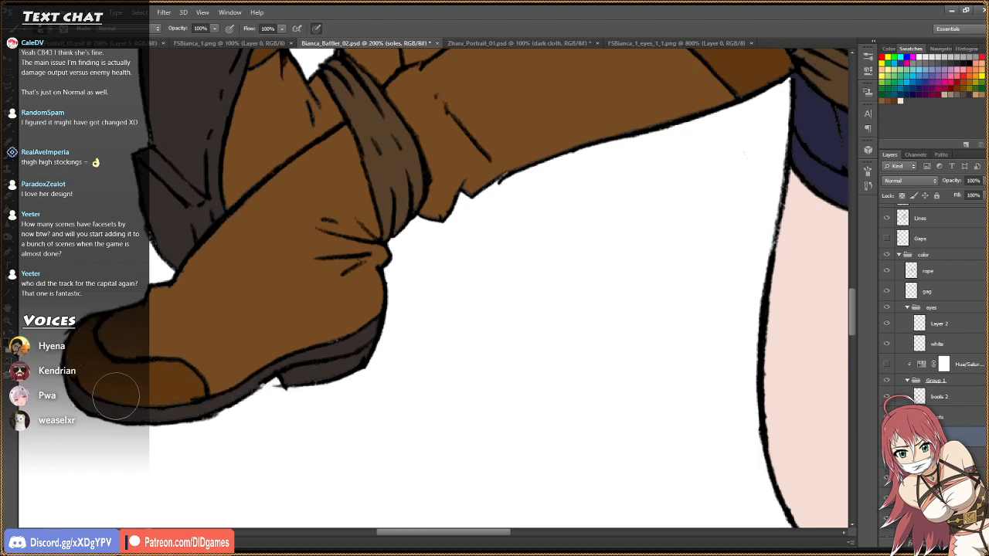
pyautogui.moveTo(180, 387)
pyautogui.mouseDown()
pyautogui.moveTo(181, 399)
pyautogui.moveTo(145, 407)
pyautogui.mouseUp()
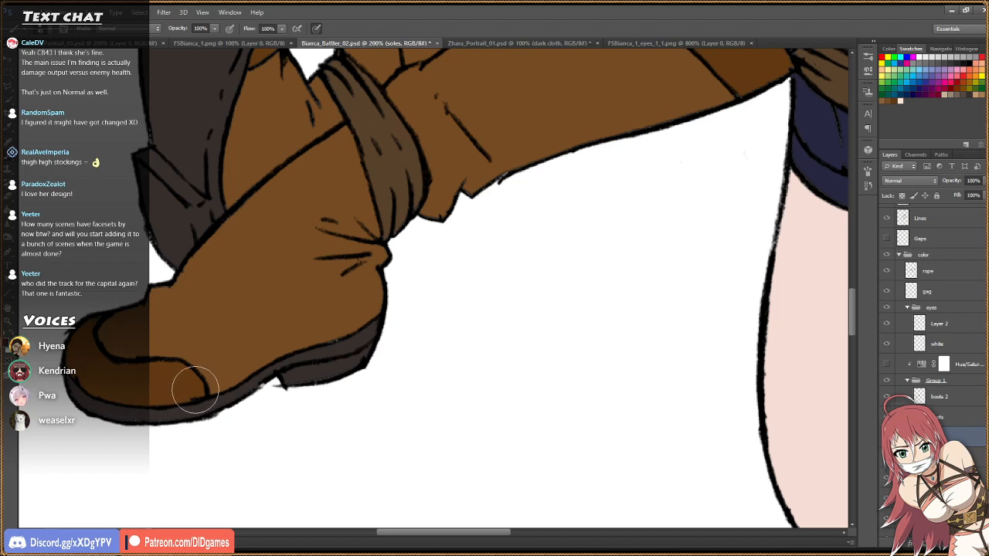
# On the white background layer, Magic Wand the area around the whole figure with tolerance 70.
pyautogui.press('z')
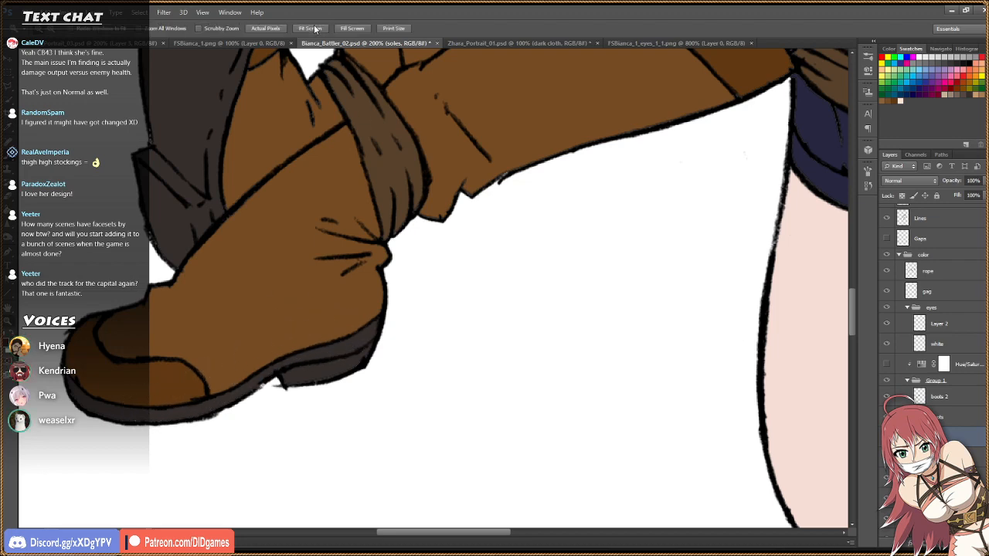
pyautogui.click(309, 28)
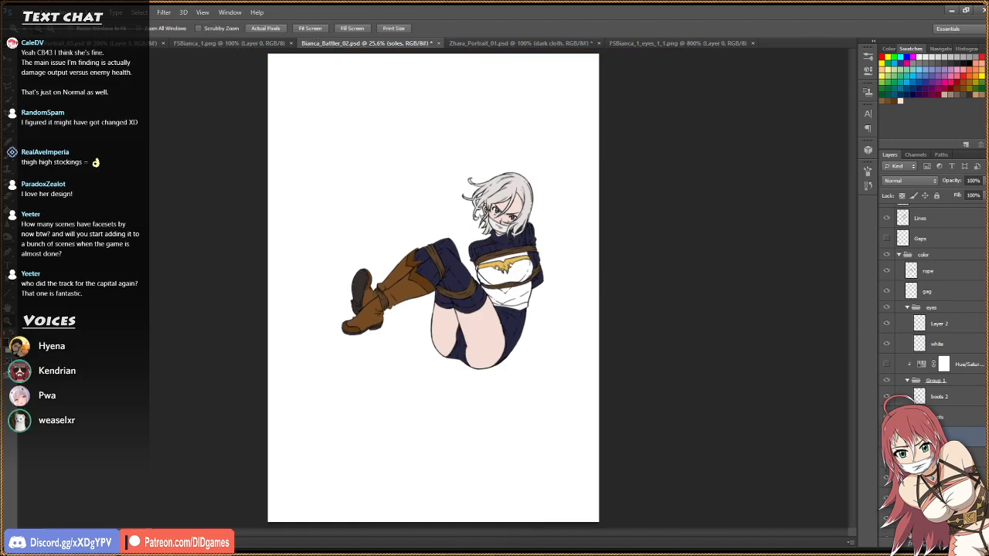
pyautogui.scroll(-1, 888, 479)
pyautogui.click(887, 509)
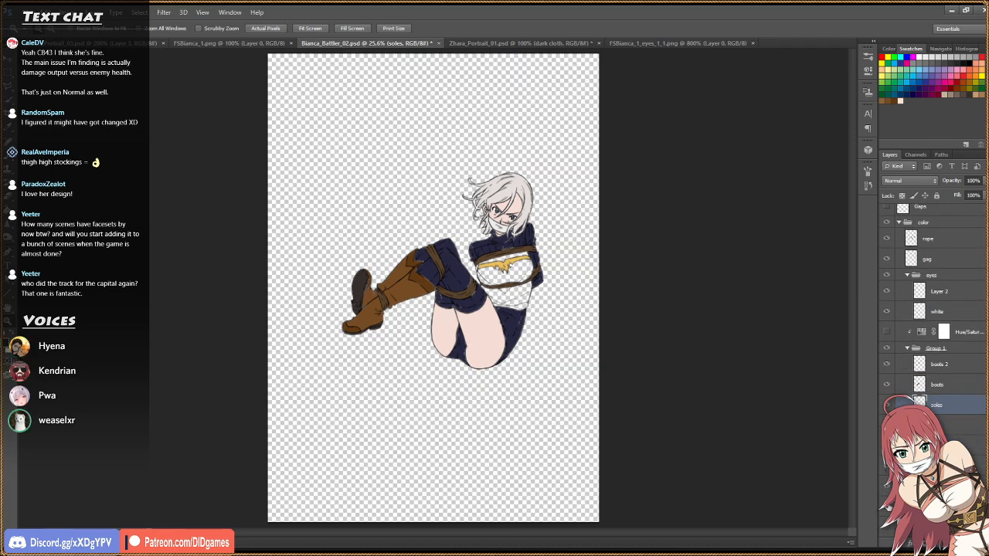
pyautogui.click(886, 510)
pyautogui.click(927, 510)
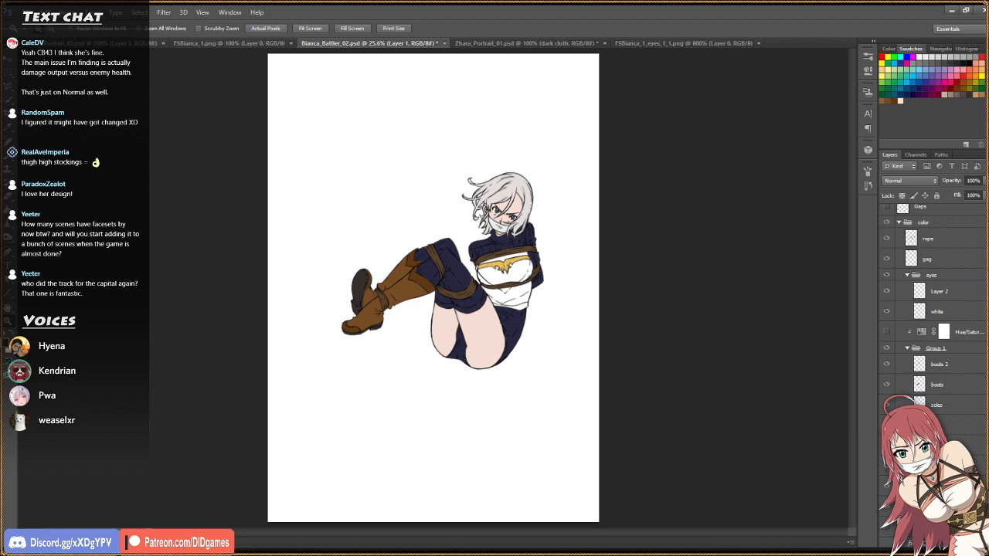
pyautogui.press('w')
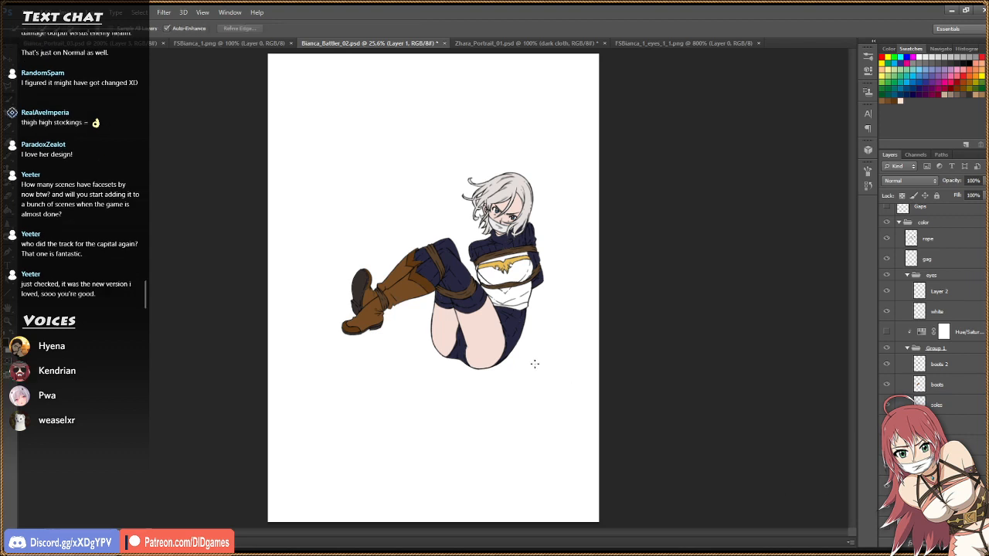
pyautogui.hotkey('shift', 'w')
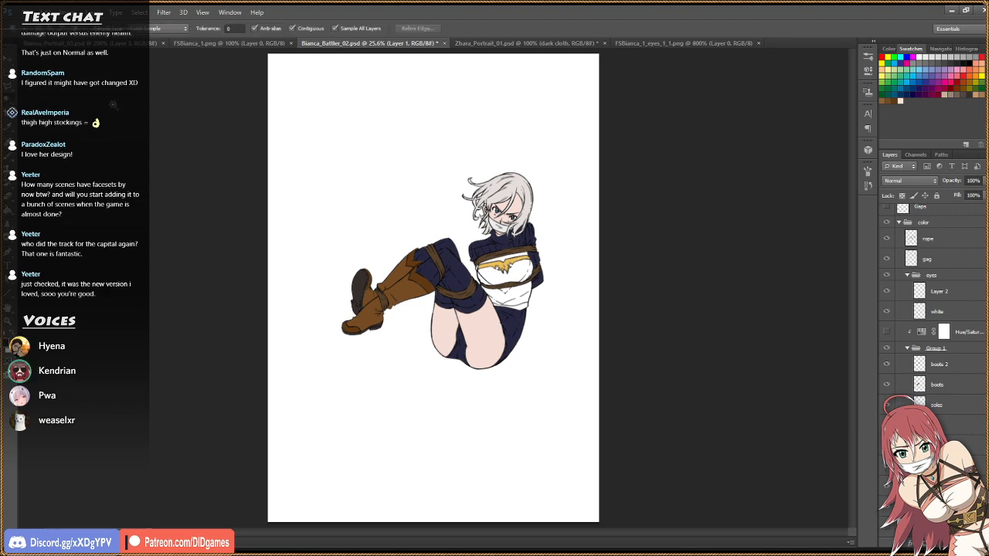
pyautogui.moveTo(207, 32); pyautogui.dragTo(250, 33)
pyautogui.click(255, 30)
pyautogui.click(544, 152)
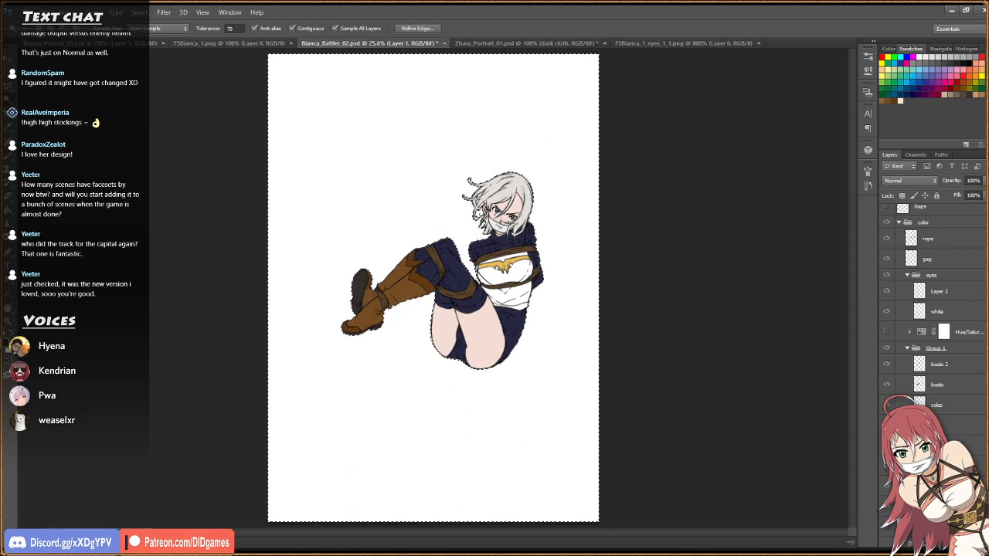
# Add a new layer, invert the selection to the figure, and contract it by 1 pixel.
pyautogui.click(964, 543)
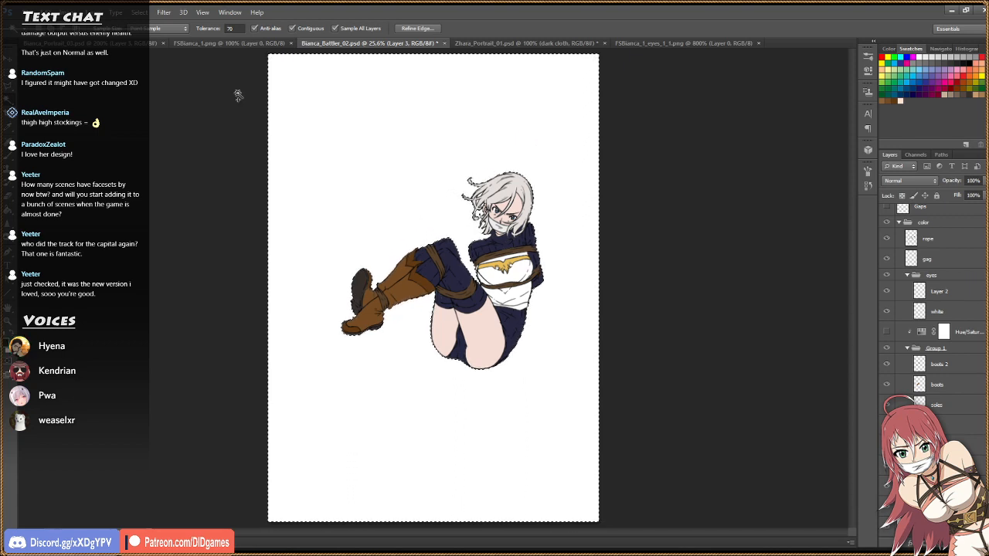
pyautogui.click(71, 9)
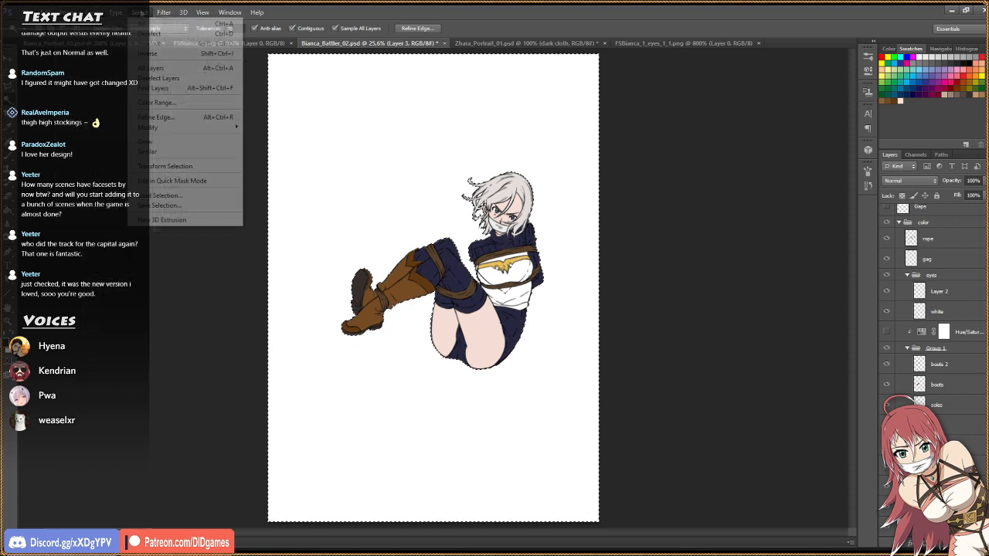
pyautogui.click(155, 54)
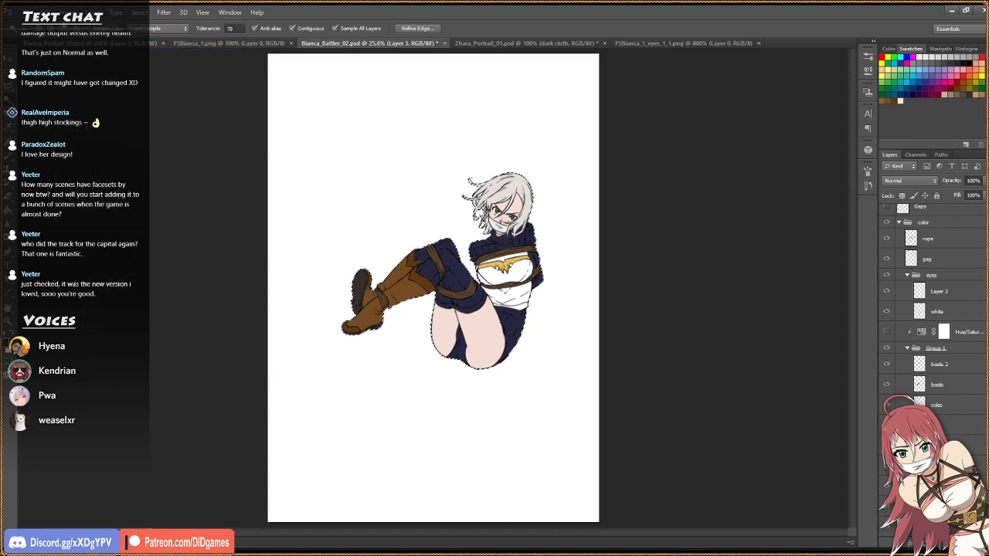
pyautogui.click(46, 9)
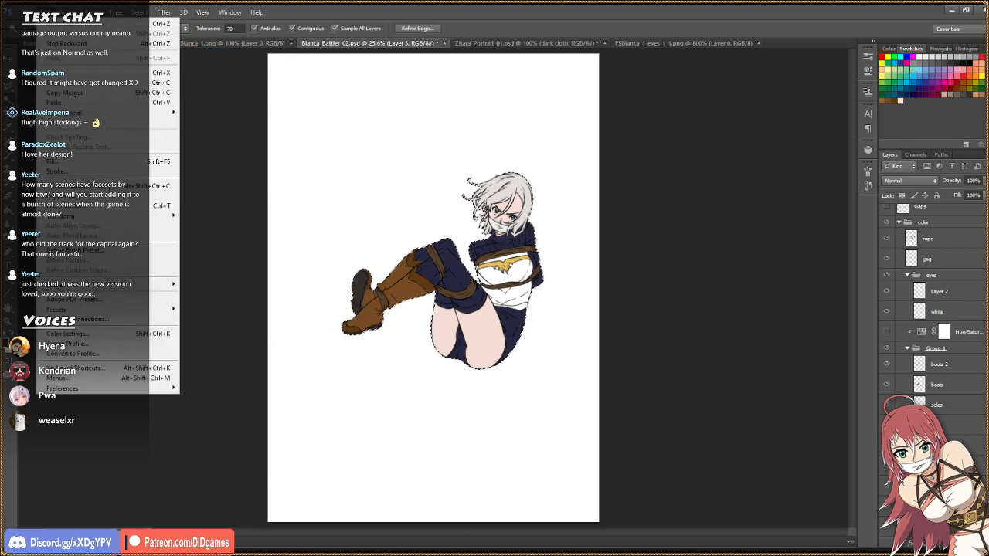
pyautogui.moveTo(173, 218)
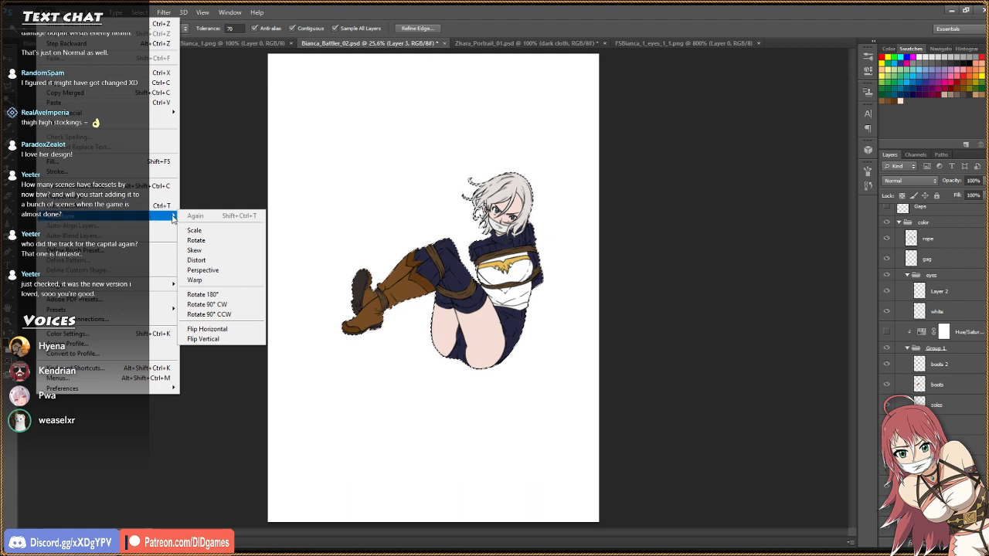
pyautogui.moveTo(166, 14)
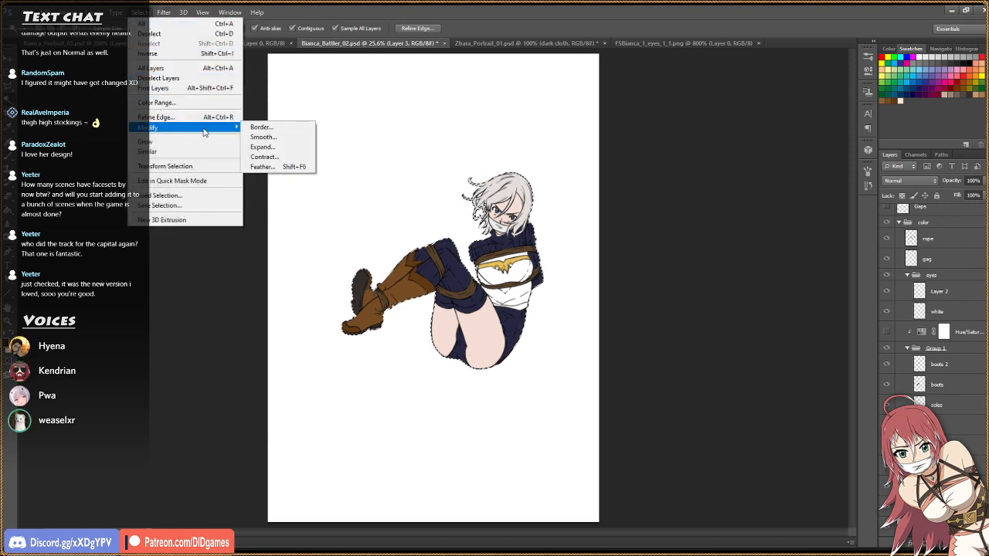
pyautogui.moveTo(231, 127)
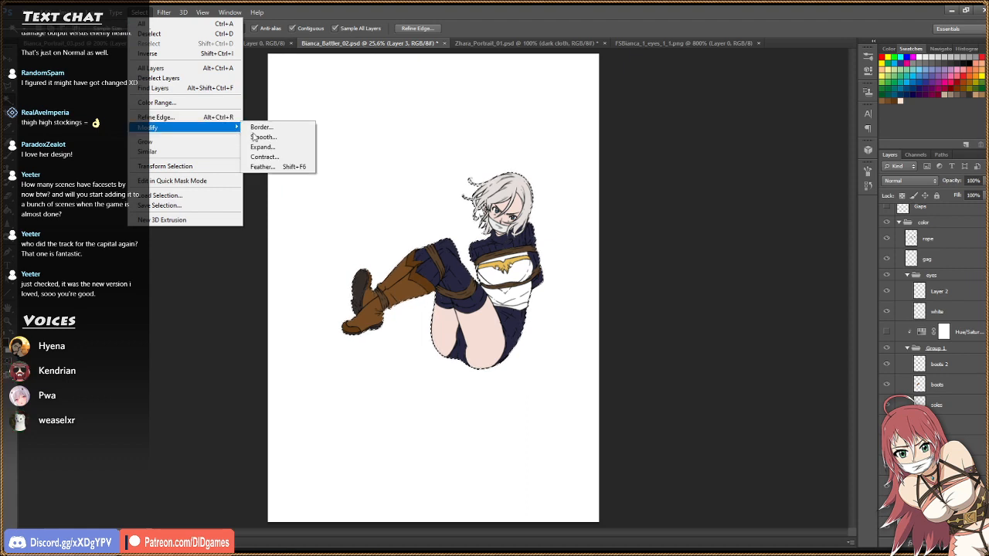
pyautogui.click(270, 158)
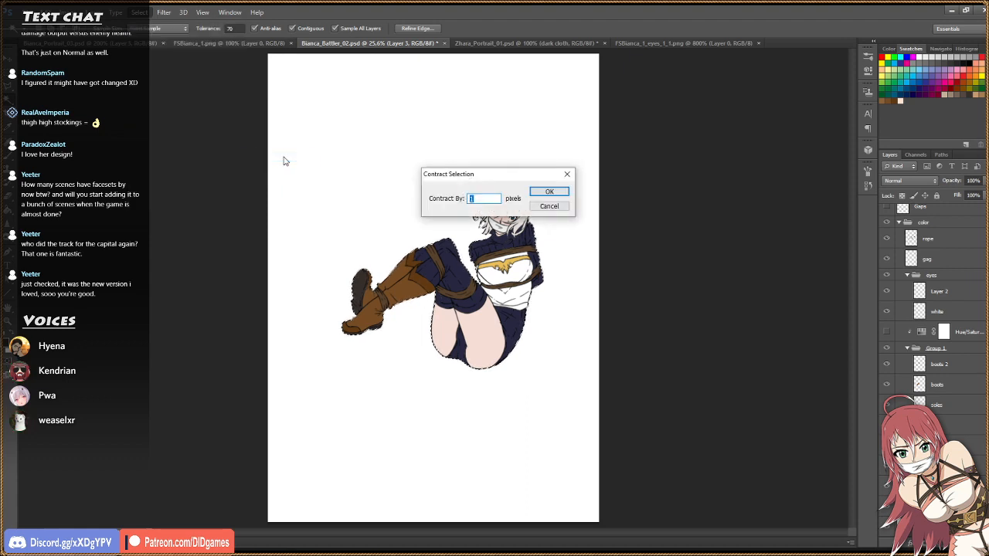
pyautogui.click(549, 193)
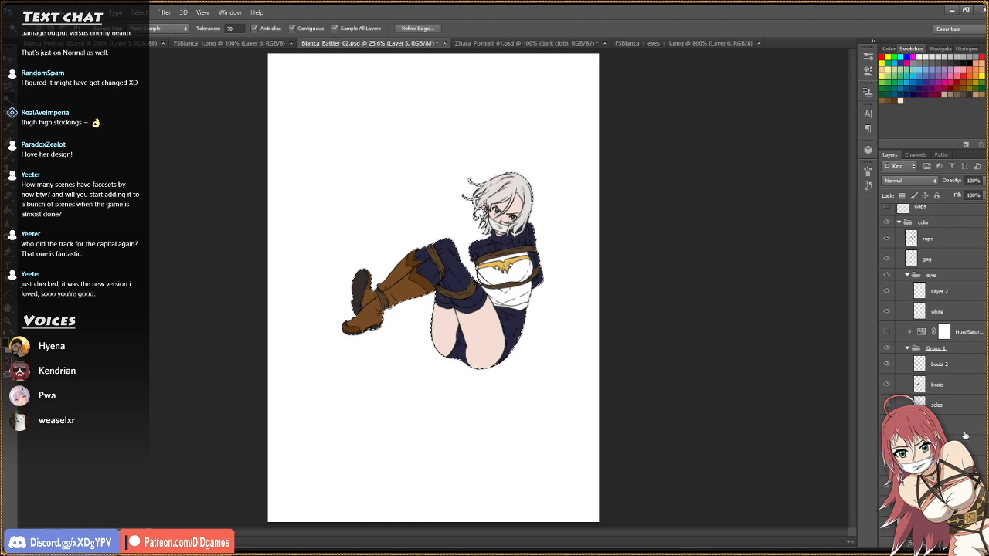
# Fill the figure selection on the new layer with gray in Normal mode at 100% opacity, and deselect.
pyautogui.hotkey('shift', 'BackSpace')
pyautogui.click(367, 129)
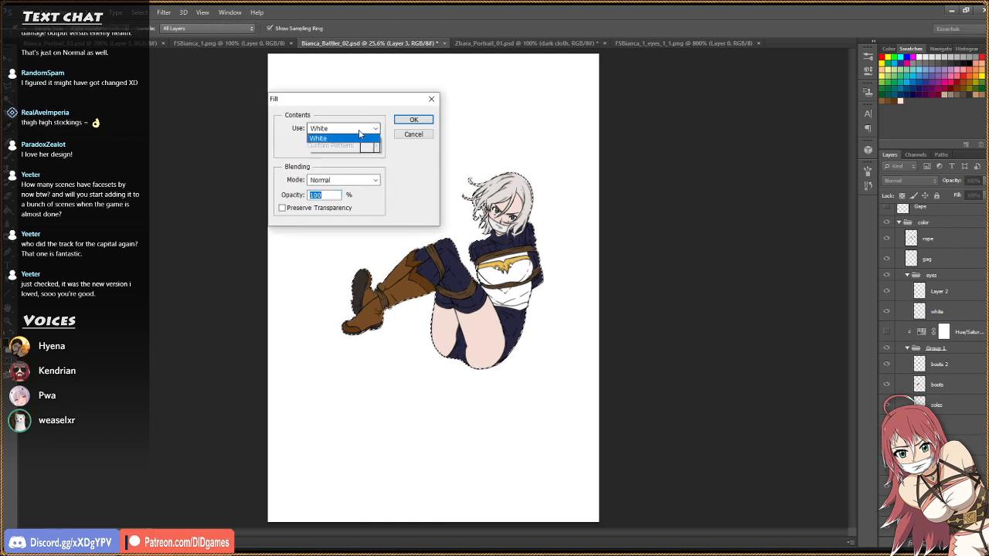
pyautogui.click(340, 212)
pyautogui.click(414, 120)
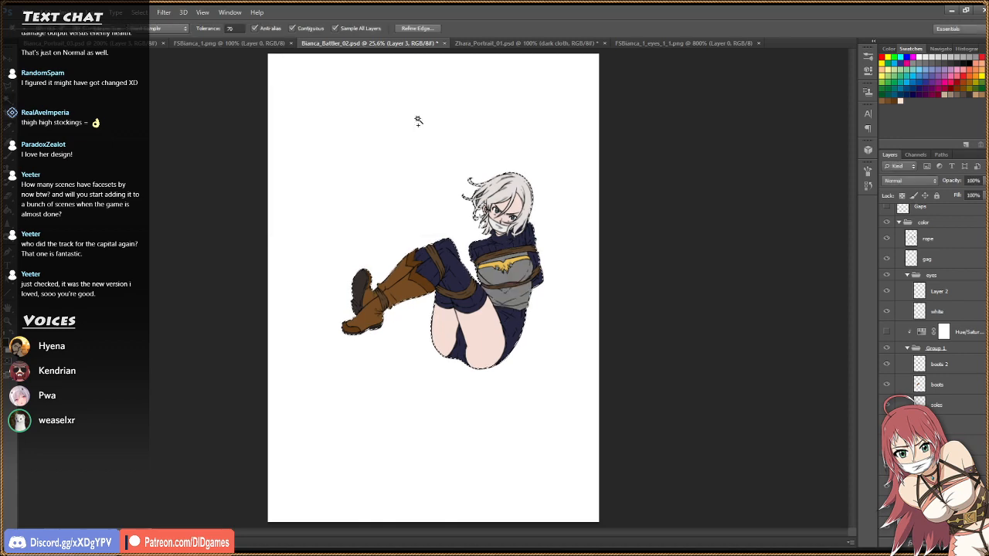
pyautogui.hotkey('ctrl', 'd')
# Select the two gray gaps between the hair strands behind the ear, delete their fill, and deselect.
pyautogui.press('z')
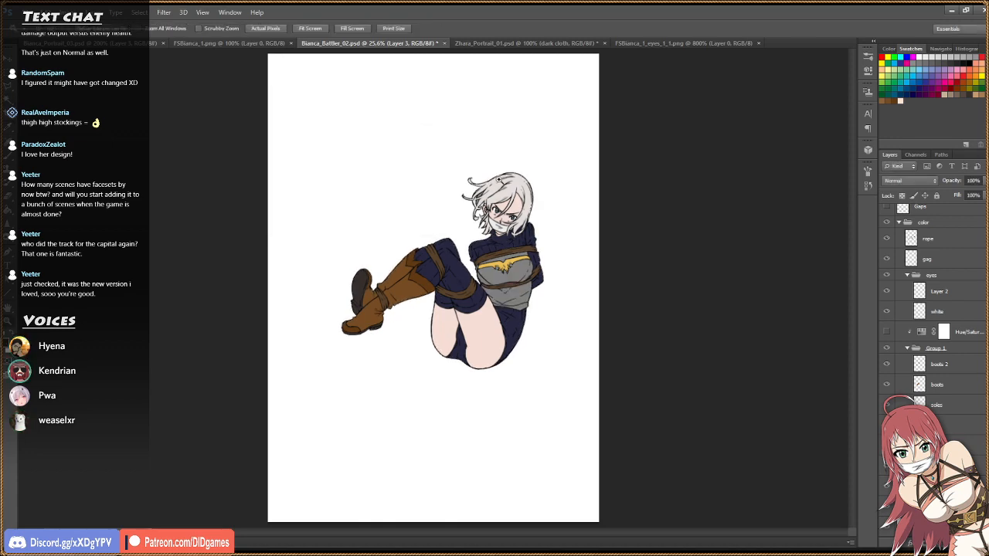
pyautogui.click(492, 192)
pyautogui.click(492, 191)
pyautogui.click(492, 192)
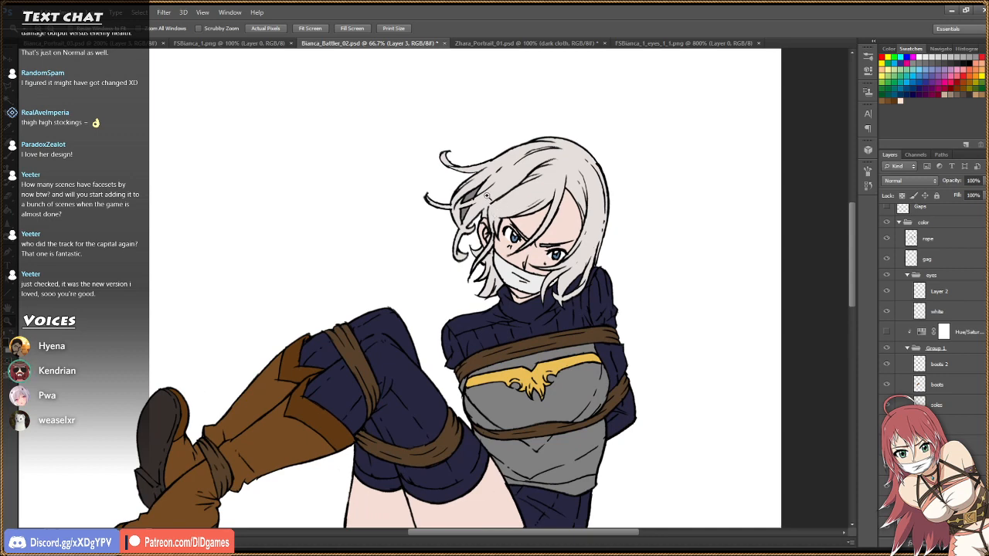
pyautogui.click(462, 189)
pyautogui.click(462, 188)
pyautogui.press('w')
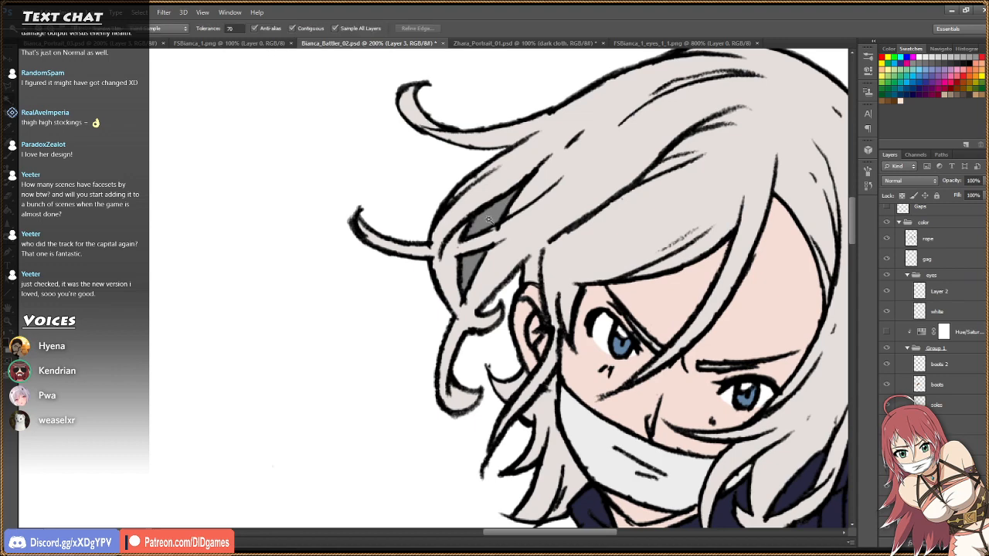
pyautogui.click(493, 222)
pyautogui.keyDown('shift'); pyautogui.click(474, 264); pyautogui.keyUp('shift')
pyautogui.press('Delete')
pyautogui.hotkey('ctrl', 'd')
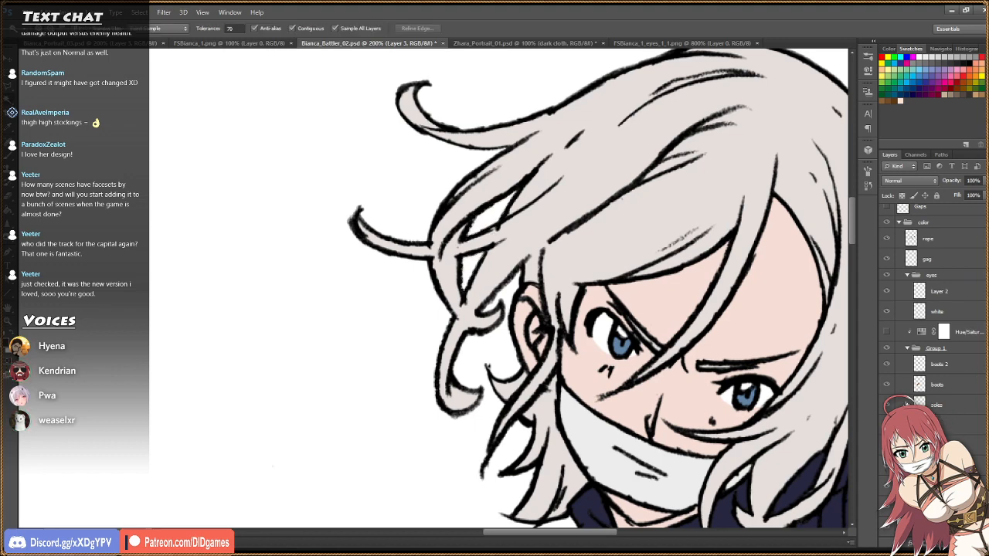
# Compare the figure with the gray base layer off and on, leave it visible, and show the boots' Hue/Saturation adjustment.
pyautogui.press('z')
pyautogui.click(324, 32)
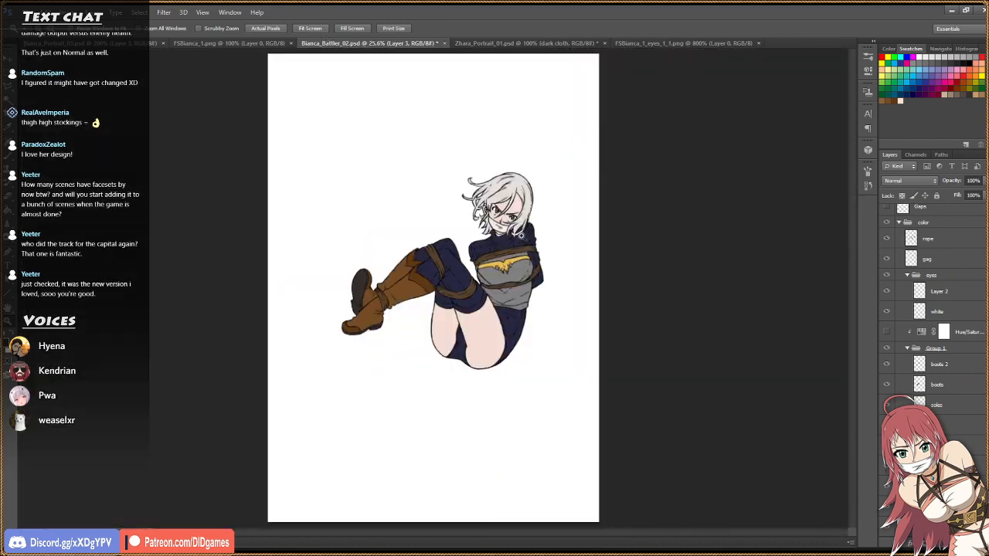
pyautogui.click(529, 241)
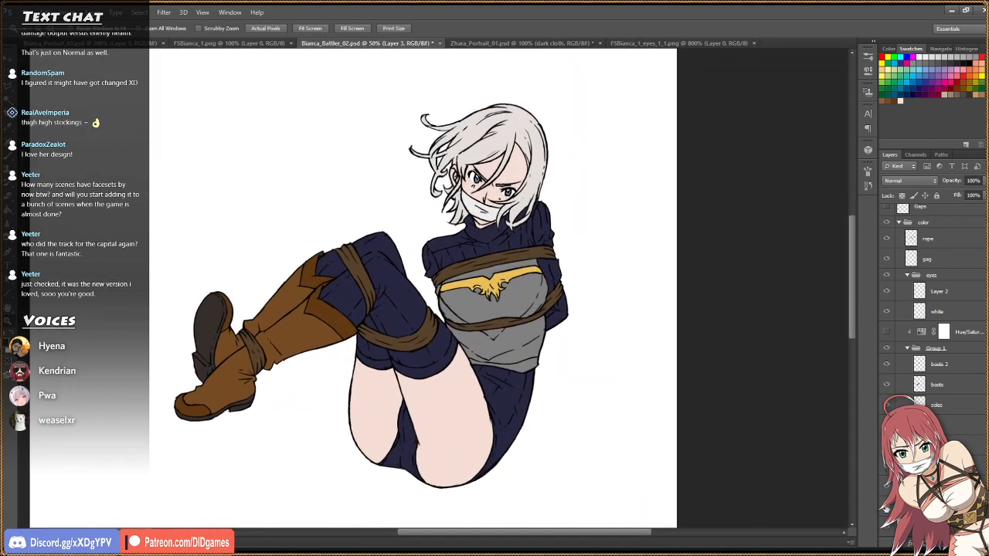
pyautogui.click(886, 511)
pyautogui.click(886, 510)
pyautogui.click(886, 511)
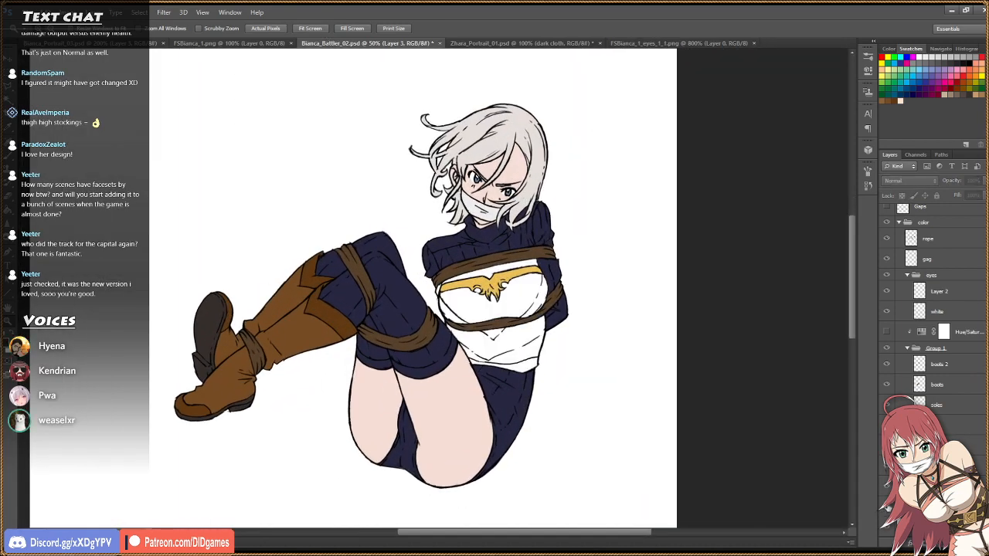
pyautogui.click(886, 510)
pyautogui.click(886, 510)
pyautogui.click(886, 510)
pyautogui.click(884, 508)
pyautogui.click(885, 508)
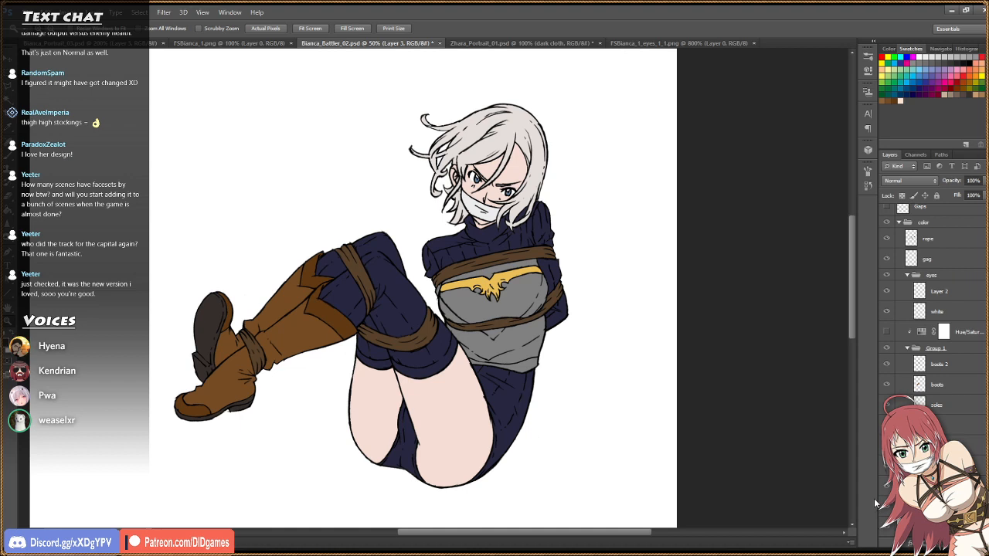
pyautogui.click(887, 332)
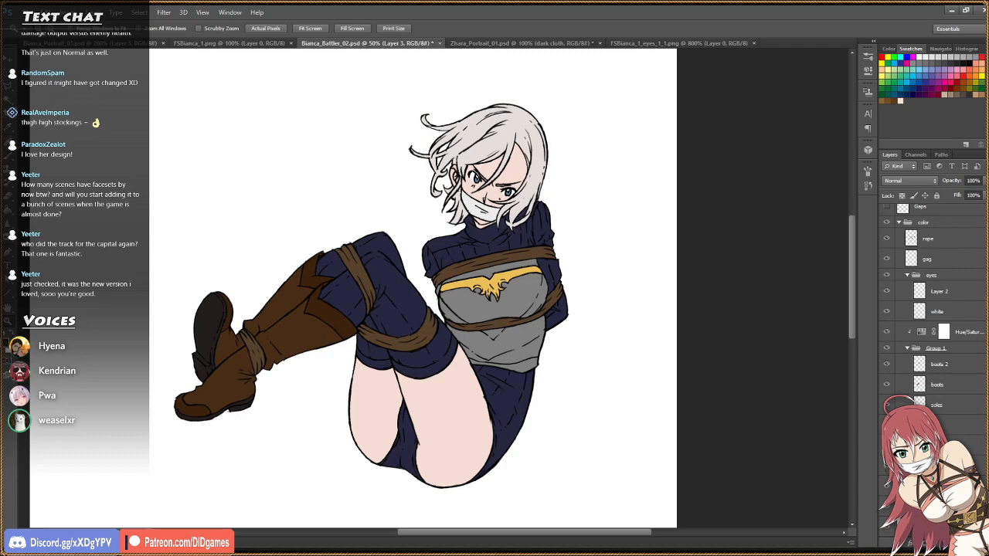
# Switch to RPG Maker and look through the Port Letovi, Milaz storehouse, Camaris ship and Bandit Camp maps, including the ship's map properties.
pyautogui.hotkey('alt', 'Tab')
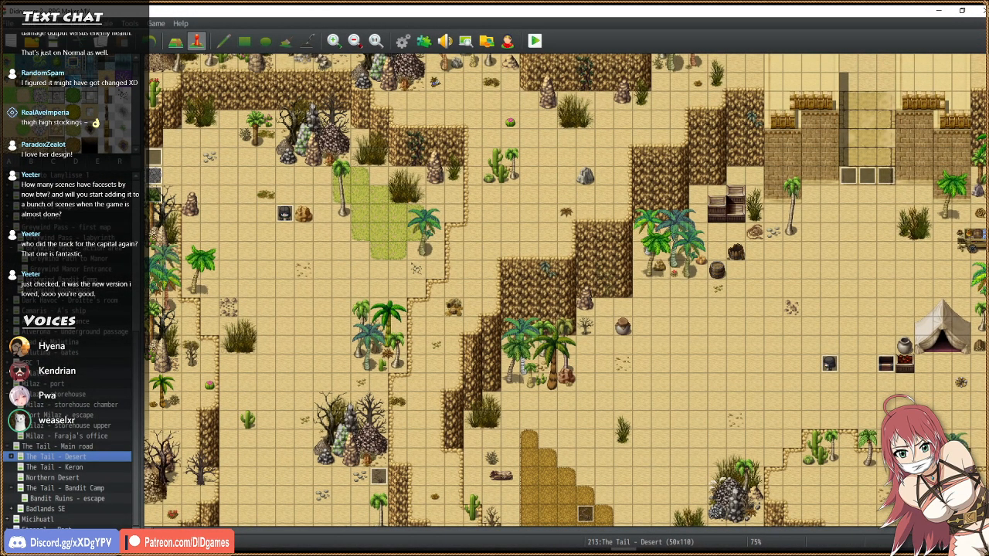
pyautogui.click(69, 224)
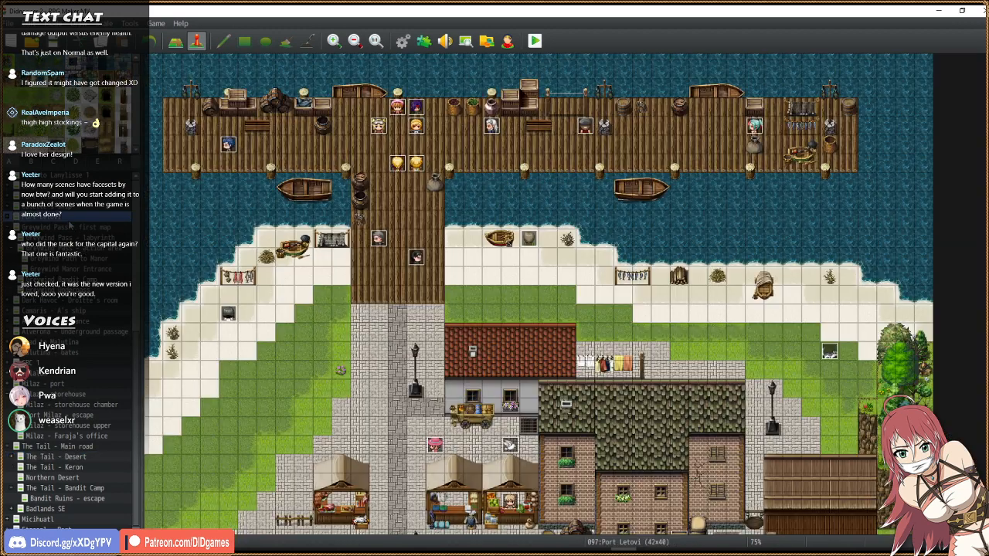
pyautogui.click(7, 395)
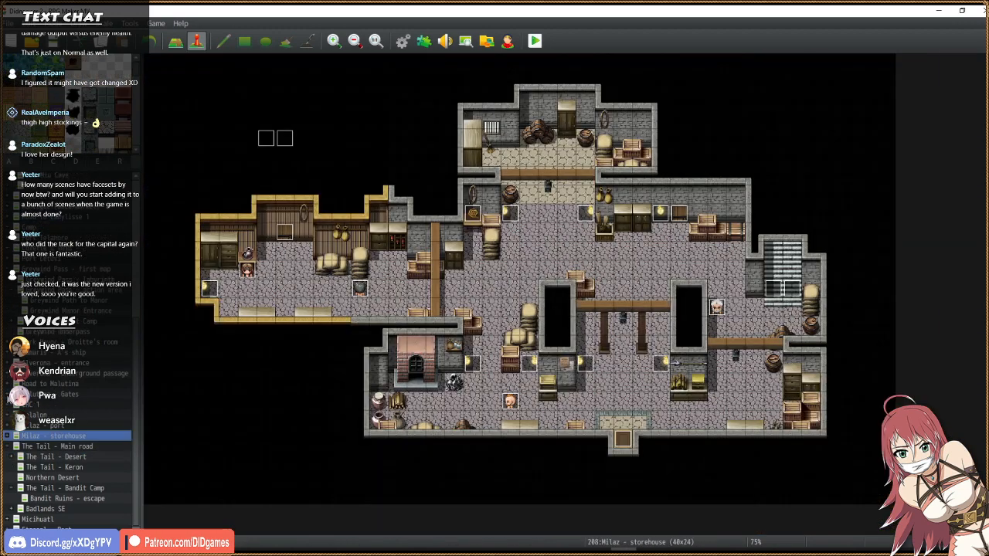
pyautogui.rightClick(79, 355)
pyautogui.click(106, 363)
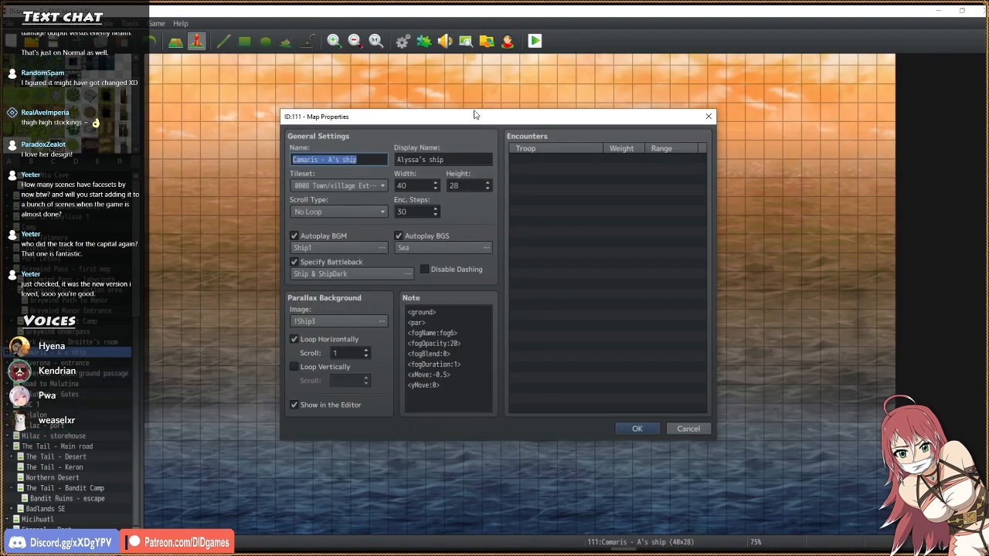
pyautogui.click(708, 117)
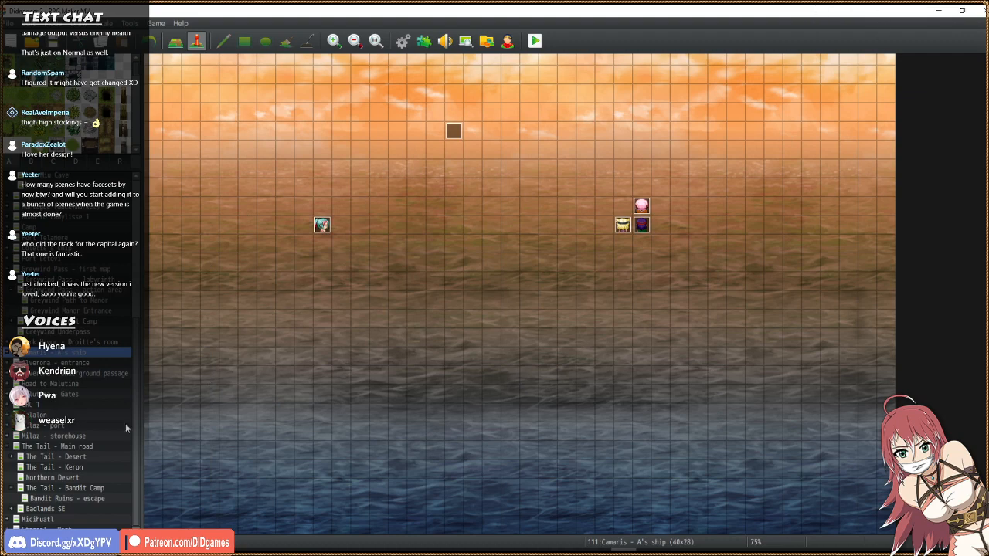
pyautogui.click(51, 456)
pyautogui.click(48, 487)
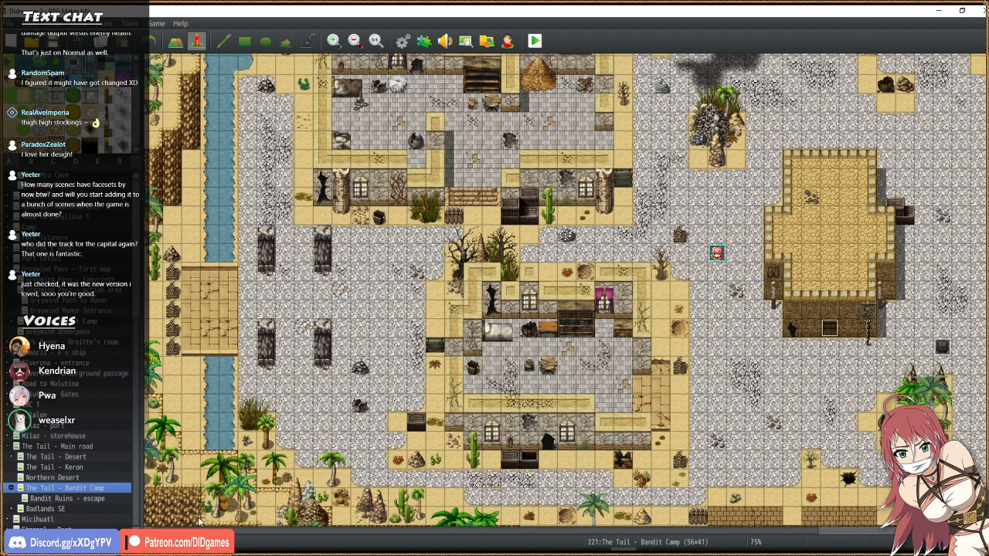
# Minimize the RPG Maker window and return to the Bianca battler artwork in Photoshop.
pyautogui.click(635, 551)
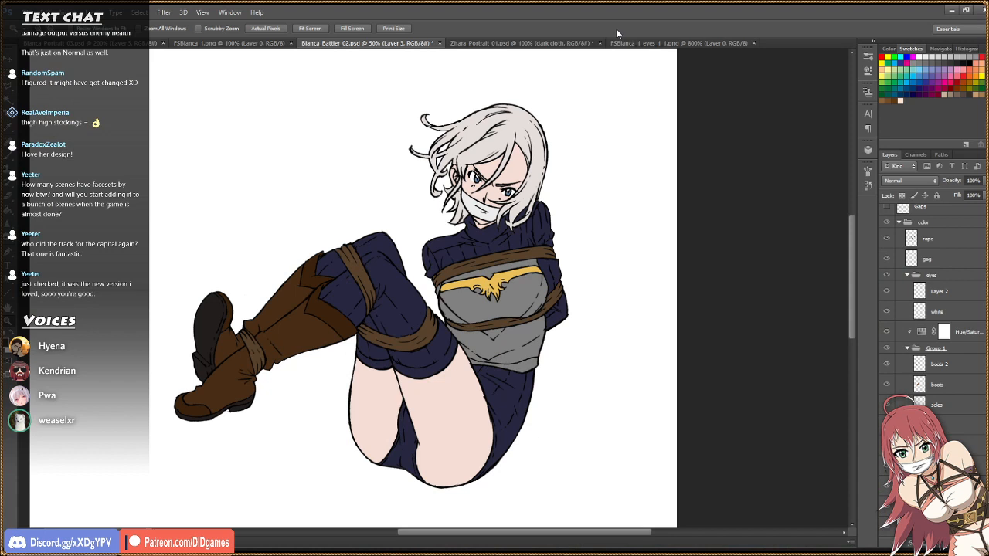
pyautogui.click(626, 551)
pyautogui.click(699, 551)
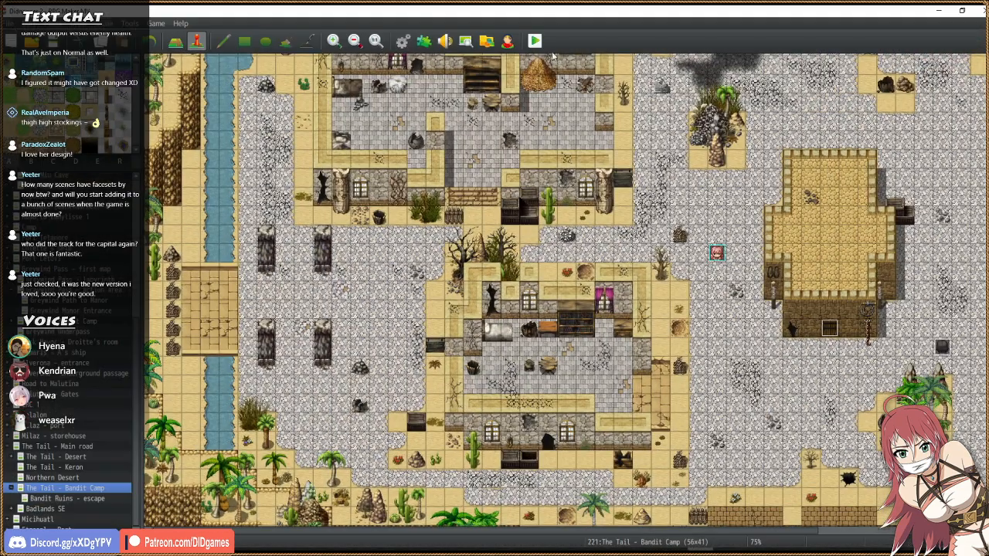
pyautogui.moveTo(558, 9); pyautogui.dragTo(988, 3)
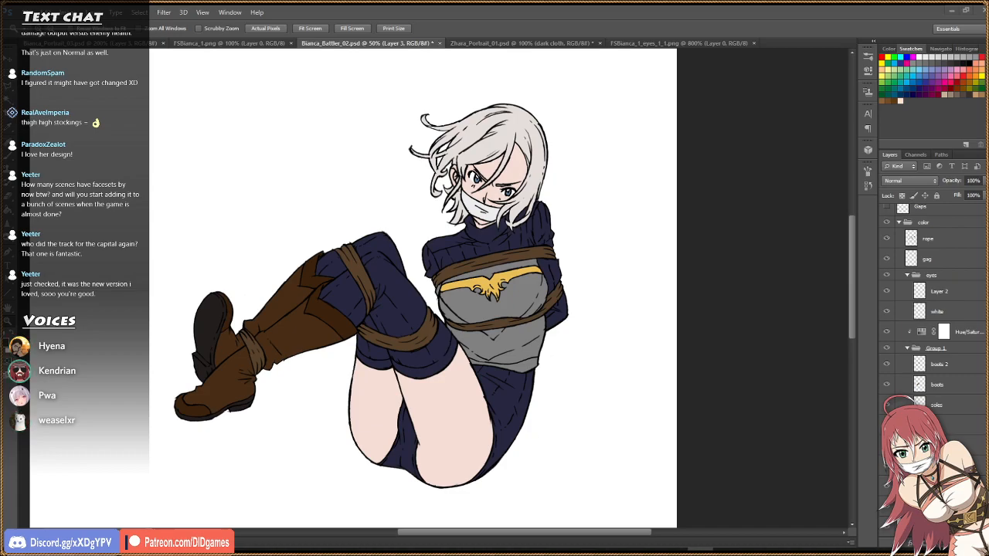
pyautogui.moveTo(532, 549); pyautogui.dragTo(319, 11)
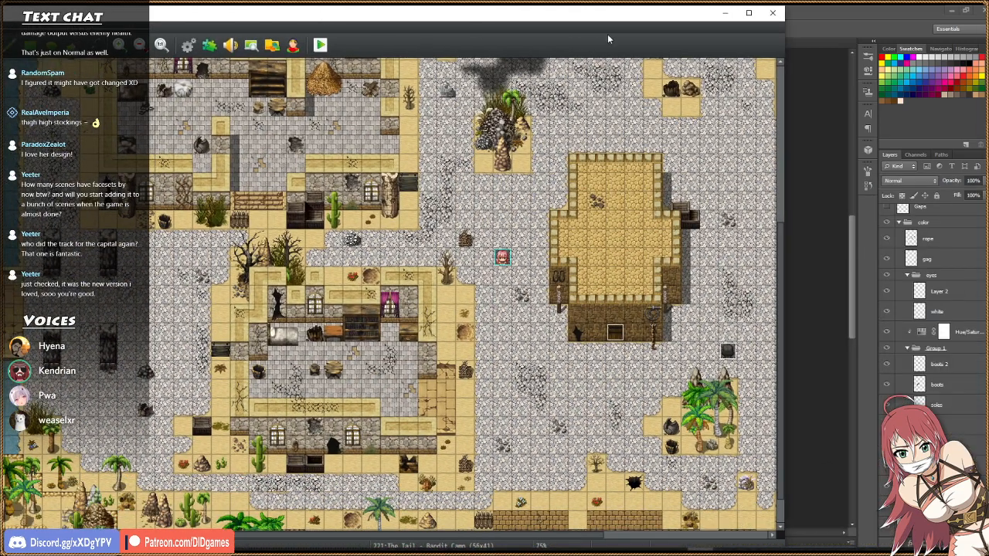
pyautogui.click(722, 15)
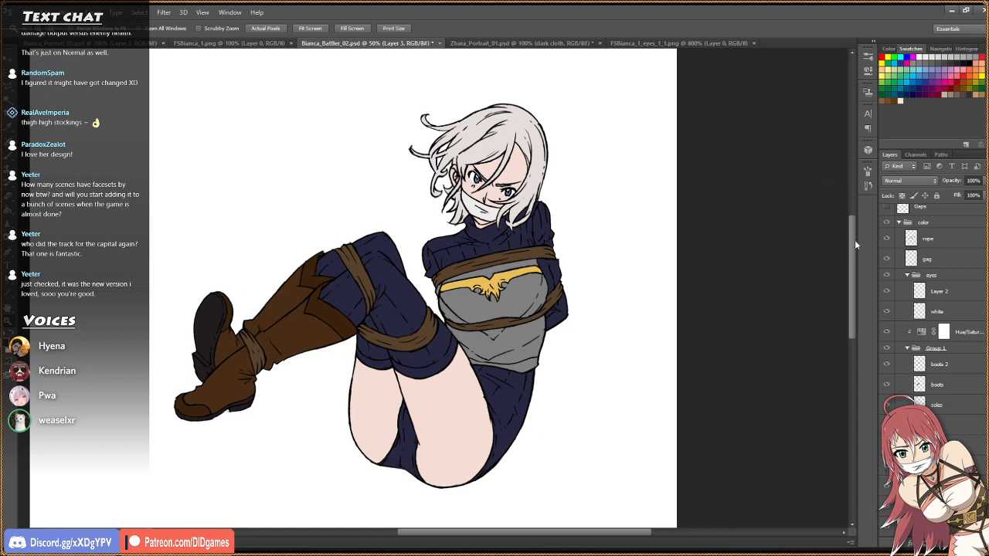
# Try filling the gray strip above the gold chest emblem with the navy cloth color on the dark layer, and undo the fill.
pyautogui.moveTo(854, 241); pyautogui.dragTo(854, 243)
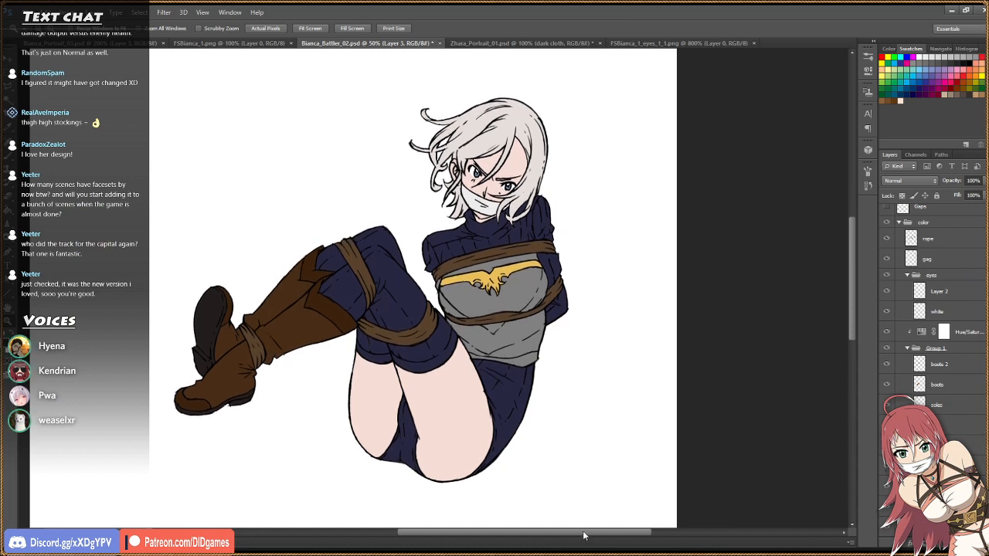
pyautogui.moveTo(575, 533); pyautogui.dragTo(552, 545)
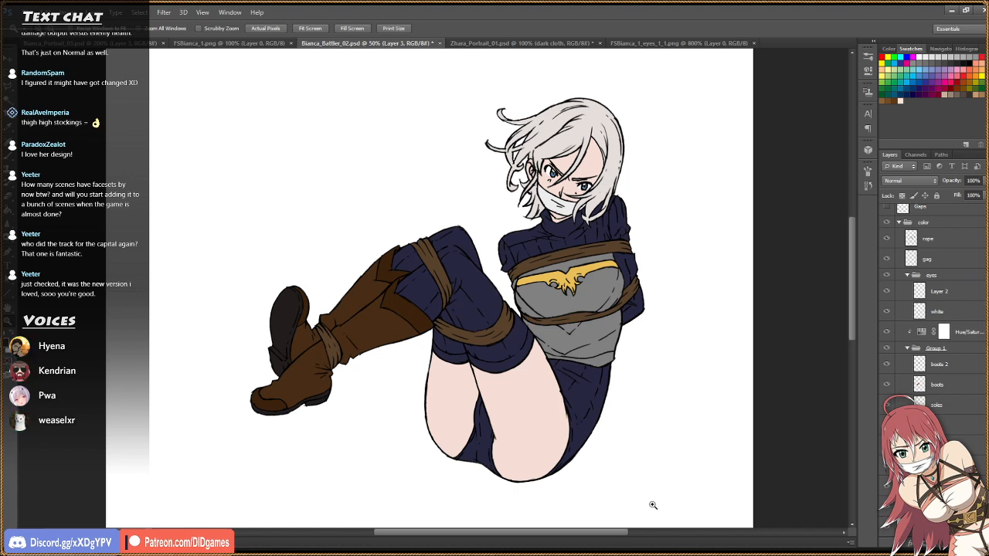
pyautogui.click(553, 255)
pyautogui.press('i')
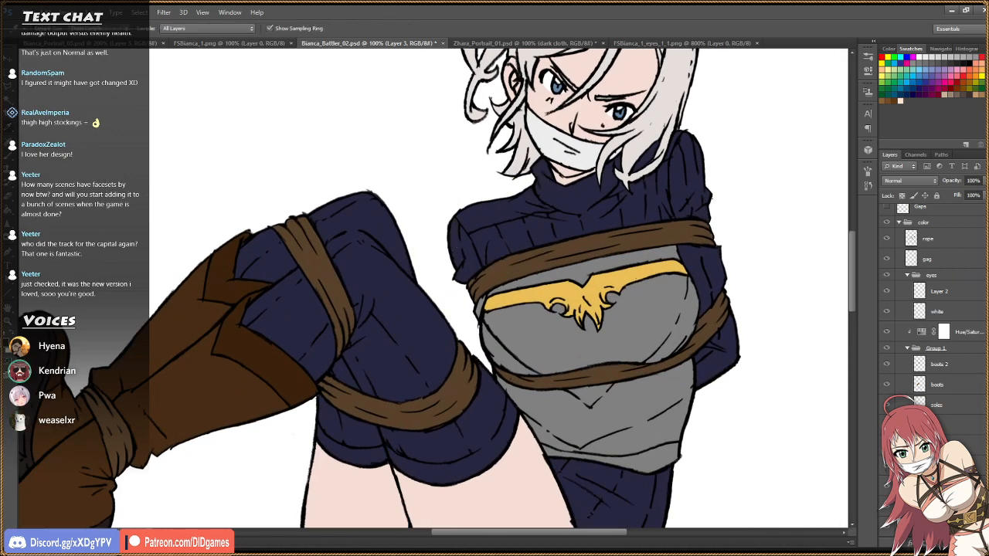
pyautogui.click(960, 444)
pyautogui.press('g')
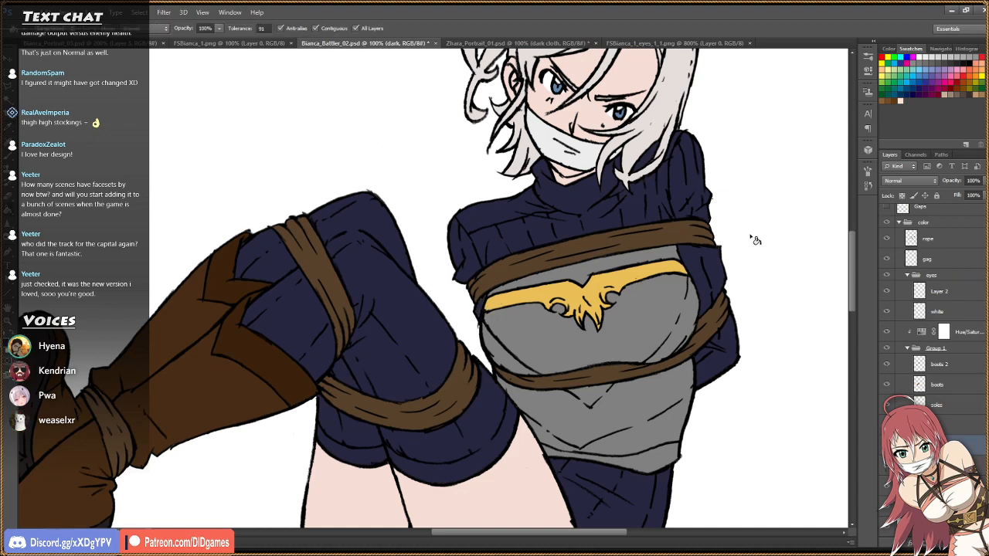
pyautogui.click(624, 258)
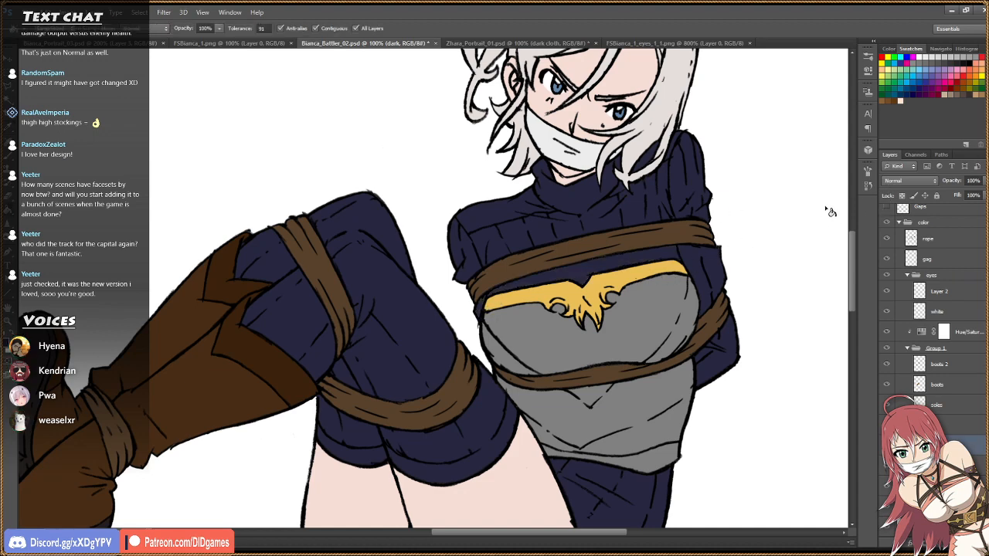
pyautogui.hotkey('ctrl', 'z')
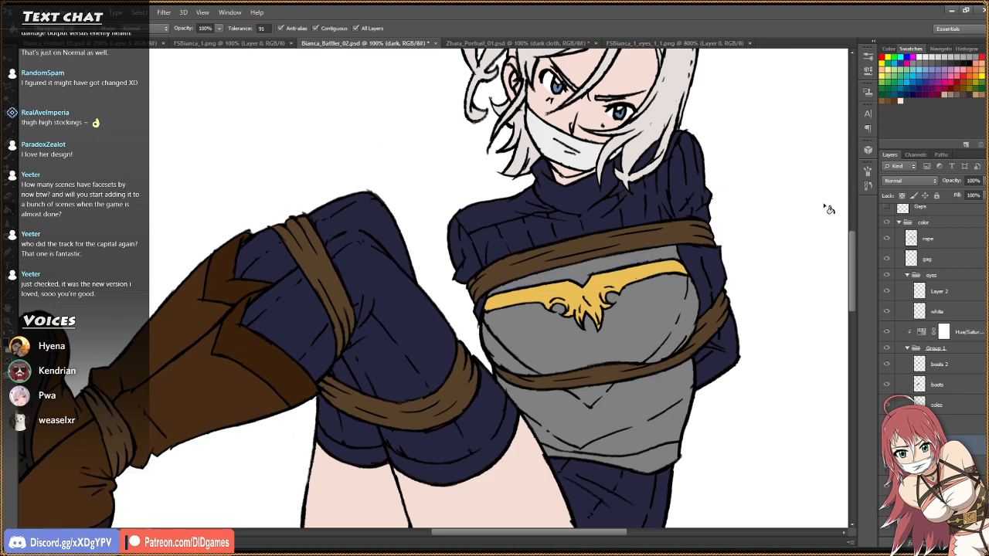
# Add a new layer above the dark layer and check the chest design on the Bianca portrait line art.
pyautogui.click(964, 543)
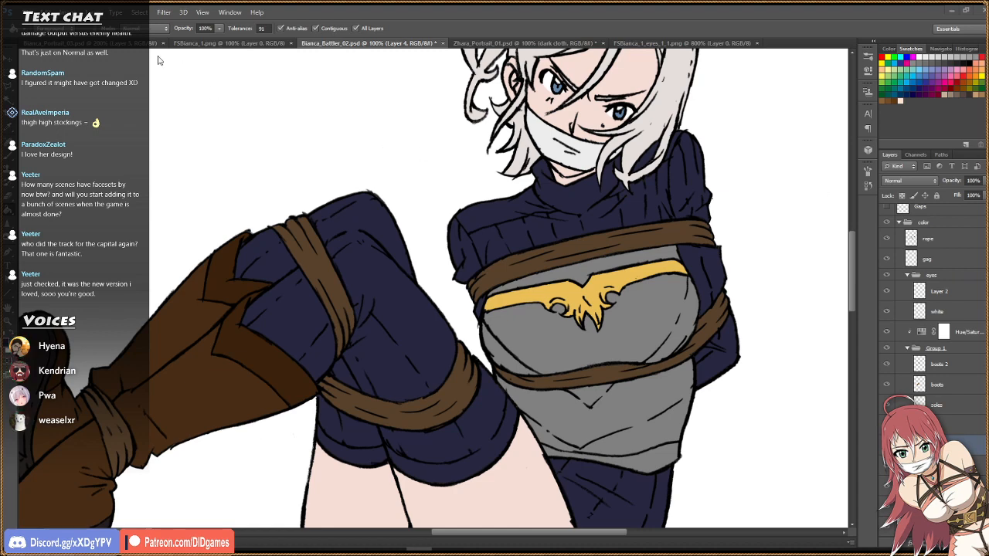
pyautogui.click(261, 43)
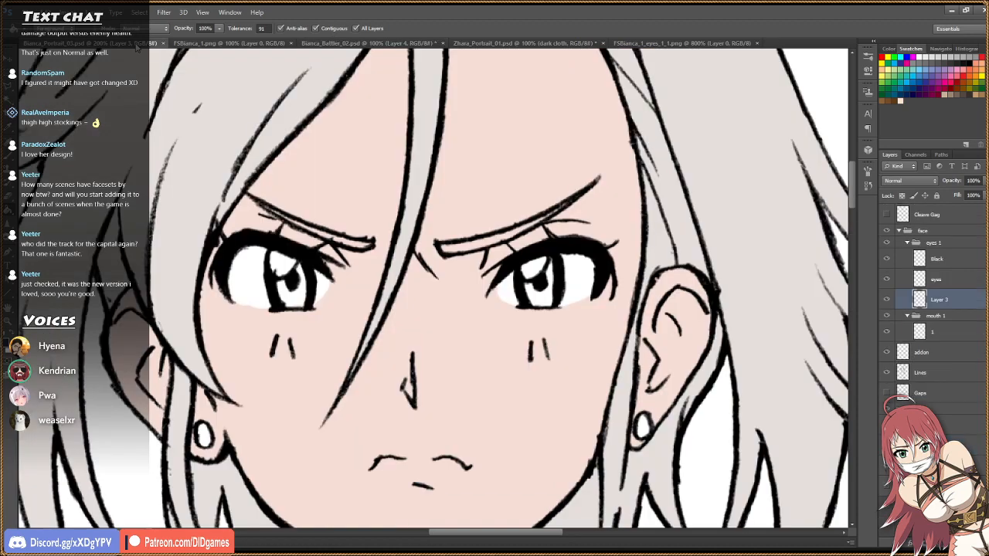
pyautogui.press('z')
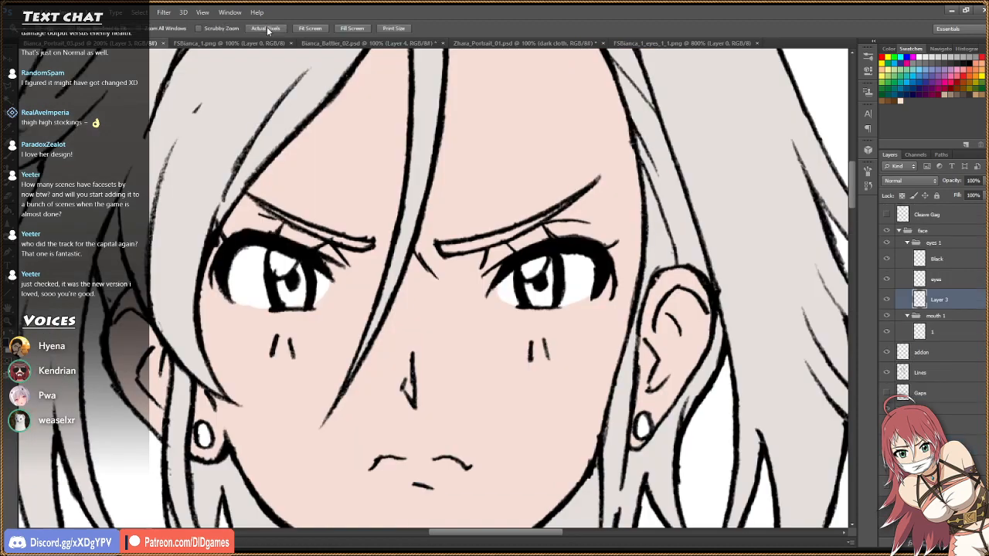
pyautogui.click(309, 28)
pyautogui.click(443, 291)
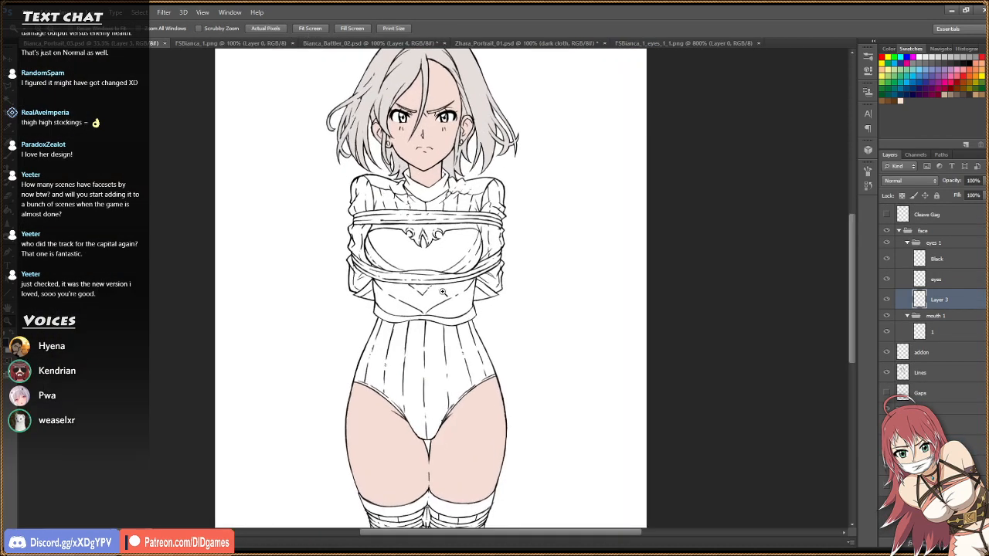
pyautogui.click(443, 291)
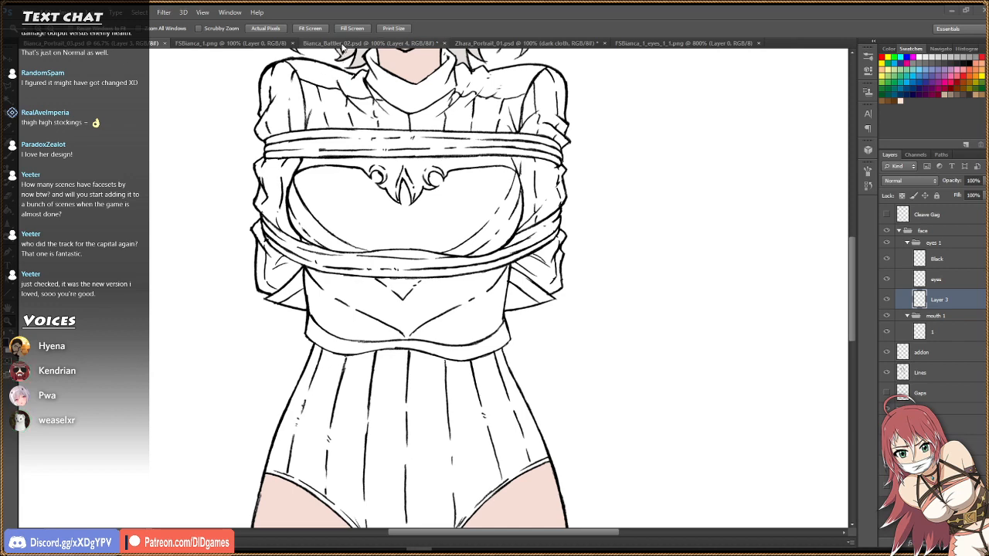
pyautogui.click(344, 43)
pyautogui.click(510, 43)
pyautogui.click(345, 44)
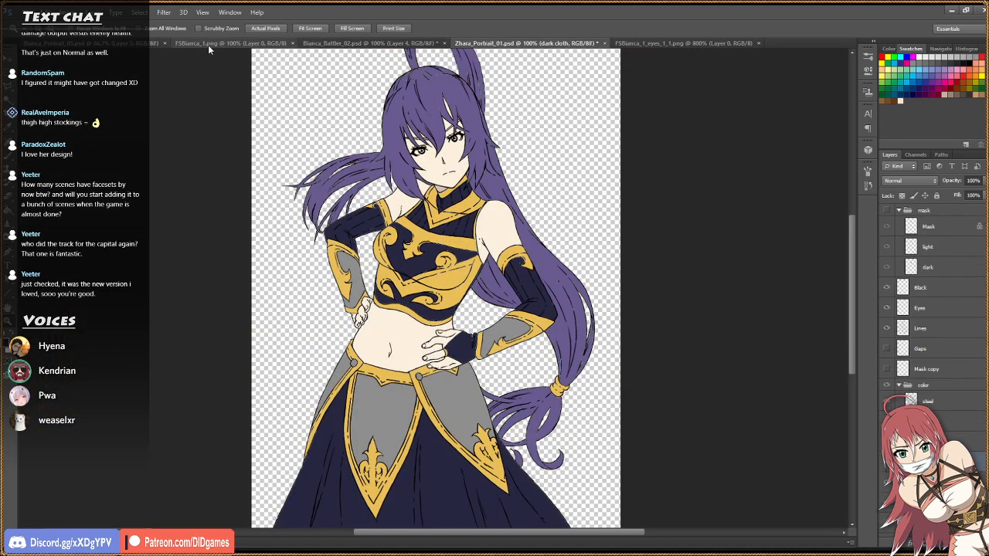
pyautogui.click(208, 44)
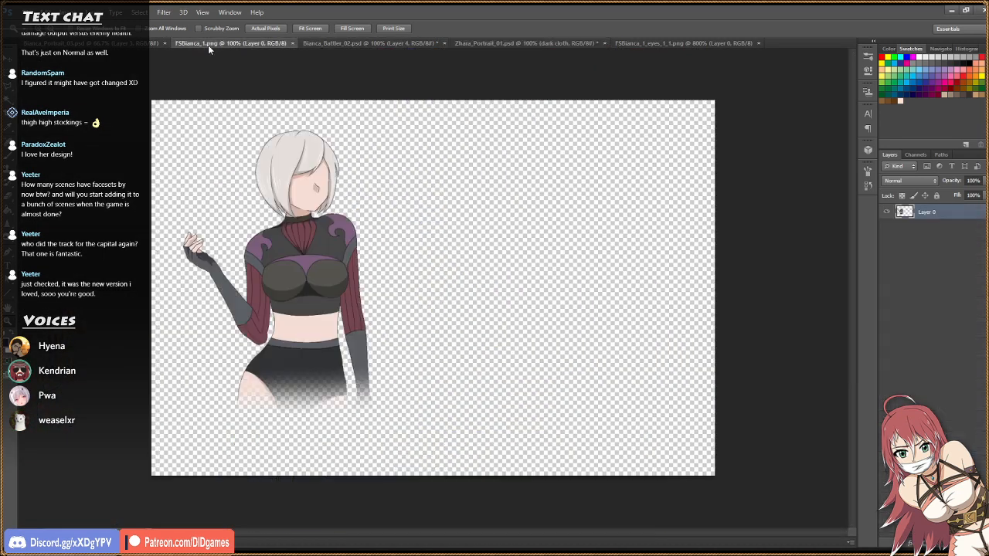
# Examine the chest and shoulder colors of the outfit in FSBianca_1.png up close.
pyautogui.click(271, 262)
pyautogui.click(271, 262)
pyautogui.click(271, 262)
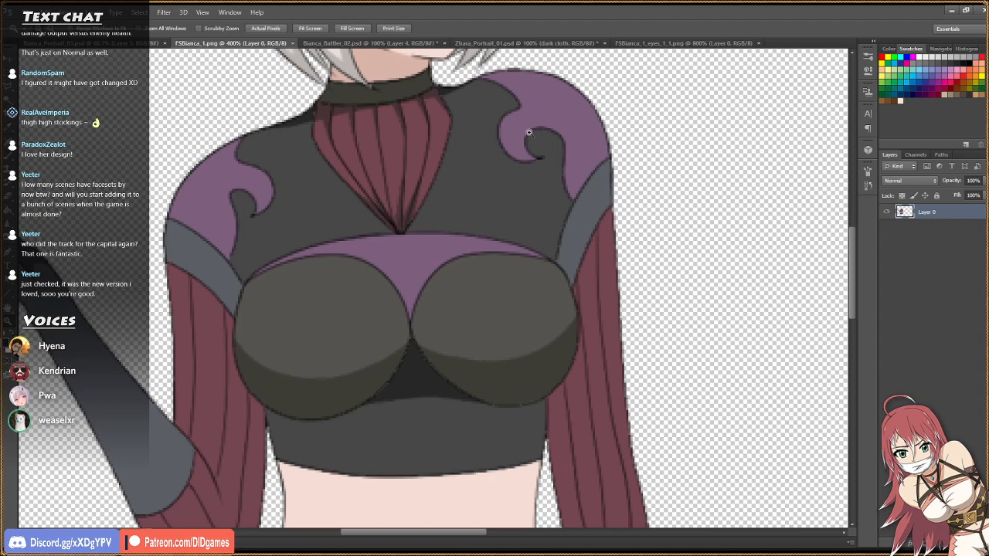
pyautogui.click(280, 28)
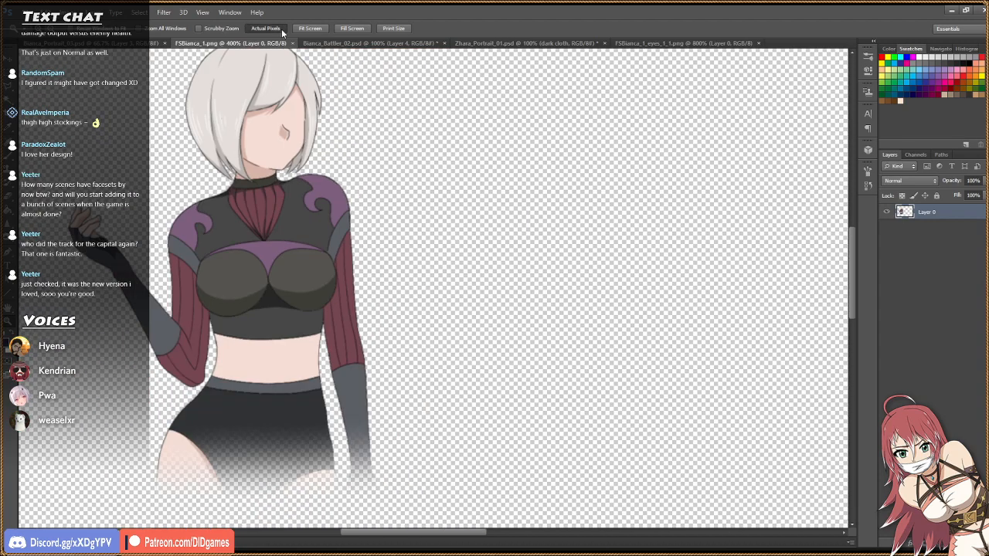
pyautogui.click(311, 291)
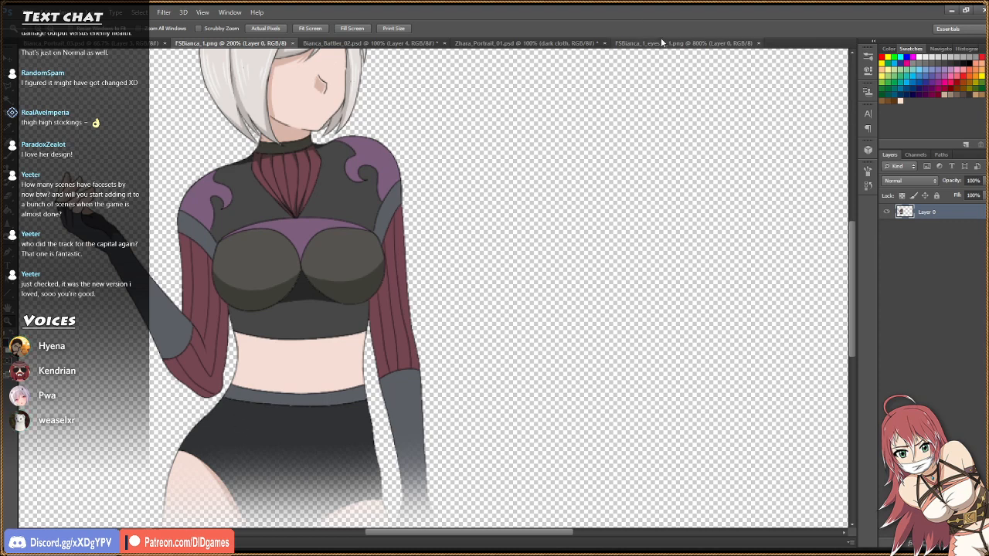
# Sample the light gray skirt panel in Zhara_Portrait_01.psd and fill Bianca's chest area below the gold emblem with it on the new layer.
pyautogui.click(514, 43)
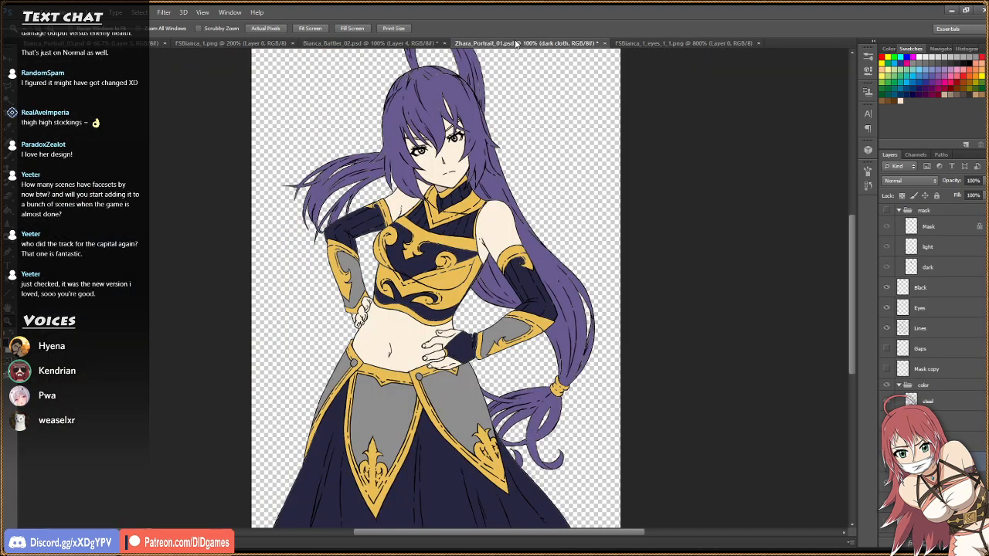
pyautogui.click(404, 43)
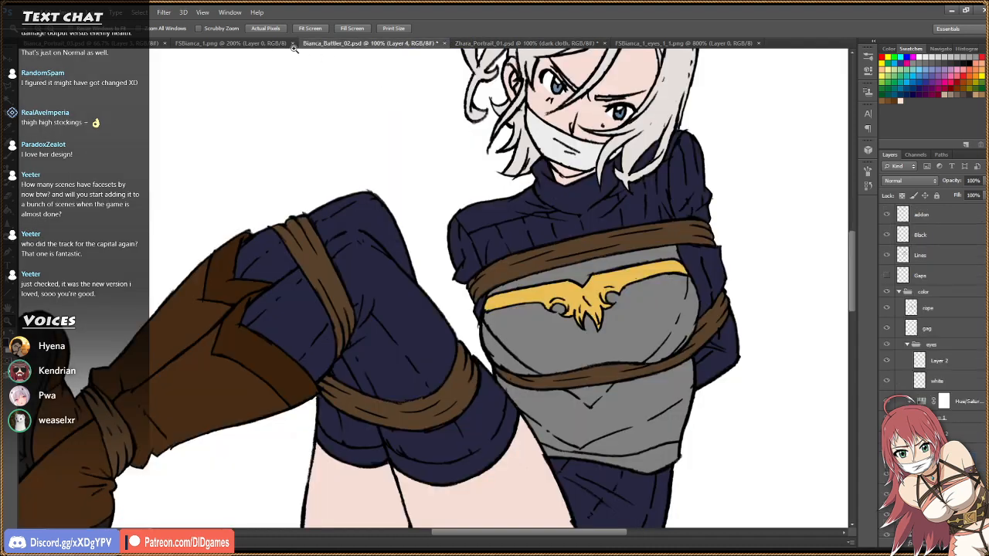
pyautogui.click(525, 43)
pyautogui.scroll(-1, 465, 277)
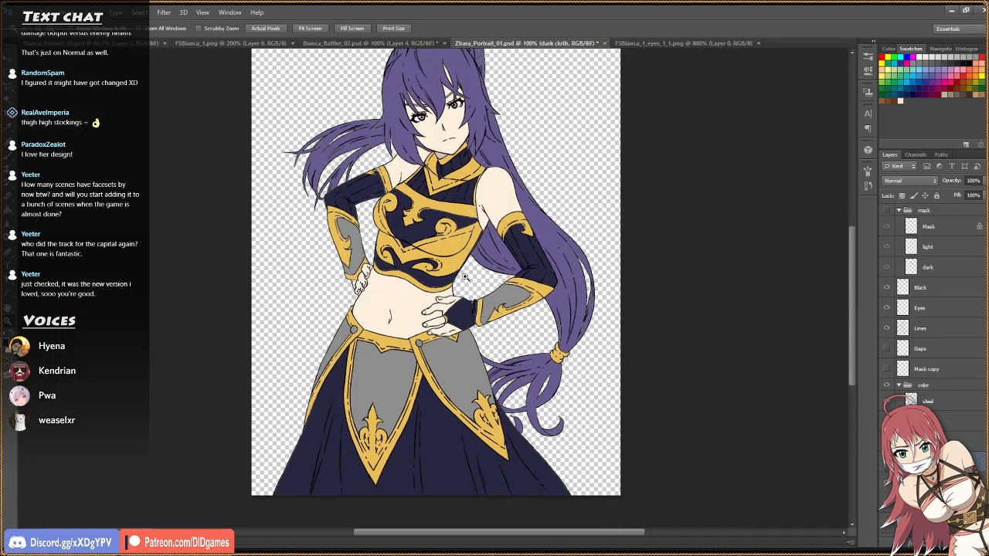
pyautogui.press('i')
pyautogui.click(467, 369)
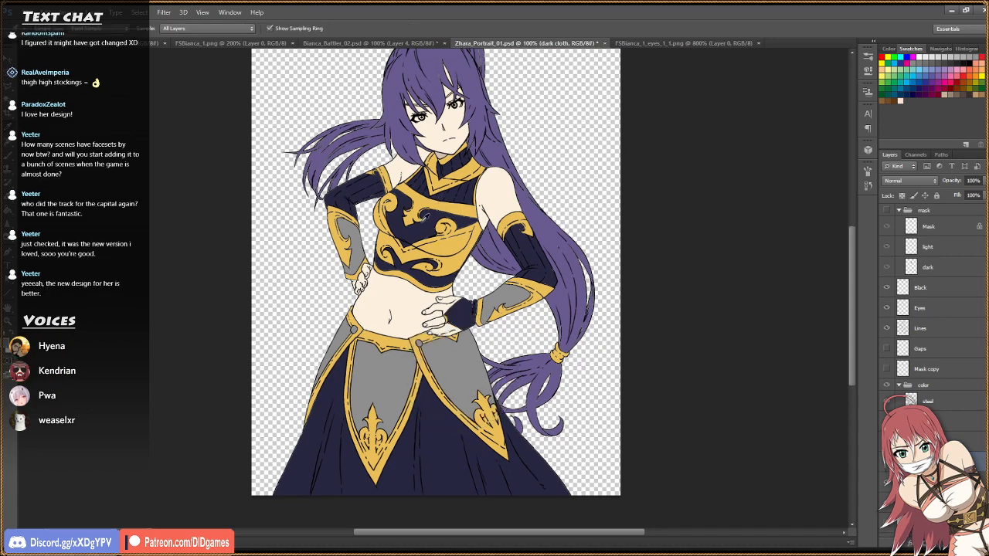
pyautogui.click(462, 360)
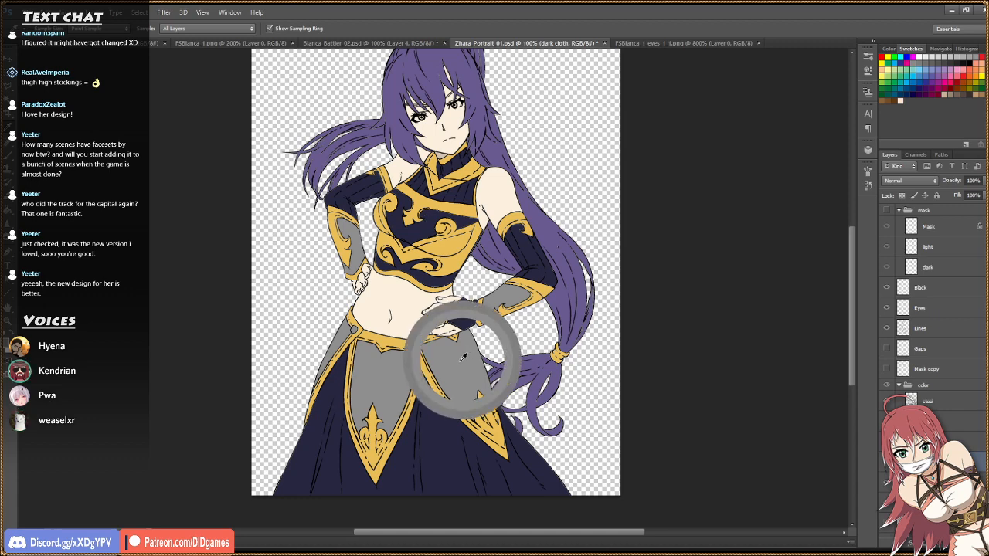
pyautogui.click(630, 41)
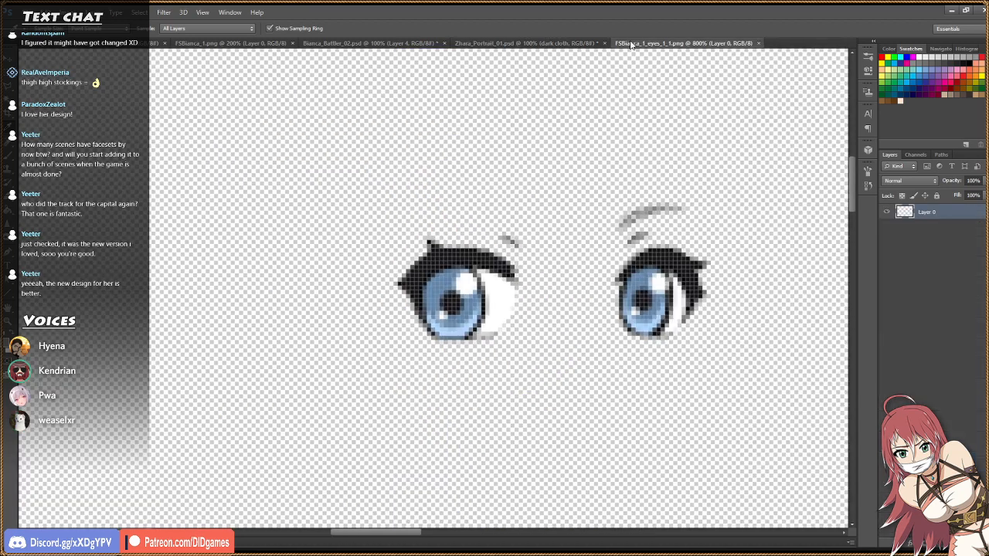
pyautogui.click(338, 43)
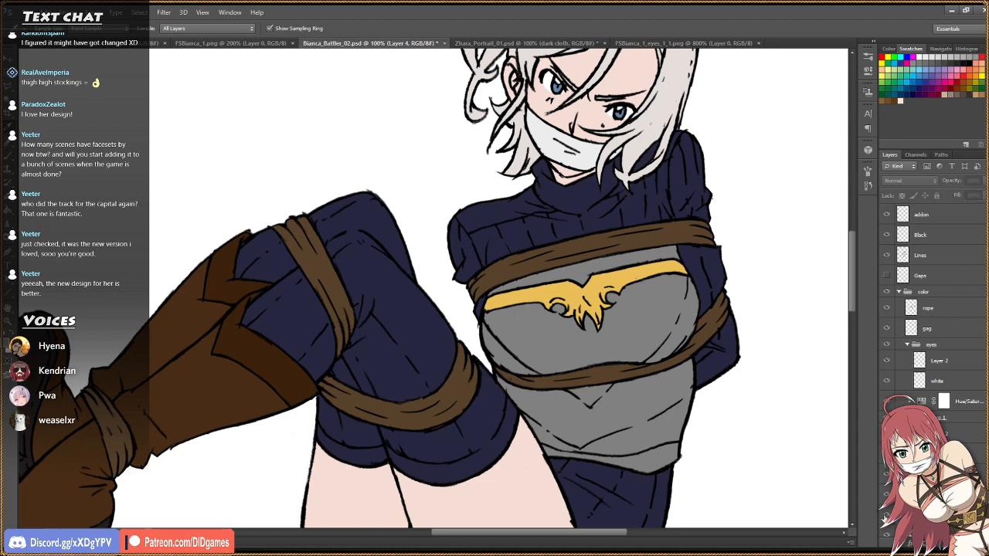
pyautogui.press('g')
pyautogui.click(537, 341)
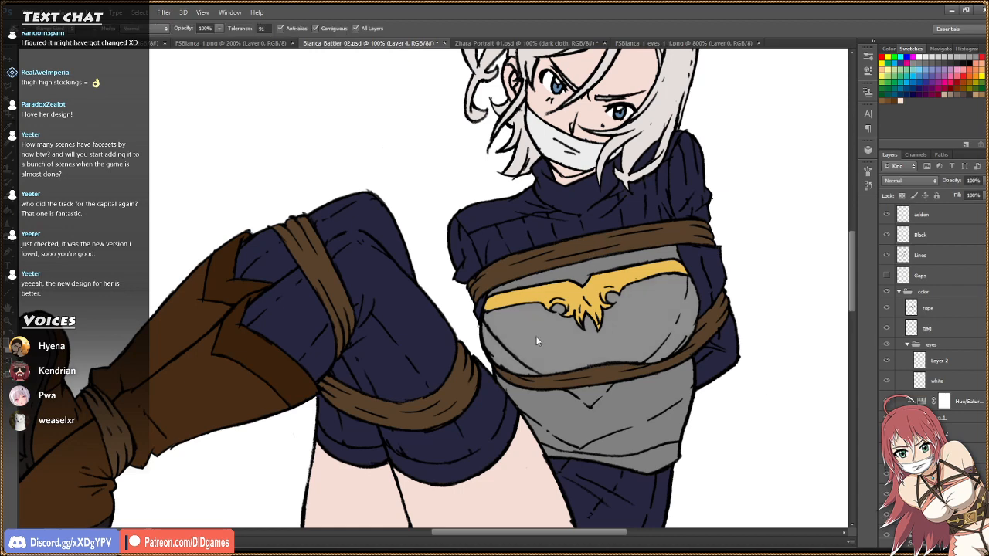
# Fill the lower torso panel with the sampled gray and hide the white background layer in Bianca_Battler_02.psd.
pyautogui.click(554, 417)
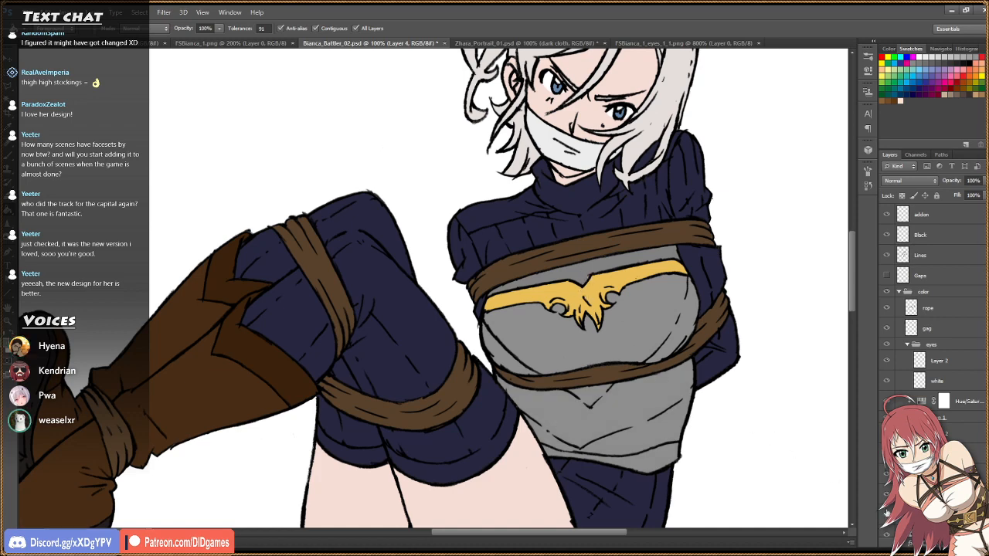
pyautogui.click(887, 515)
pyautogui.click(887, 514)
pyautogui.scroll(-3, 887, 514)
pyautogui.scroll(-1, 886, 514)
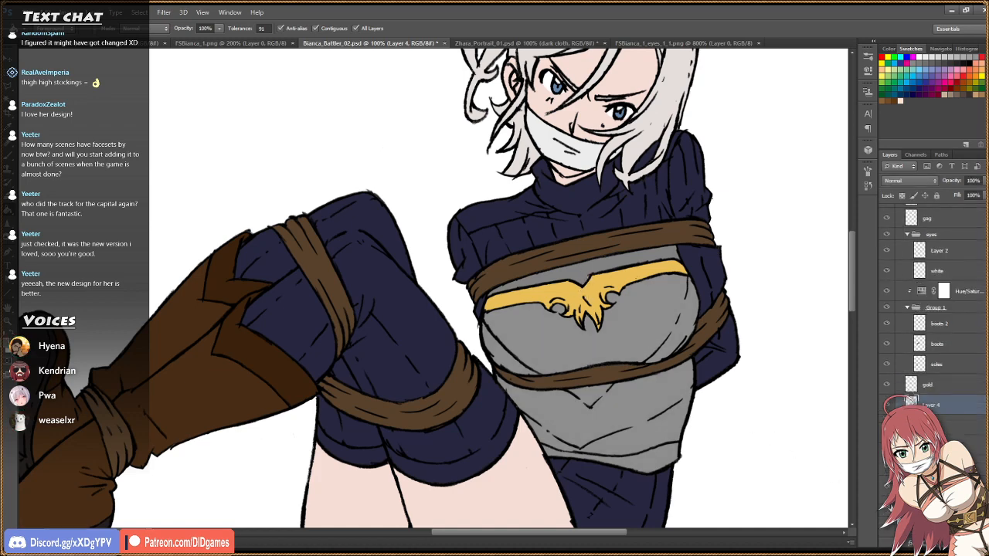
pyautogui.click(887, 521)
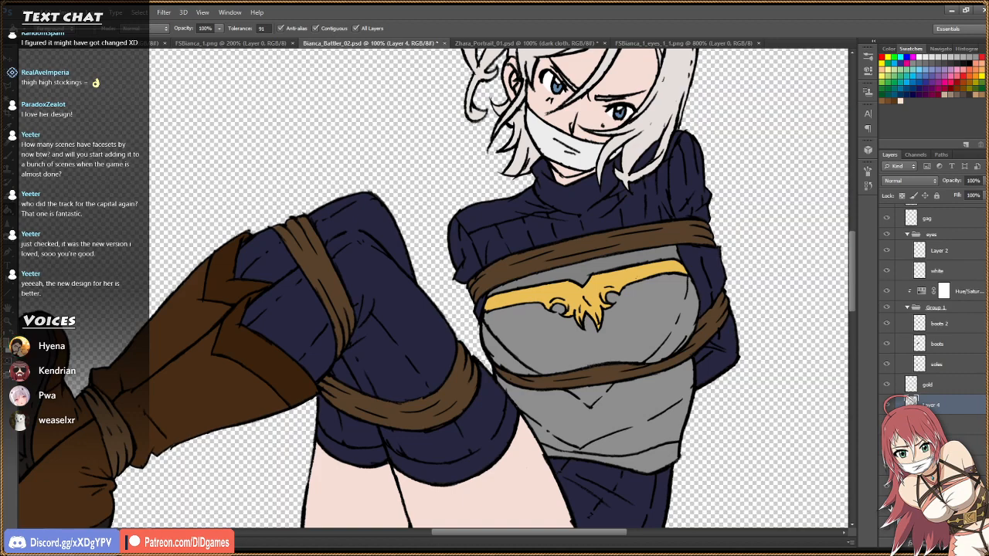
pyautogui.click(886, 521)
pyautogui.click(887, 521)
pyautogui.click(887, 521)
pyautogui.click(887, 521)
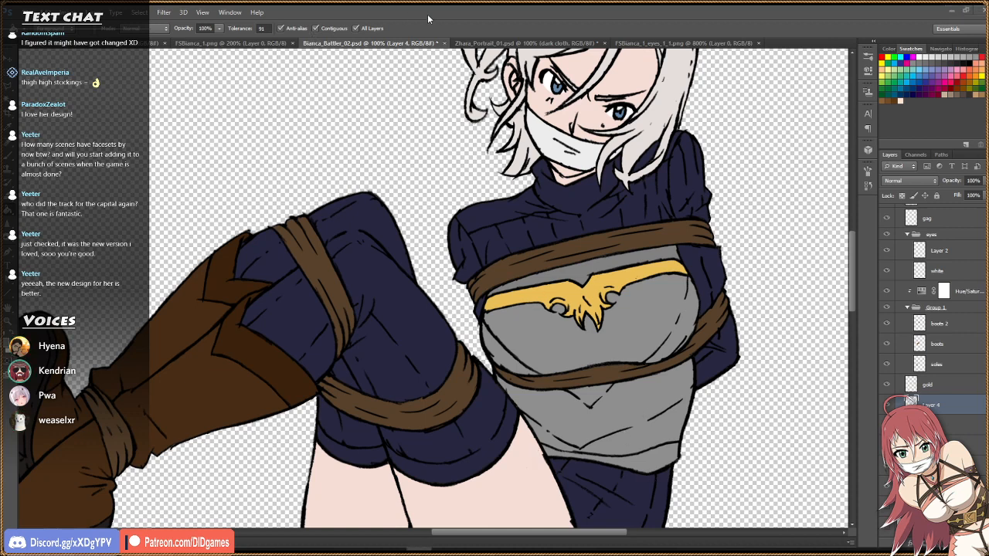
# Examine Bianca's flat colors against transparency, both up close and as a whole figure on the canvas.
pyautogui.click(651, 44)
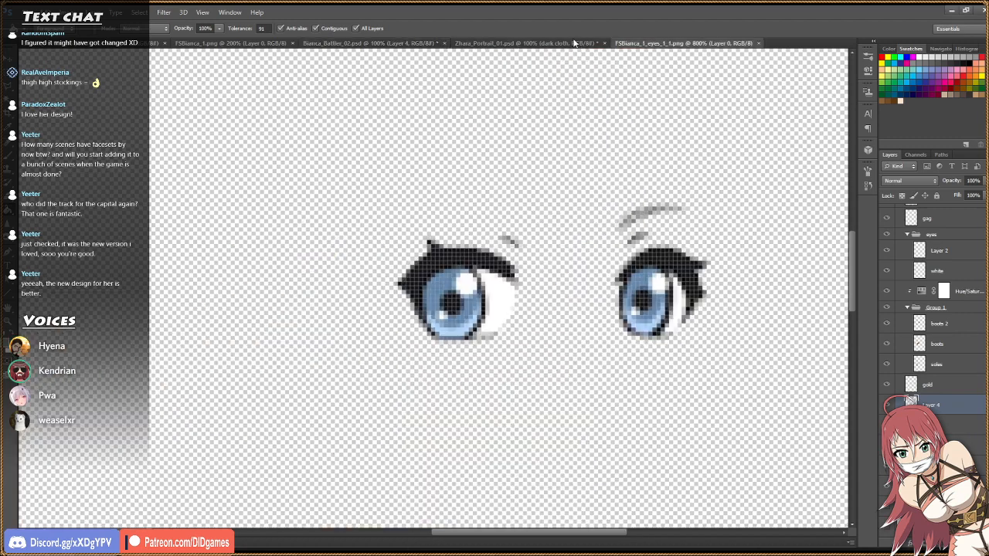
pyautogui.click(364, 43)
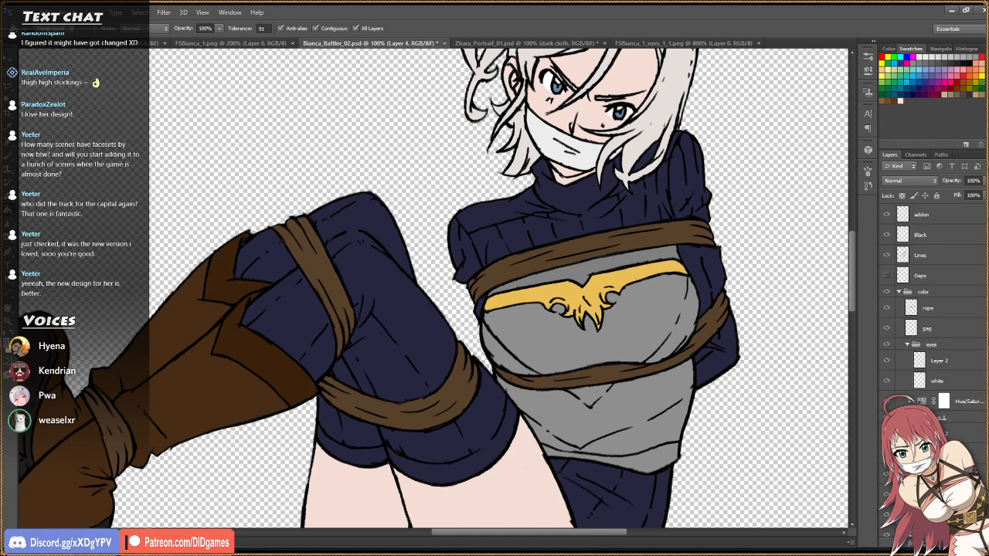
pyautogui.scroll(-5, 606, 390)
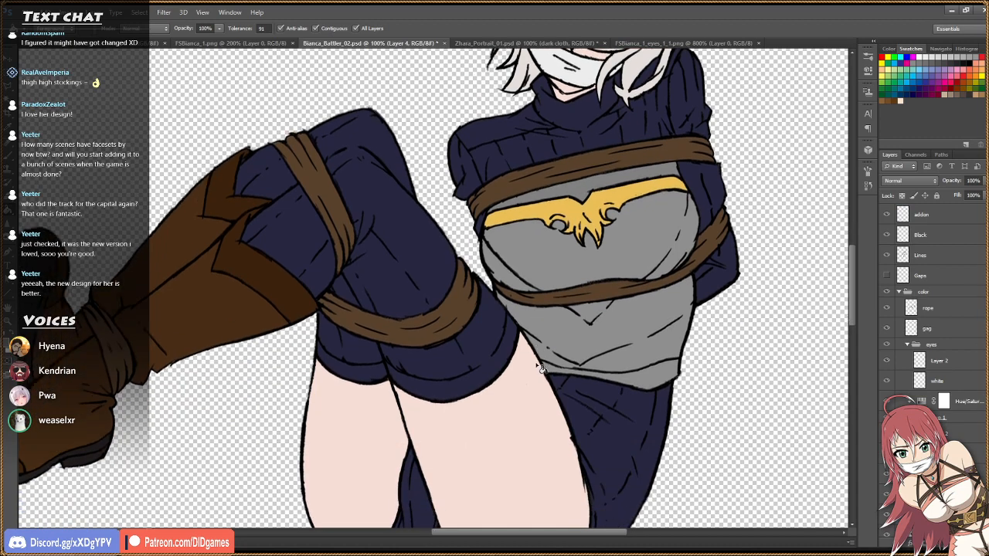
pyautogui.scroll(5, 538, 369)
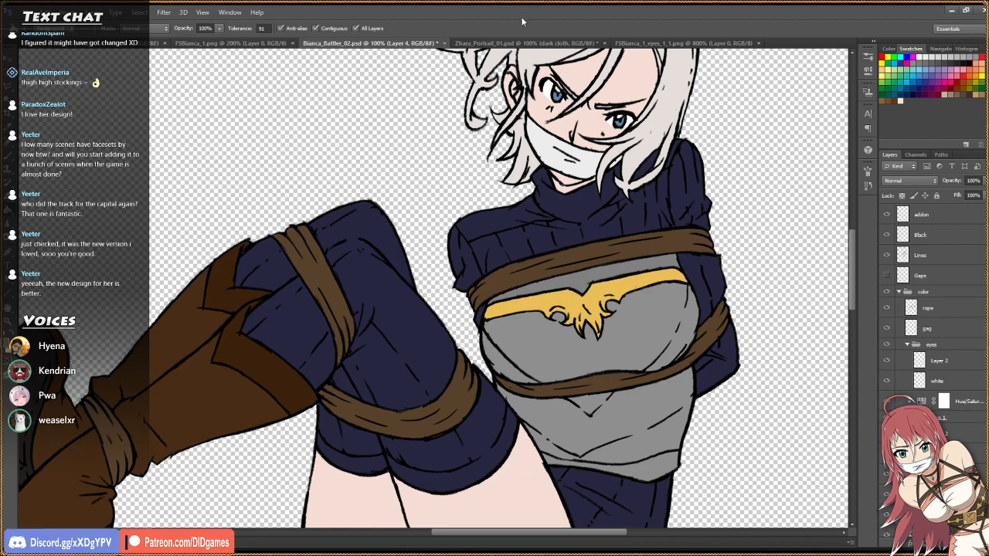
pyautogui.press('z')
pyautogui.click(319, 29)
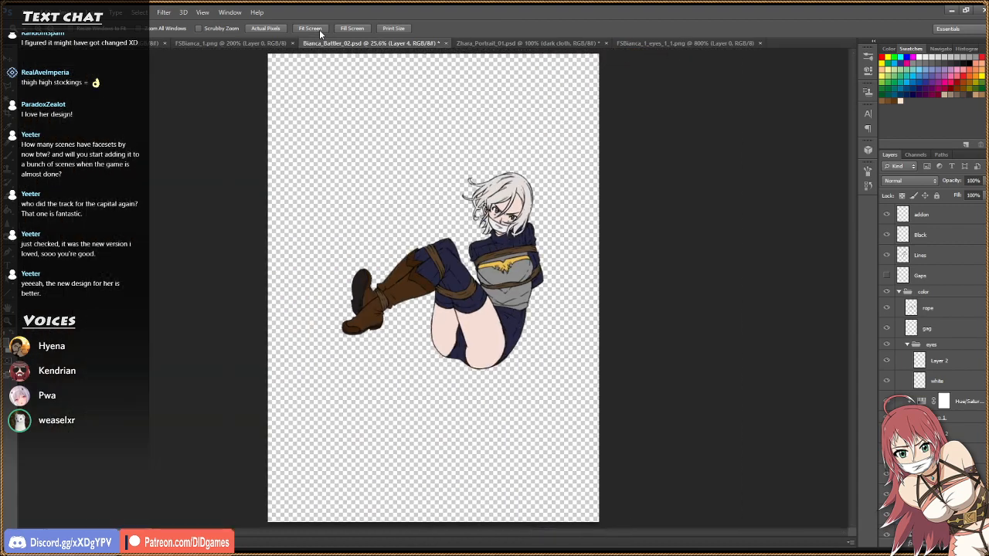
pyautogui.click(524, 257)
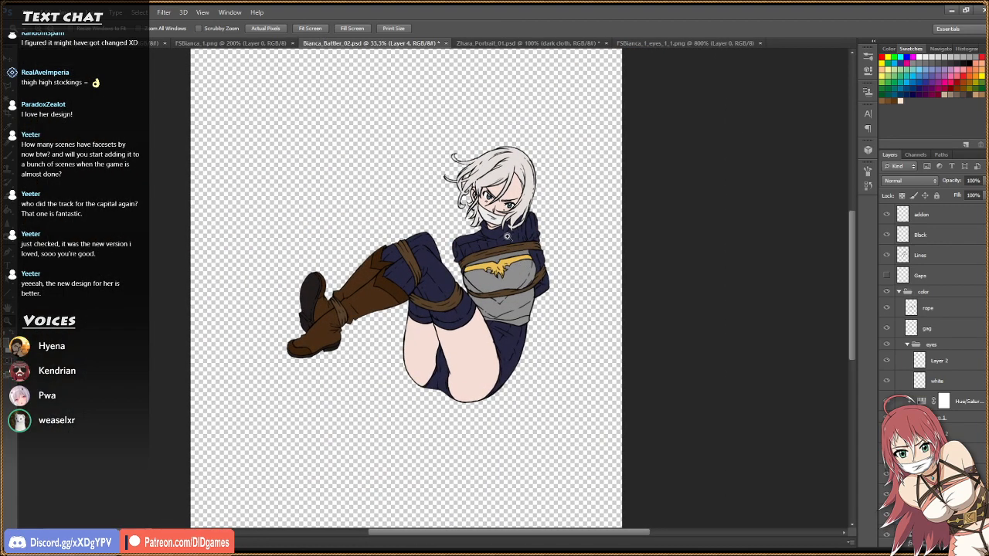
pyautogui.click(491, 255)
pyautogui.click(490, 255)
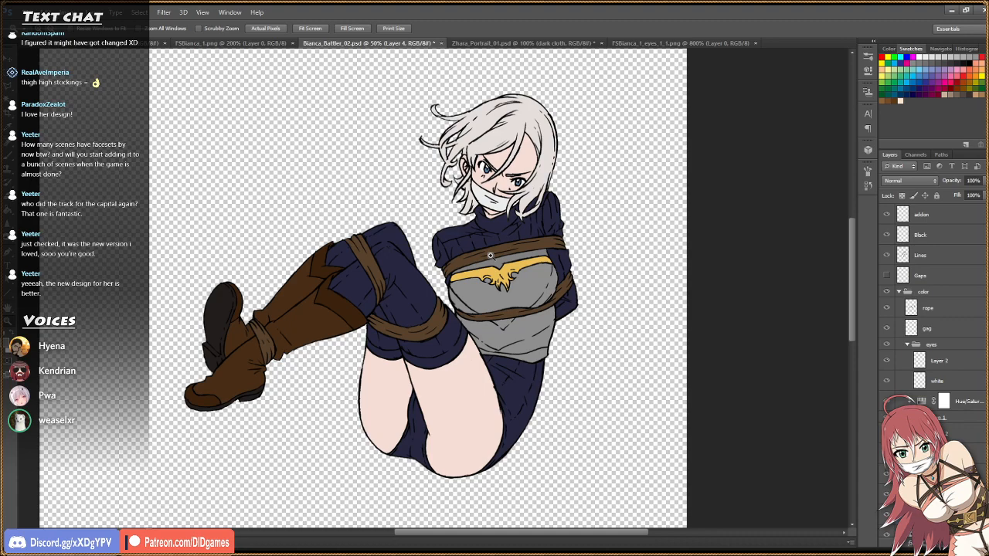
# Compare the battler's colors with FSBianca_1.png and Zhara_Portrait_01.psd, and save Bianca_Battler_02.psd.
pyautogui.click(260, 44)
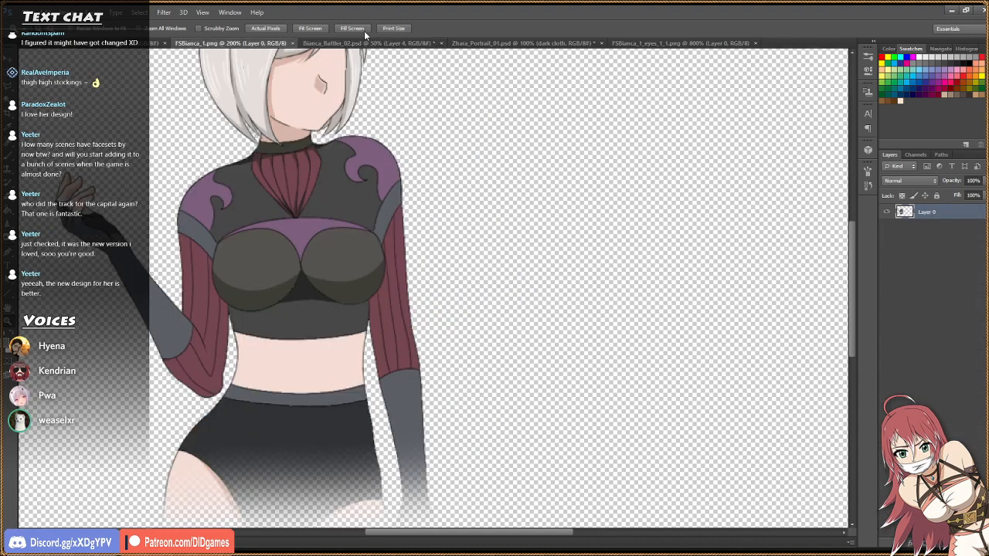
pyautogui.click(351, 28)
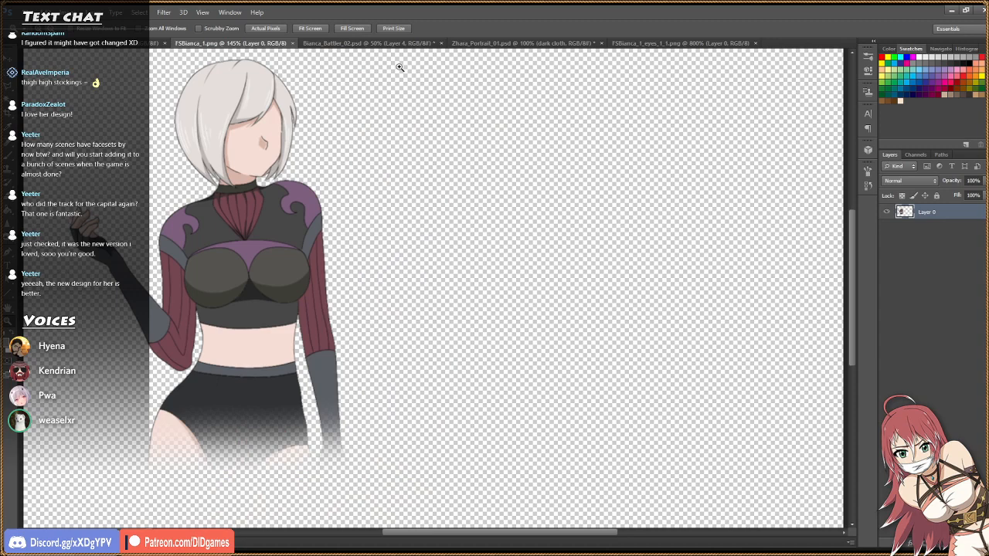
pyautogui.click(529, 43)
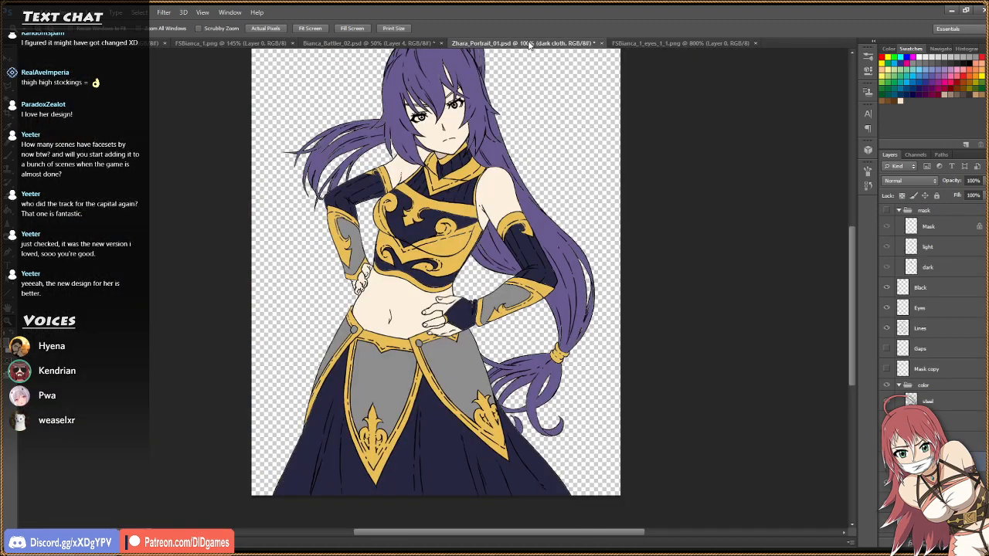
pyautogui.click(386, 44)
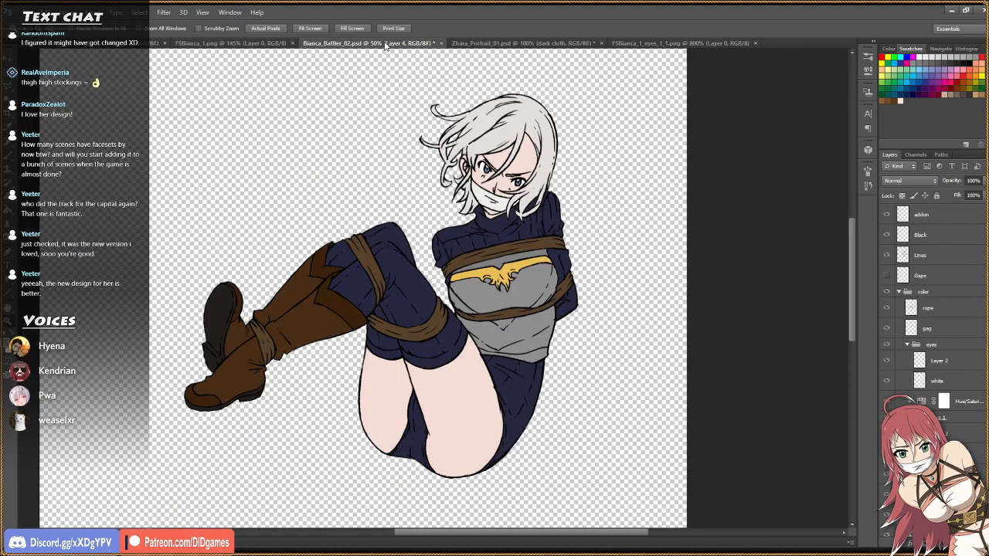
pyautogui.click(465, 45)
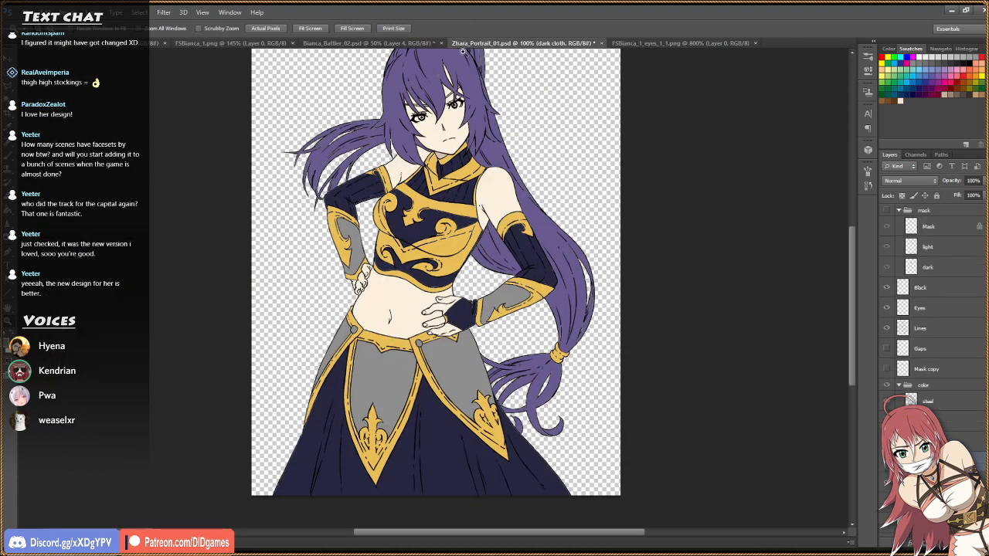
pyautogui.click(401, 43)
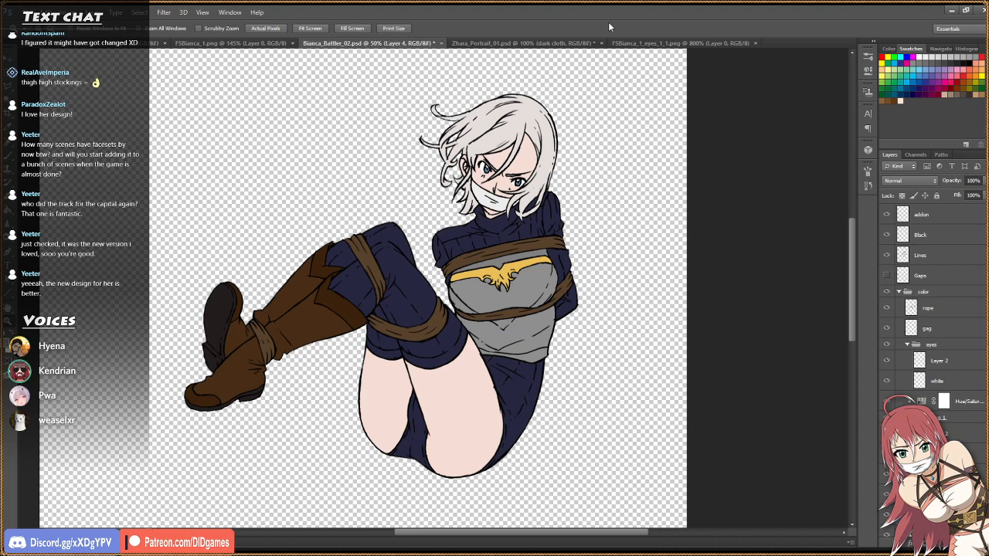
pyautogui.hotkey('ctrl', 's')
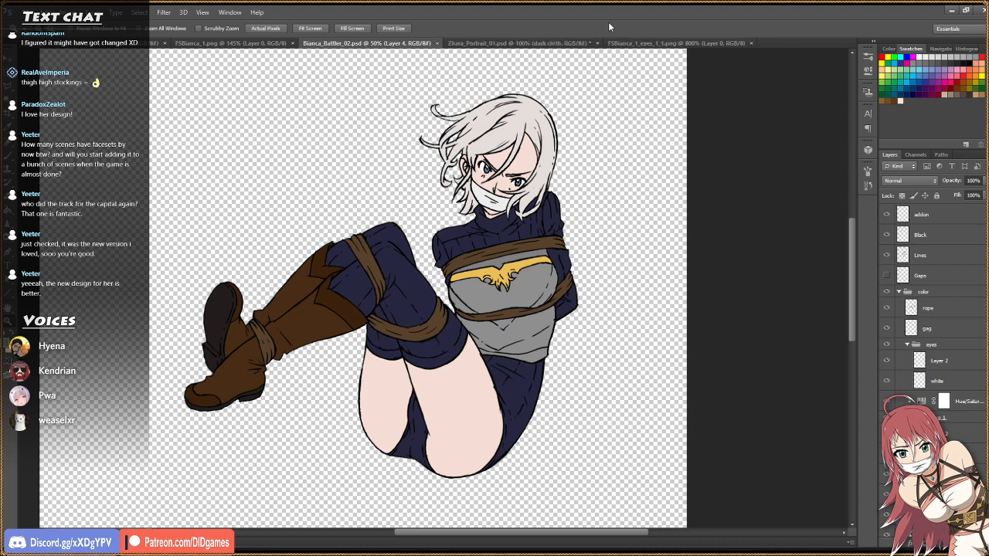
# Sample the navy cloth on the battler's leg, and add and rename a new layer below Gaps in the Bianca portrait line art document.
pyautogui.press('i')
pyautogui.click(410, 283)
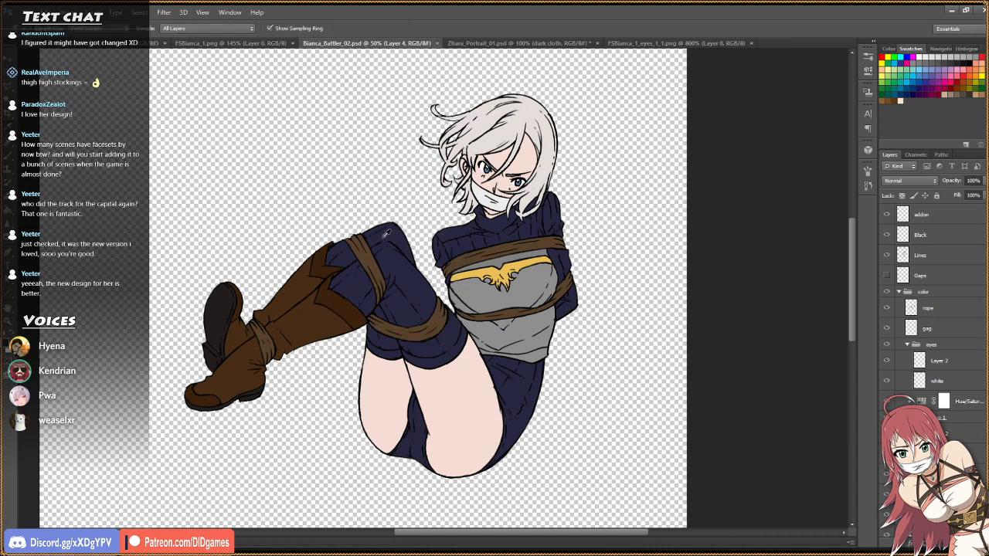
pyautogui.click(144, 44)
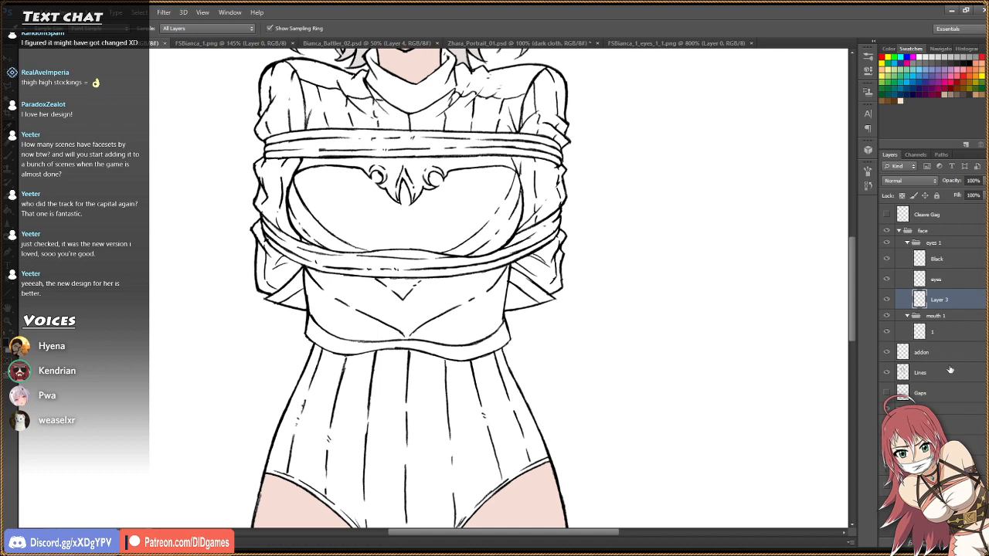
pyautogui.click(961, 393)
pyautogui.hotkey('ctrl', 'alt', 'shift', 'n')
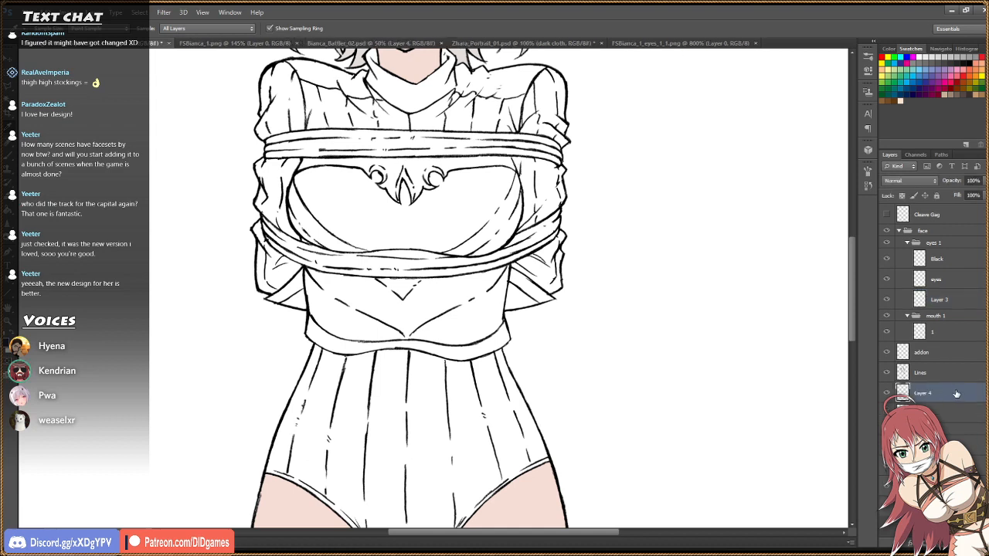
pyautogui.moveTo(955, 394); pyautogui.dragTo(956, 434)
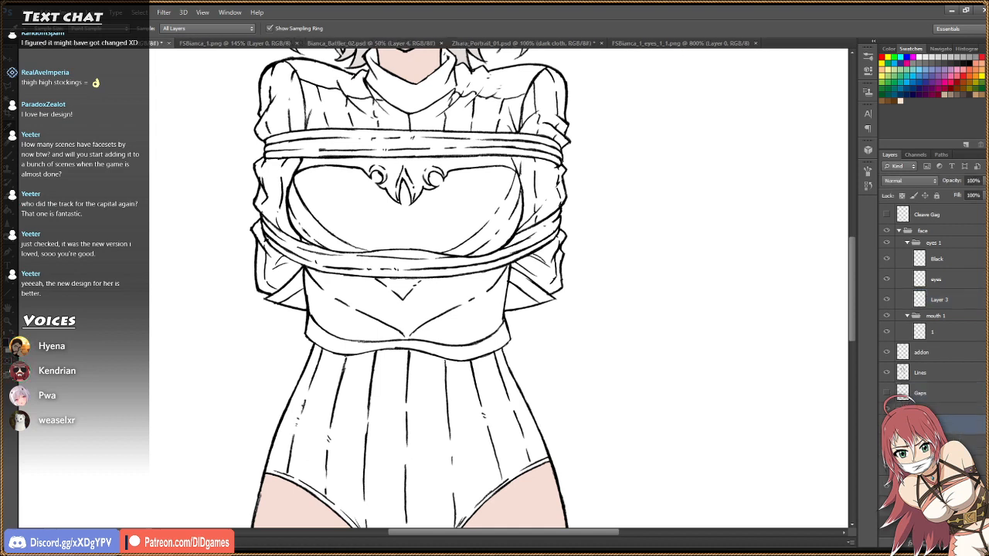
pyautogui.doubleClick(950, 426)
pyautogui.press('Return')
# Fill the bodysuit bottom, turtleneck collar and upper chest of the Bianca portrait with the navy cloth color.
pyautogui.press('g')
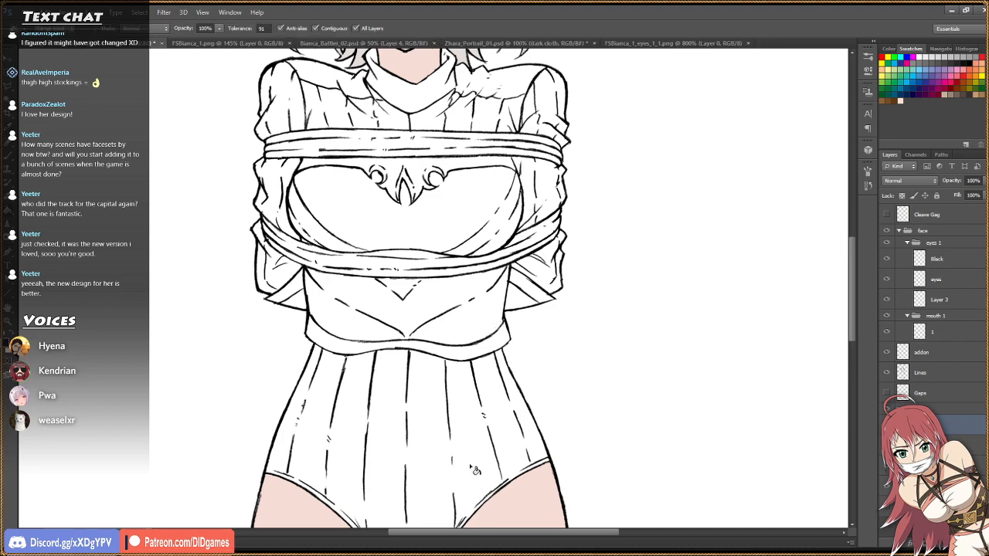
pyautogui.click(475, 470)
pyautogui.moveTo(854, 309)
pyautogui.mouseDown()
pyautogui.moveTo(857, 349)
pyautogui.moveTo(859, 275)
pyautogui.mouseUp()
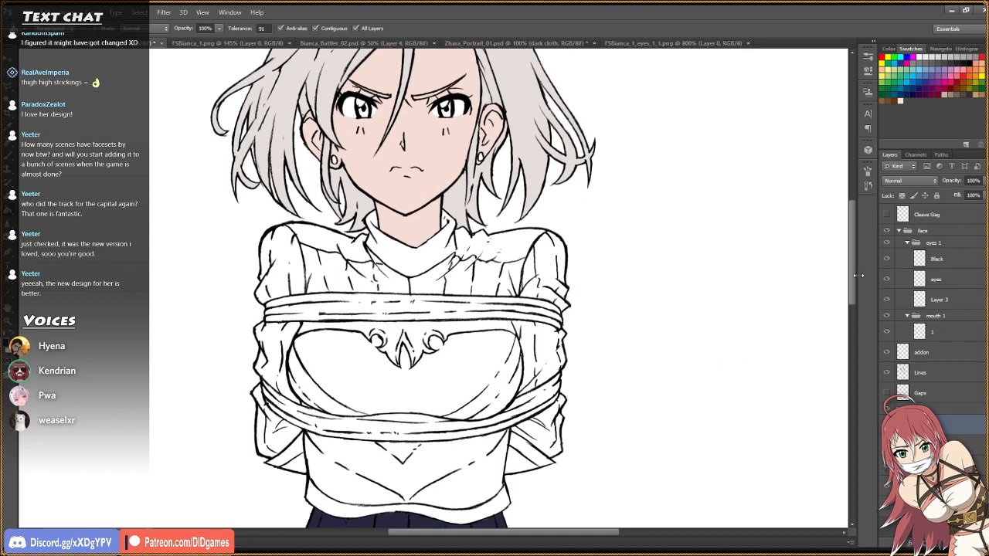
pyautogui.click(513, 266)
pyautogui.click(435, 287)
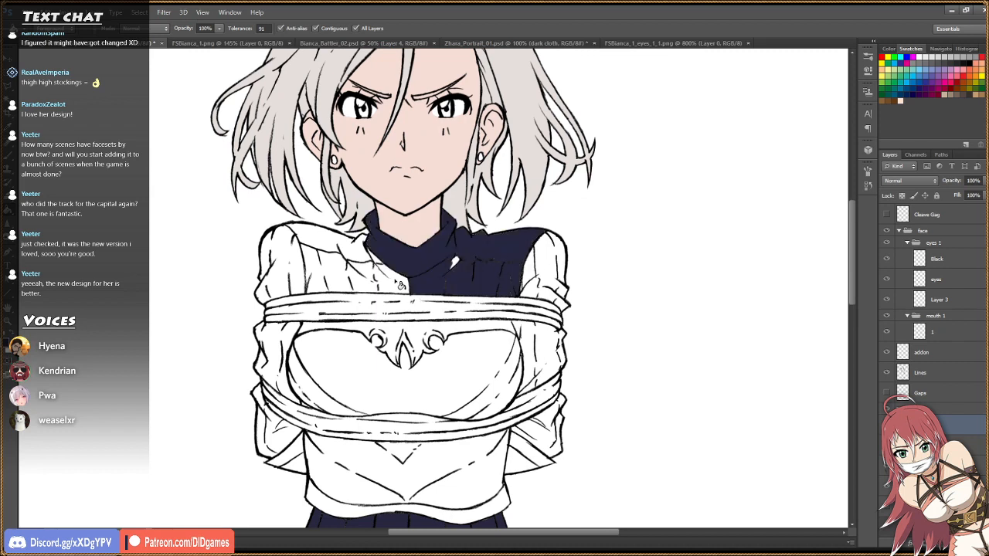
pyautogui.click(403, 292)
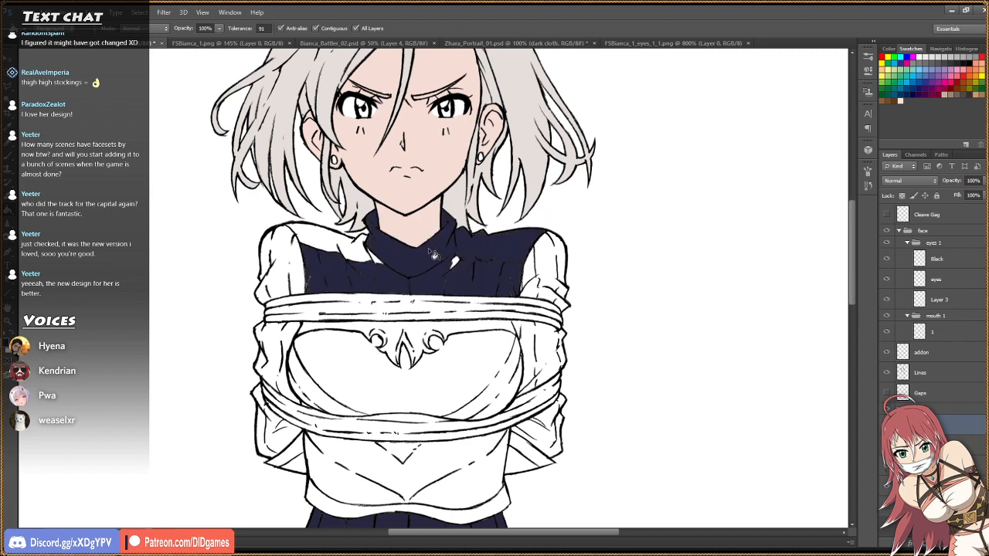
# Fill both shoulders and all visible sections of both sleeves on the Bianca portrait with the navy cloth color.
pyautogui.click(330, 246)
pyautogui.click(290, 262)
pyautogui.click(294, 356)
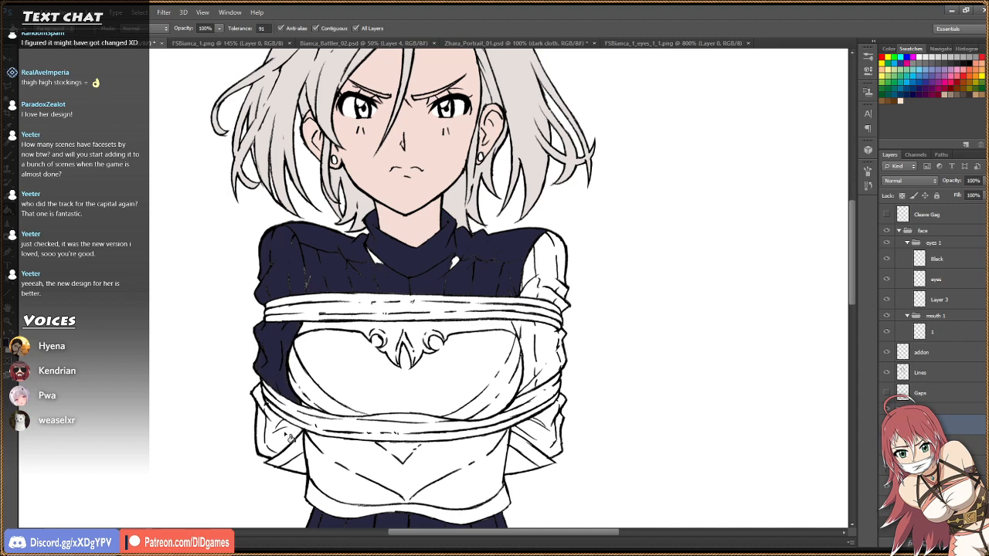
pyautogui.click(296, 440)
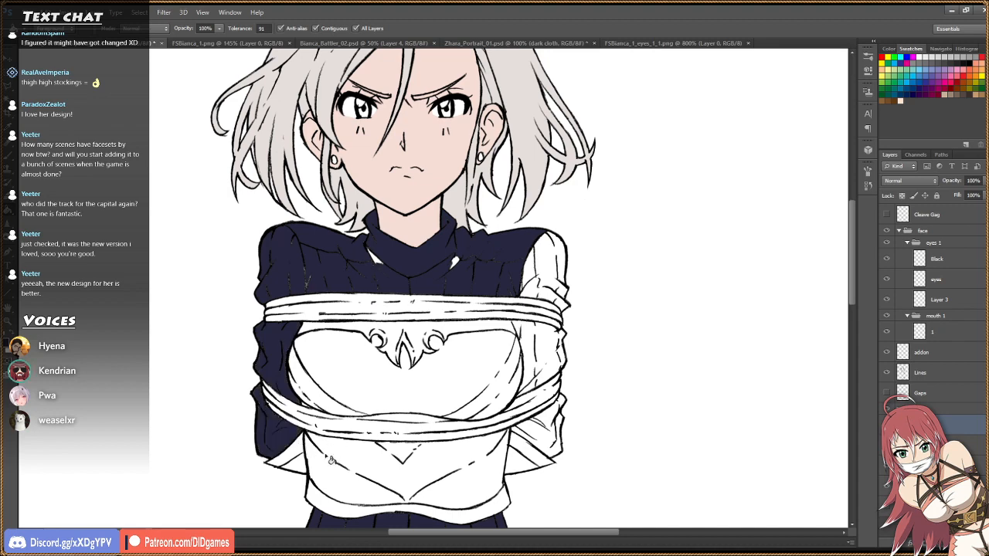
pyautogui.click(550, 439)
pyautogui.click(566, 349)
pyautogui.click(565, 284)
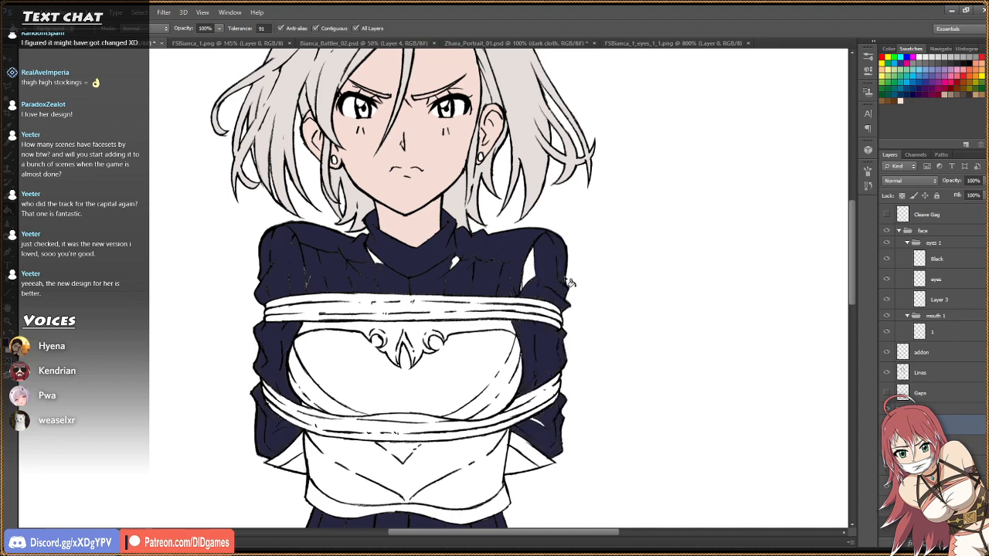
pyautogui.click(528, 270)
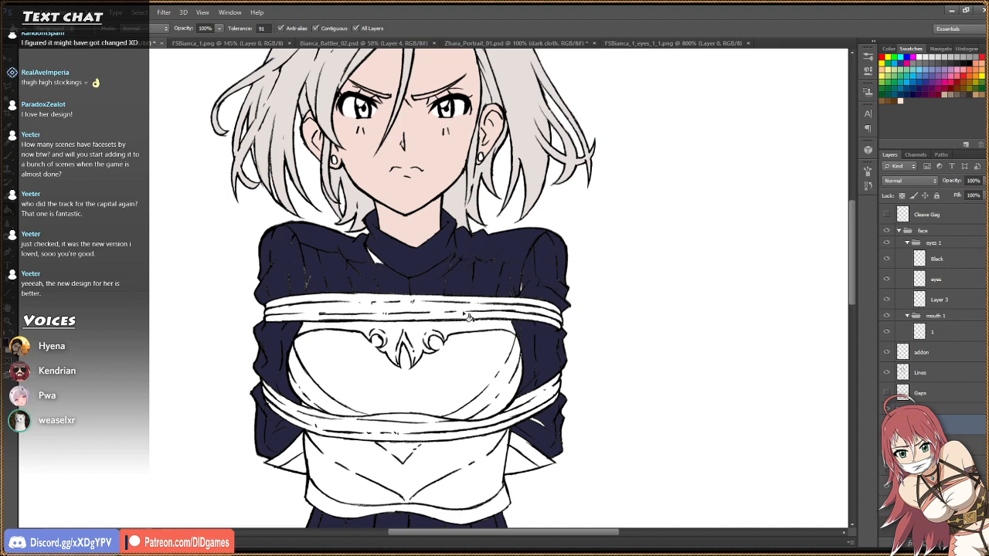
# Paint navy over the remaining white gaps in the portrait's sweater with the Brush tool, and check the bodysuit fill for missed spots.
pyautogui.press('b')
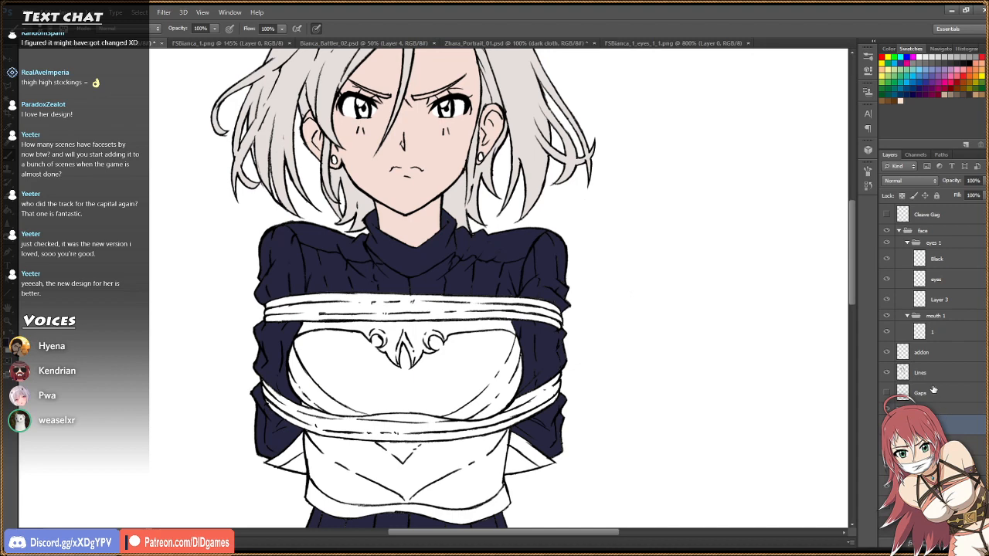
pyautogui.moveTo(852, 272); pyautogui.dragTo(861, 336)
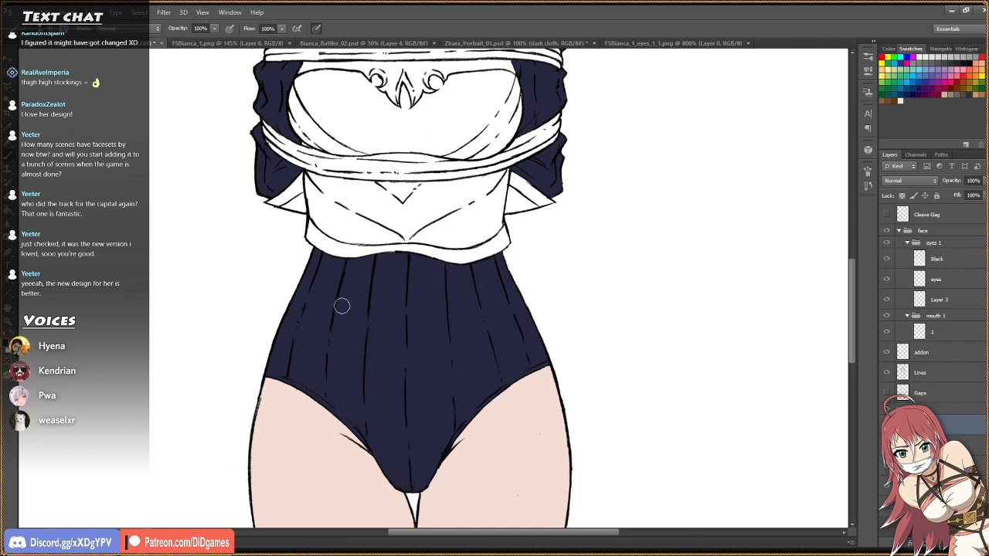
pyautogui.moveTo(853, 309); pyautogui.dragTo(849, 254)
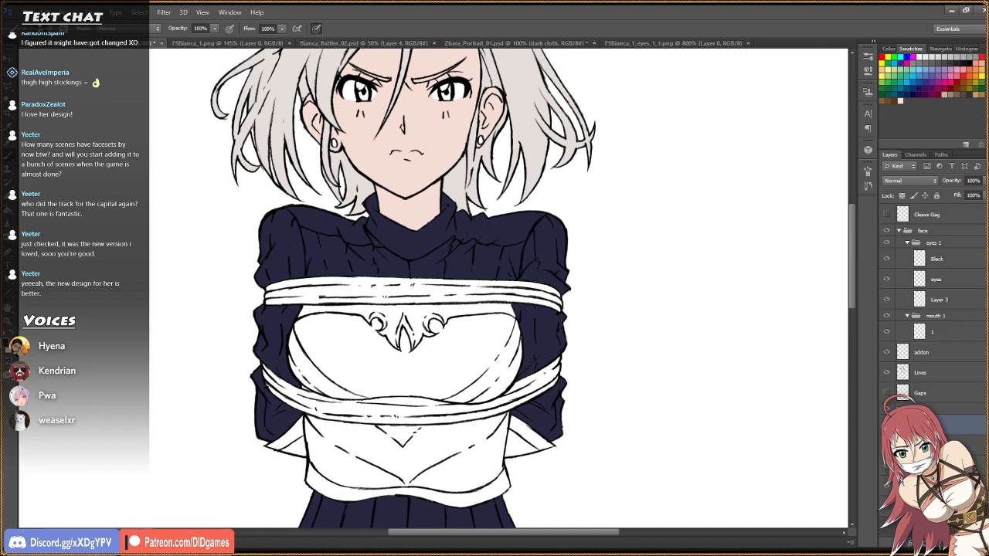
# Add another color layer below the navy cloth layer in the portrait document and rename it.
pyautogui.click(930, 445)
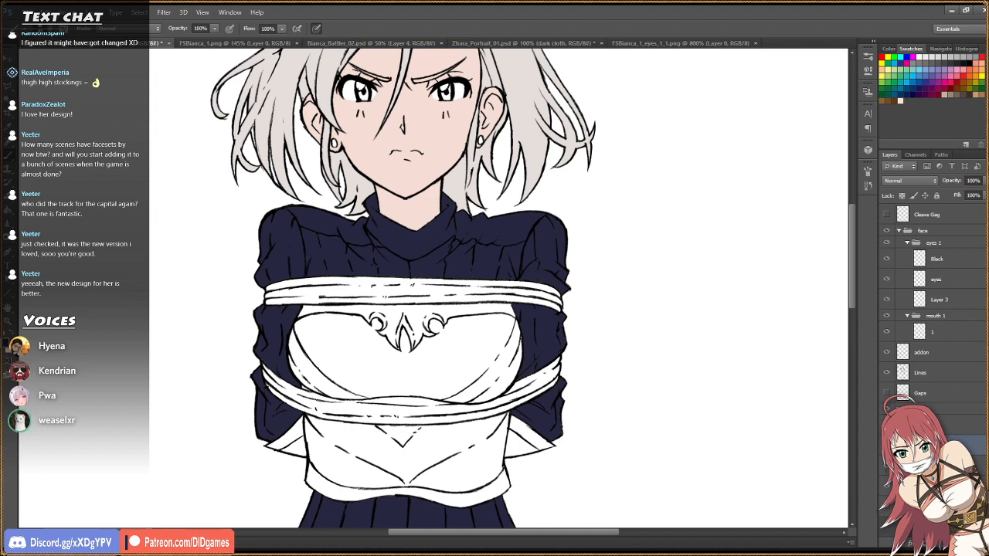
pyautogui.press('Return')
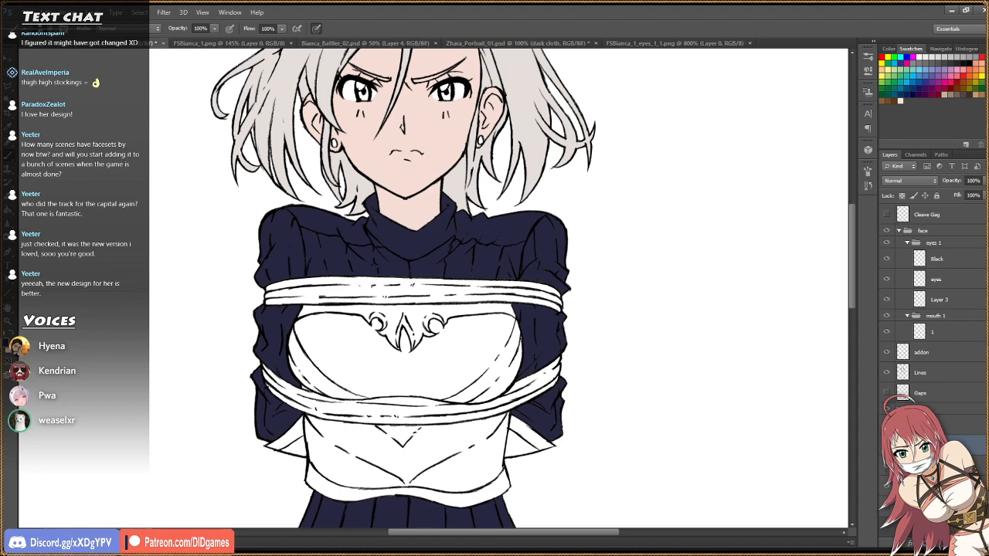
# Confirm the layer name and make the portrait's color layer for the ropes active.
pyautogui.press('Return')
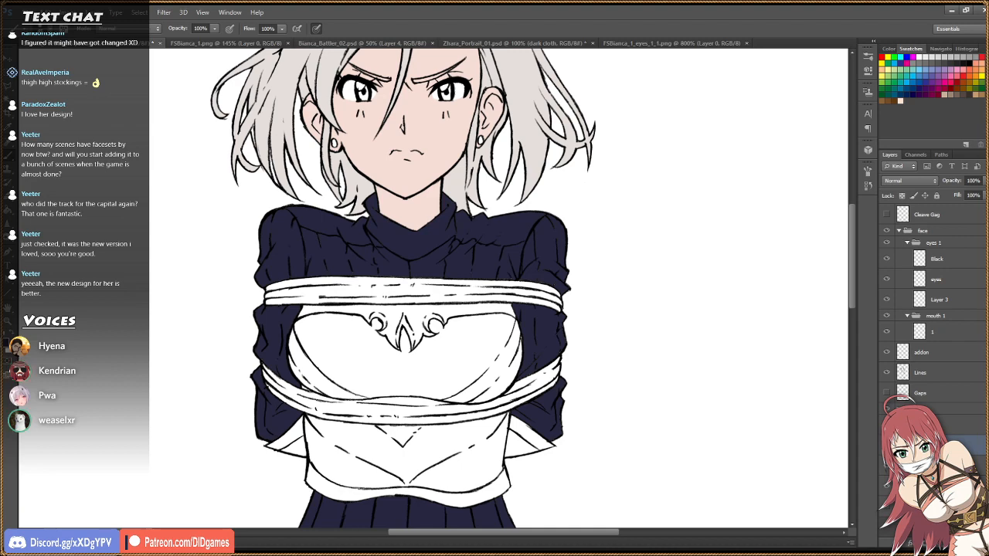
pyautogui.click(960, 426)
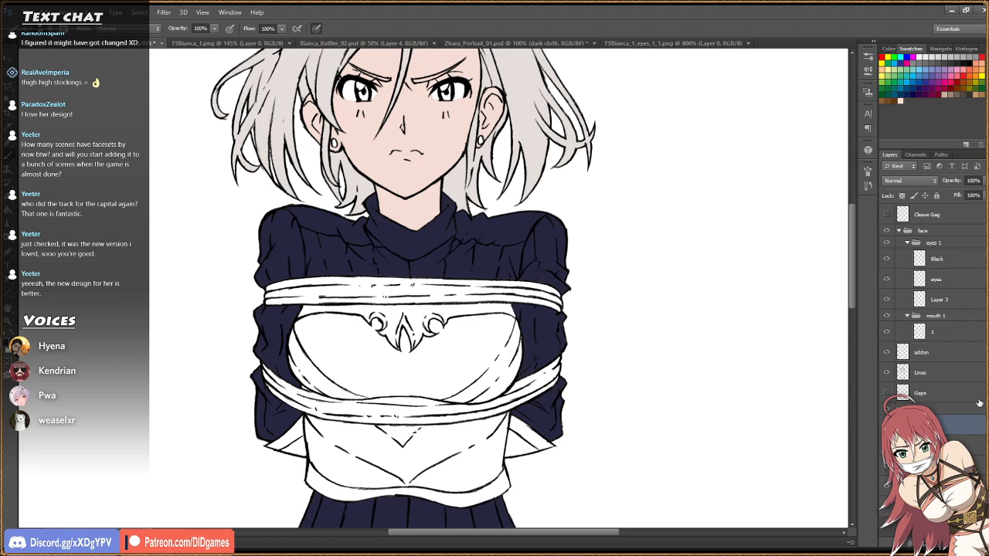
pyautogui.moveTo(850, 270); pyautogui.dragTo(848, 246)
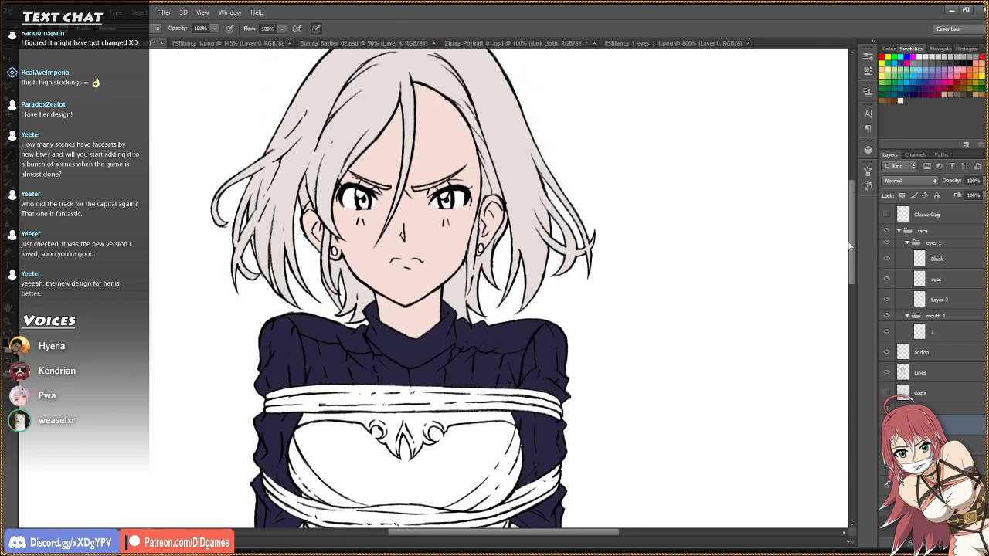
pyautogui.click(943, 420)
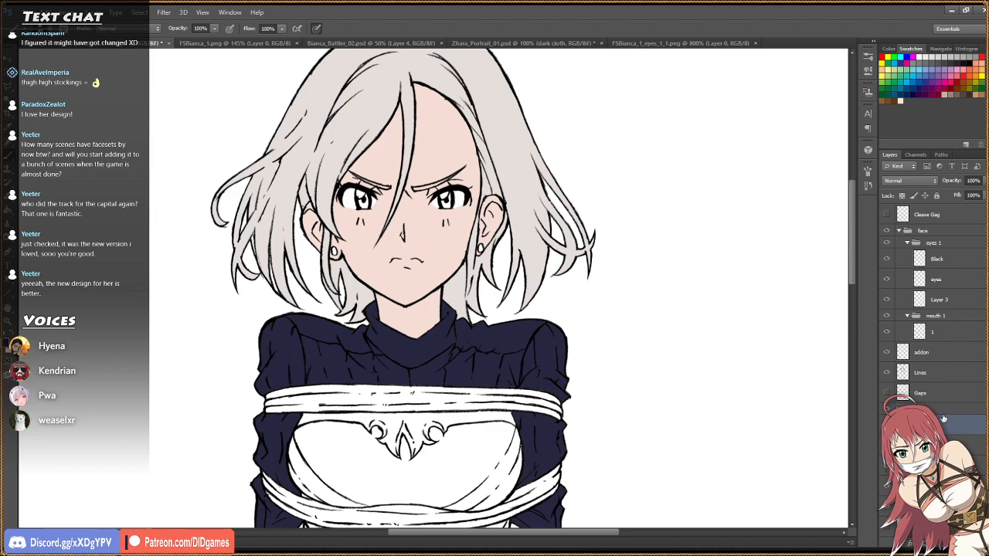
# Try to fill the upper chest rope on the Bianca portrait with brown sampled from the battler's leg rope, and undo the fill.
pyautogui.press('i')
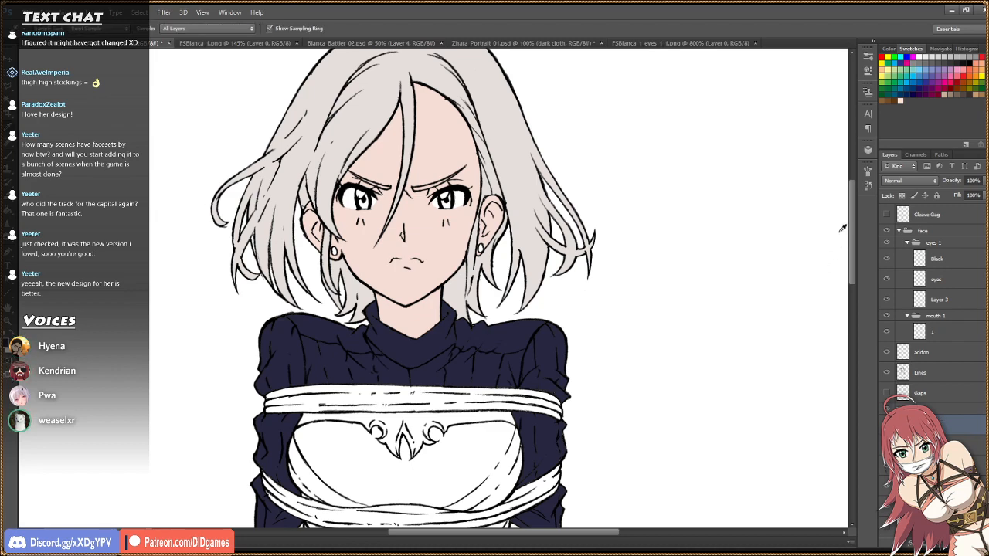
pyautogui.click(495, 44)
pyautogui.click(371, 44)
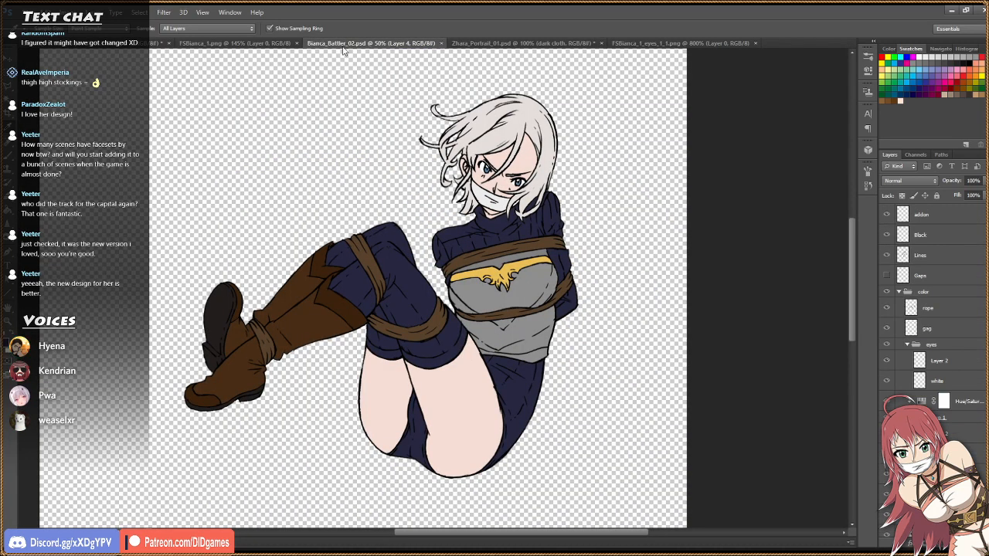
pyautogui.click(374, 258)
pyautogui.click(133, 45)
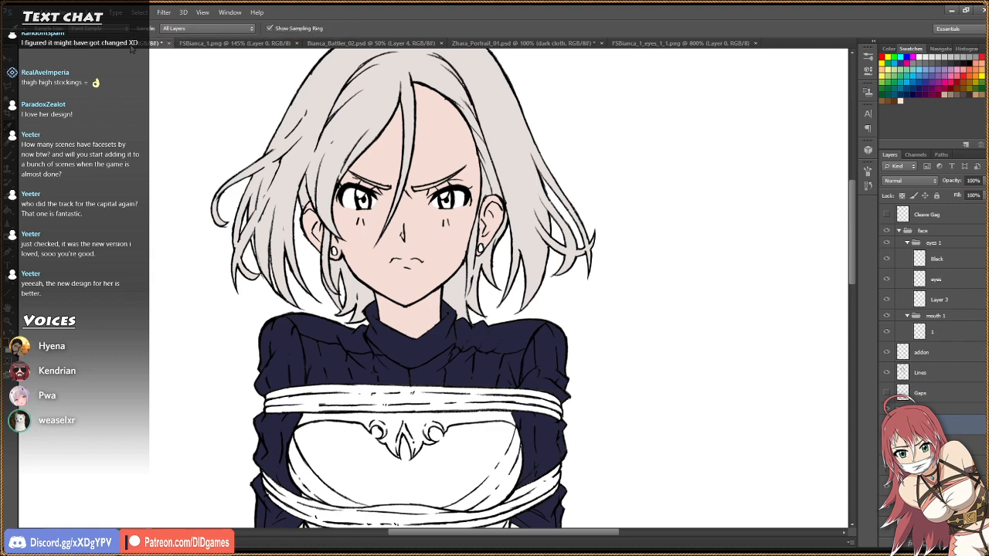
pyautogui.press('g')
pyautogui.click(402, 400)
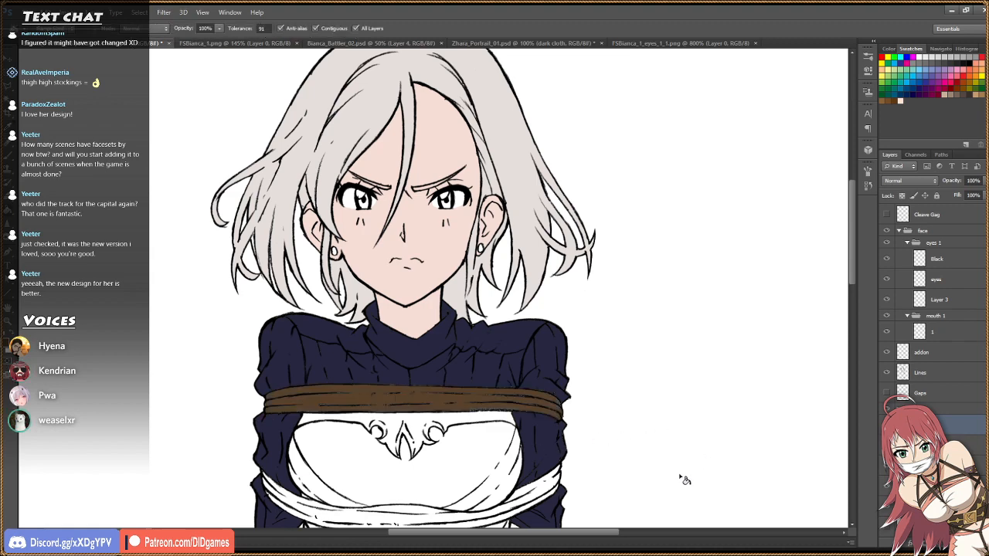
pyautogui.hotkey('ctrl', 'z')
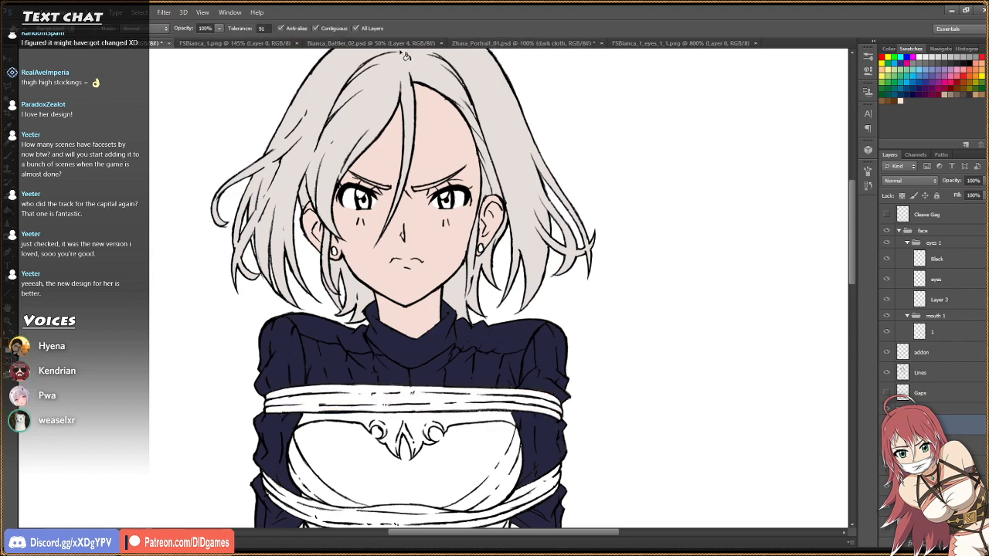
# Sample the brown of the battler's chest rope and fill the upper chest rope on the Bianca portrait with it.
pyautogui.click(541, 44)
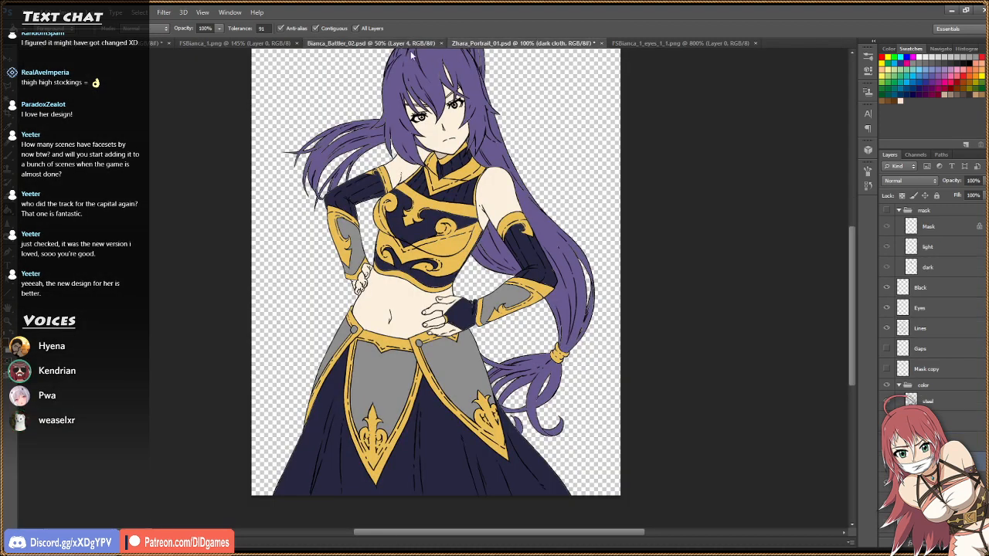
pyautogui.click(370, 44)
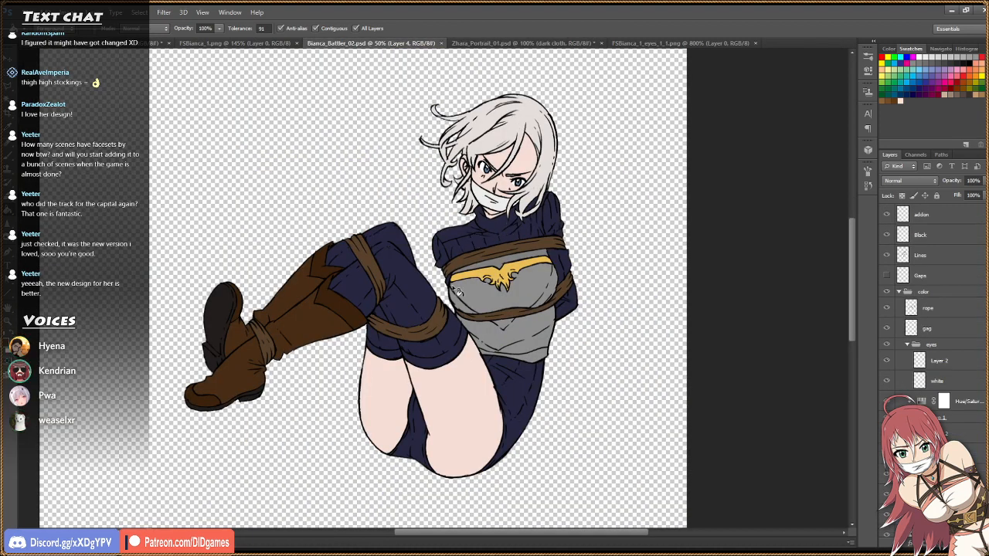
pyautogui.press('i')
pyautogui.click(463, 257)
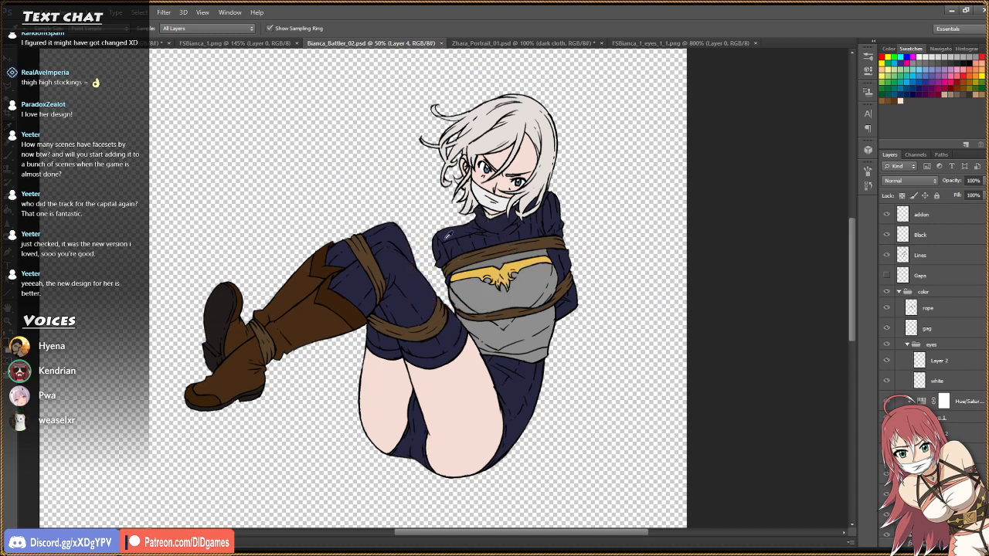
pyautogui.click(124, 44)
pyautogui.press('g')
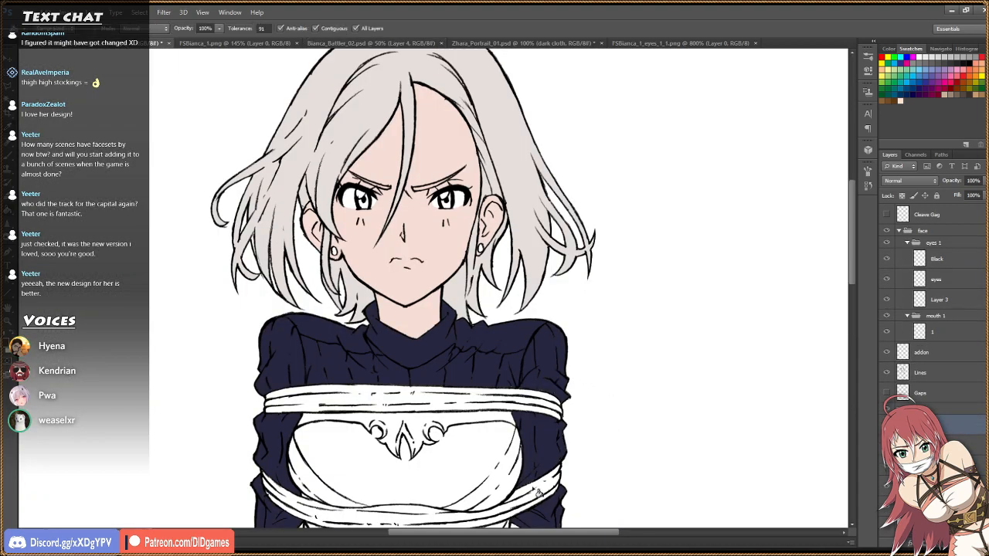
pyautogui.click(437, 394)
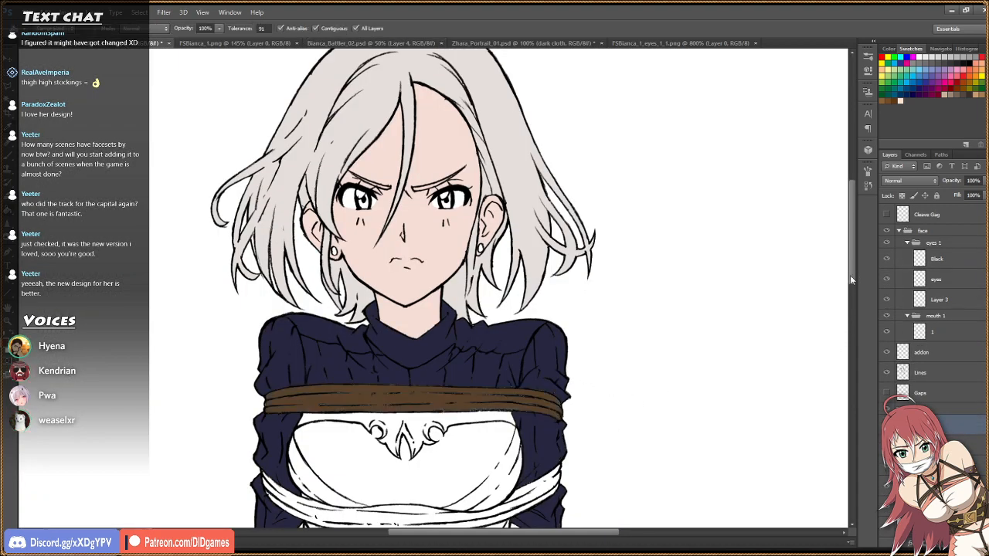
# Fill the portrait's lower chest rope and the thigh ropes with the same brown.
pyautogui.moveTo(849, 275); pyautogui.dragTo(851, 298)
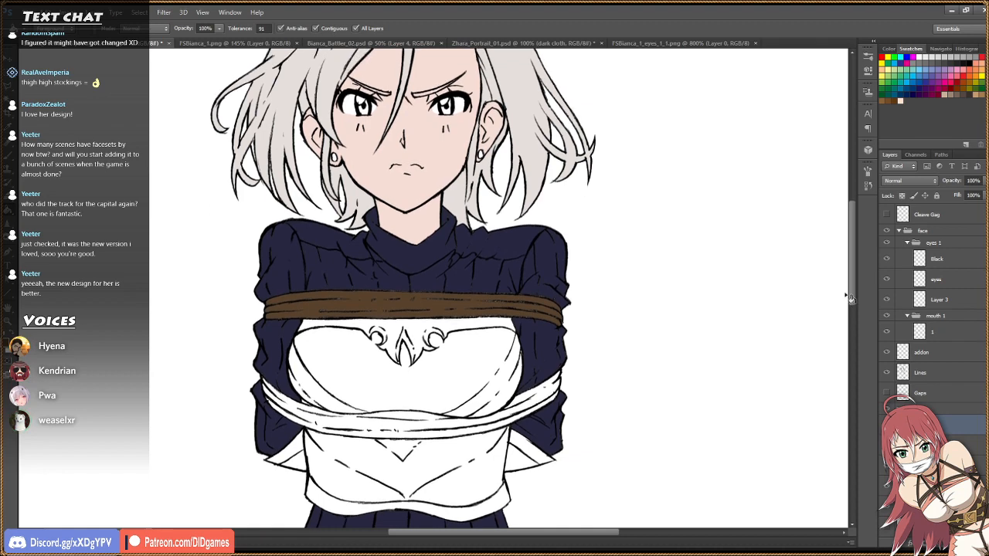
pyautogui.click(423, 424)
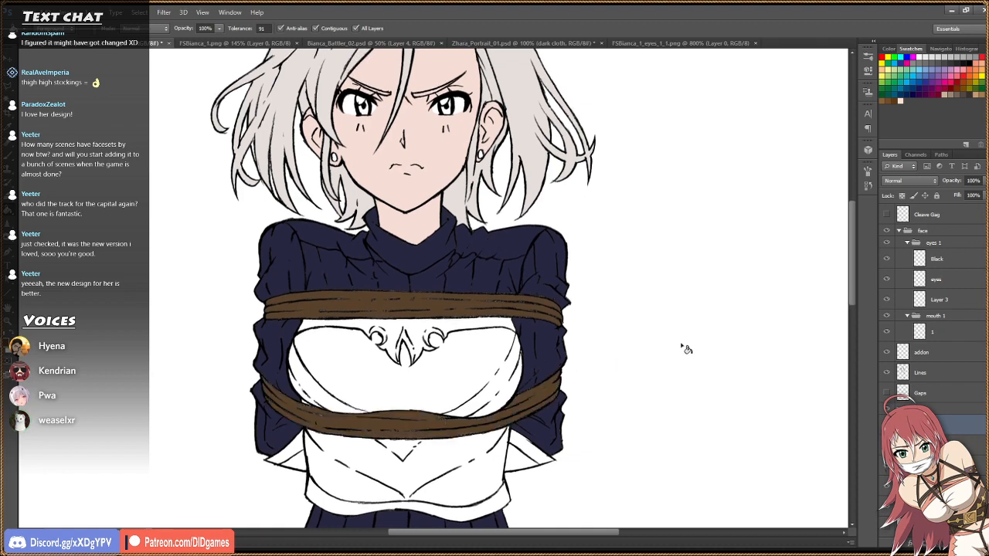
pyautogui.moveTo(851, 305); pyautogui.dragTo(855, 390)
pyautogui.click(470, 435)
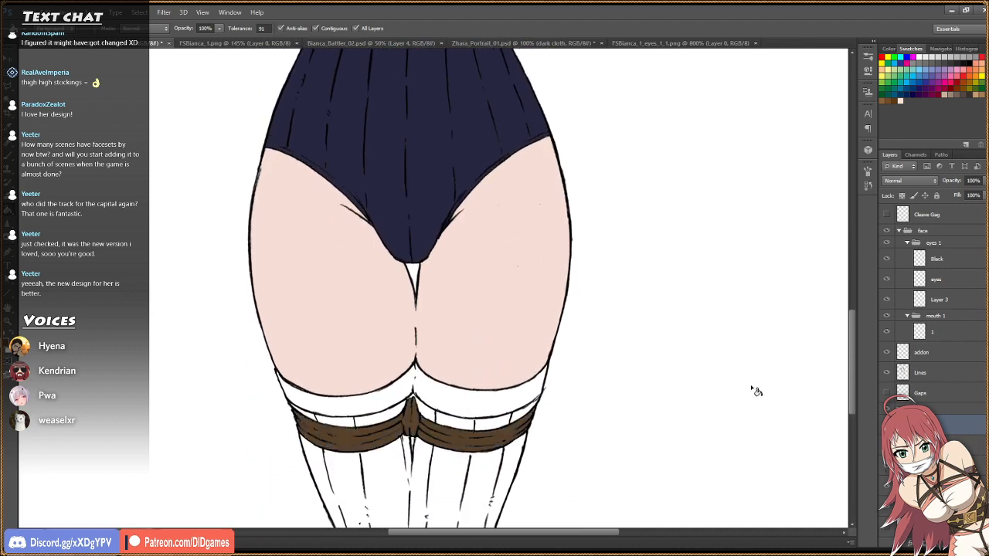
# On the addon layer, extend the outer outline of the left-hand stocking to the canvas's bottom edge with a smaller black brush.
pyautogui.moveTo(854, 322)
pyautogui.mouseDown()
pyautogui.moveTo(855, 355)
pyautogui.moveTo(861, 298)
pyautogui.moveTo(862, 361)
pyautogui.moveTo(874, 251)
pyautogui.moveTo(861, 338)
pyautogui.mouseUp()
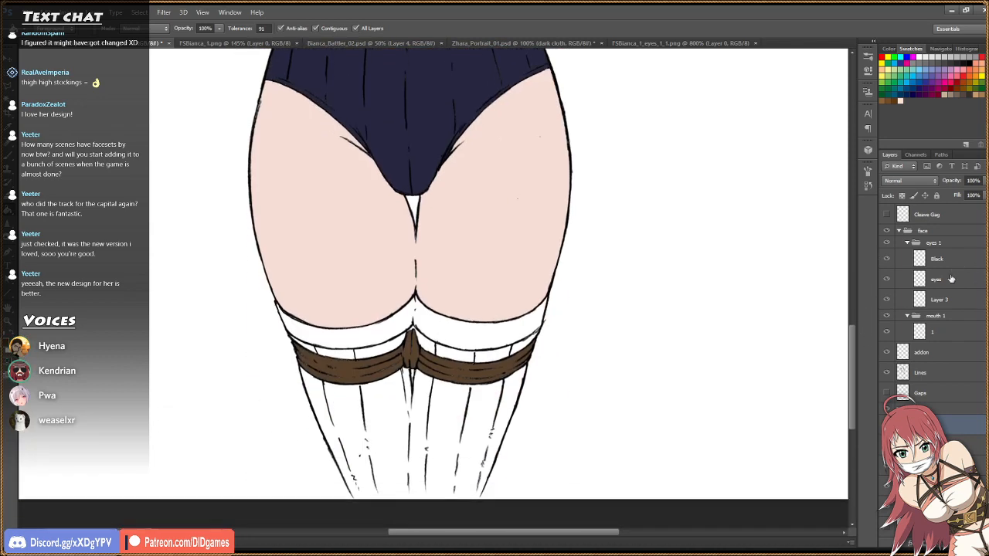
pyautogui.click(964, 257)
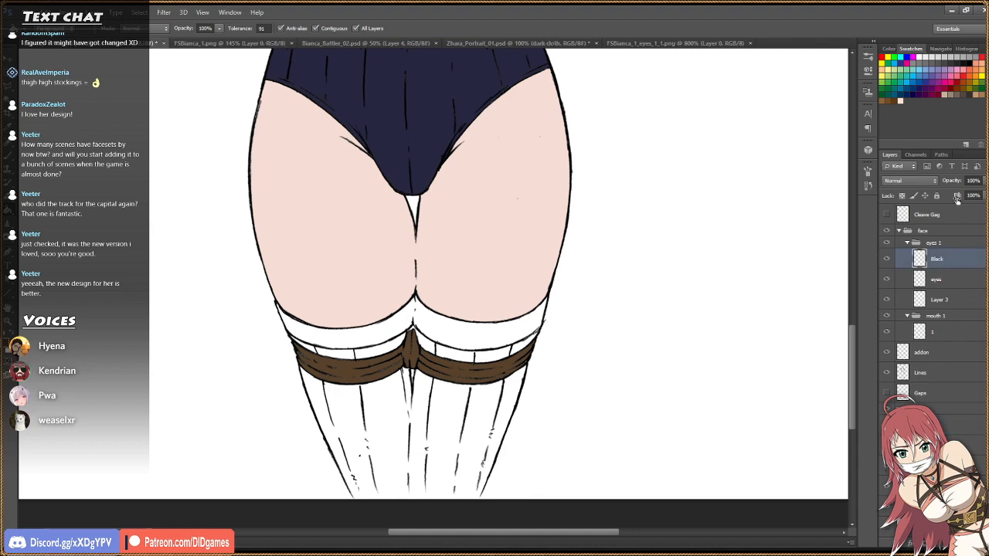
pyautogui.click(938, 352)
pyautogui.press('z')
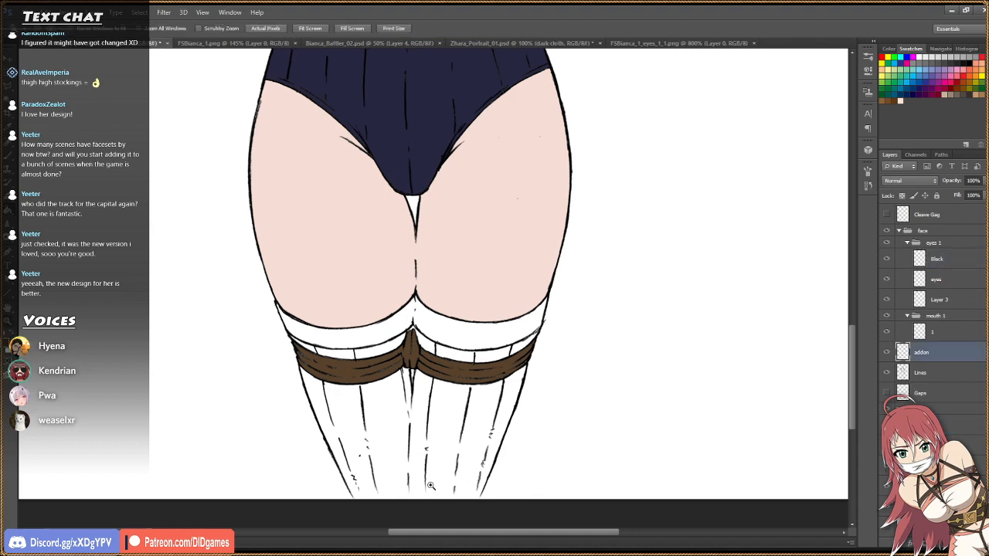
pyautogui.click(363, 512)
pyautogui.click(363, 511)
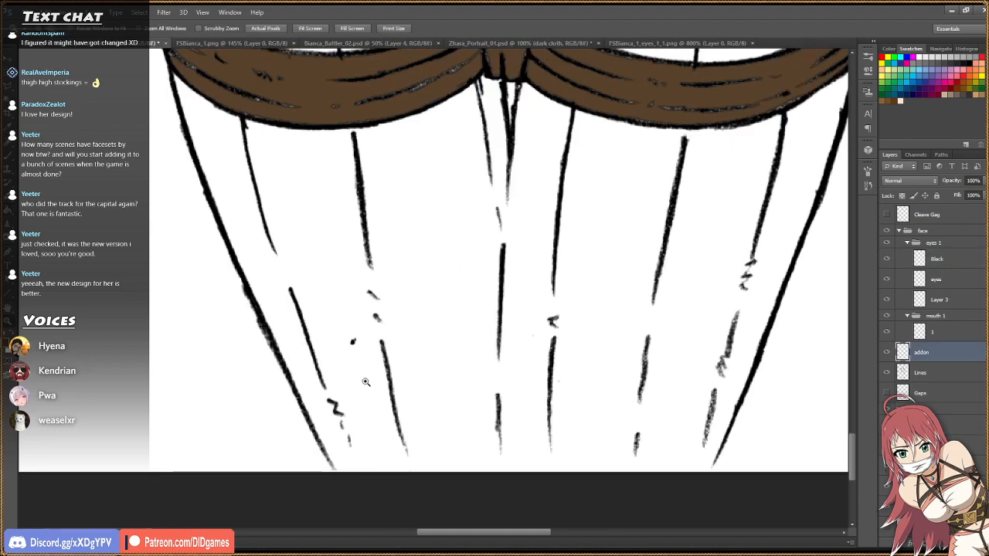
pyautogui.press('b')
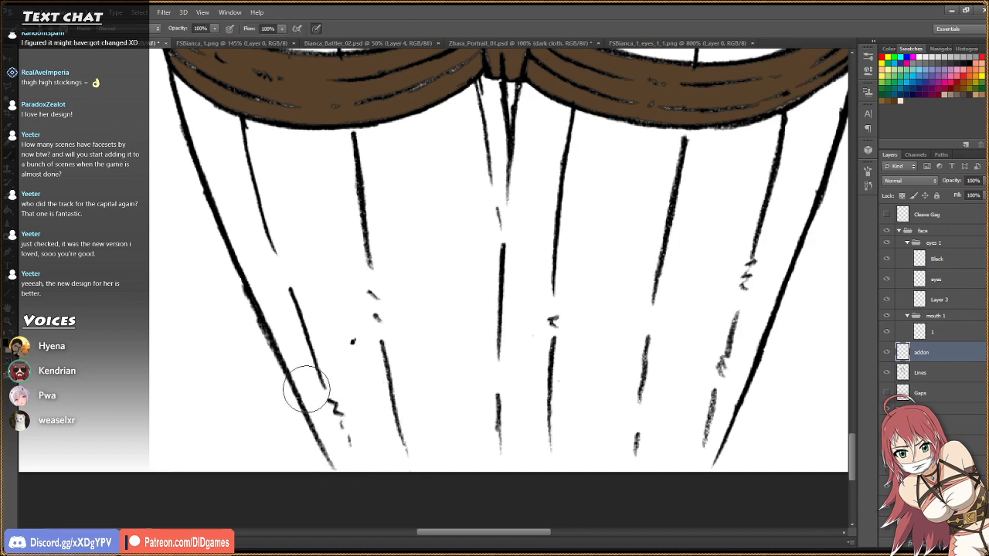
pyautogui.press('[')
pyautogui.press('[')
pyautogui.press('[')
pyautogui.press('[')
pyautogui.press('[')
pyautogui.press('[')
pyautogui.moveTo(313, 439); pyautogui.dragTo(335, 472)
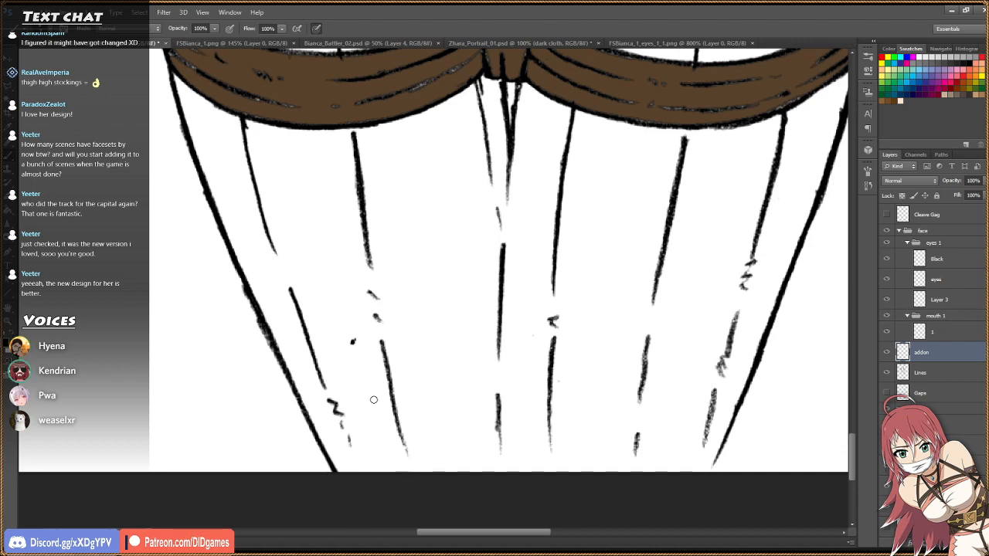
# Extend the center line between the stockings and the outer outline of the right-hand stocking to the canvas's bottom edge.
pyautogui.click(678, 44)
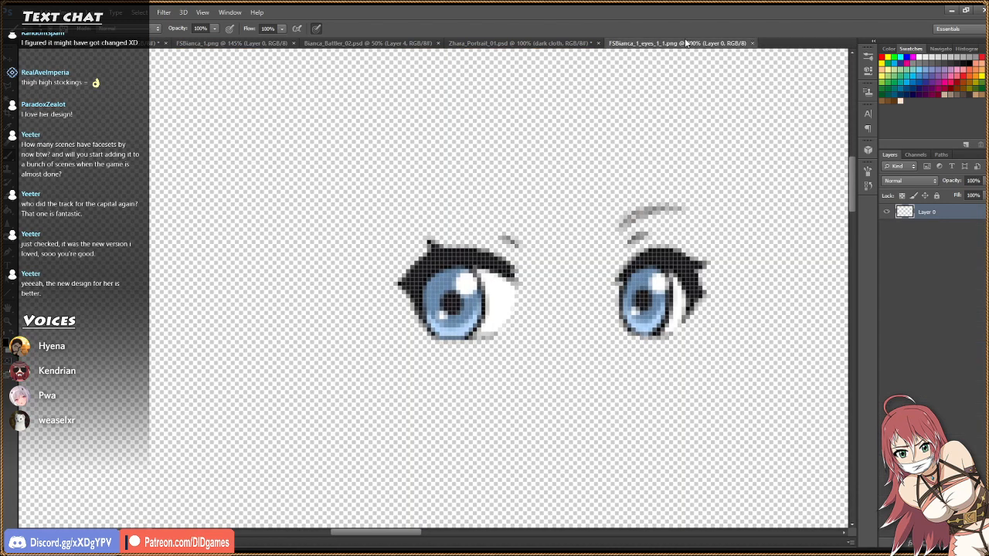
pyautogui.click(491, 45)
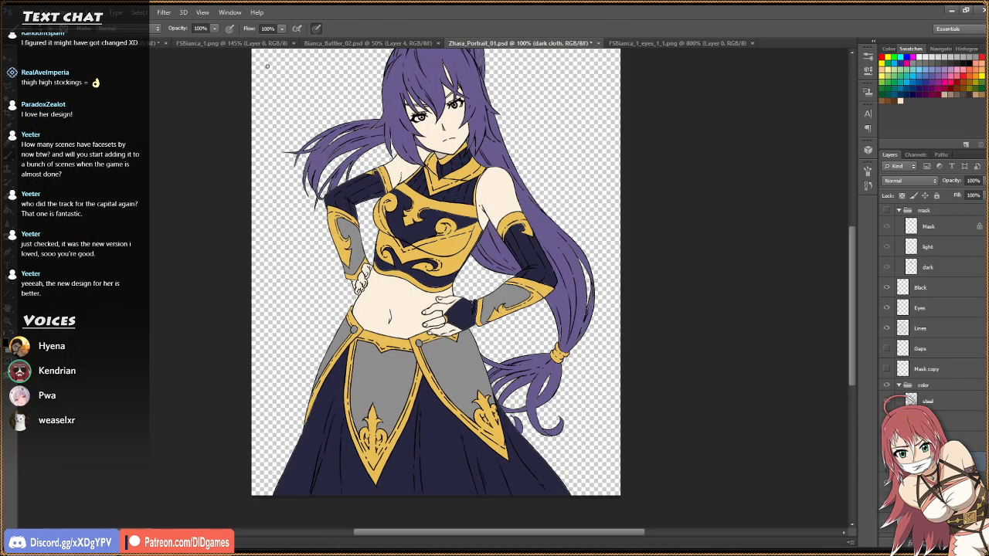
pyautogui.click(153, 43)
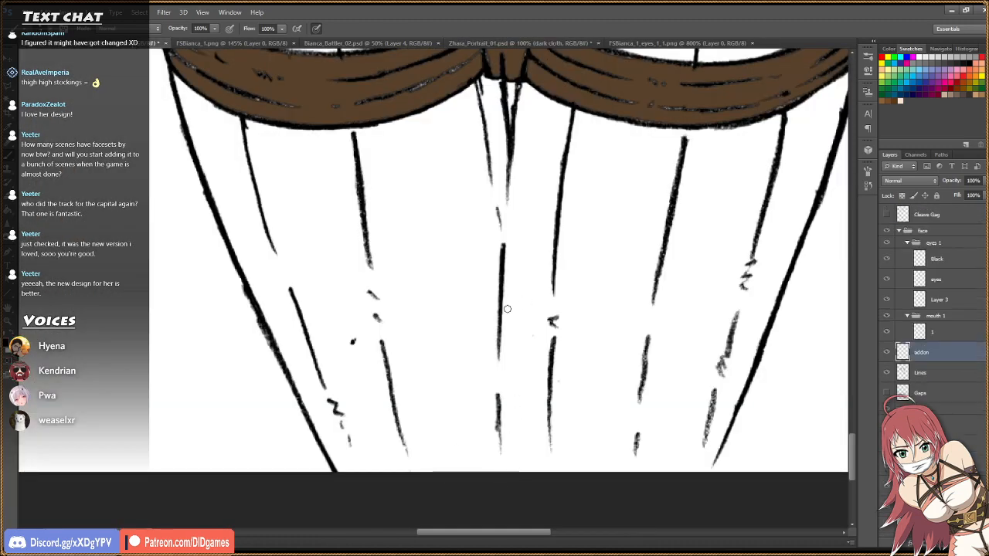
pyautogui.moveTo(497, 421); pyautogui.dragTo(503, 473)
pyautogui.moveTo(703, 472); pyautogui.dragTo(686, 526)
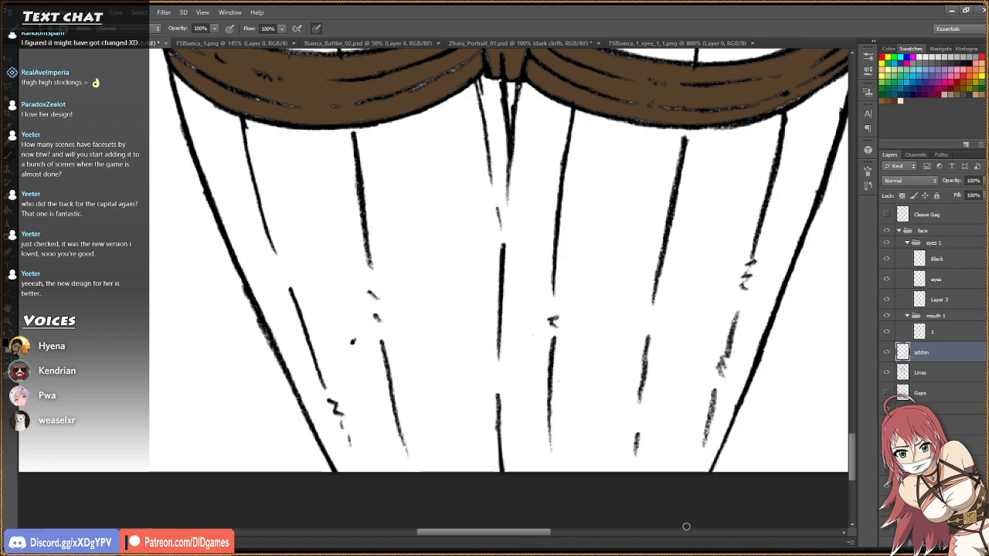
# Close the line gap above the center of the thigh ropes in black and check the result at actual pixel size.
pyautogui.scroll(8, 854, 405)
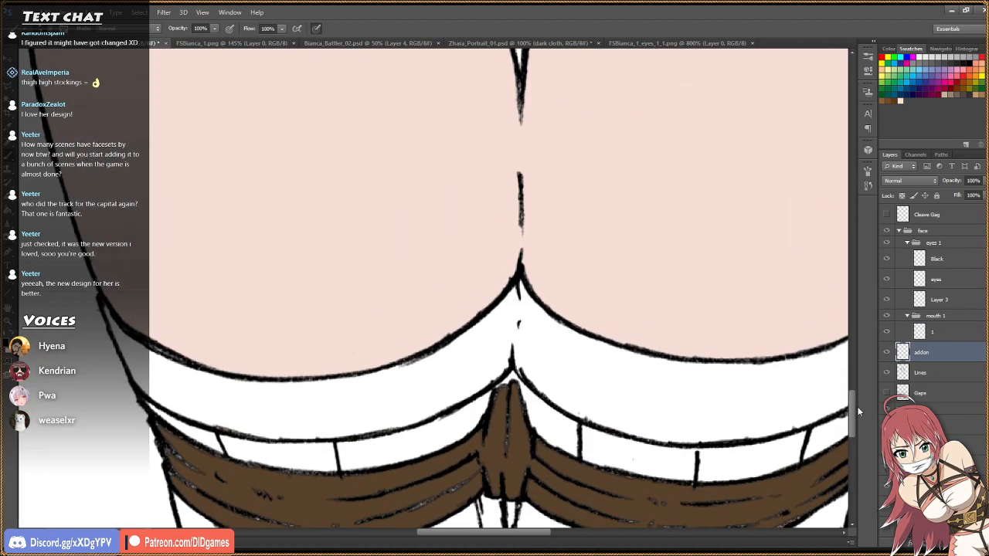
pyautogui.moveTo(857, 408)
pyautogui.mouseDown()
pyautogui.moveTo(858, 418)
pyautogui.moveTo(864, 358)
pyautogui.moveTo(858, 450)
pyautogui.moveTo(863, 423)
pyautogui.mouseUp()
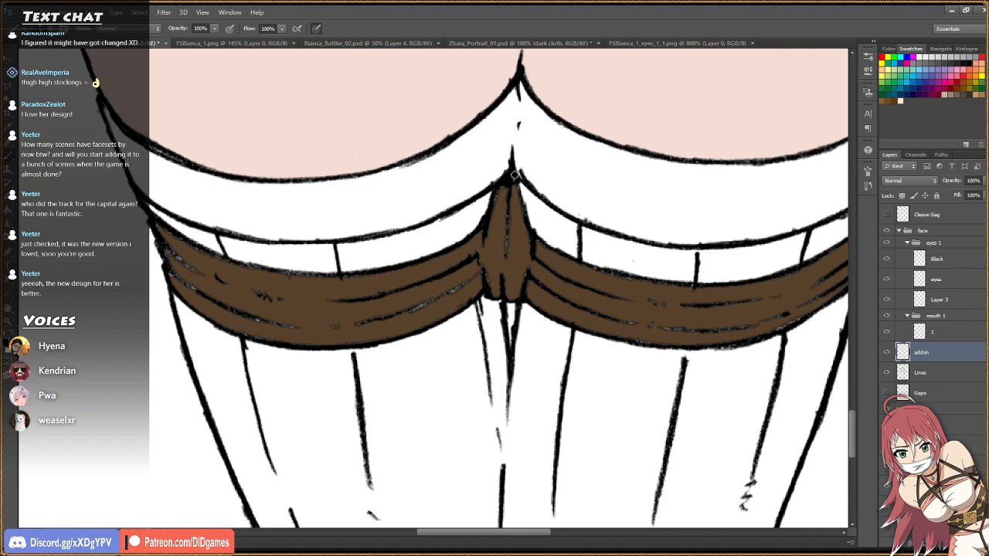
pyautogui.press('z')
pyautogui.click(265, 29)
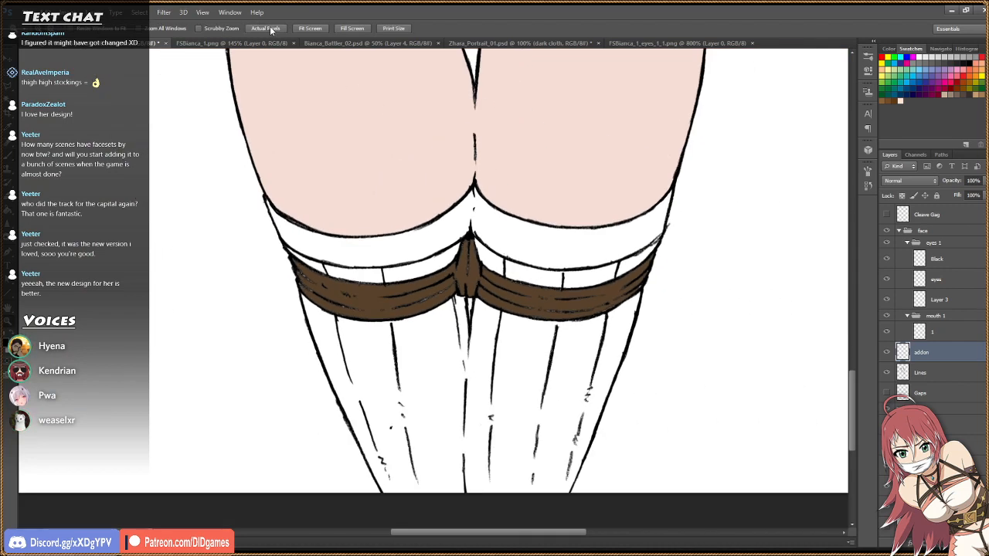
# Compare with the battler artwork, sample the leotard's navy in the portrait, and fill the stockings and their upper cuffs with it.
pyautogui.click(366, 45)
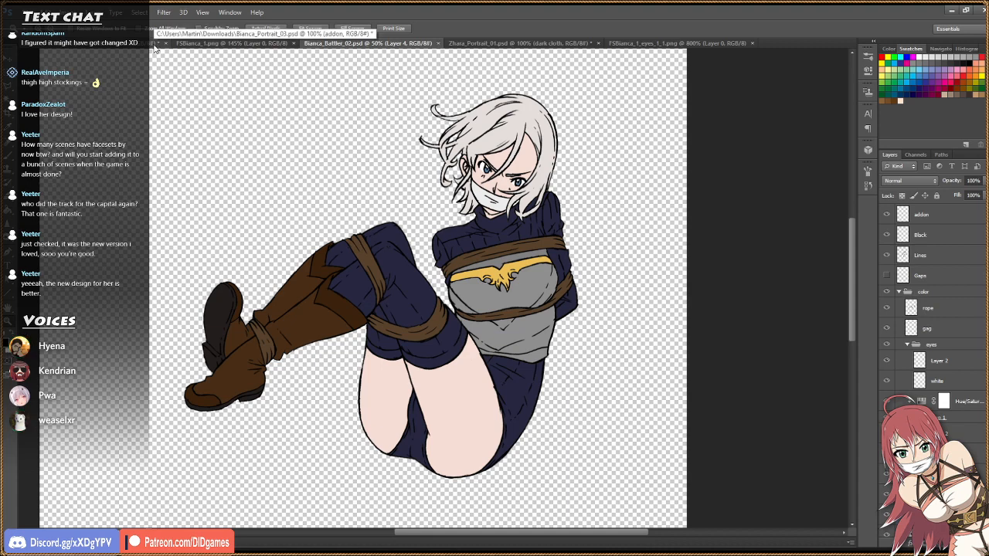
pyautogui.click(155, 44)
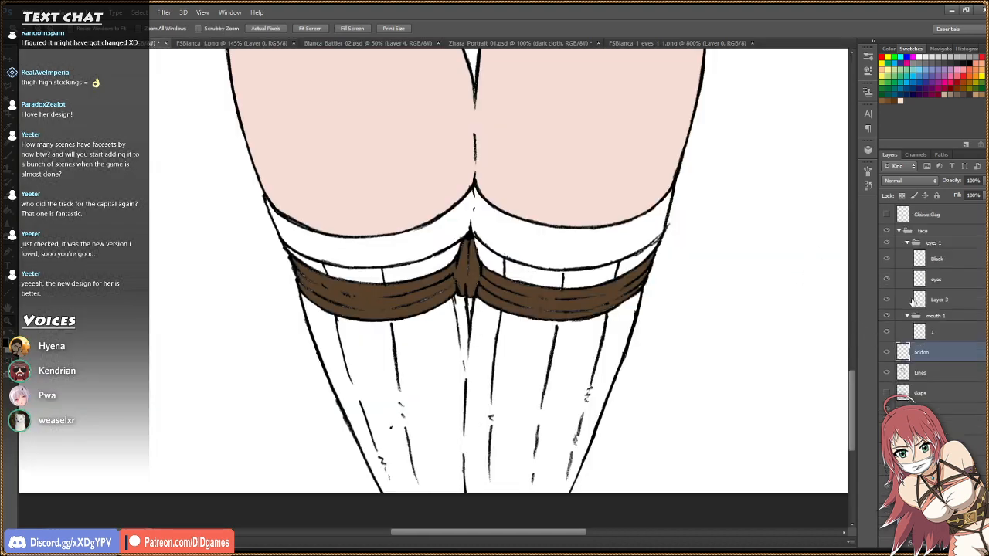
pyautogui.moveTo(852, 399); pyautogui.dragTo(845, 340)
pyautogui.press('i')
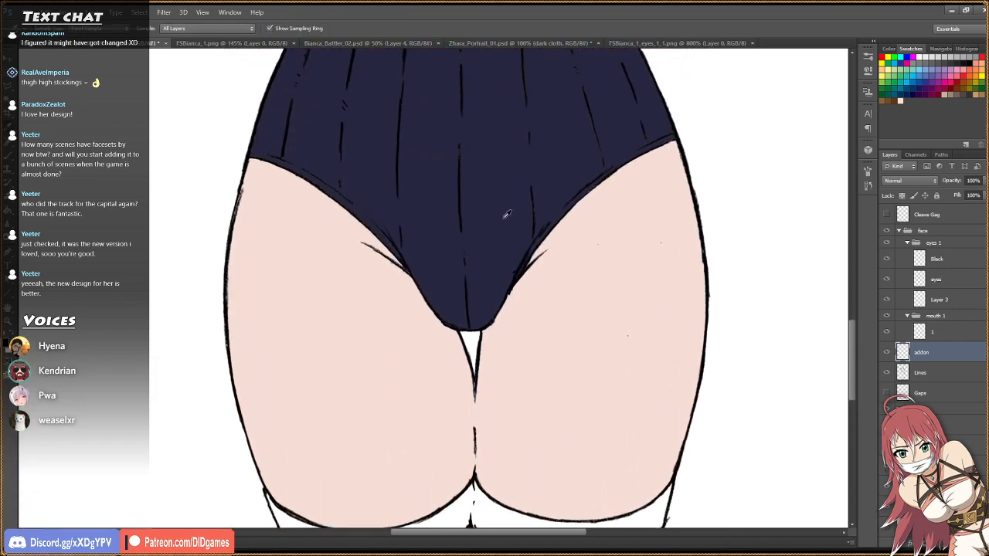
pyautogui.click(495, 217)
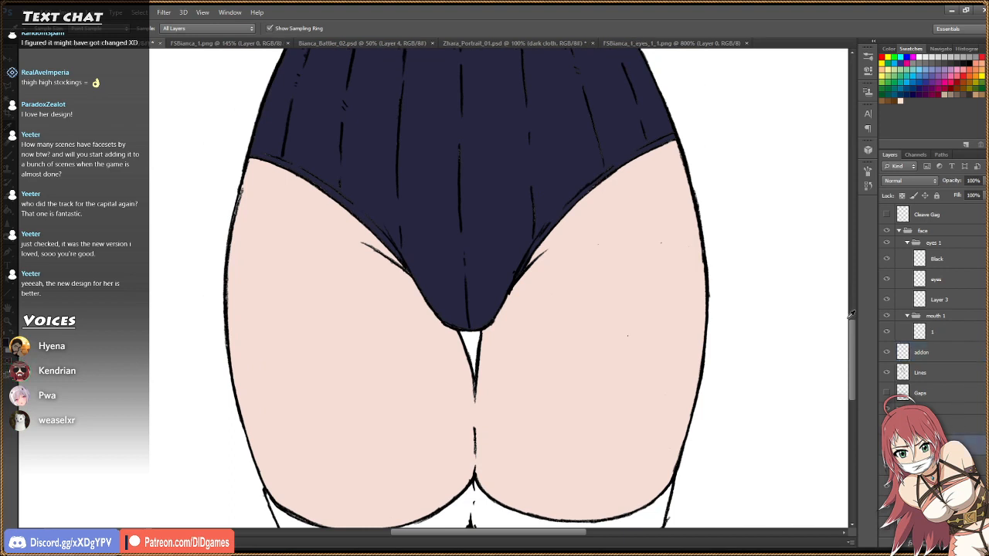
pyautogui.moveTo(852, 328); pyautogui.dragTo(853, 394)
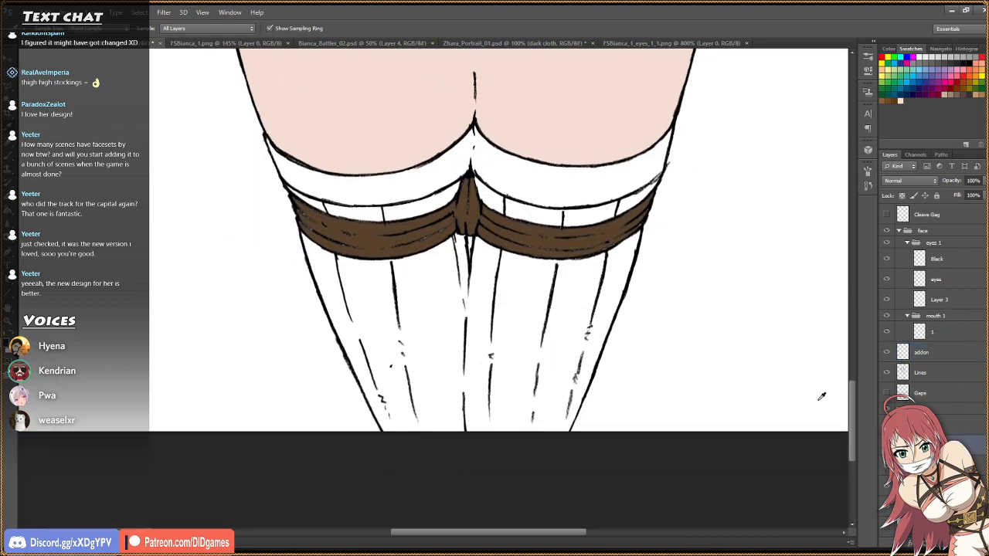
pyautogui.press('g')
pyautogui.click(536, 348)
pyautogui.click(562, 189)
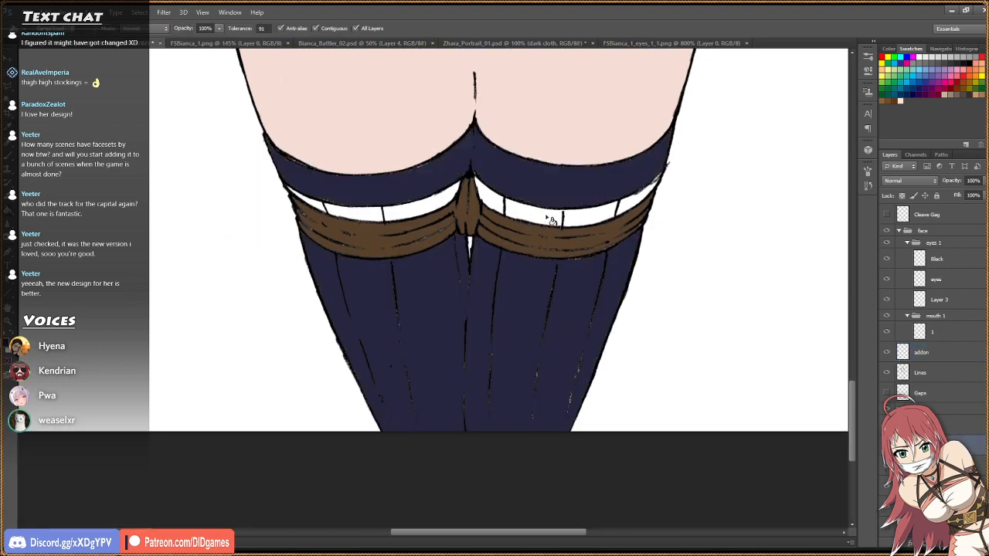
# Fill the narrow stocking sections between the cuffs and the thigh ropes with the same navy.
pyautogui.click(553, 216)
pyautogui.click(494, 203)
pyautogui.click(637, 207)
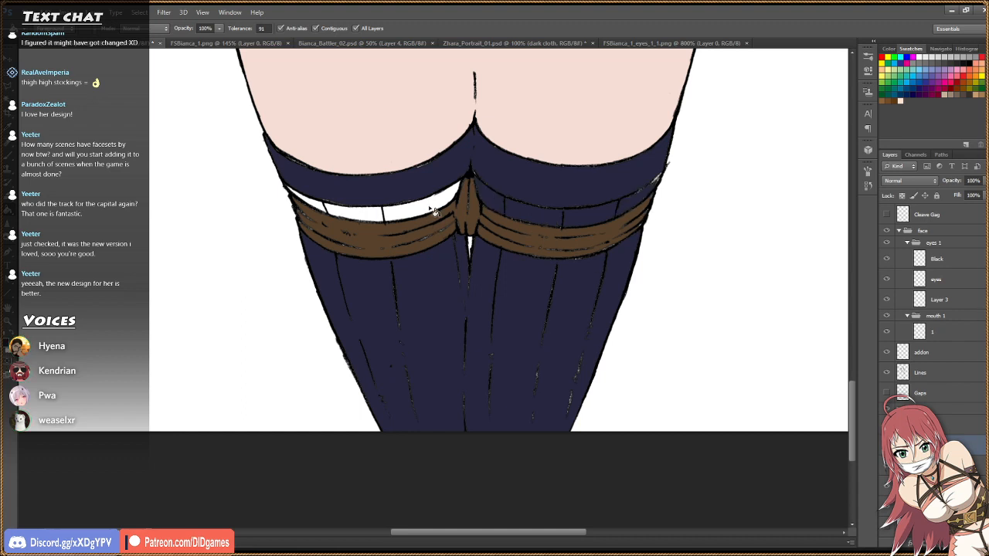
pyautogui.click(432, 213)
pyautogui.click(374, 217)
pyautogui.click(319, 210)
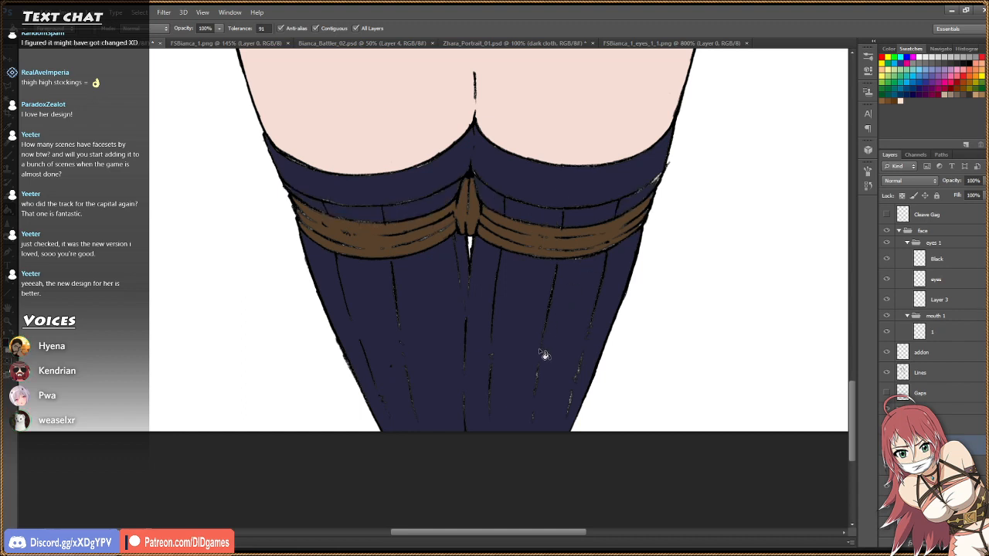
# Brush navy over the unfilled specks along the vertical fold lines of both stockings.
pyautogui.press('b')
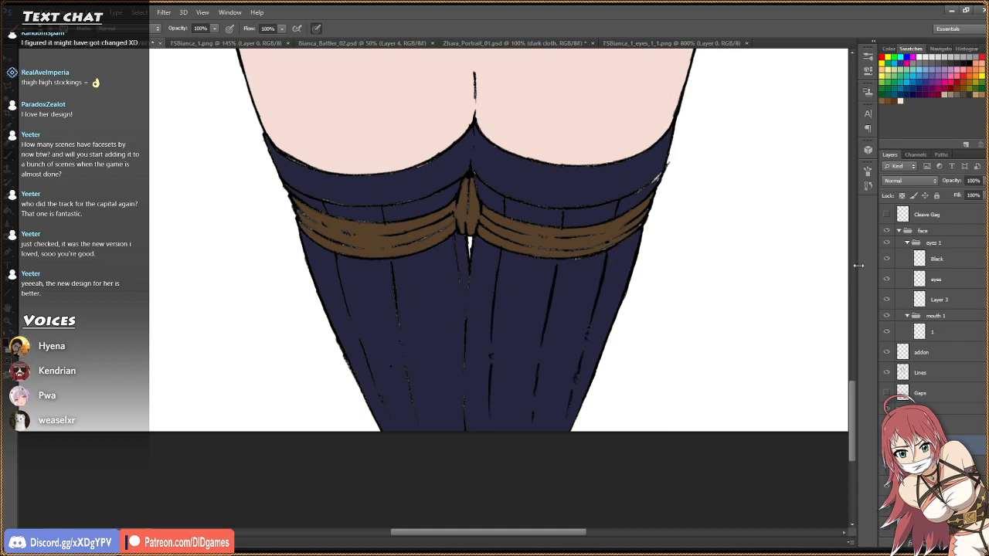
pyautogui.moveTo(855, 417)
pyautogui.mouseDown()
pyautogui.moveTo(856, 349)
pyautogui.moveTo(842, 424)
pyautogui.mouseUp()
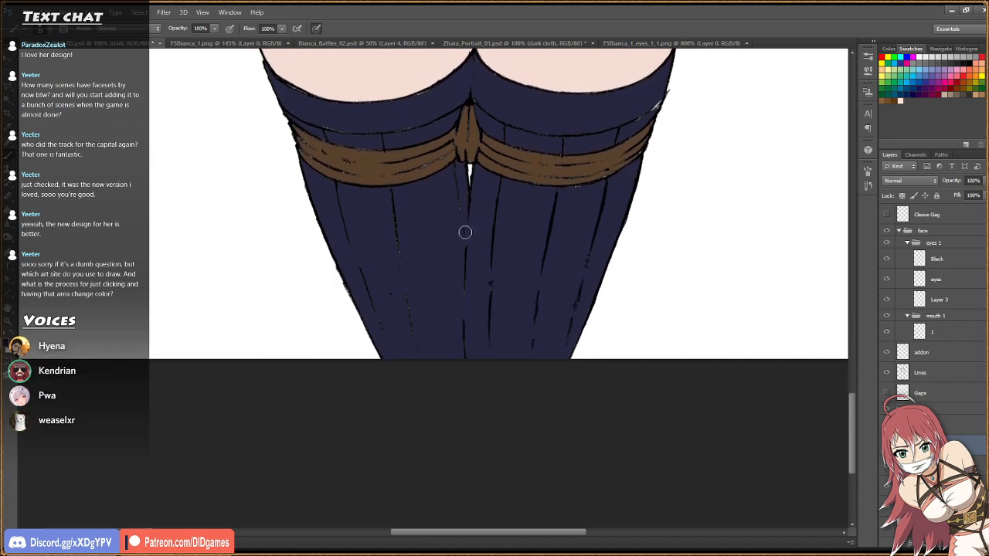
pyautogui.moveTo(465, 234); pyautogui.dragTo(468, 297)
pyautogui.moveTo(393, 195); pyautogui.dragTo(415, 342)
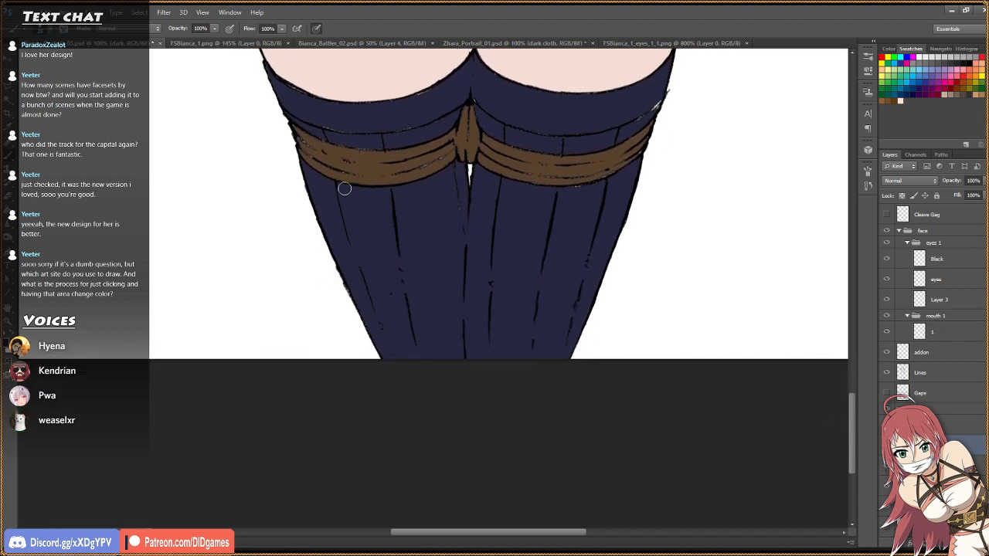
pyautogui.moveTo(337, 192); pyautogui.dragTo(387, 338)
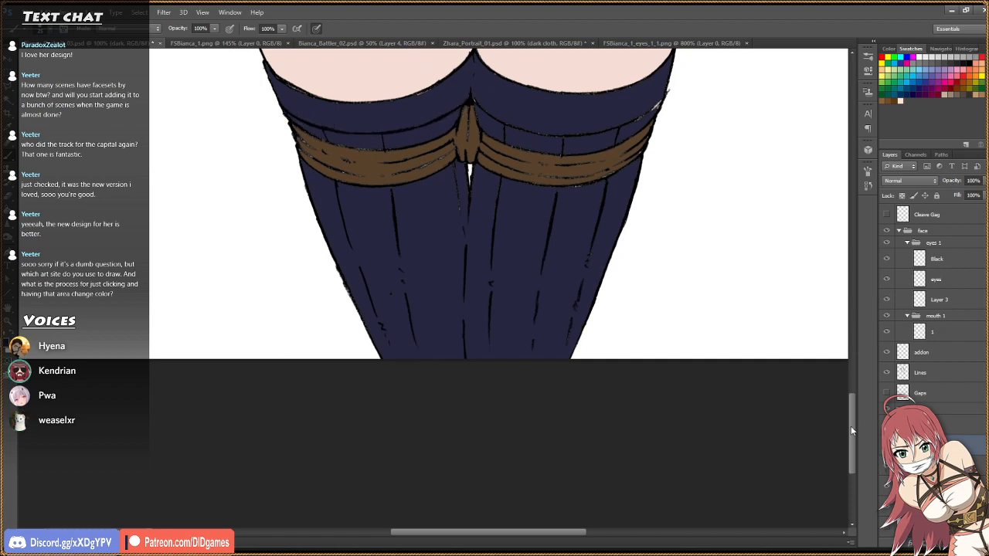
# Touch up the navy fill along the lines of the stocking cuffs, leotard and sweater.
pyautogui.moveTo(850, 425); pyautogui.dragTo(854, 397)
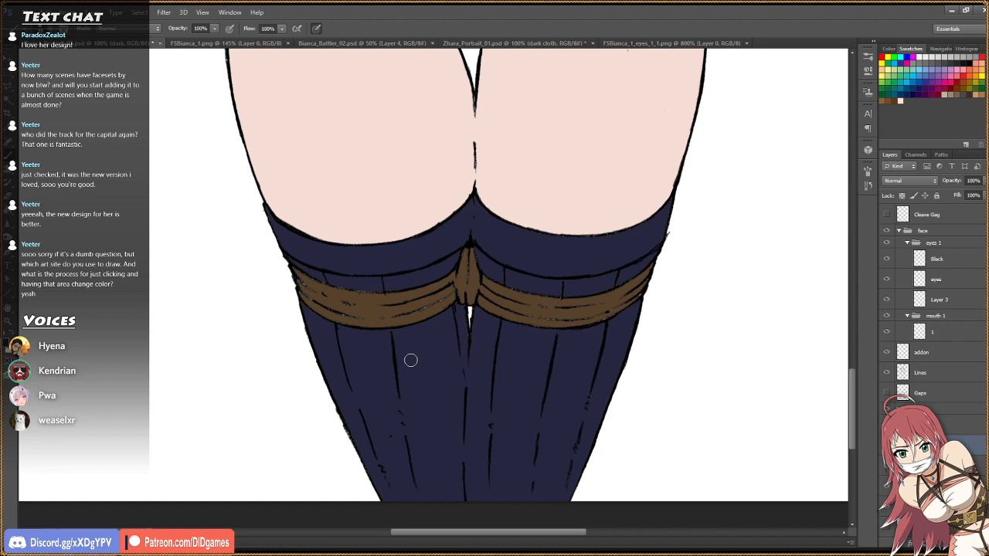
pyautogui.scroll(5, 854, 373)
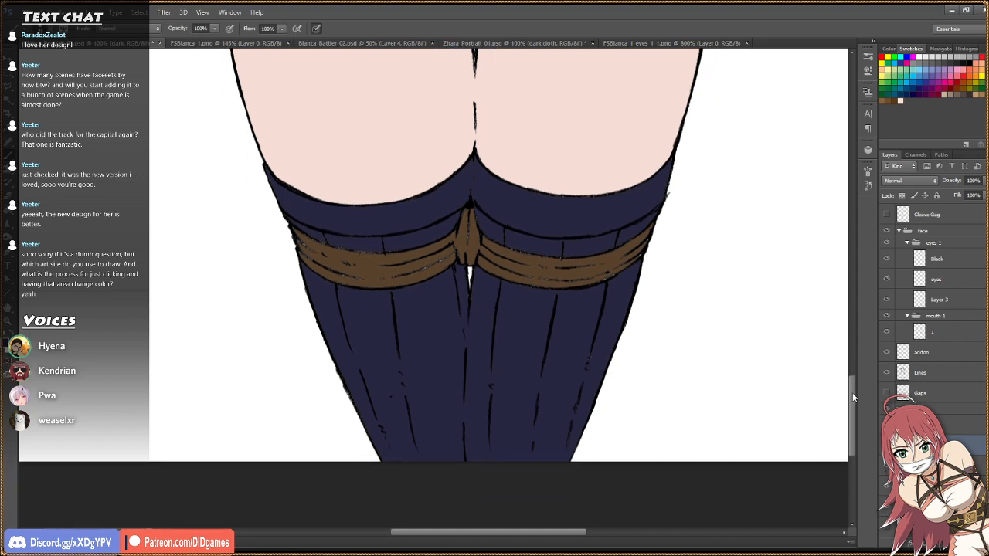
pyautogui.scroll(4, 855, 358)
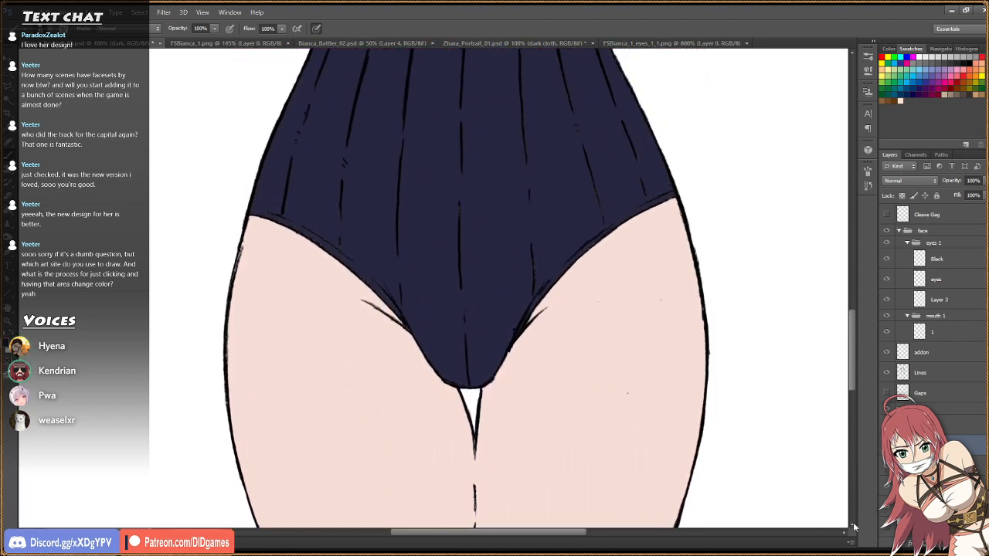
pyautogui.moveTo(853, 325); pyautogui.dragTo(848, 225)
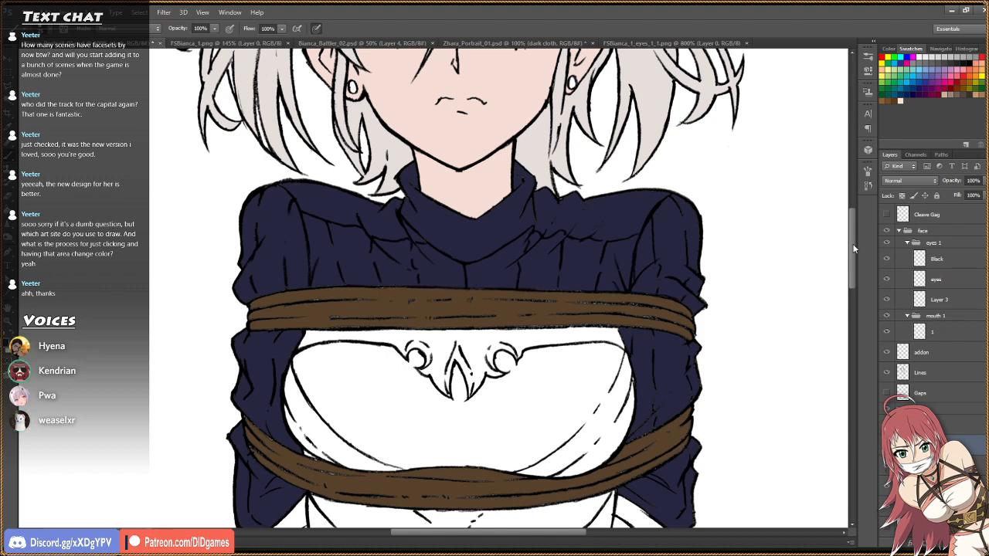
pyautogui.moveTo(851, 244); pyautogui.dragTo(857, 278)
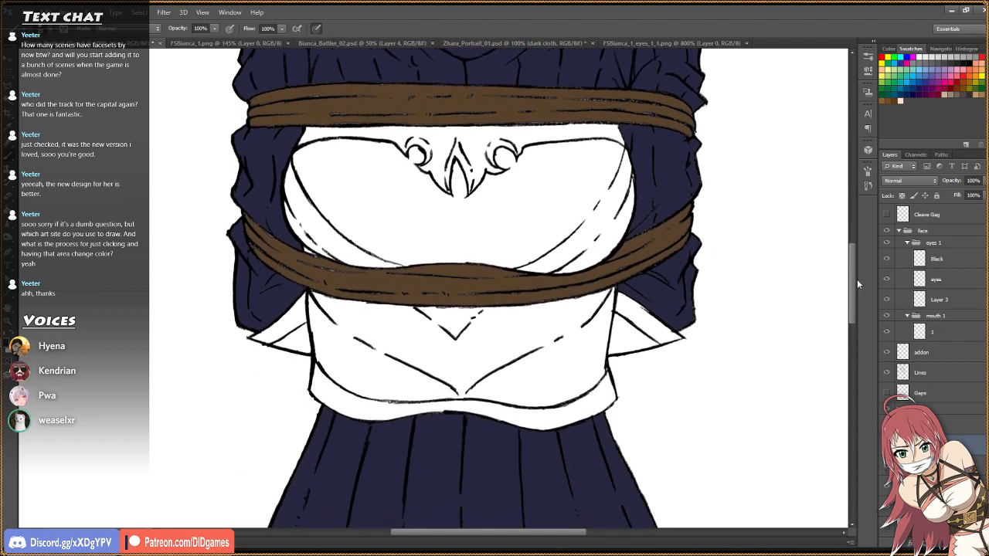
pyautogui.moveTo(853, 272); pyautogui.dragTo(853, 390)
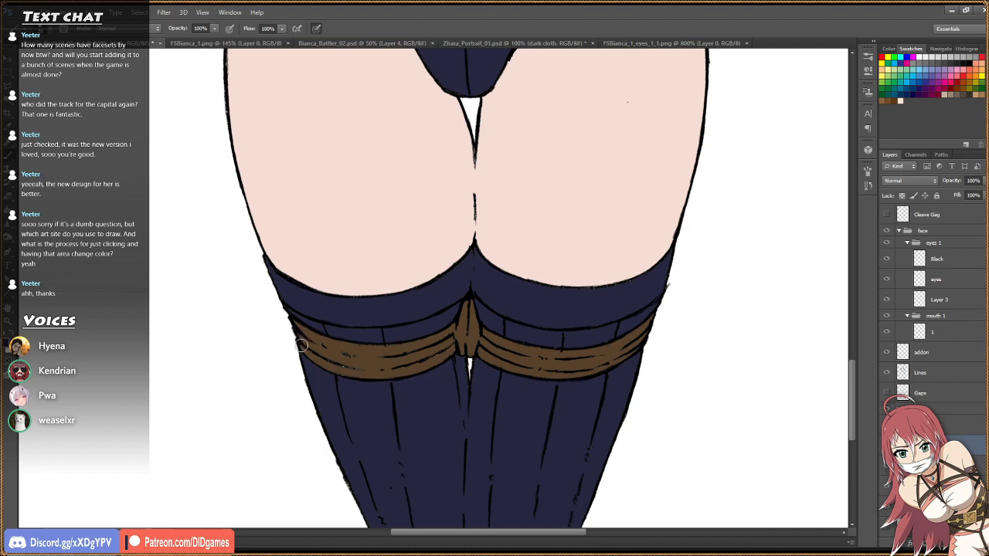
# Brush brown over the unfilled specks along the lines of the thigh and chest ropes.
pyautogui.moveTo(340, 354); pyautogui.dragTo(340, 371)
pyautogui.moveTo(854, 423); pyautogui.dragTo(834, 338)
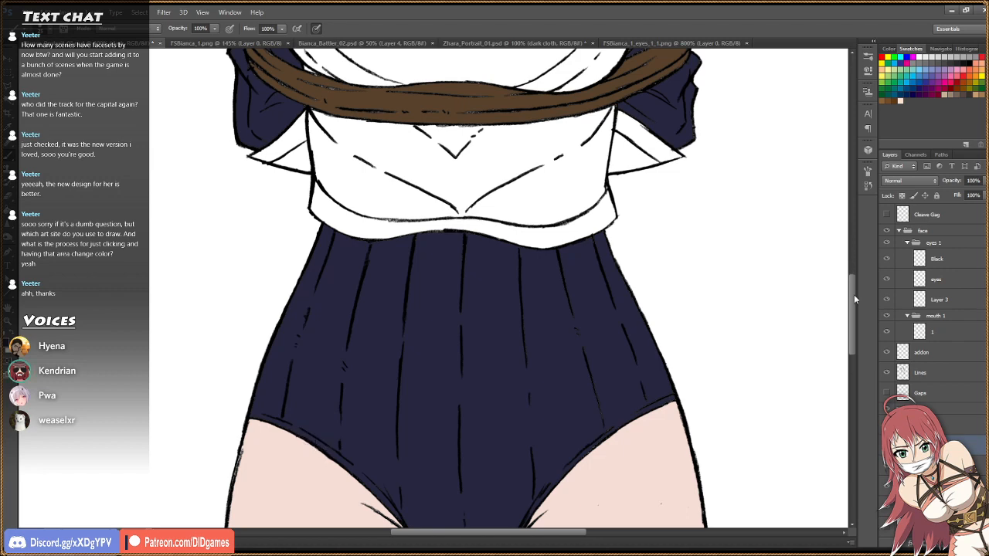
pyautogui.moveTo(854, 297); pyautogui.dragTo(852, 249)
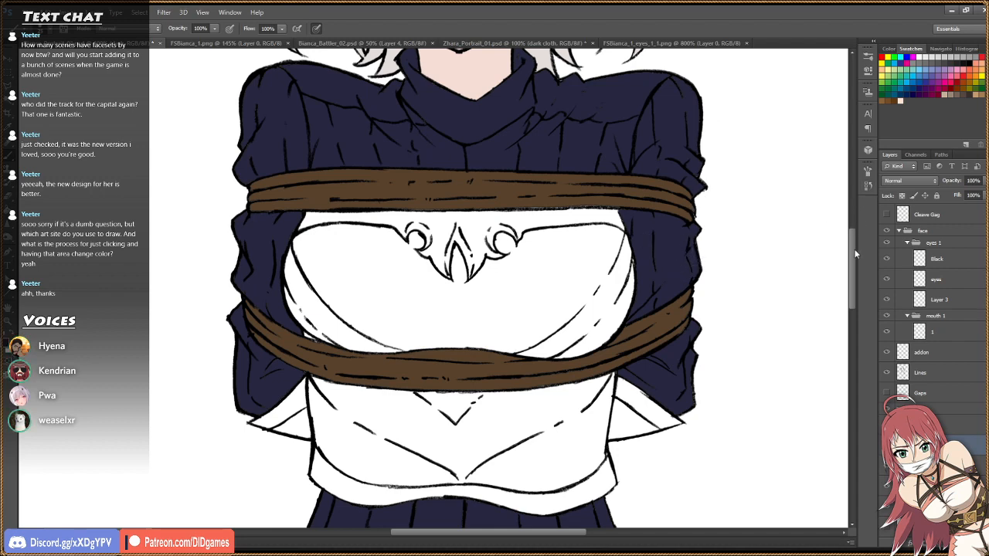
pyautogui.moveTo(853, 253); pyautogui.dragTo(866, 184)
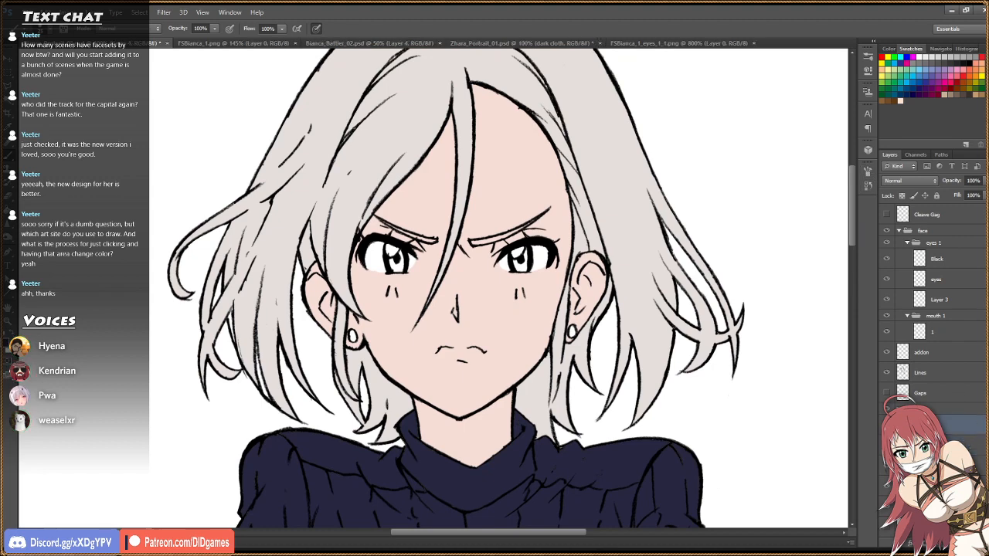
# Rename the selected color layer and sample the gold of the chest trim in Bianca_Battler_02.psd for use in the portrait.
pyautogui.doubleClick(931, 425)
pyautogui.press('Return')
pyautogui.click(371, 43)
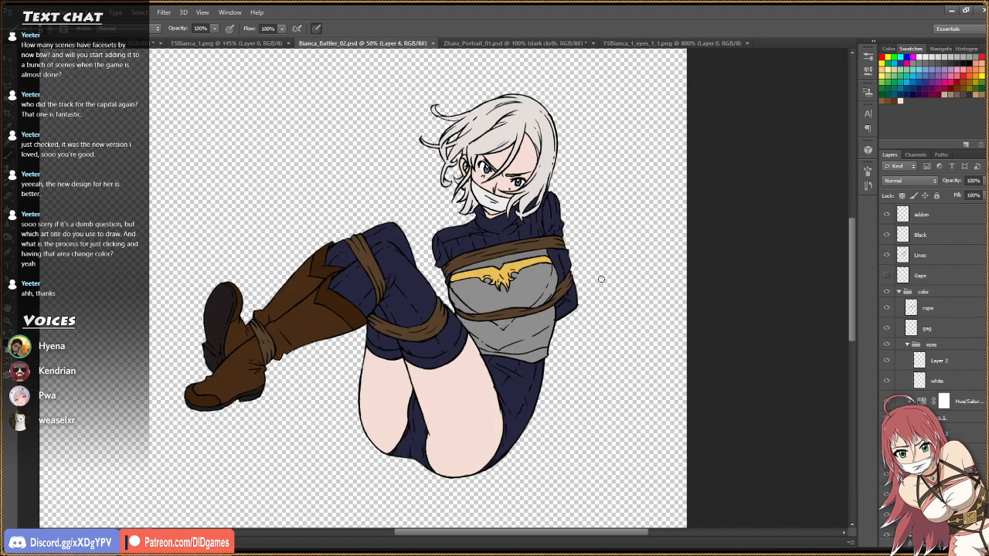
pyautogui.press('z')
pyautogui.click(520, 262)
pyautogui.click(520, 263)
pyautogui.click(520, 262)
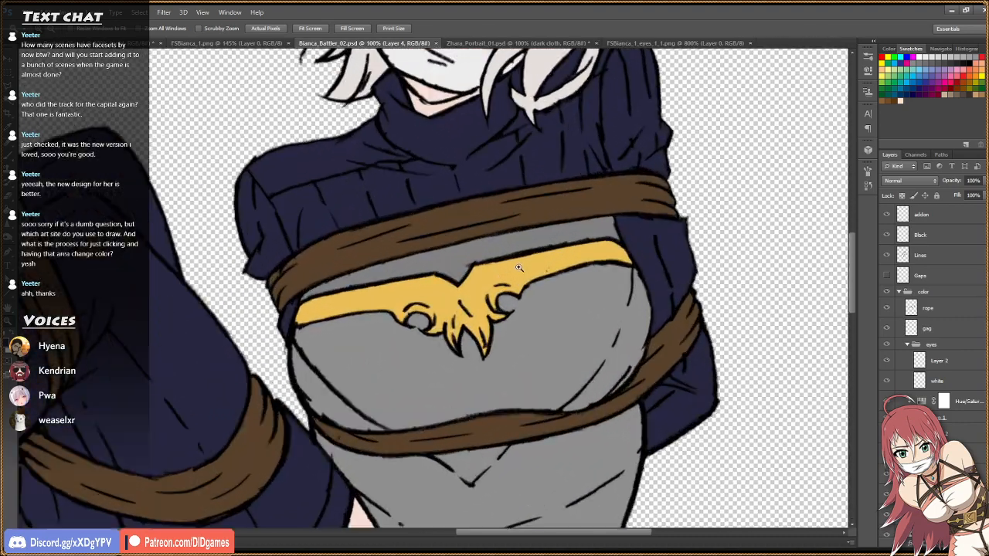
pyautogui.press('i')
pyautogui.click(534, 267)
pyautogui.click(116, 43)
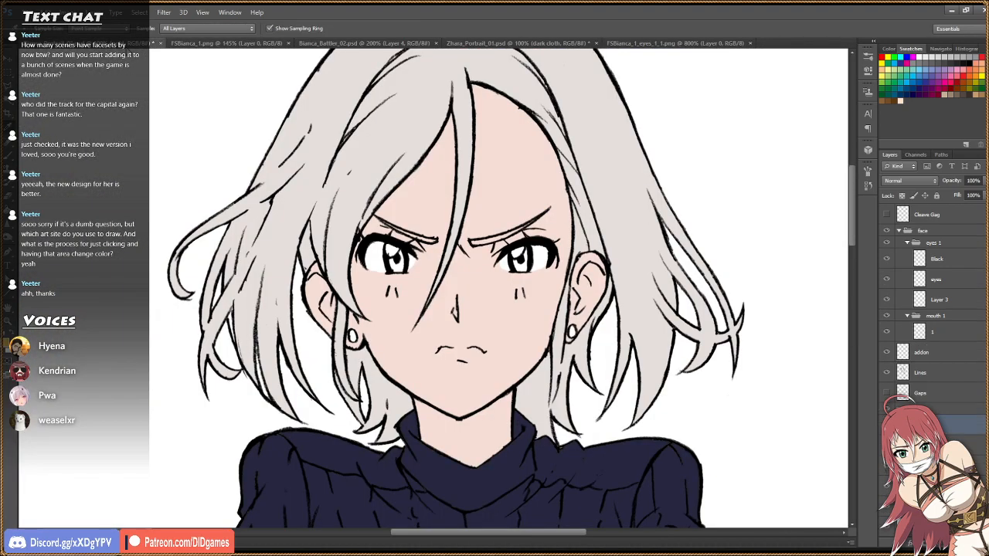
# Fill both of the portrait's earrings with the sampled gold.
pyautogui.press('z')
pyautogui.click(367, 344)
pyautogui.click(367, 343)
pyautogui.press('g')
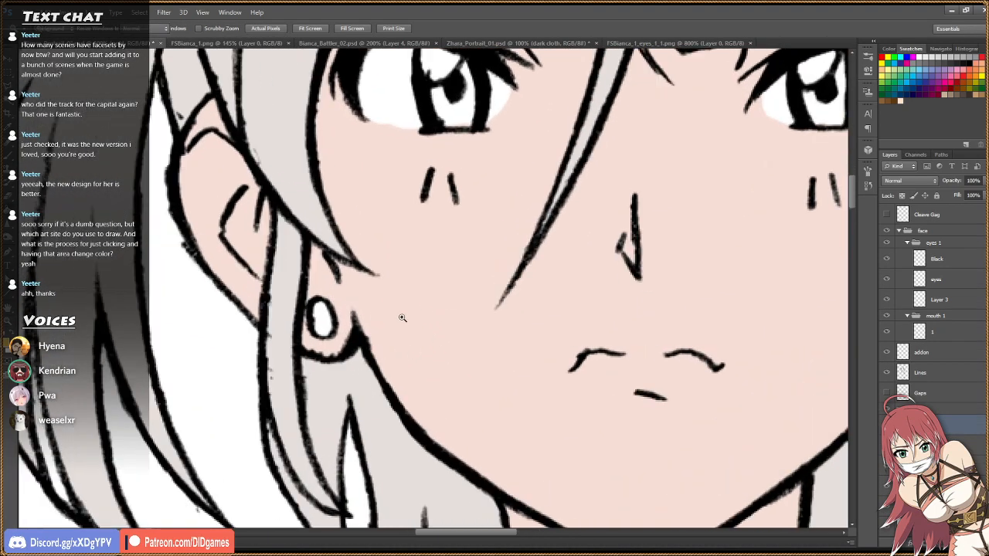
pyautogui.click(332, 323)
pyautogui.moveTo(507, 533); pyautogui.dragTo(567, 533)
pyautogui.click(510, 309)
pyautogui.press('z')
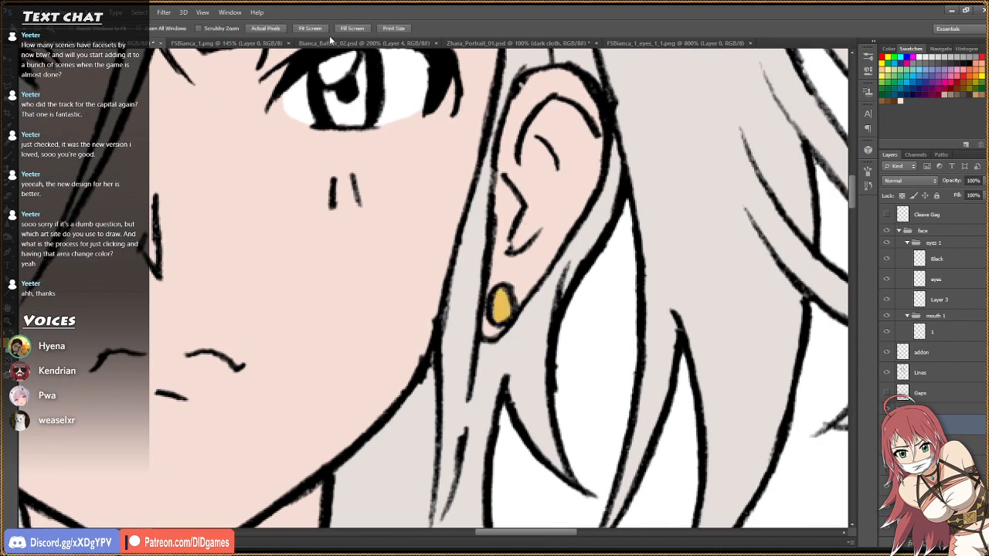
pyautogui.click(310, 28)
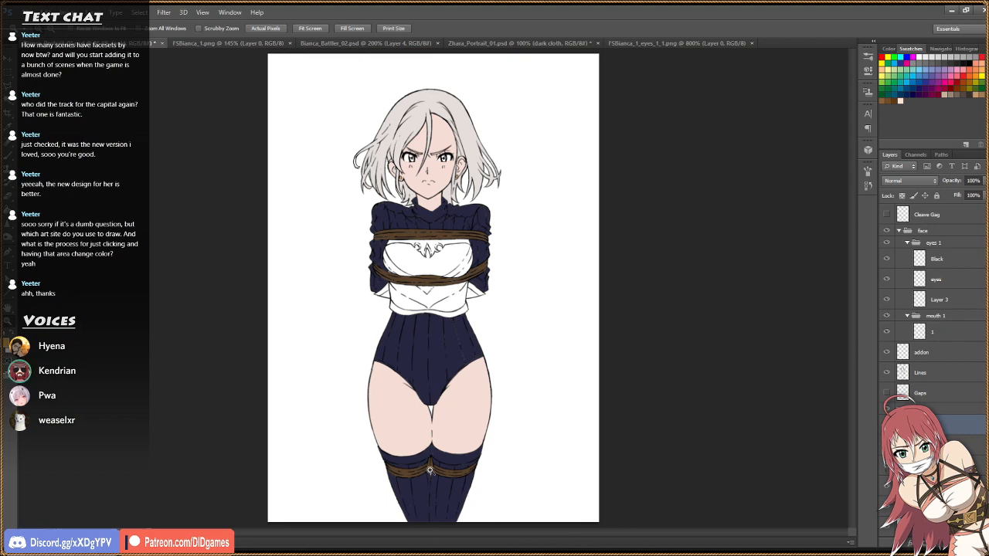
# Fill the ornamental trim below the upper chest rope with the same gold.
pyautogui.click(437, 227)
pyautogui.click(437, 227)
pyautogui.click(439, 228)
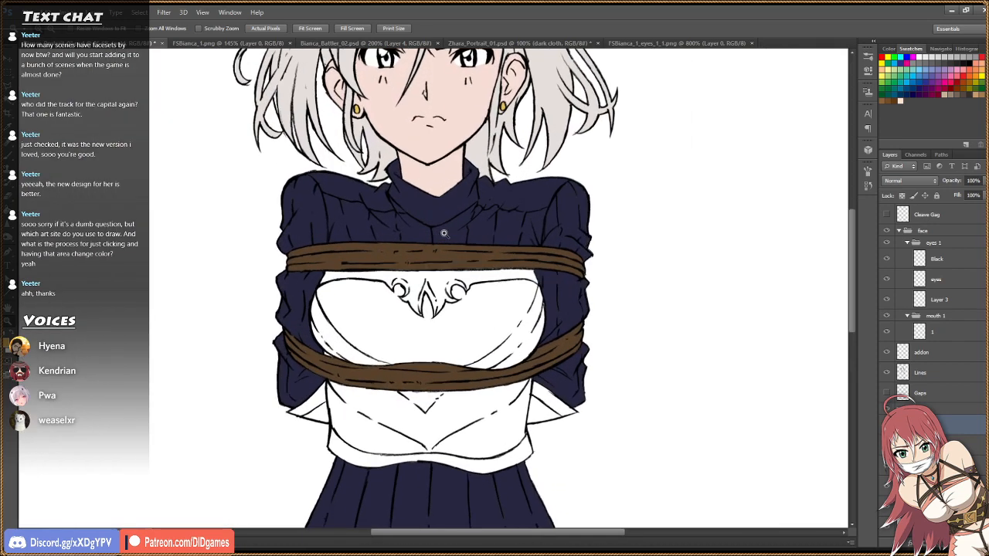
pyautogui.click(442, 233)
pyautogui.press('g')
pyautogui.click(449, 315)
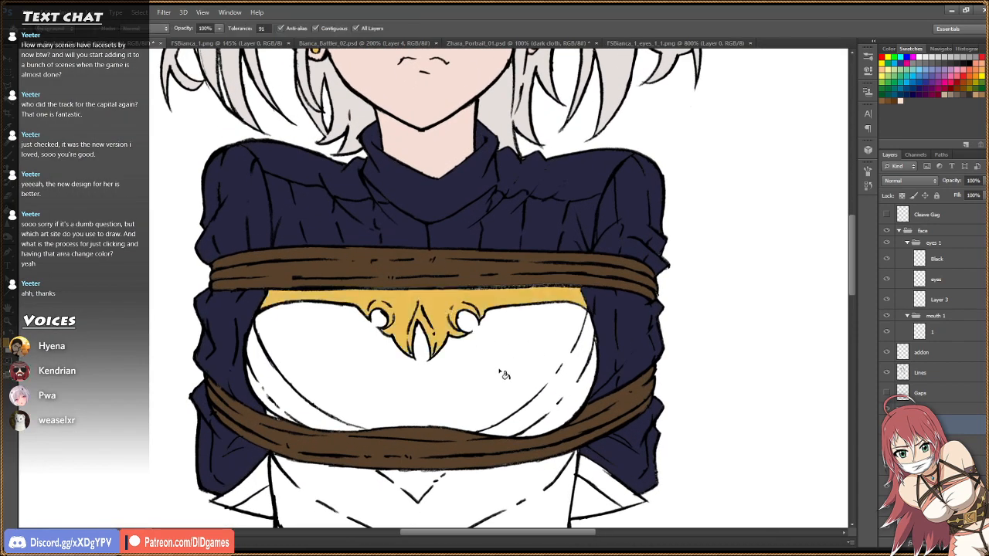
# Brush gold over the unfilled specks along the chest trim's lines and check the whole portrait.
pyautogui.press('z')
pyautogui.click(421, 374)
pyautogui.click(422, 374)
pyautogui.press('b')
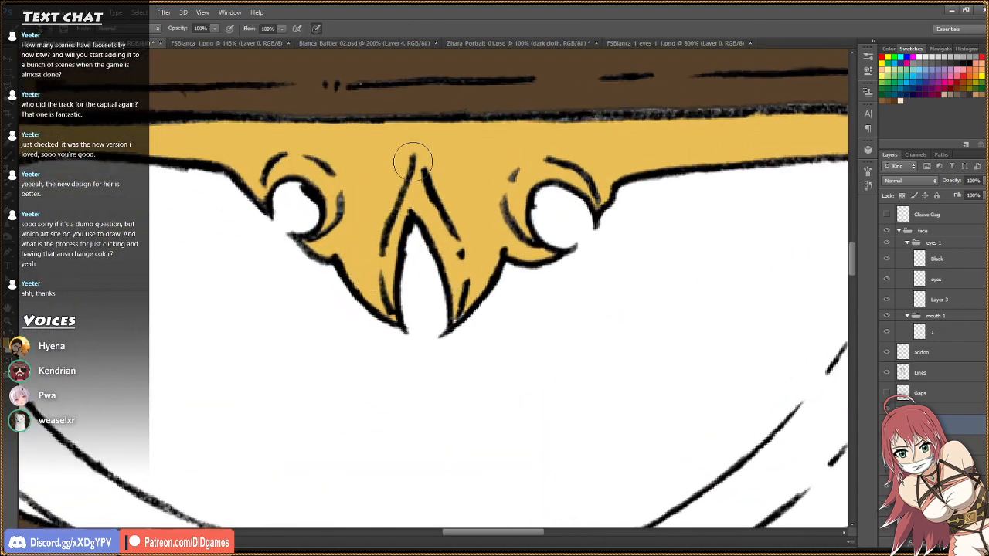
pyautogui.moveTo(336, 214); pyautogui.dragTo(304, 242)
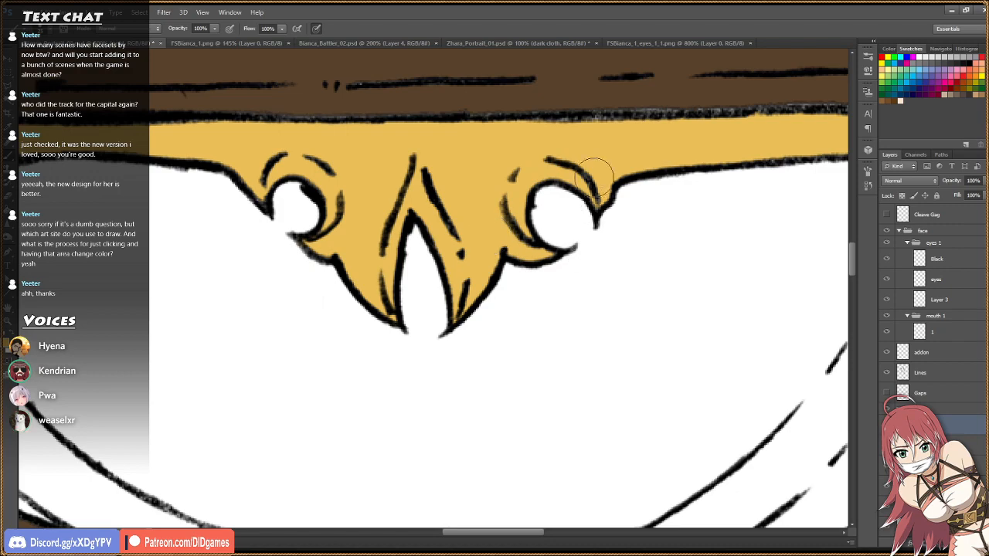
pyautogui.moveTo(512, 532)
pyautogui.mouseDown()
pyautogui.moveTo(570, 532)
pyautogui.moveTo(457, 532)
pyautogui.mouseUp()
pyautogui.press('z')
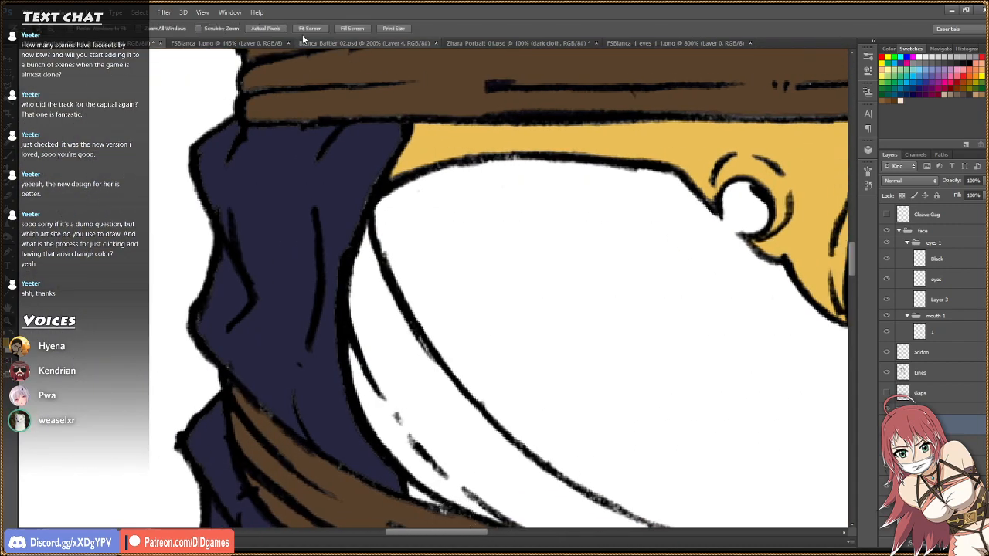
pyautogui.click(311, 30)
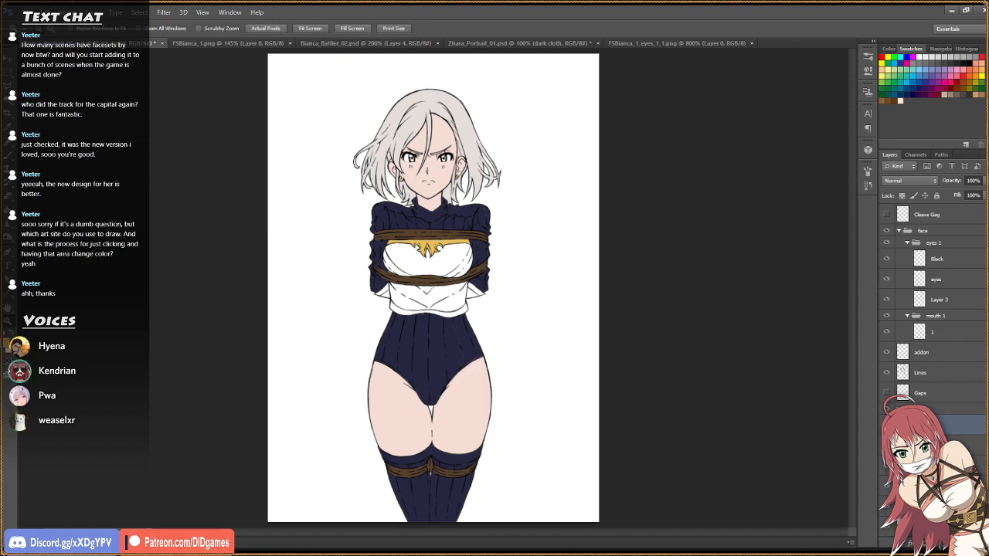
# Sample the navy of the outfit, test-fill the face and hair with the Paint Bucket, and undo each fill.
pyautogui.press('i')
pyautogui.click(438, 362)
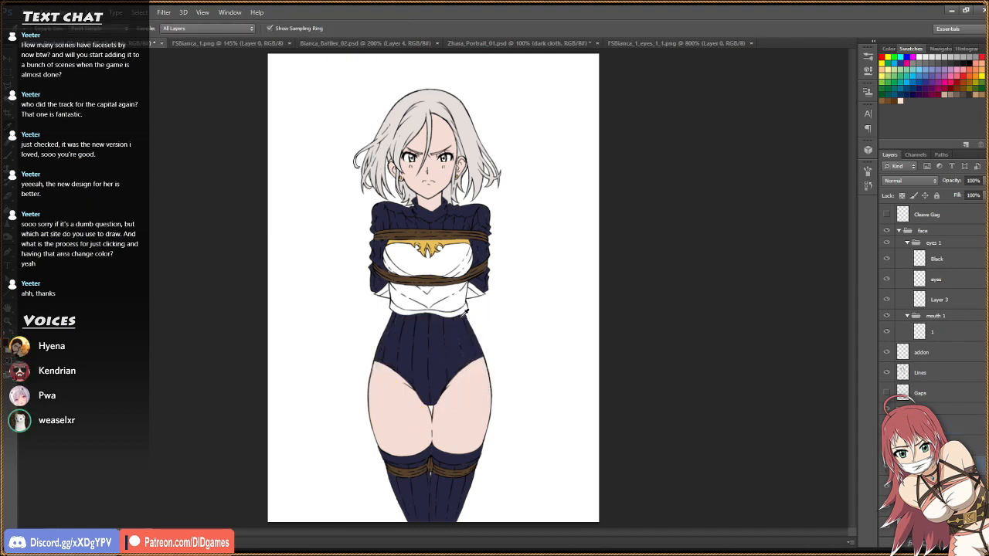
pyautogui.press('b')
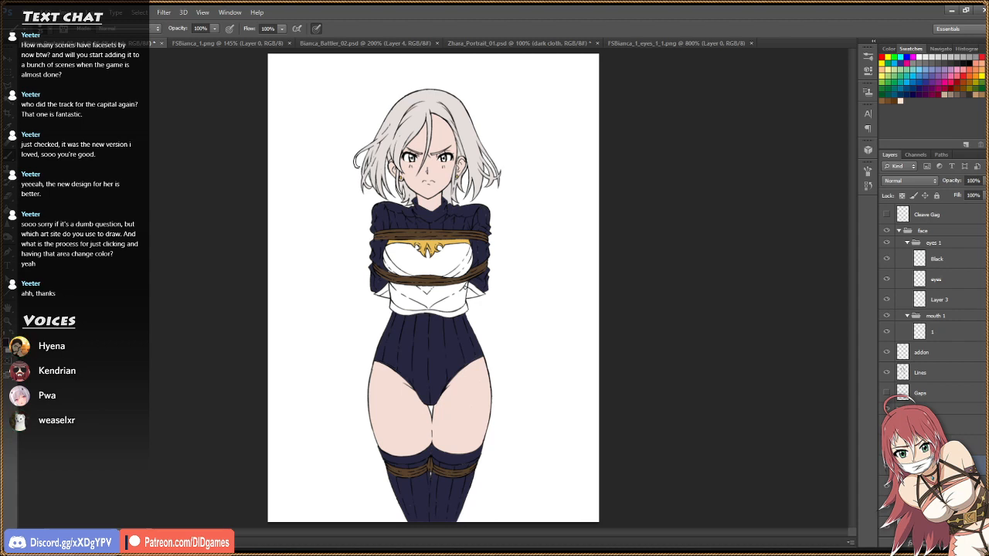
pyautogui.press('z')
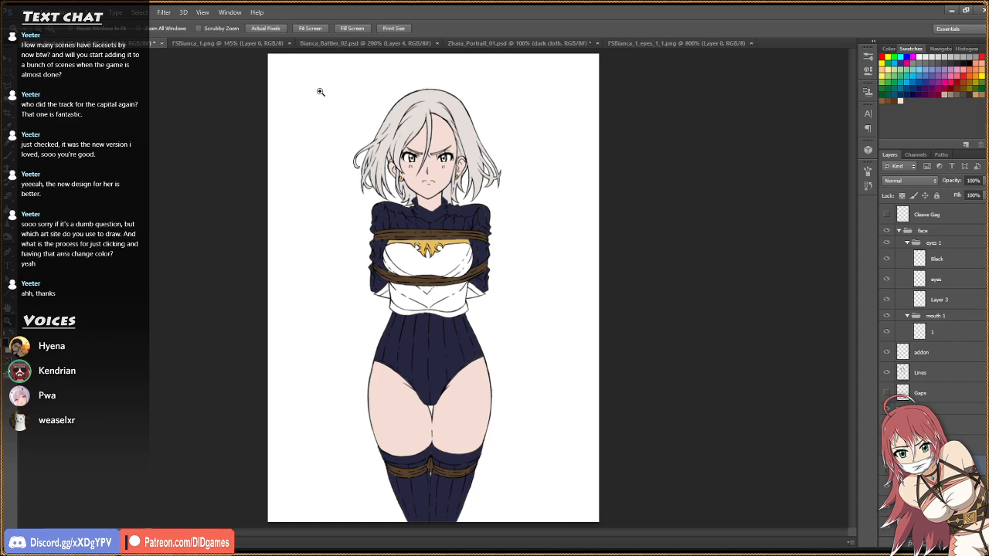
pyautogui.click(390, 164)
pyautogui.click(390, 164)
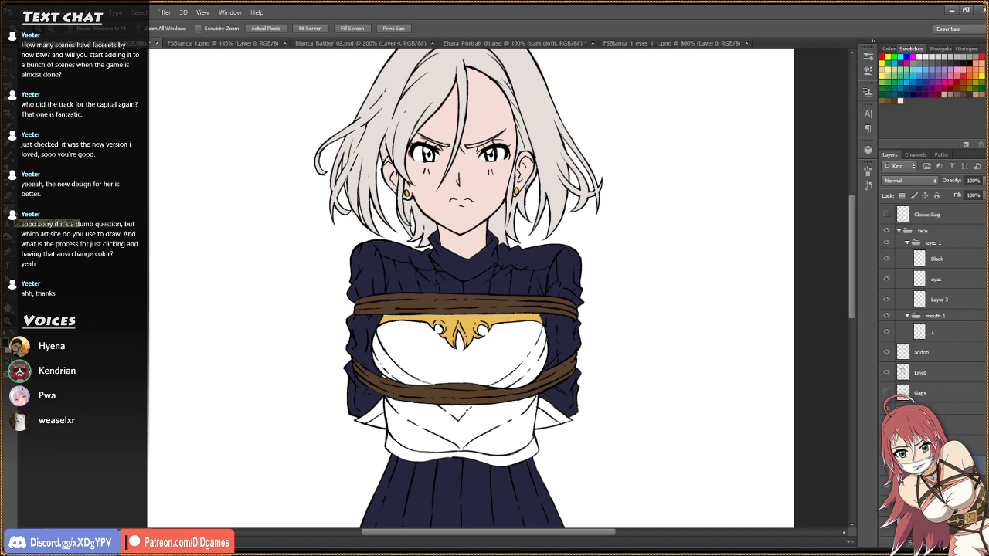
pyautogui.press('g')
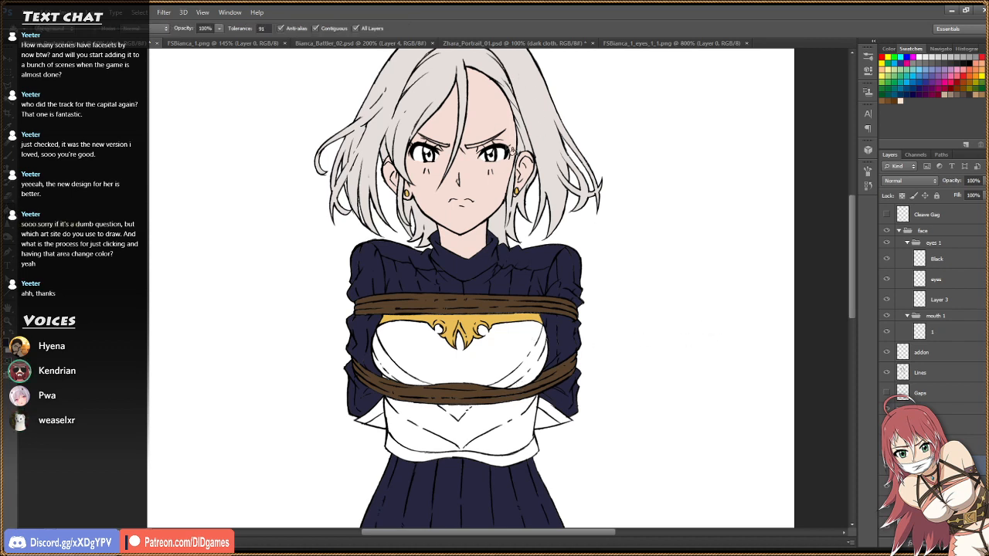
pyautogui.click(492, 109)
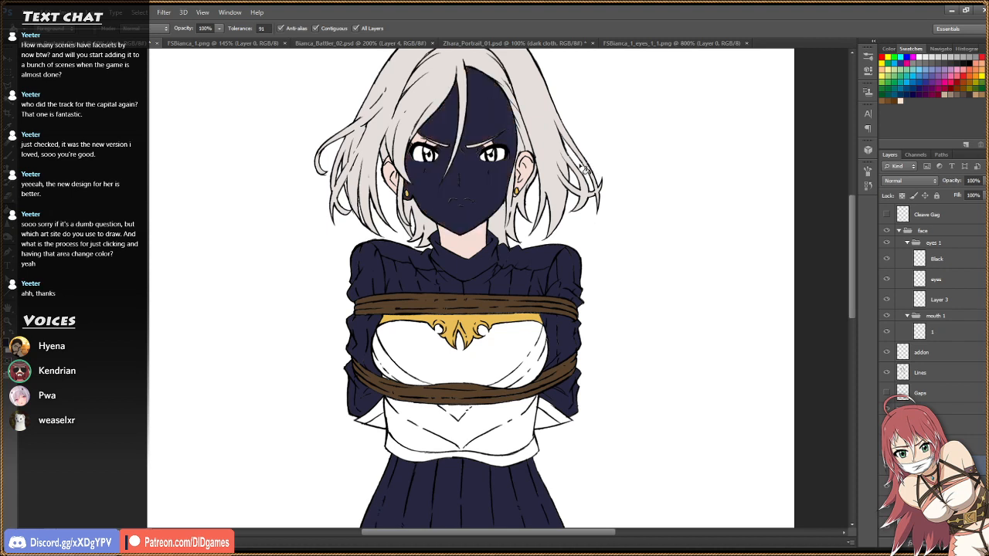
pyautogui.hotkey('ctrl', 'z')
pyautogui.click(486, 118)
pyautogui.hotkey('ctrl', 'z')
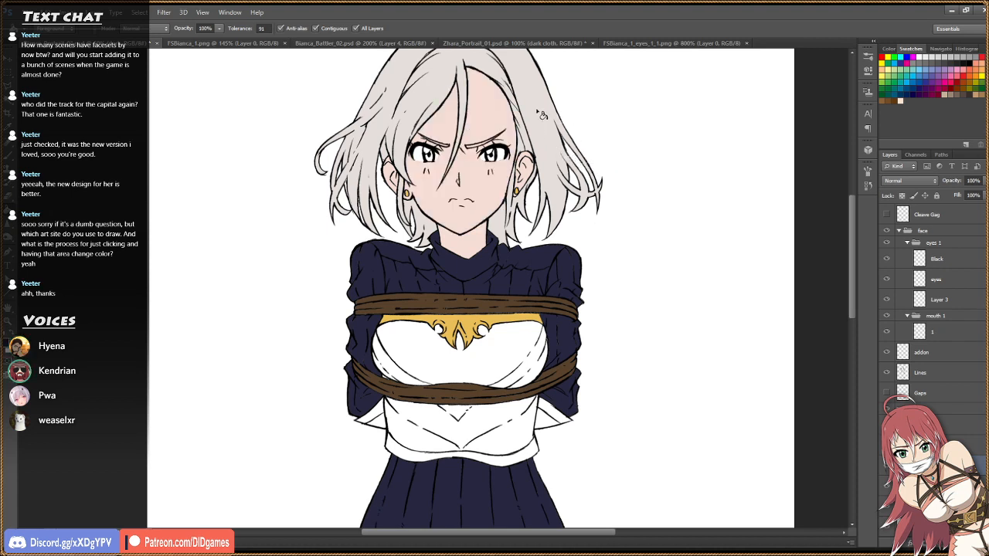
pyautogui.click(539, 112)
pyautogui.hotkey('ctrl', 'z')
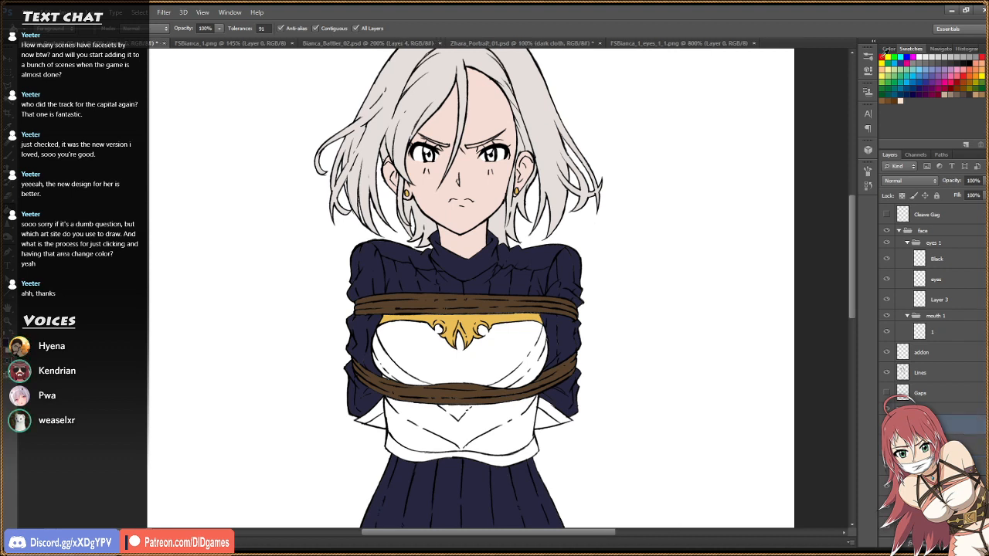
# Paint a magenta test blob with an enlarged brush on the blank background beside the character.
pyautogui.click(906, 65)
pyautogui.press('b')
pyautogui.press('p')
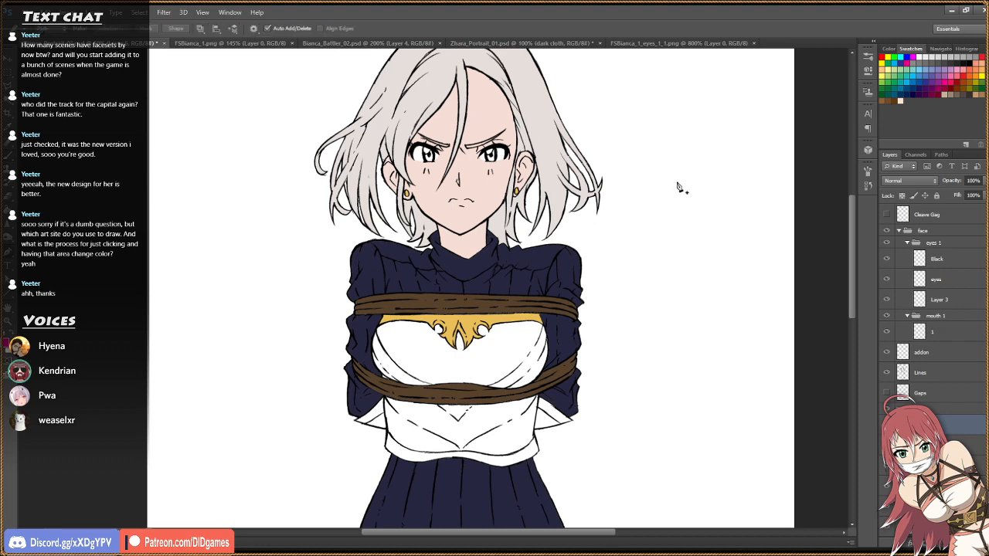
pyautogui.press('b')
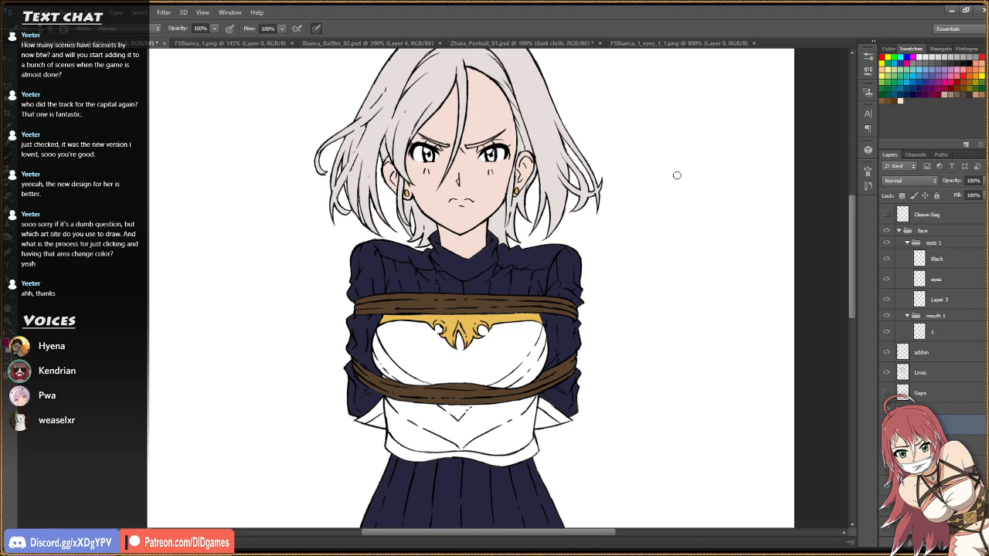
pyautogui.press(']')
pyautogui.press(']')
pyautogui.press(']')
pyautogui.press(']')
pyautogui.press(']')
pyautogui.moveTo(684, 173)
pyautogui.mouseDown()
pyautogui.moveTo(707, 159)
pyautogui.moveTo(675, 190)
pyautogui.moveTo(702, 161)
pyautogui.mouseUp()
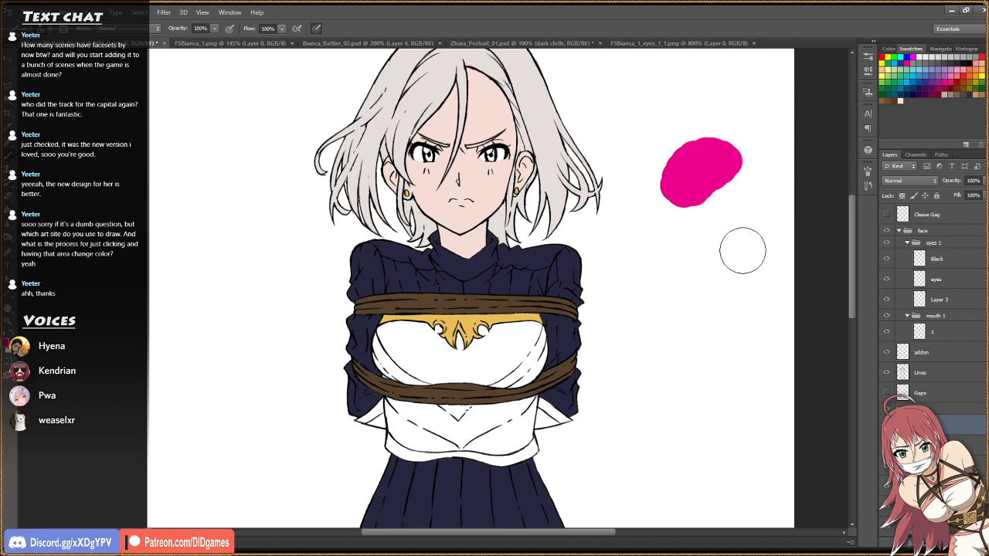
pyautogui.moveTo(701, 196)
pyautogui.mouseDown()
pyautogui.moveTo(710, 289)
pyautogui.moveTo(690, 267)
pyautogui.moveTo(732, 285)
pyautogui.mouseUp()
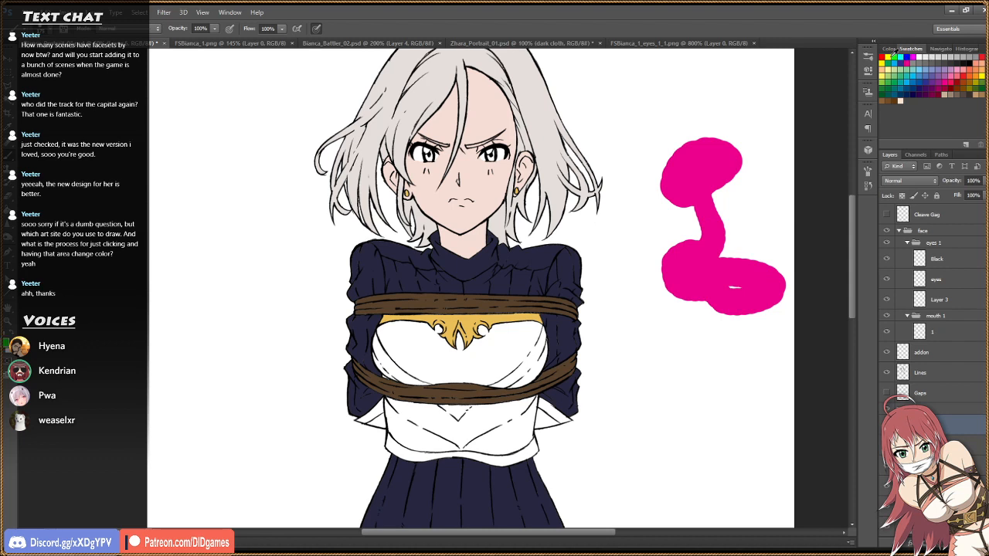
# Recolor the magenta test blob bright green with the Paint Bucket, and undo the fill and the blob's strokes.
pyautogui.press('g')
pyautogui.click(716, 173)
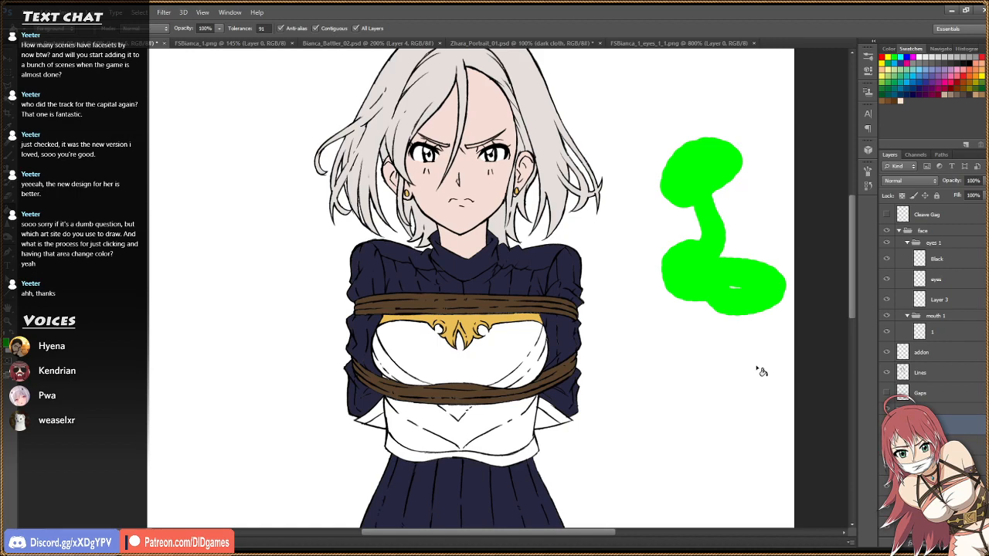
pyautogui.press('z')
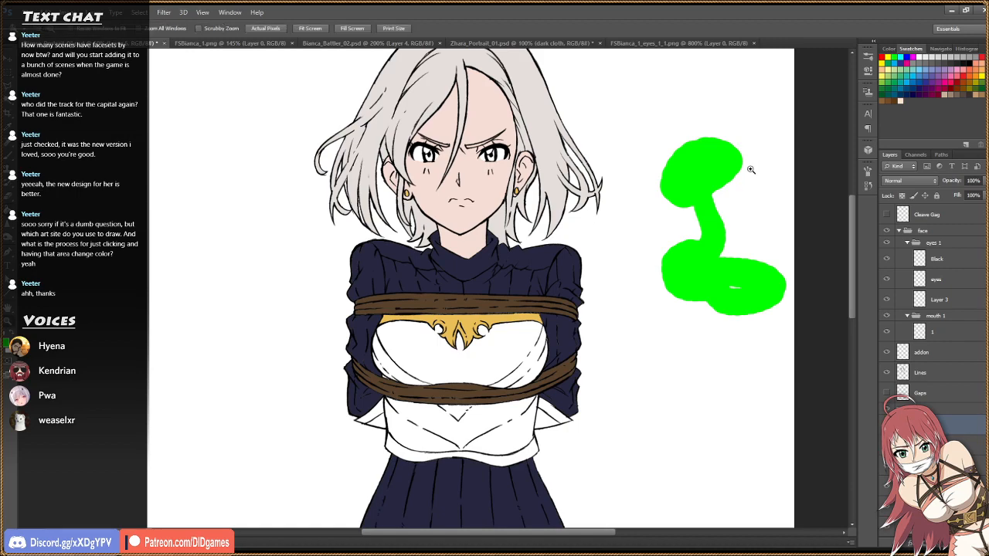
pyautogui.click(757, 165)
pyautogui.click(760, 194)
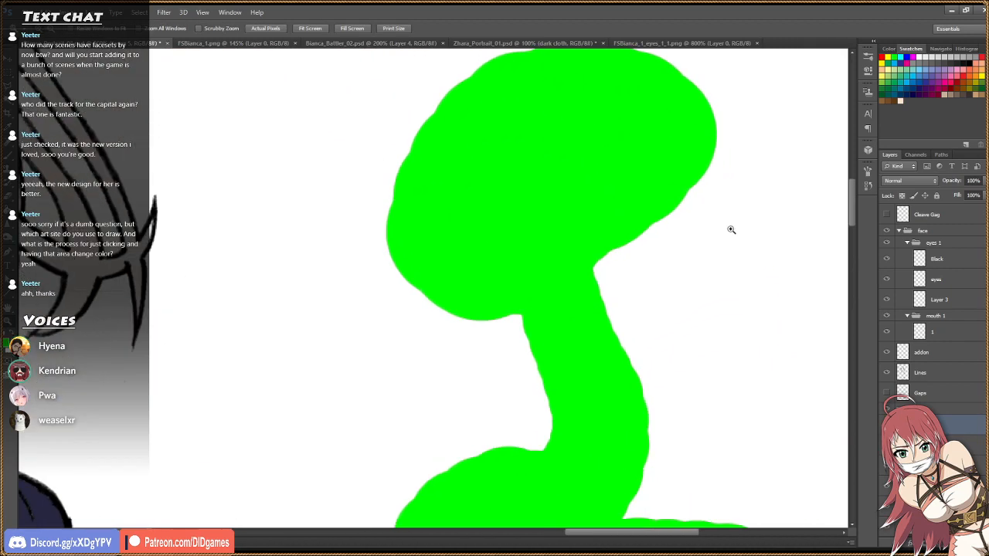
pyautogui.click(281, 29)
pyautogui.hotkey('ctrl', 'z')
pyautogui.hotkey('ctrl', 'alt', 'z')
pyautogui.hotkey('ctrl', 'alt', 'z')
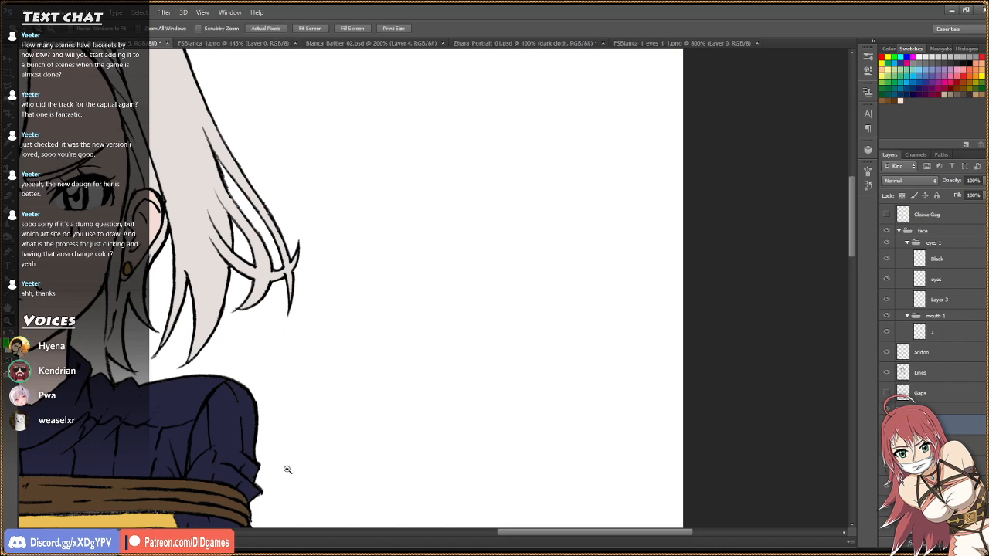
# Draw a freehand black circle outline with a smaller brush on the blank background beside the head.
pyautogui.click(310, 29)
pyautogui.click(424, 137)
pyautogui.click(425, 135)
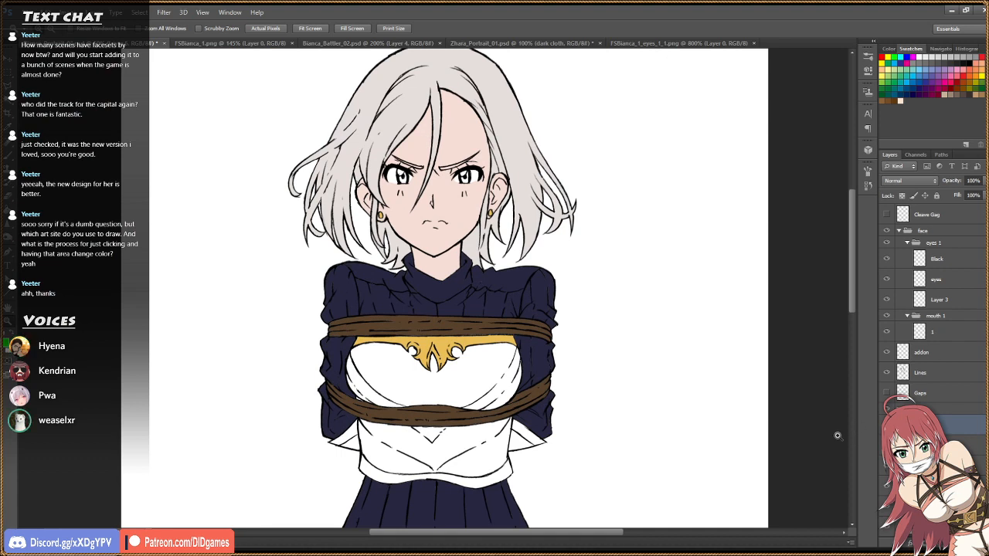
pyautogui.press('b')
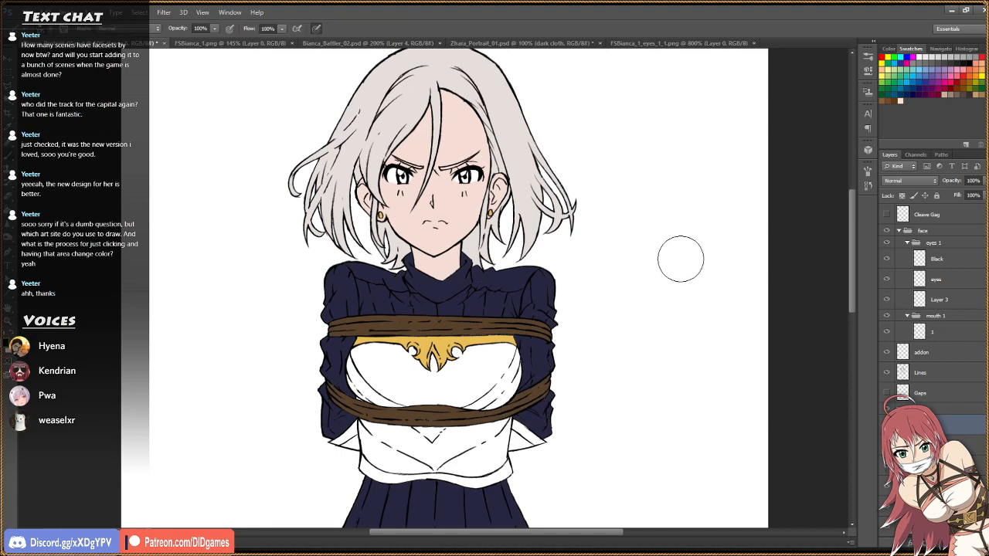
pyautogui.press('[')
pyautogui.press('[')
pyautogui.press('[')
pyautogui.press('[')
pyautogui.press('[')
pyautogui.moveTo(624, 216)
pyautogui.mouseDown()
pyautogui.moveTo(637, 162)
pyautogui.moveTo(722, 204)
pyautogui.moveTo(682, 268)
pyautogui.moveTo(631, 243)
pyautogui.moveTo(618, 207)
pyautogui.mouseUp()
# Test-fill the circle's inside, undo the fill, and erase a small gap in the circle's outline.
pyautogui.press('g')
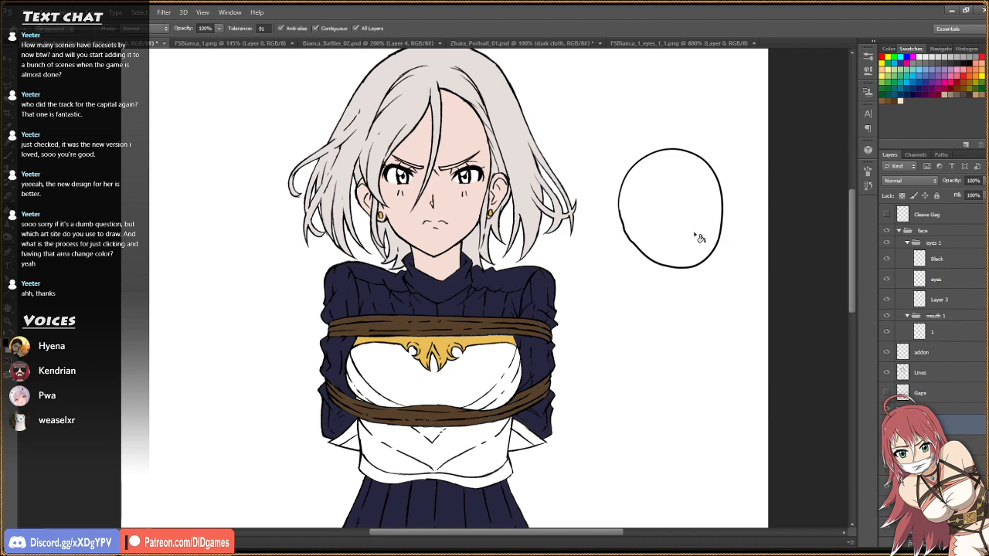
pyautogui.click(698, 235)
pyautogui.hotkey('ctrl', 'z')
pyautogui.press('e')
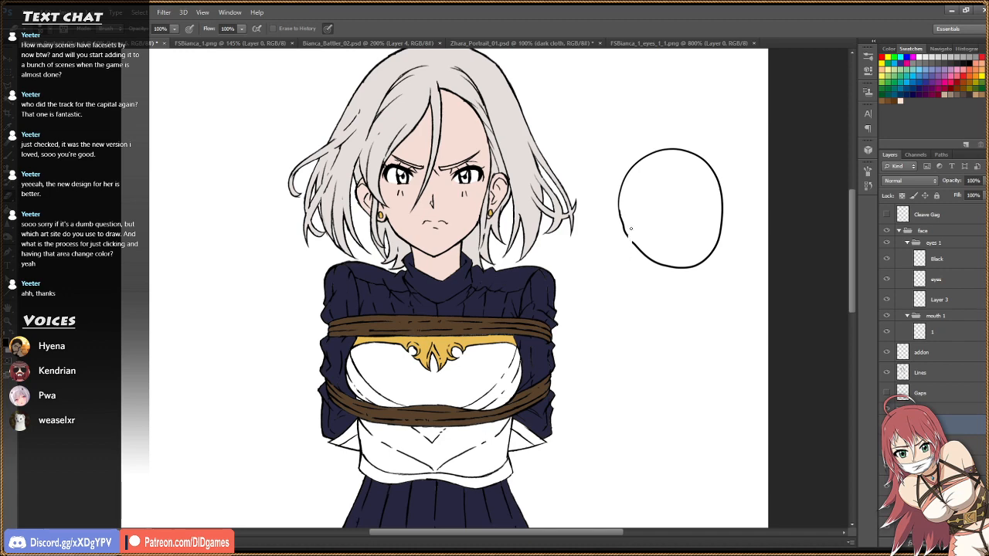
# Test-fill the gapped circle with black and with cyan, undoing each fill.
pyautogui.press('z')
pyautogui.click(706, 227)
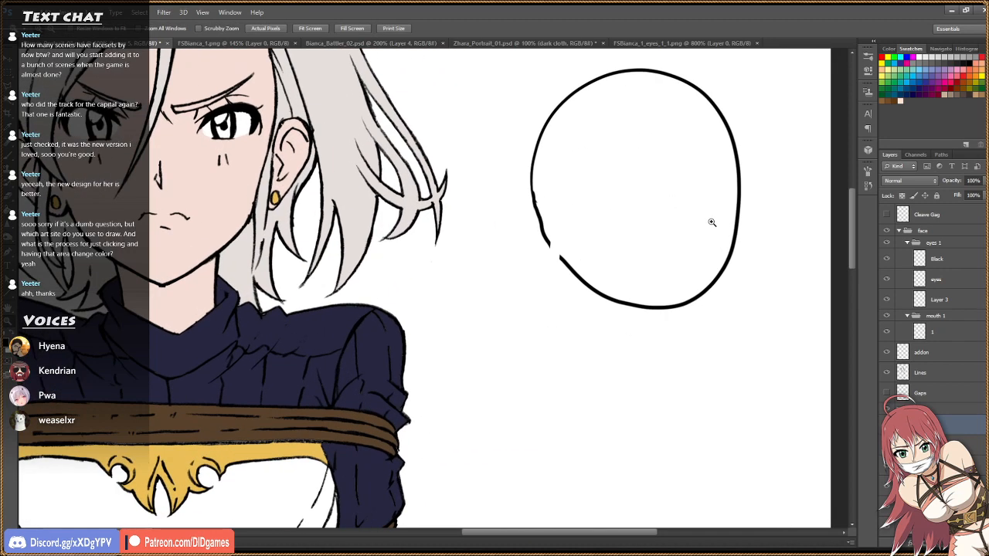
pyautogui.press('g')
pyautogui.click(712, 273)
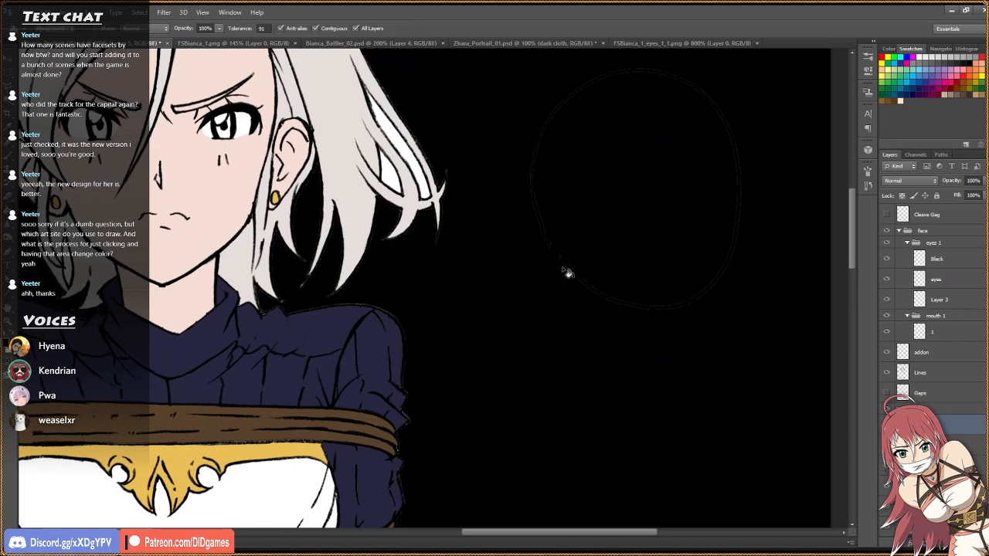
pyautogui.hotkey('ctrl', 'z')
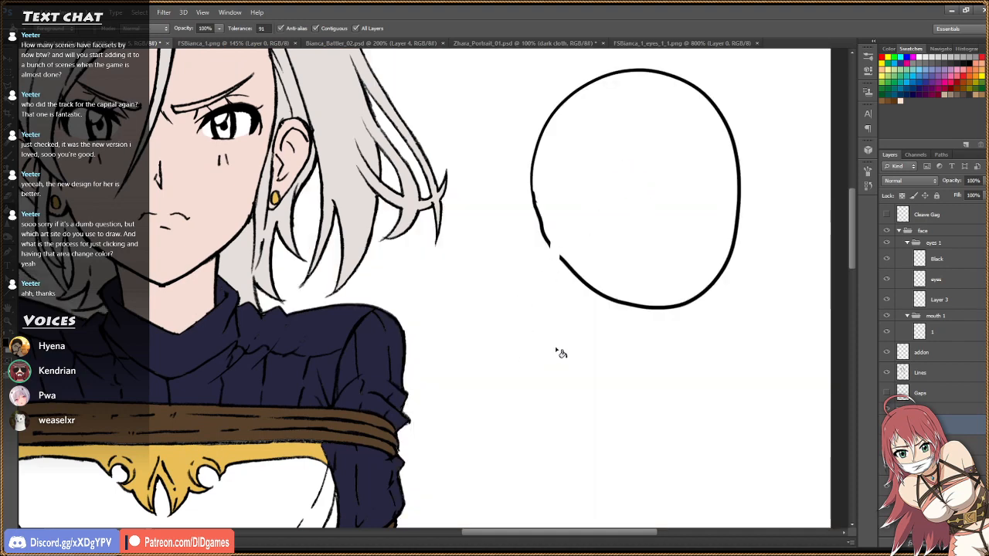
pyautogui.click(900, 57)
pyautogui.click(636, 211)
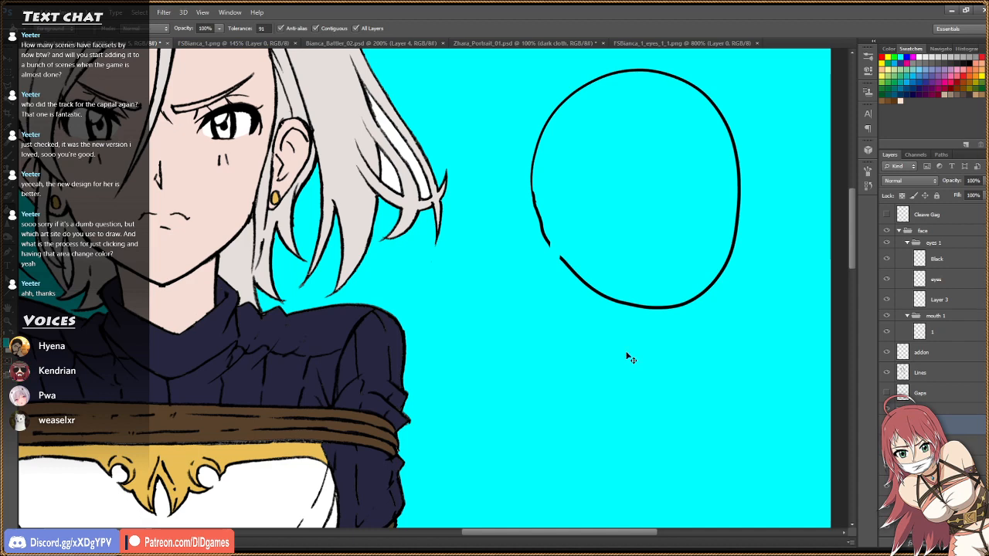
pyautogui.hotkey('ctrl', 'z')
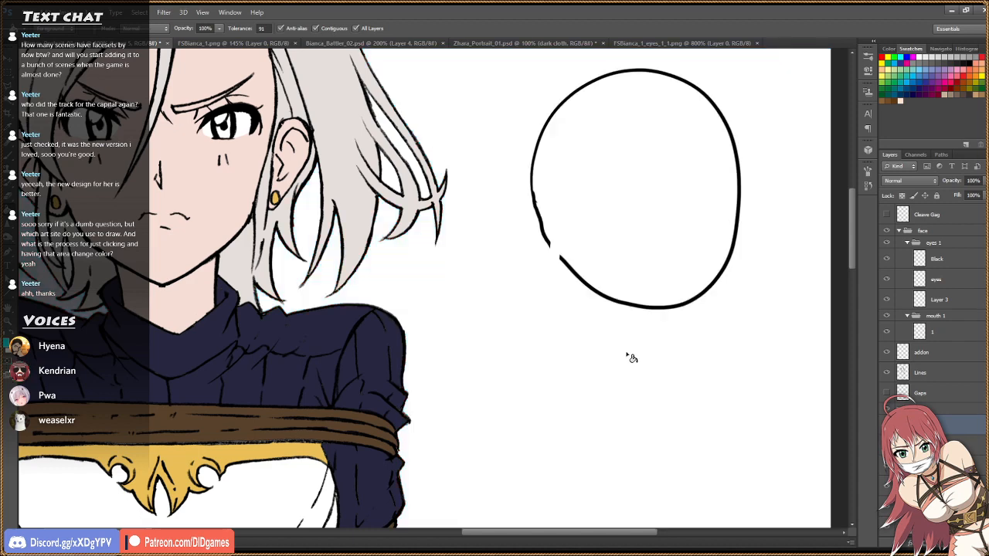
# Undo the test circle and bring the character's head back into close view.
pyautogui.hotkey('ctrl', 'z')
pyautogui.press('z')
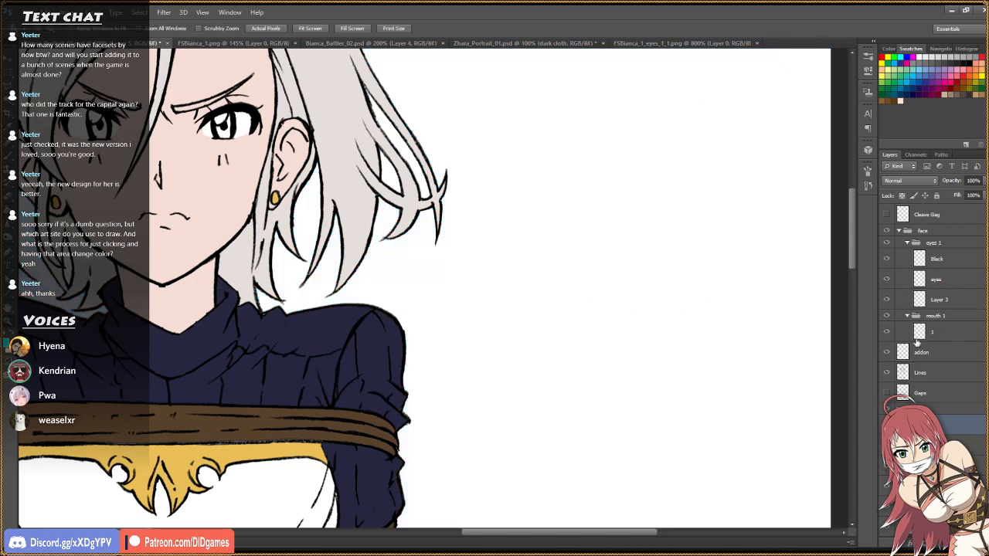
pyautogui.click(310, 29)
pyautogui.click(412, 140)
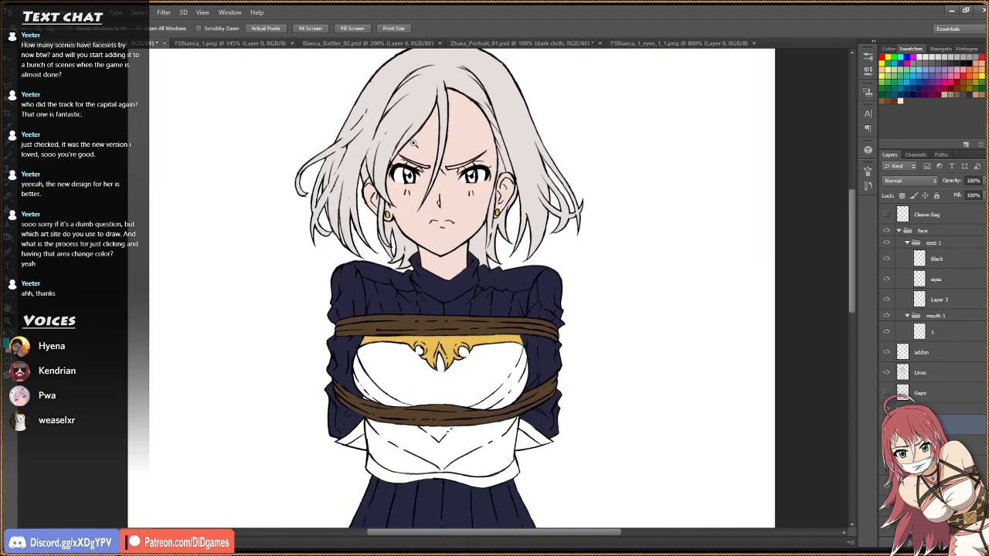
pyautogui.click(413, 143)
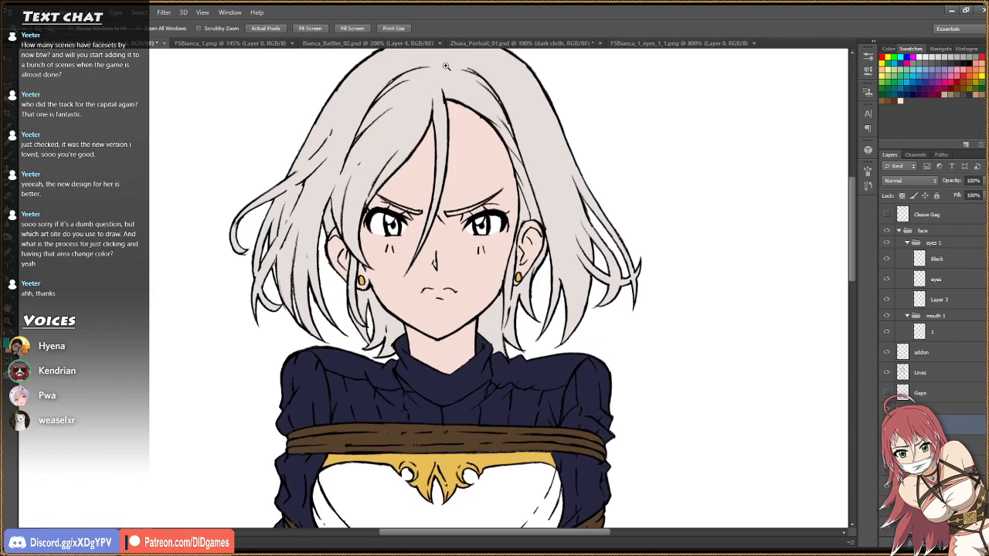
# Sample the light gray of the hair for filling the eyebrows.
pyautogui.press('i')
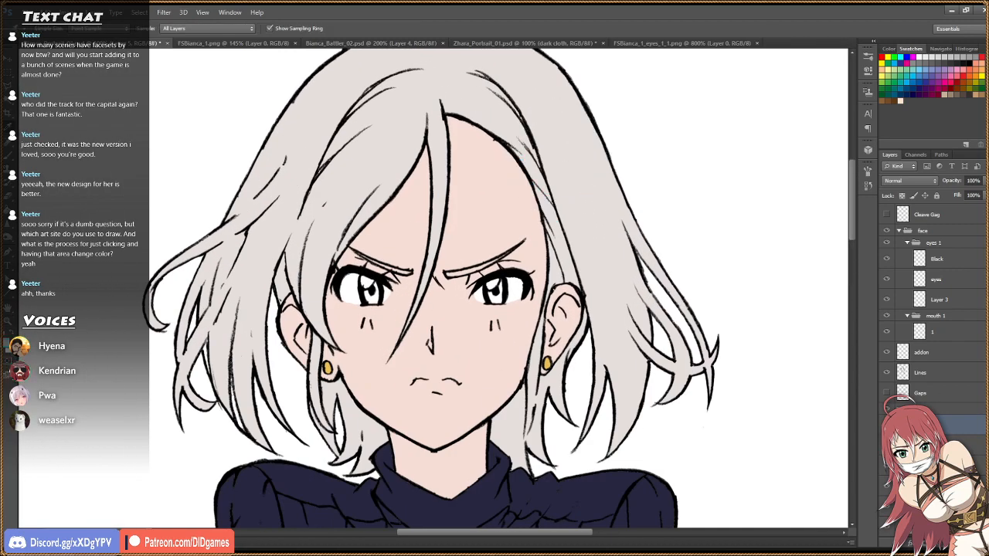
pyautogui.click(936, 445)
pyautogui.press('z')
pyautogui.click(477, 254)
pyautogui.click(477, 253)
pyautogui.press('g')
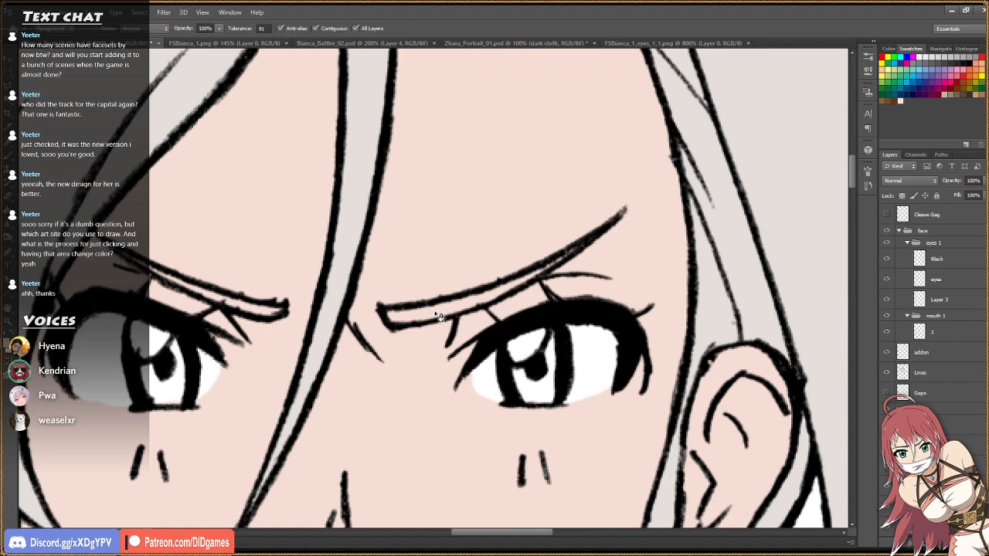
# Add a layer named brows below Layer 3 in the eyes 1 group and fill both eyebrows with the hair's light gray.
pyautogui.click(953, 269)
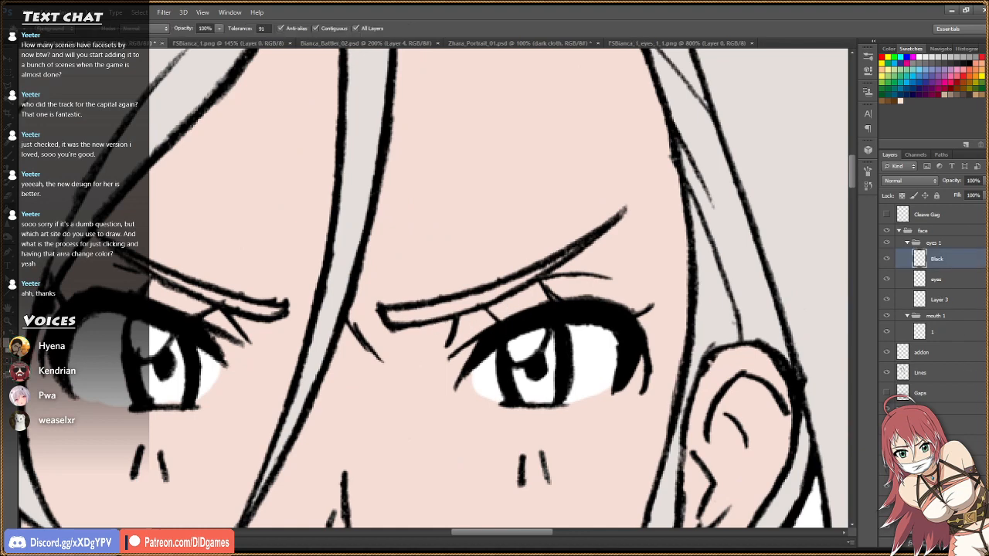
pyautogui.hotkey('ctrl', 'shift', 'alt', 'n')
pyautogui.doubleClick(938, 257)
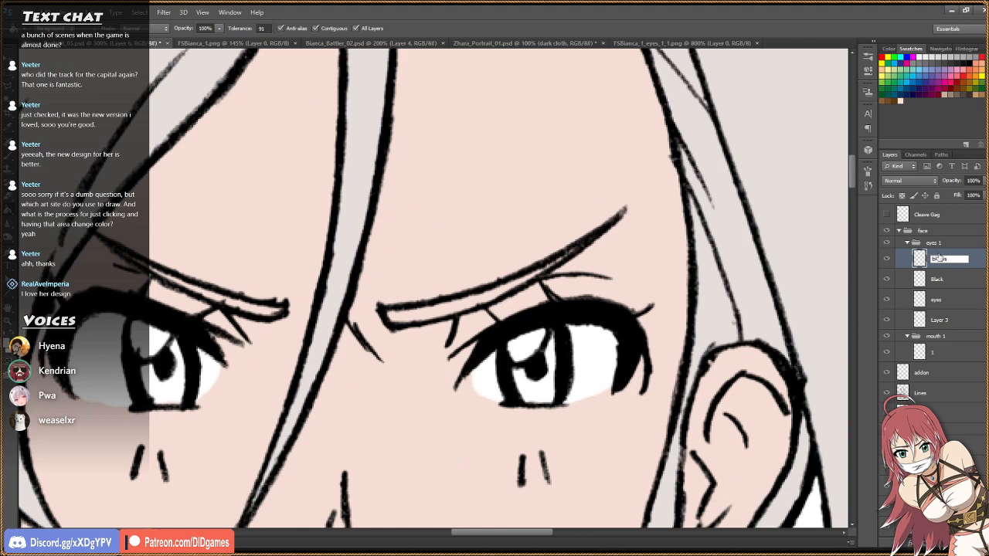
pyautogui.write('brows')
pyautogui.press('Return')
pyautogui.moveTo(969, 261); pyautogui.dragTo(967, 327)
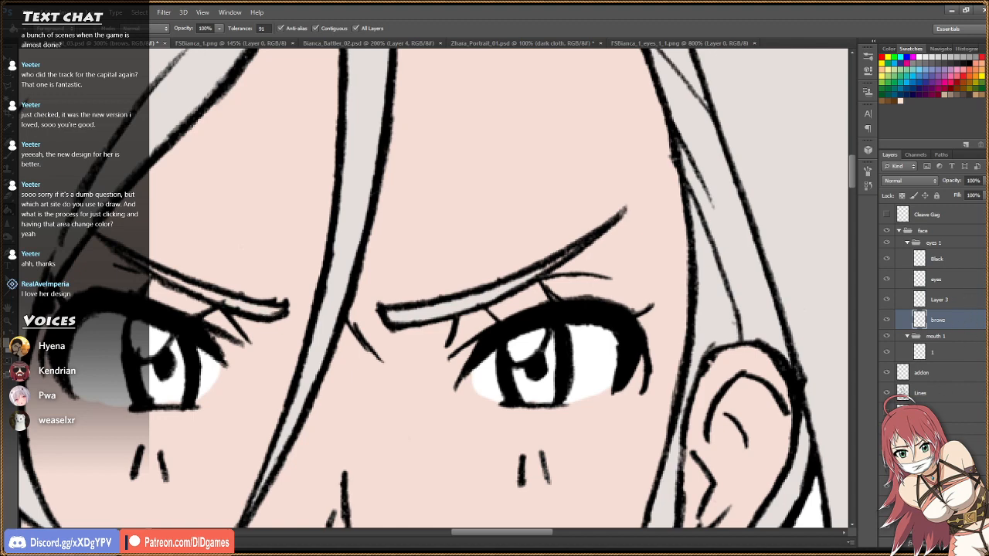
# Add a layer named color directly above the brows layer and hide Layer 3.
pyautogui.click(967, 543)
pyautogui.doubleClick(940, 321)
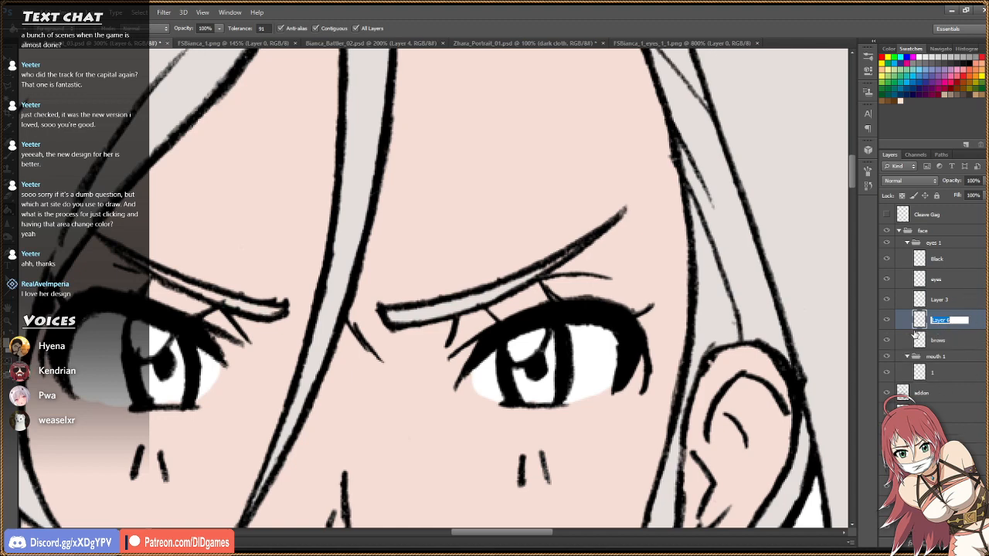
pyautogui.write('color')
pyautogui.press('Return')
pyautogui.click(886, 301)
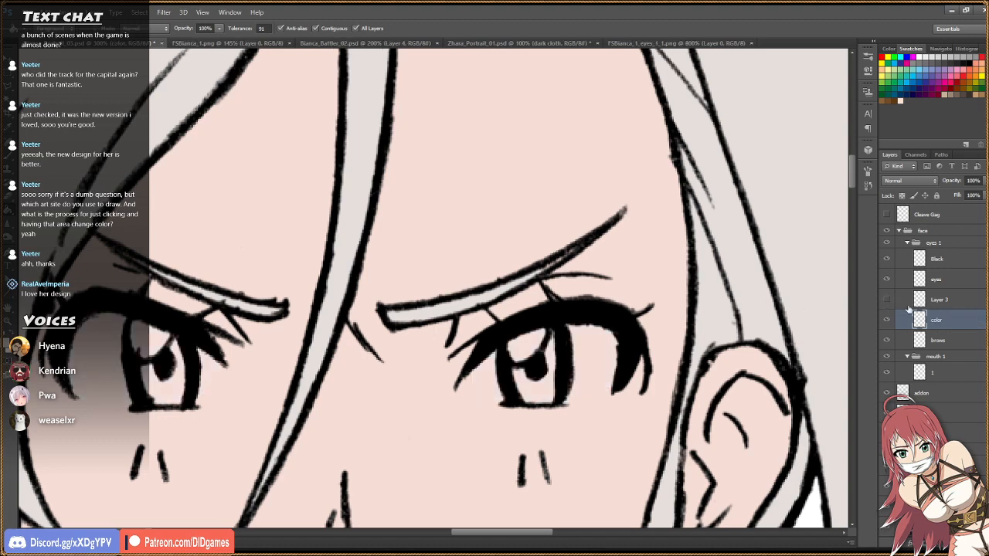
# Show Layer 3 in the eyes 1 group again, rename it white, and move the color layer directly above it.
pyautogui.click(886, 300)
pyautogui.doubleClick(939, 300)
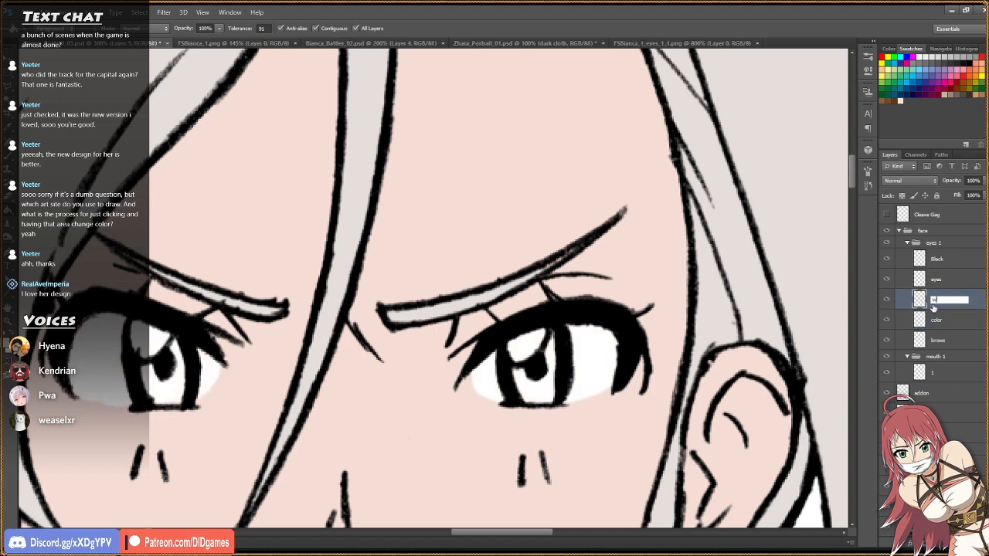
pyautogui.write('white')
pyautogui.press('Return')
pyautogui.moveTo(962, 320); pyautogui.dragTo(962, 295)
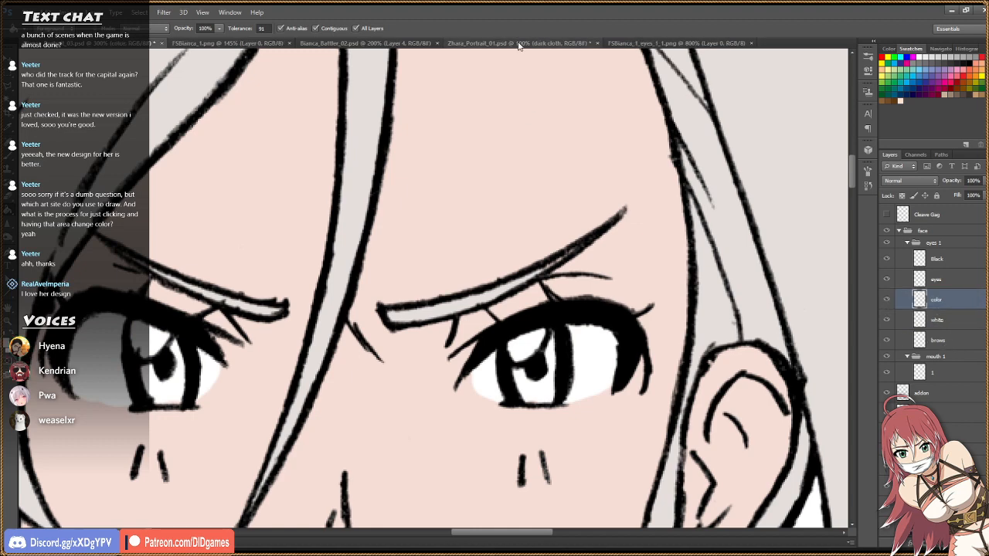
# Sample the blue of the character's iris from the Bianca_Battler_02.psd artwork.
pyautogui.click(363, 43)
pyautogui.press('z')
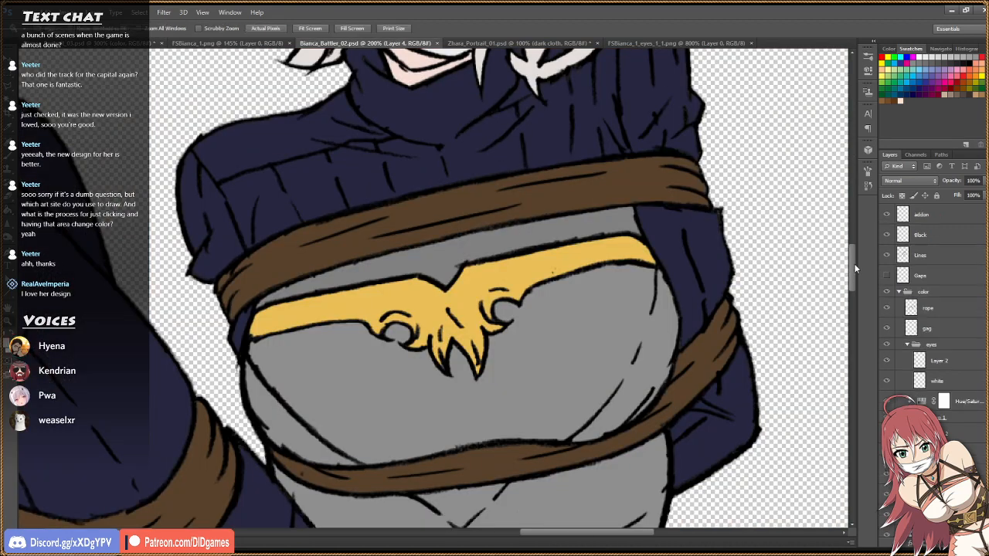
pyautogui.moveTo(853, 270); pyautogui.dragTo(855, 217)
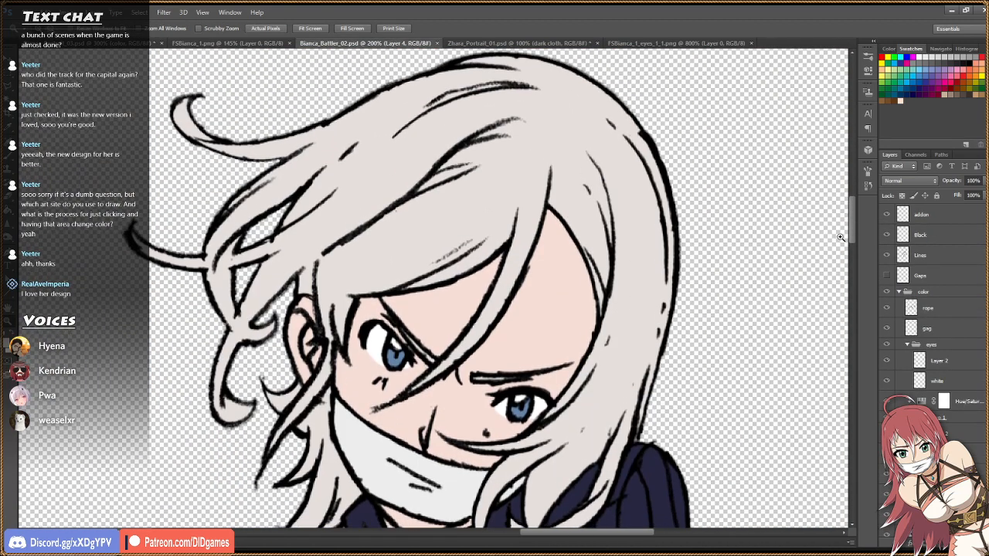
pyautogui.click(397, 388)
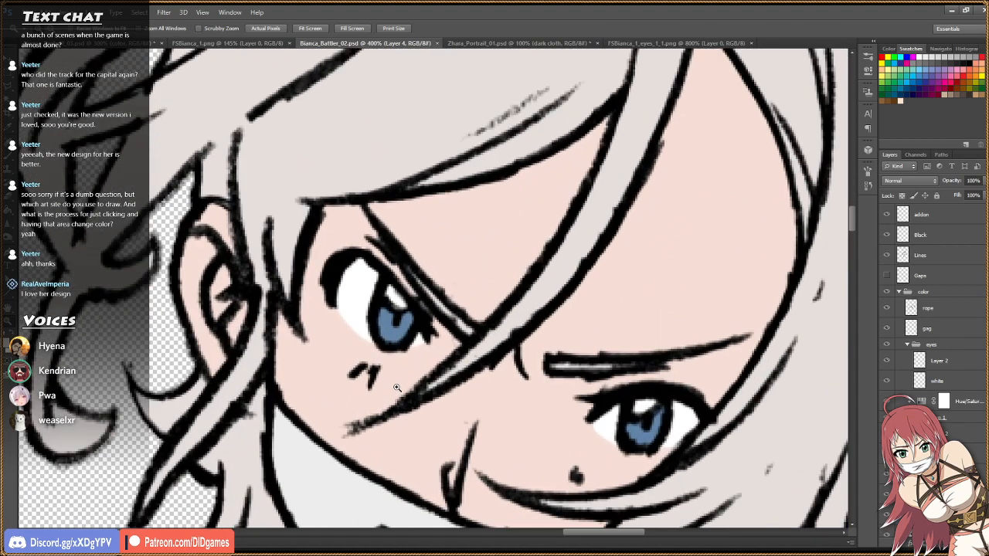
pyautogui.press('i')
pyautogui.click(368, 309)
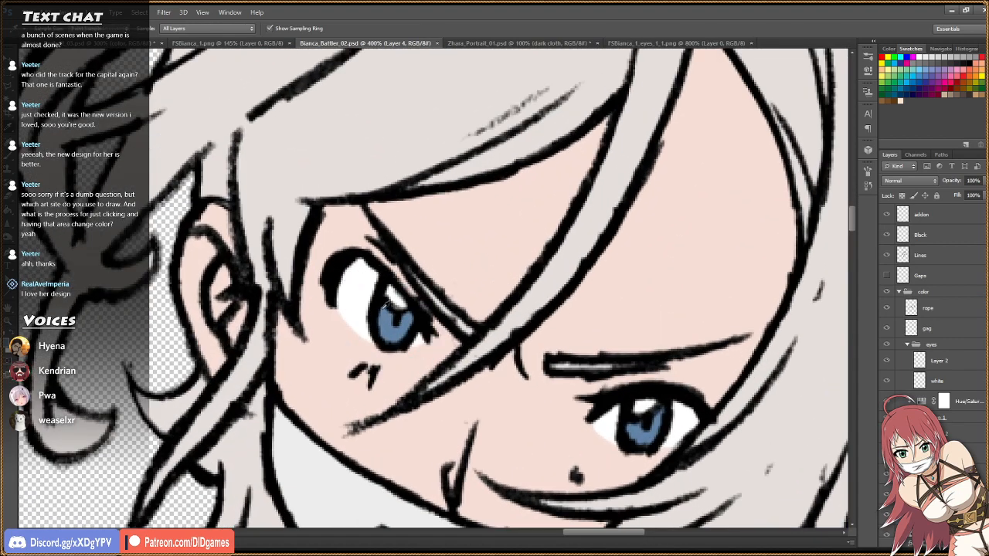
# Fill both irises of the Bianca portrait with the sampled blue on the color layer.
pyautogui.click(121, 44)
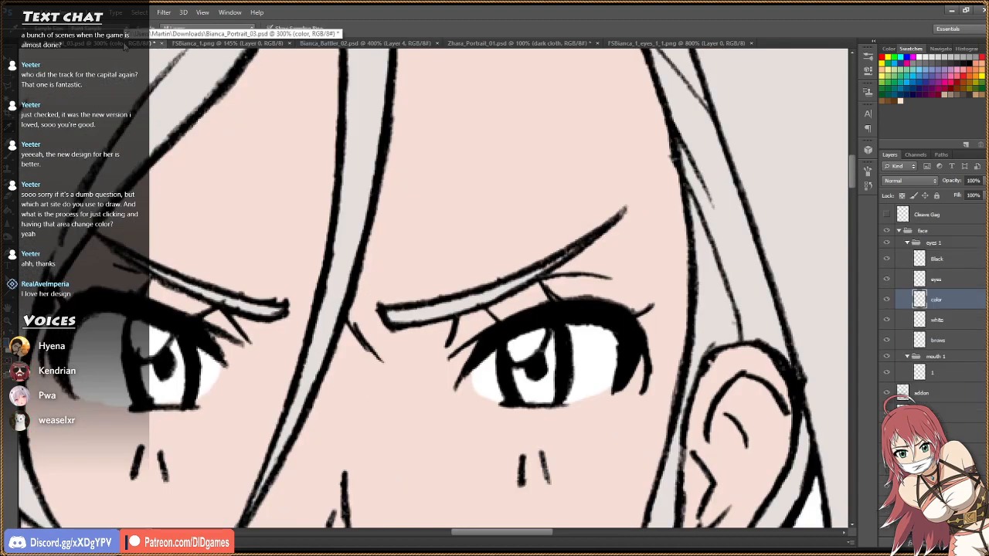
pyautogui.press('g')
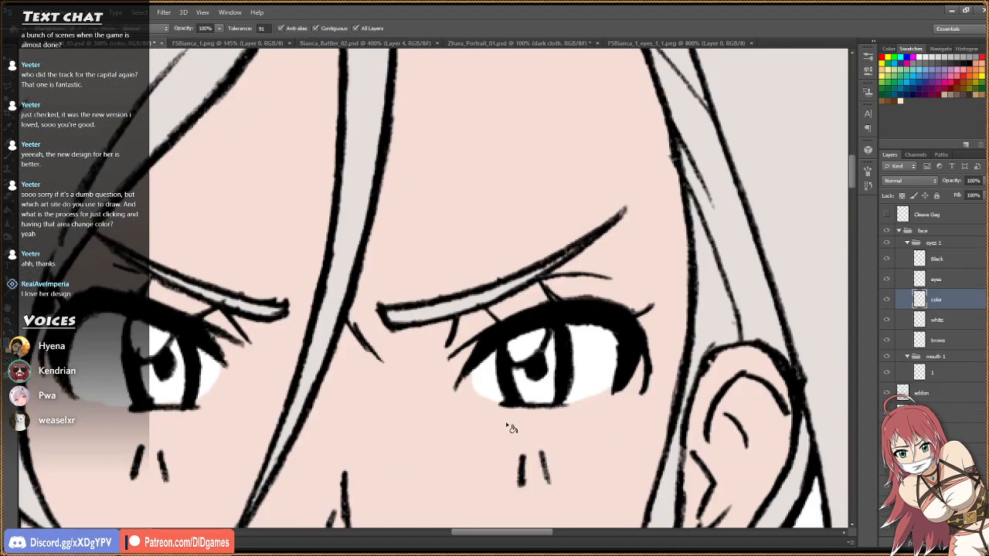
pyautogui.click(550, 392)
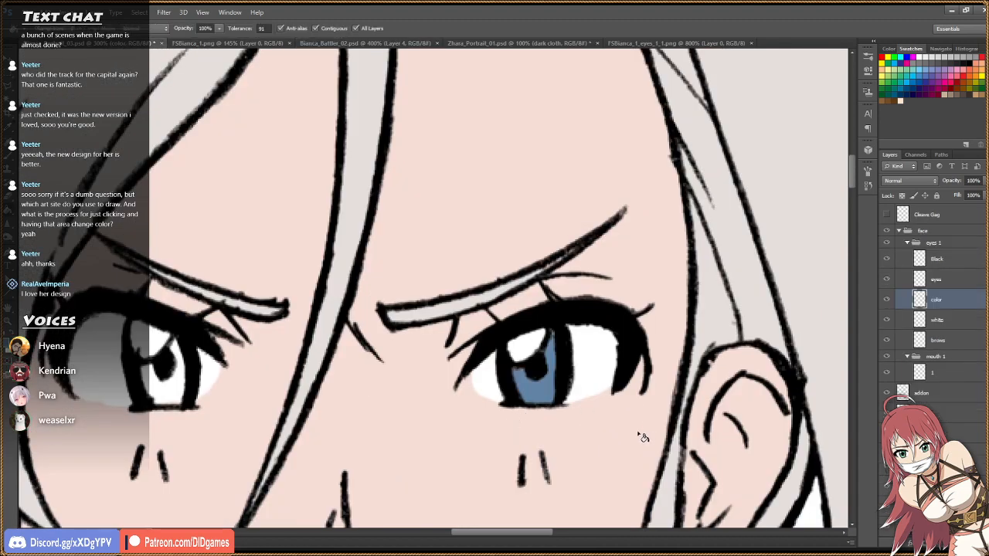
pyautogui.click(186, 392)
pyautogui.press('b')
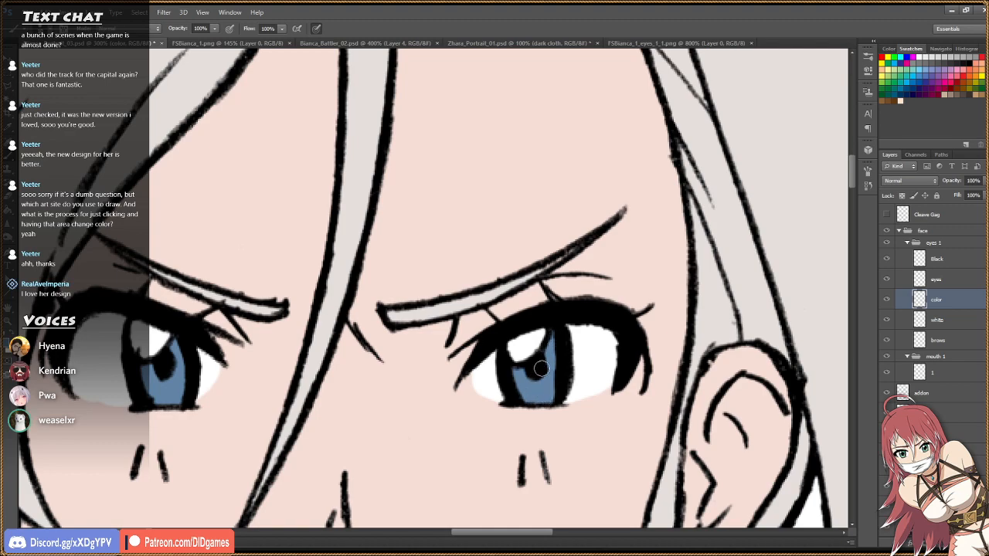
# Save the portrait with the whole figure in view and close the FSBianca_1.png document.
pyautogui.press('z')
pyautogui.click(307, 31)
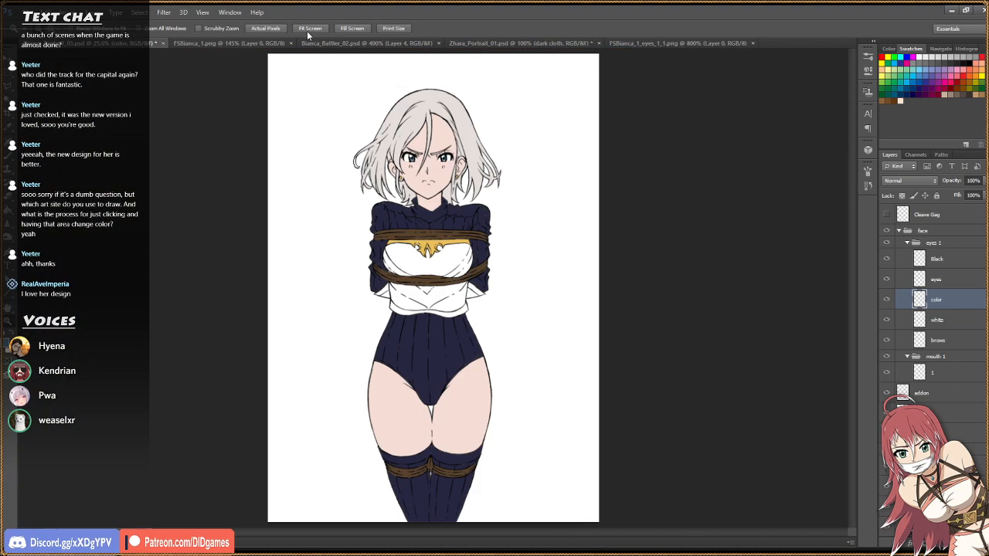
pyautogui.click(430, 121)
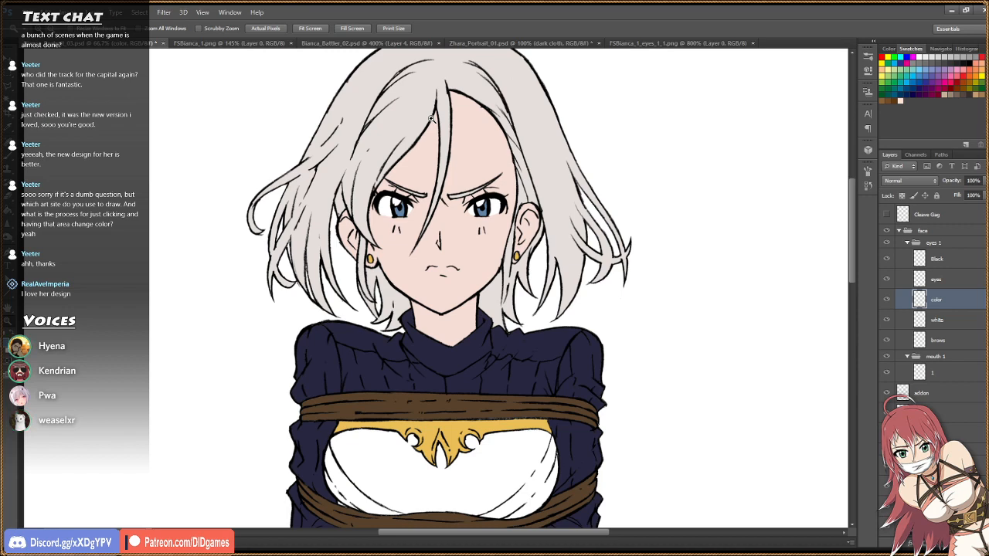
pyautogui.click(312, 30)
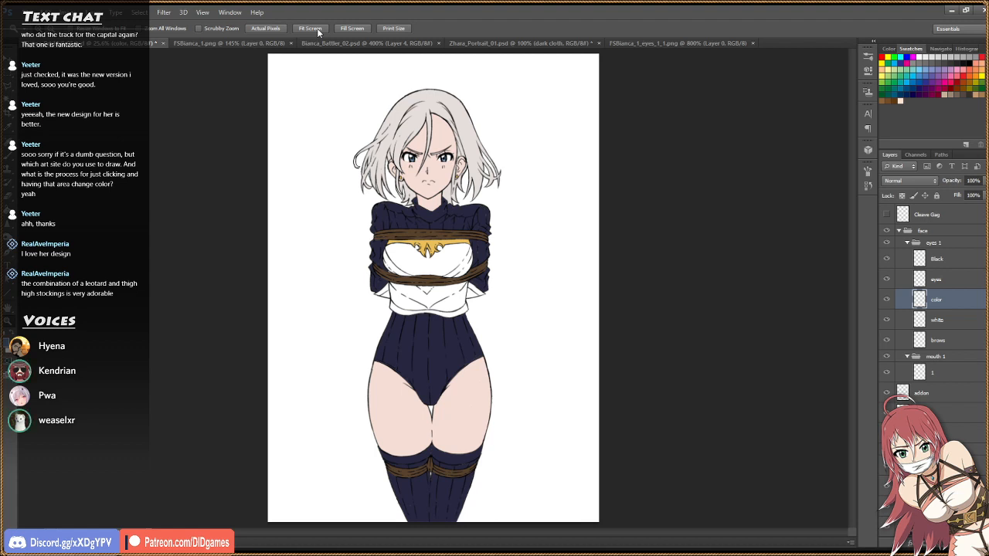
pyautogui.hotkey('ctrl', 's')
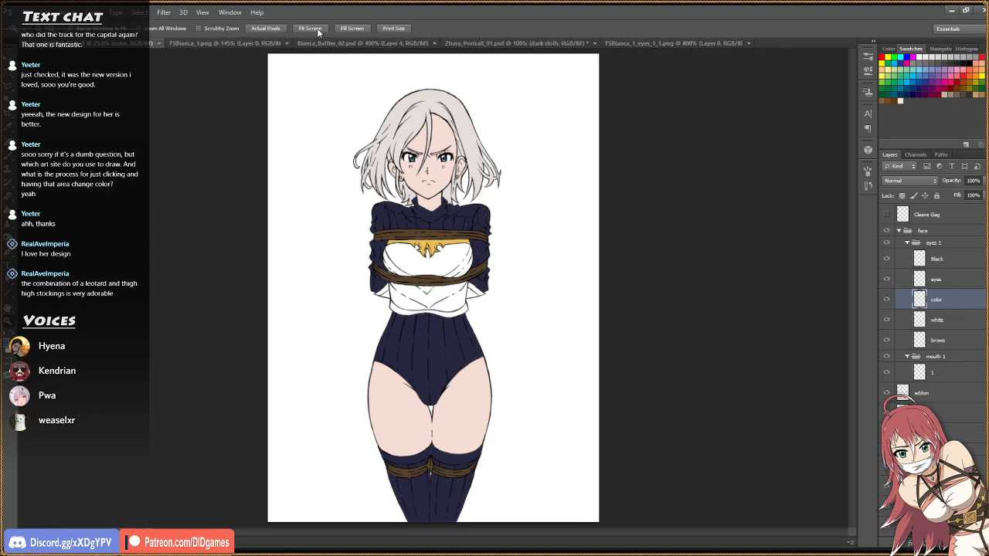
pyautogui.click(234, 44)
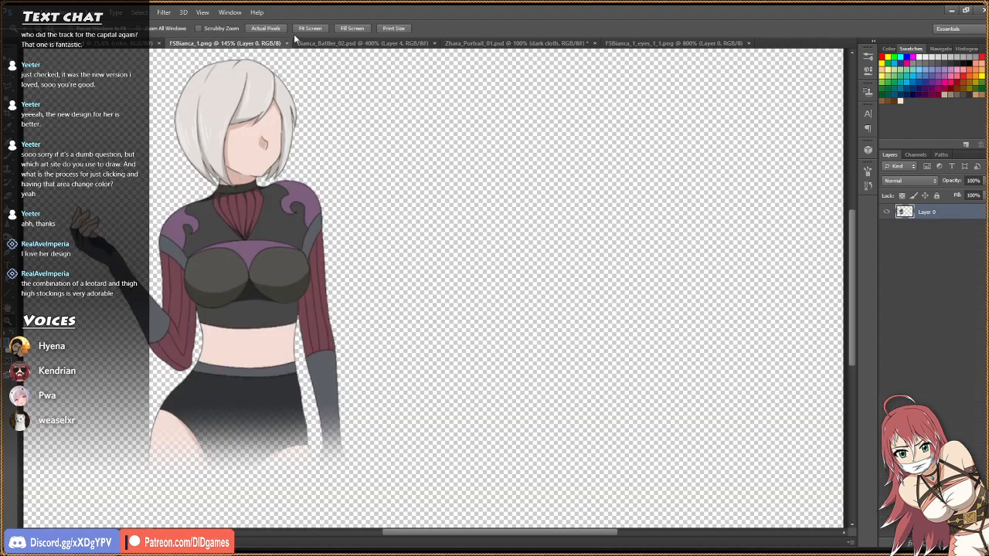
pyautogui.click(287, 43)
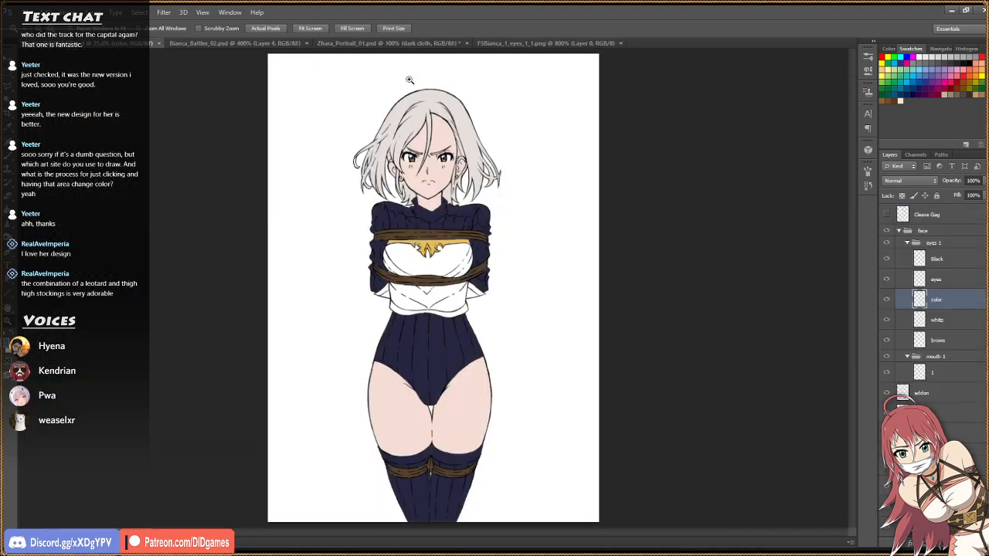
# Show the full battler figure of Bianca_Battler_02.psd at 50% and float its window, resized, beside the portrait for comparison.
pyautogui.click(276, 44)
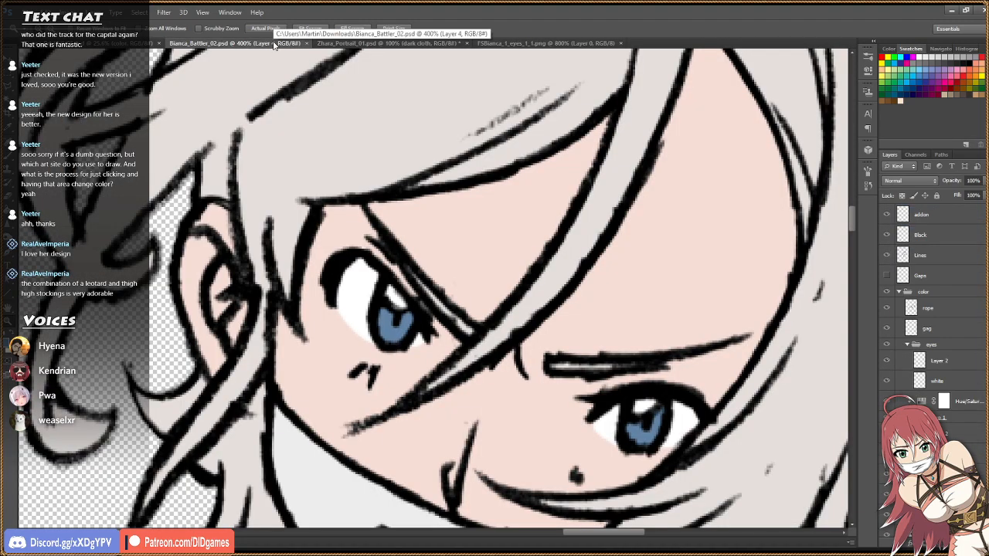
pyautogui.click(310, 28)
pyautogui.click(537, 226)
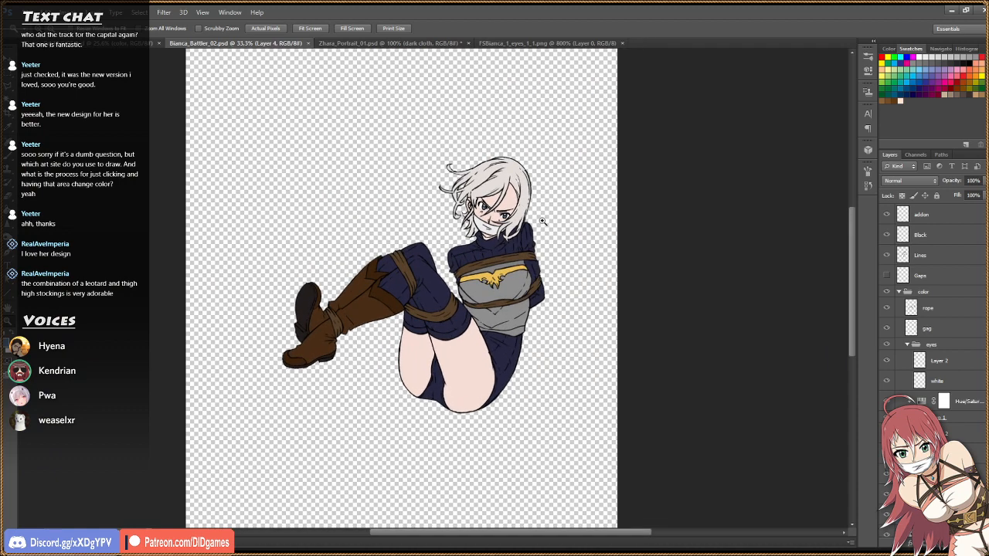
pyautogui.click(550, 216)
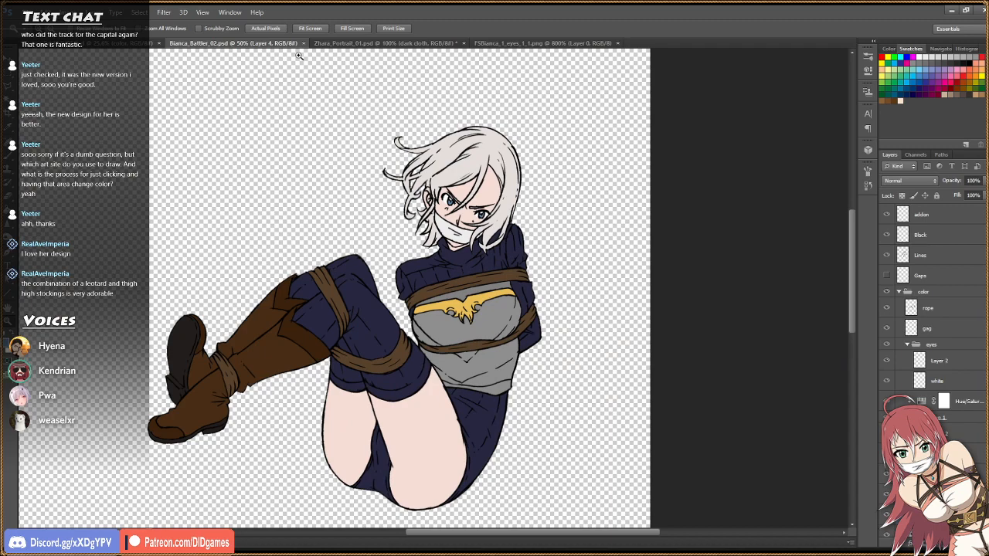
pyautogui.moveTo(277, 44); pyautogui.dragTo(438, 70)
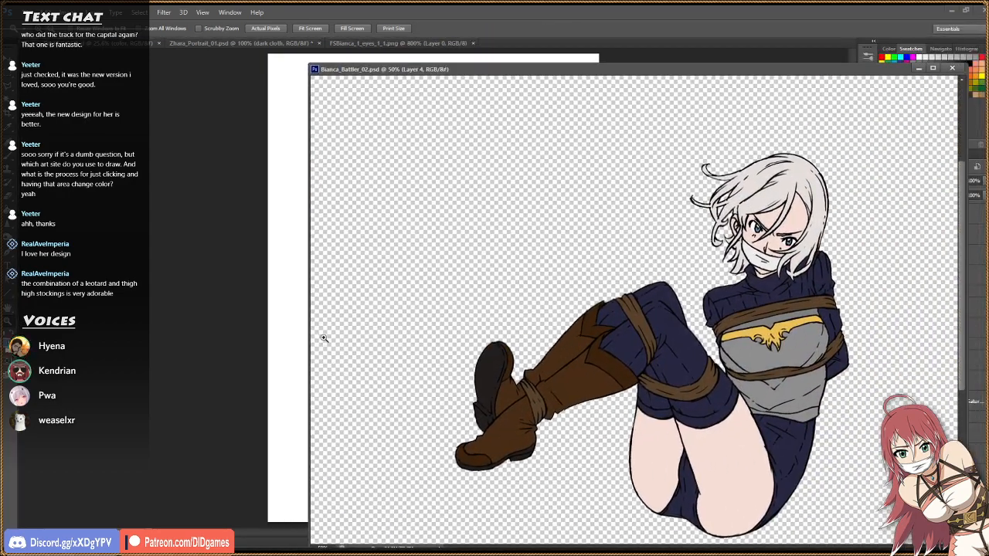
pyautogui.moveTo(308, 350); pyautogui.dragTo(631, 456)
pyautogui.moveTo(832, 548); pyautogui.dragTo(890, 547)
pyautogui.moveTo(632, 414); pyautogui.dragTo(523, 420)
pyautogui.moveTo(801, 544); pyautogui.dragTo(771, 525)
pyautogui.moveTo(742, 74); pyautogui.dragTo(735, 52)
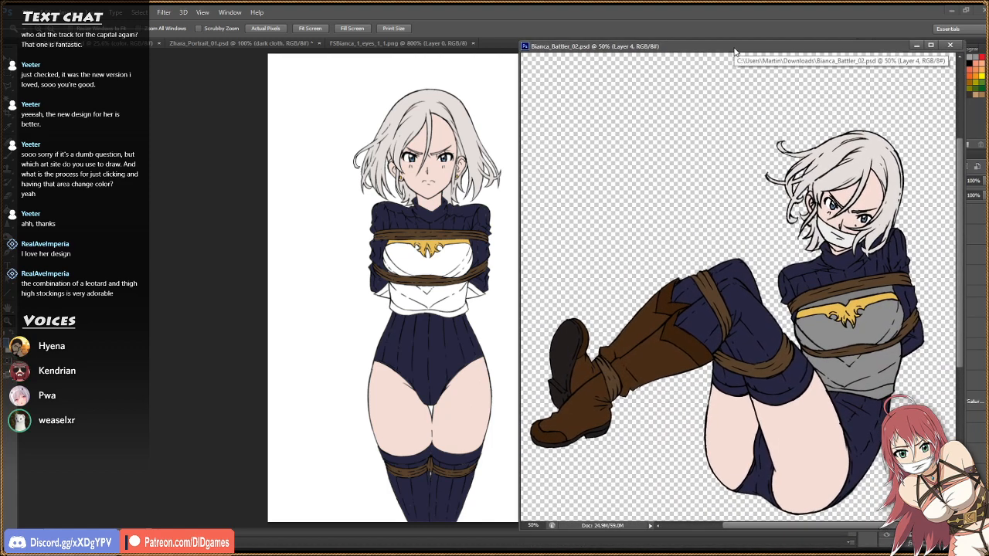